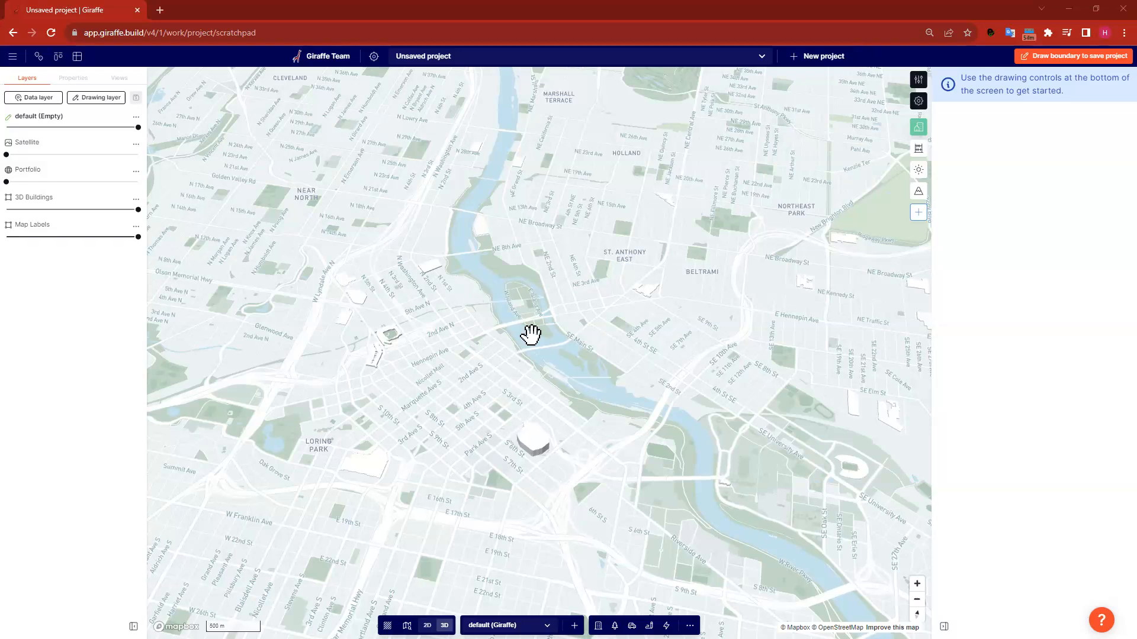
- Preview the Satellite layer beneath the downtown 3D buildings at 98% opacity, and set it back to 0%
scroll(563, 296, down, 5)
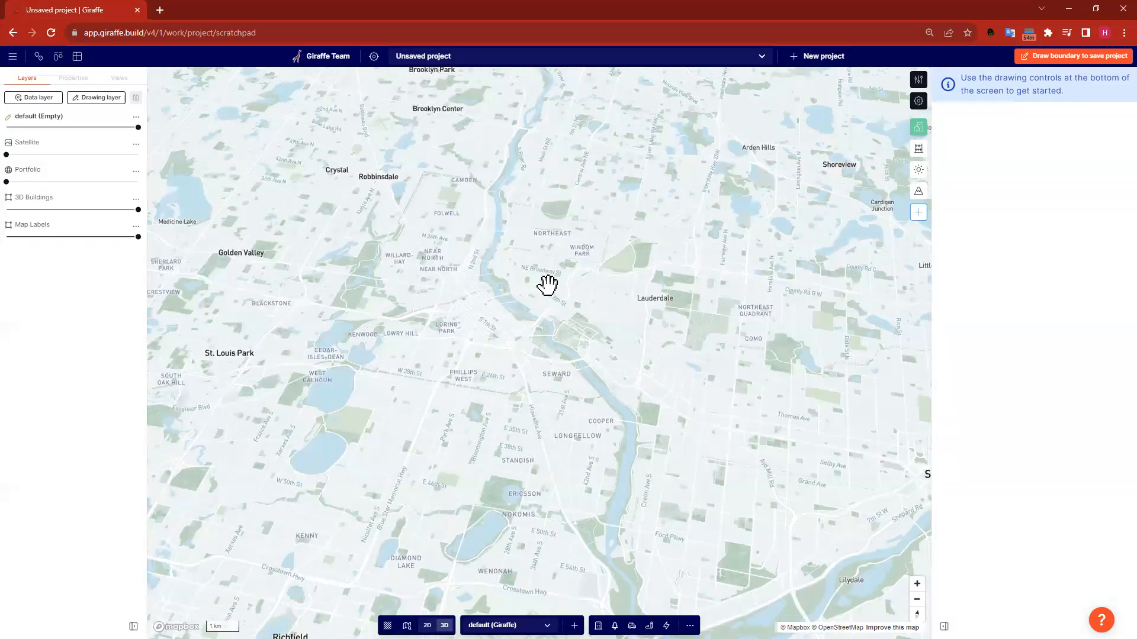
scroll(546, 284, up, 2)
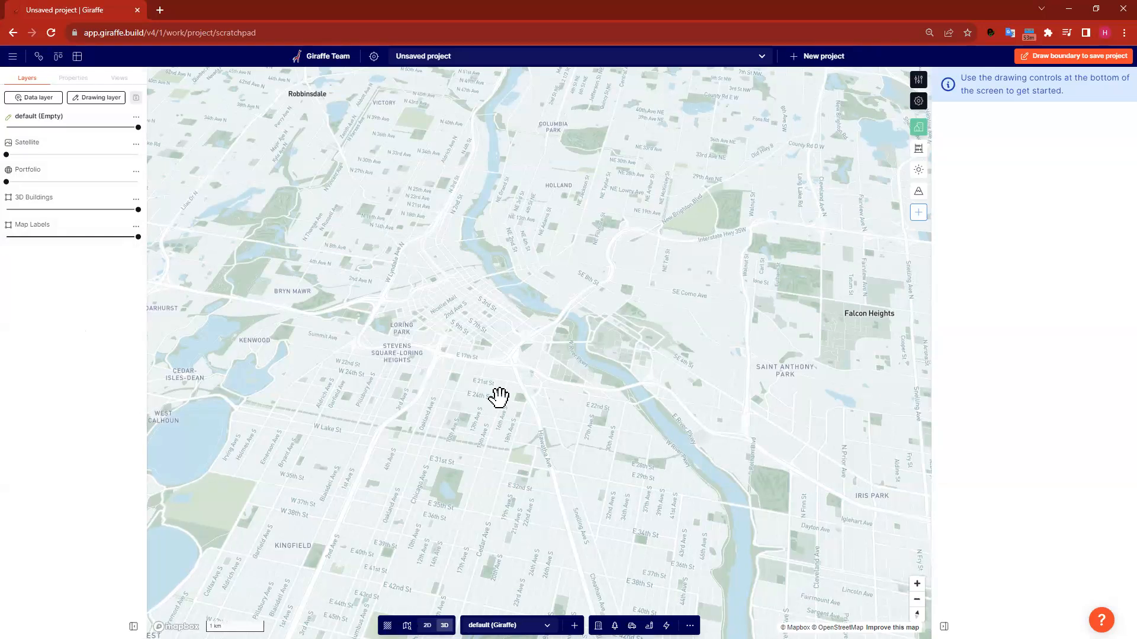
scroll(528, 373, up, 5)
right_drag(389, 487, 432, 459)
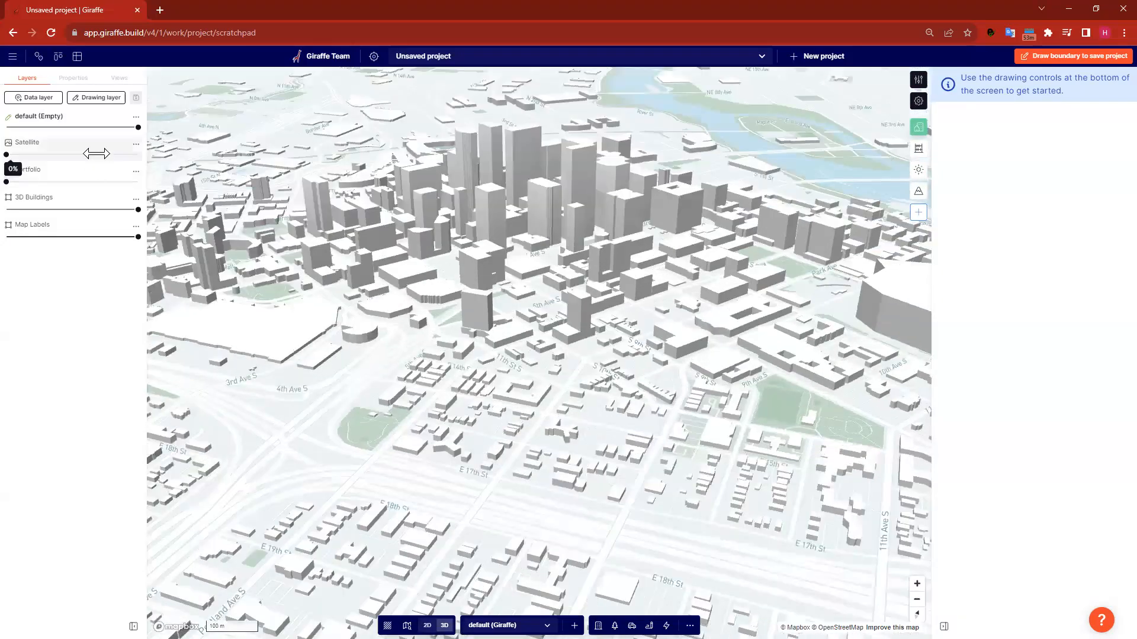
click(96, 154)
click(133, 155)
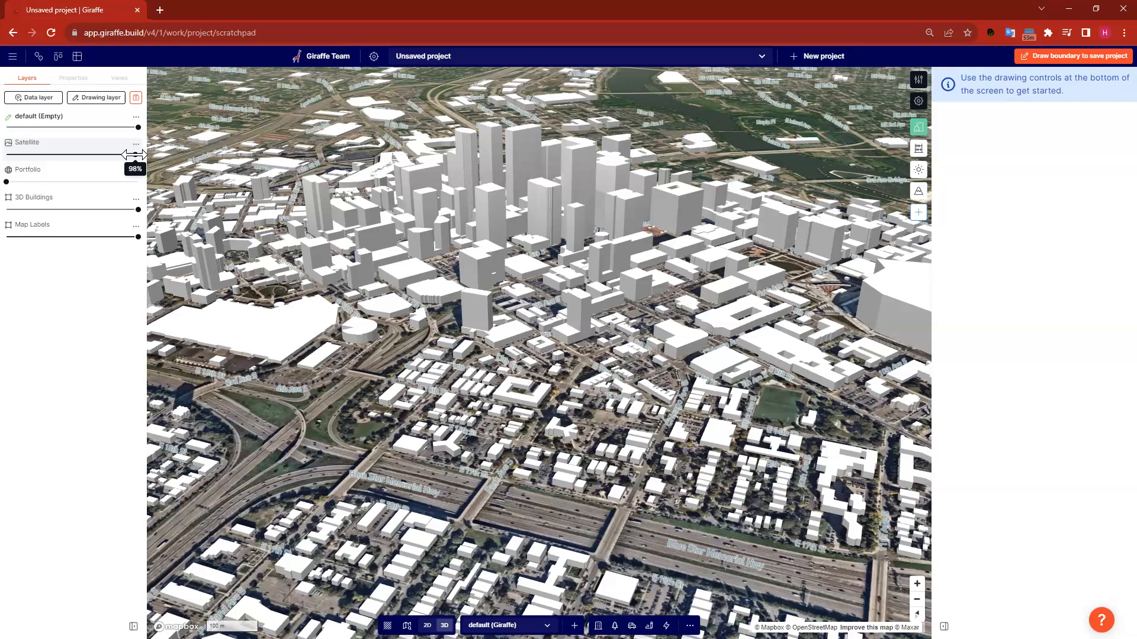
drag(135, 154, 6, 155)
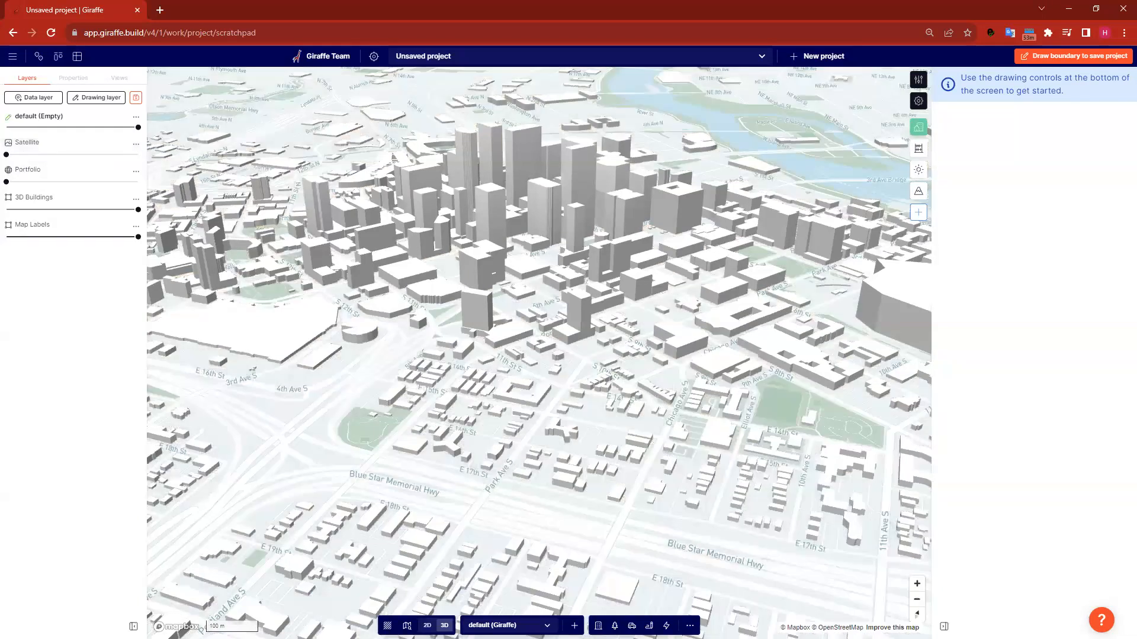
- Search the data layers for "contours" and add the Elevation Contours USA 3DEP layer
key(ctrl)
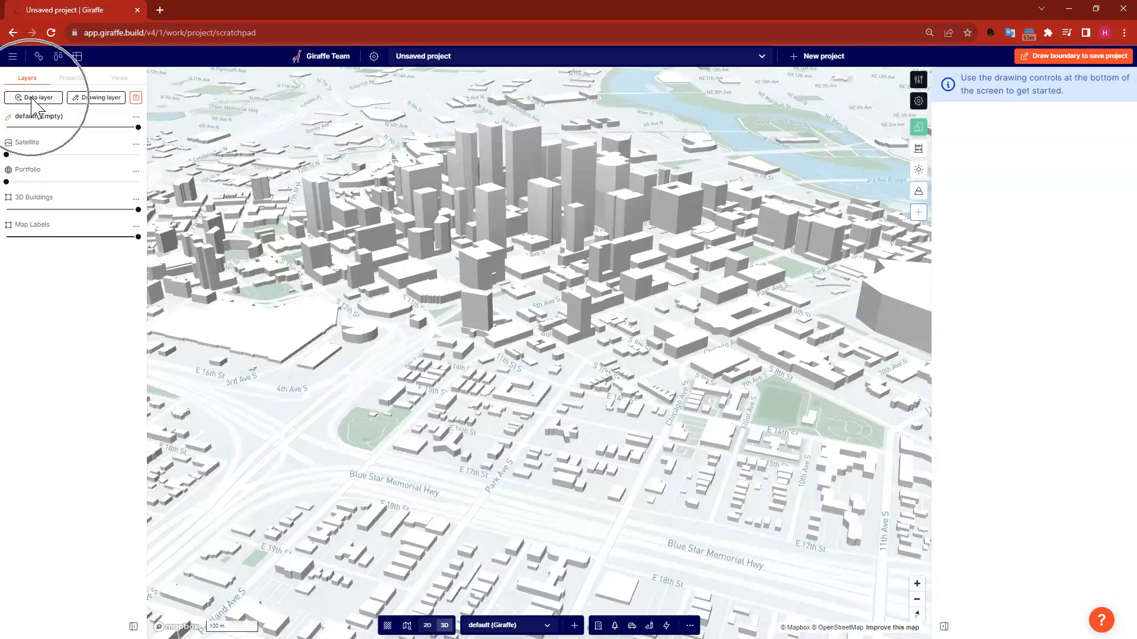
click(38, 98)
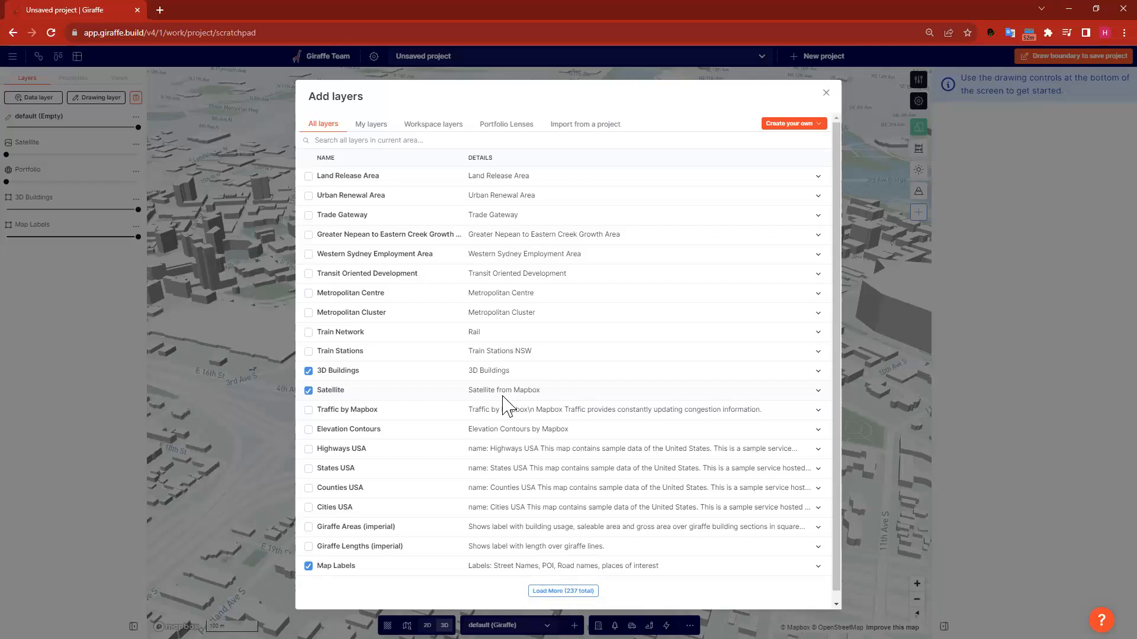
click(546, 140)
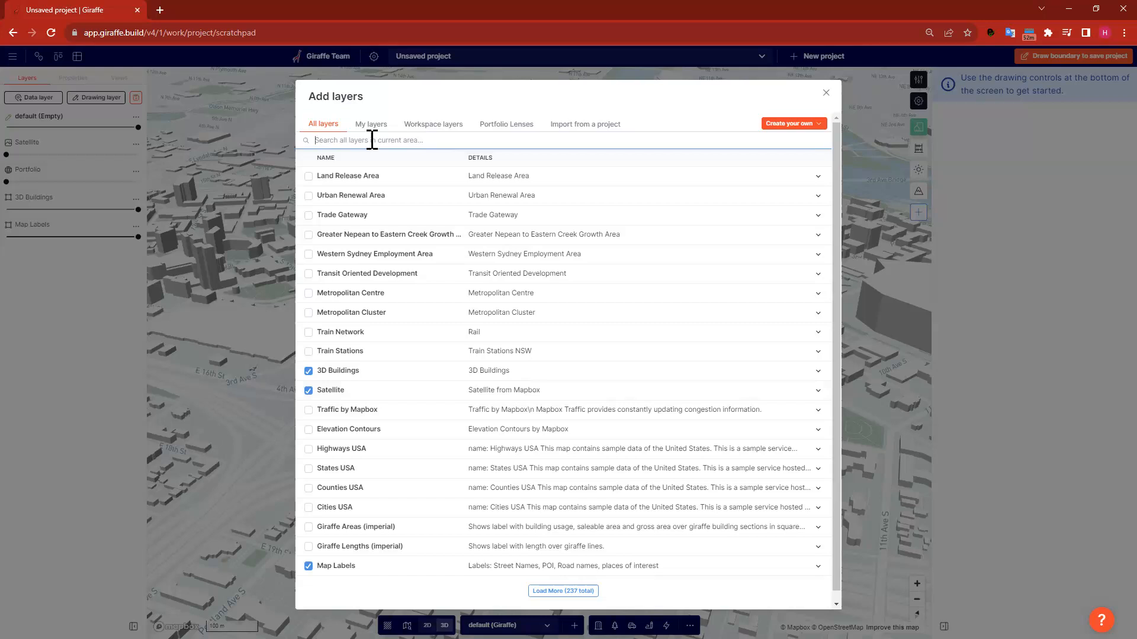
text(contours)
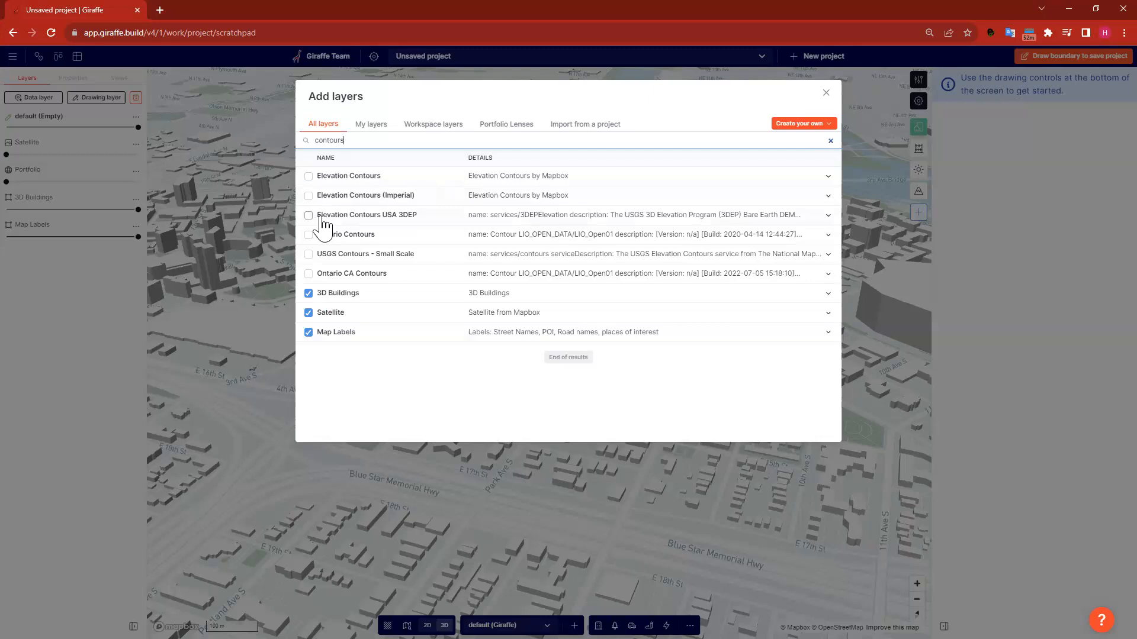
click(354, 220)
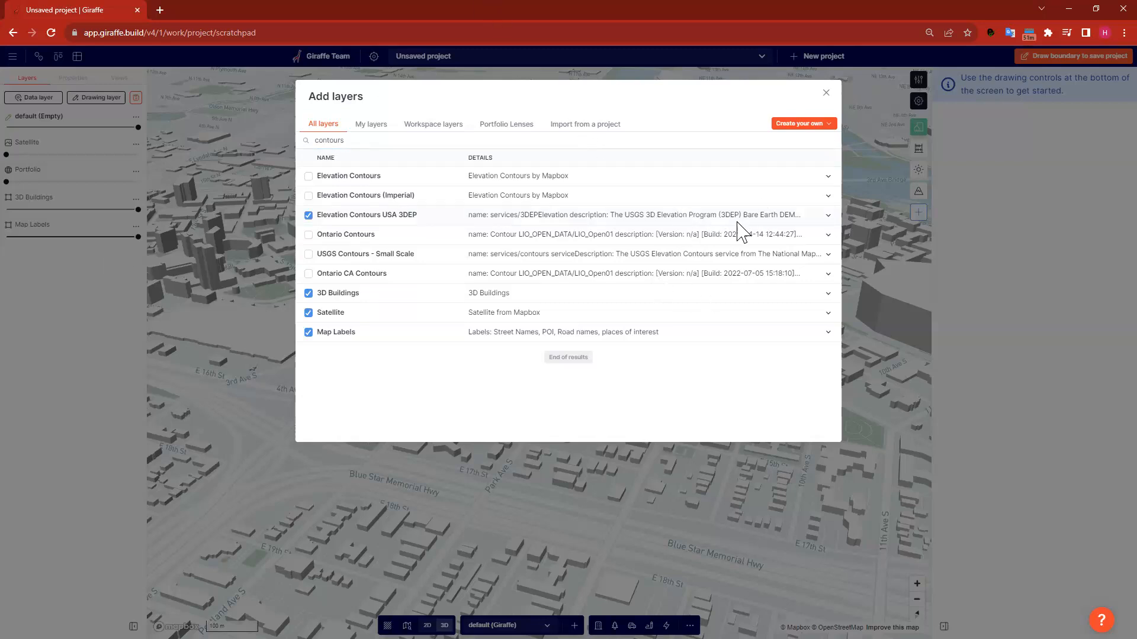
- Search the data layers for "wetlands" and add the Wetlands FWS 2023 layer
drag(374, 143, 304, 138)
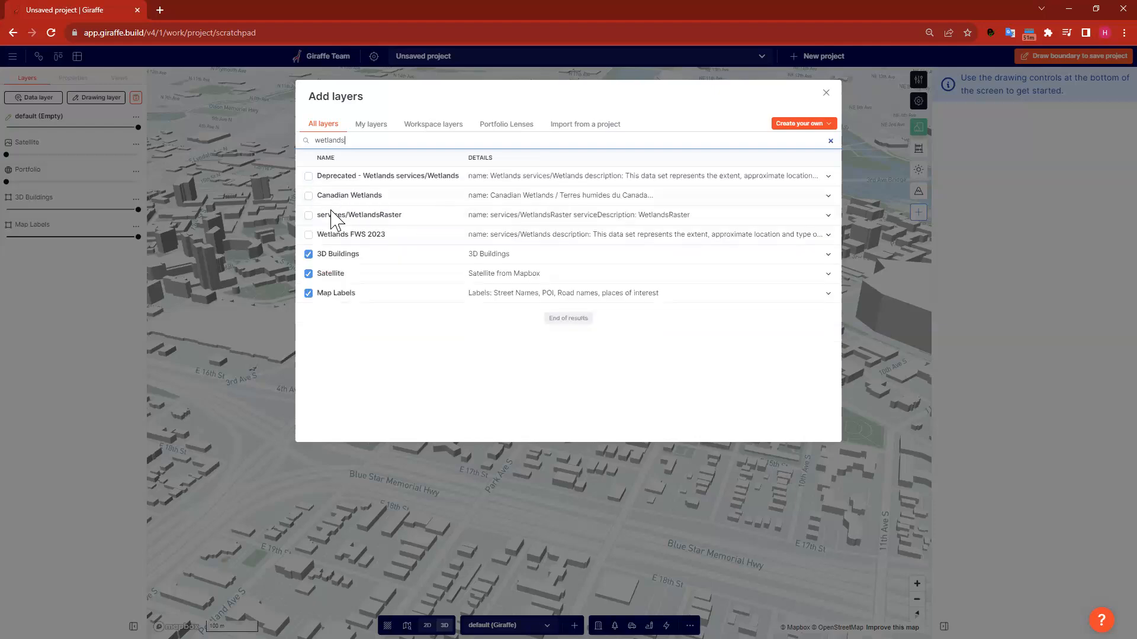
click(327, 234)
click(308, 235)
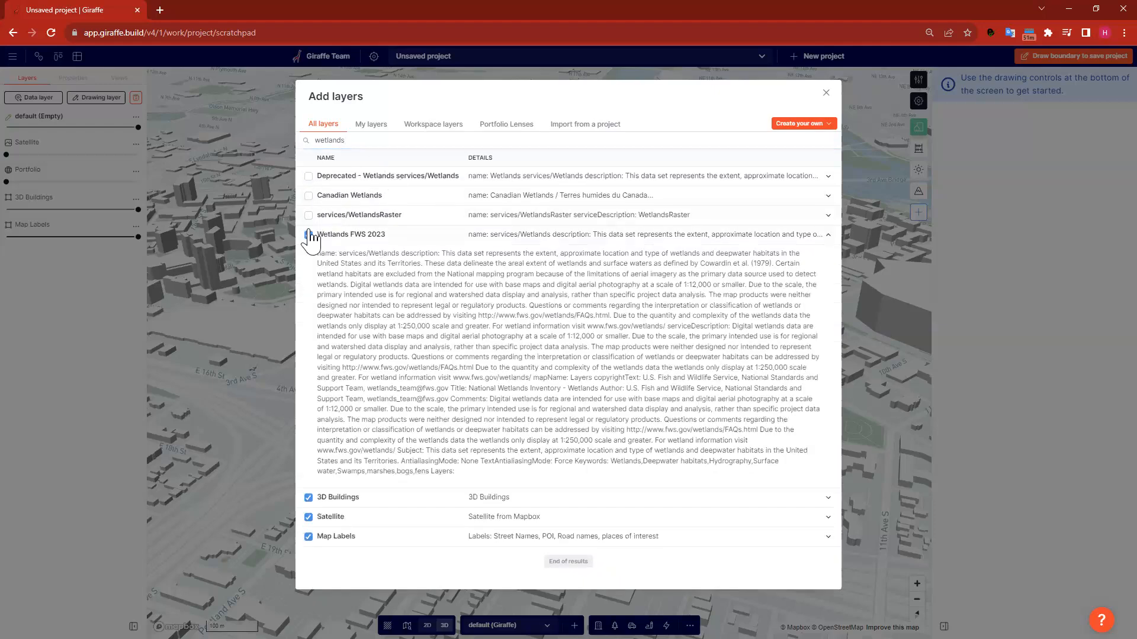
- Search the data layers for "flood" and add the National Flood Hazard Zones FIRMette layer
click(356, 142)
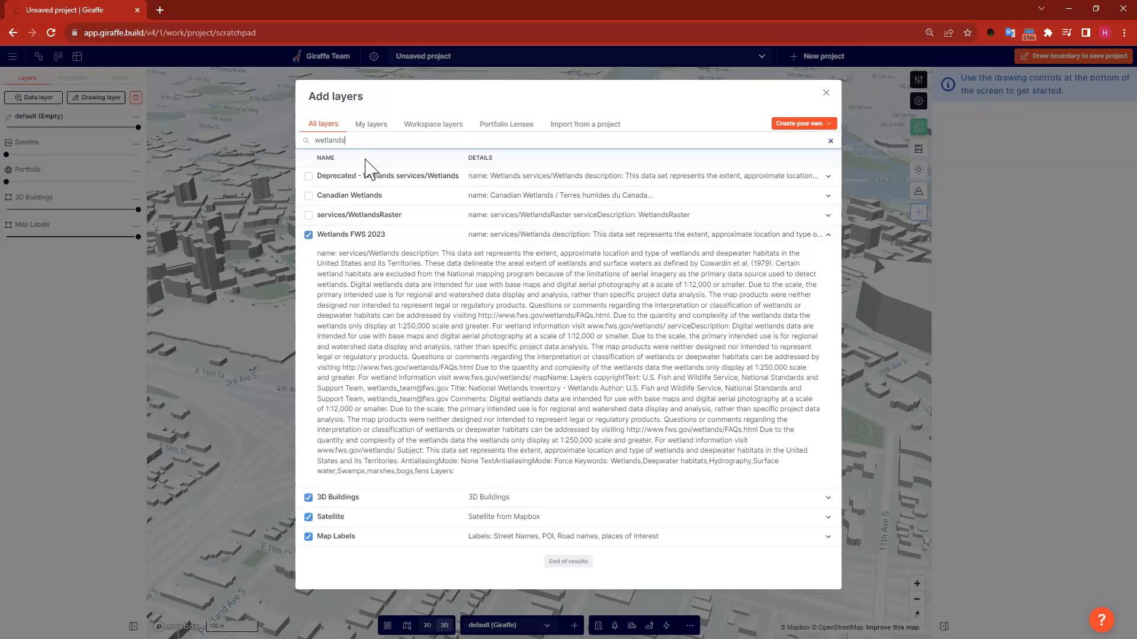
drag(340, 140, 291, 159)
key(BackSpace)
text(flood)
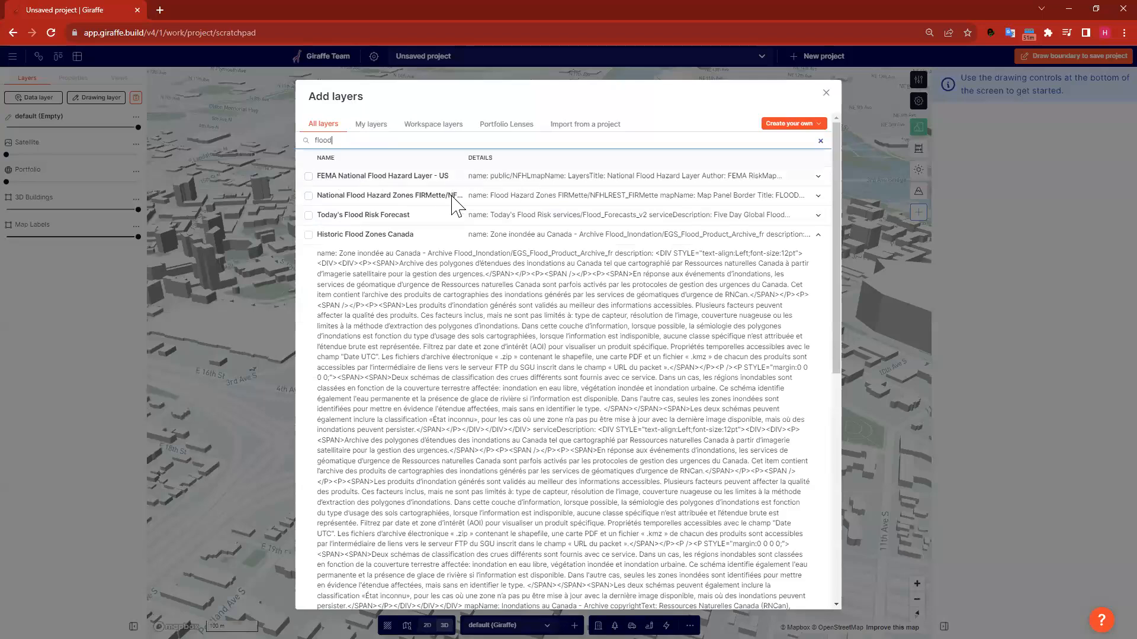
click(308, 196)
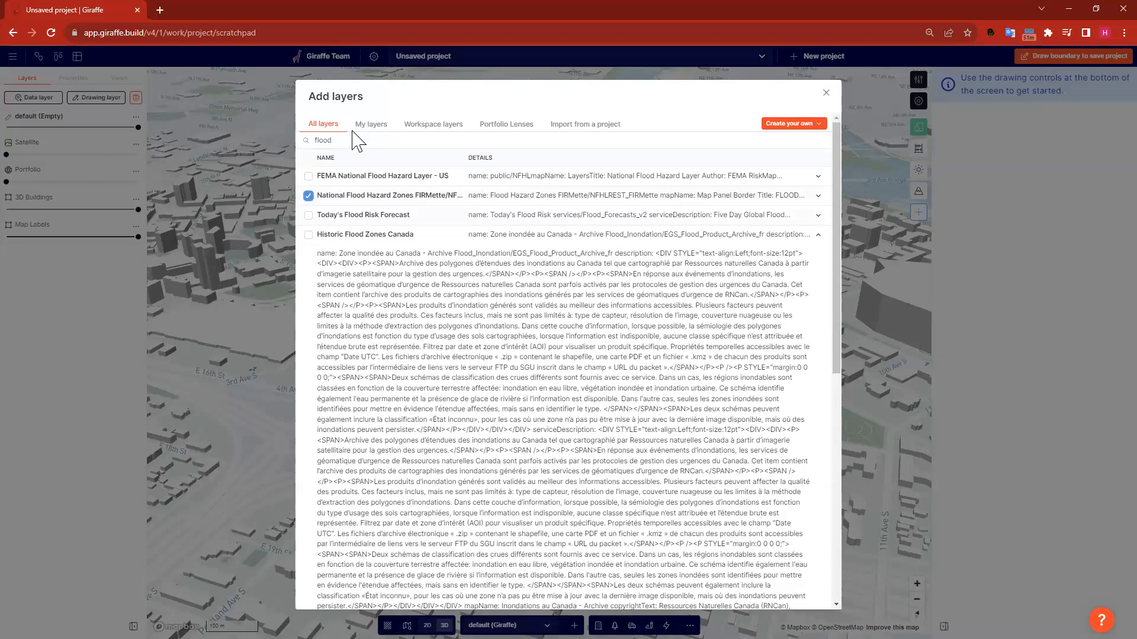
- Search the data layers for "opportunity", add USA Federal Opportunity Zones, and return to the map
drag(334, 137, 306, 137)
key(BackSpace)
text(opportunity)
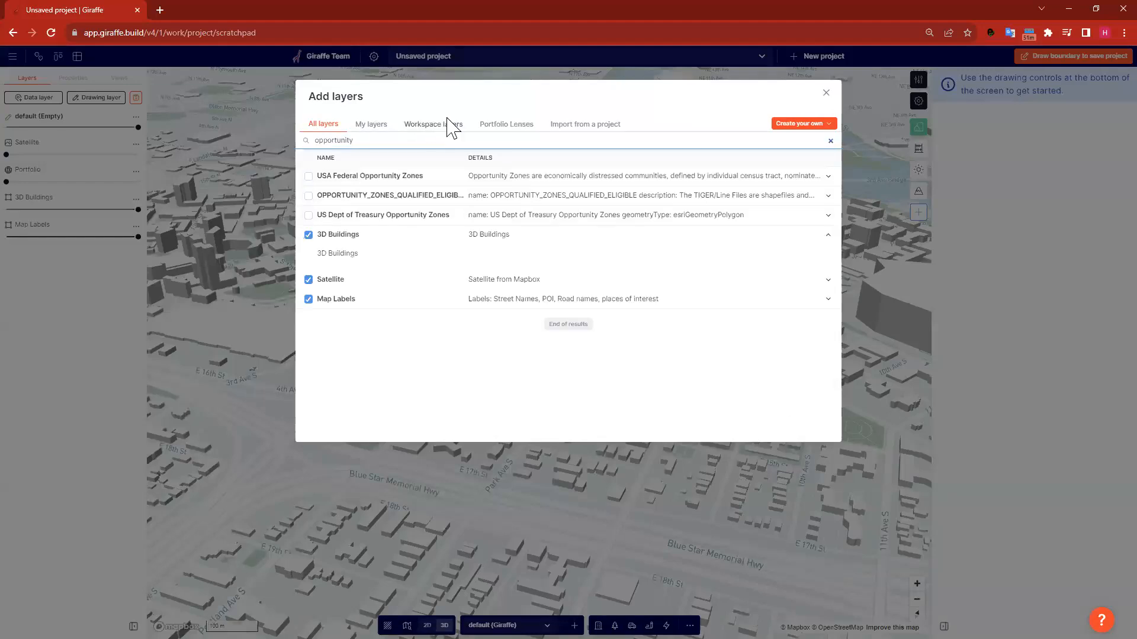
click(389, 177)
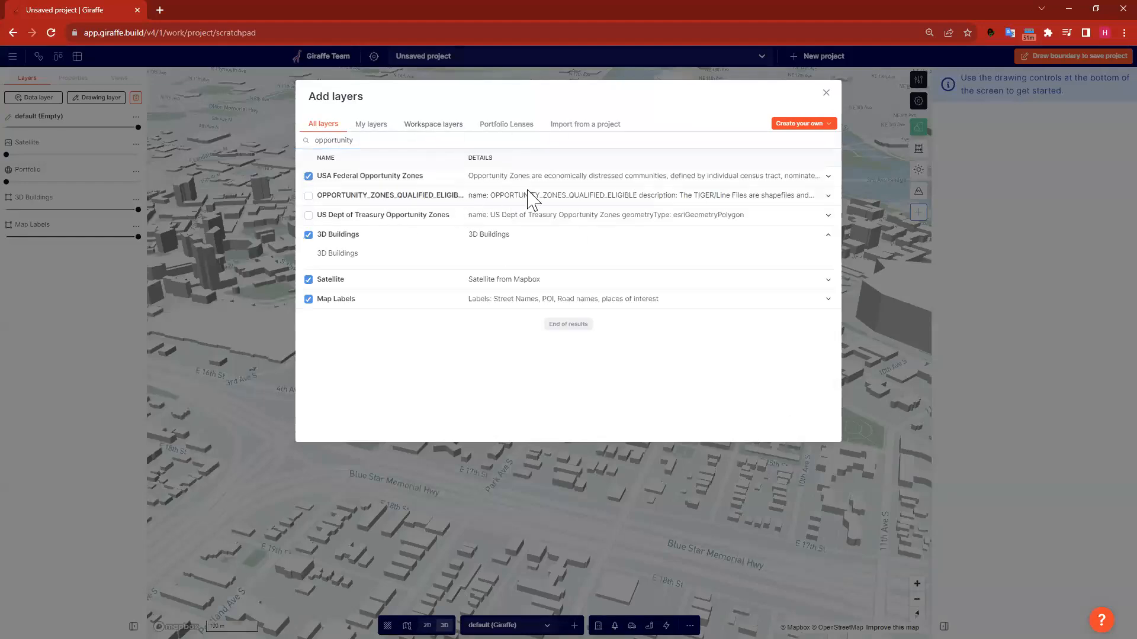
click(826, 93)
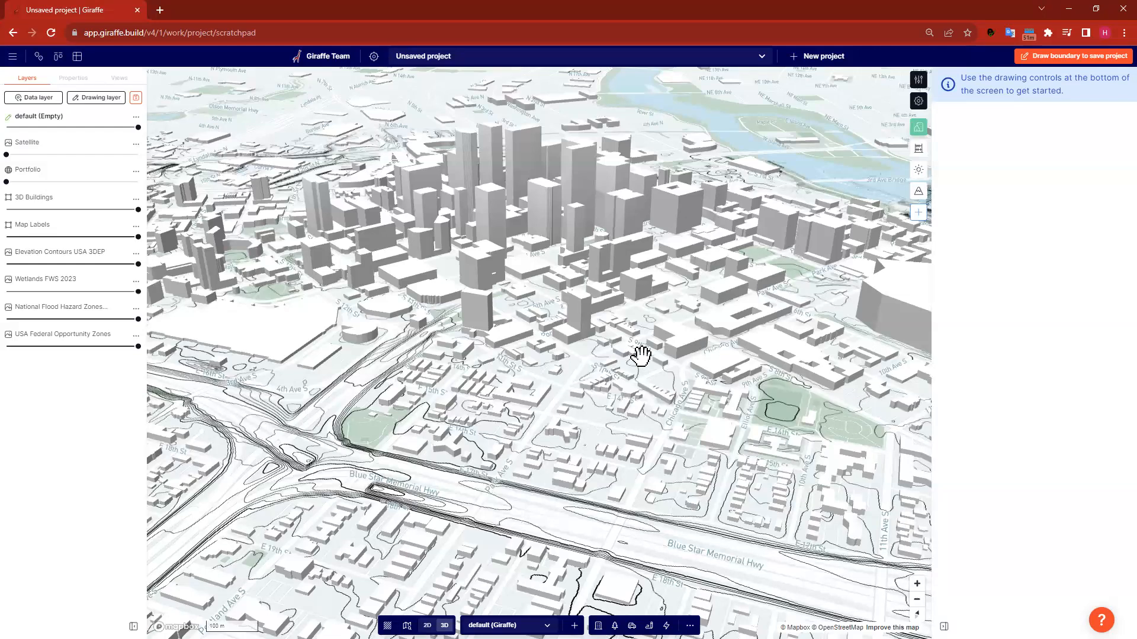
- Examine the contours, wetlands, flood hazard zones and opportunity zones across downtown, along the river and in the surrounding neighborhoods
right_drag(621, 365, 629, 368)
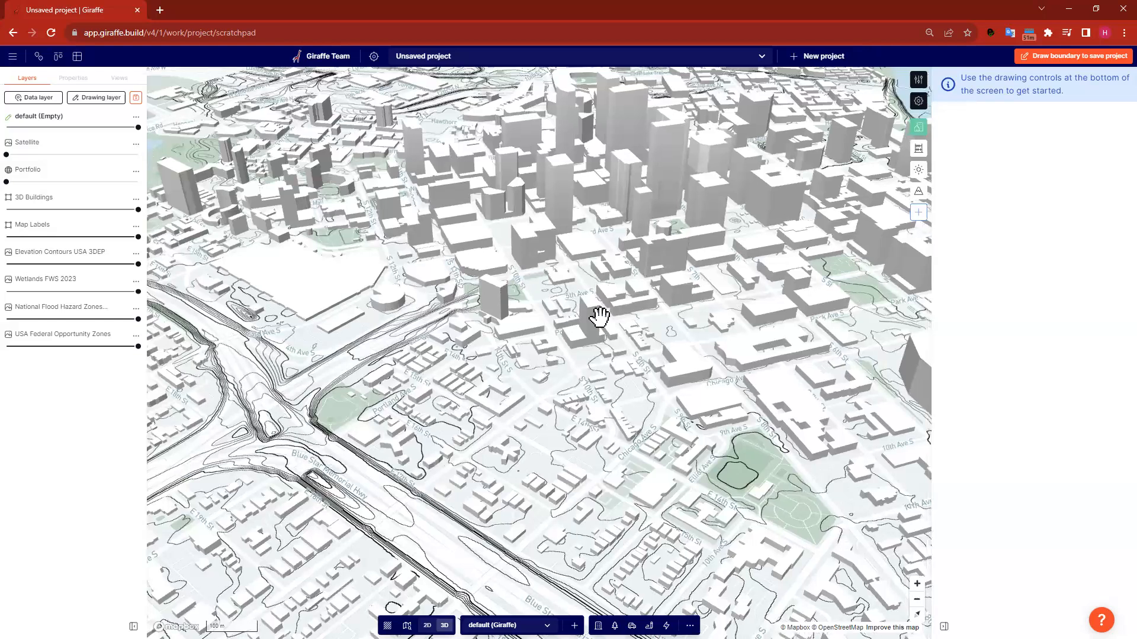
scroll(817, 421, down, 5)
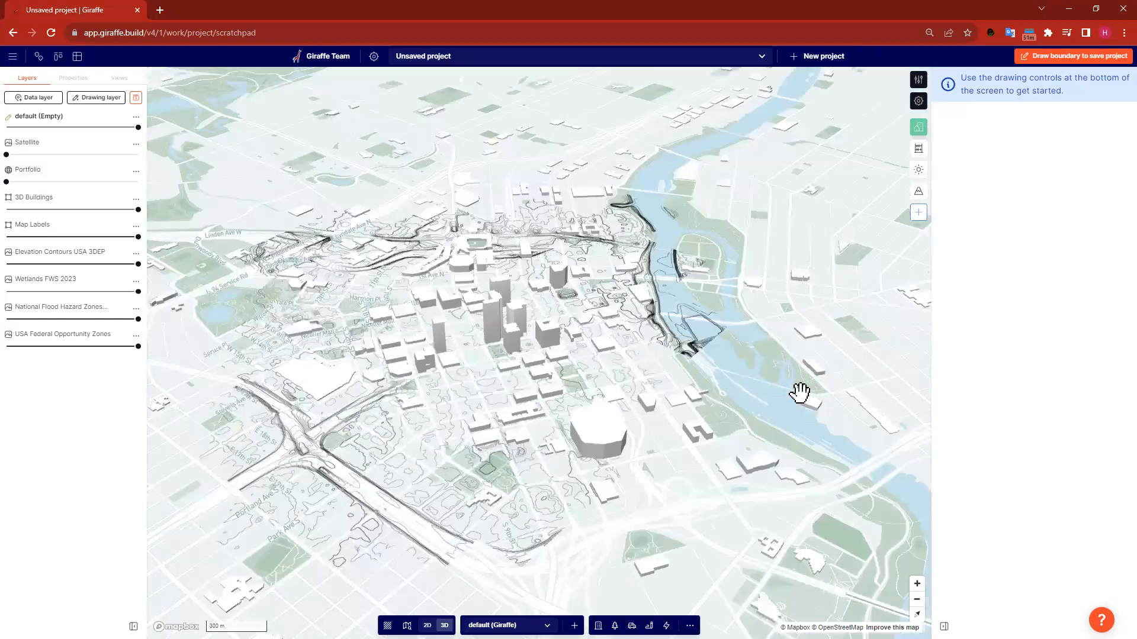
scroll(650, 258, up, 3)
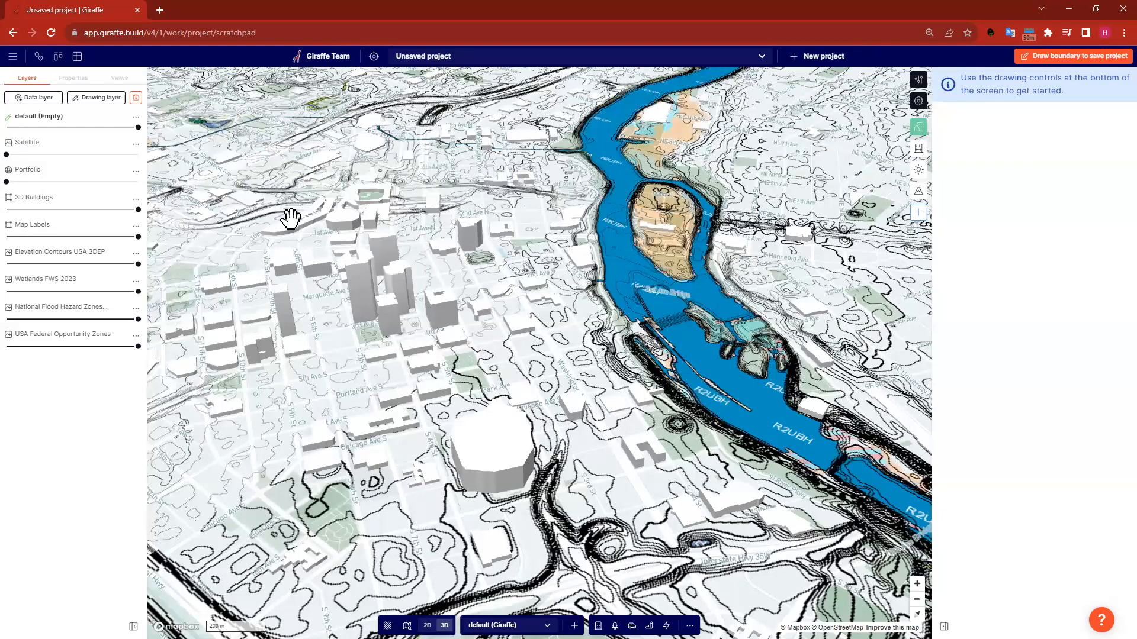
drag(409, 315, 511, 325)
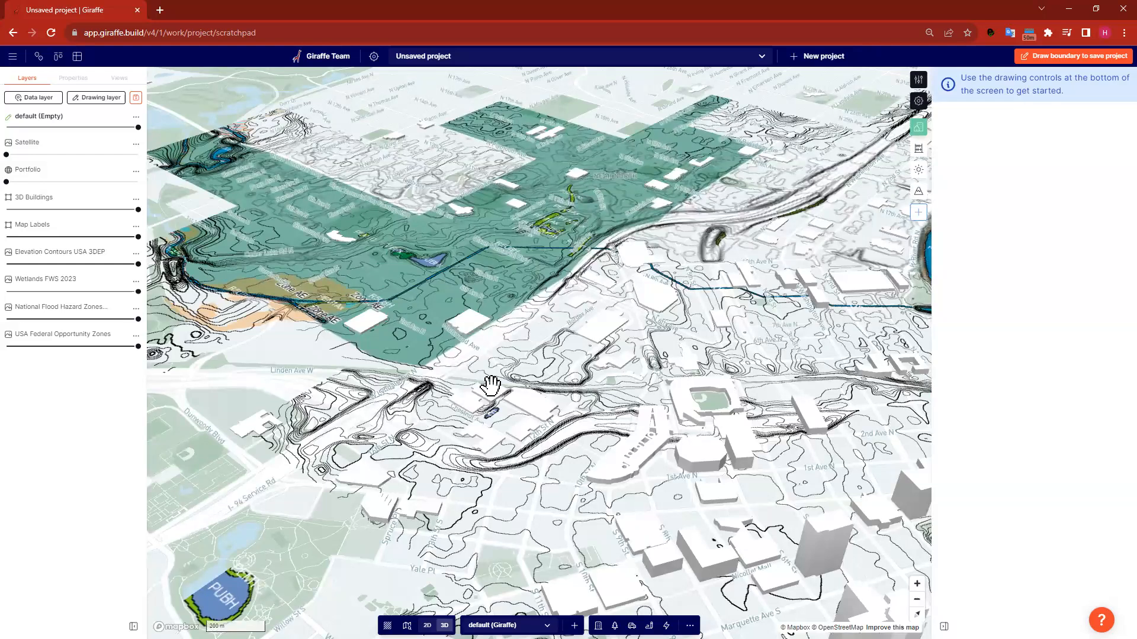
drag(521, 296, 482, 244)
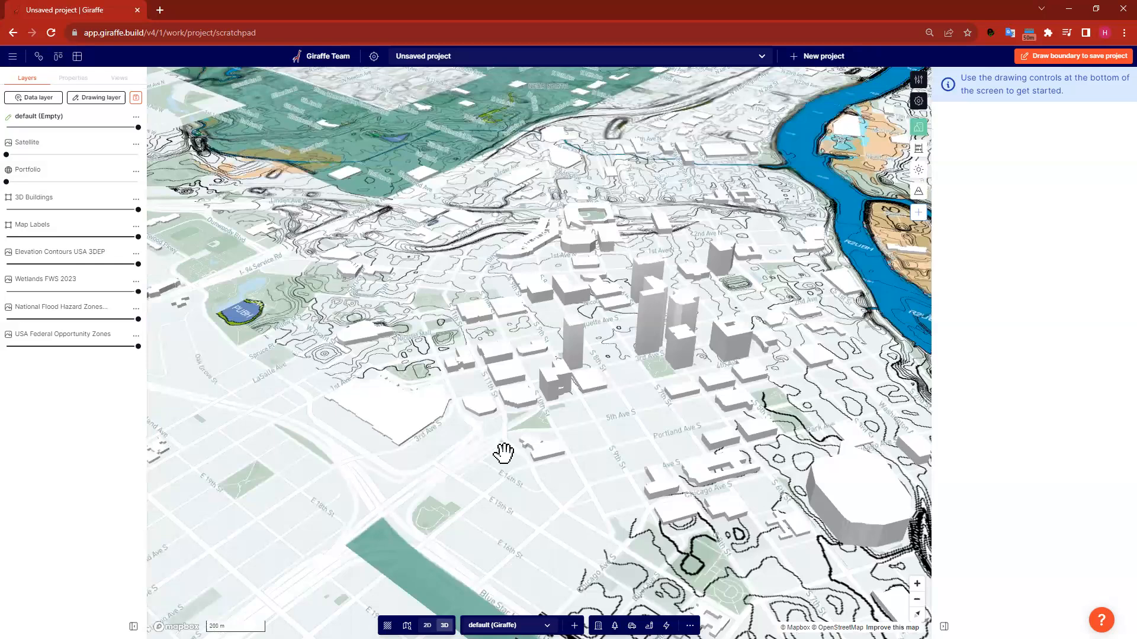
drag(441, 454, 384, 403)
drag(536, 419, 467, 384)
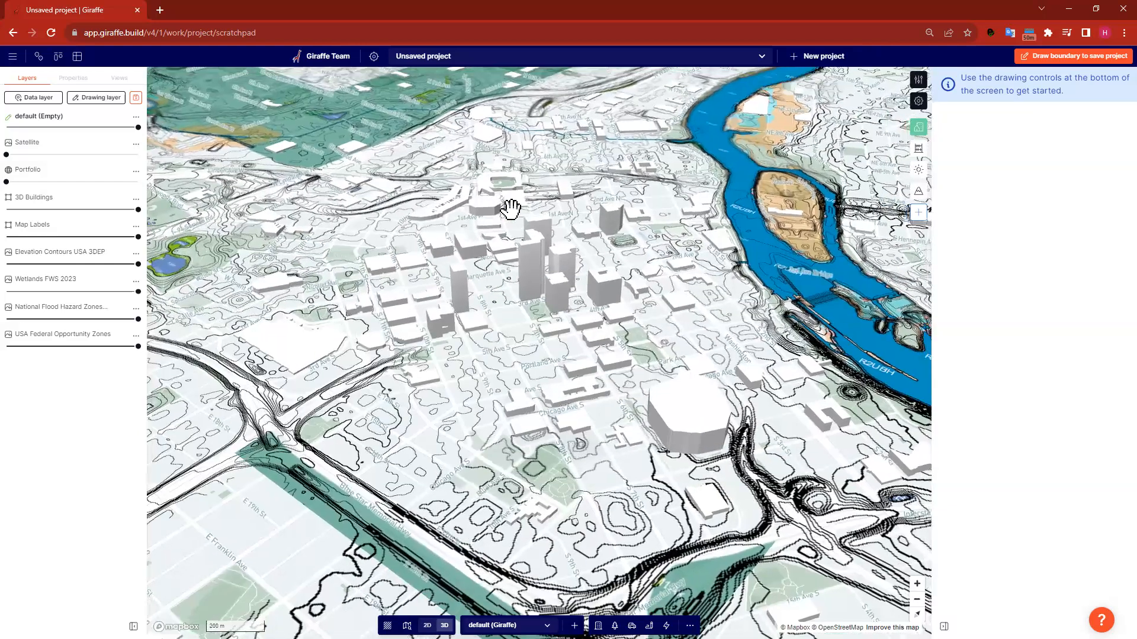
scroll(376, 256, down, 5)
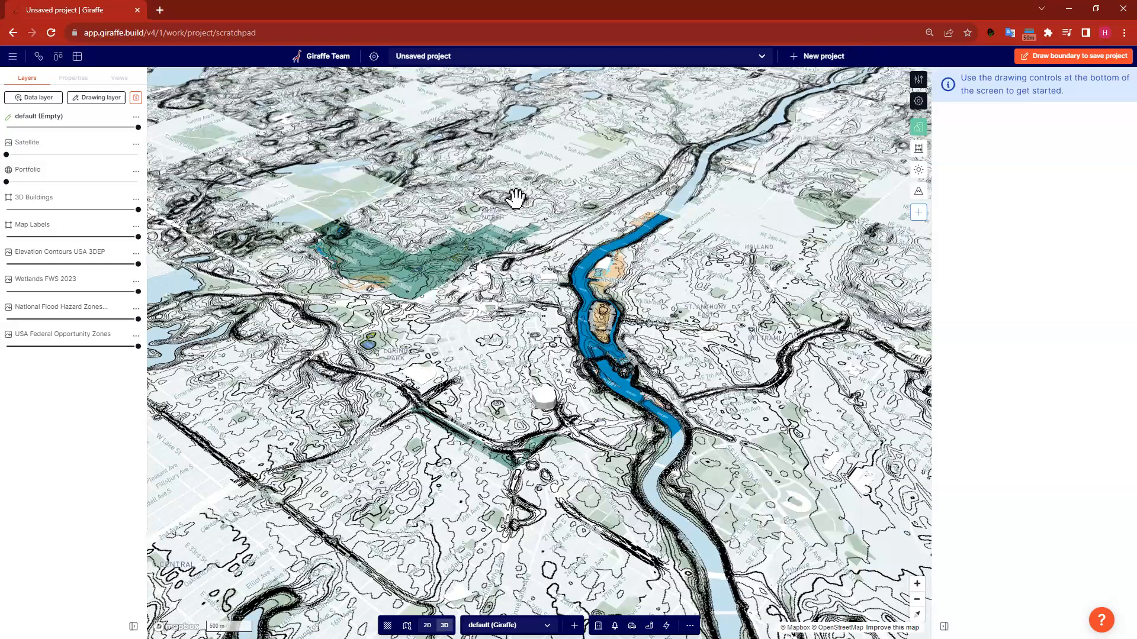
drag(473, 296, 453, 237)
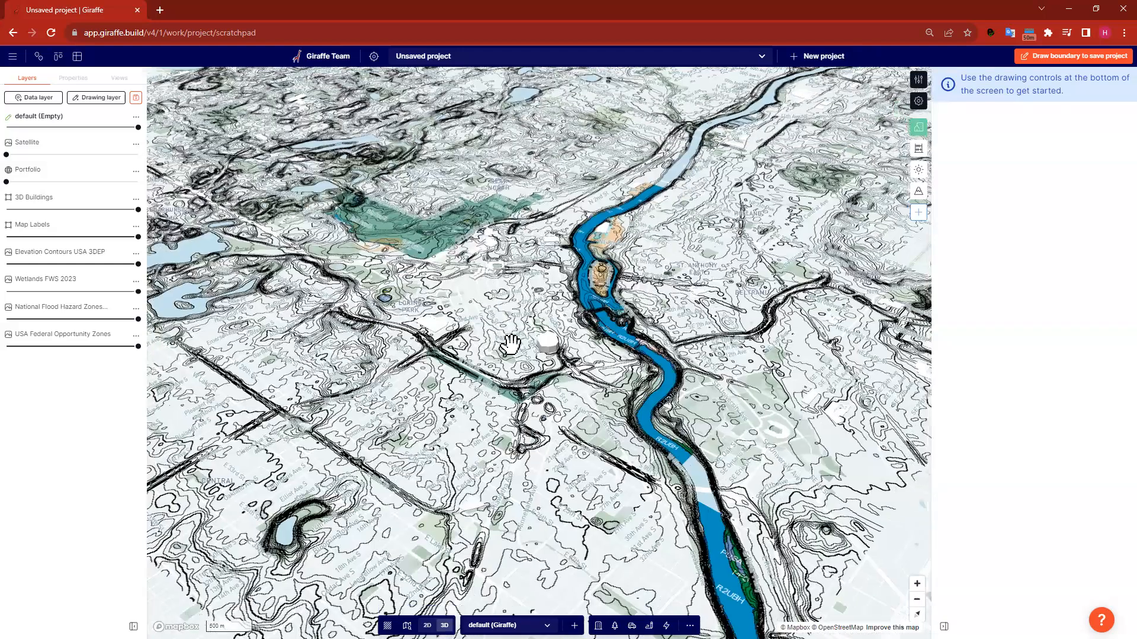
drag(511, 345, 494, 281)
drag(486, 228, 501, 338)
scroll(504, 336, up, 3)
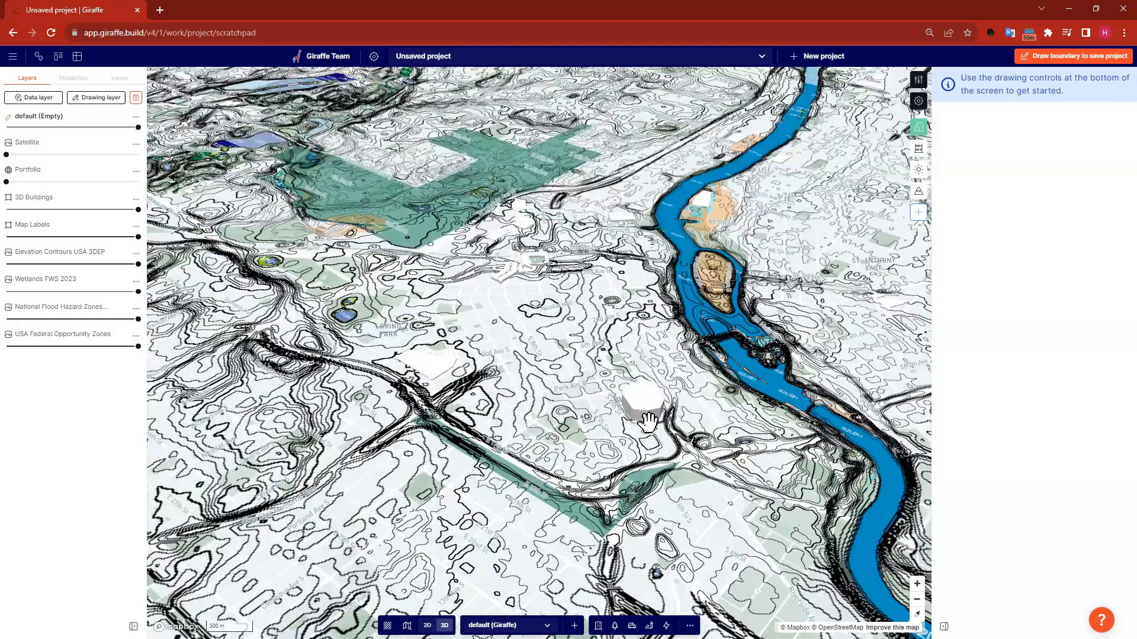
click(137, 347)
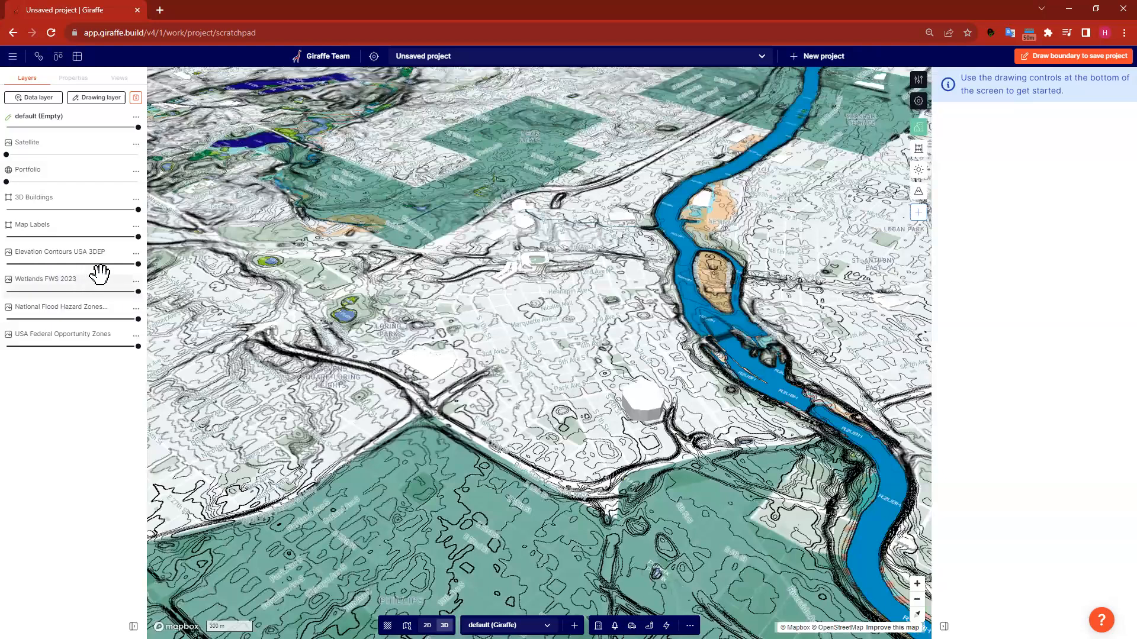
- Group the elevation contours, wetlands and flood hazard layers under the name Terrain, and switch off and collapse the group
drag(102, 264, 105, 251)
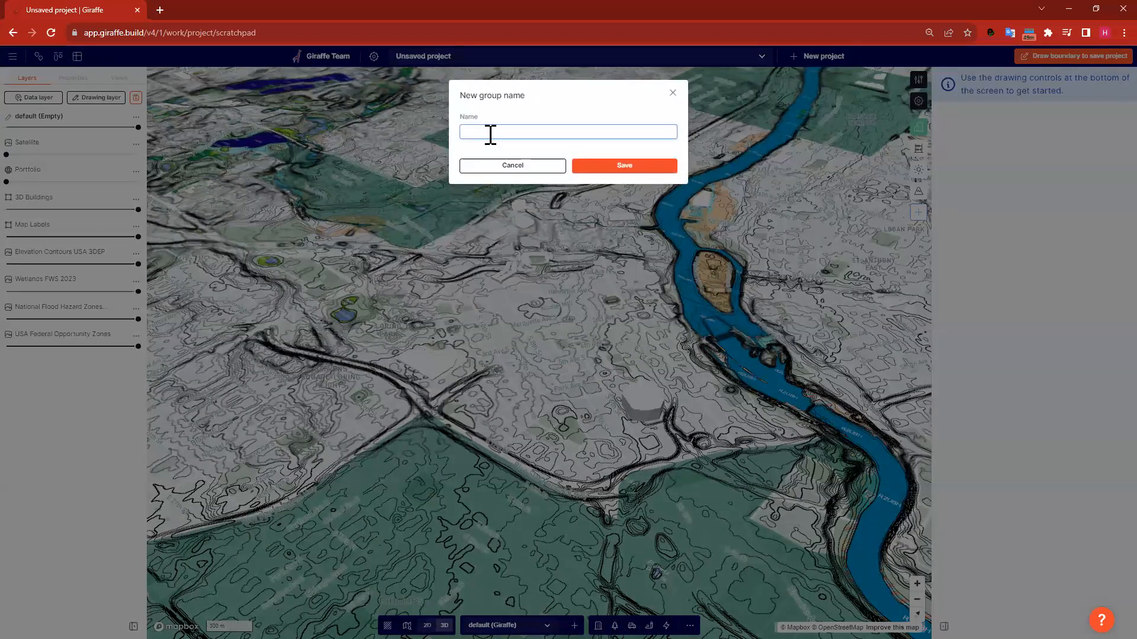
click(622, 168)
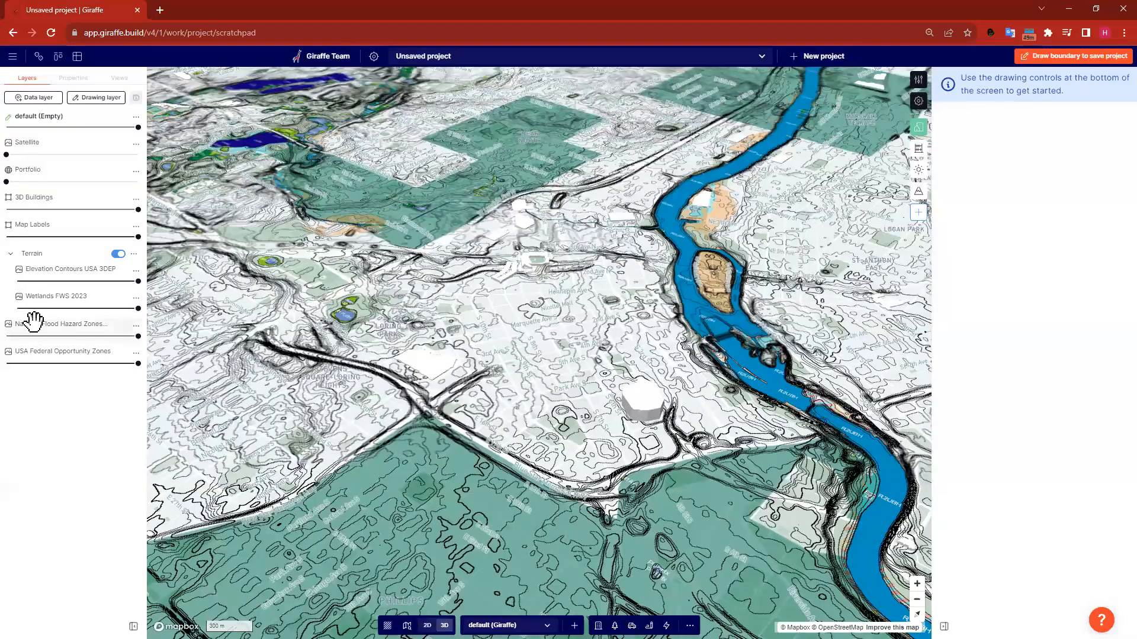
drag(73, 268, 75, 262)
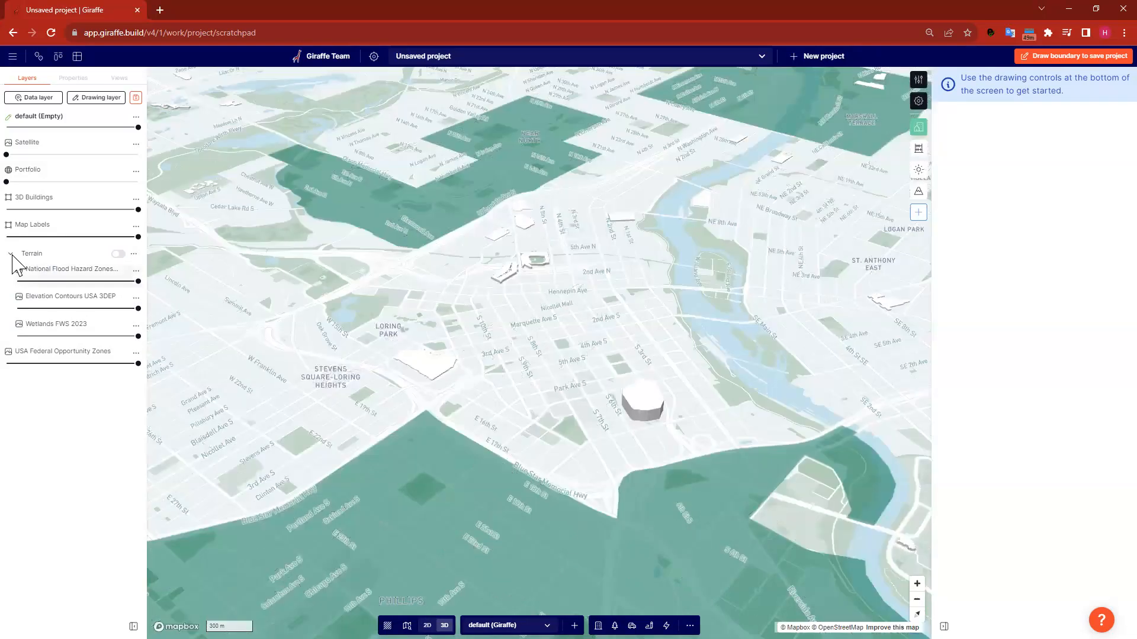
click(10, 254)
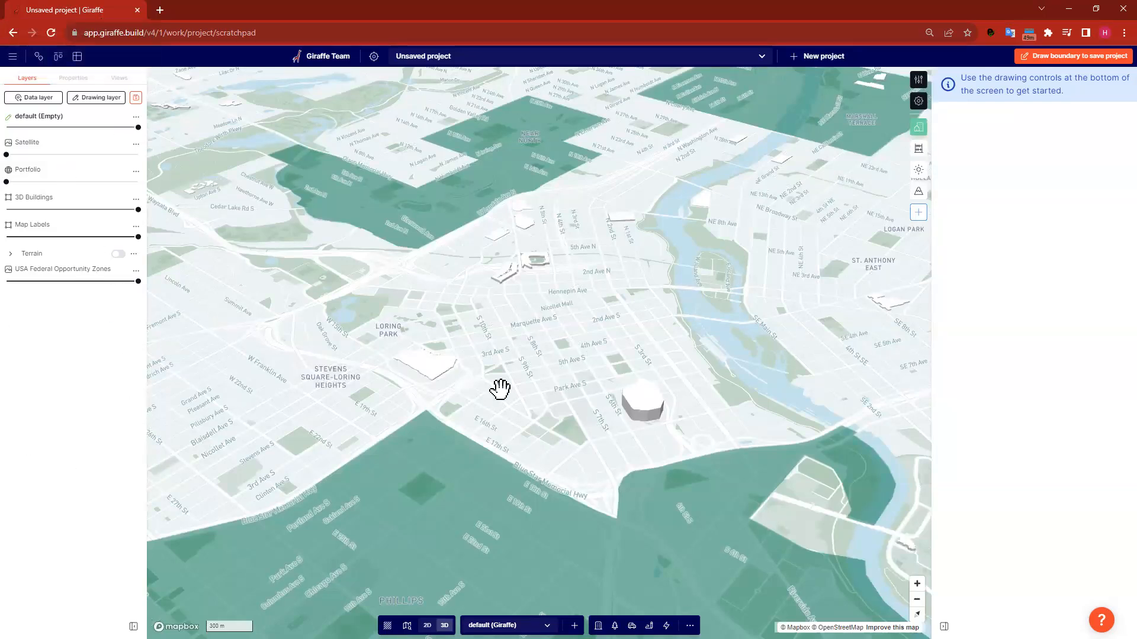
drag(467, 305, 428, 286)
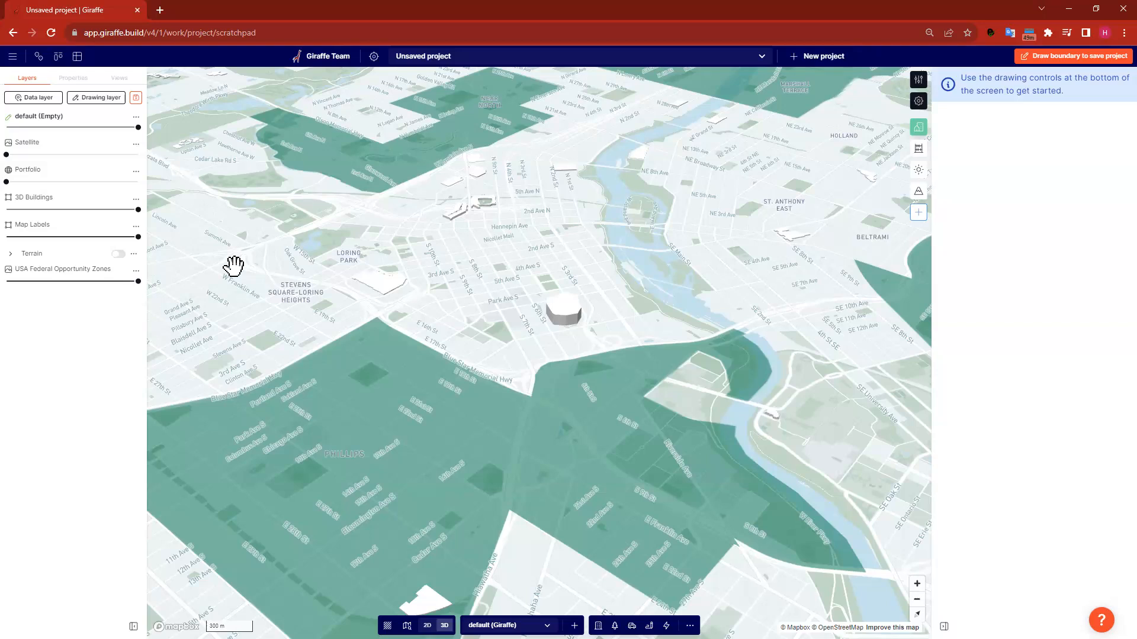
drag(471, 267, 484, 249)
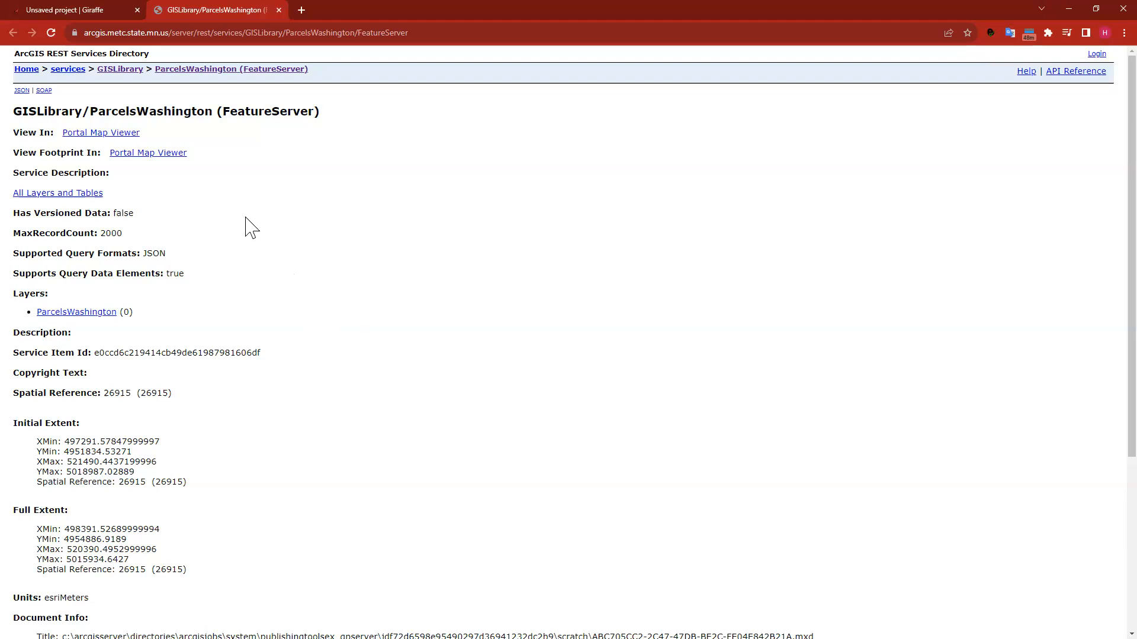
- Switch to the ArcGIS REST Services Directory page and copy the URL of the GISLibrary/ParcelsWashington FeatureServer
click(459, 33)
key(ctrl+c)
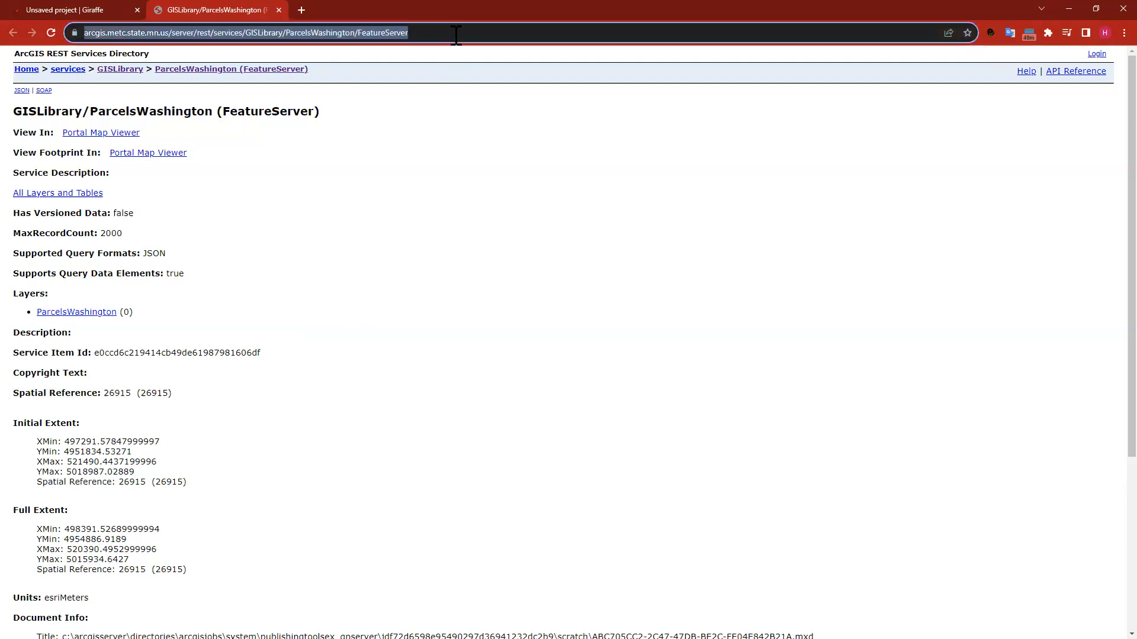
- Switch back to the Giraffe project and start creating a custom data layer from an Esri server
click(73, 9)
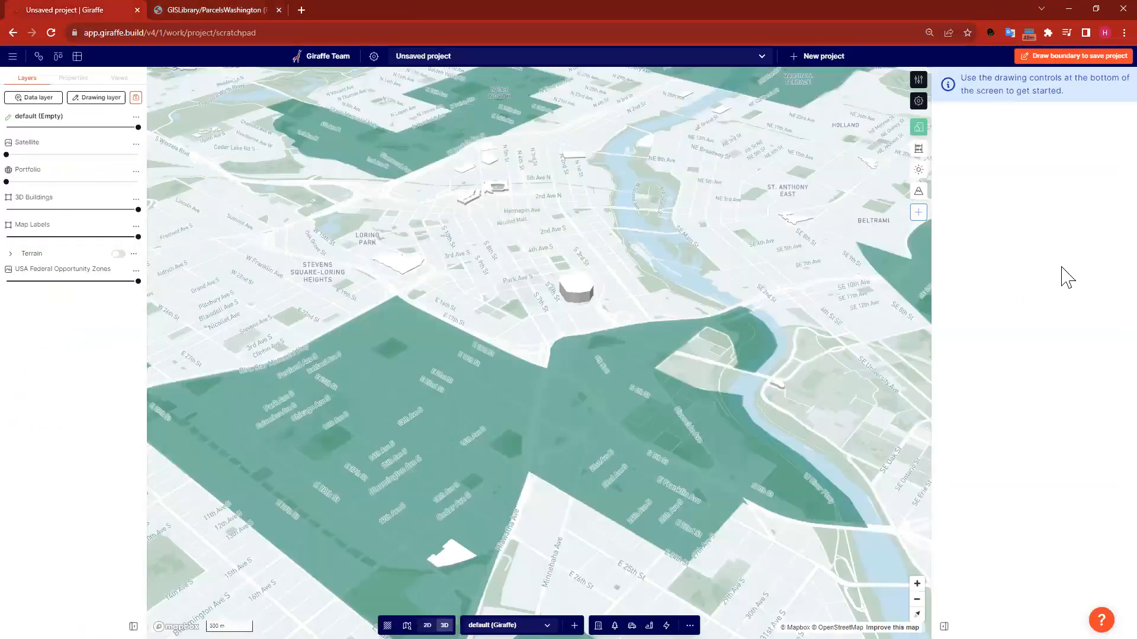
click(36, 98)
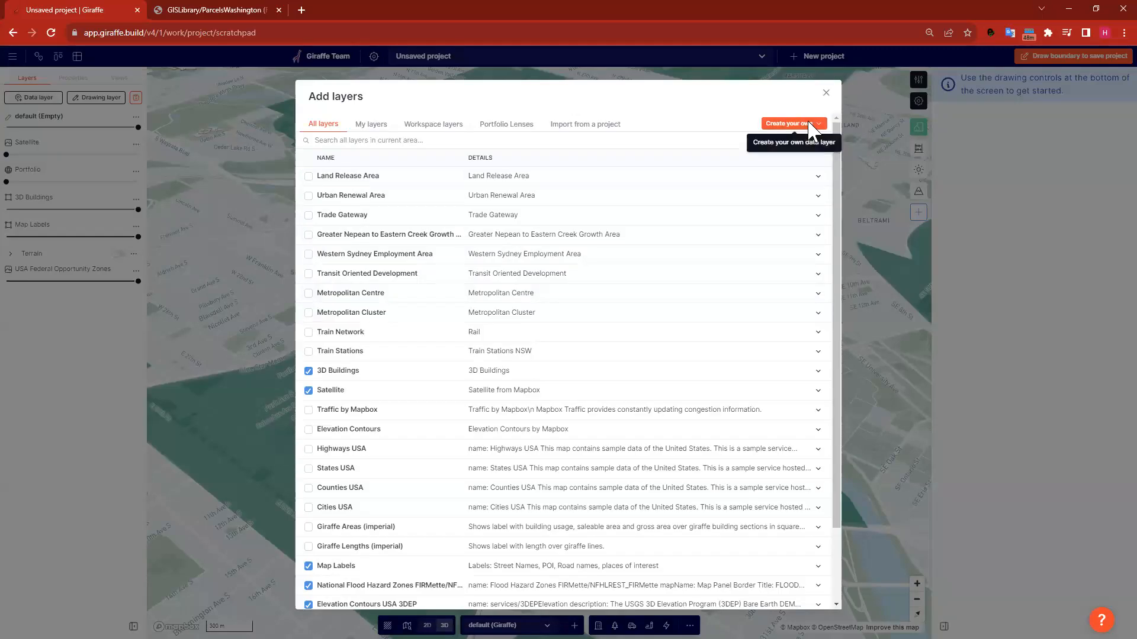
click(811, 123)
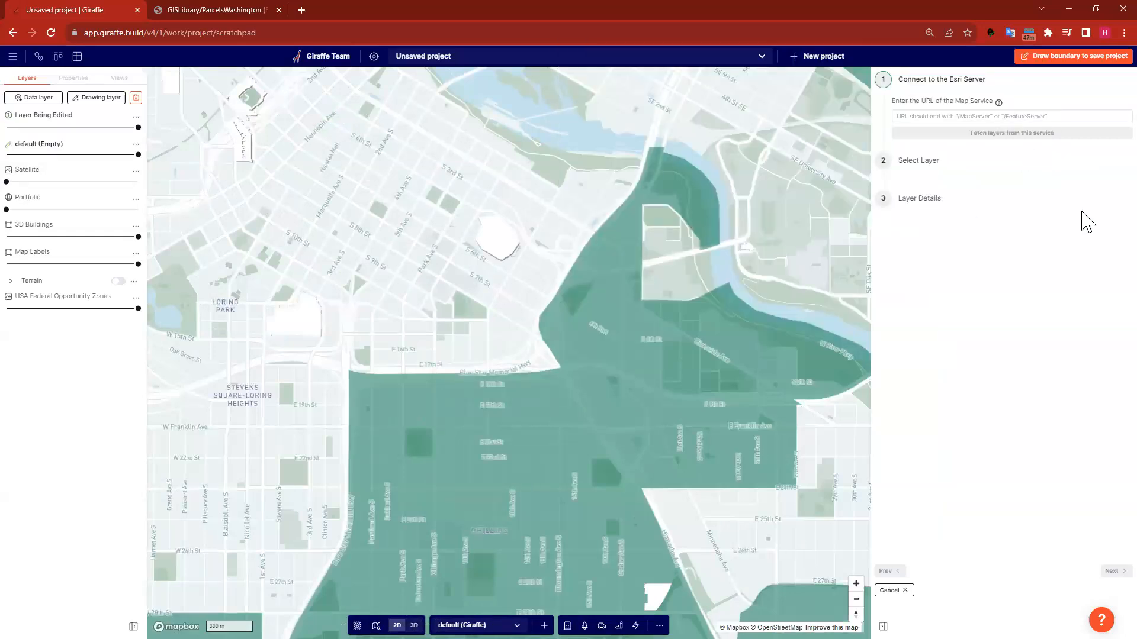
- Enter the copied GISLibrary/ParcelsWashington FeatureServer URL as the map service and fetch its layers
click(952, 116)
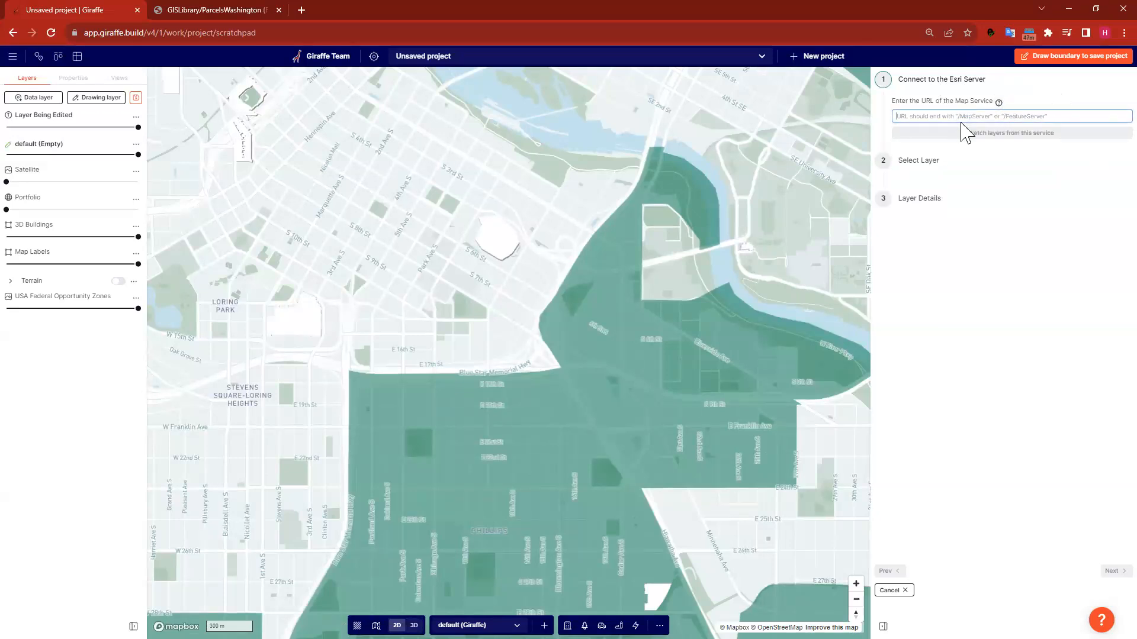
key(ctrl+v)
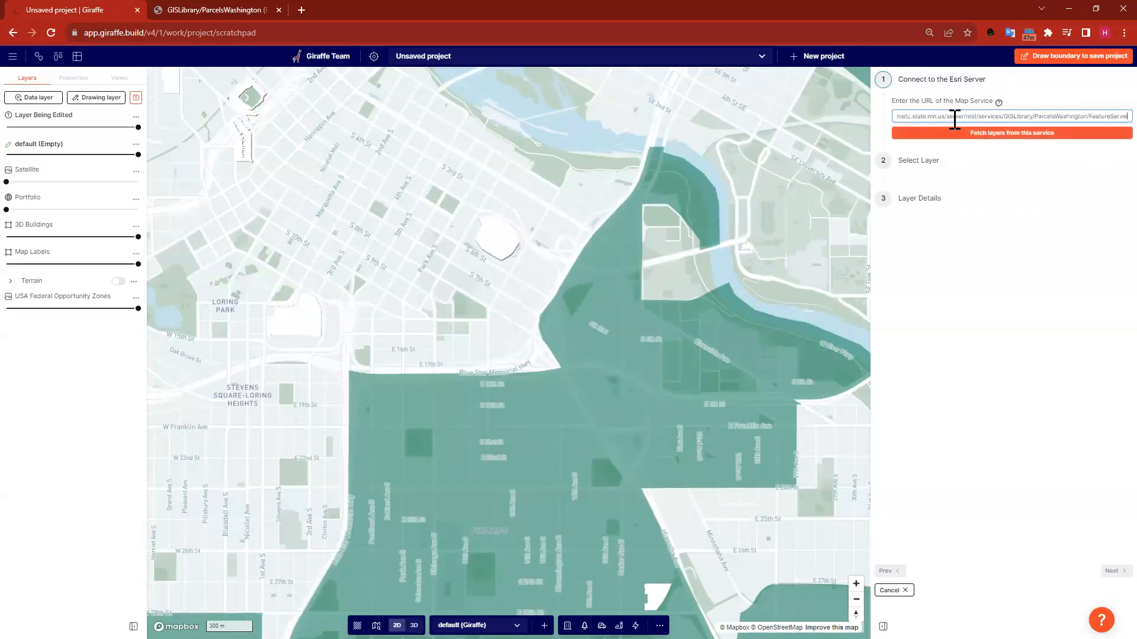
drag(923, 116, 1113, 117)
click(1016, 133)
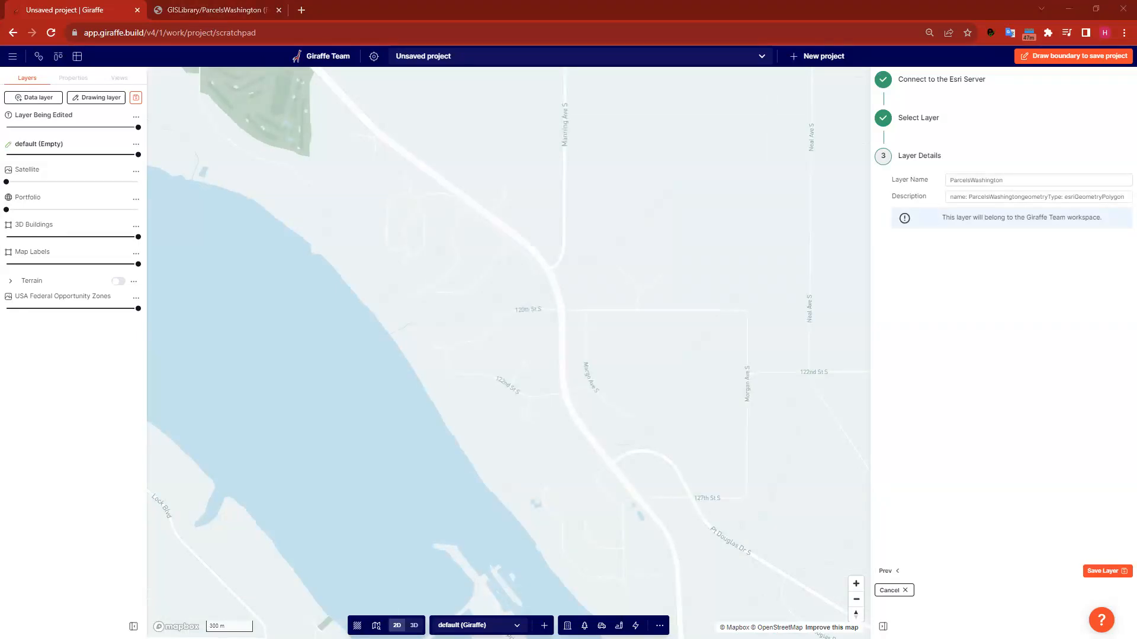
- Go back to the server connection, replace the map service URL with the GISLibrary/ParcelsHennepin FeatureServer, and fetch its layers
click(895, 571)
click(894, 572)
click(1064, 117)
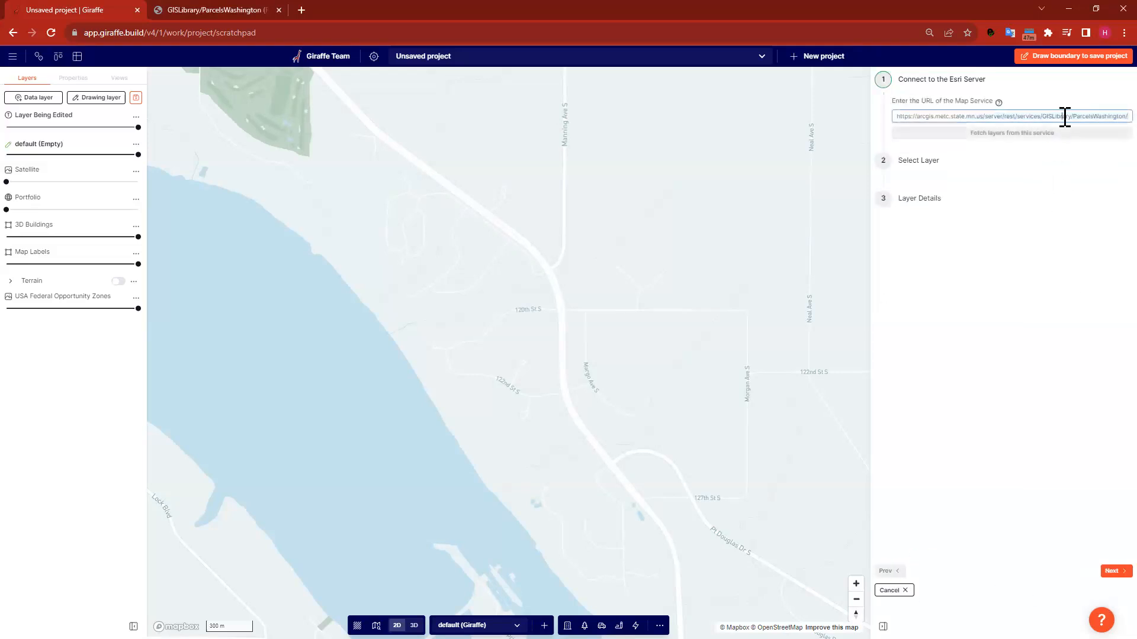
key(ctrl+a)
key(ctrl+v)
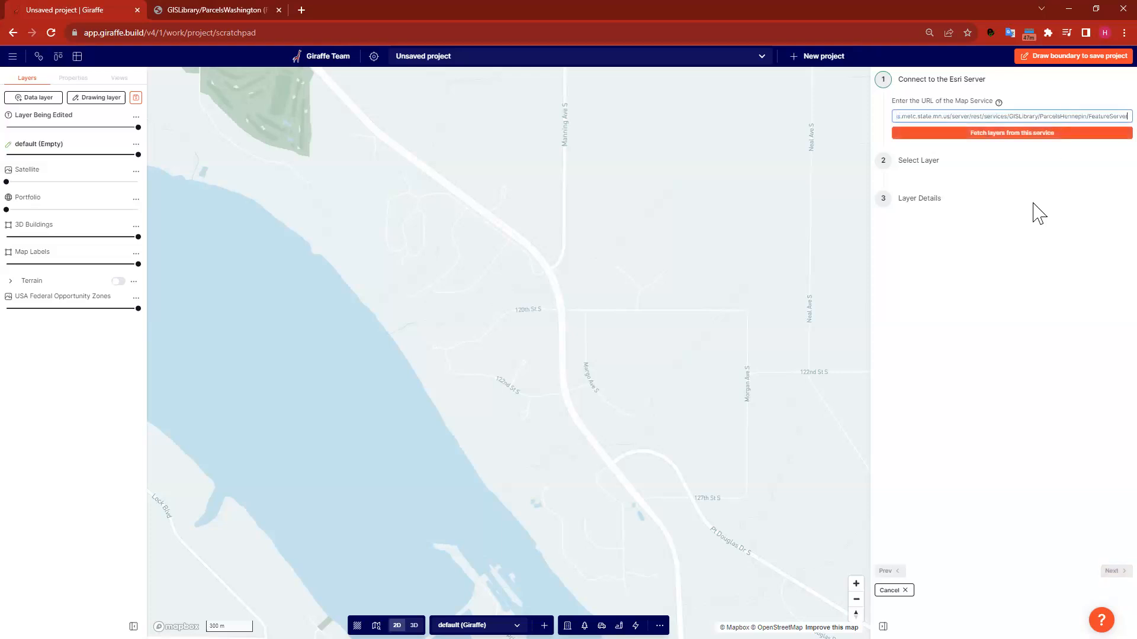
click(1025, 135)
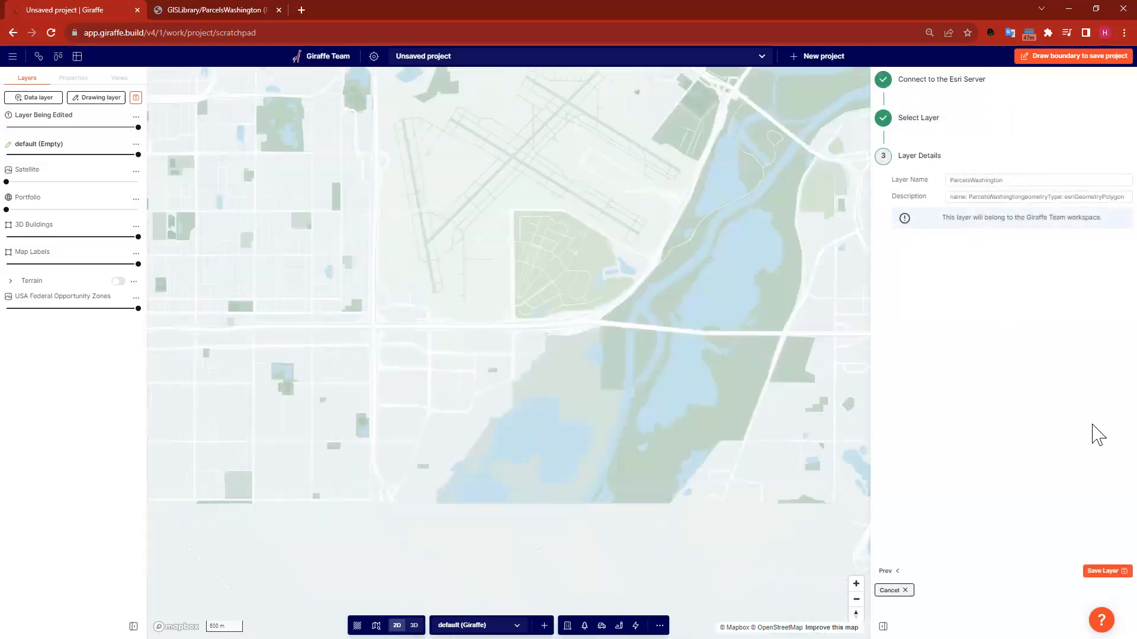
- Rename the new layer as Parcels and save it to the project
click(1017, 181)
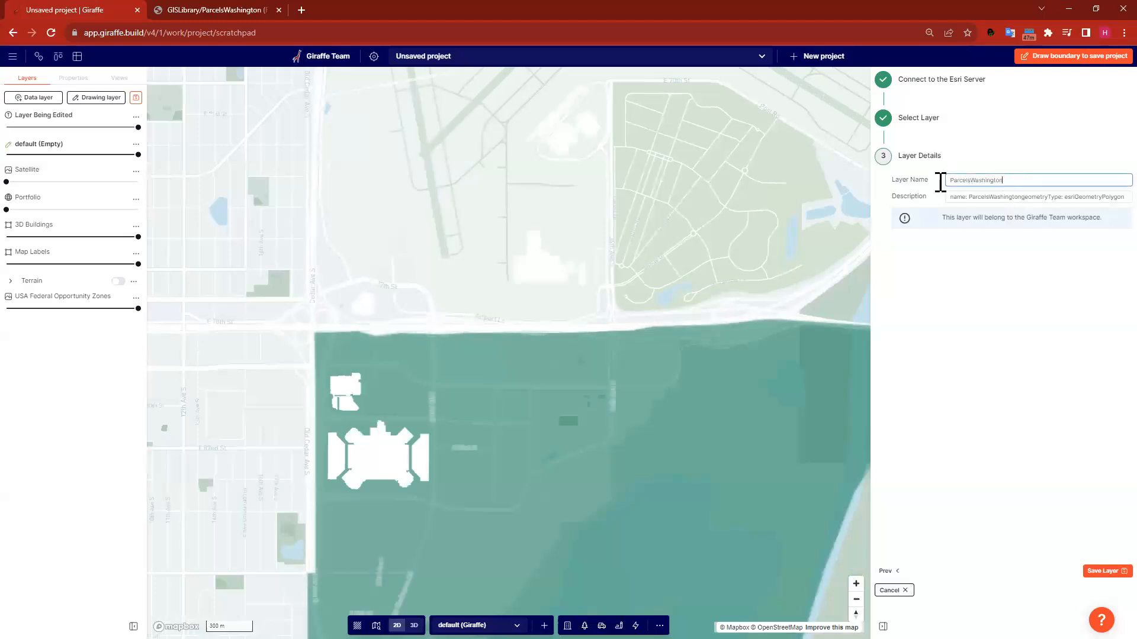
double_click(947, 179)
key(BackSpace)
click(974, 373)
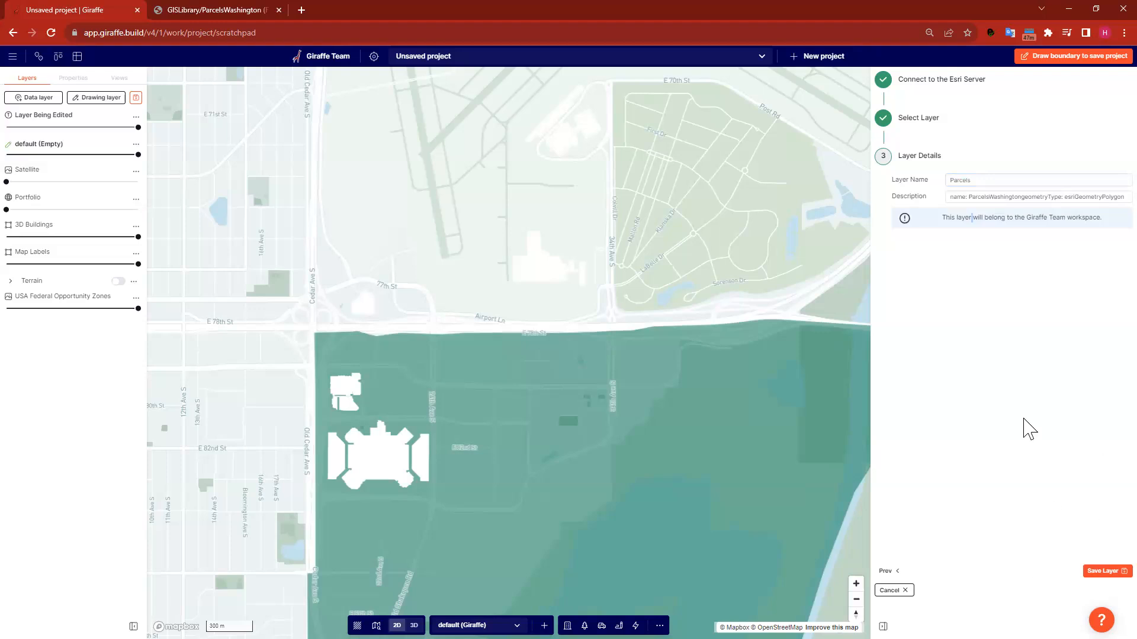
click(1100, 572)
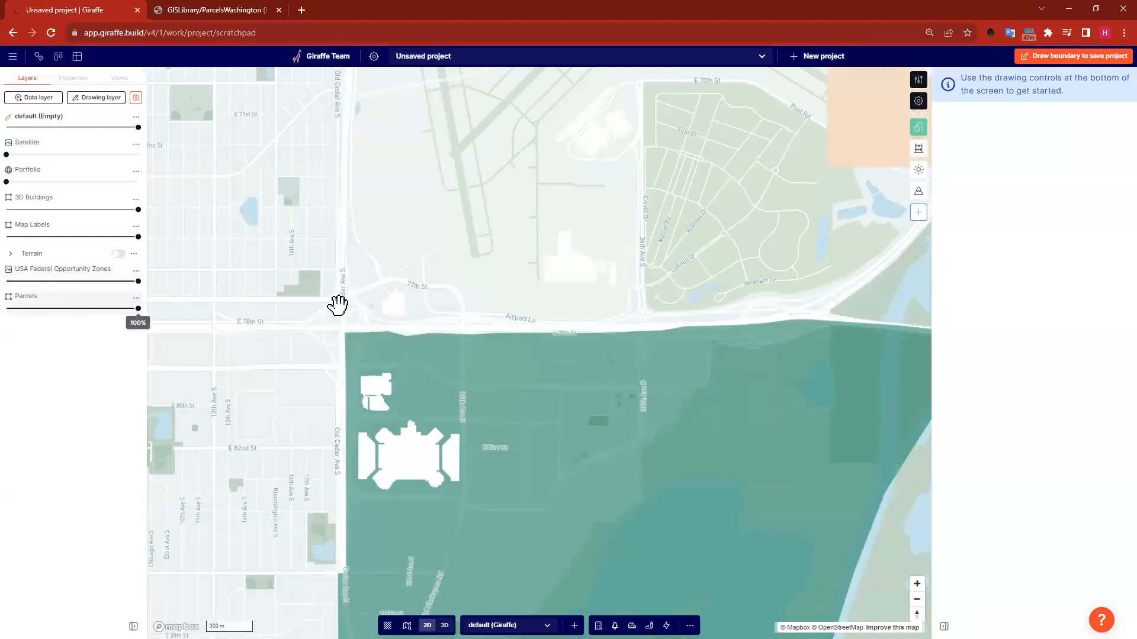
- Check the parcel coverage around the airport and open the Lens controls for the Parcels layer
scroll(363, 322, down, 3)
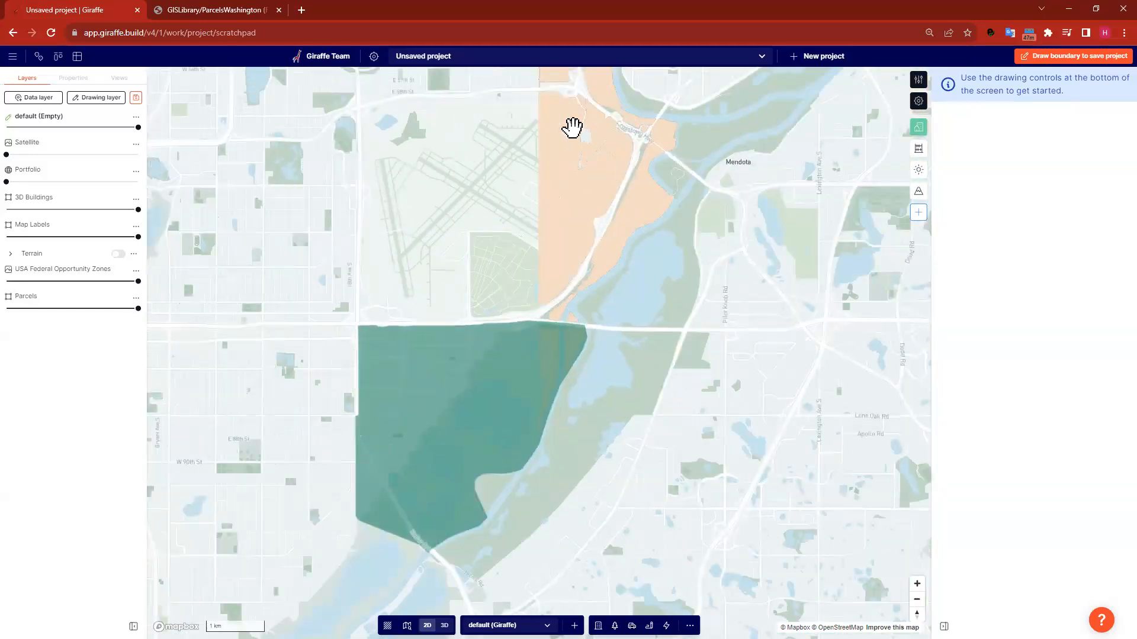
scroll(583, 228, up, 2)
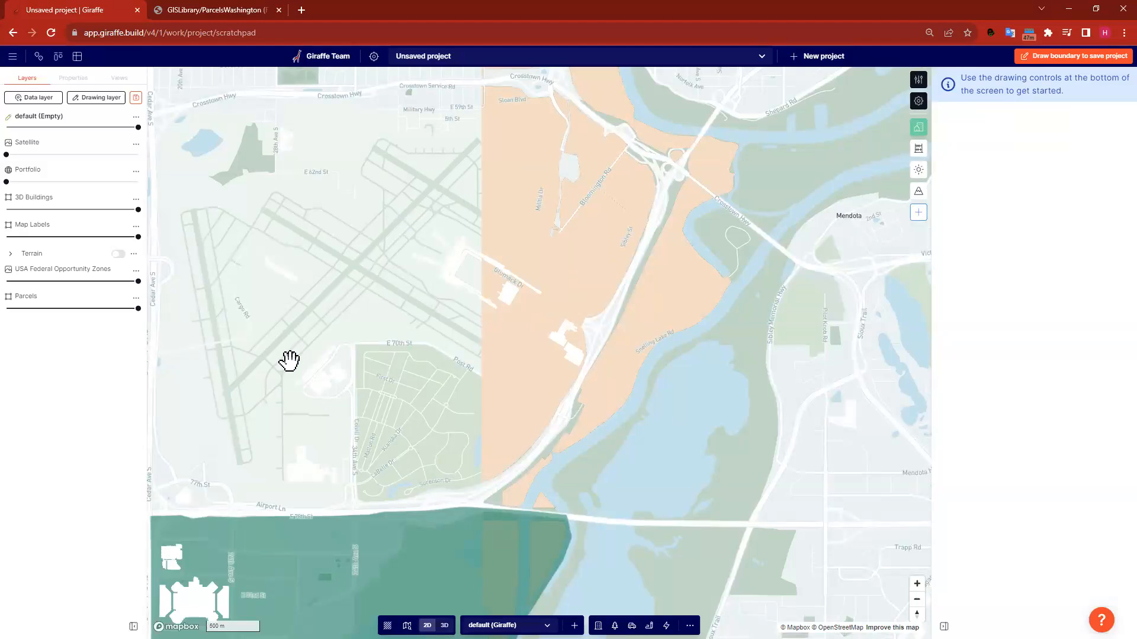
drag(471, 218, 363, 361)
scroll(365, 362, down, 3)
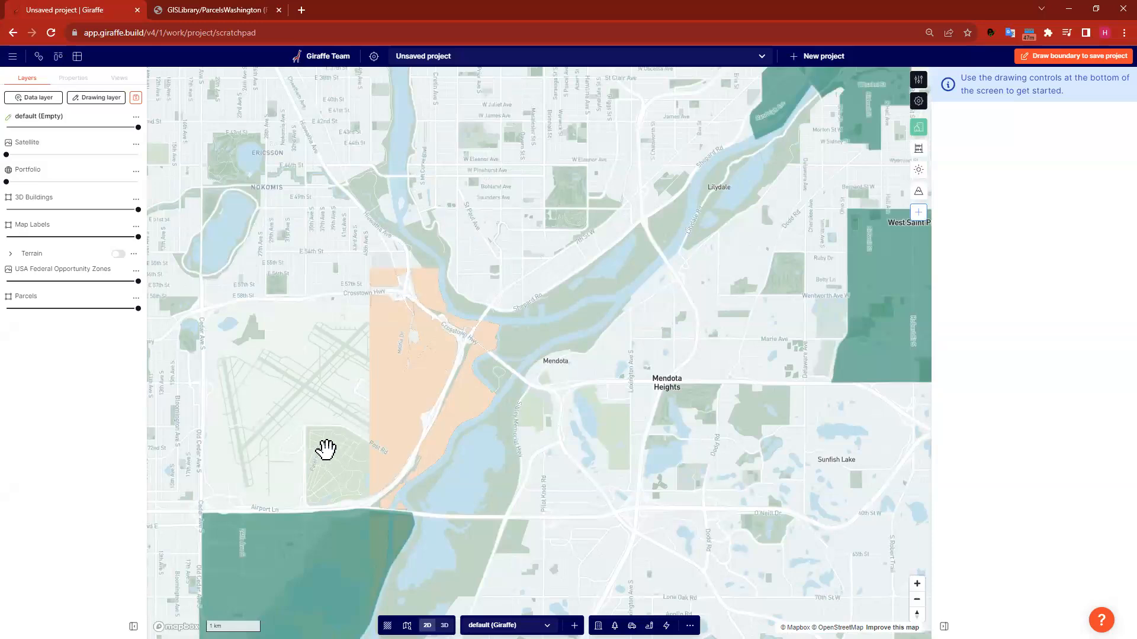
drag(591, 451, 658, 428)
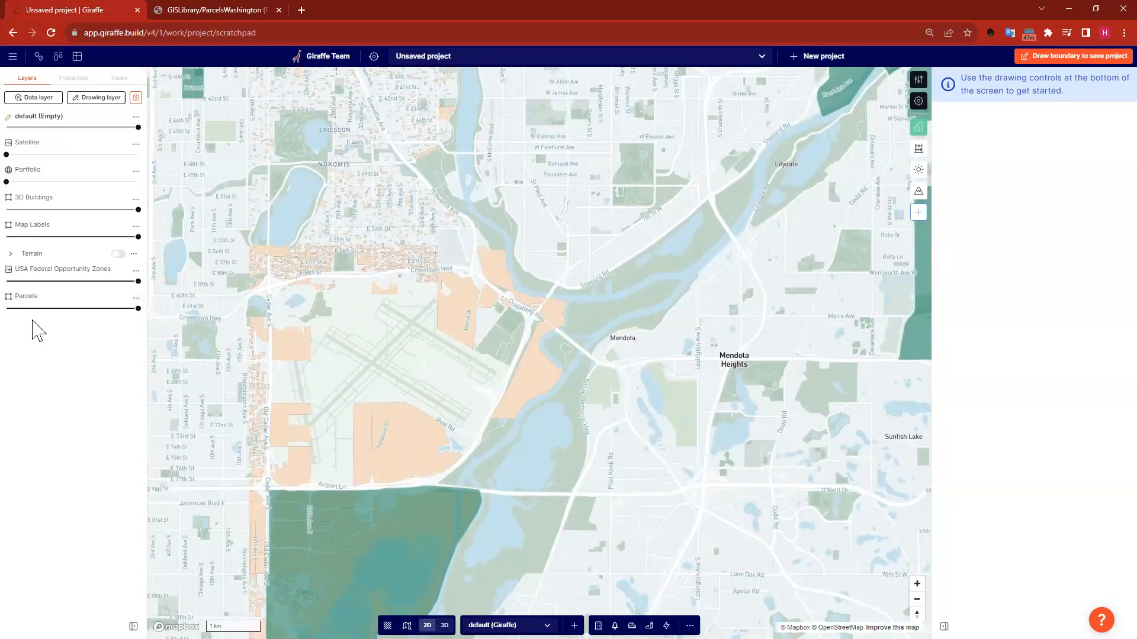
click(136, 299)
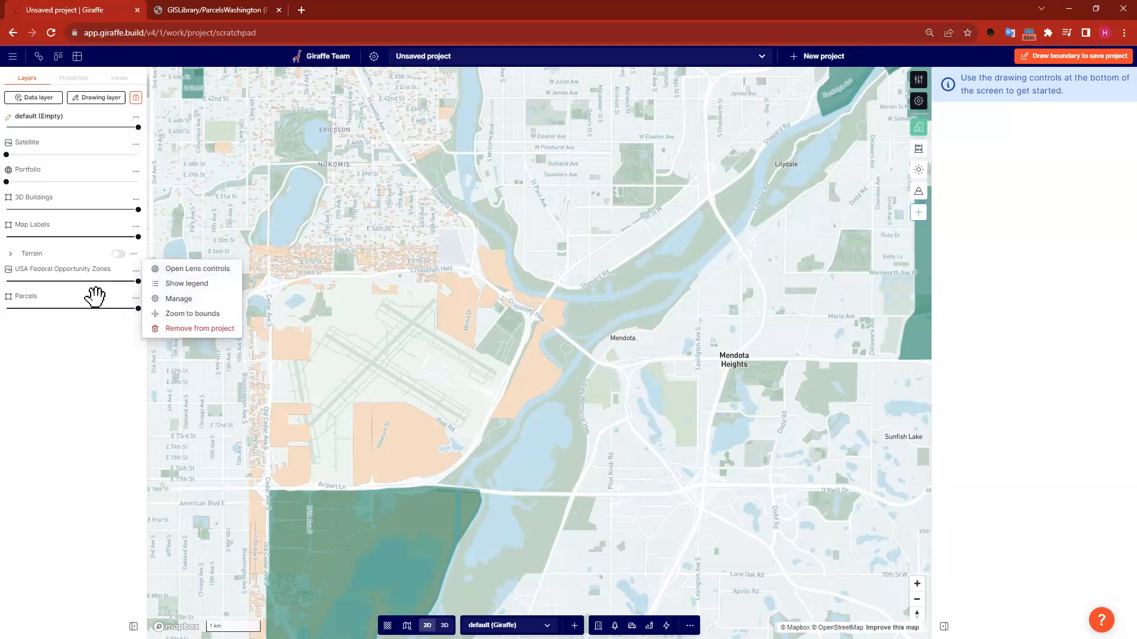
click(75, 331)
click(136, 297)
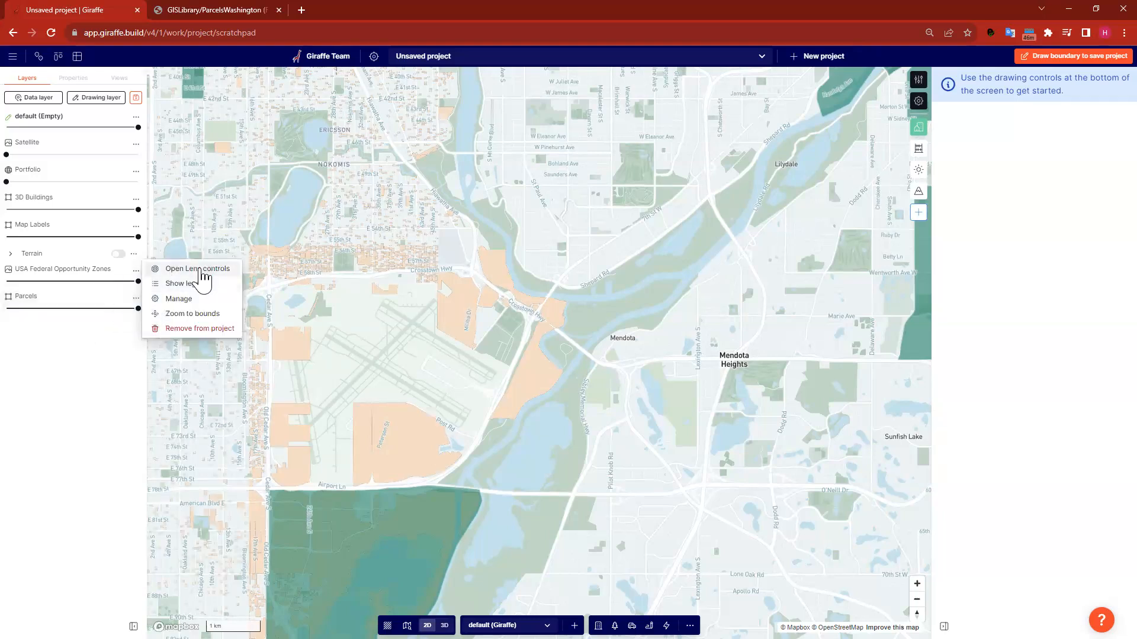
click(210, 269)
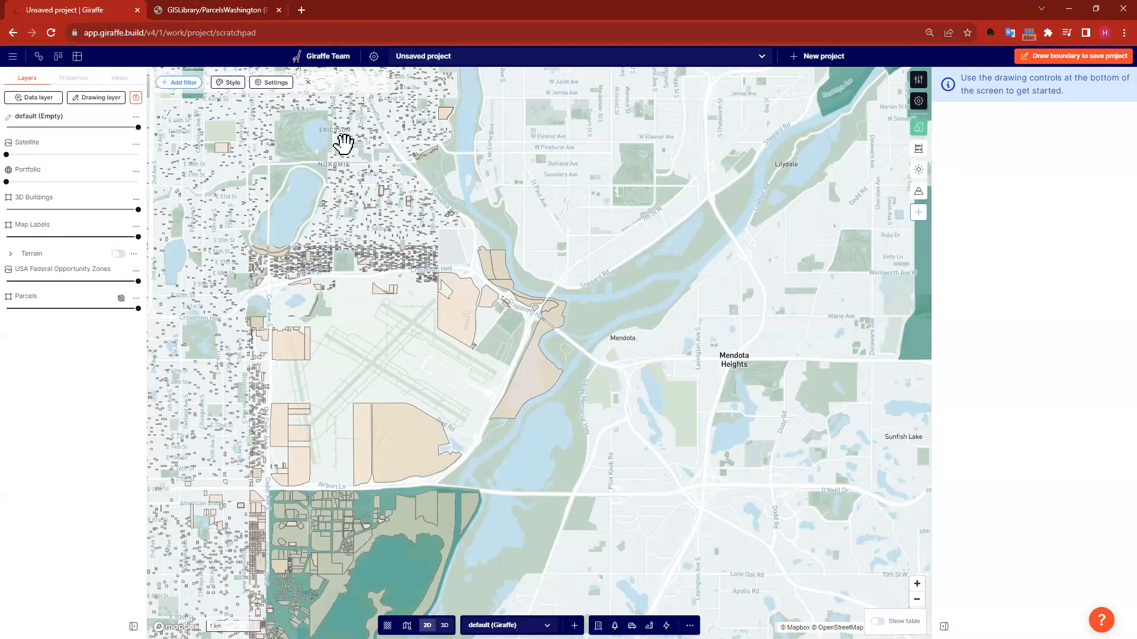
- Switch the Parcels fill style to a color scale and color the parcels by USECLASS1
click(309, 153)
click(335, 155)
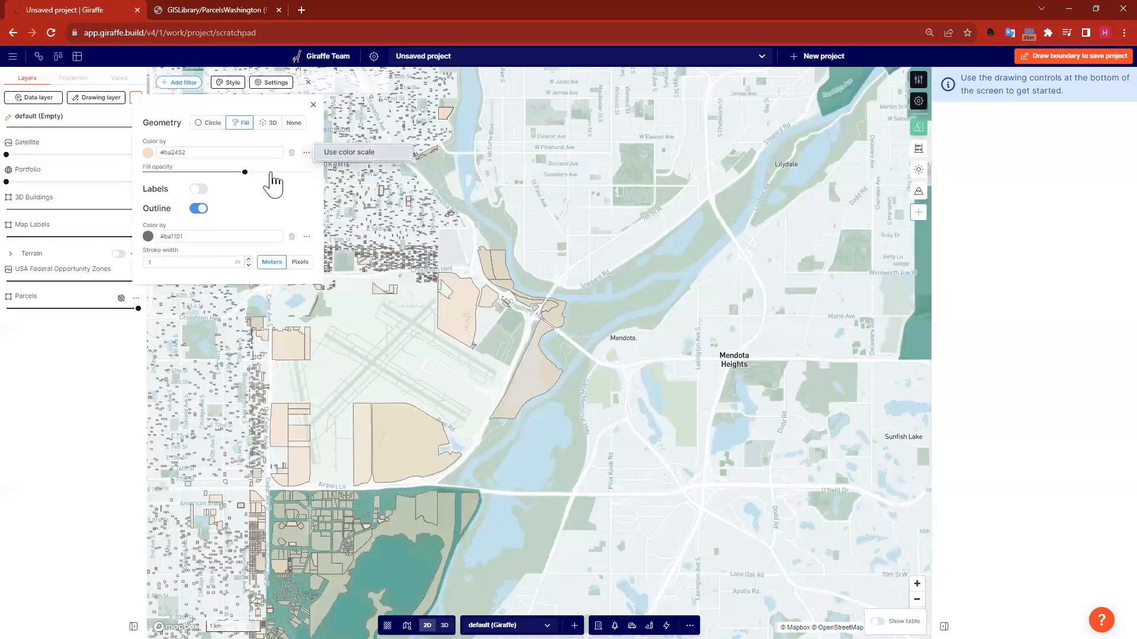
click(269, 154)
scroll(228, 243, down, 5)
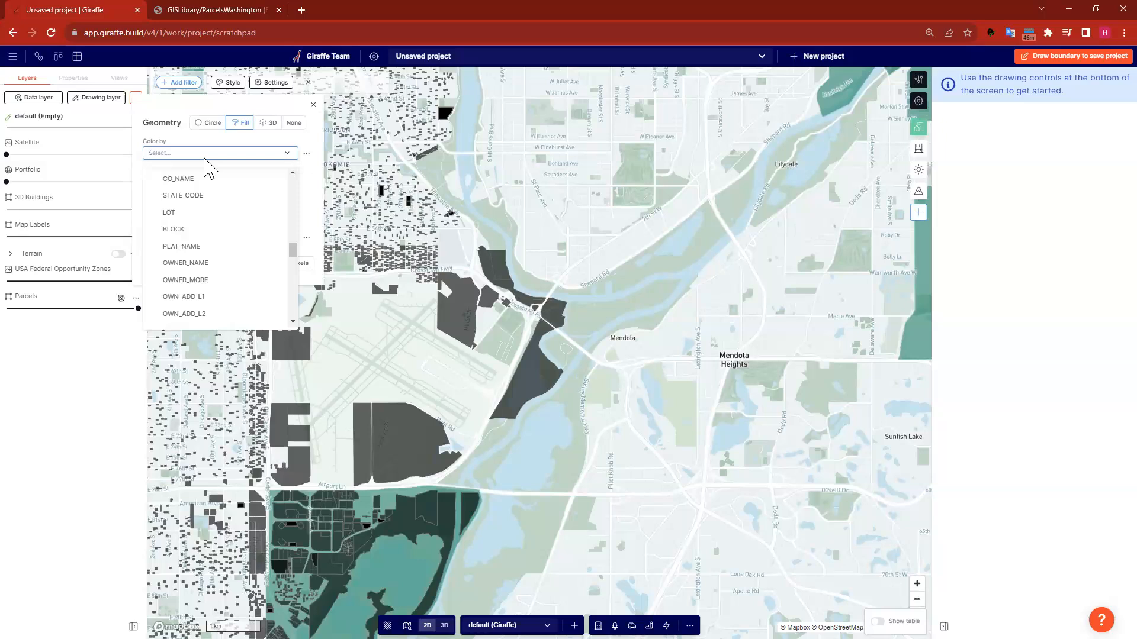
text(use)
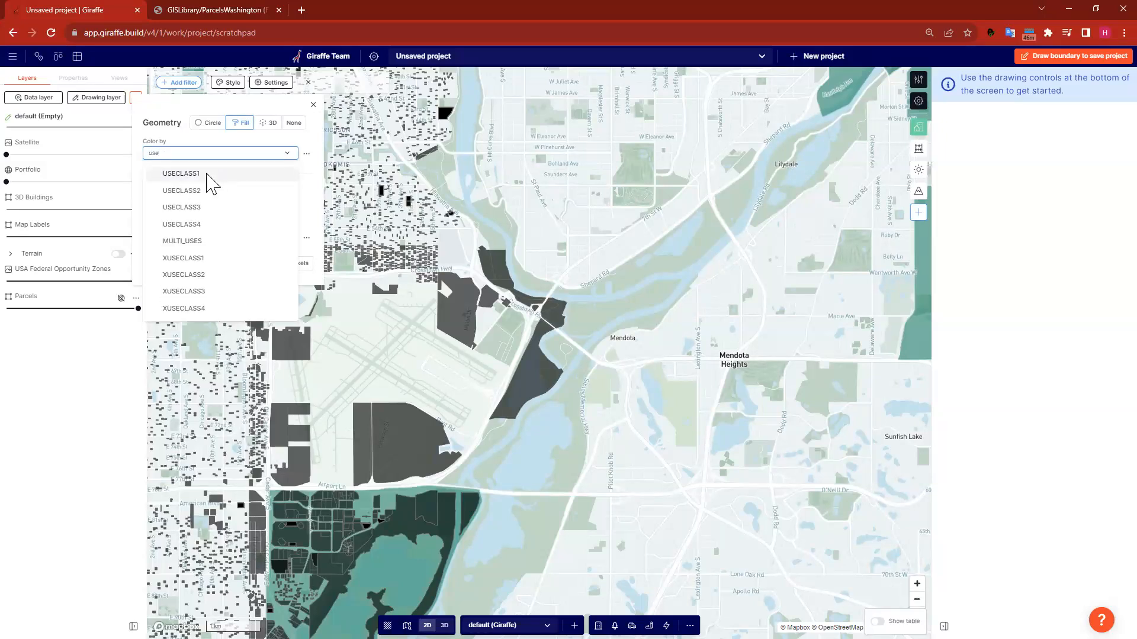
key(Return)
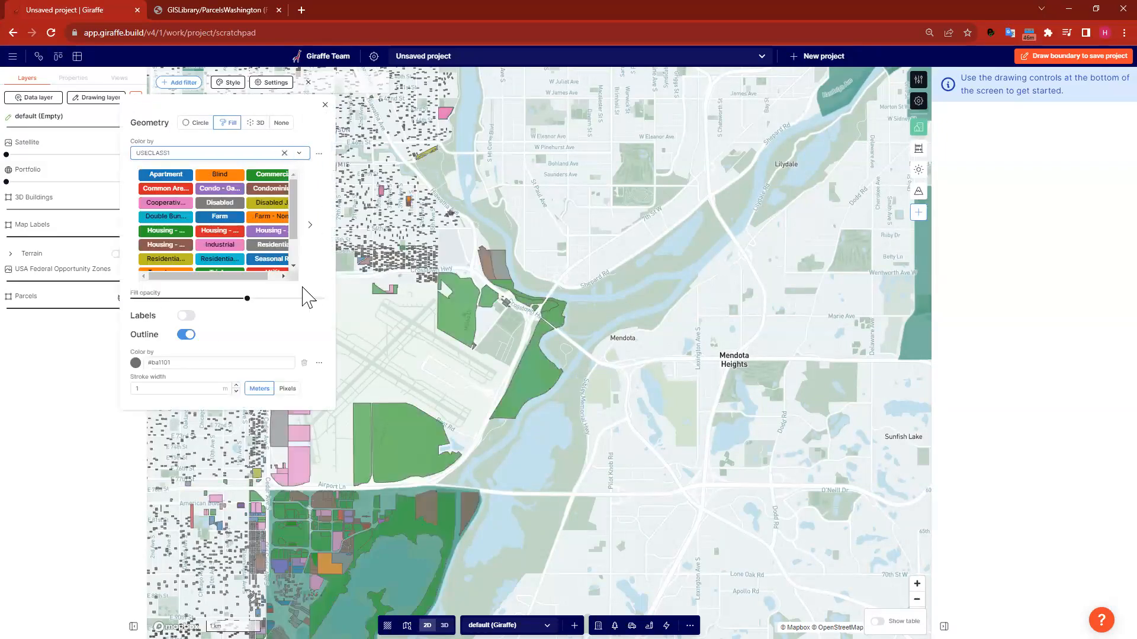
- Review the full USECLASS1 color map, apply it as it is, and examine the colored parcels in the neighborhoods west of the airport
click(309, 229)
scroll(592, 271, down, 5)
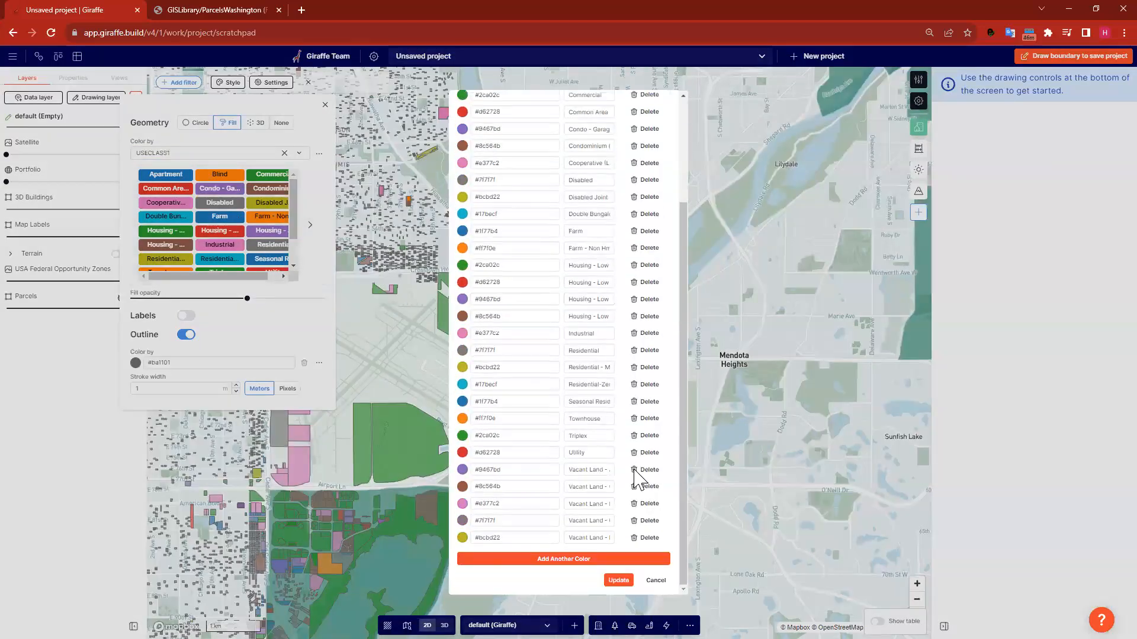
scroll(589, 419, up, 5)
scroll(598, 214, down, 4)
scroll(609, 259, up, 5)
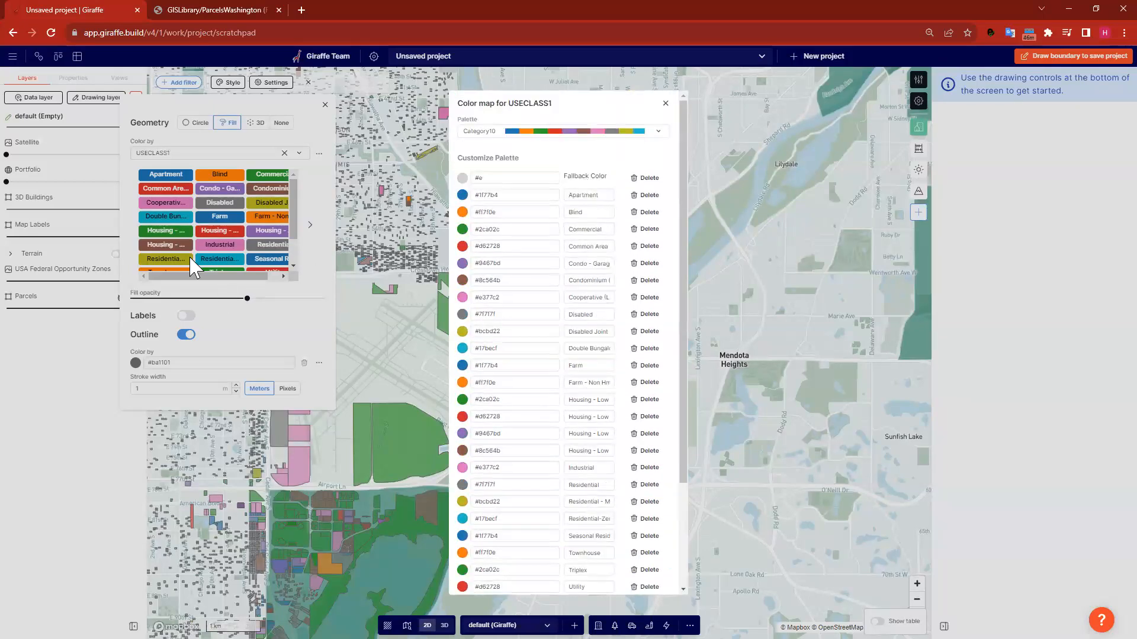
scroll(574, 272, down, 5)
click(618, 581)
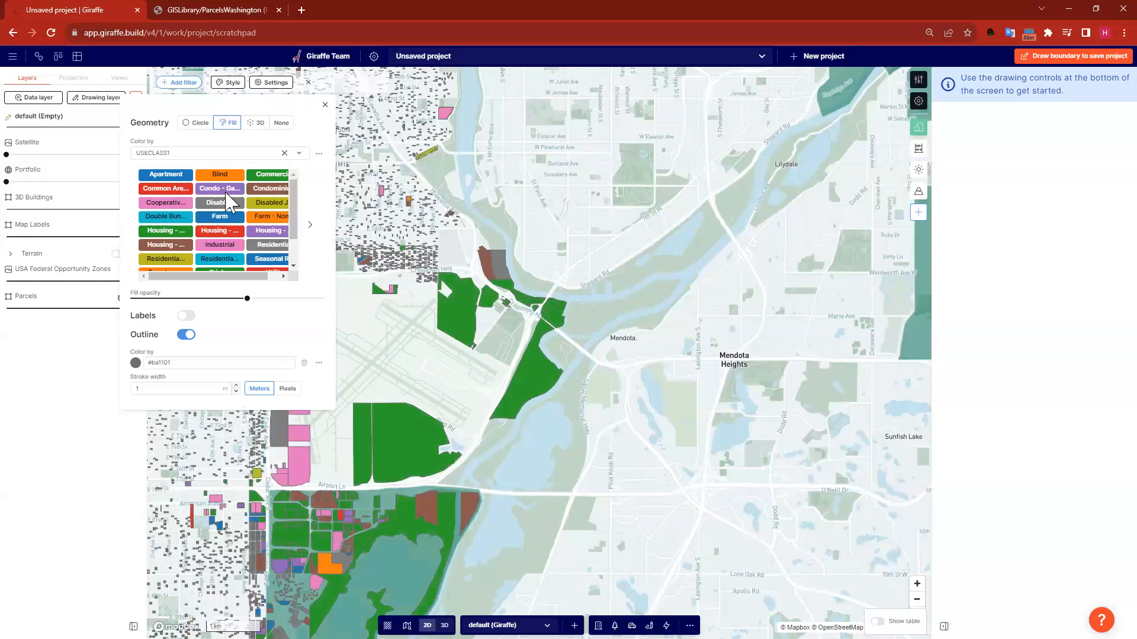
drag(396, 340, 533, 332)
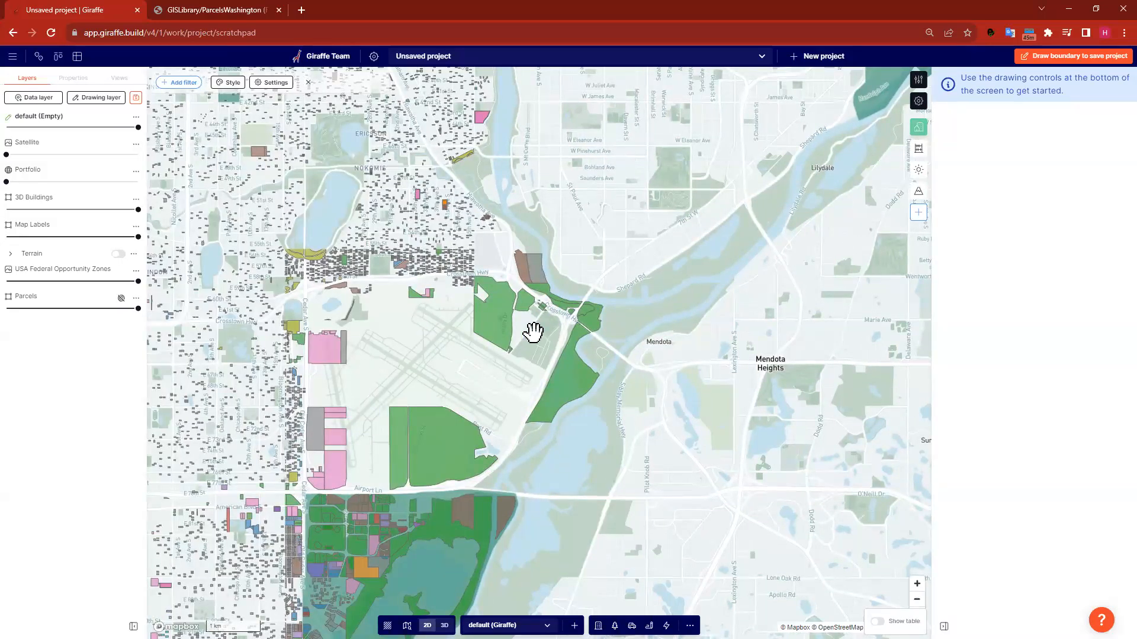
scroll(294, 327, up, 5)
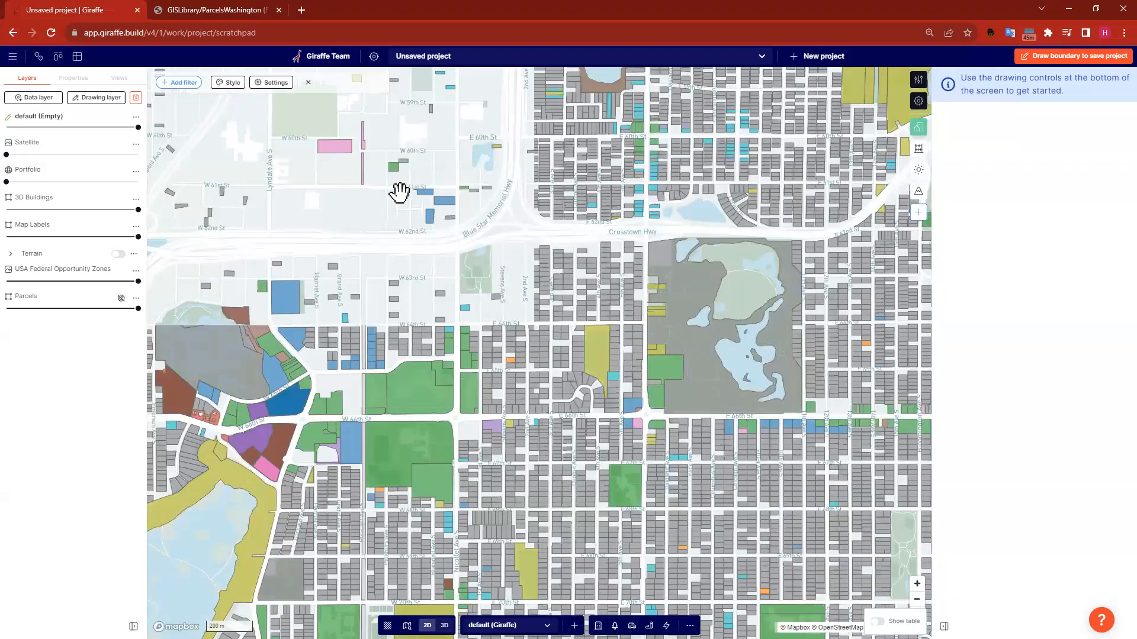
drag(399, 193, 470, 193)
- Filter the Parcels layer to show only parcels with ACRES_POLY greater than 10
click(190, 84)
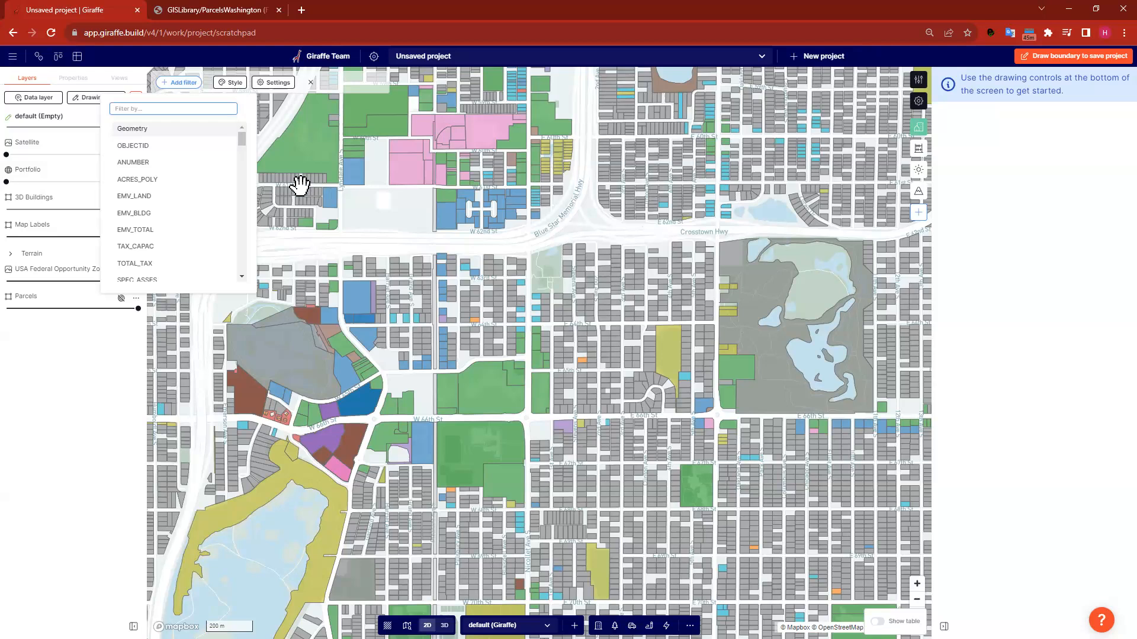
click(244, 175)
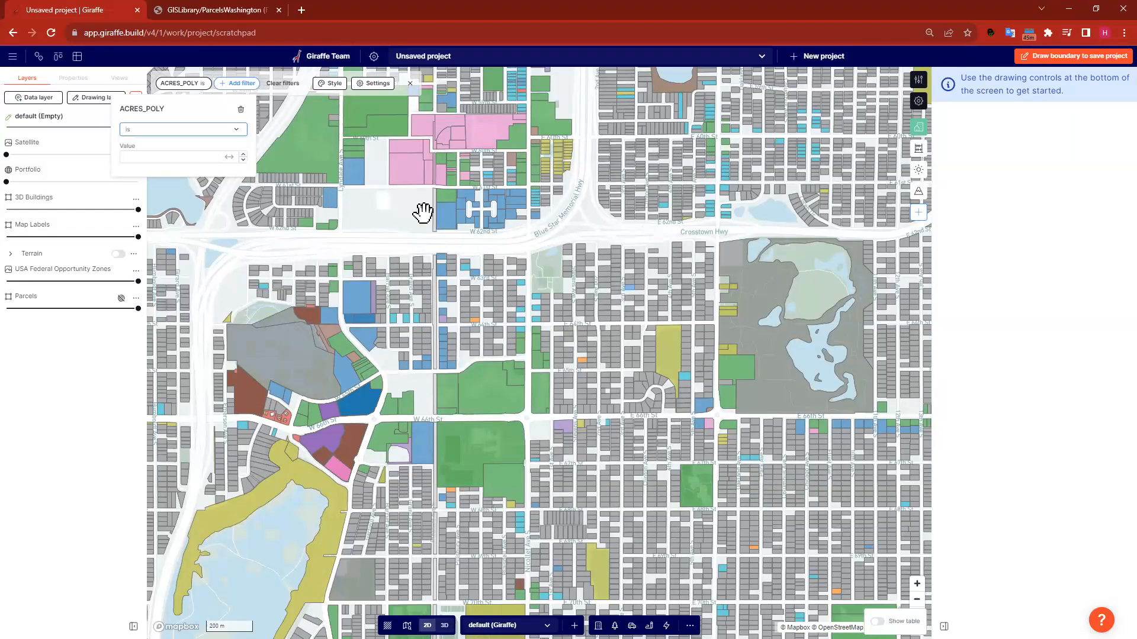
click(242, 130)
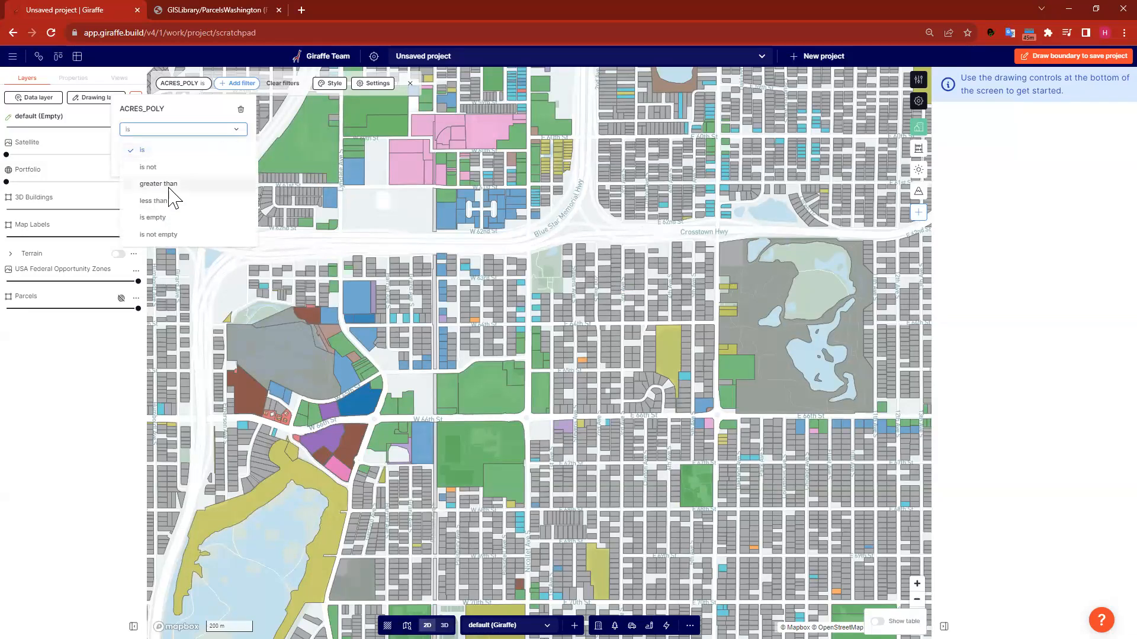
click(141, 171)
click(154, 156)
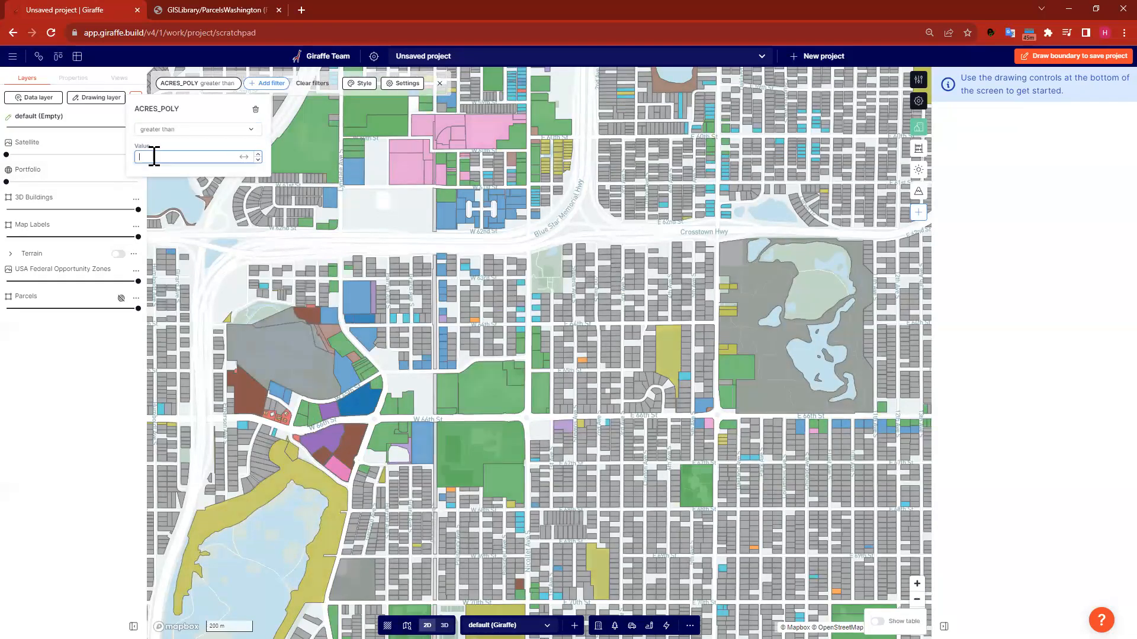
text(10)
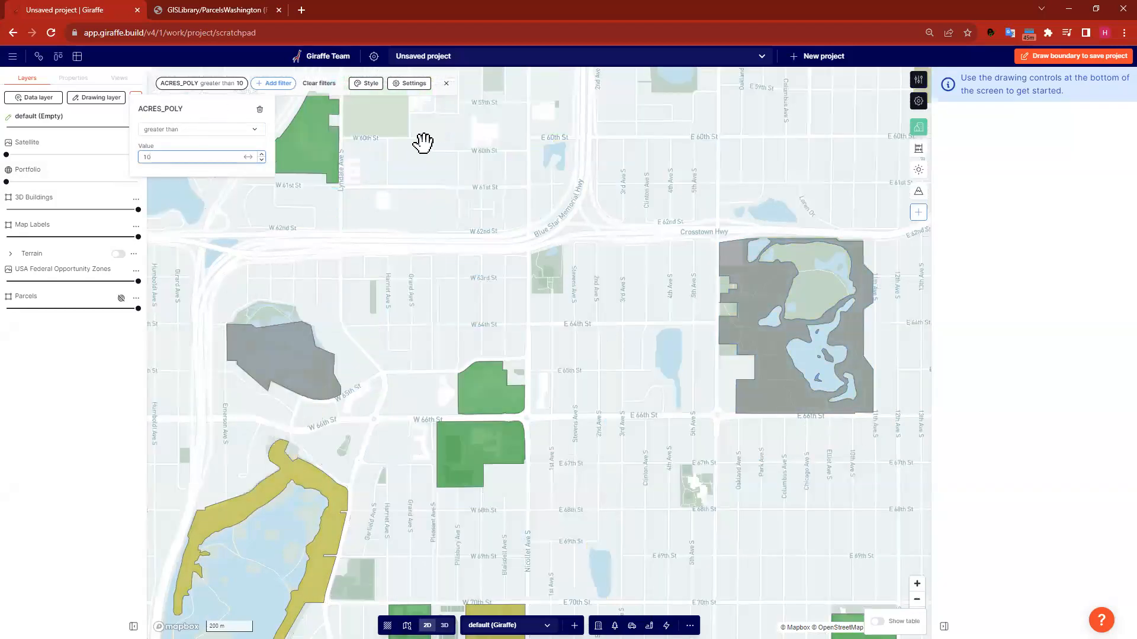
drag(386, 311, 477, 261)
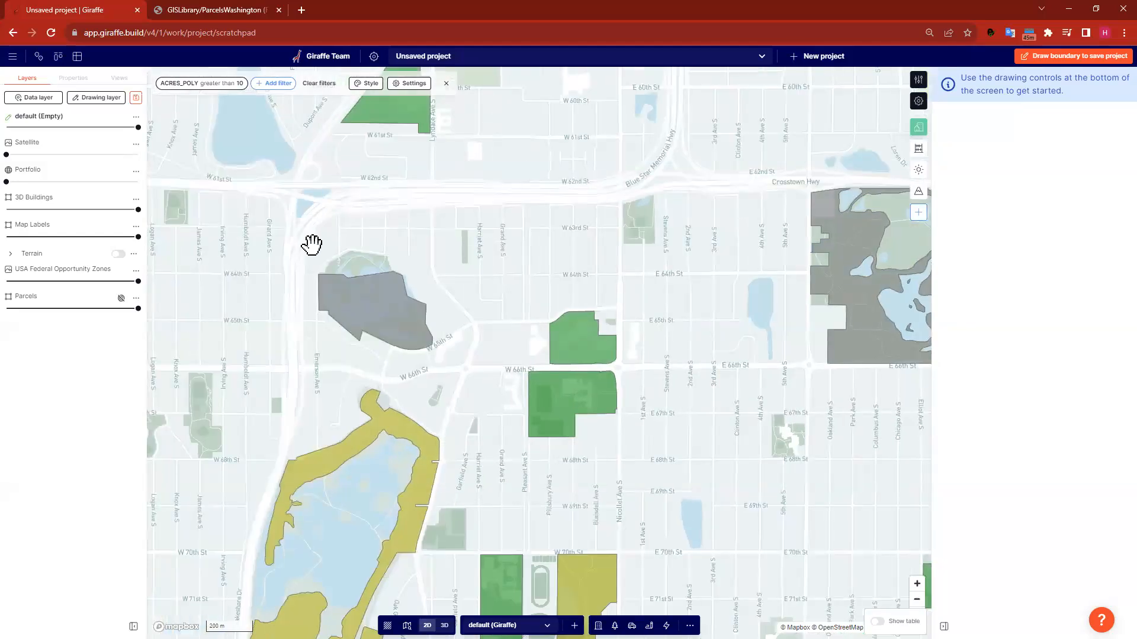
scroll(432, 312, down, 4)
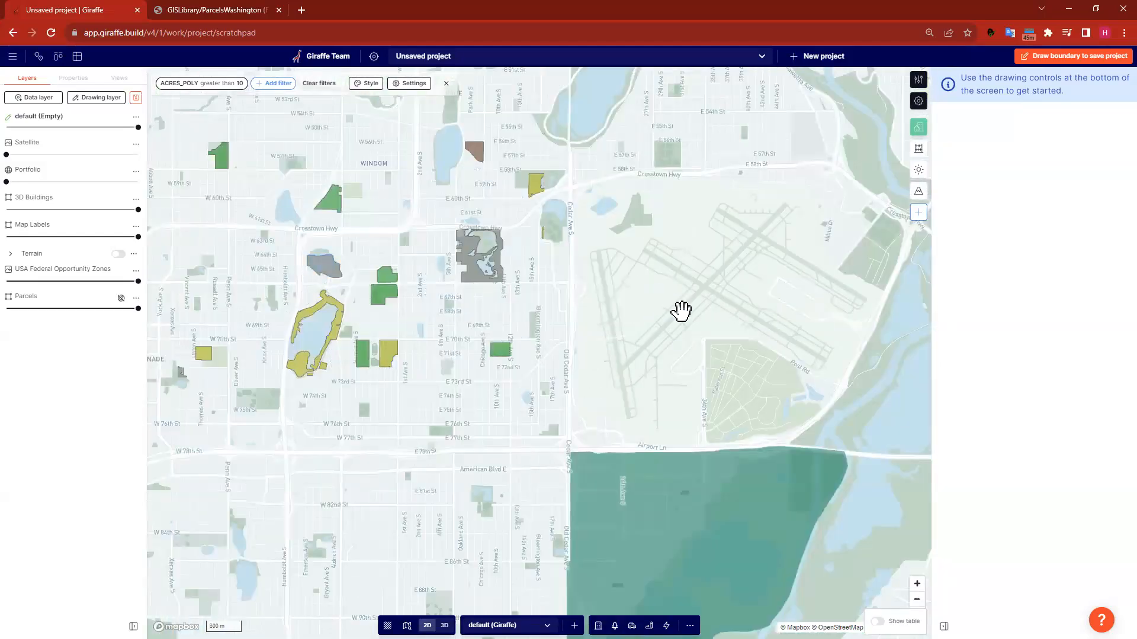
- Examine the parcels over 10 acres and the opportunity zones from the airport area up to north Minneapolis
scroll(431, 363, down, 3)
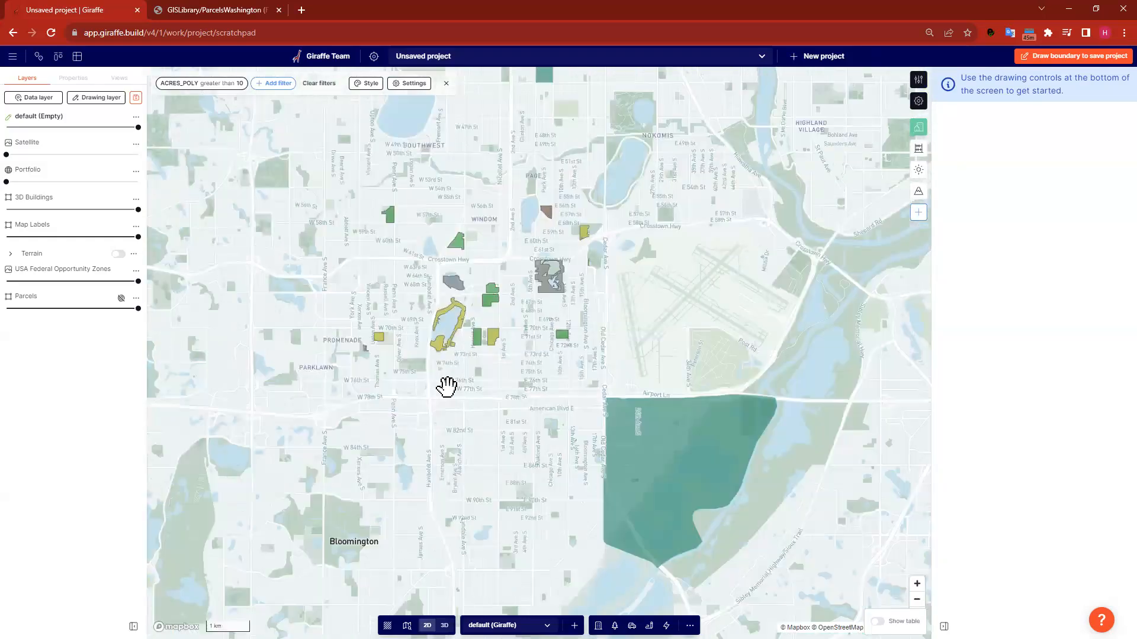
drag(585, 270, 560, 375)
scroll(462, 279, down, 2)
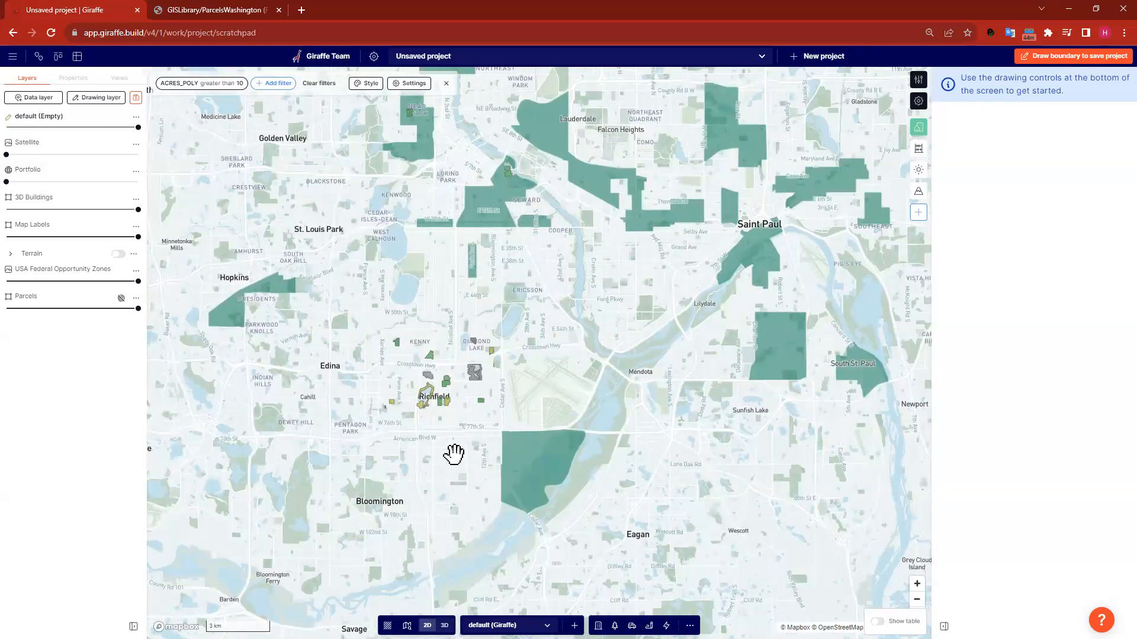
drag(540, 356, 555, 414)
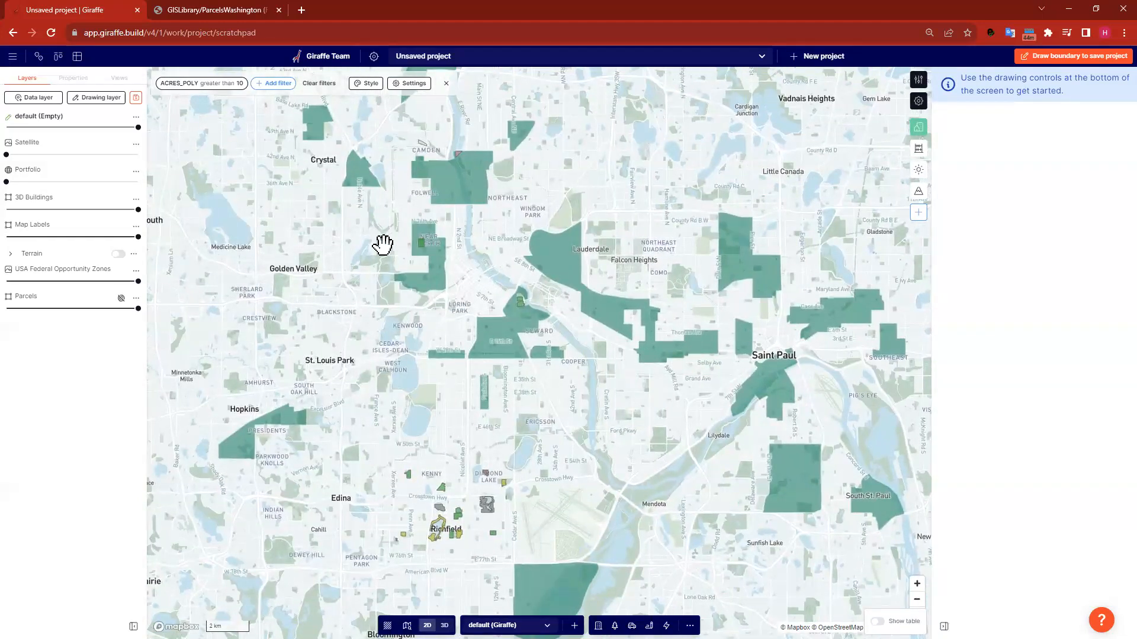
scroll(473, 279, up, 2)
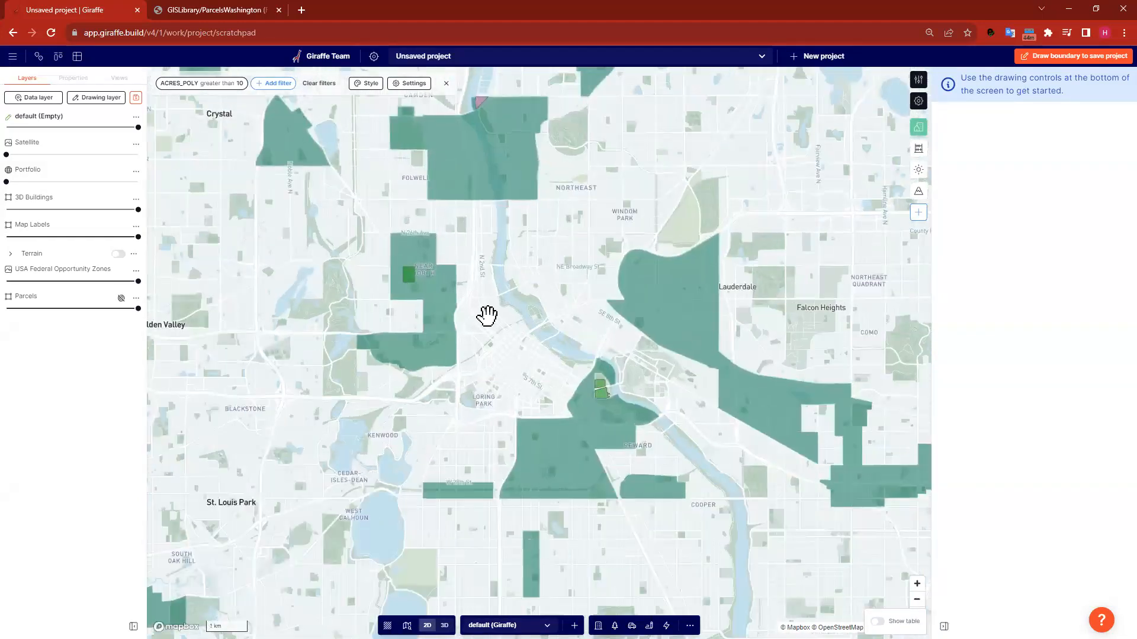
drag(472, 131, 473, 230)
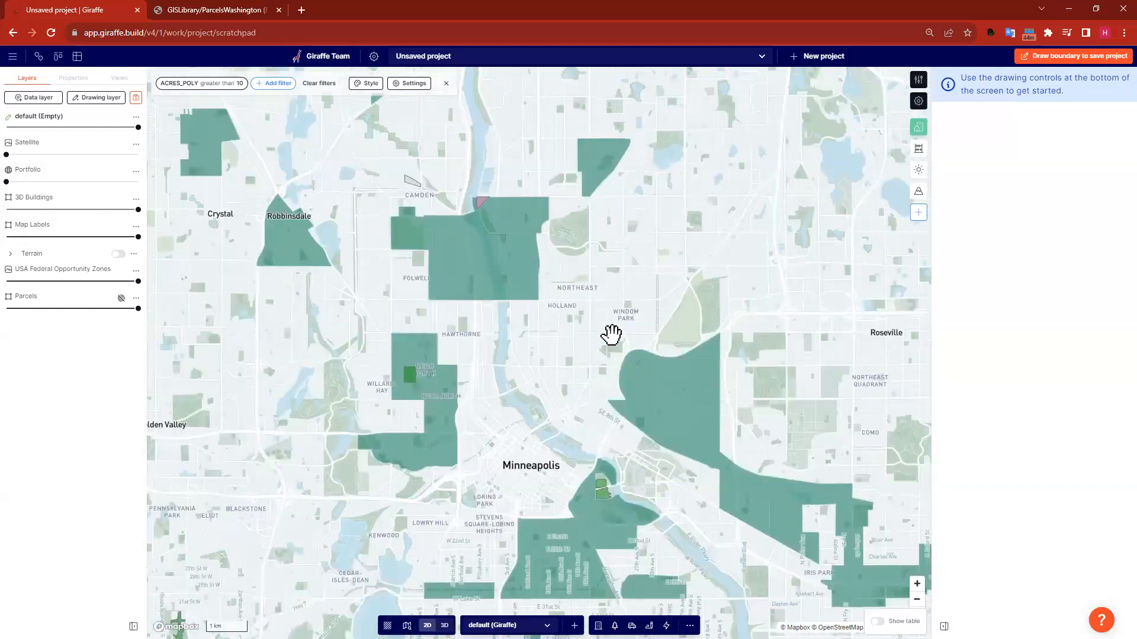
scroll(601, 346, up, 2)
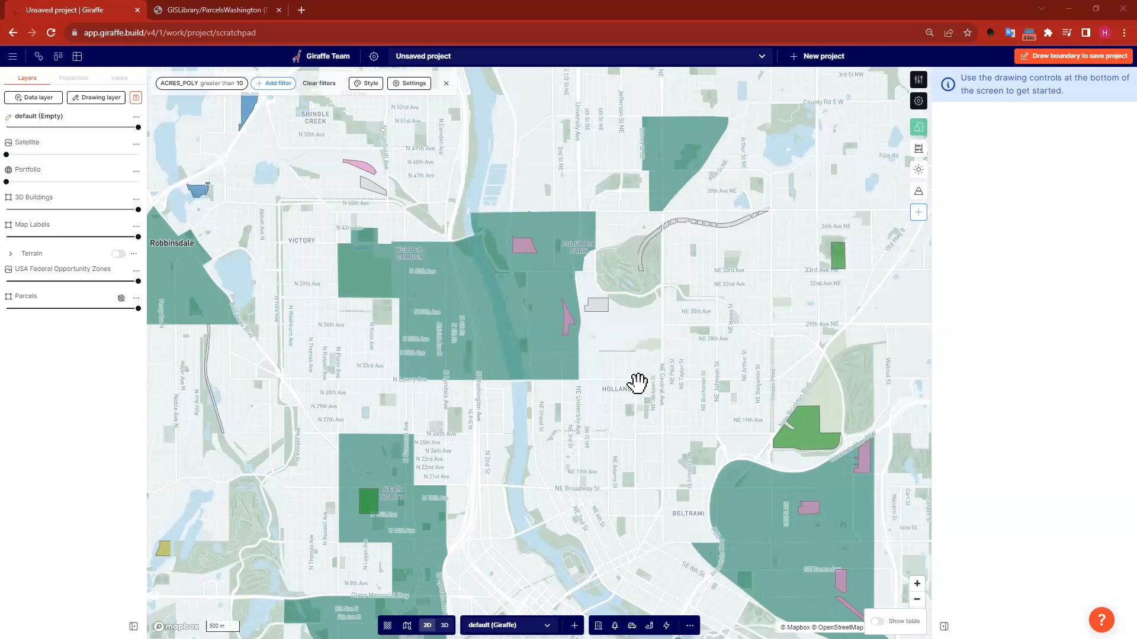
drag(580, 432, 591, 373)
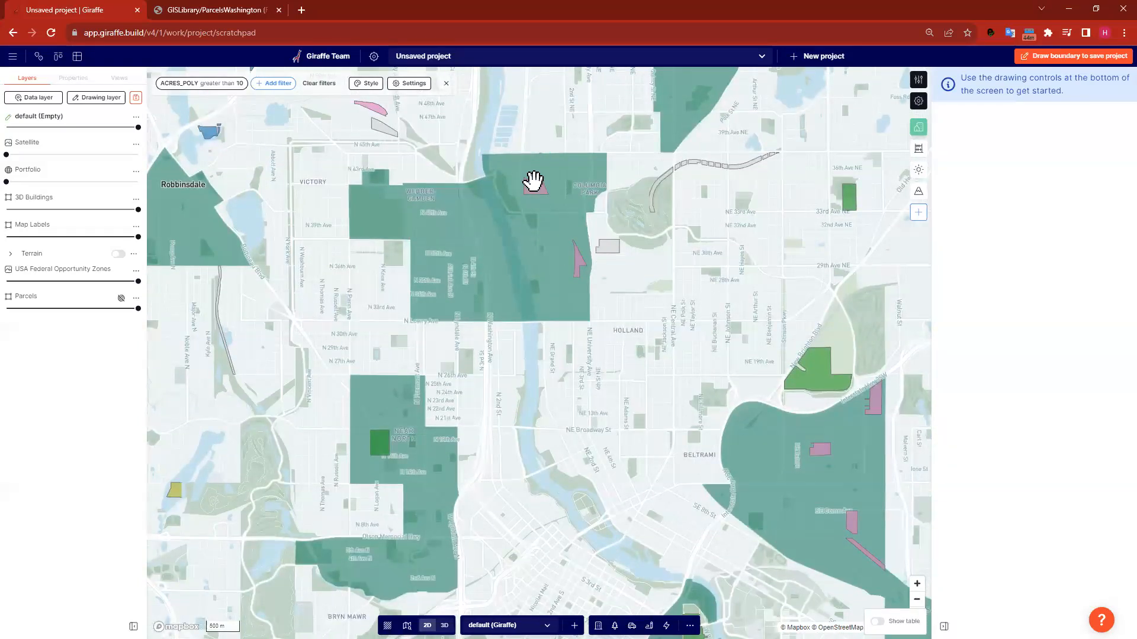
- Inspect the full attribute list of the industrial parcel west of Columbia Park, between the river and the park
scroll(533, 185, up, 5)
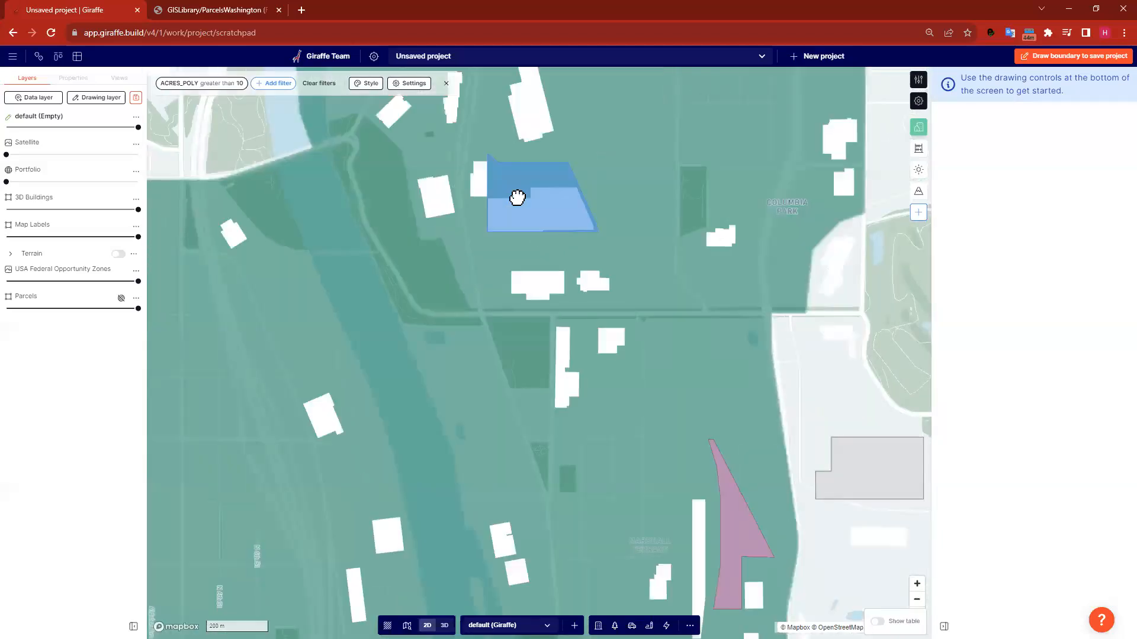
click(543, 173)
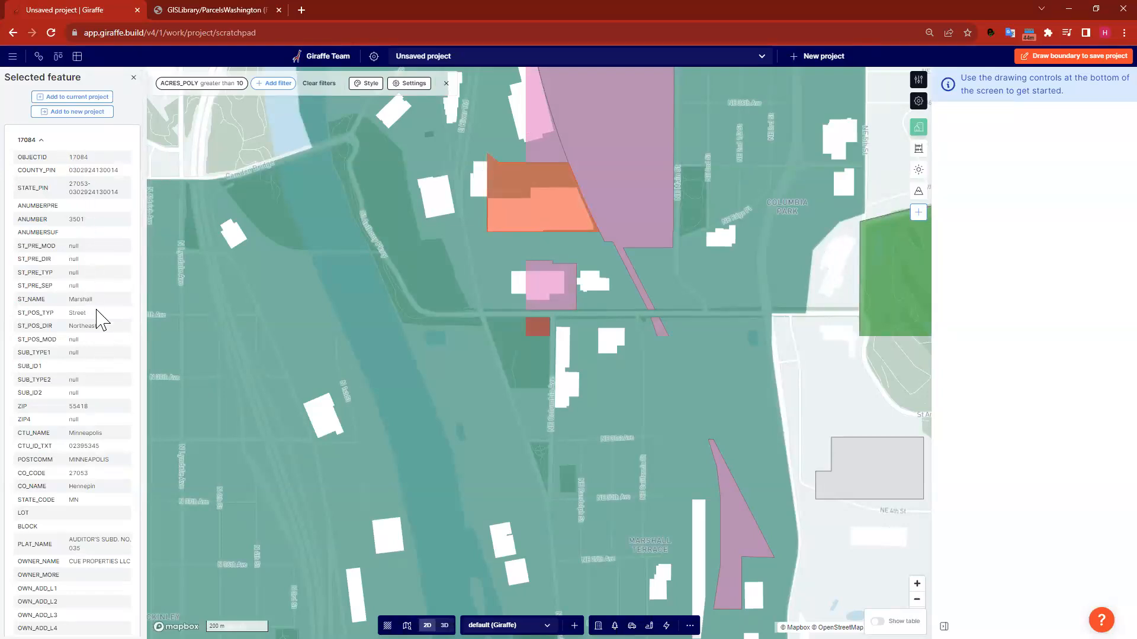
scroll(101, 317, down, 10)
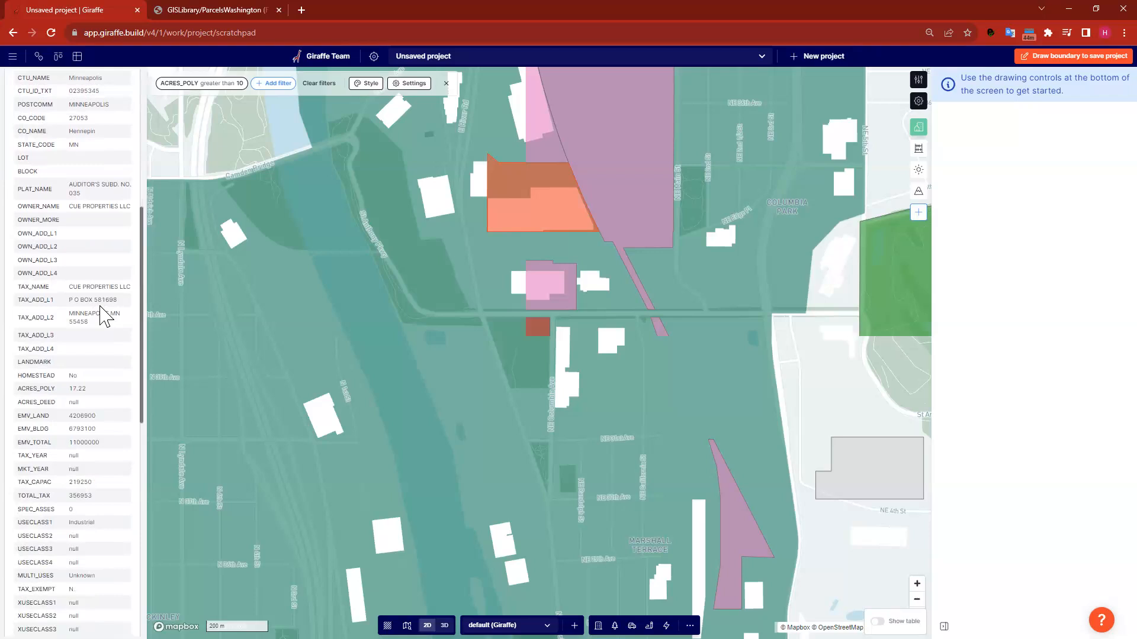
scroll(101, 320, down, 1)
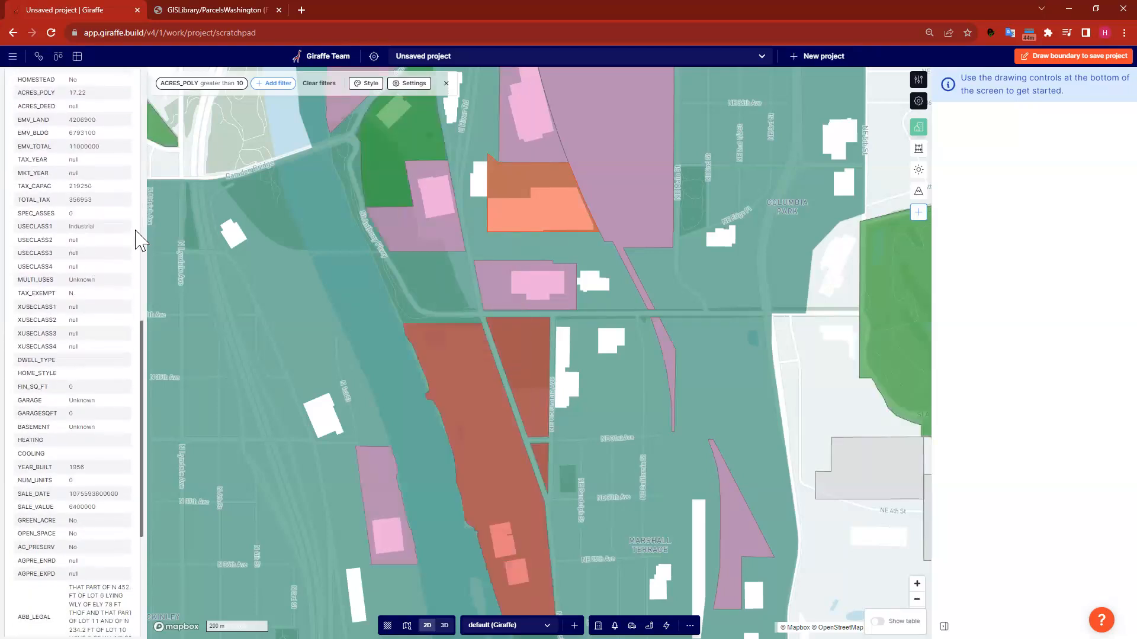
scroll(89, 364, down, 4)
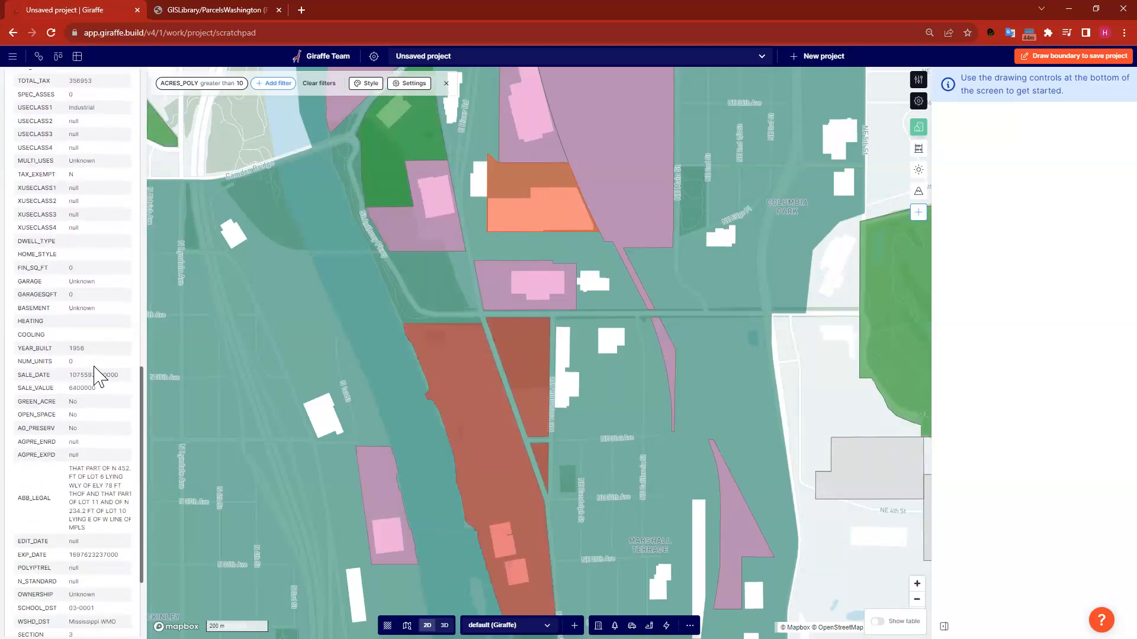
scroll(107, 368, down, 1)
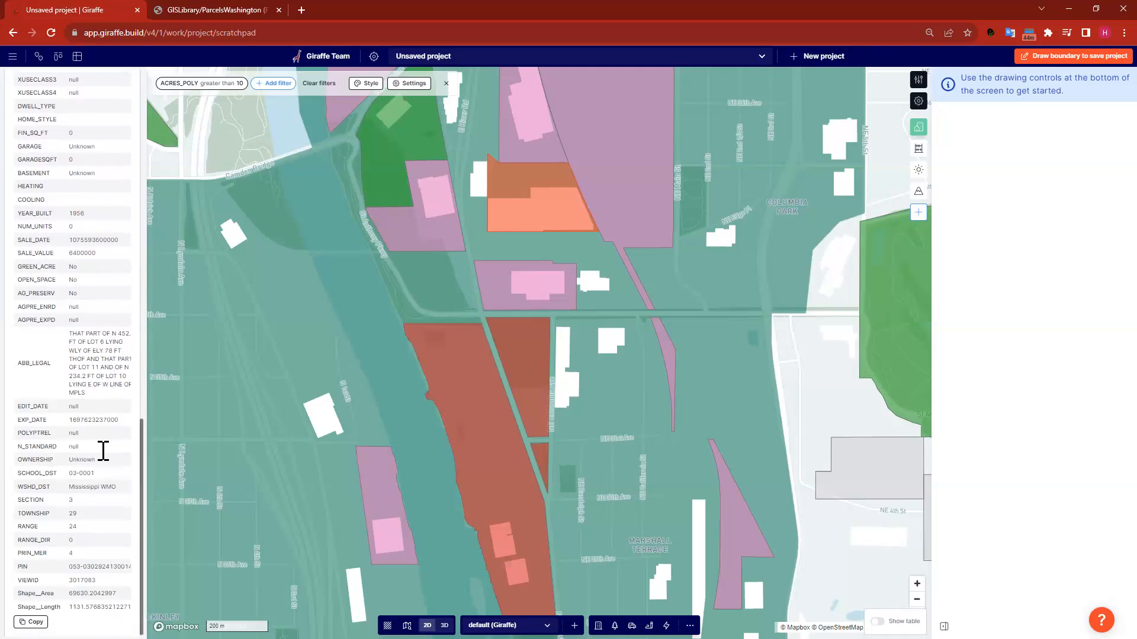
scroll(85, 486, up, 5)
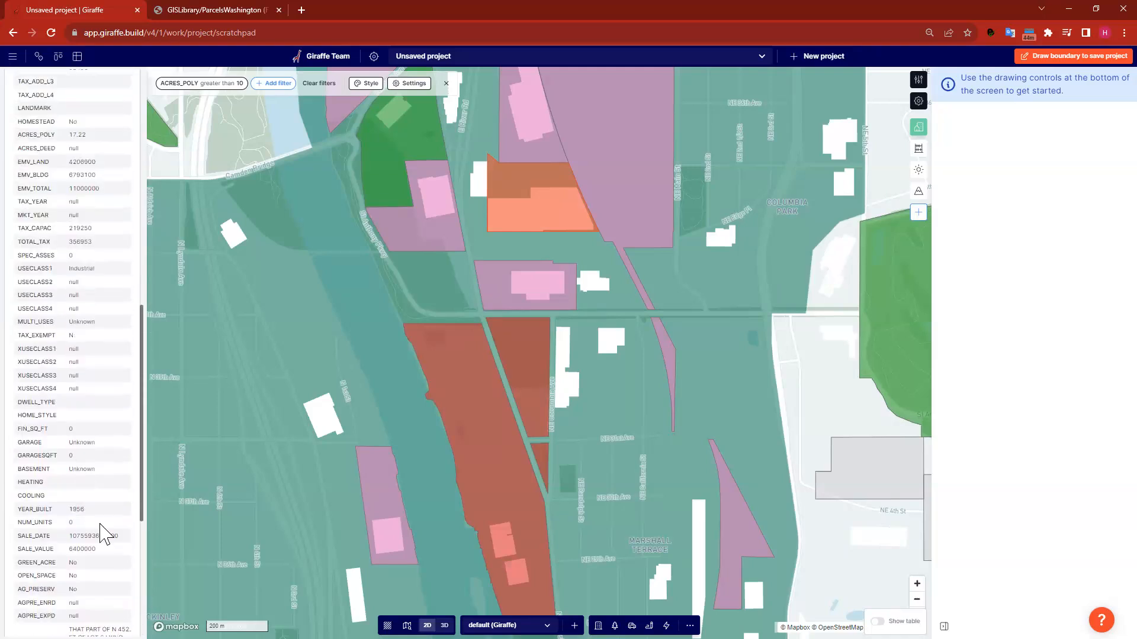
drag(99, 513, 59, 513)
scroll(83, 521, up, 5)
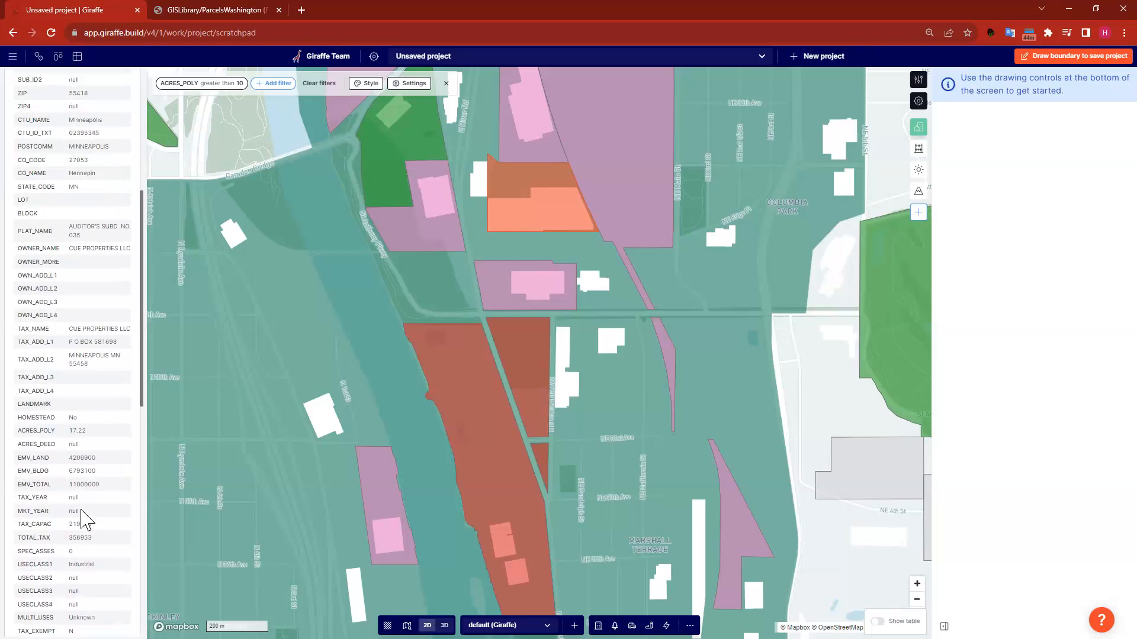
scroll(97, 340, up, 5)
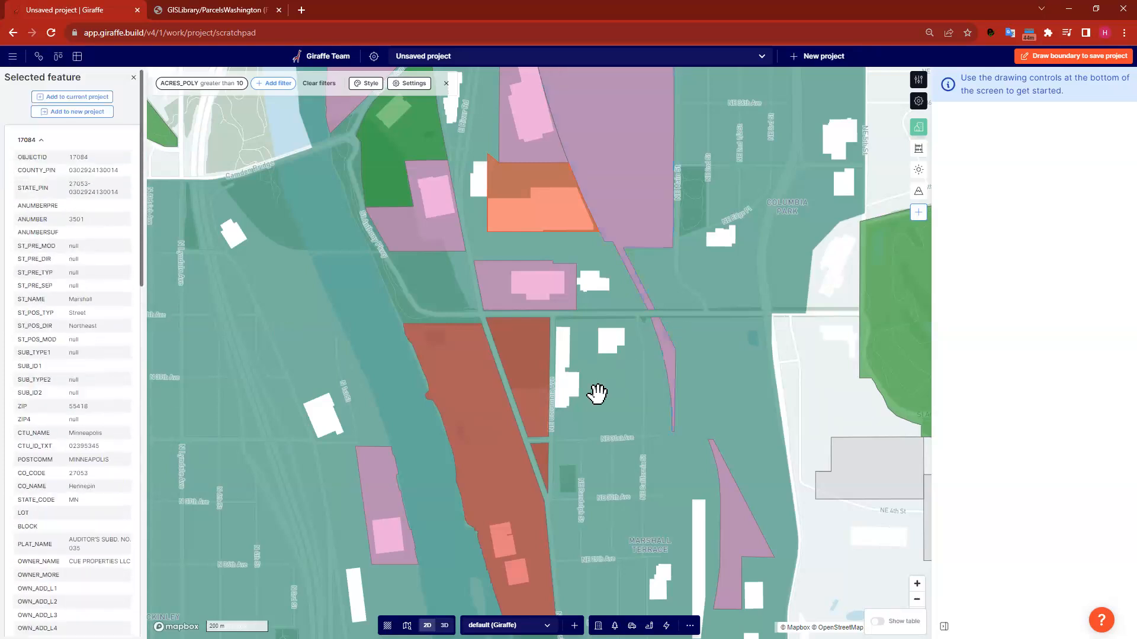
- Inspect the attributes of the large riverside utility parcel beside Marshall Terrace, including its ABB_LEGAL description, ownership and acreage
scroll(597, 392, down, 5)
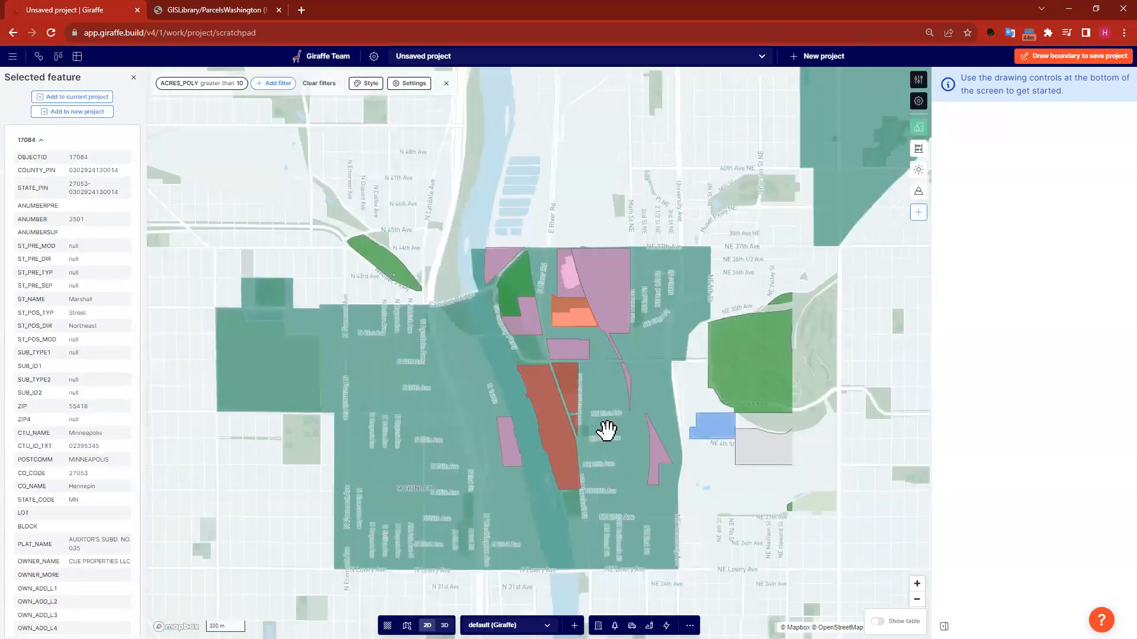
click(675, 359)
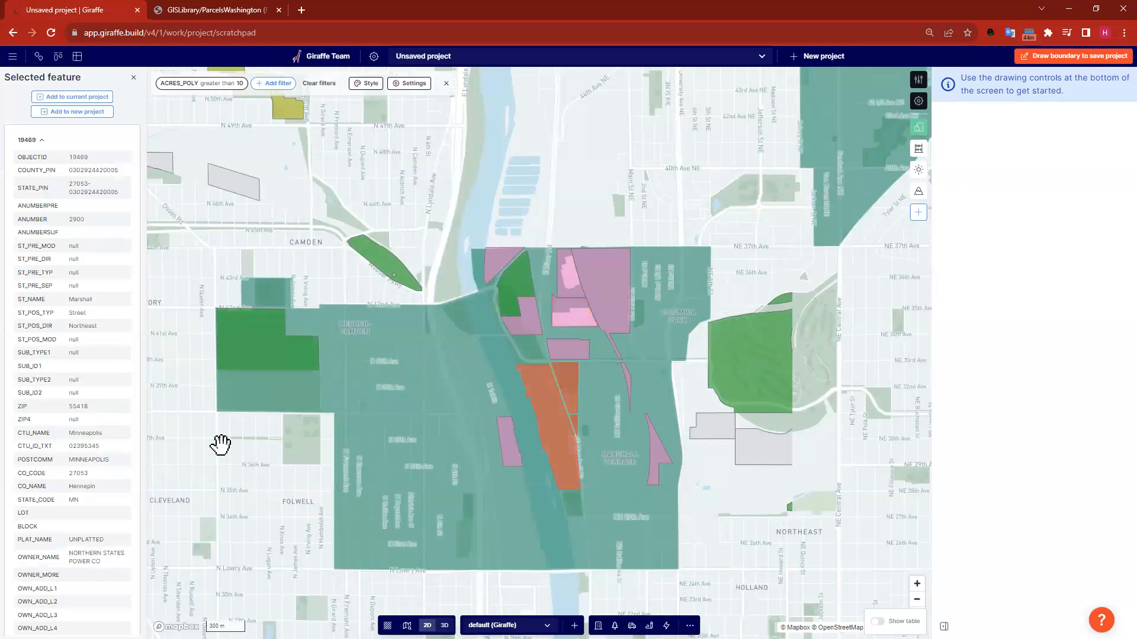
scroll(101, 272, down, 6)
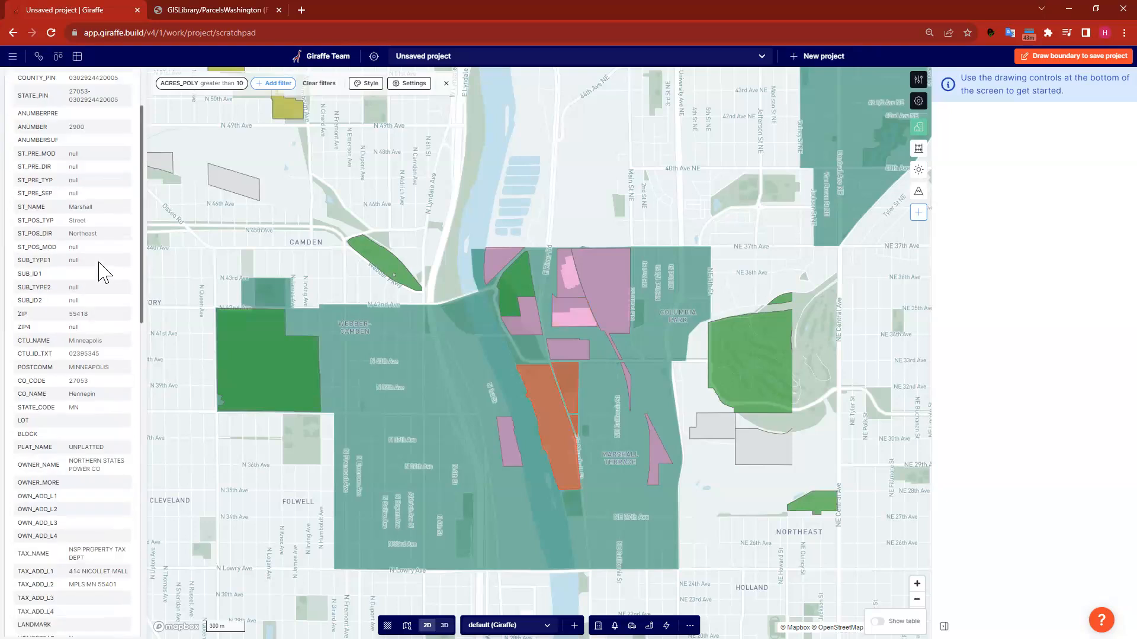
scroll(102, 272, down, 8)
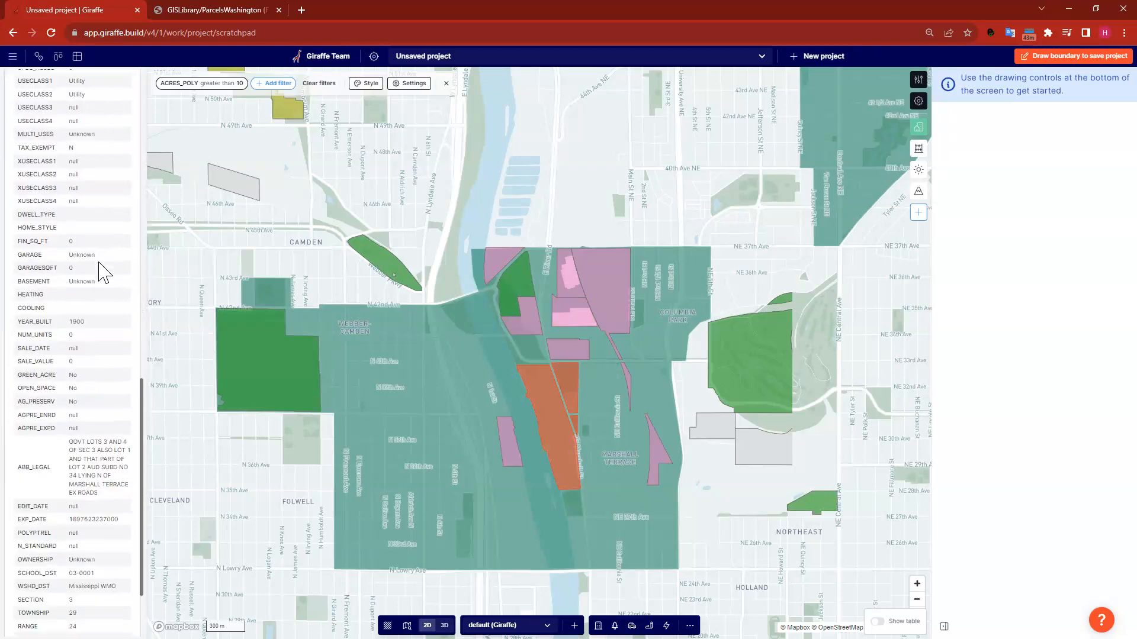
scroll(102, 271, down, 1)
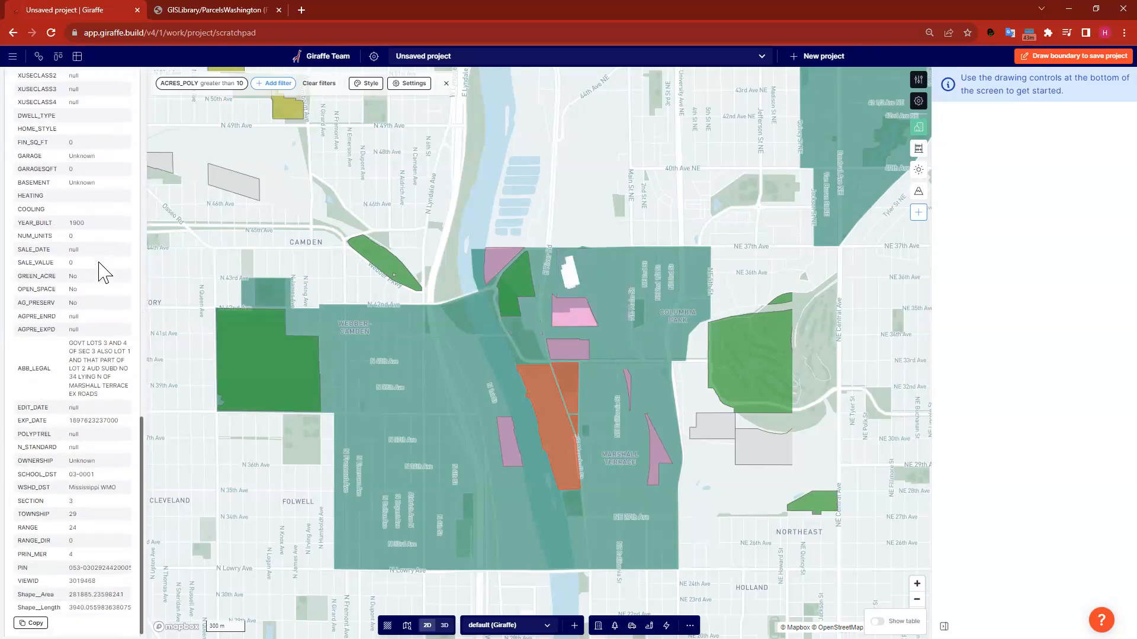
mouse_move(93, 391)
mouse_down()
mouse_move(56, 353)
mouse_move(80, 391)
mouse_up()
triple_click(81, 391)
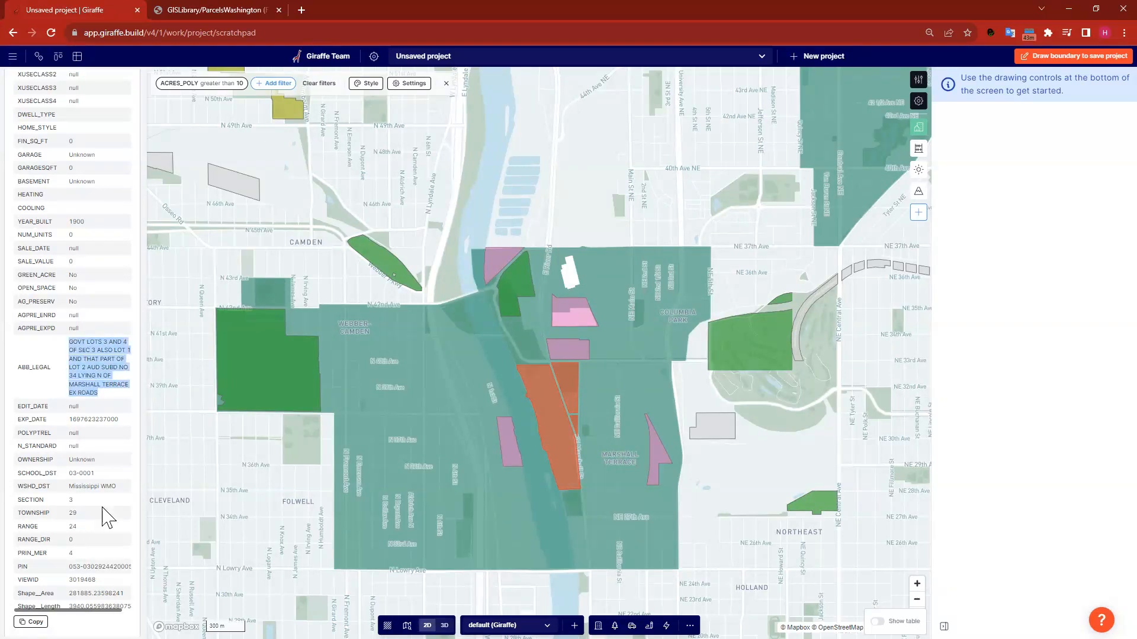
scroll(99, 518, up, 15)
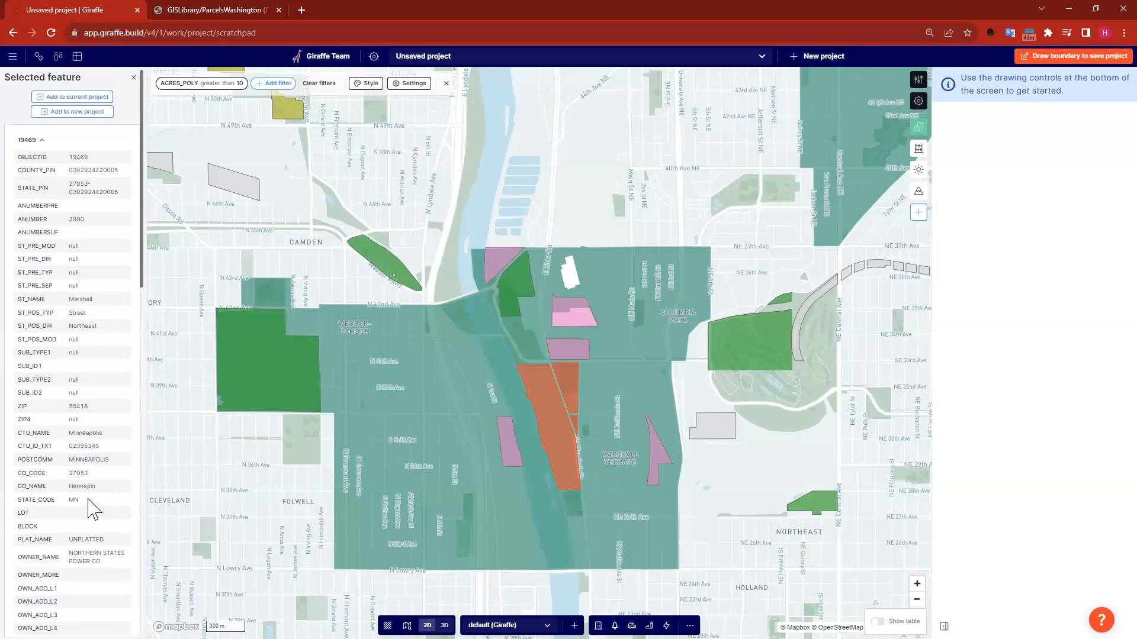
scroll(92, 326, down, 8)
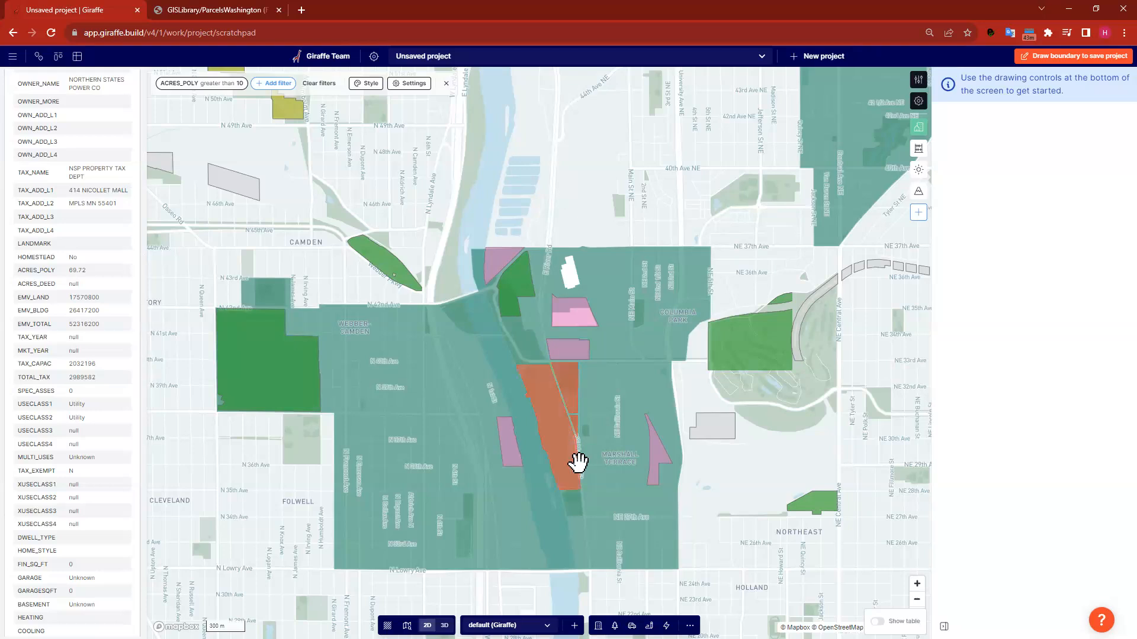
- Set the project boundary from the GILENS.0 feature of the large riverside parcel beside Marshall Terrace
click(537, 385)
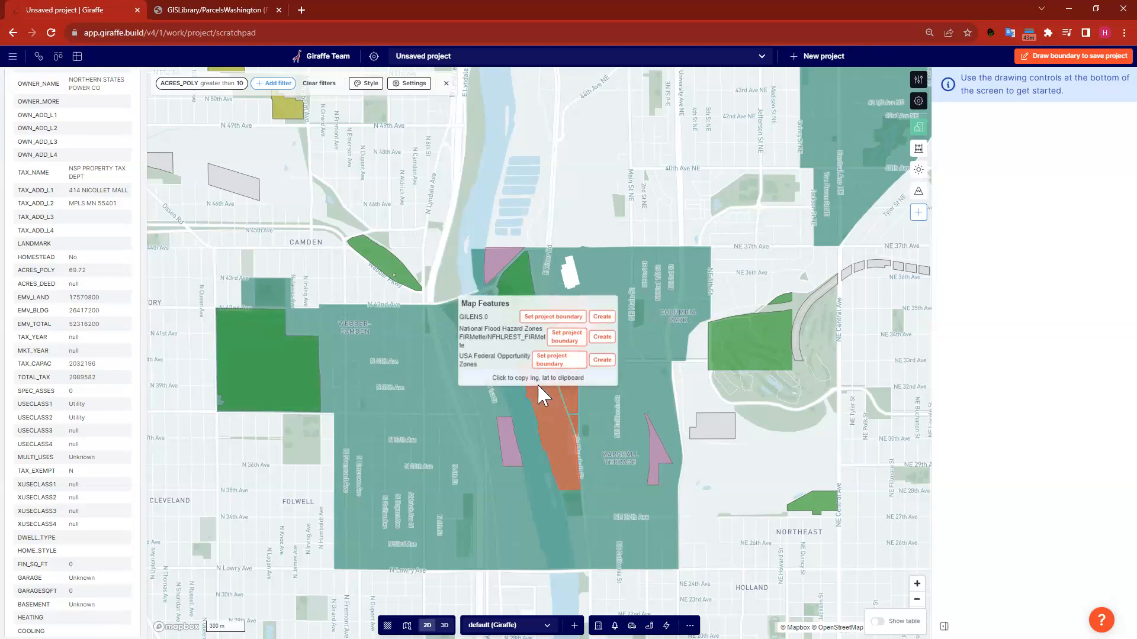
click(544, 391)
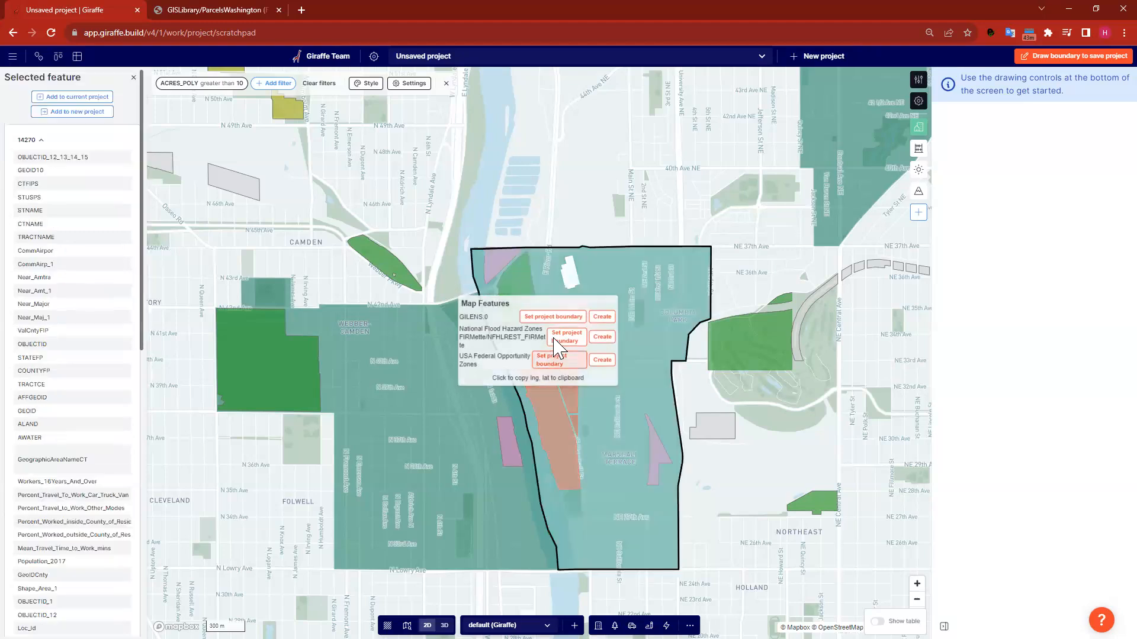
click(561, 318)
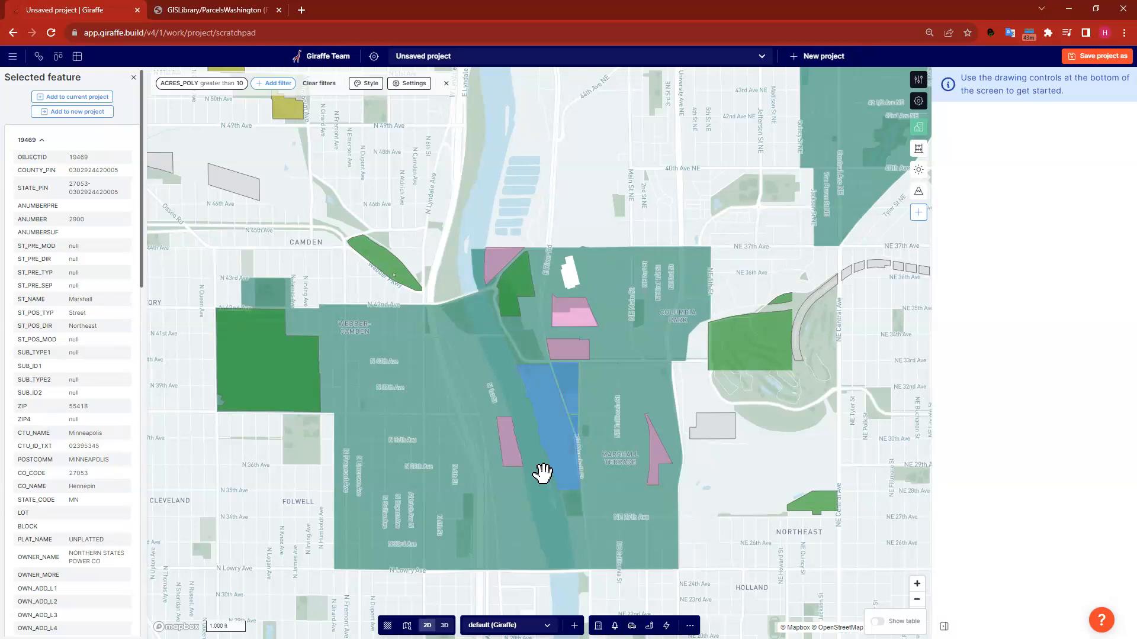
- Start saving the project and replace the suggested project name with Giraffe 101
click(1099, 56)
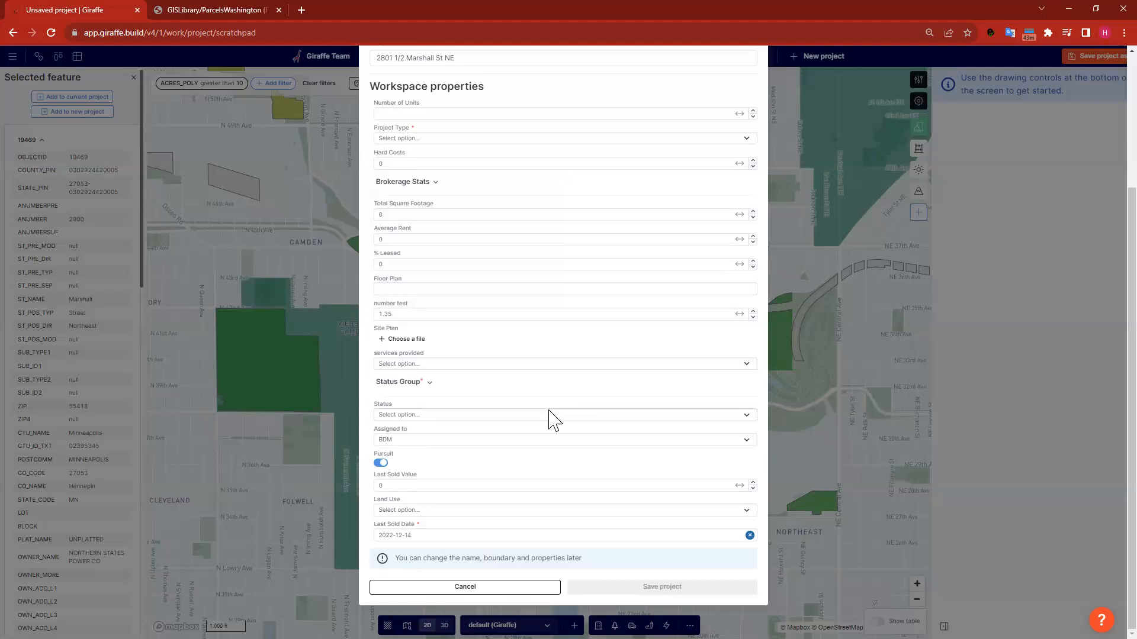
scroll(551, 421, up, 5)
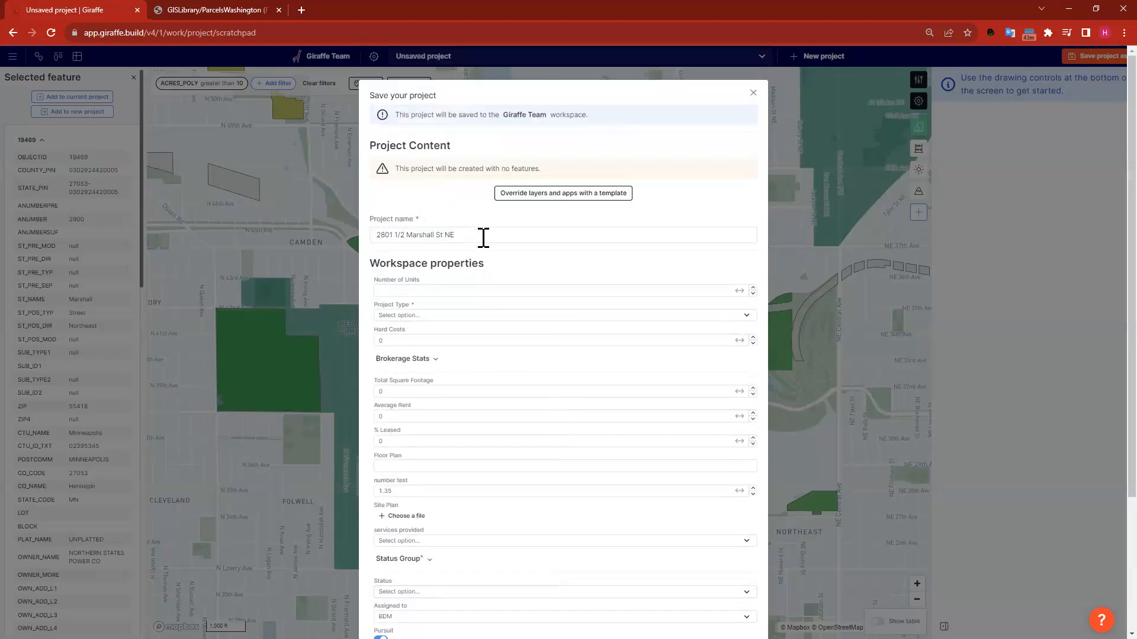
click(505, 236)
triple_click(398, 234)
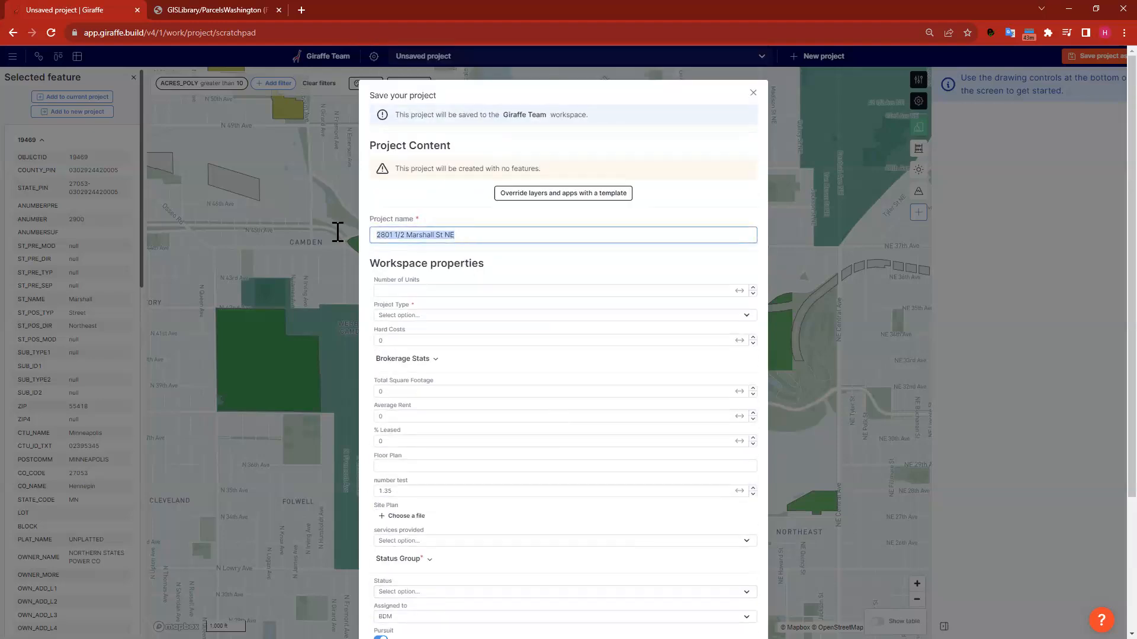
text(Giraffe 101)
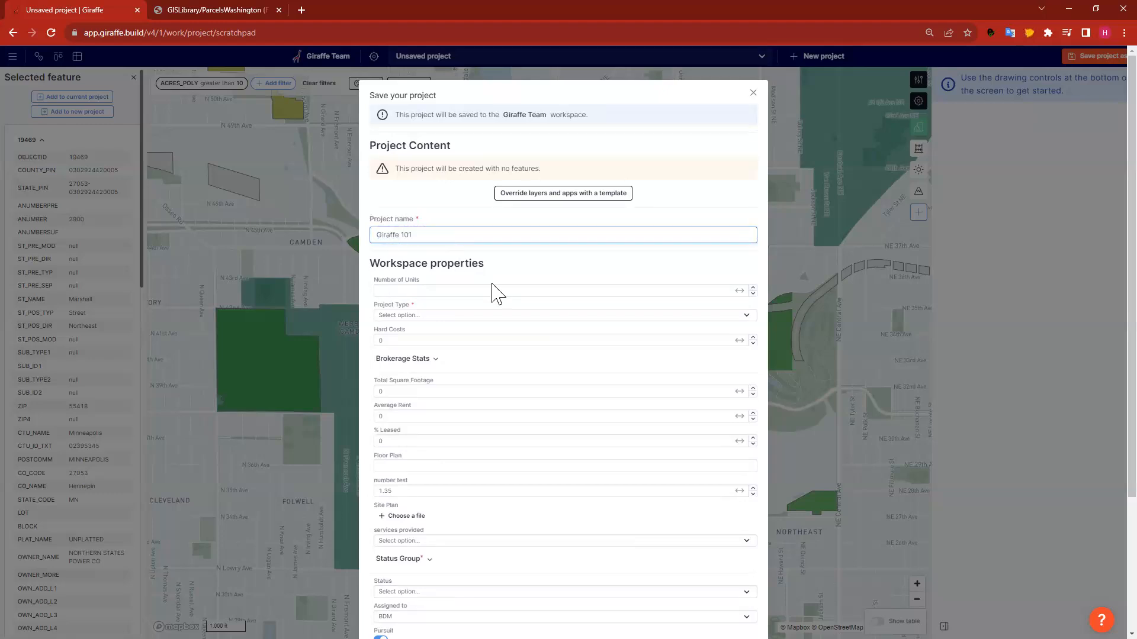
- Set the project type to Residential - High Rise in the workspace properties of the new project
scroll(644, 340, down, 3)
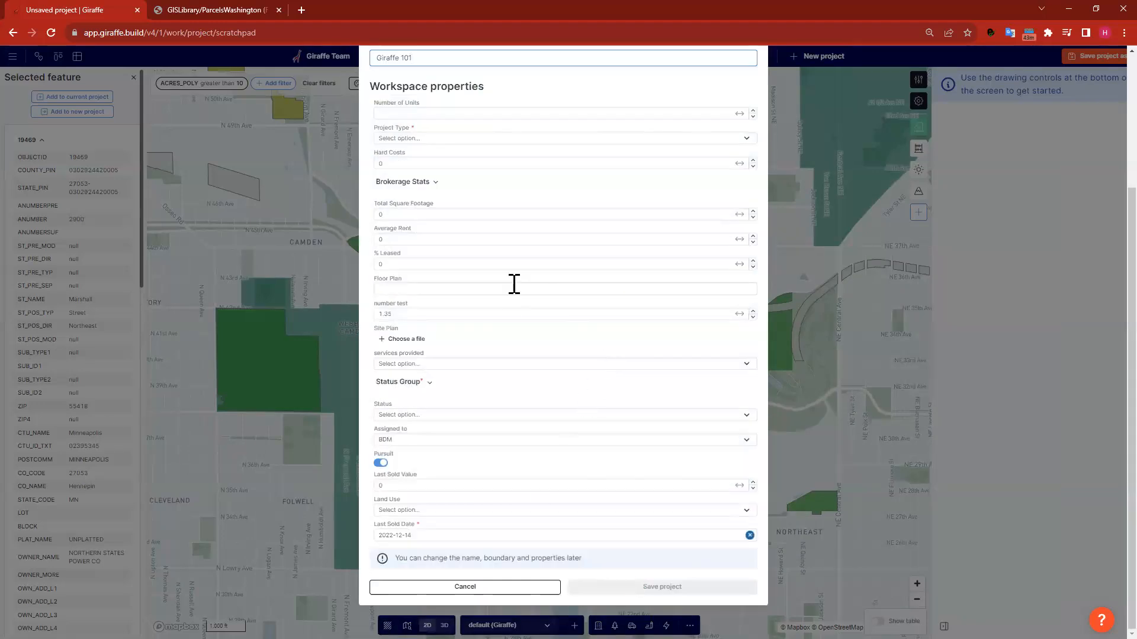
scroll(512, 282, up, 1)
scroll(538, 370, up, 2)
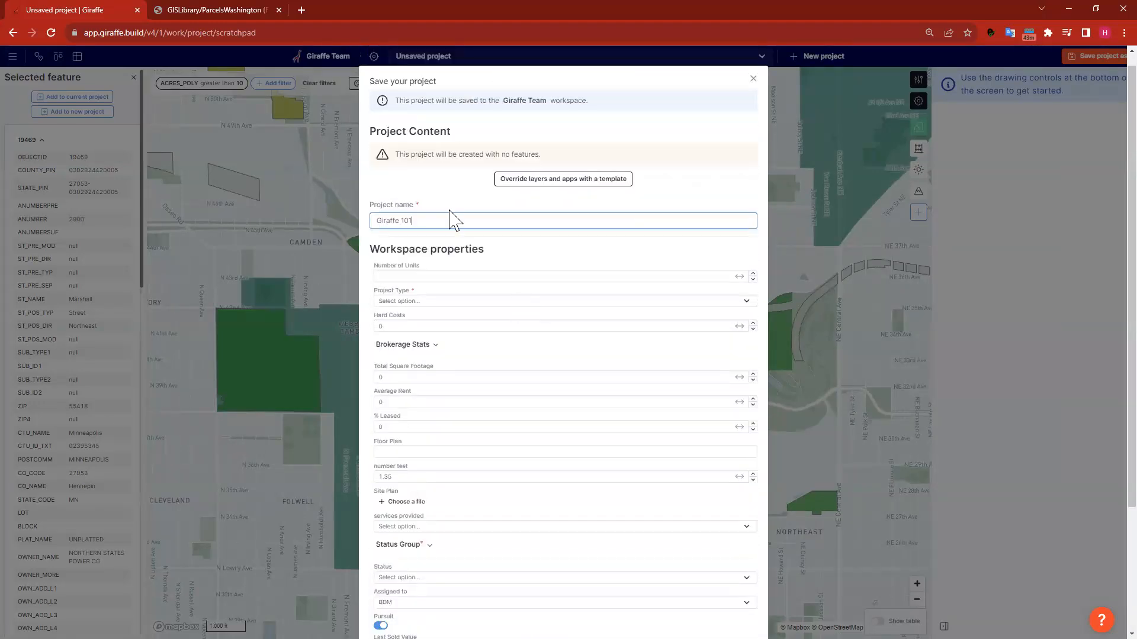
scroll(501, 285, down, 3)
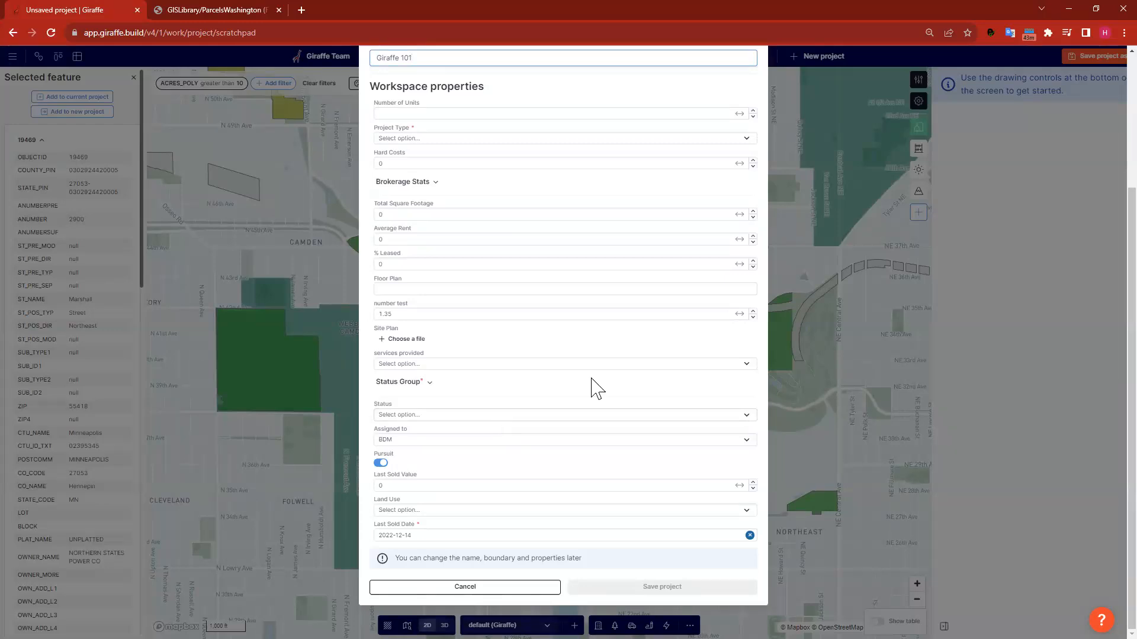
click(426, 139)
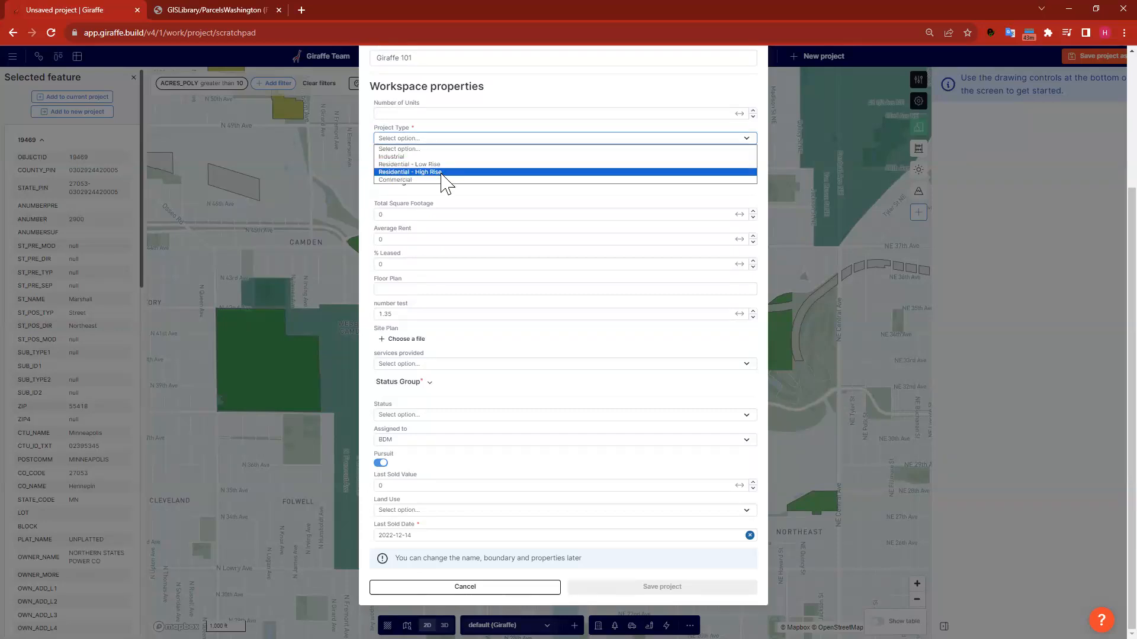
click(441, 172)
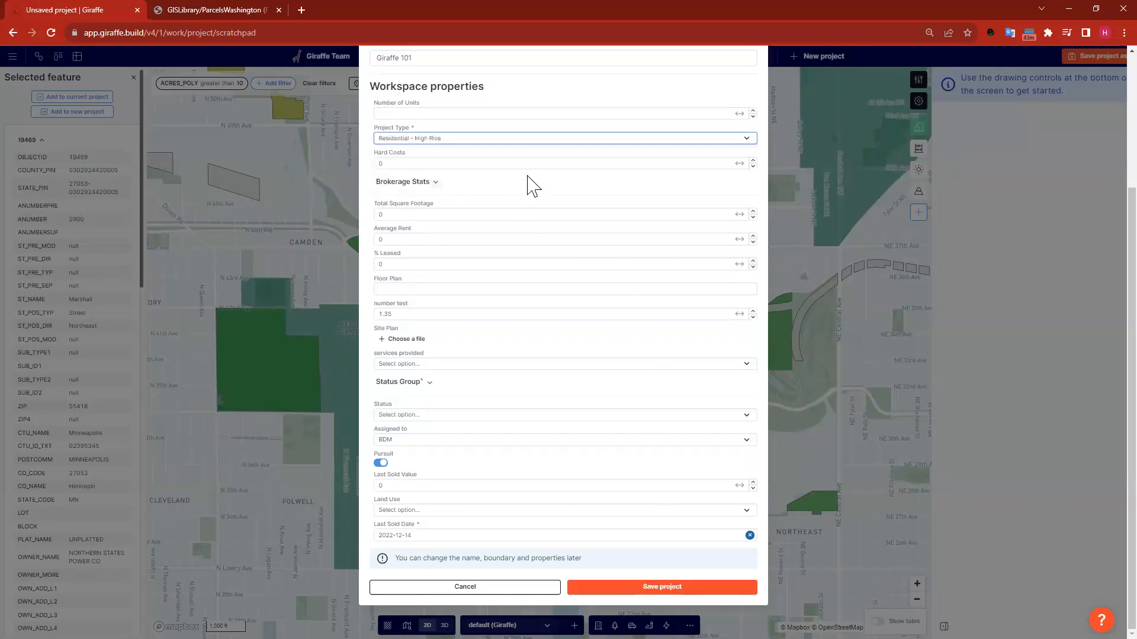
- Check the remaining workspace properties, including the Assigned to options, save the project and open it
click(738, 441)
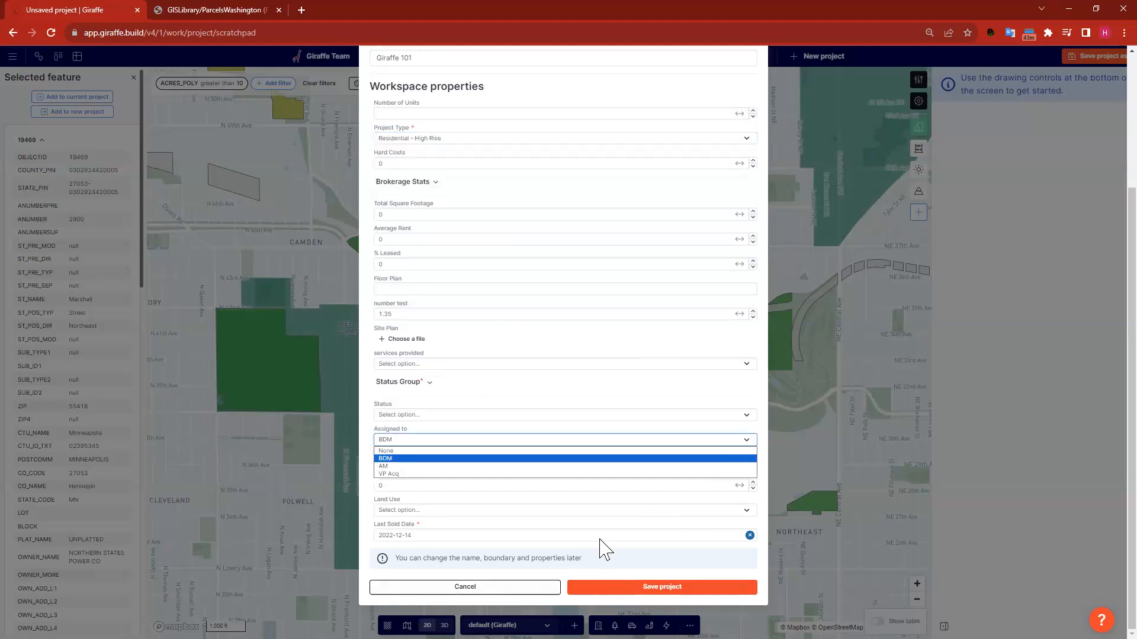
scroll(366, 139, up, 3)
scroll(536, 283, down, 3)
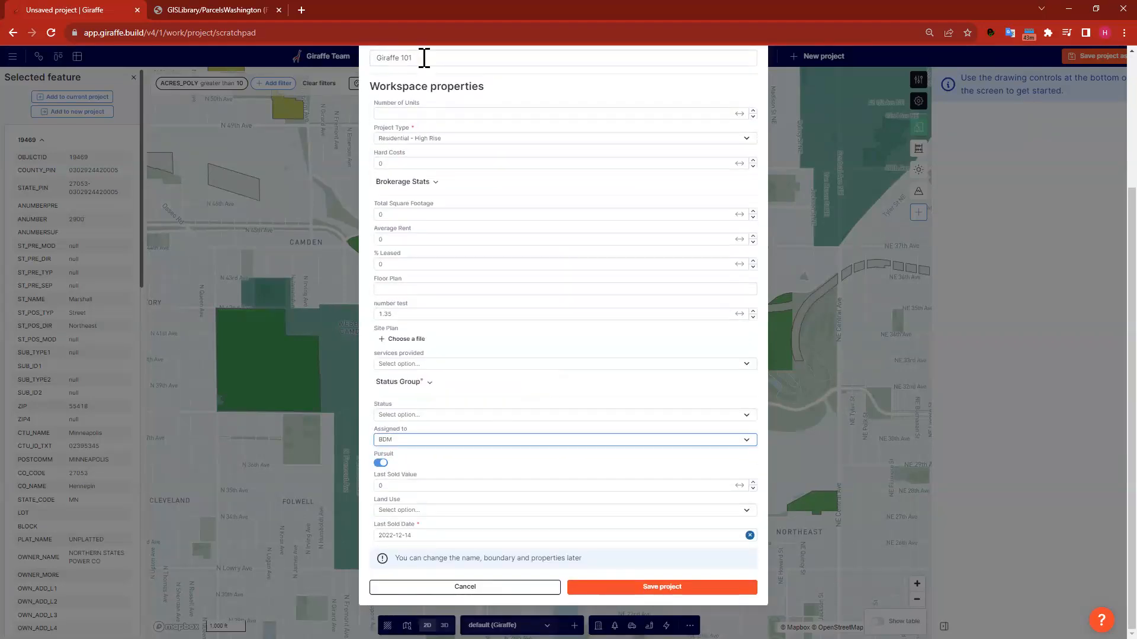
click(690, 598)
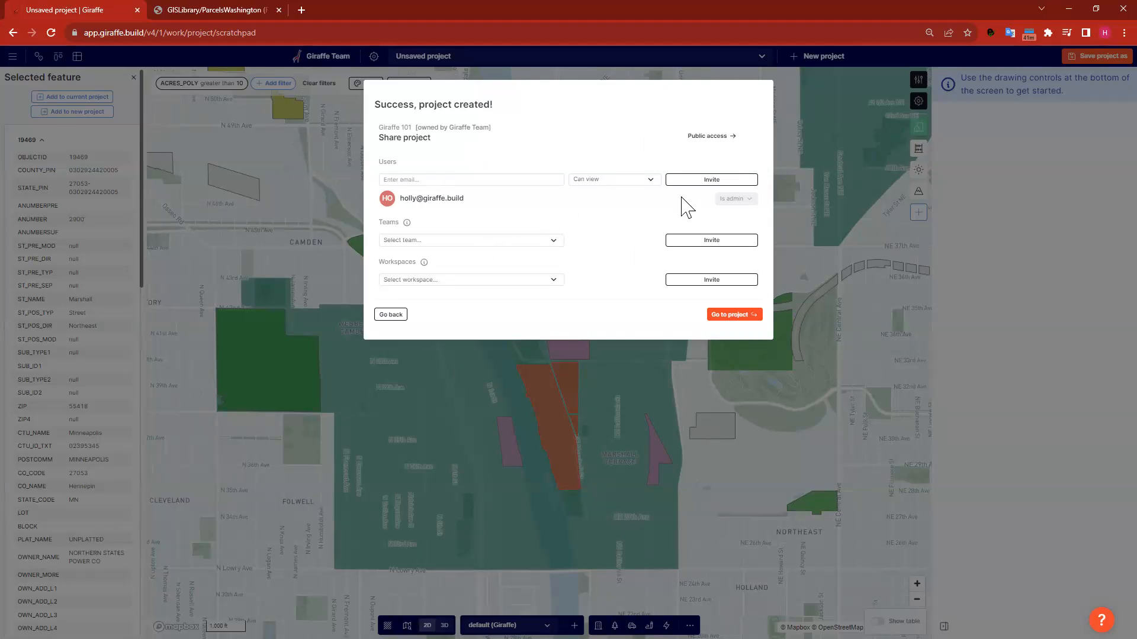
click(736, 318)
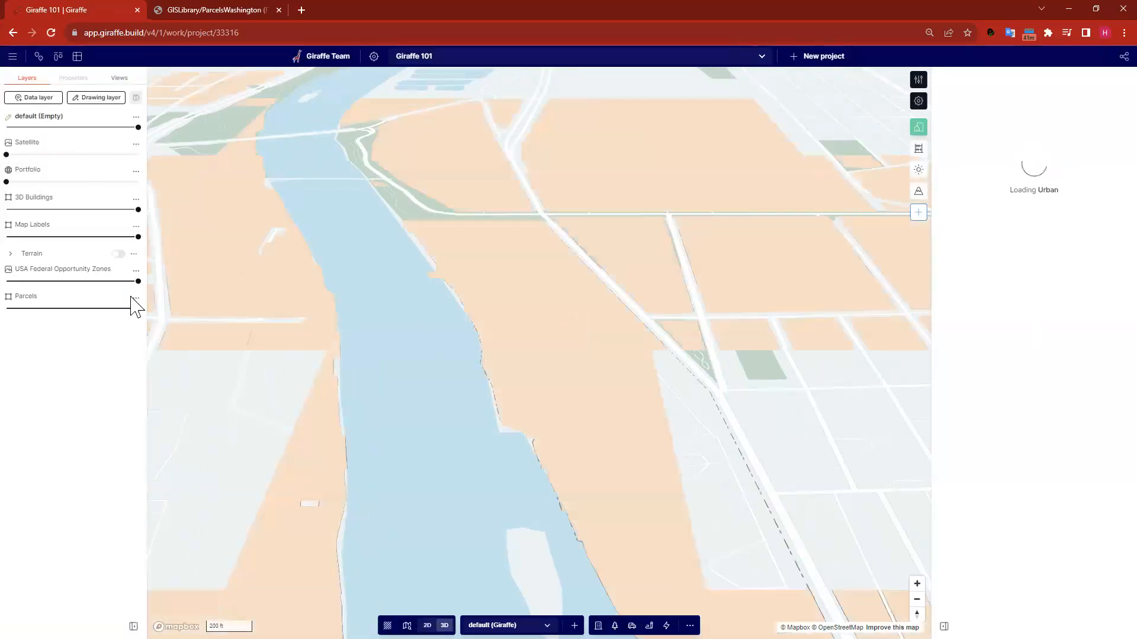
- Hide the Parcels layer on the Giraffe 101 map by reducing its opacity to zero
click(7, 309)
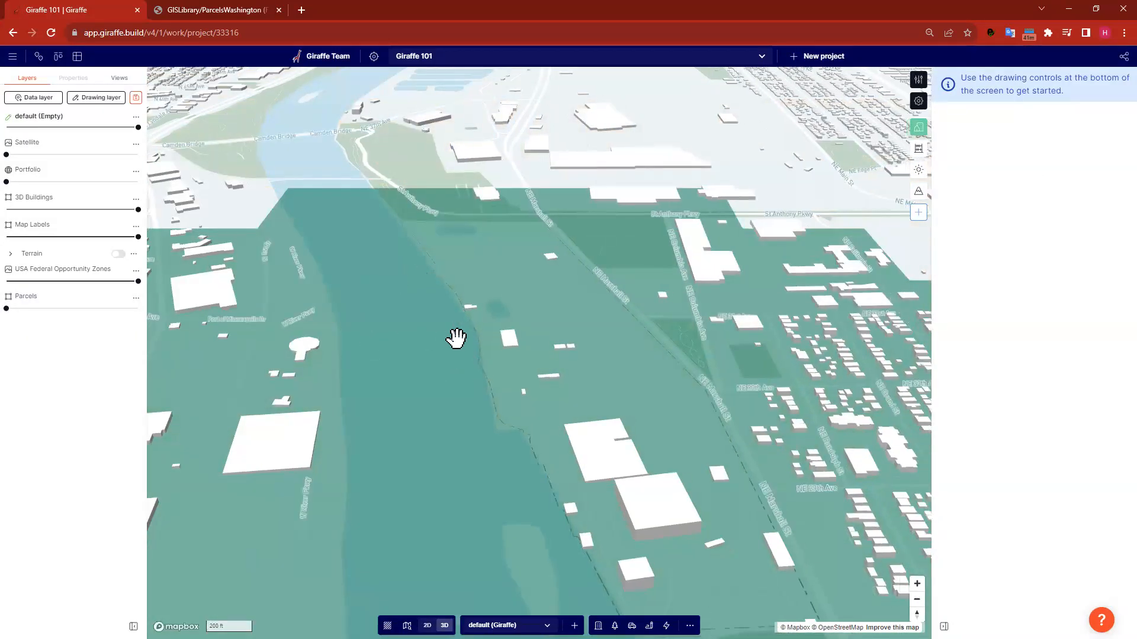
scroll(441, 356, down, 2)
right_drag(497, 434, 502, 409)
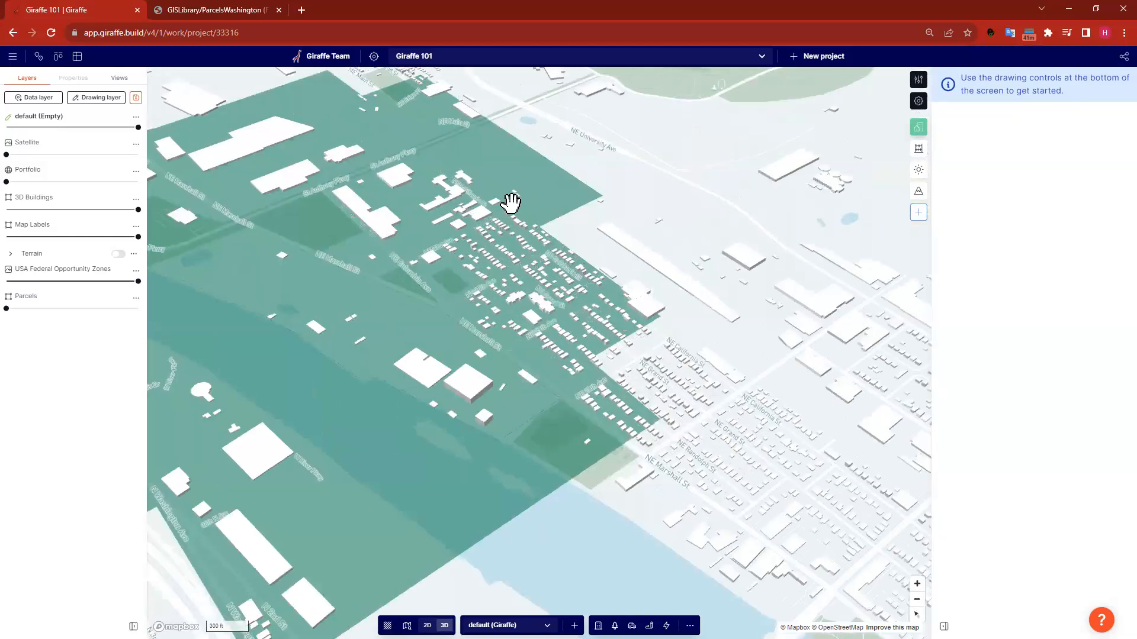
drag(510, 203, 524, 201)
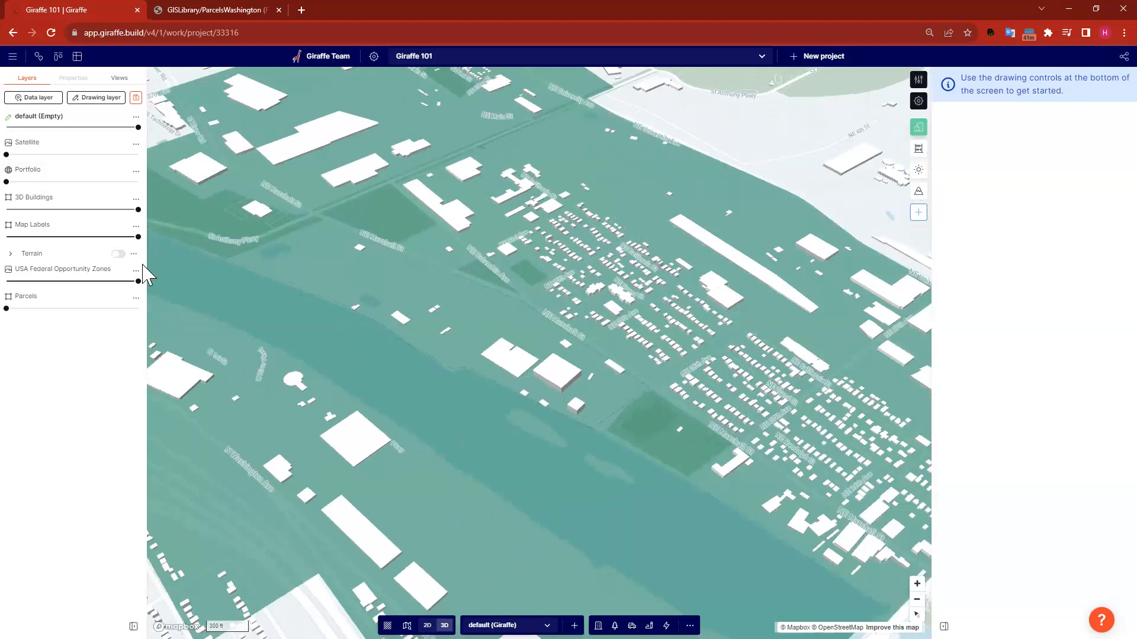
- Turn on the Terrain layer for the riverside project area
click(118, 254)
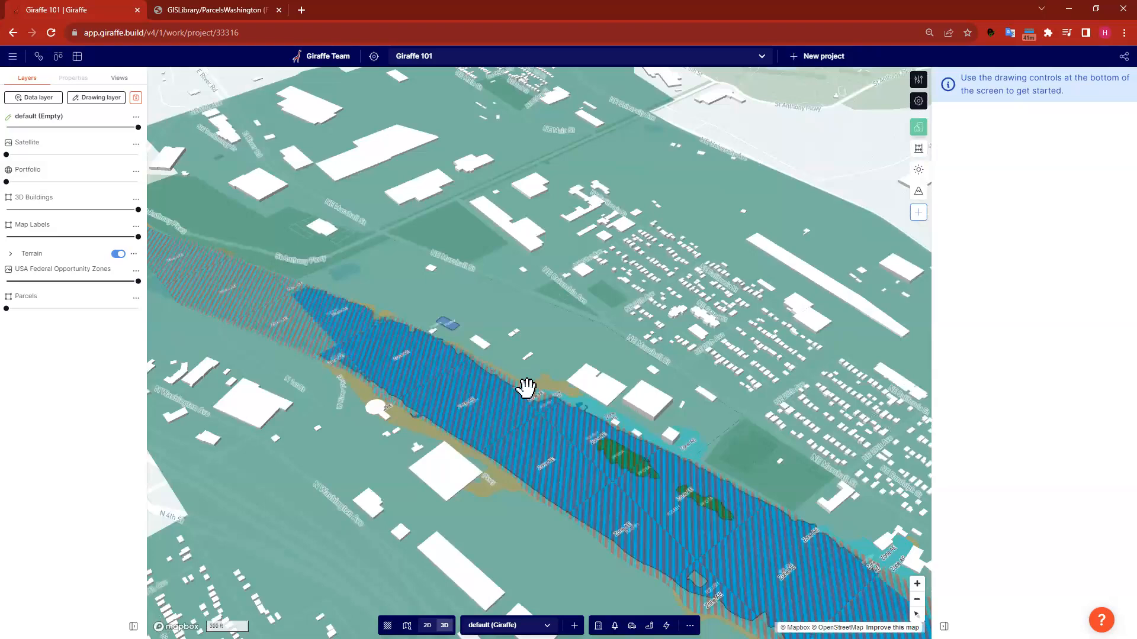
drag(551, 343, 561, 357)
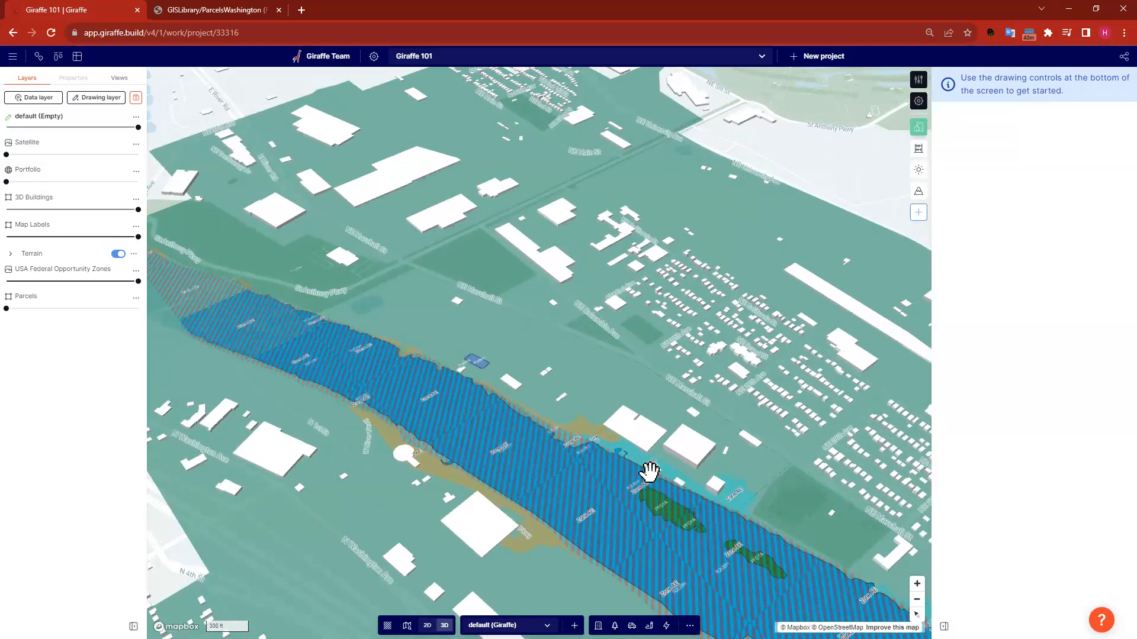
right_drag(335, 318, 329, 318)
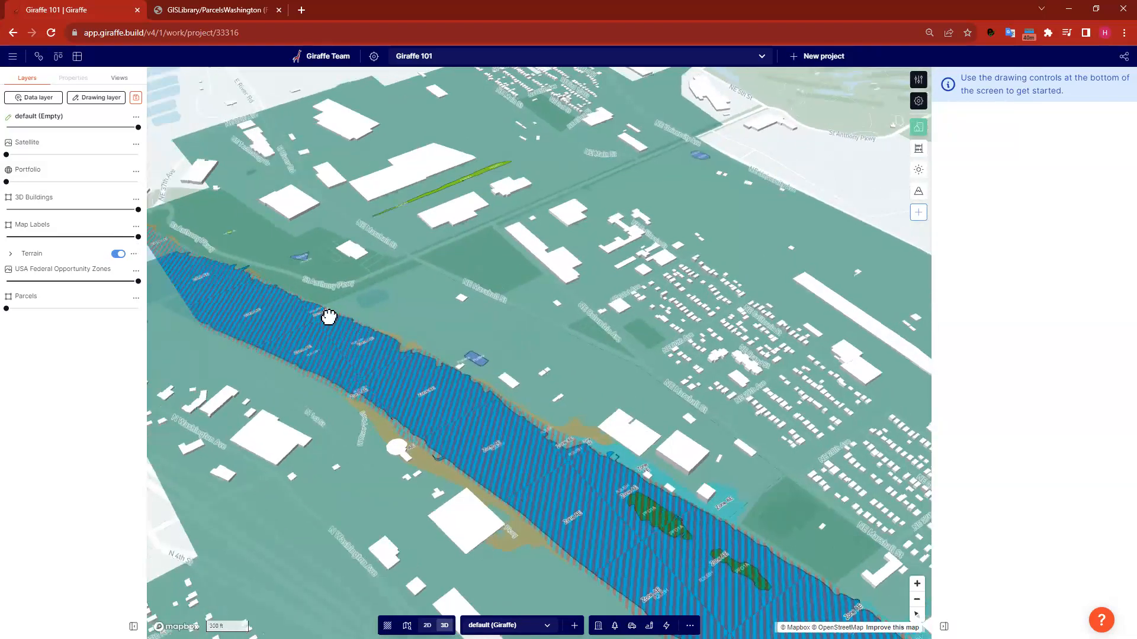
- Hide the USA Federal Opportunity Zones layer by reducing its opacity to zero
click(16, 281)
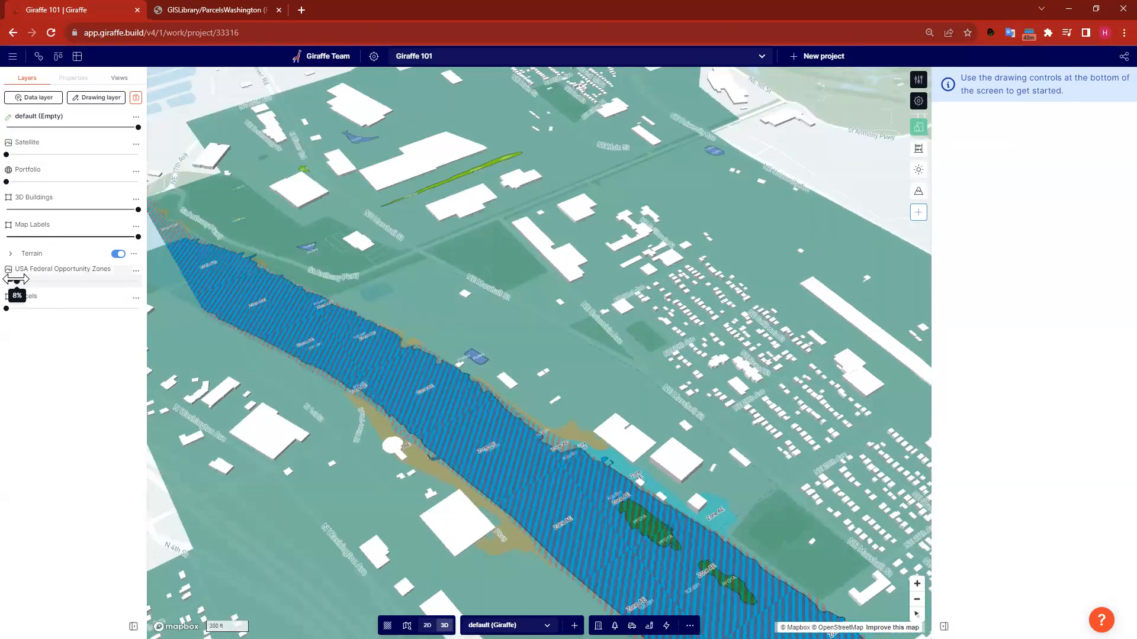
drag(16, 281, 6, 281)
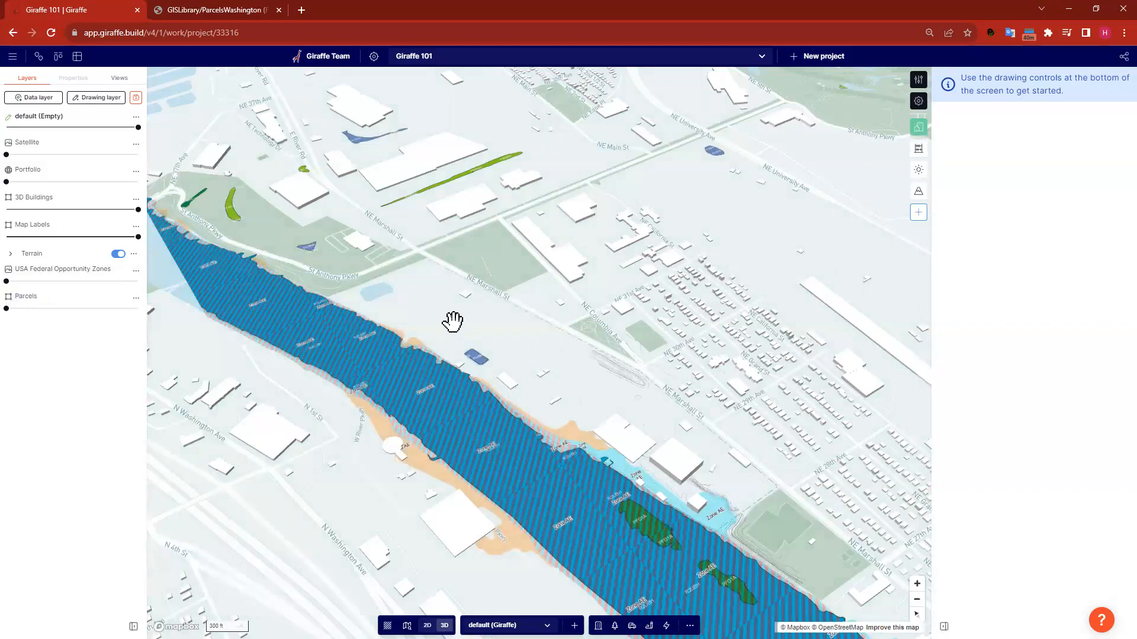
drag(810, 499, 667, 419)
right_drag(668, 437, 662, 437)
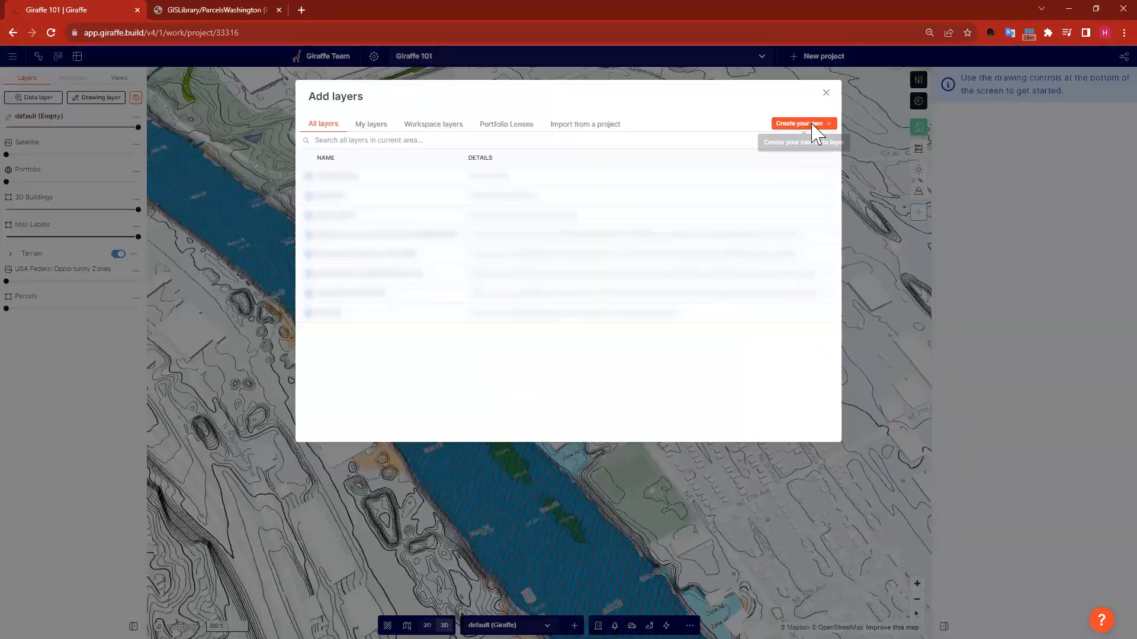
- Review the source types offered for creating a custom data layer, and close the layer library
click(817, 125)
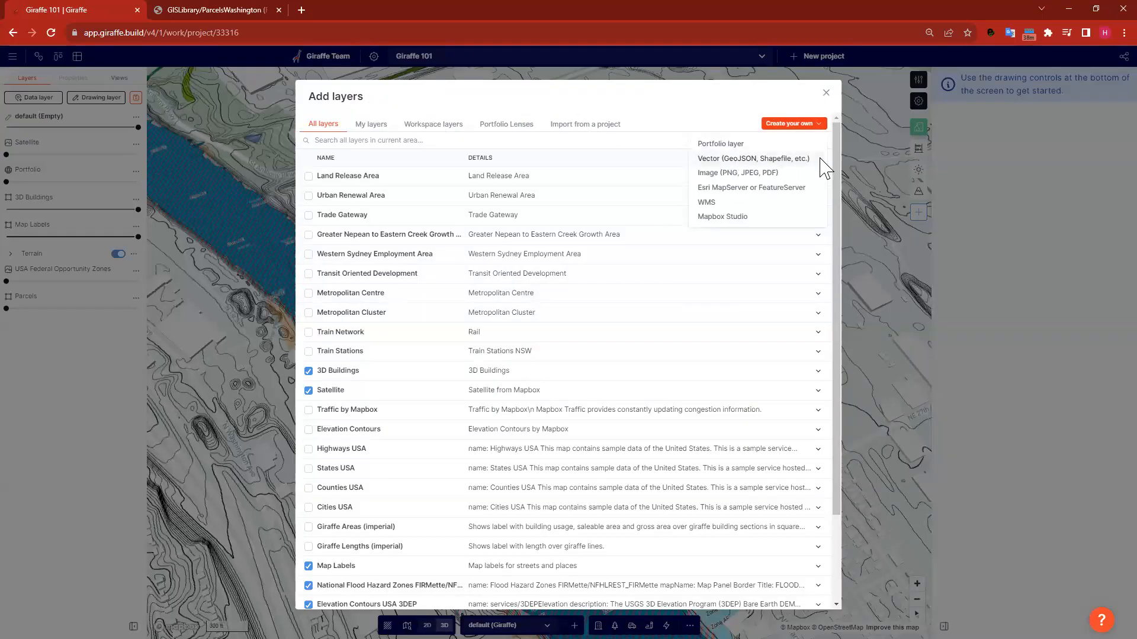
click(825, 93)
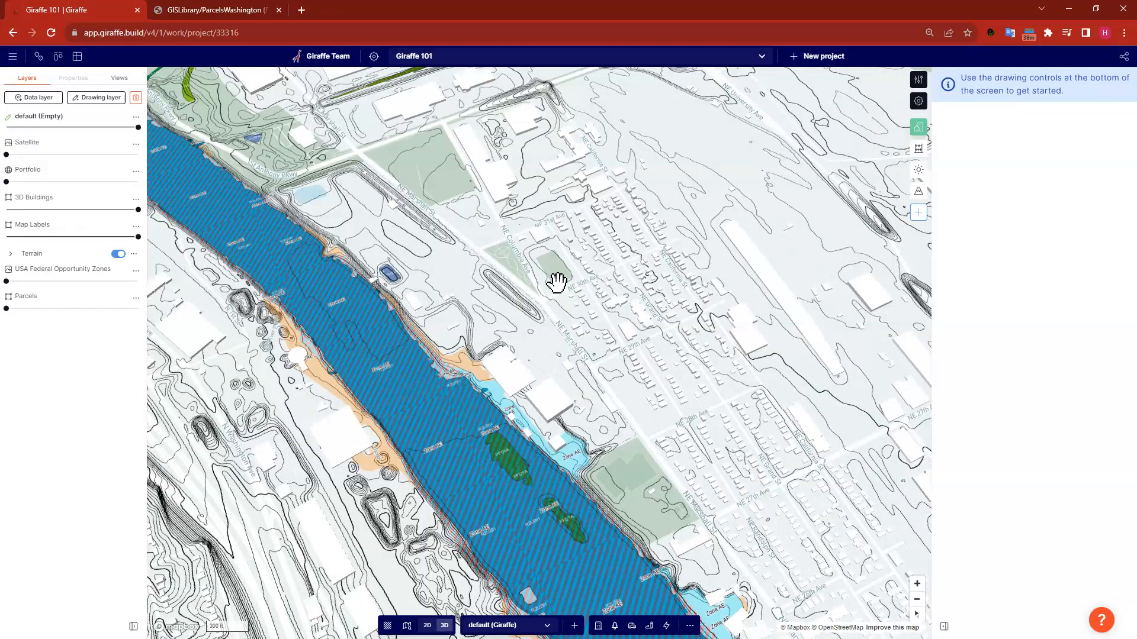
- Create a project feature from the water map feature at the small pond between the river and NE Marshall St
drag(467, 279, 540, 283)
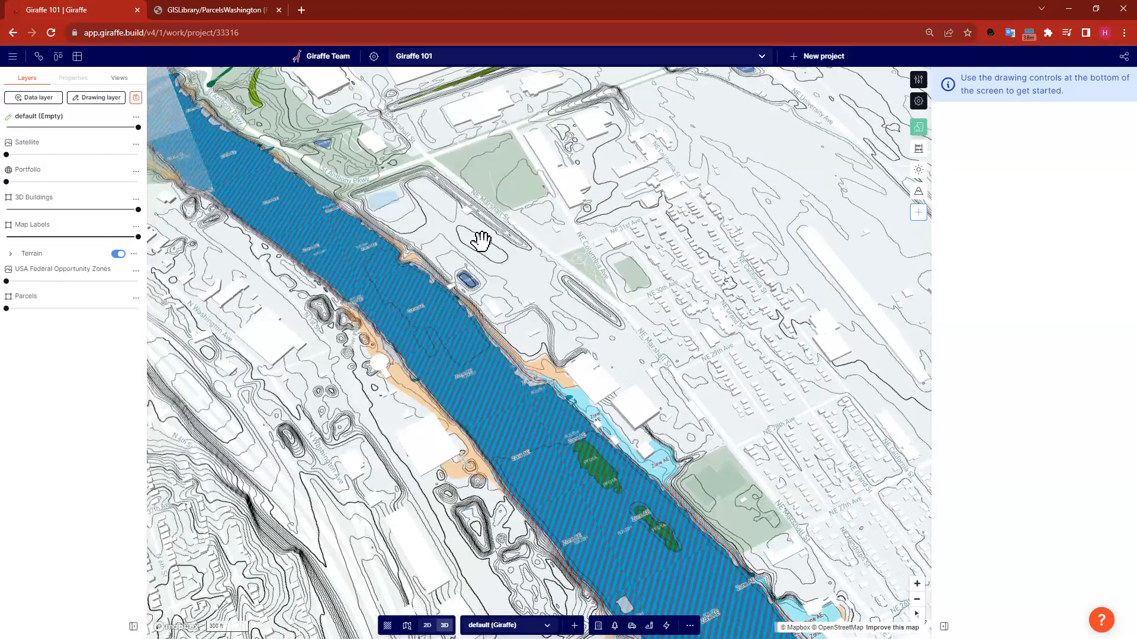
scroll(598, 319, up, 3)
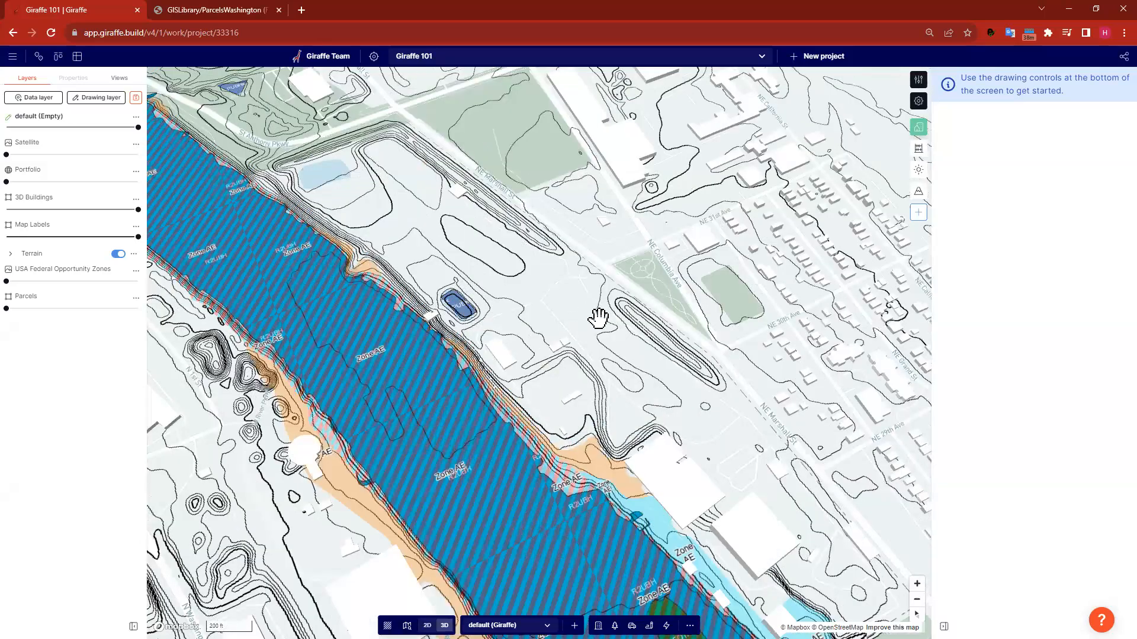
drag(557, 331, 620, 354)
right_drag(482, 313, 292, 237)
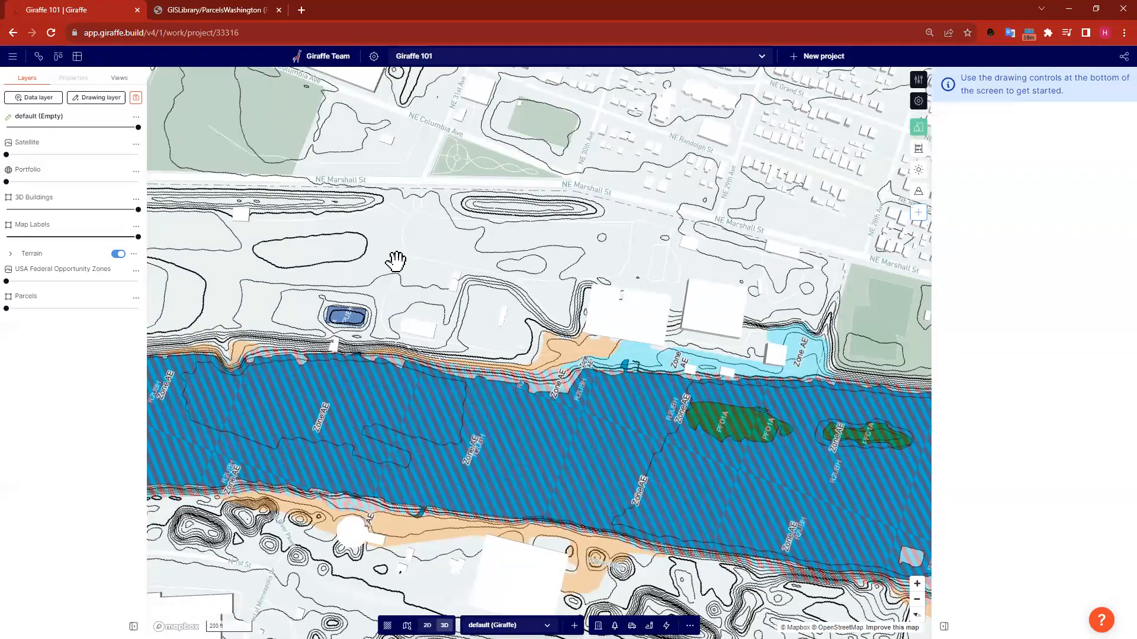
drag(396, 261, 577, 335)
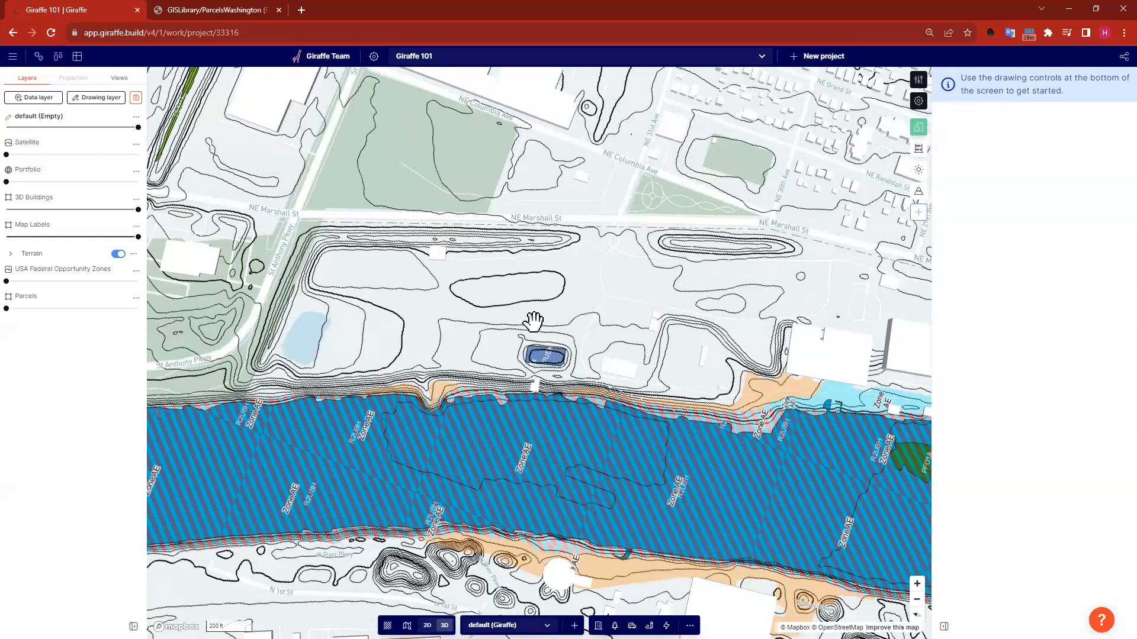
scroll(536, 326, up, 3)
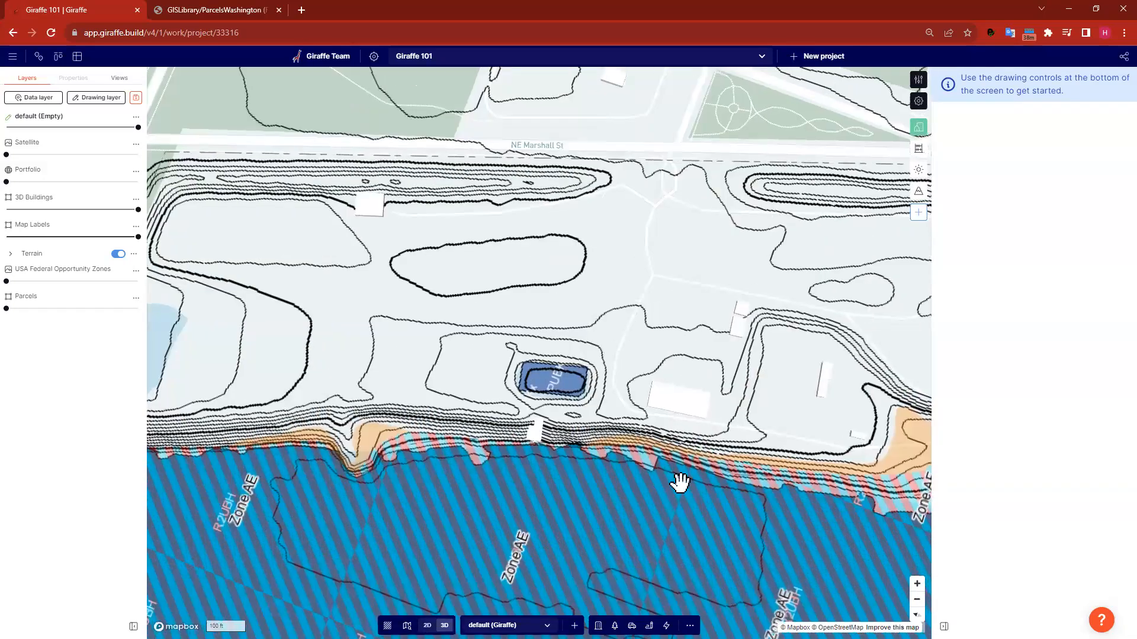
drag(614, 382, 657, 353)
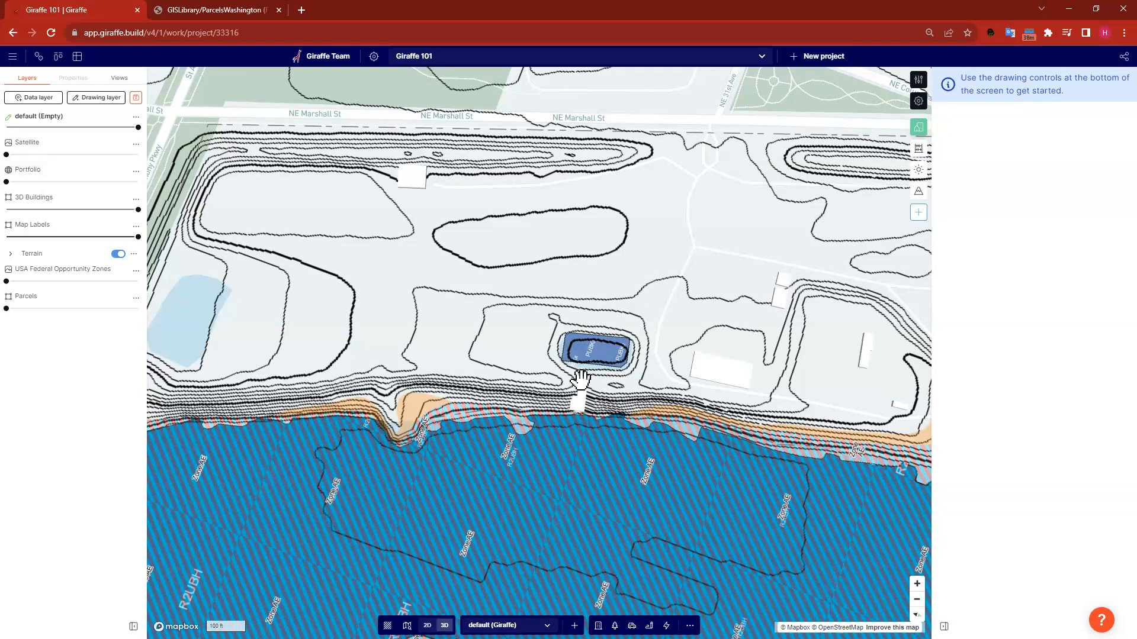
scroll(579, 370, up, 3)
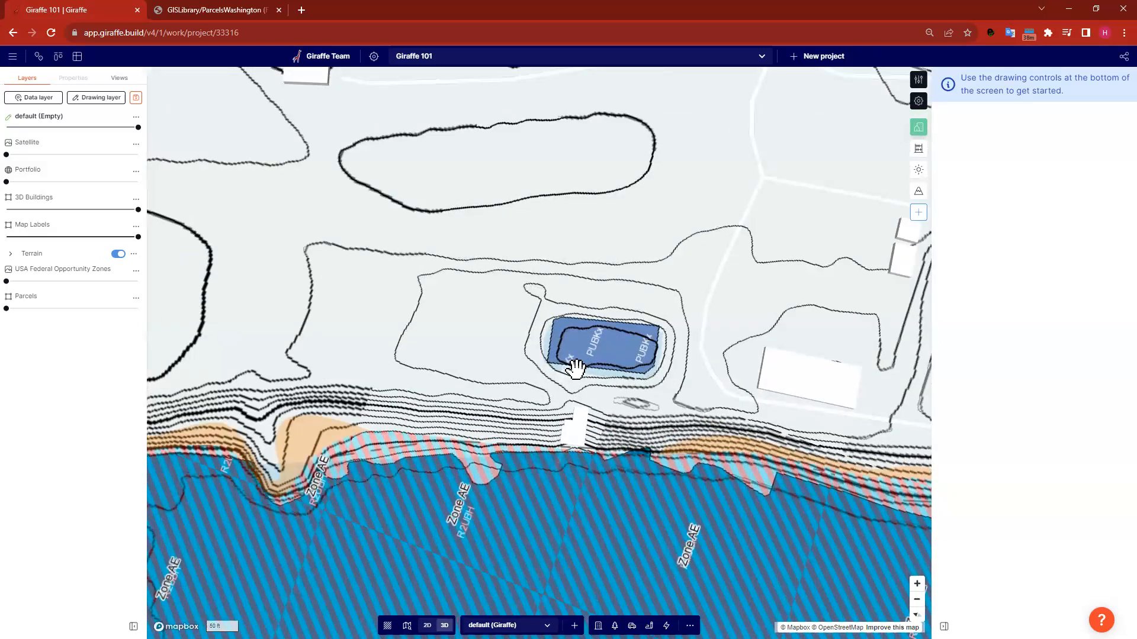
click(577, 367)
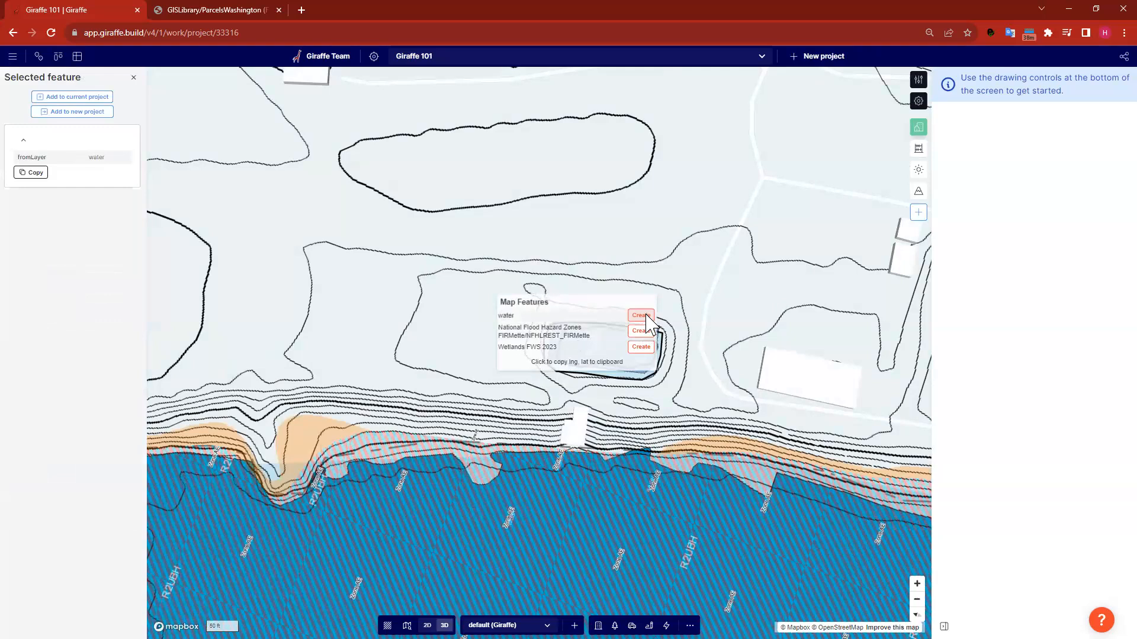
click(646, 315)
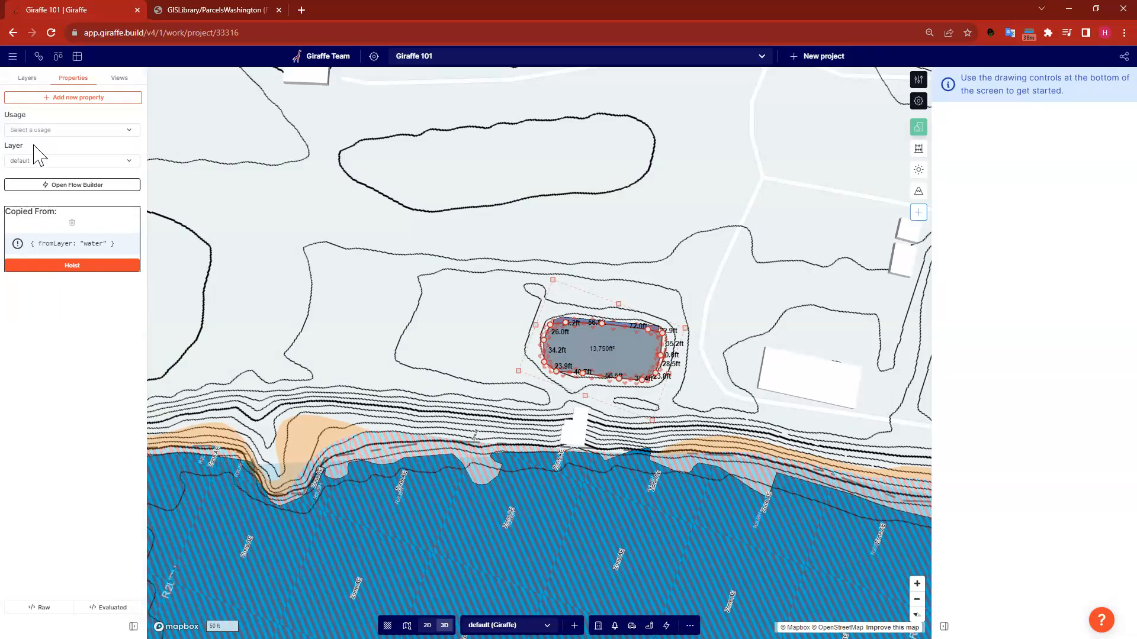
- Assign the Region usage to the pond polygon and delete its Copied From data
click(116, 129)
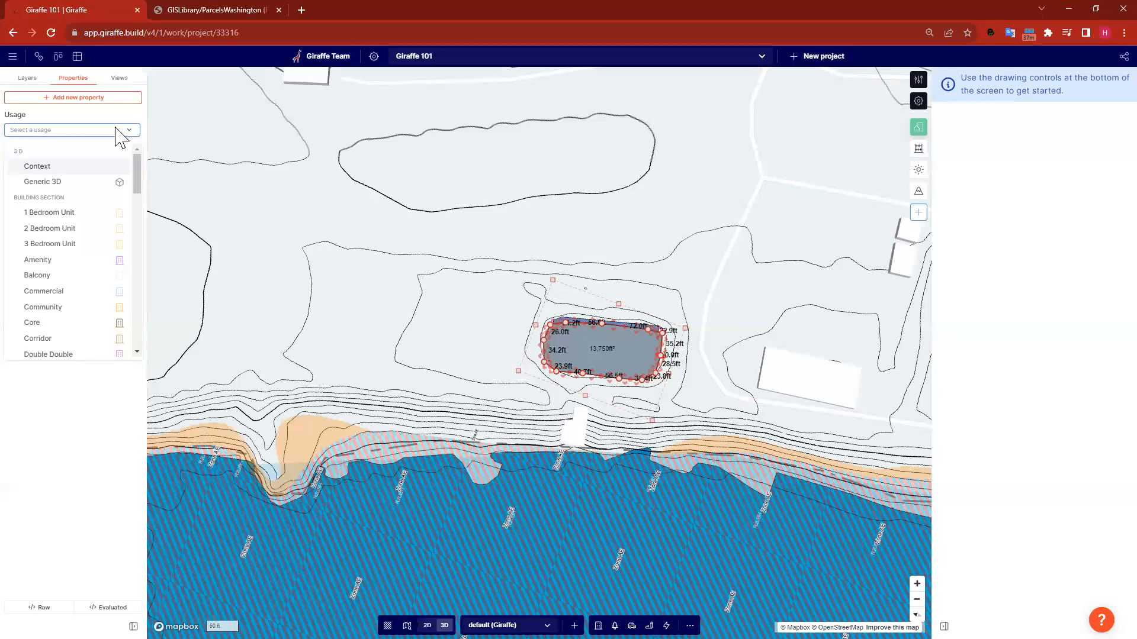
text(regio)
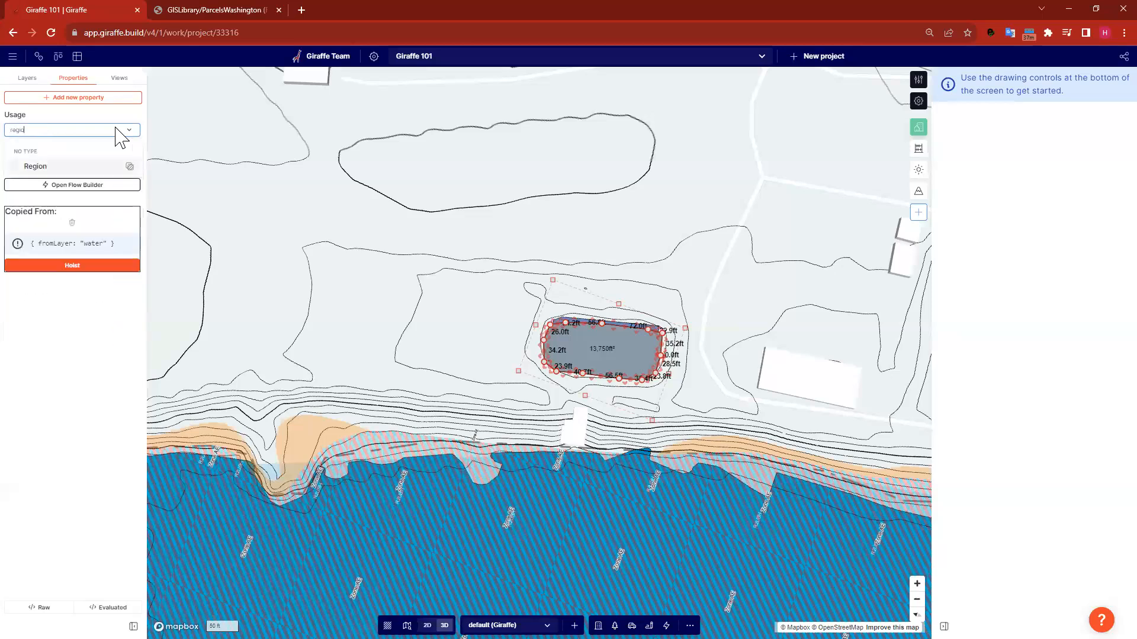
click(79, 168)
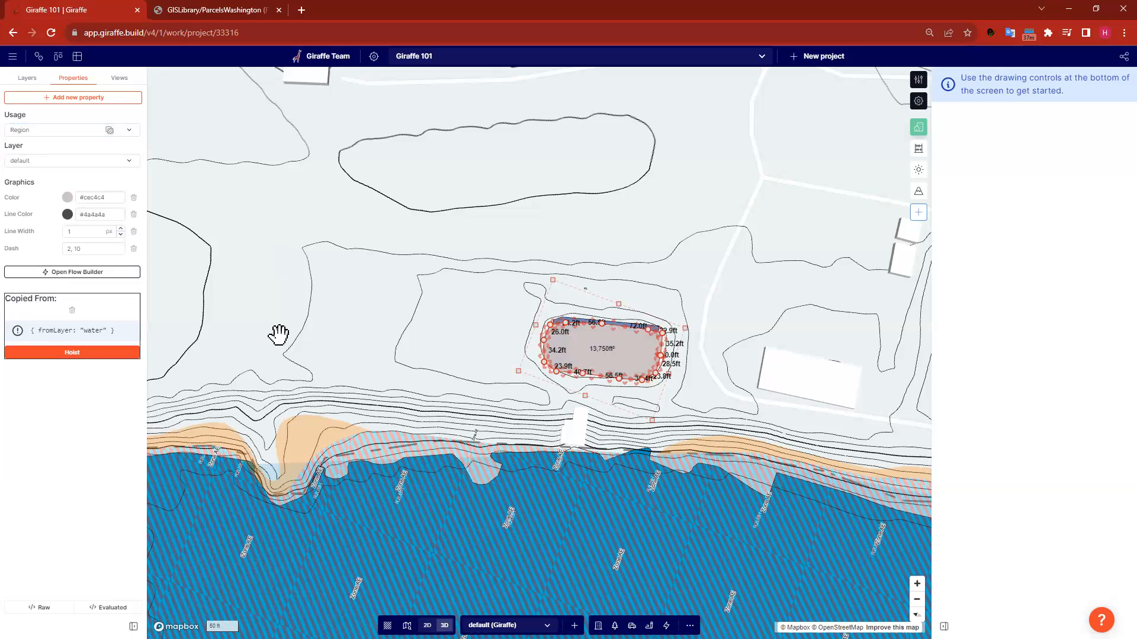
click(72, 311)
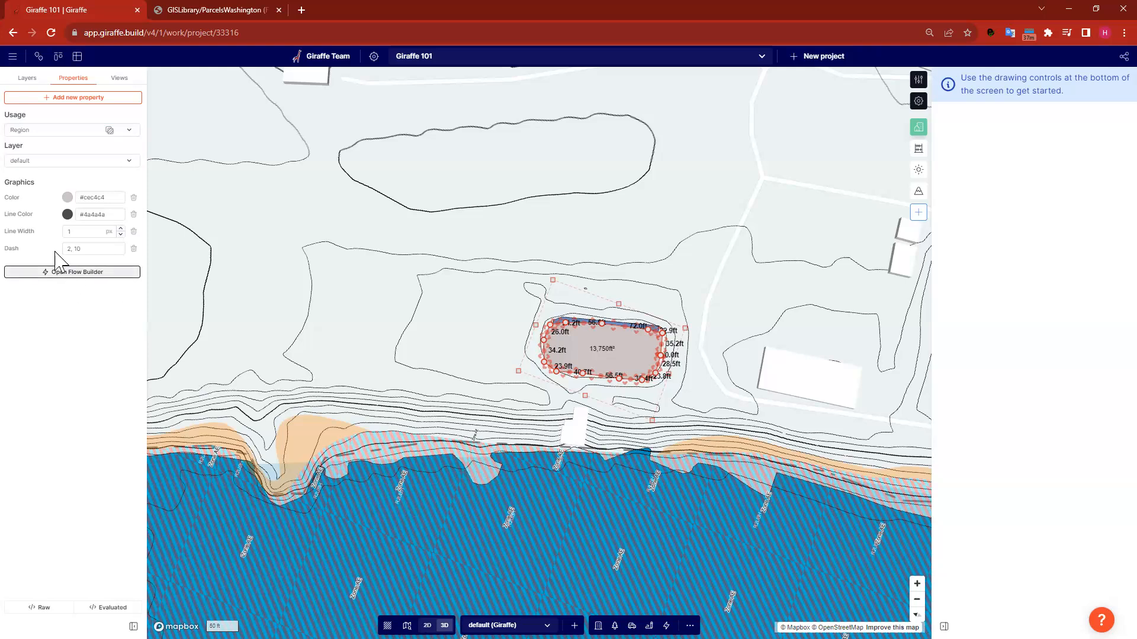
- Apply the Grow quick transformation to the pond region with the Flow Builder
click(59, 271)
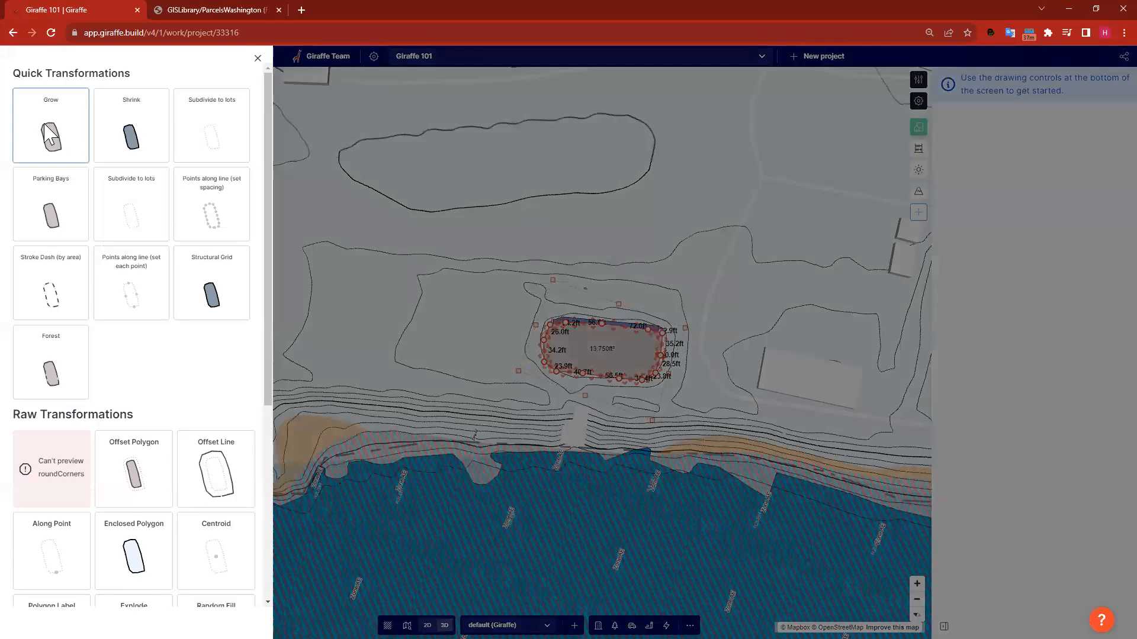
click(50, 135)
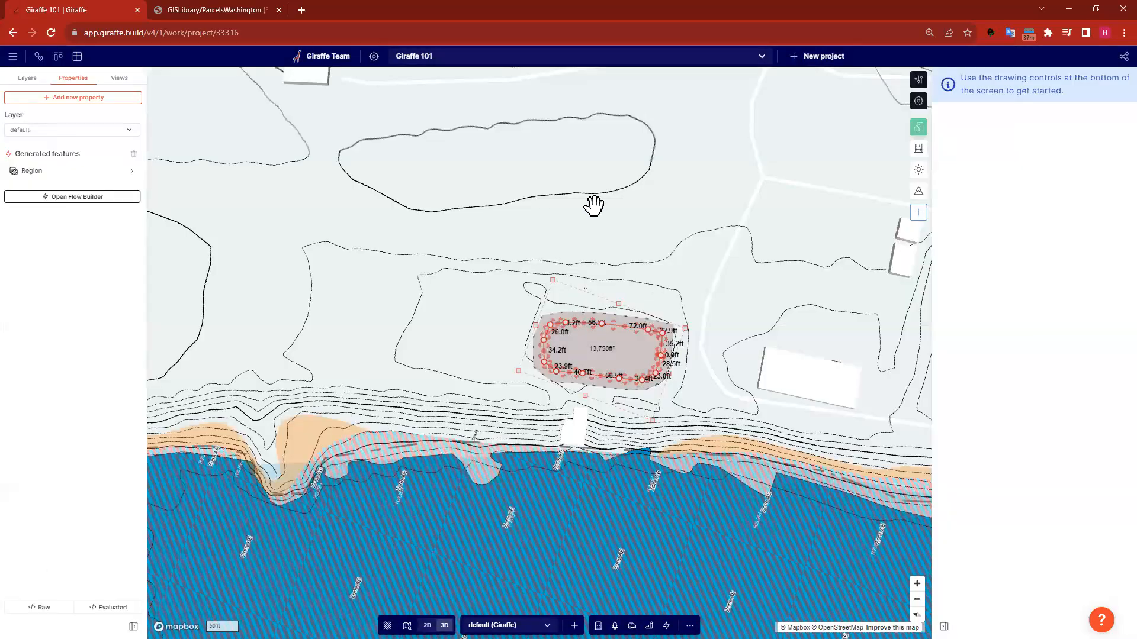
- Set the Offset Poly distance of the first pond's generated region to 50 ft
click(111, 171)
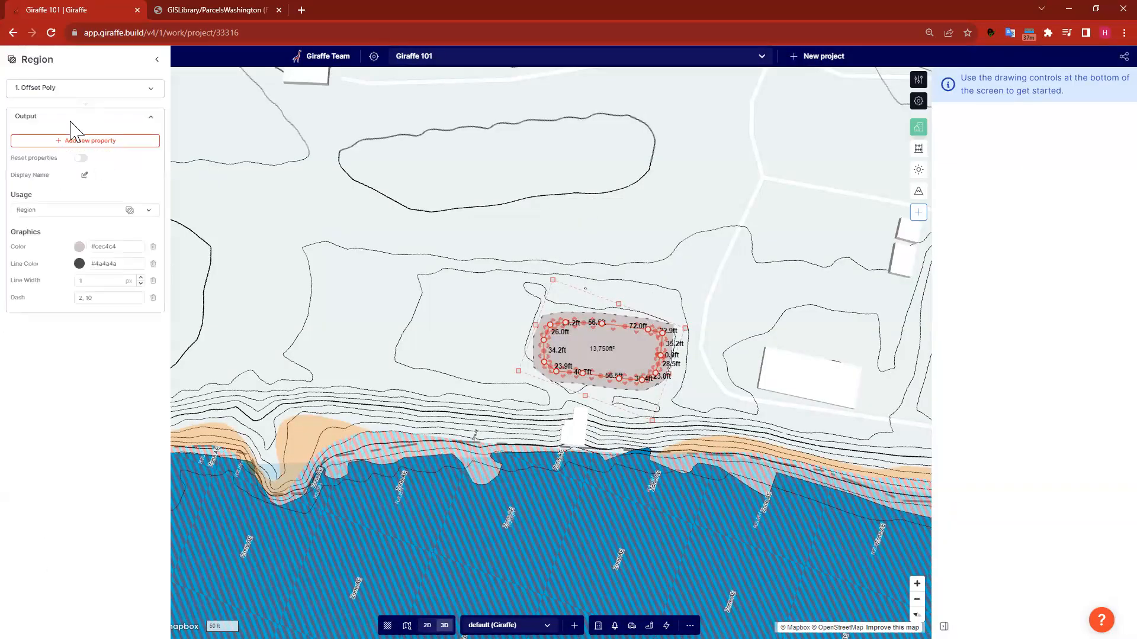
click(71, 88)
double_click(86, 111)
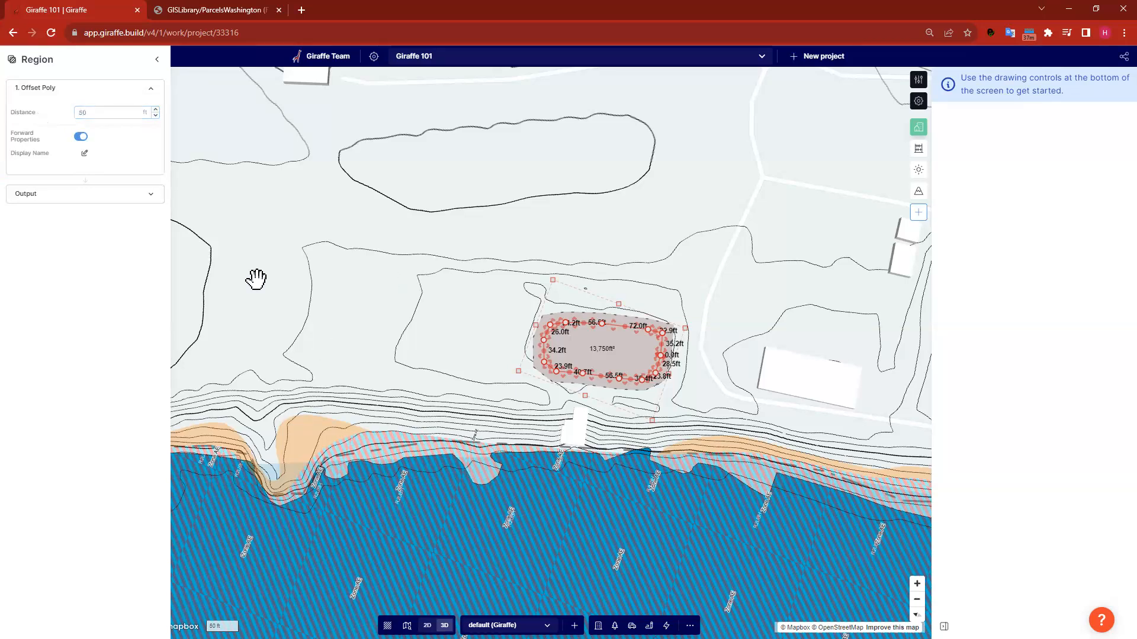
click(723, 292)
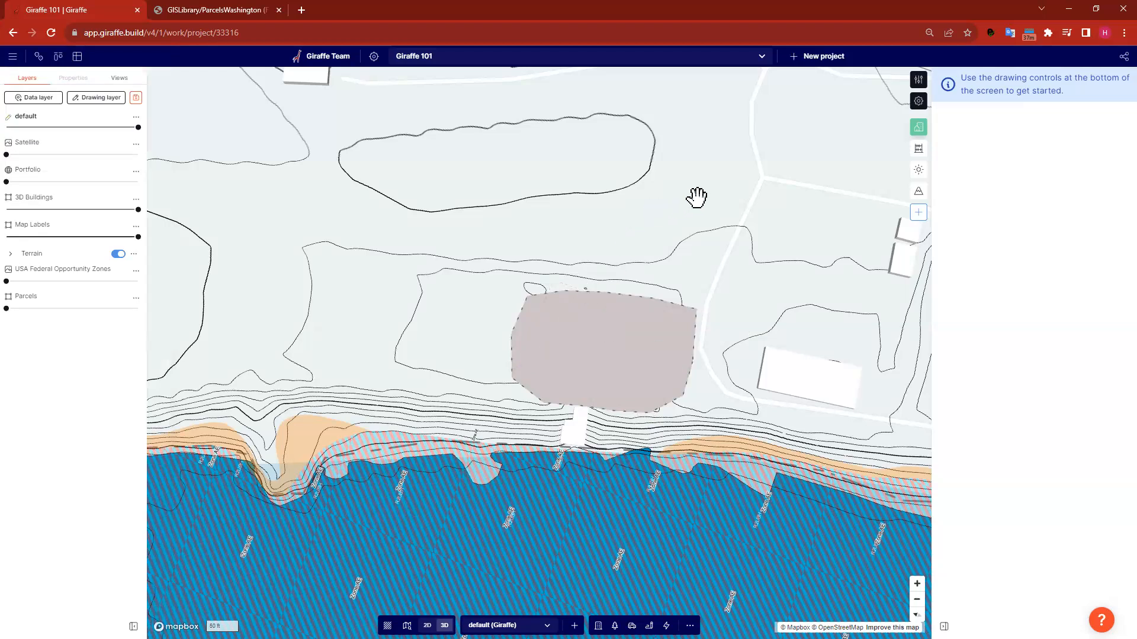
- Create a project feature from the water map feature at the pond beside St Anthony Pkwy
drag(696, 201, 755, 183)
scroll(510, 329, down, 3)
drag(410, 292, 450, 298)
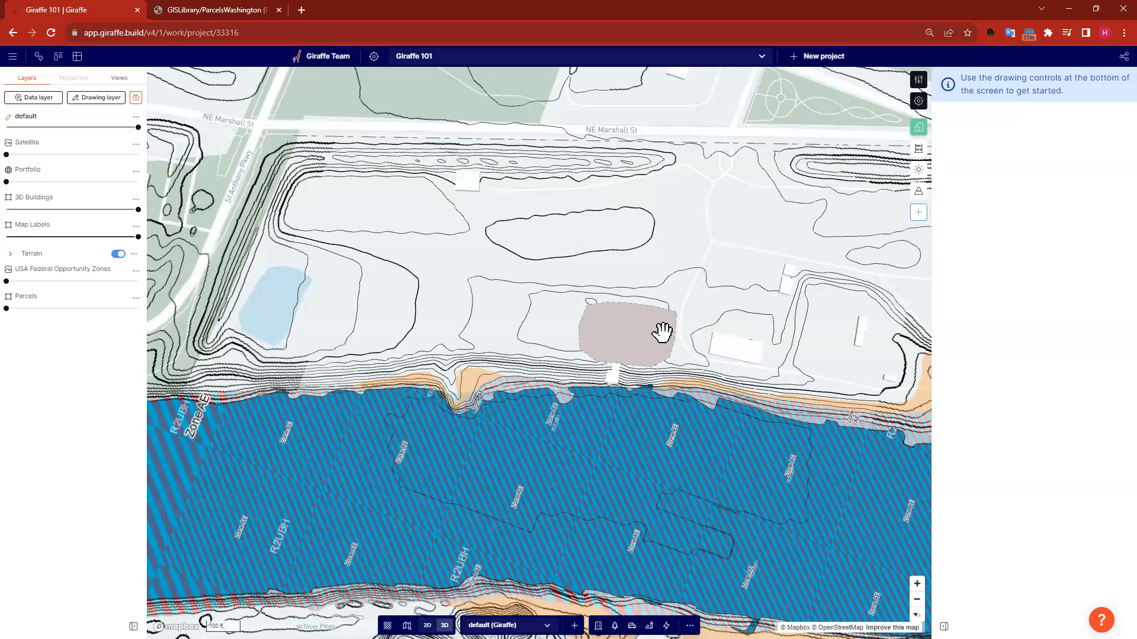
click(267, 298)
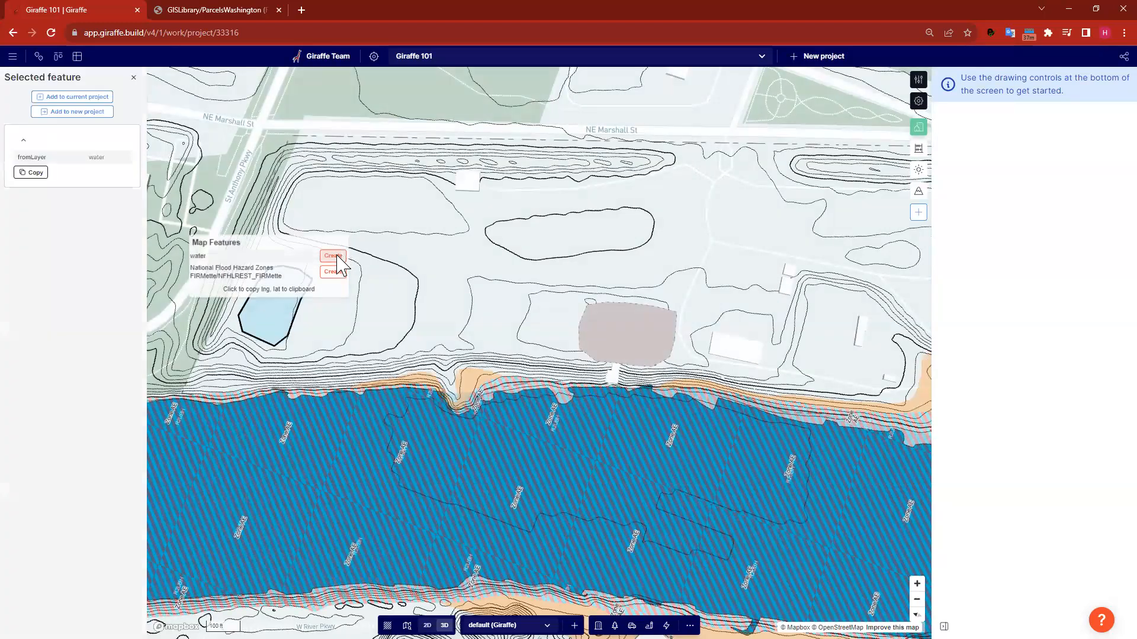
click(333, 255)
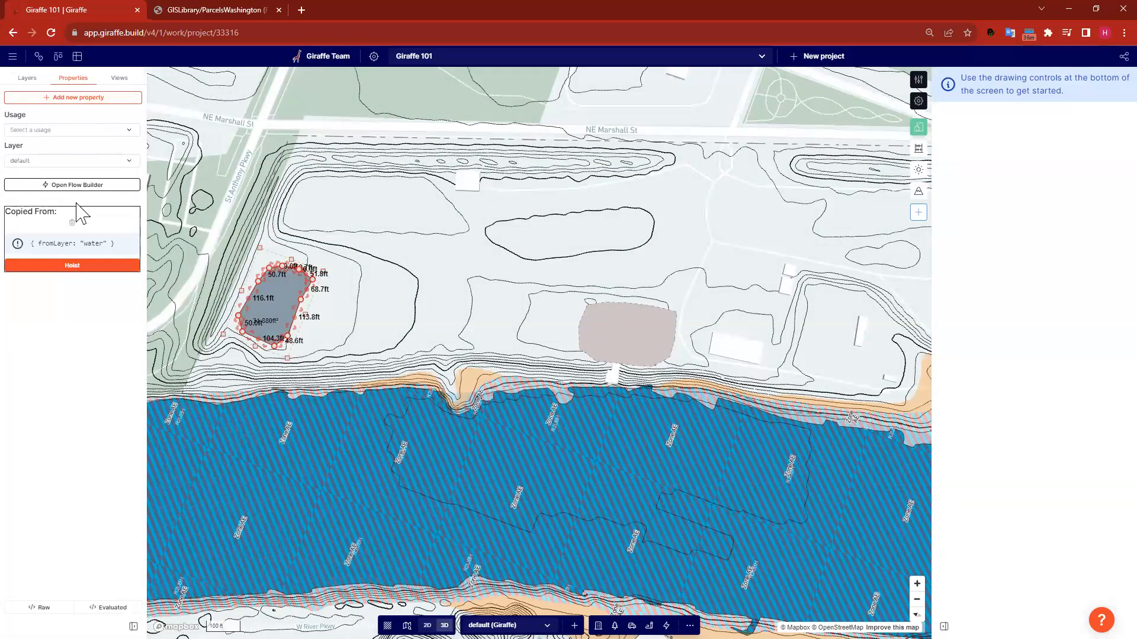
- Delete the new pond polygon's Copied From data and assign it the Region usage
click(73, 222)
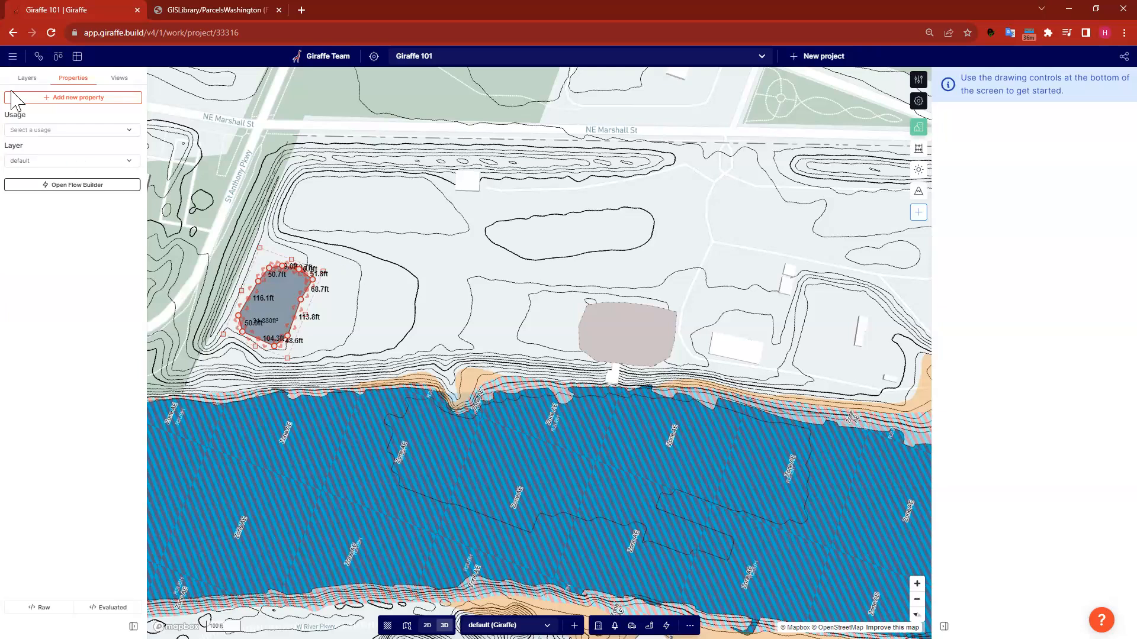
click(65, 131)
text(reg)
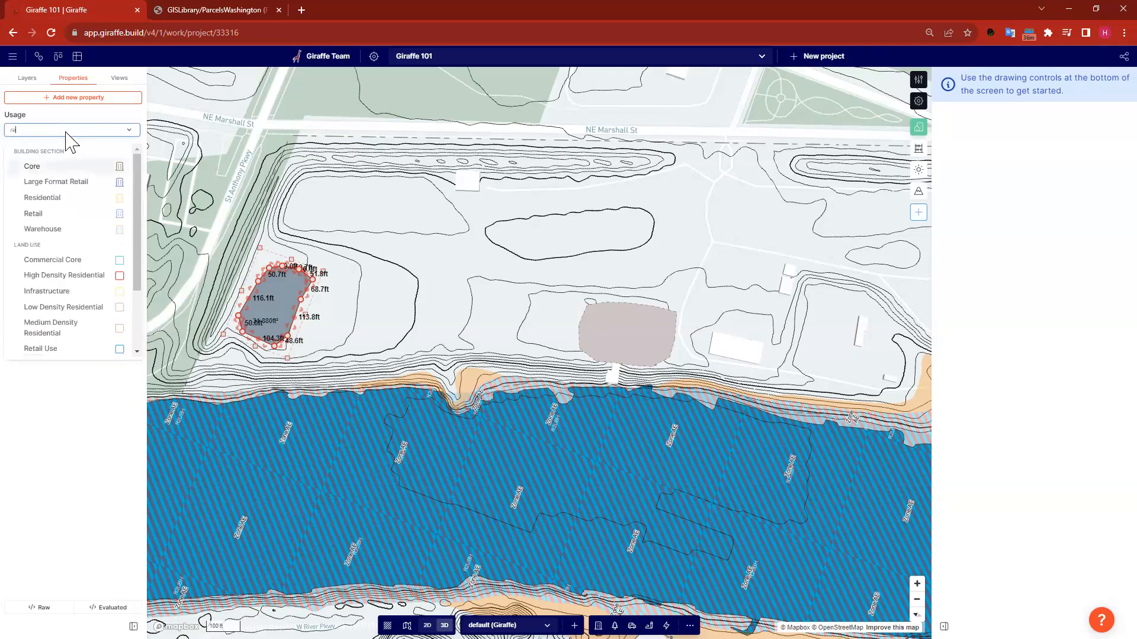
key(Return)
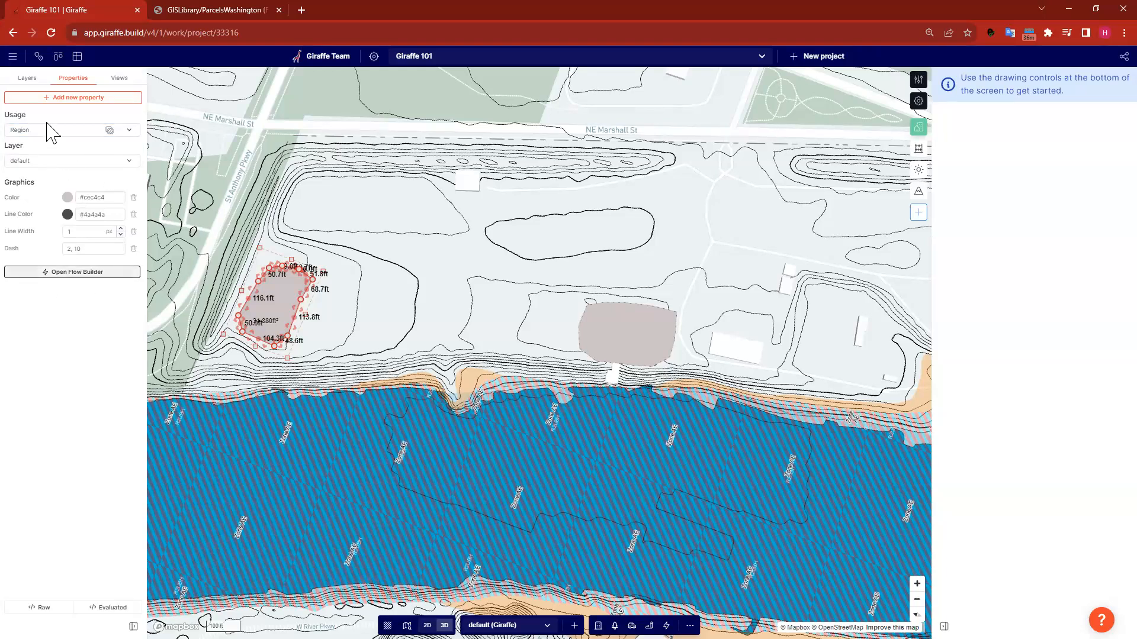
- Apply the Grow transformation to the St Anthony Pkwy pond region with an Offset Poly distance of 50 ft
click(66, 98)
click(137, 166)
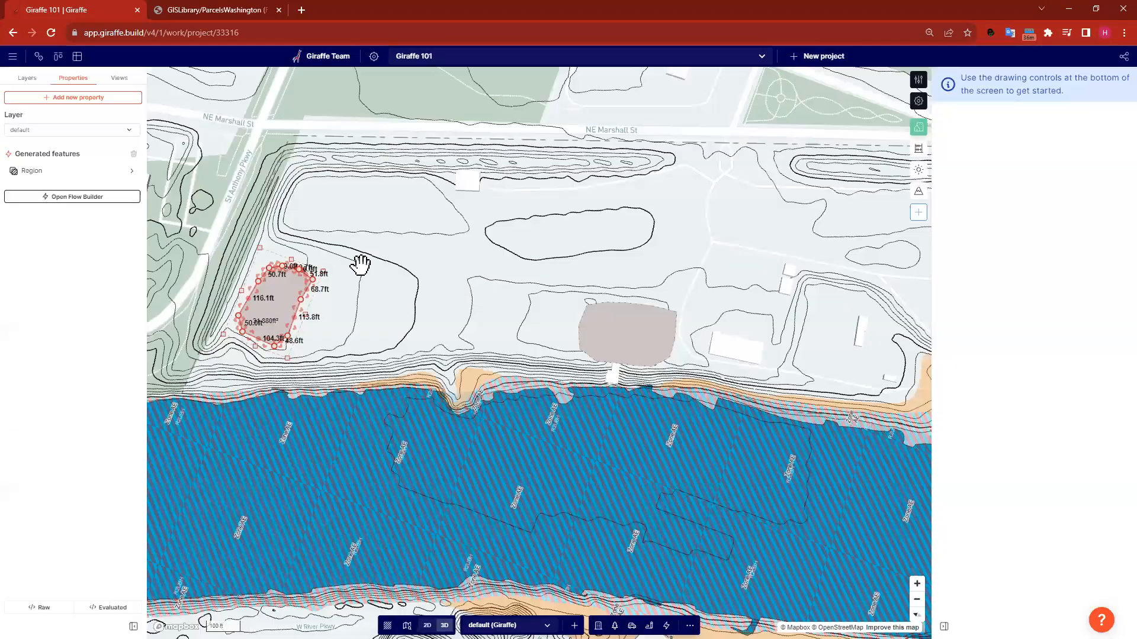
click(78, 176)
click(72, 91)
drag(112, 114, 25, 115)
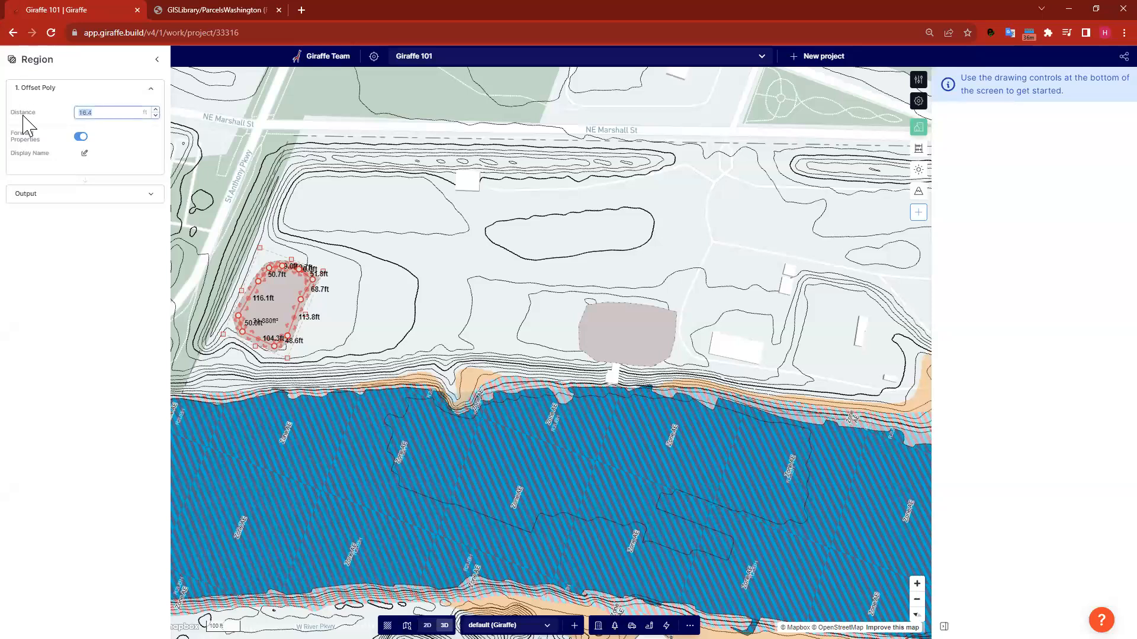
click(76, 349)
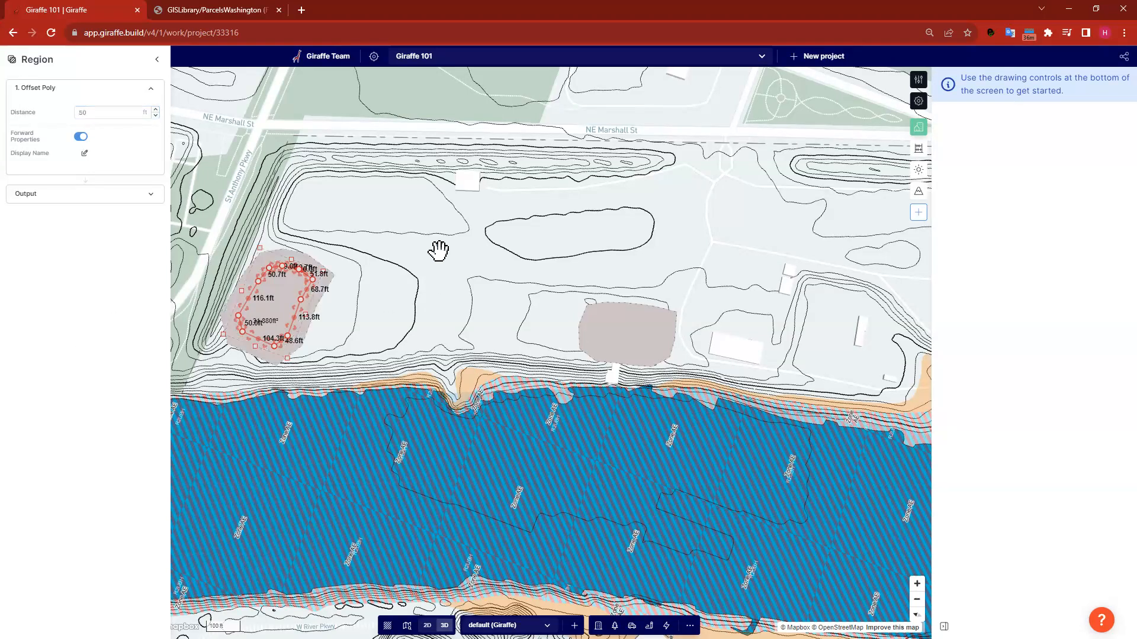
click(429, 268)
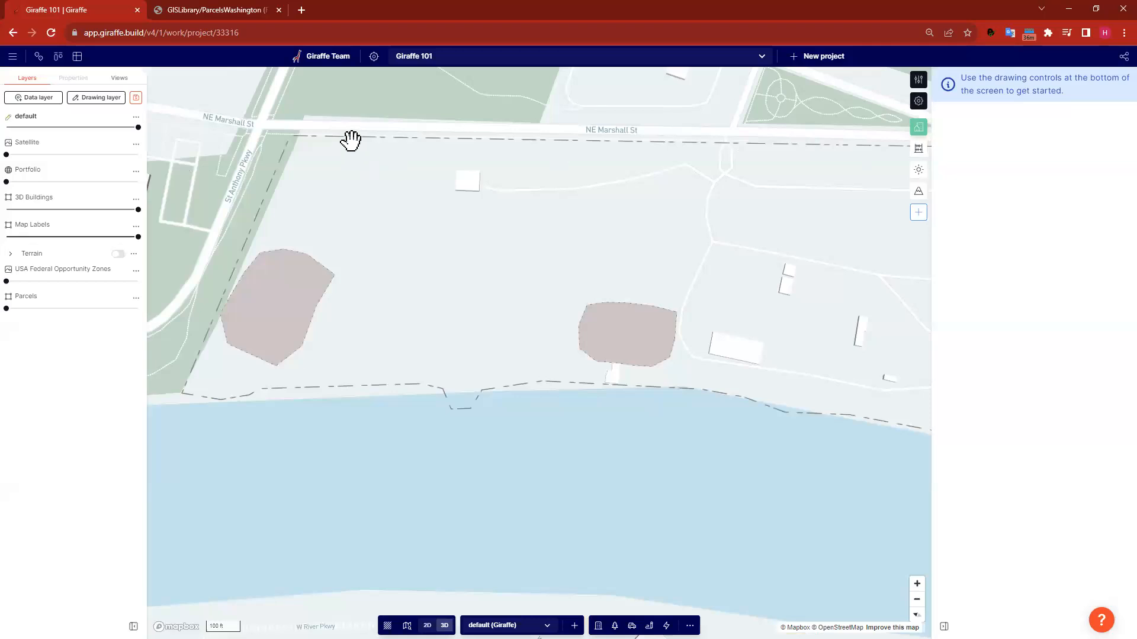
- Create a project feature from the GIRSPE-ProjectBoundary map feature along NE Marshall St
click(353, 142)
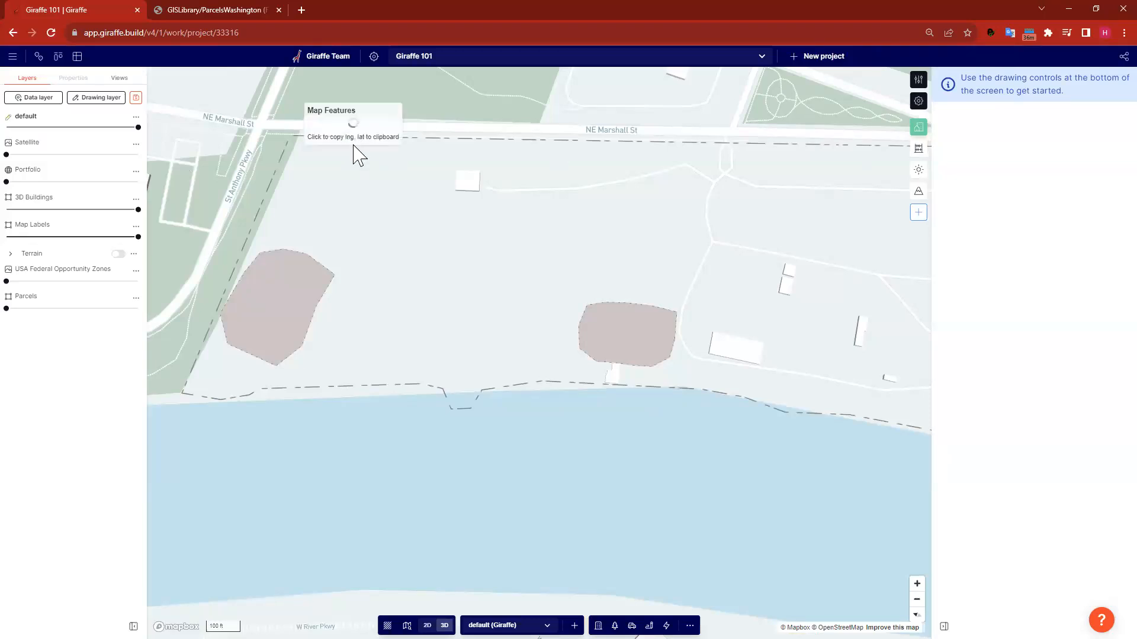
click(420, 121)
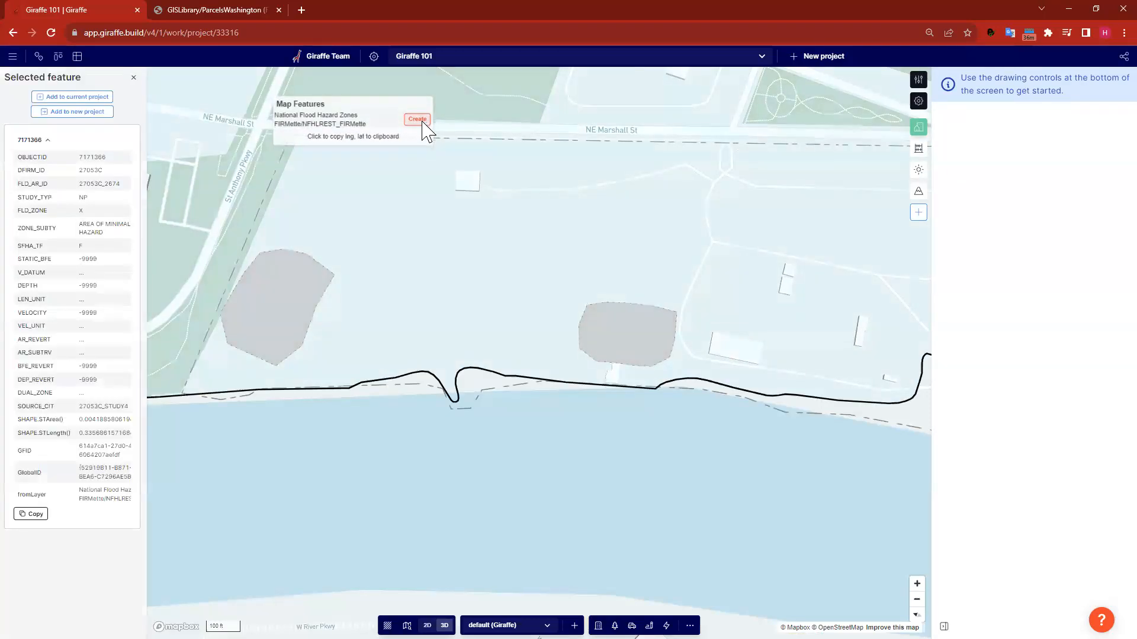
click(580, 144)
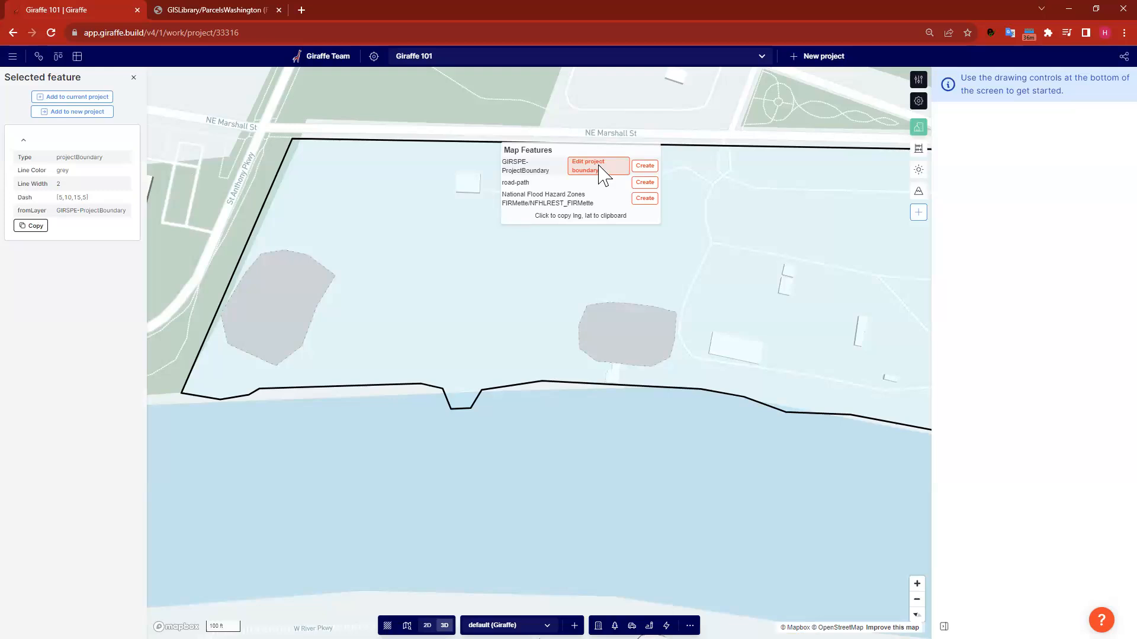
click(645, 166)
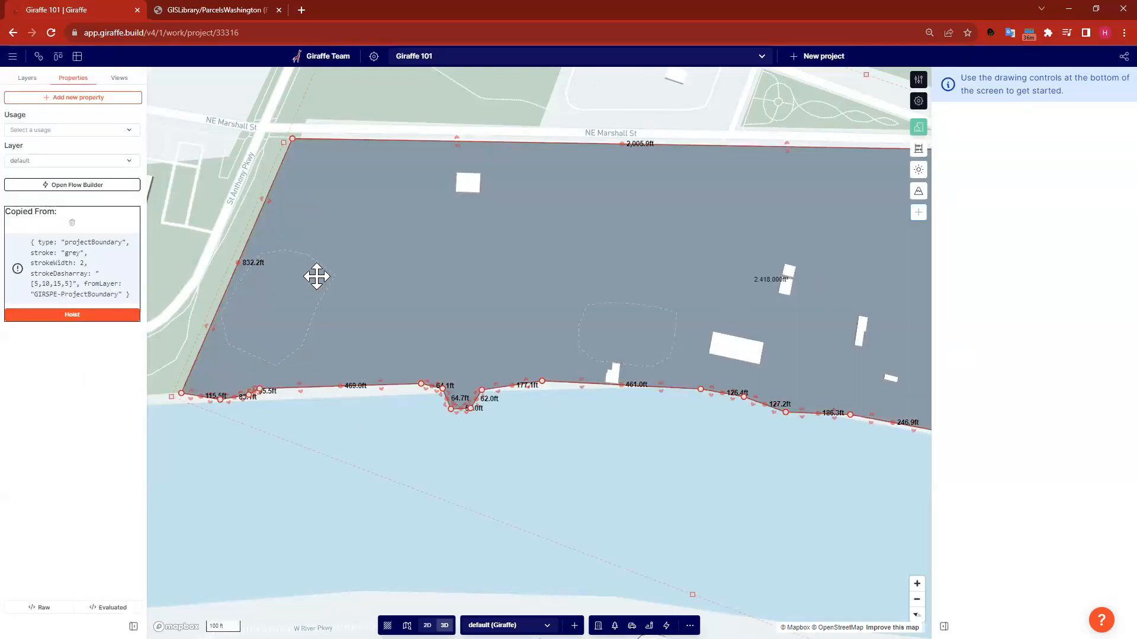
- Set the boundary polygon's two edges along NE Marshall St back 25 ft into the site
scroll(307, 309, down, 4)
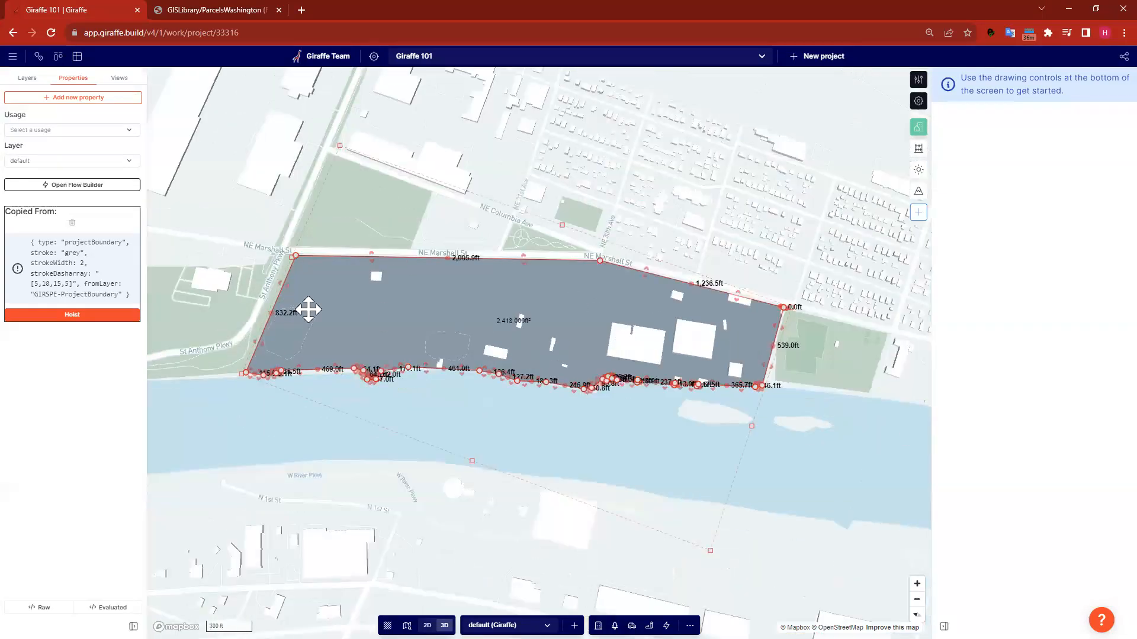
scroll(369, 252, up, 3)
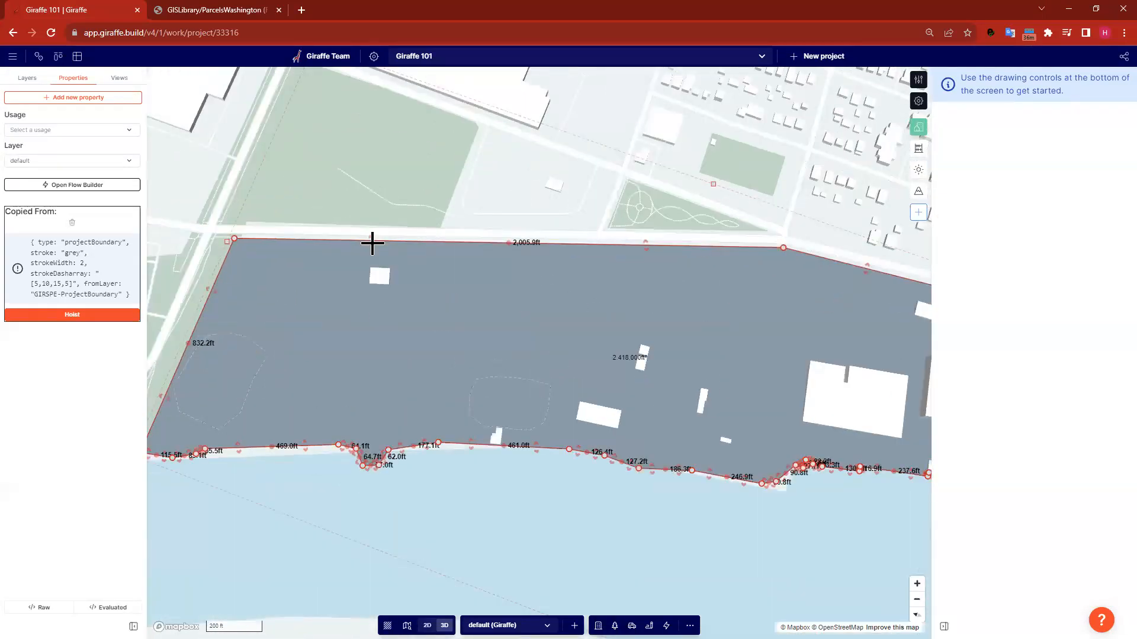
click(371, 245)
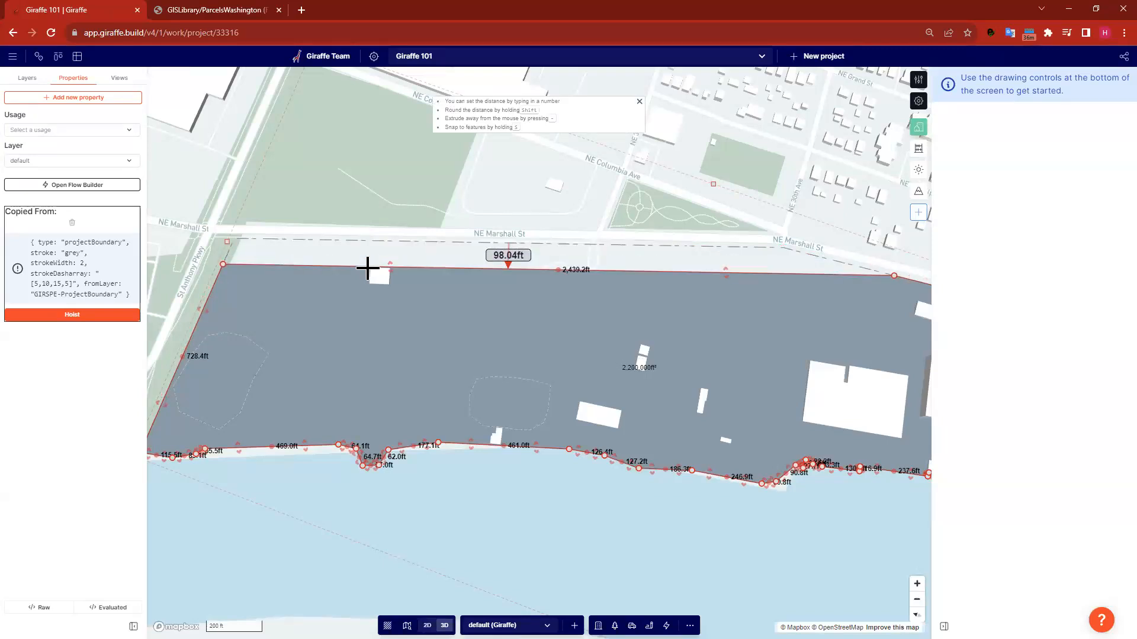
text(25)
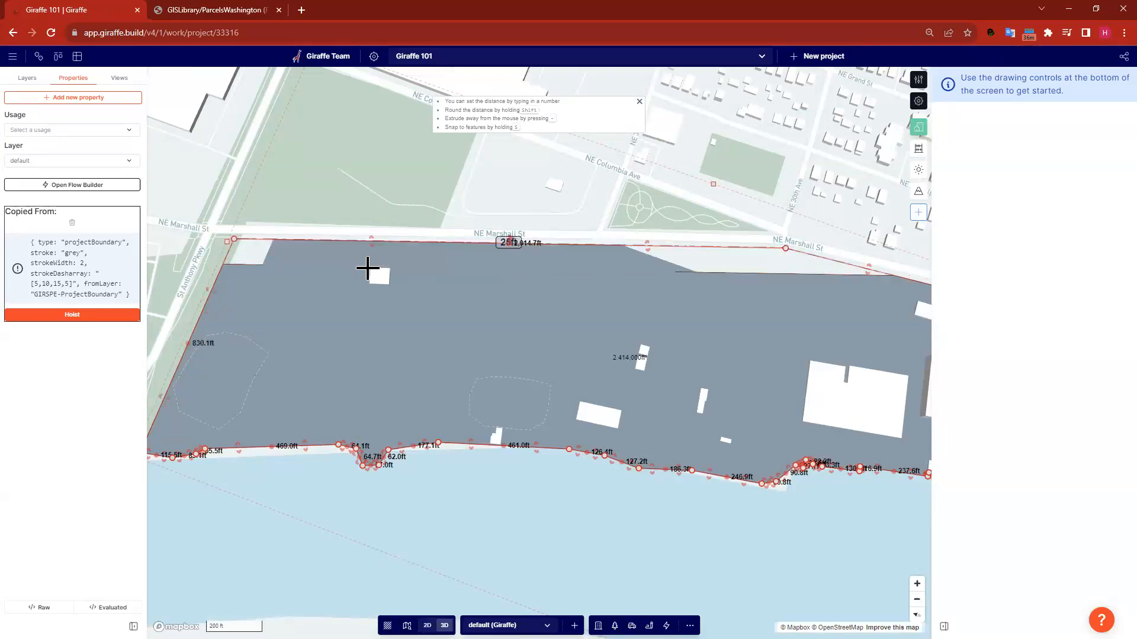
key(Return)
click(883, 284)
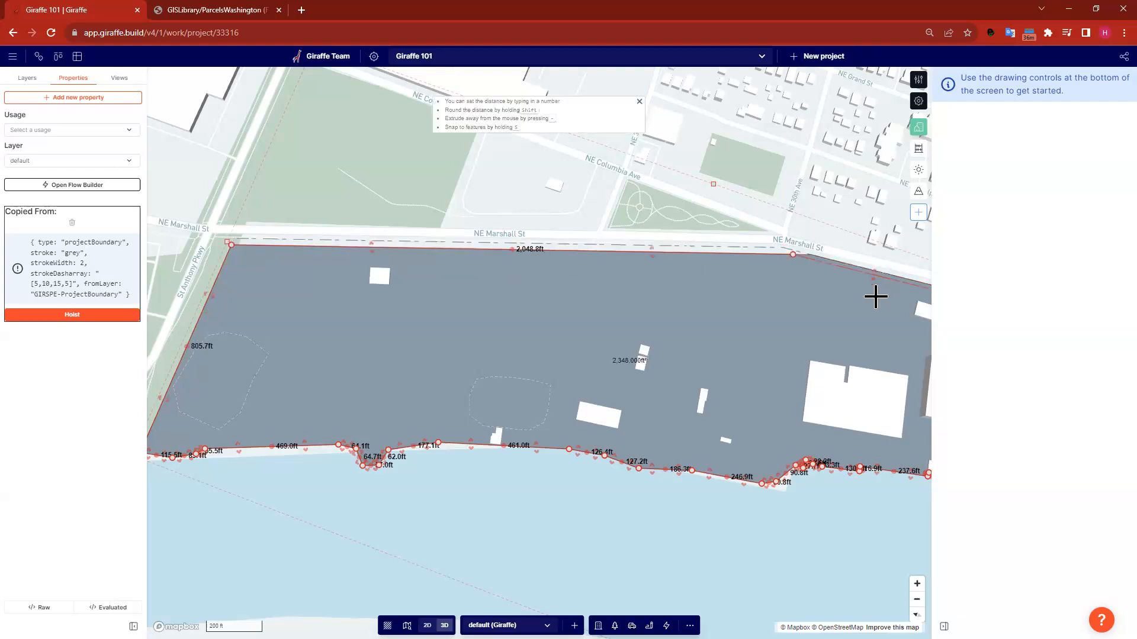
click(876, 296)
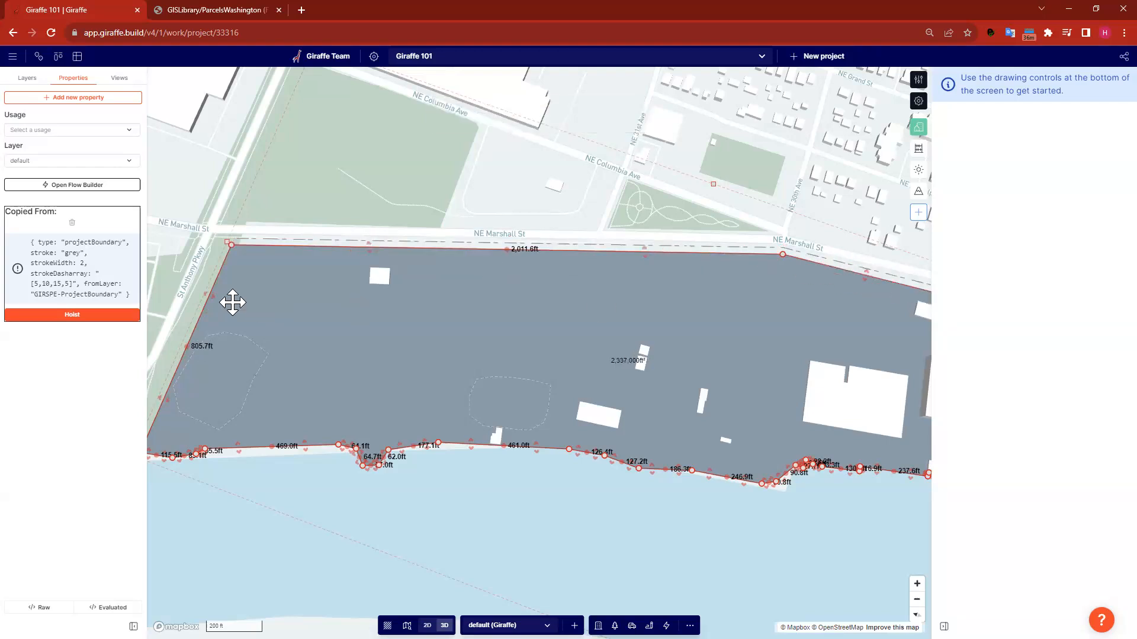
- Offset the boundary polygon's west and east side edges inward 10 ft, removing the leftover vertex at the northeast corner
click(217, 298)
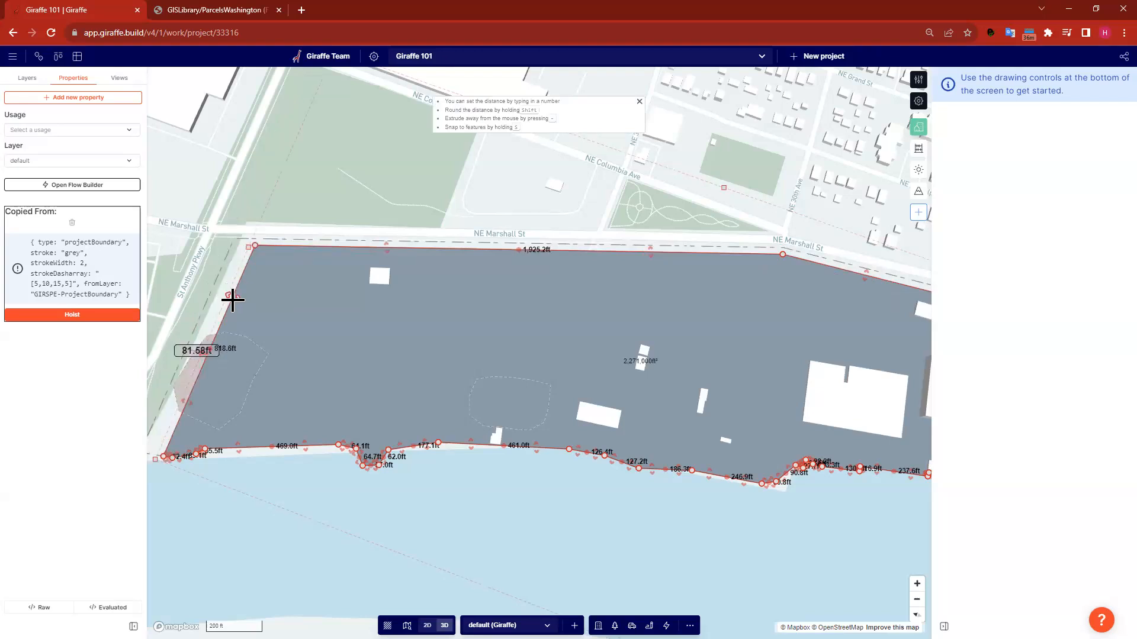
click(209, 305)
scroll(232, 309, down, 4)
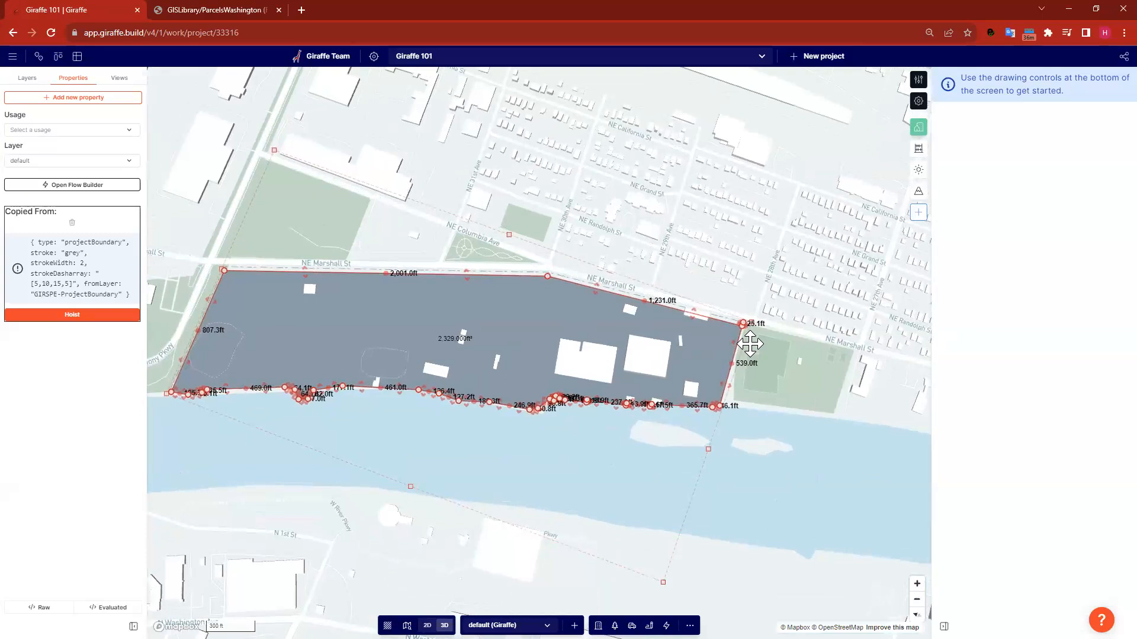
scroll(742, 325, up, 5)
click(823, 310)
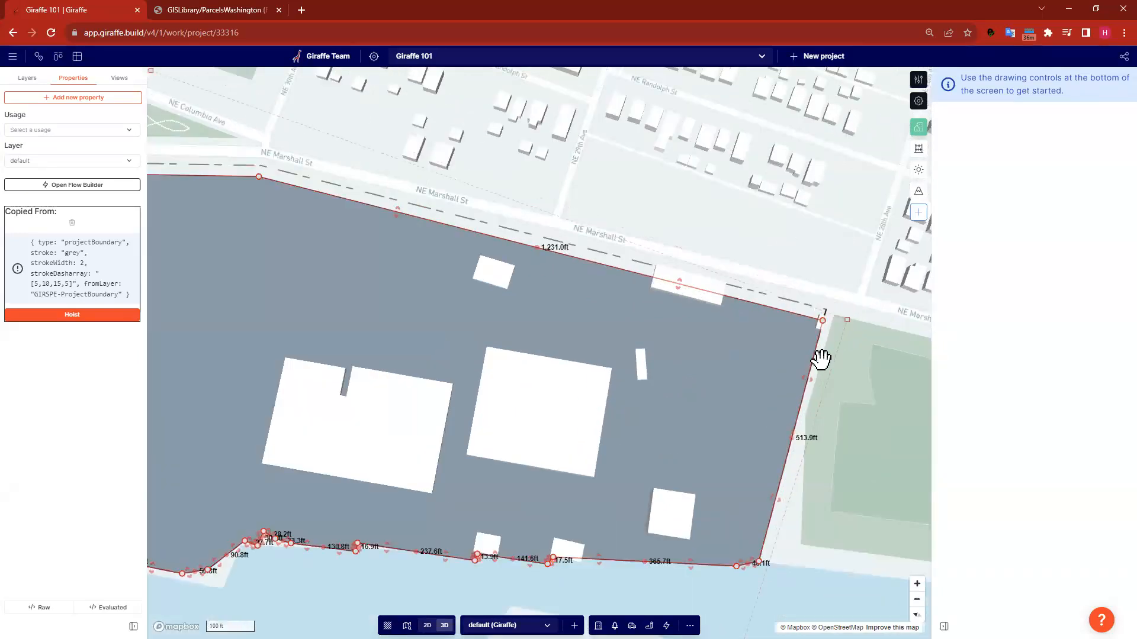
text(10)
key(Return)
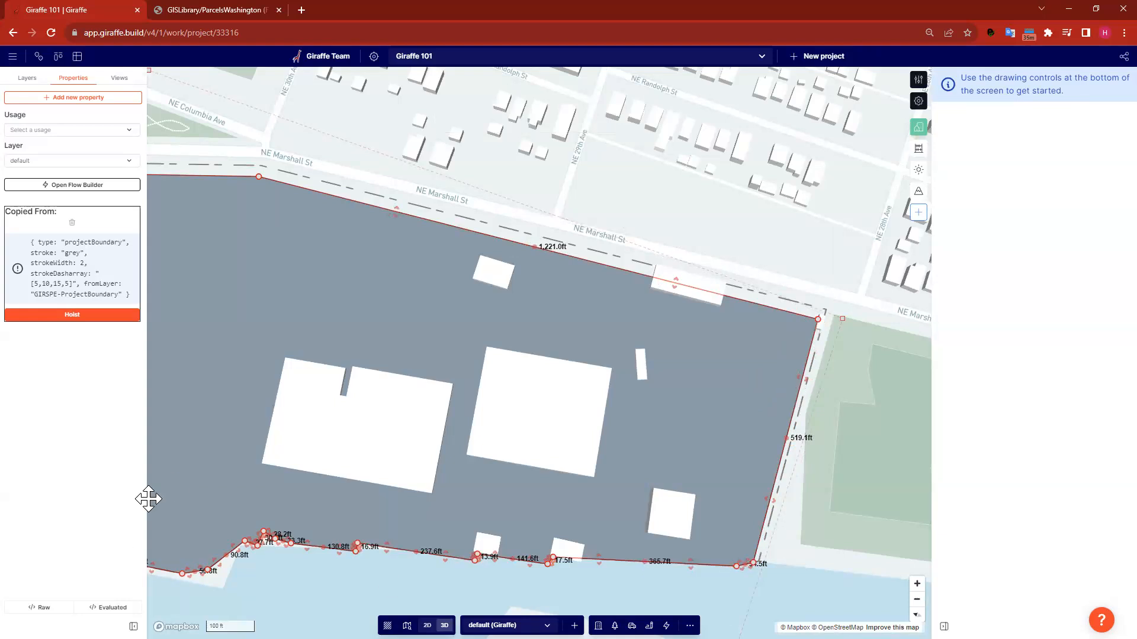
- Assign the Region usage to the set-back boundary polygon
scroll(858, 551, down, 3)
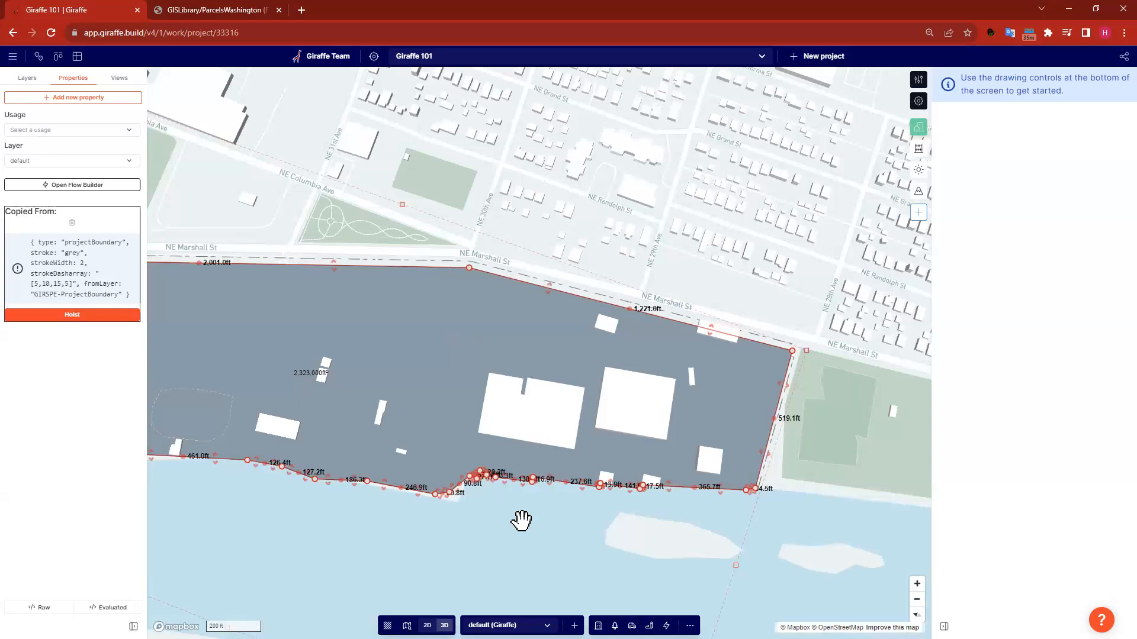
scroll(738, 389, down, 3)
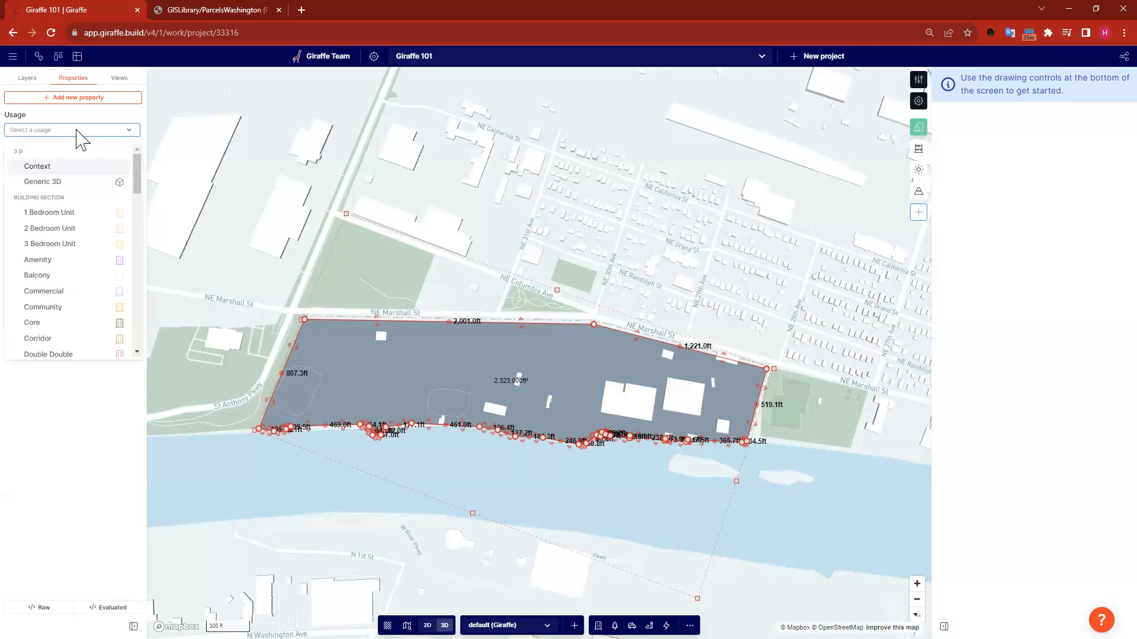
text(regio)
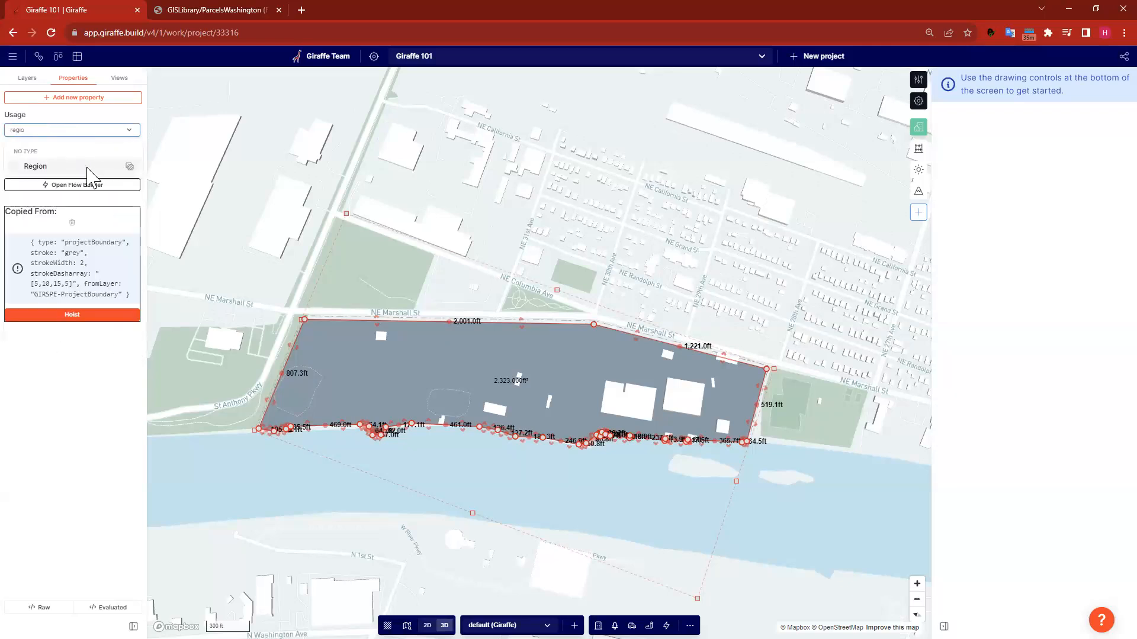
click(87, 168)
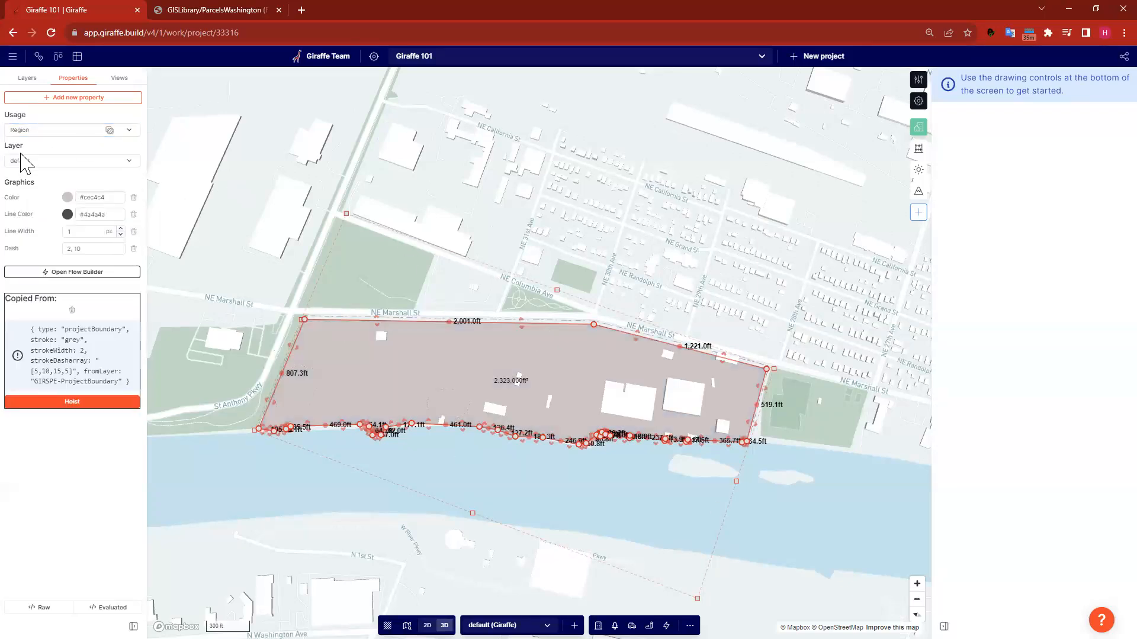
- Add the Fill Opacity property to the boundary region and set it to 0.1
click(83, 99)
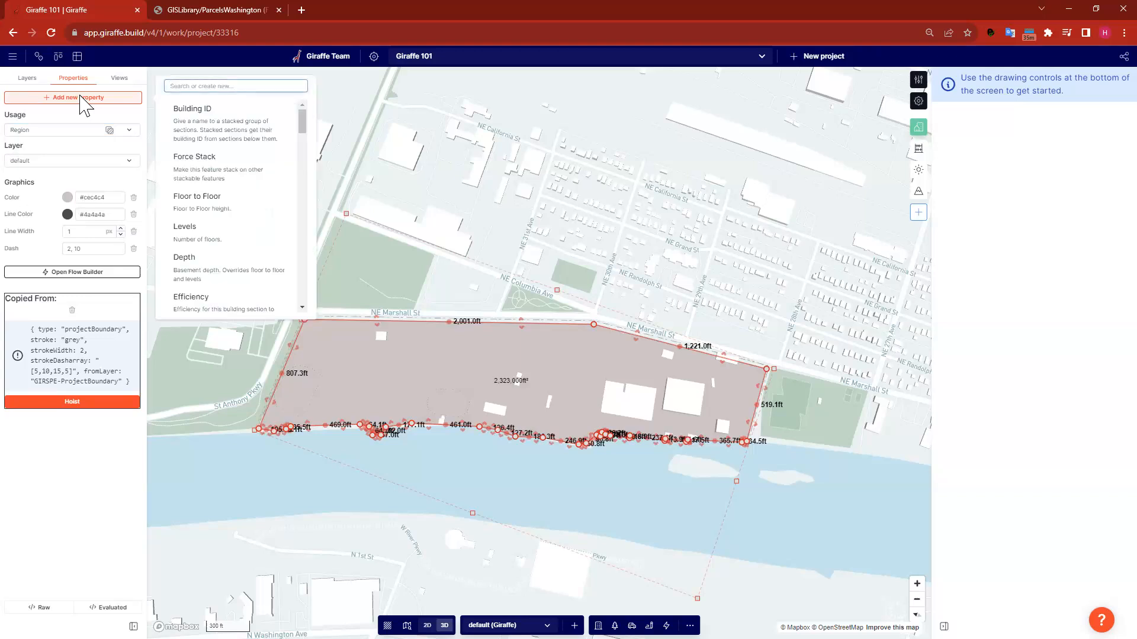
text(opa)
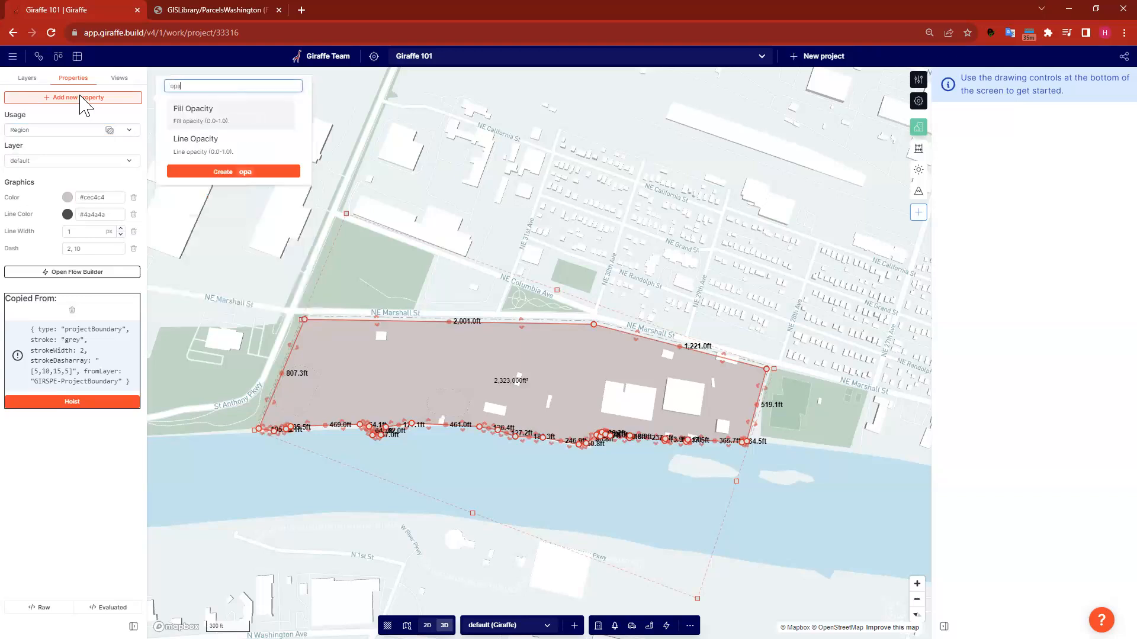
click(246, 117)
click(86, 217)
click(87, 215)
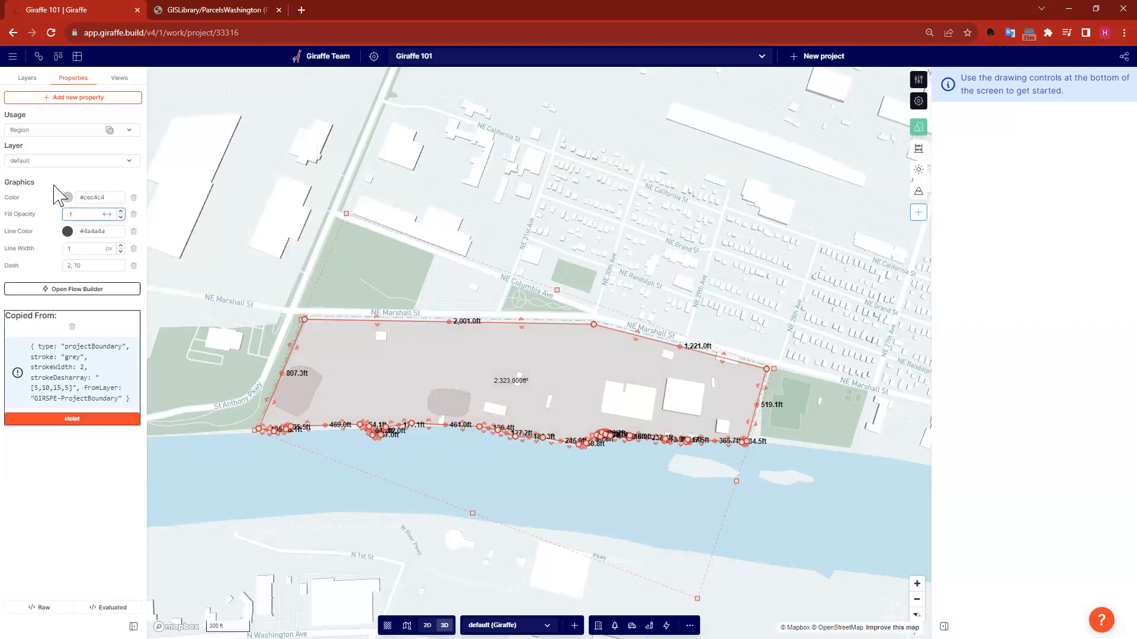
key(Return)
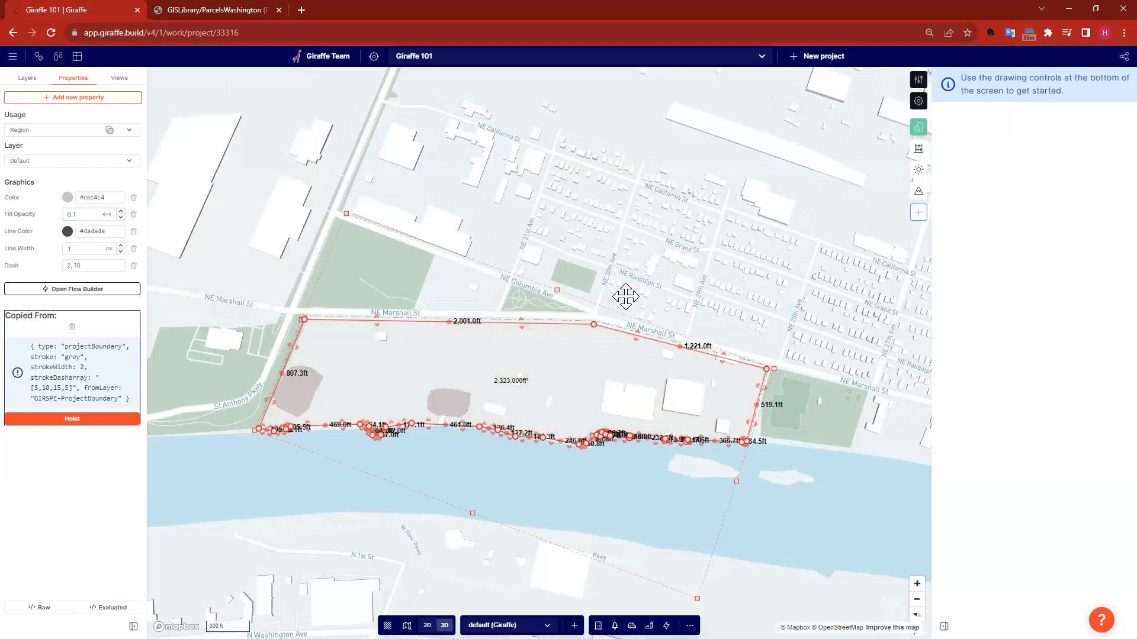
- Try selecting the set-back boundary region and both pond regions together on the map
click(498, 245)
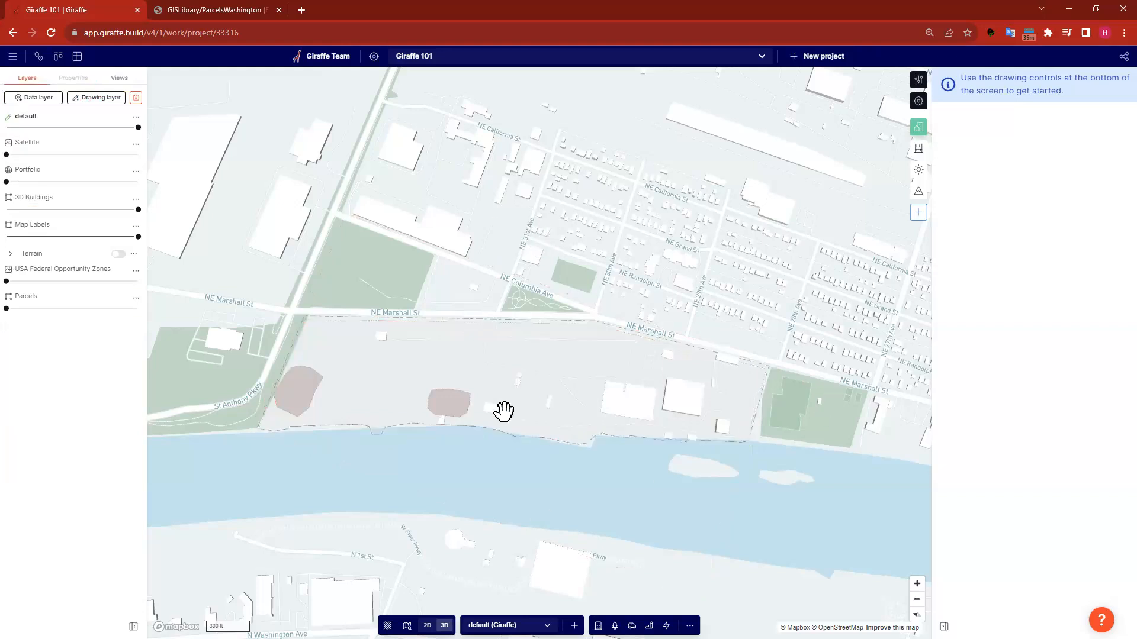
click(385, 350)
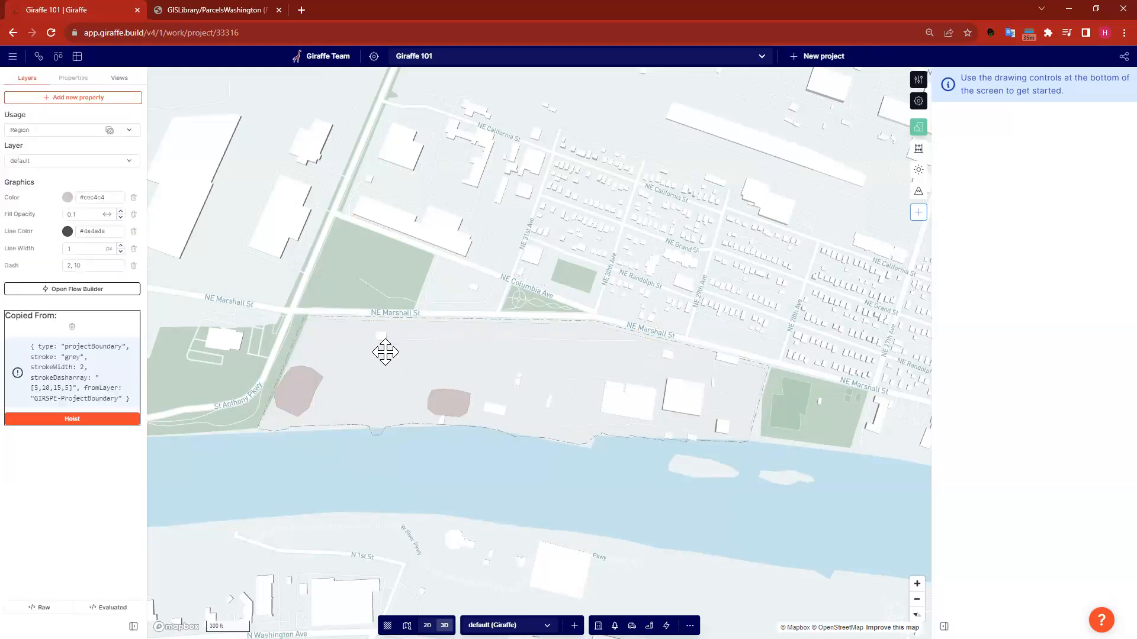
click(305, 384)
click(301, 382)
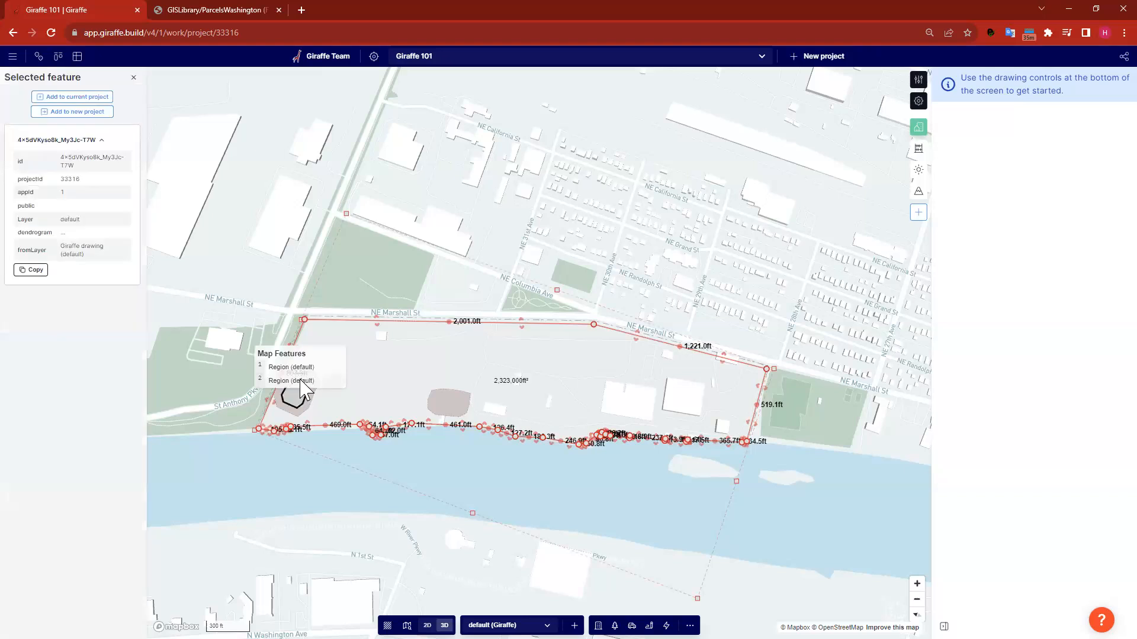
scroll(302, 377, down, 3)
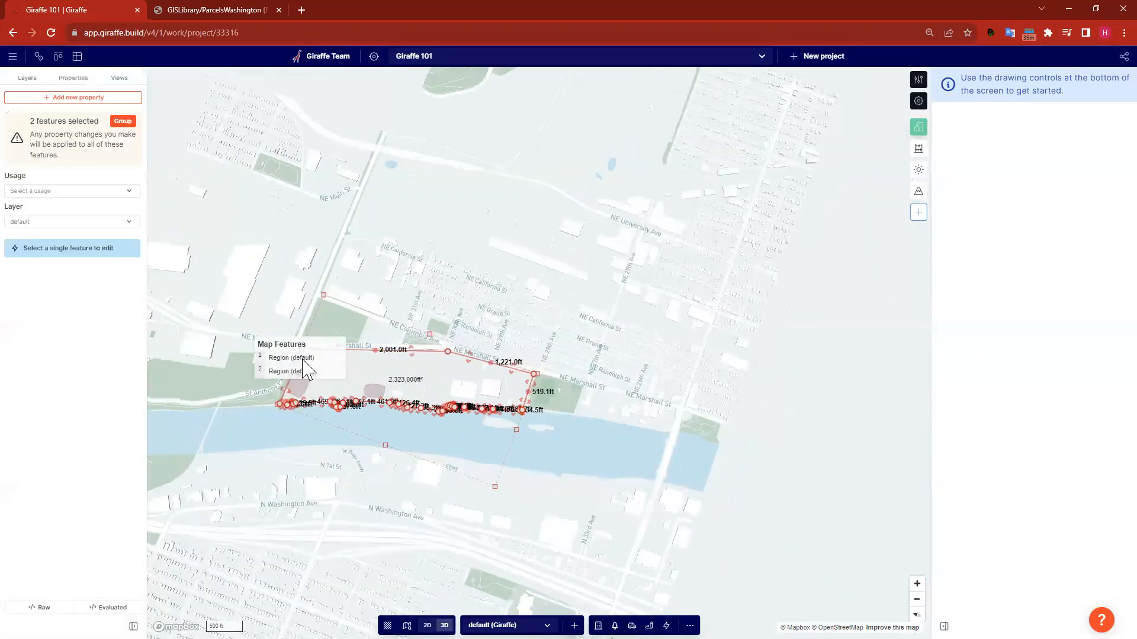
click(414, 426)
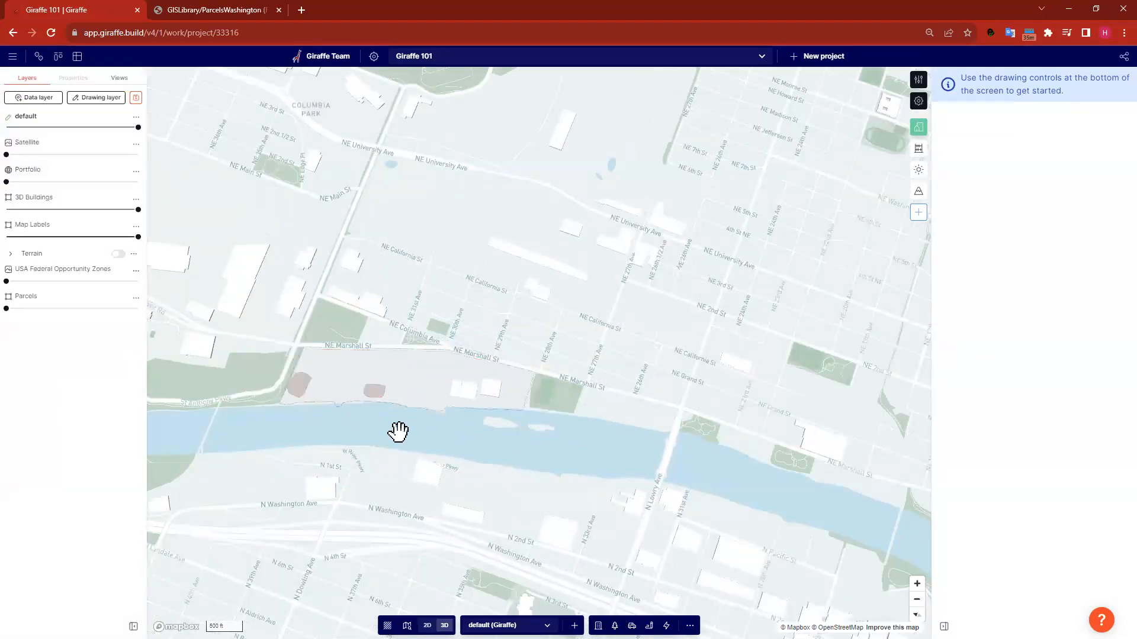
shift+drag(414, 431, 280, 374)
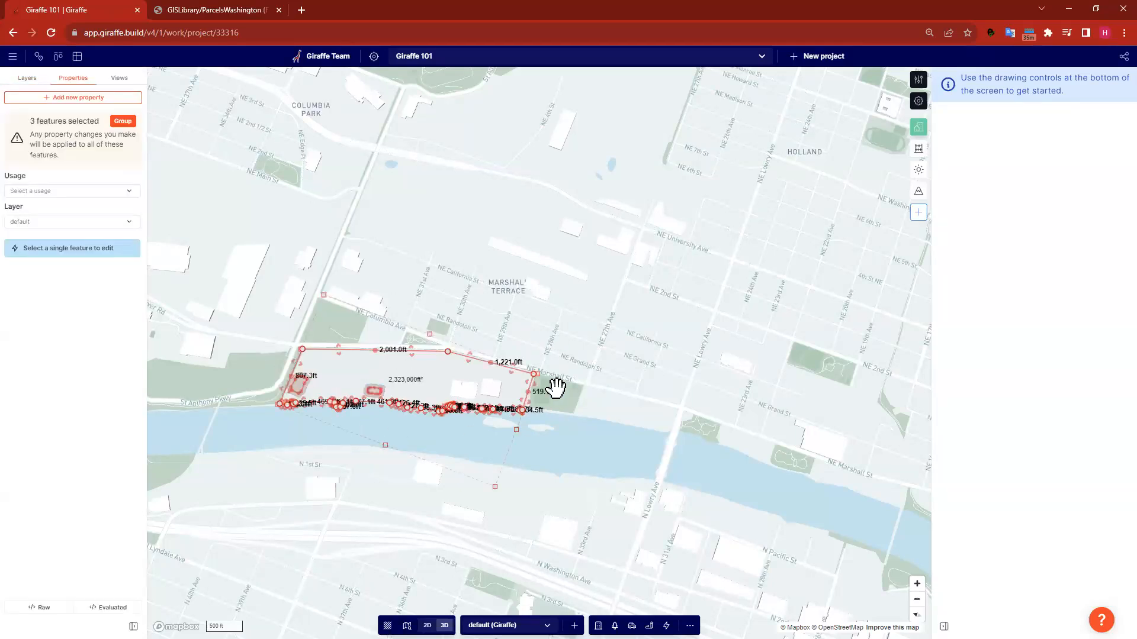
- Clear the selection and create a new drawing layer named Setbacks
click(467, 416)
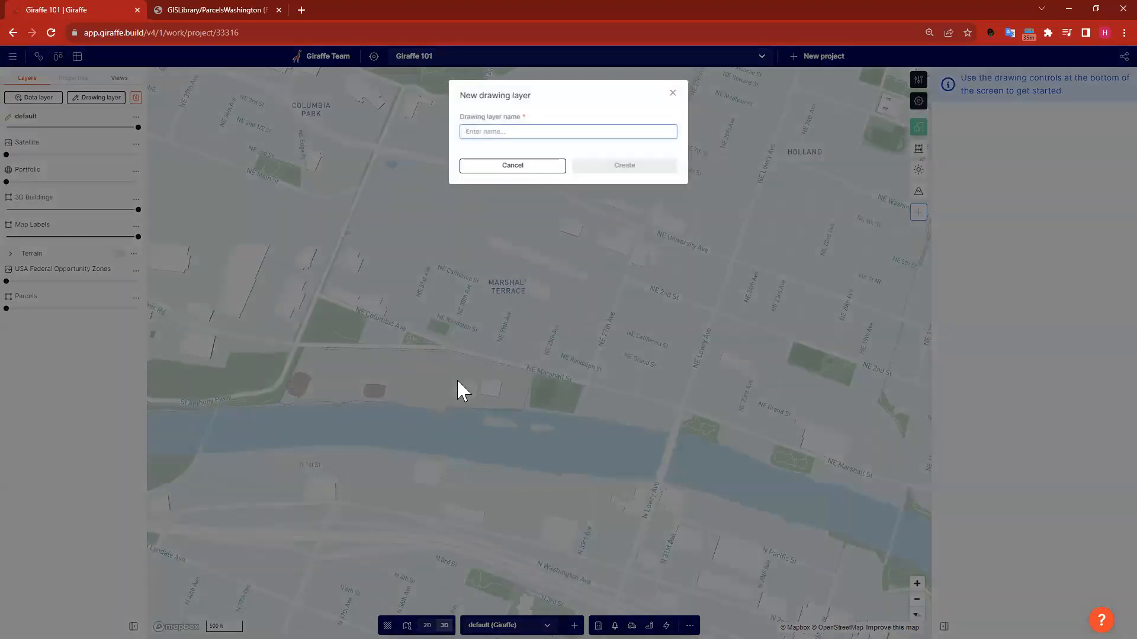
text(Setbacks)
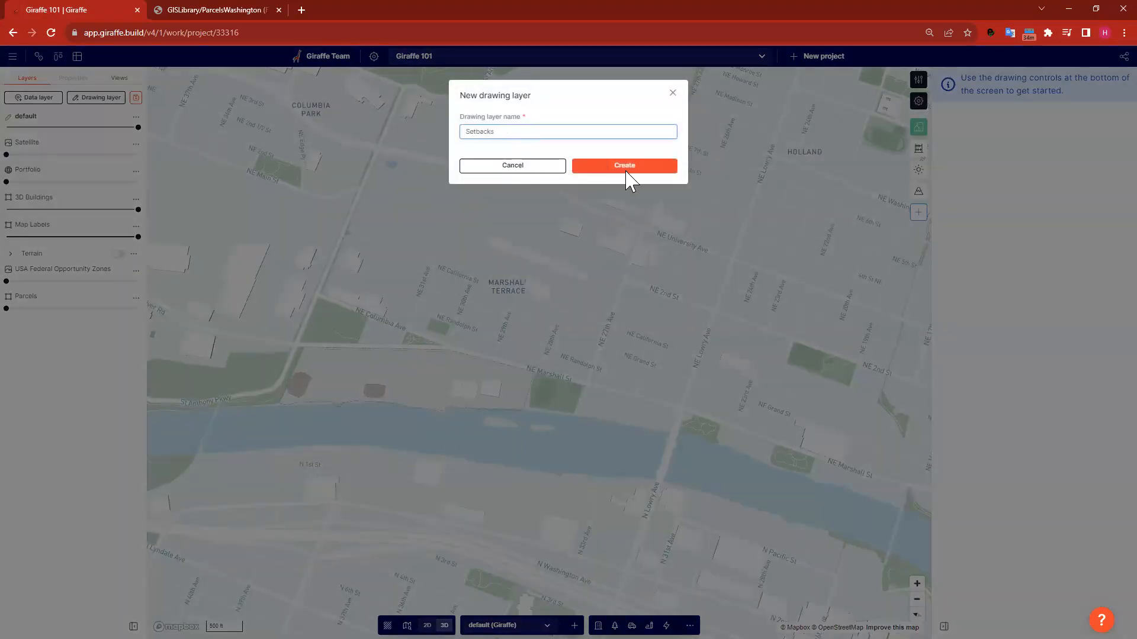
click(626, 168)
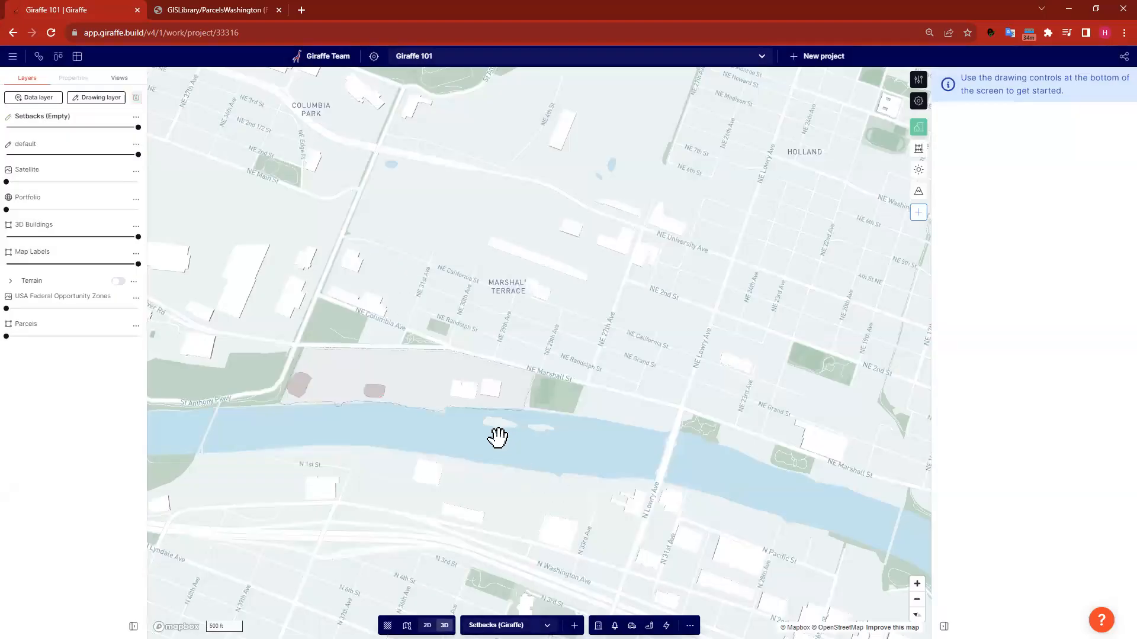
- Move the boundary region and both pond regions from the default layer to the Setbacks layer
shift+drag(488, 436, 282, 329)
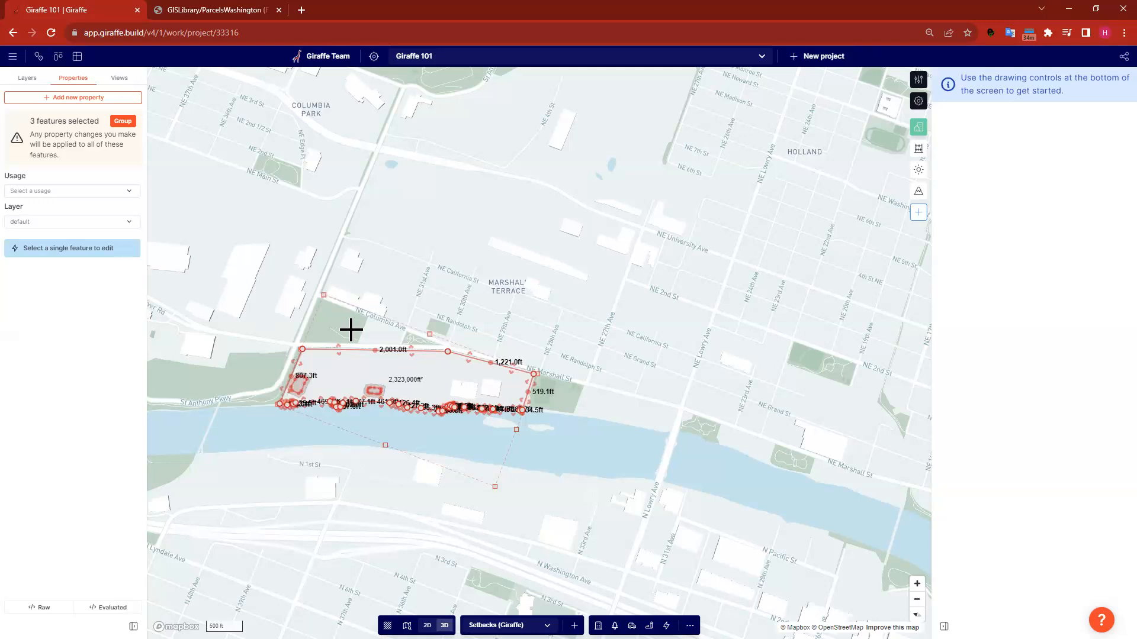
click(60, 191)
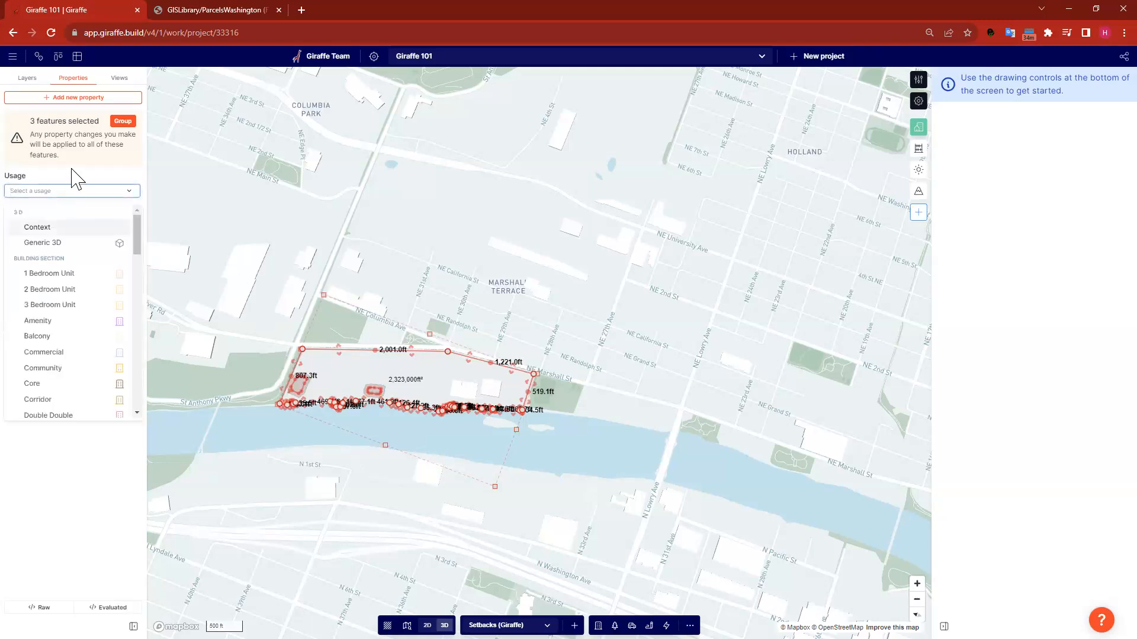
click(72, 169)
click(32, 225)
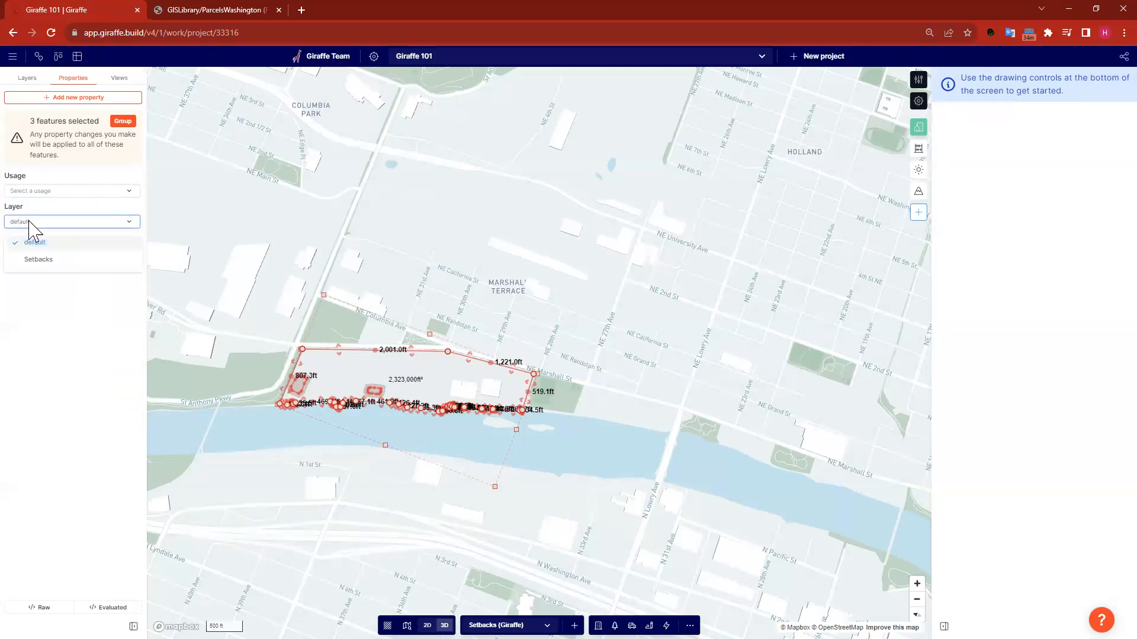
click(63, 268)
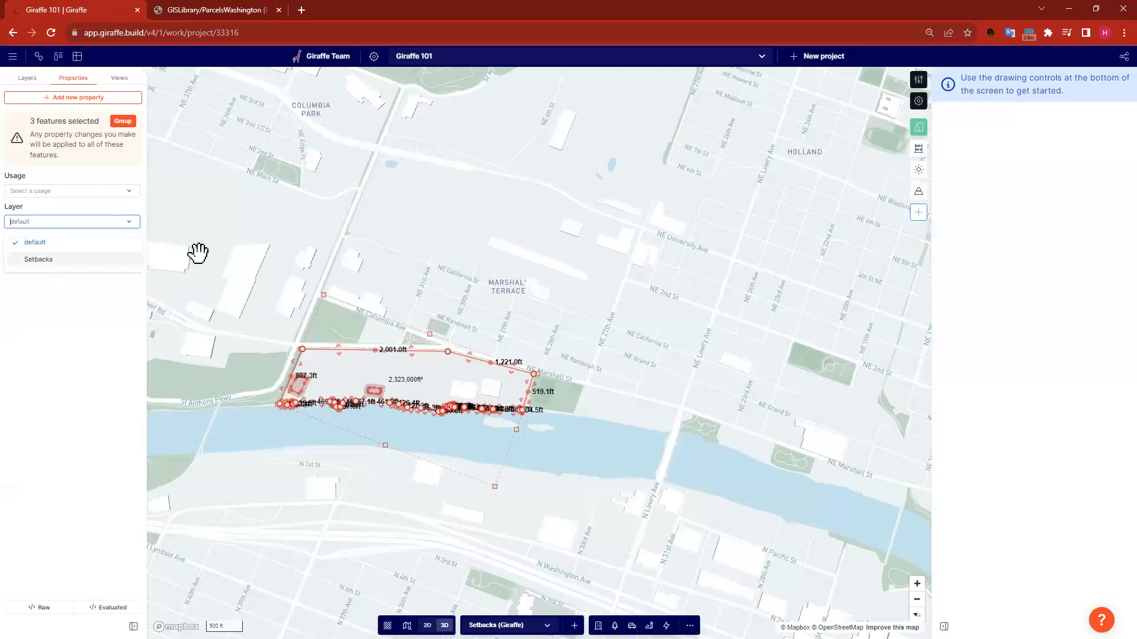
- Lock the Setbacks layer and place it below the default layer in the layer order
click(26, 78)
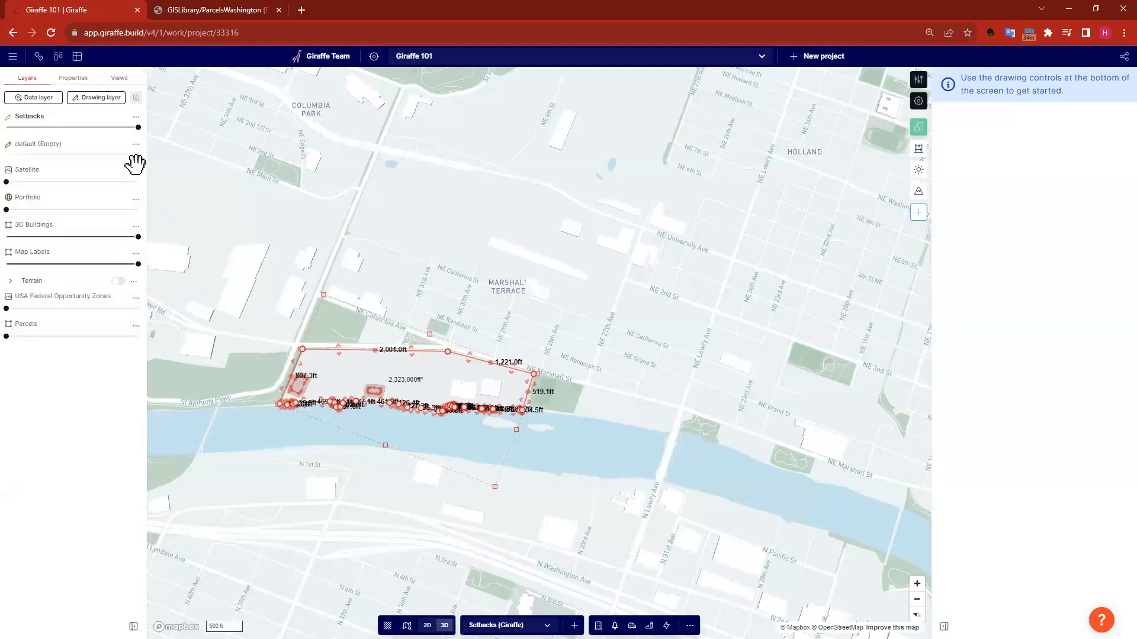
click(136, 116)
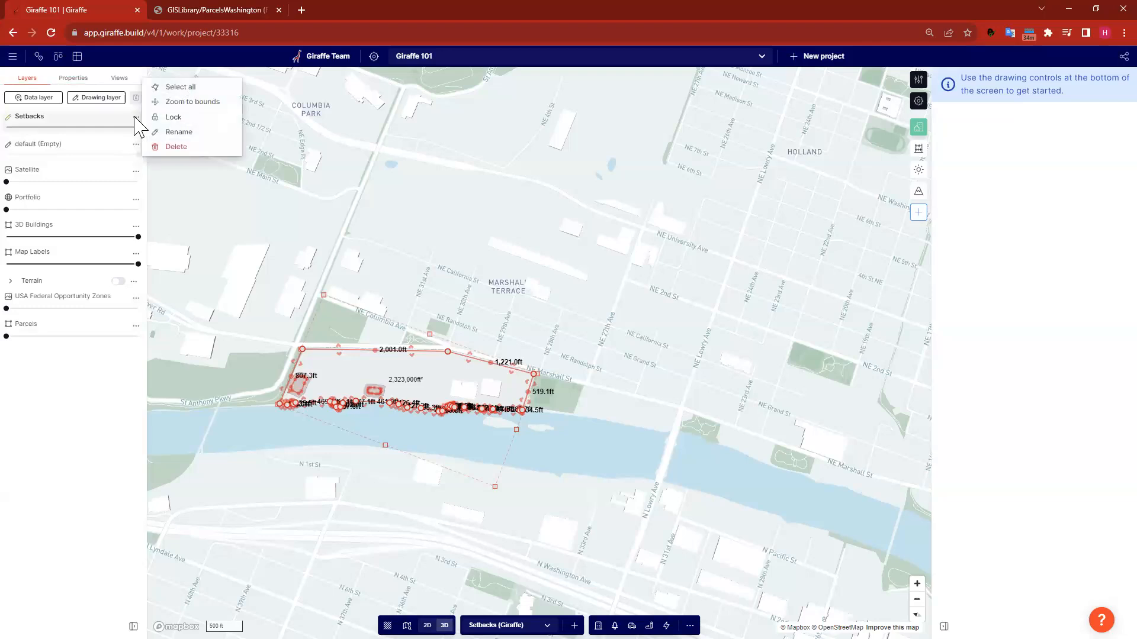
click(173, 117)
drag(42, 122, 63, 137)
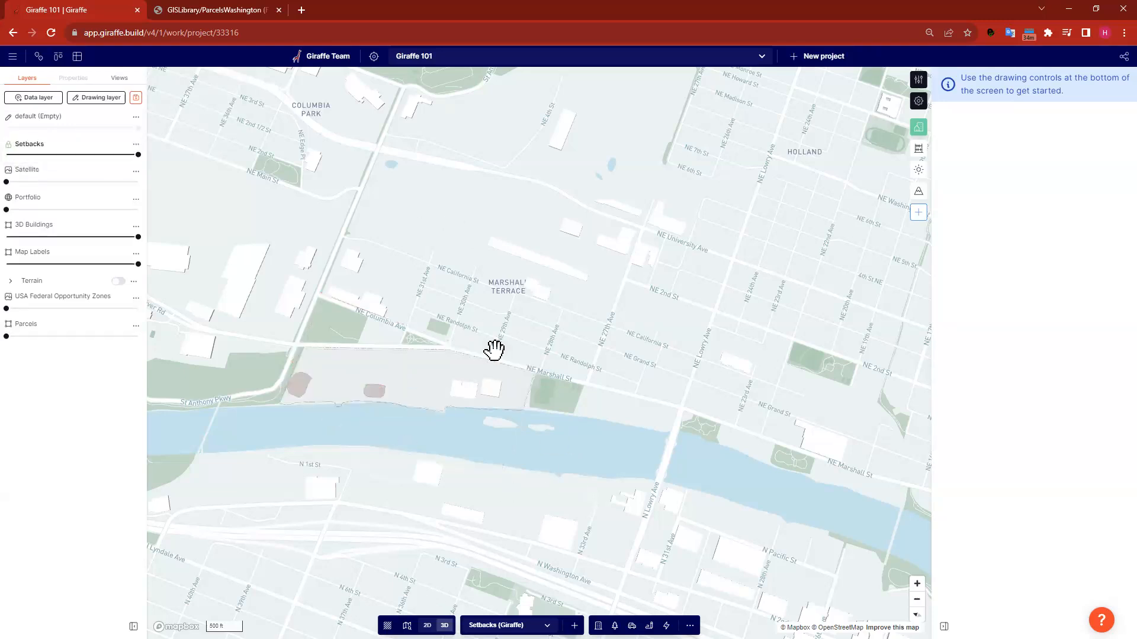
- Add a Geometry filter set to exclude to the 3D Buildings layer and start drawing its boundary
drag(358, 366, 391, 345)
scroll(391, 345, up, 5)
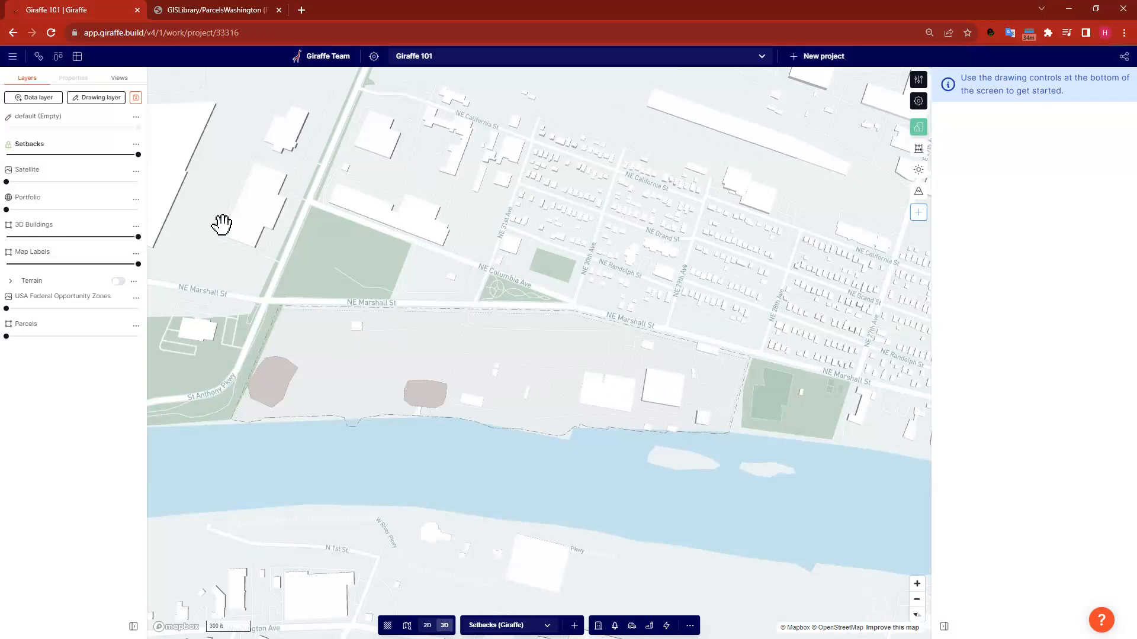
click(136, 227)
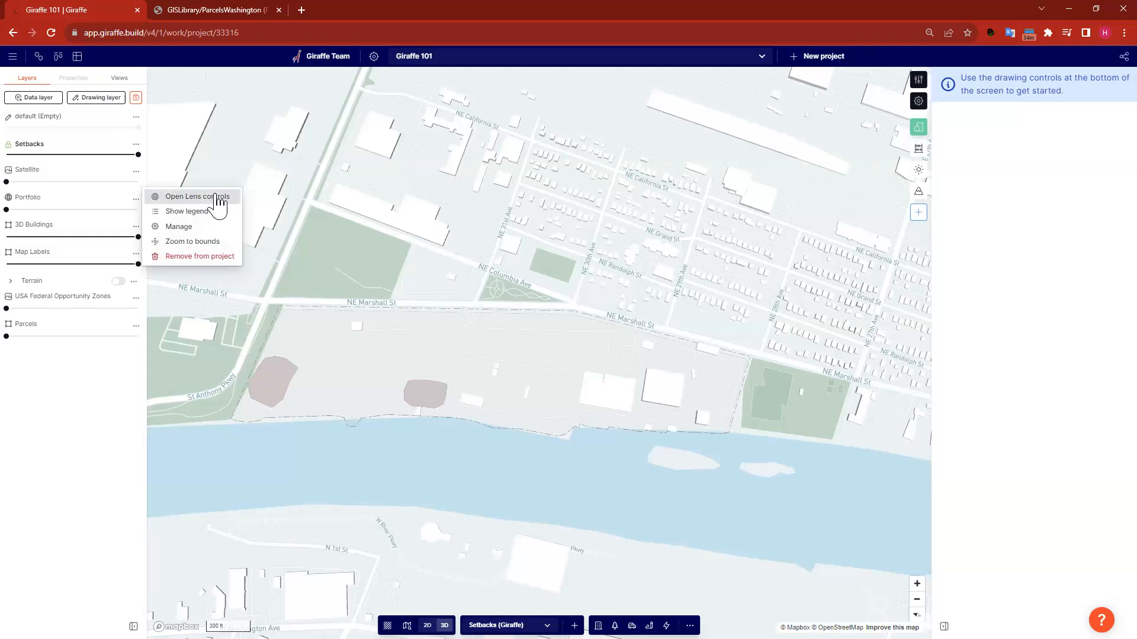
click(217, 198)
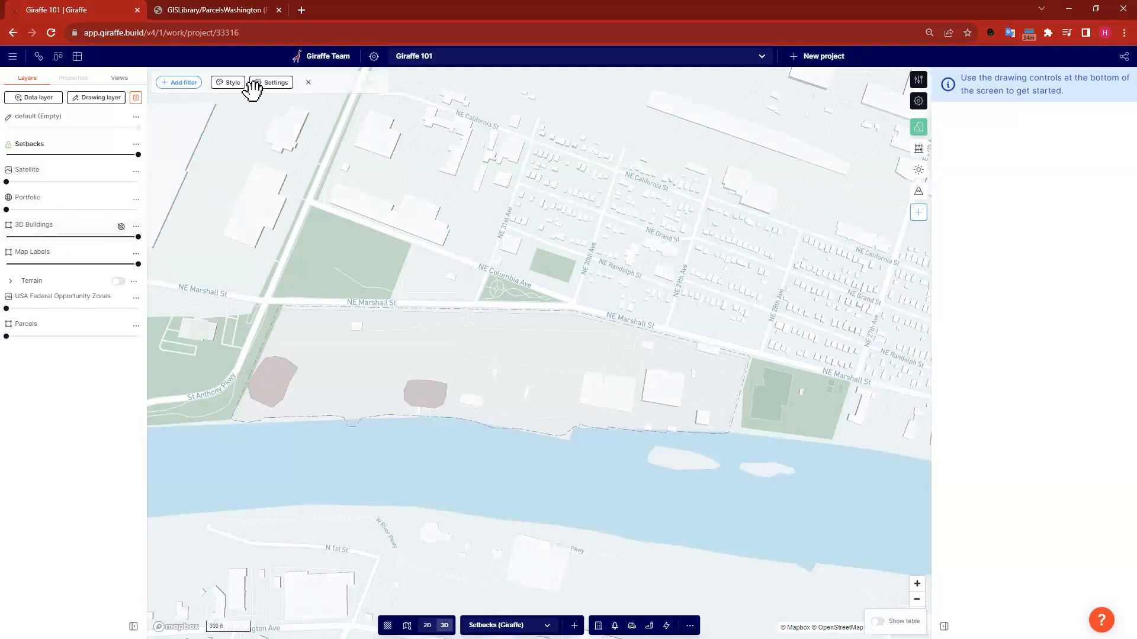
click(185, 84)
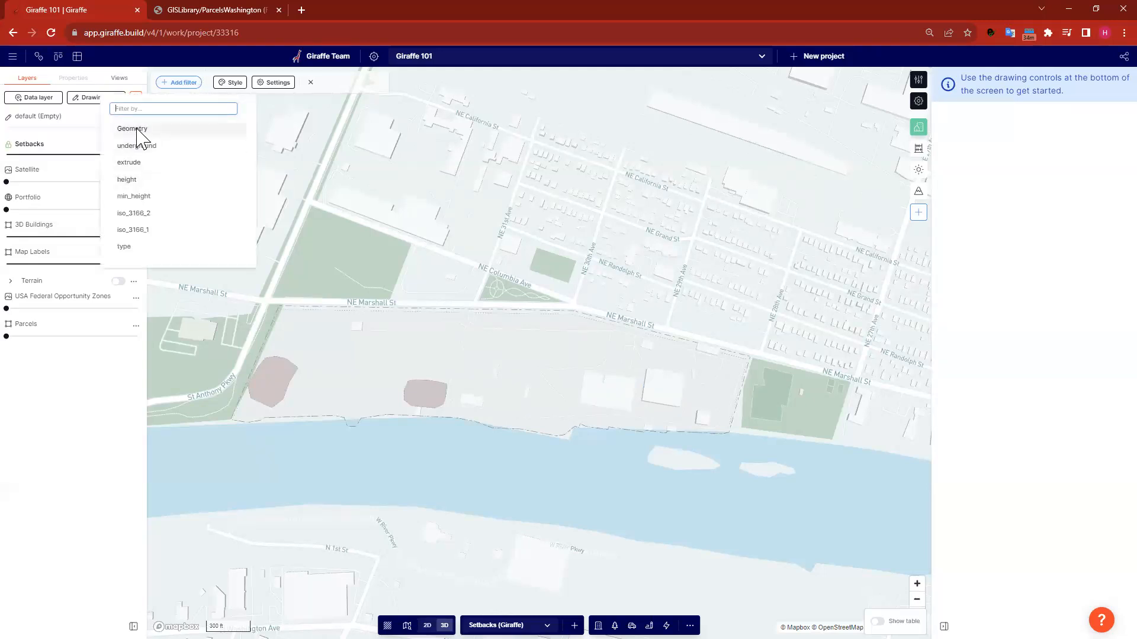
key(Return)
click(177, 153)
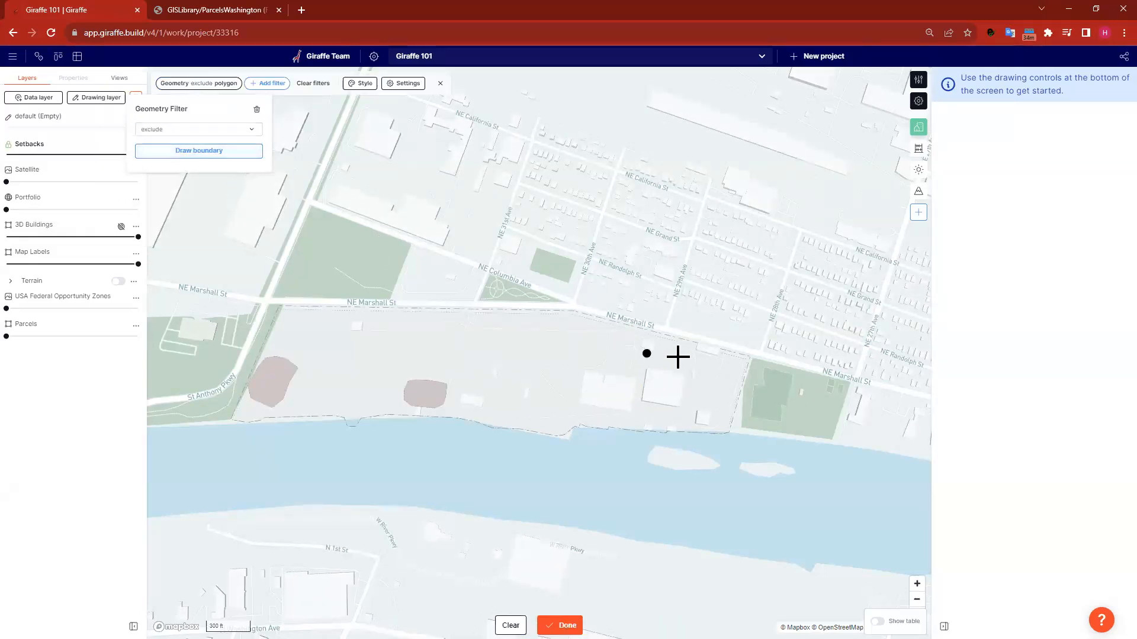
- Draw a six-cornered filter boundary of about 2,898,000 ft² around the riverside site, apply it, and close the lens controls
click(749, 352)
click(569, 302)
click(265, 294)
click(210, 423)
click(582, 439)
click(726, 434)
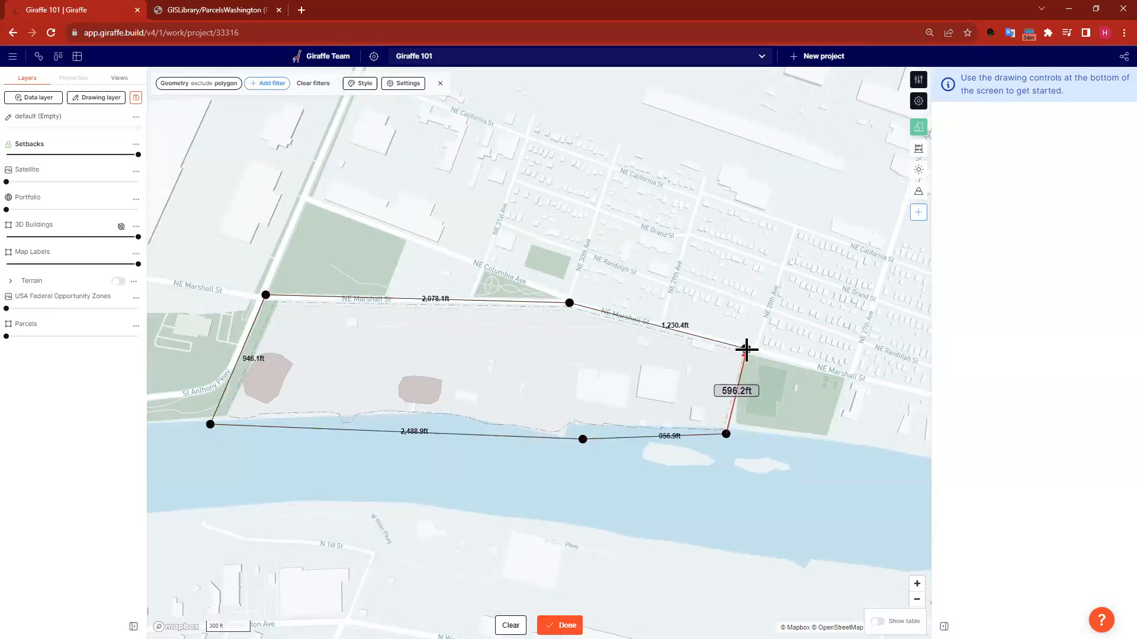
click(745, 349)
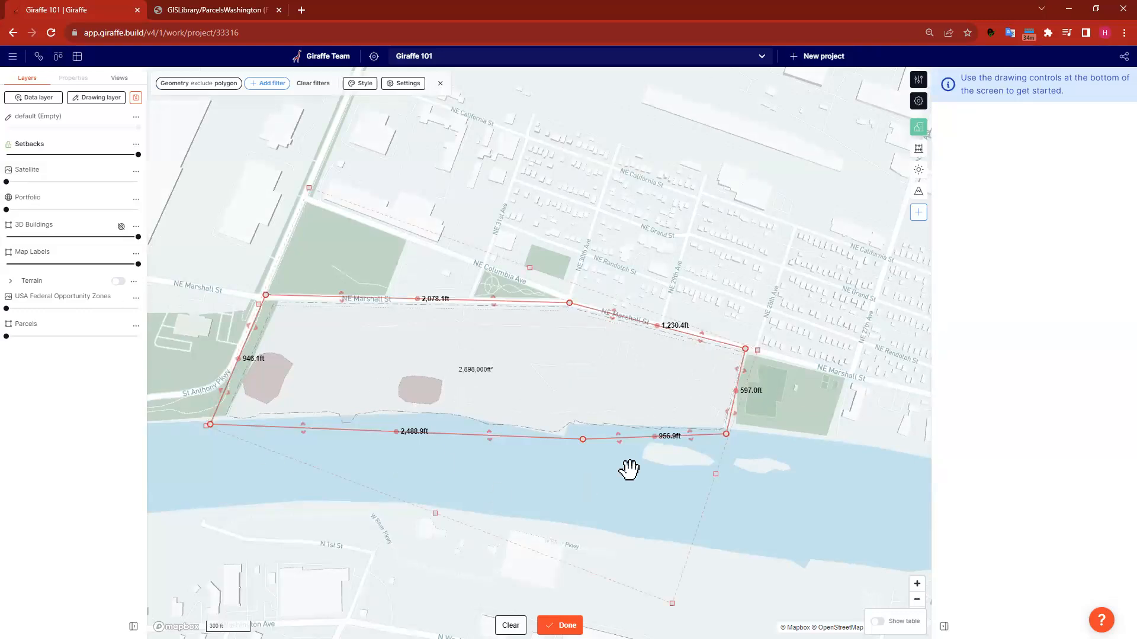
click(566, 626)
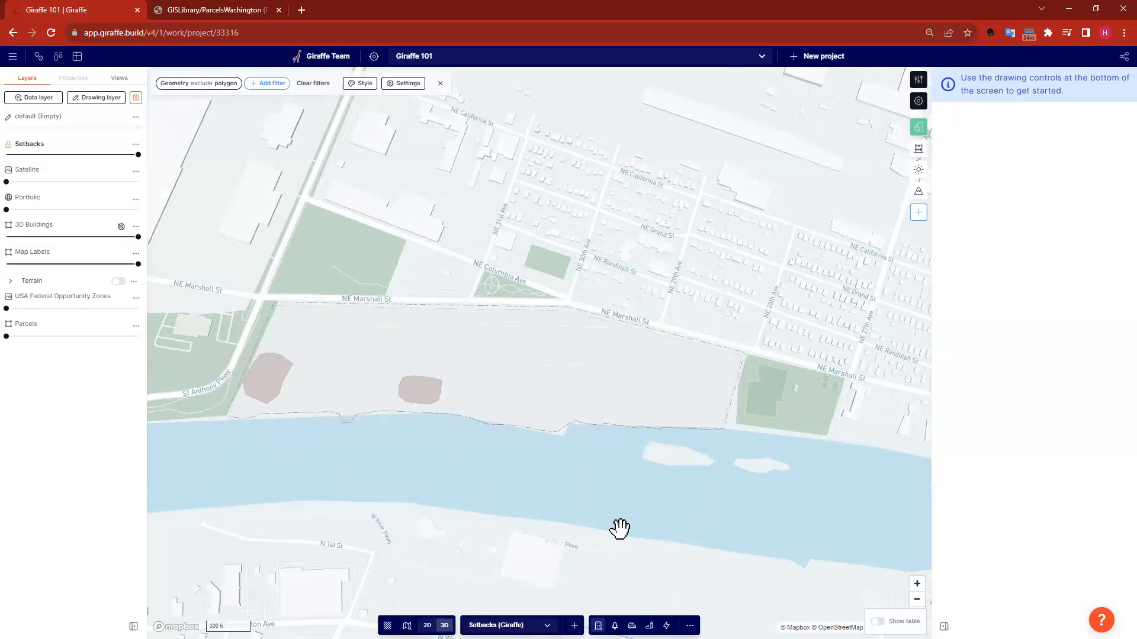
mouse_move(503, 497)
right_down()
mouse_move(533, 456)
mouse_move(586, 472)
mouse_move(511, 499)
right_up()
drag(513, 193, 431, 203)
click(440, 83)
- Draw a 300 ft by 75 ft rectangle inside the site's northwest corner, running along NE Marshall St
right_drag(301, 393, 346, 395)
drag(343, 330, 434, 267)
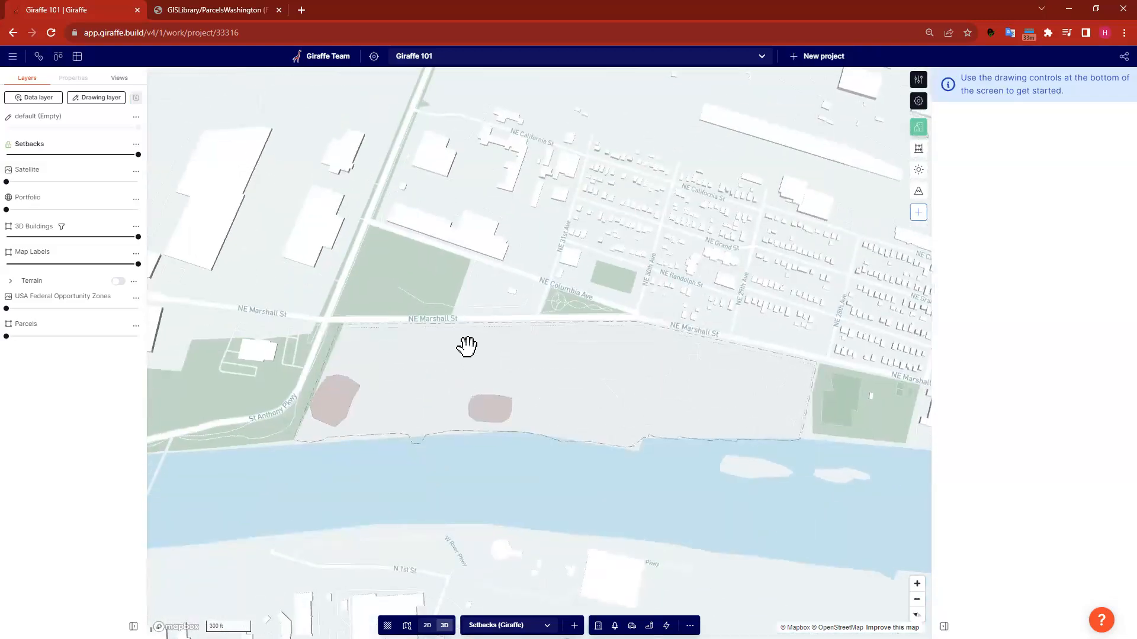
scroll(467, 346, up, 3)
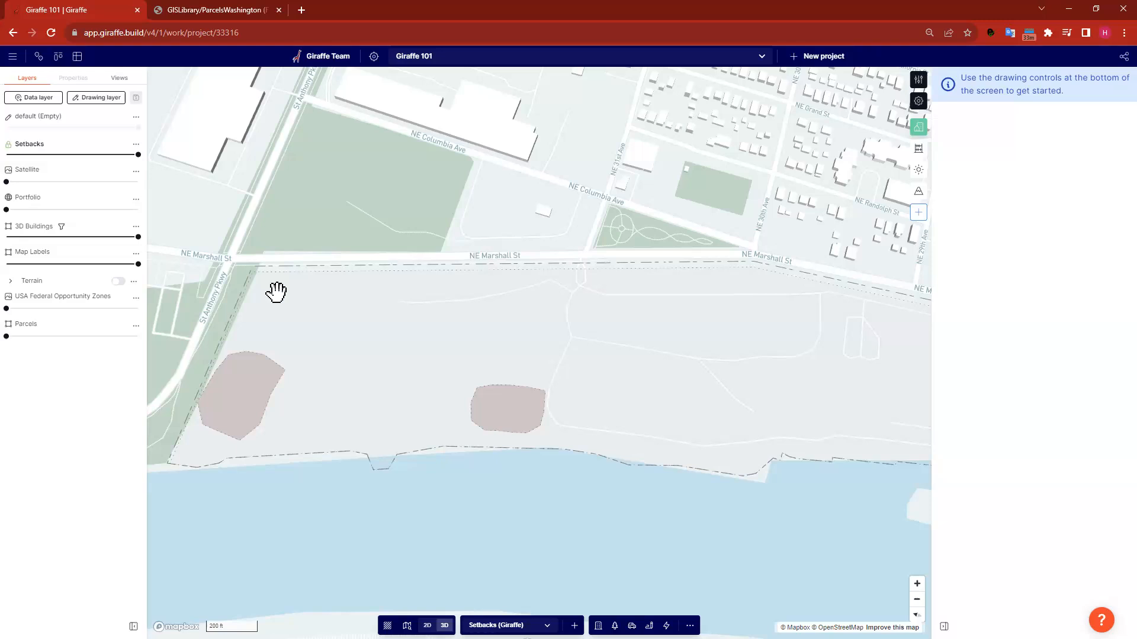
key(r)
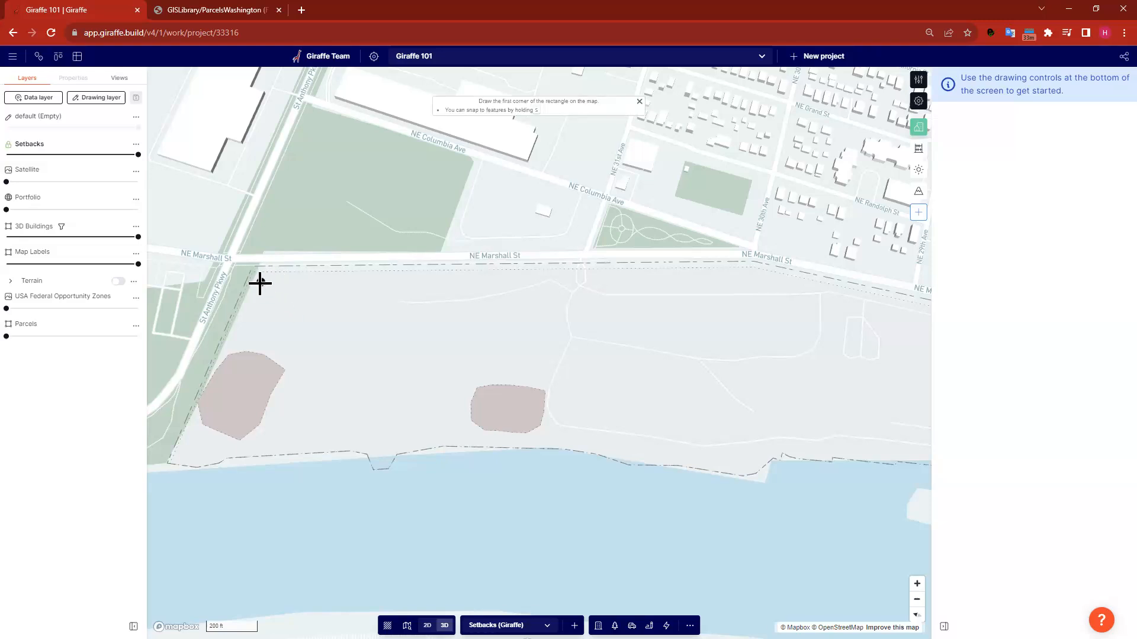
scroll(260, 284, up, 3)
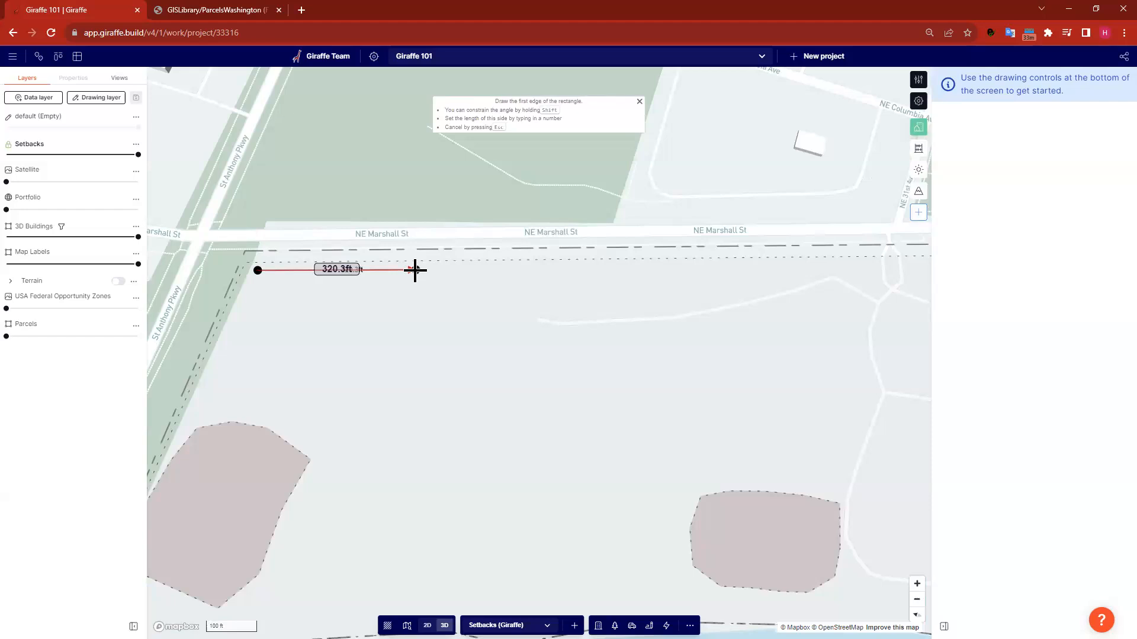
text(300)
key(Return)
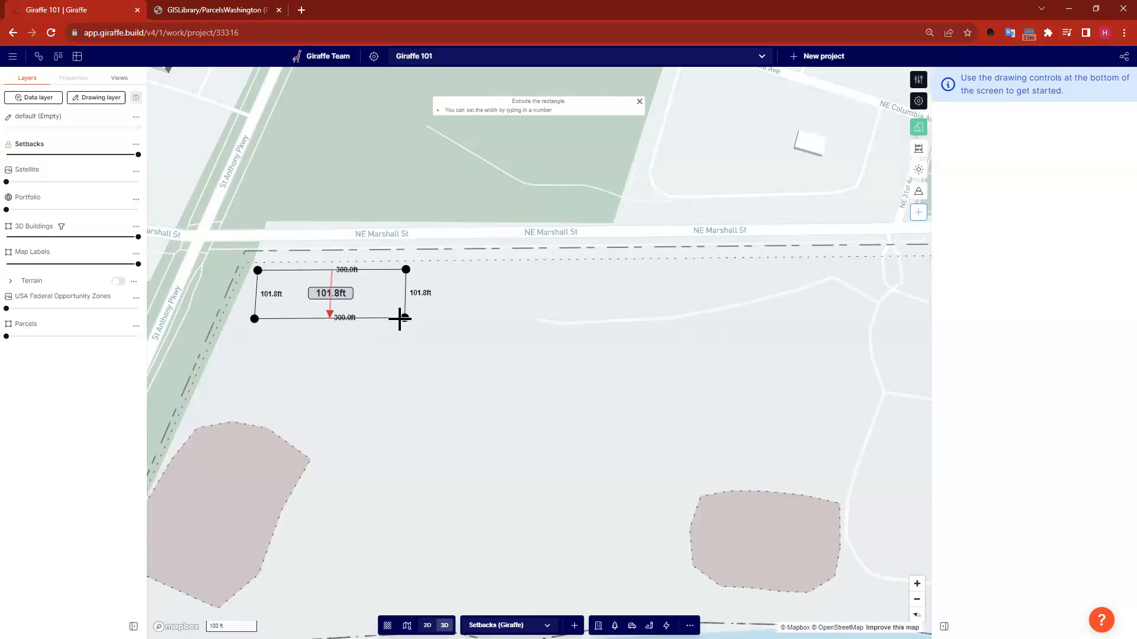
text(75)
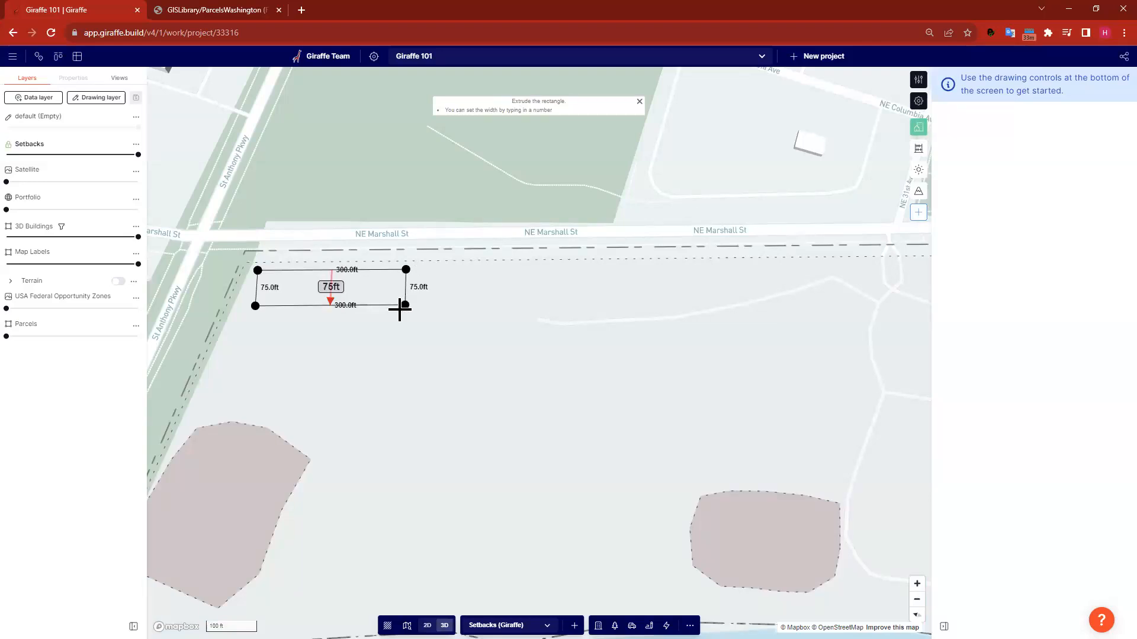
key(Return)
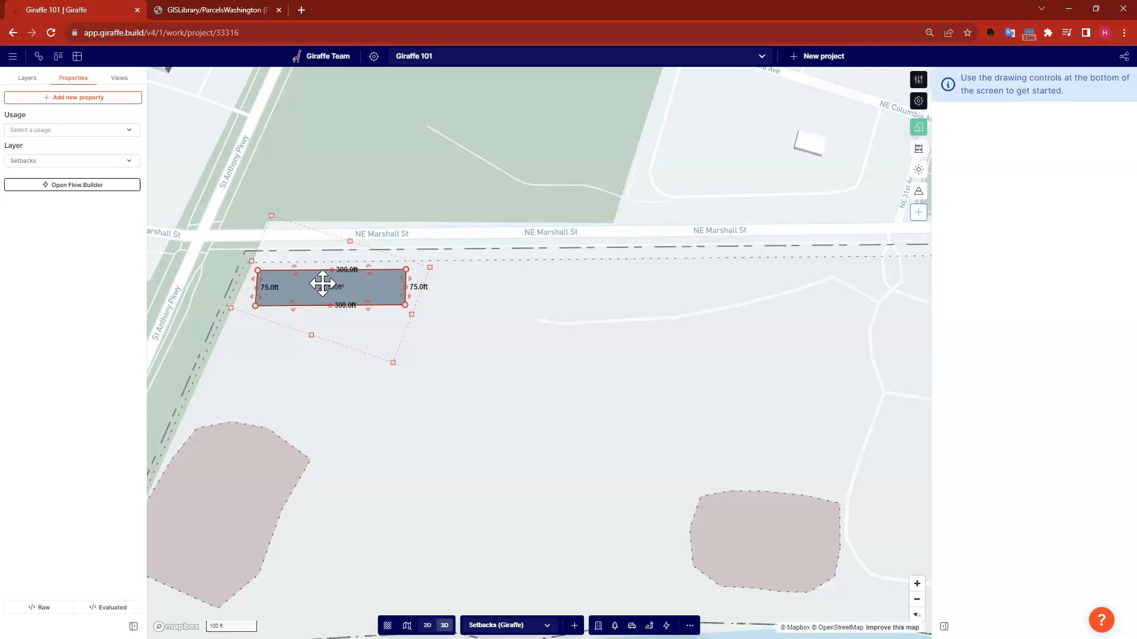
click(461, 341)
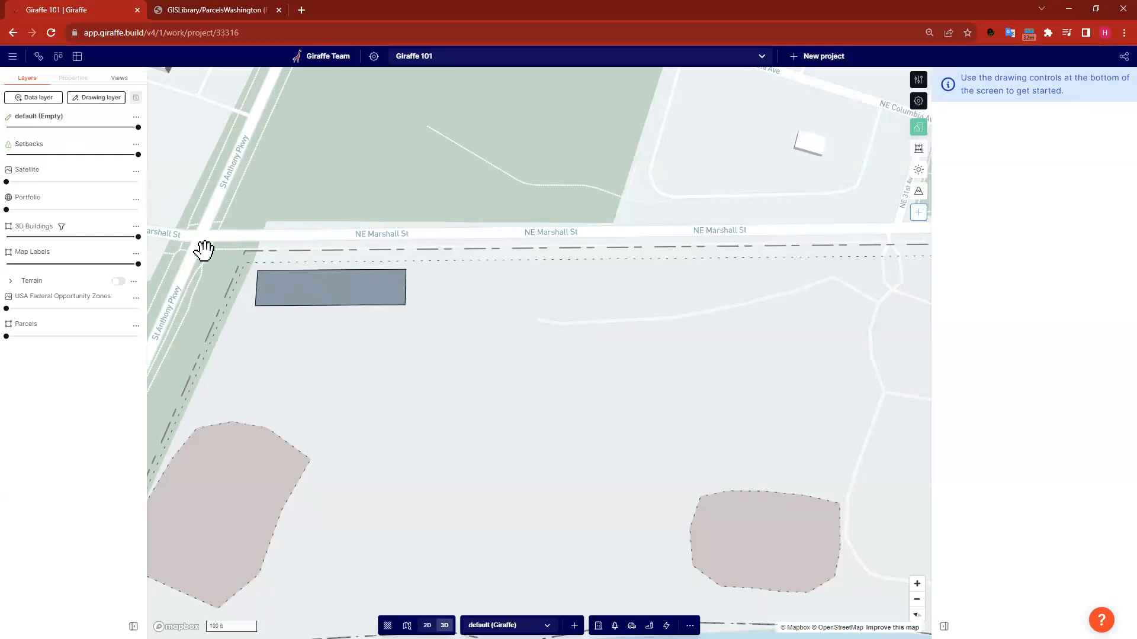
click(136, 144)
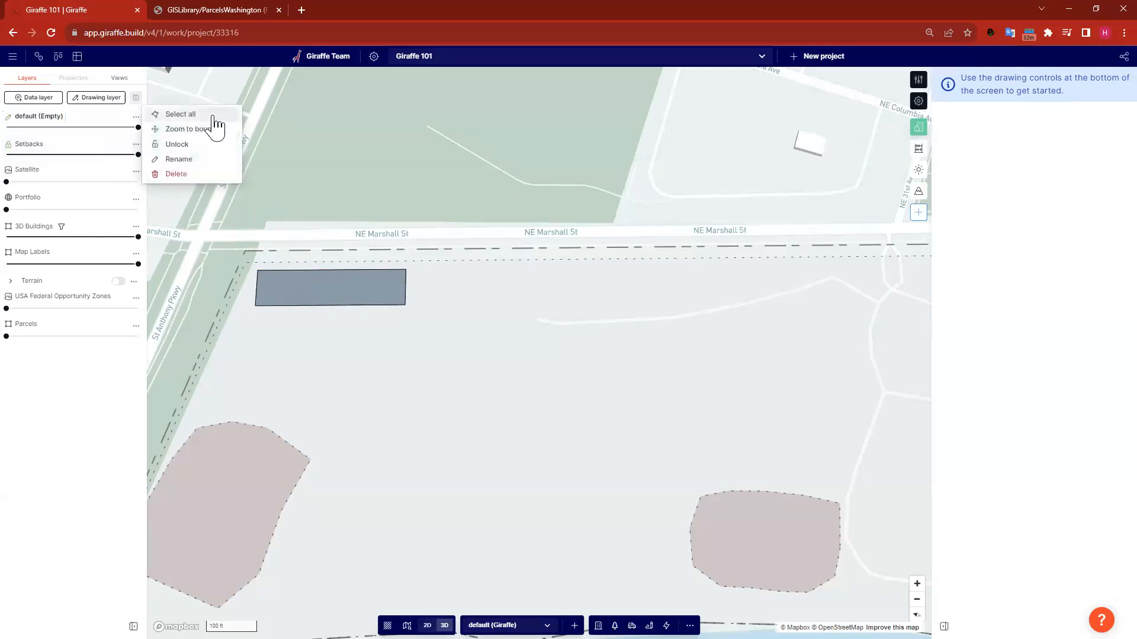
click(172, 115)
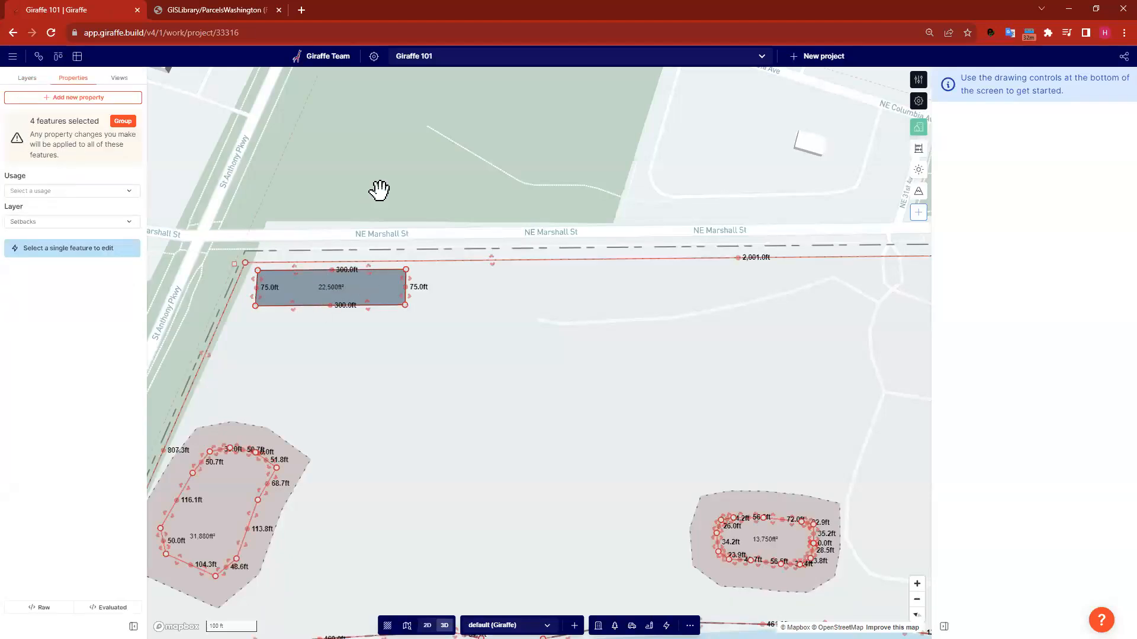
click(343, 287)
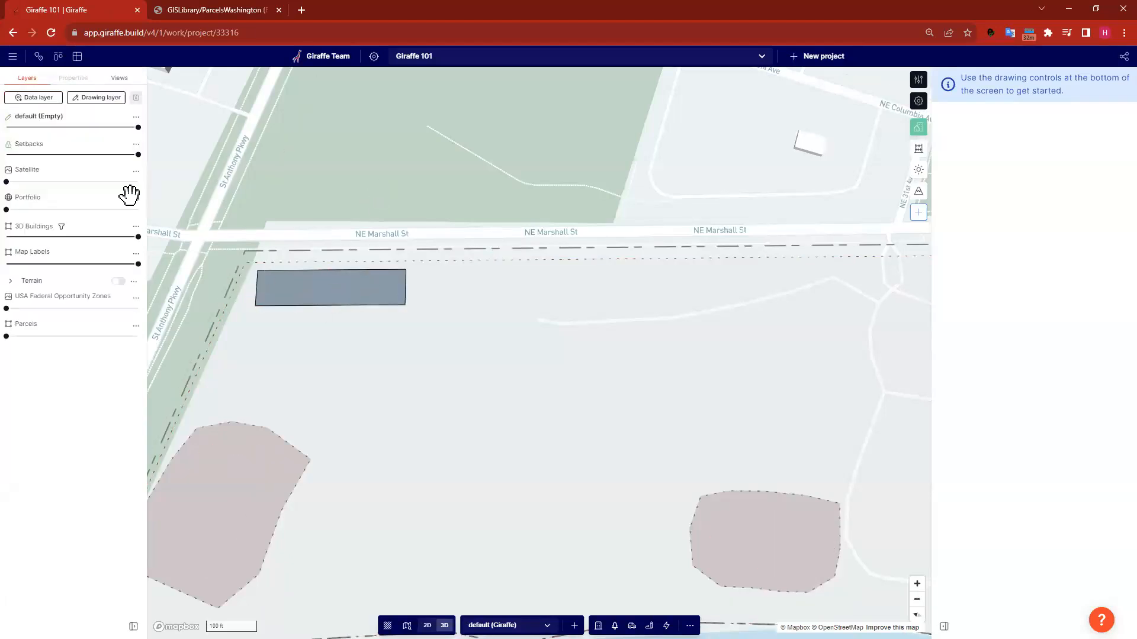
- Unlock the Setbacks layer
click(135, 143)
click(177, 145)
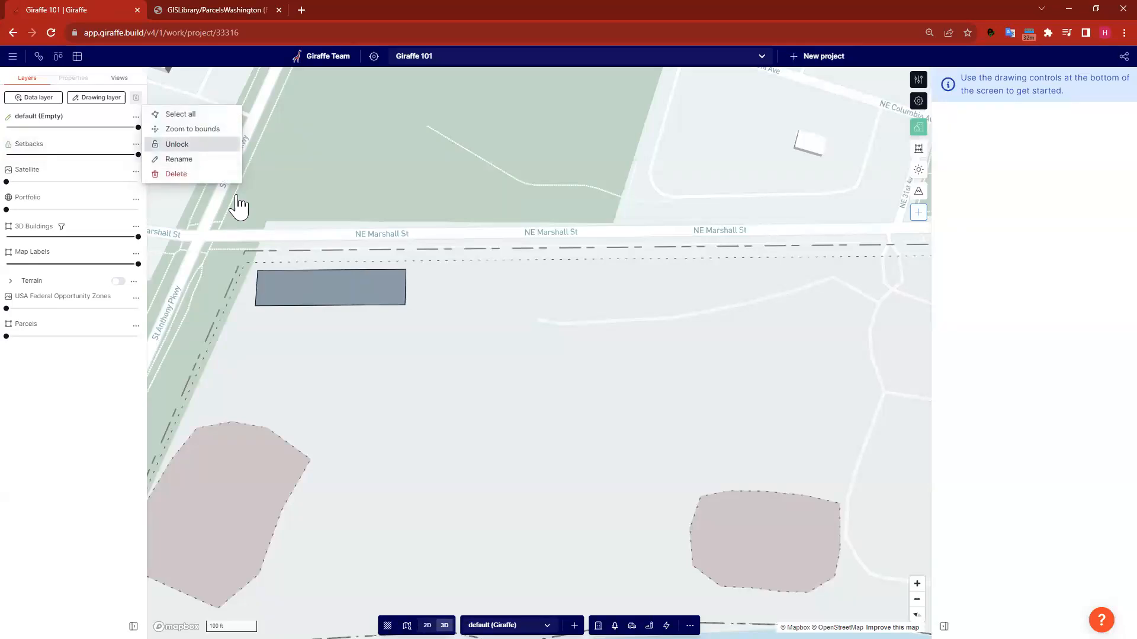
click(287, 249)
- Move the 300 ft by 75 ft rectangle from the Setbacks layer to the default layer, and lock Setbacks again
click(323, 282)
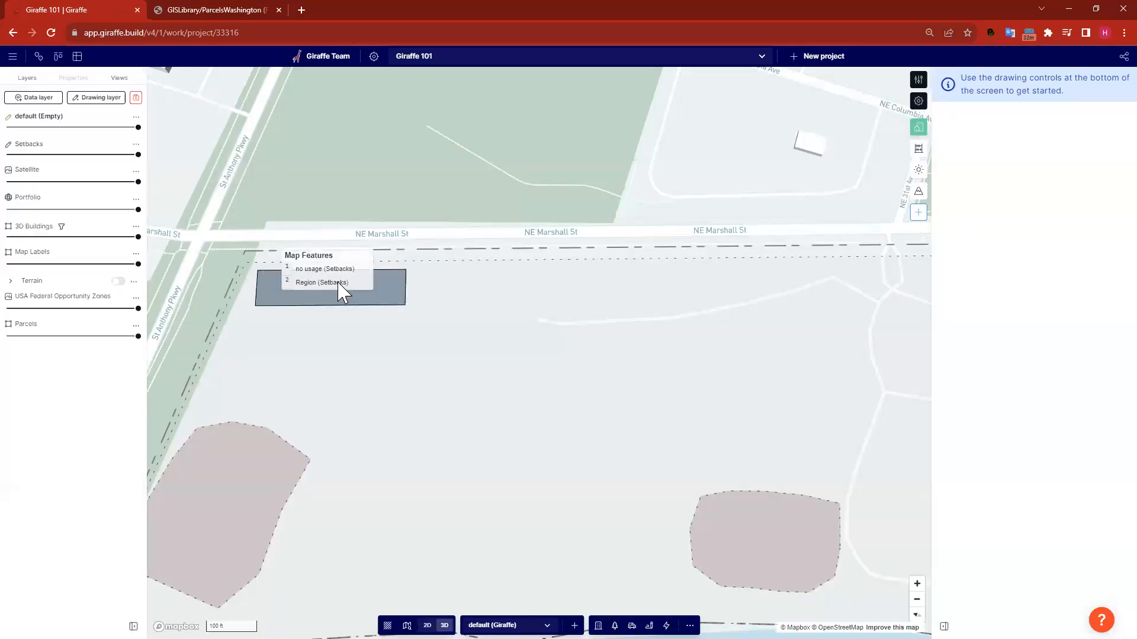
click(325, 270)
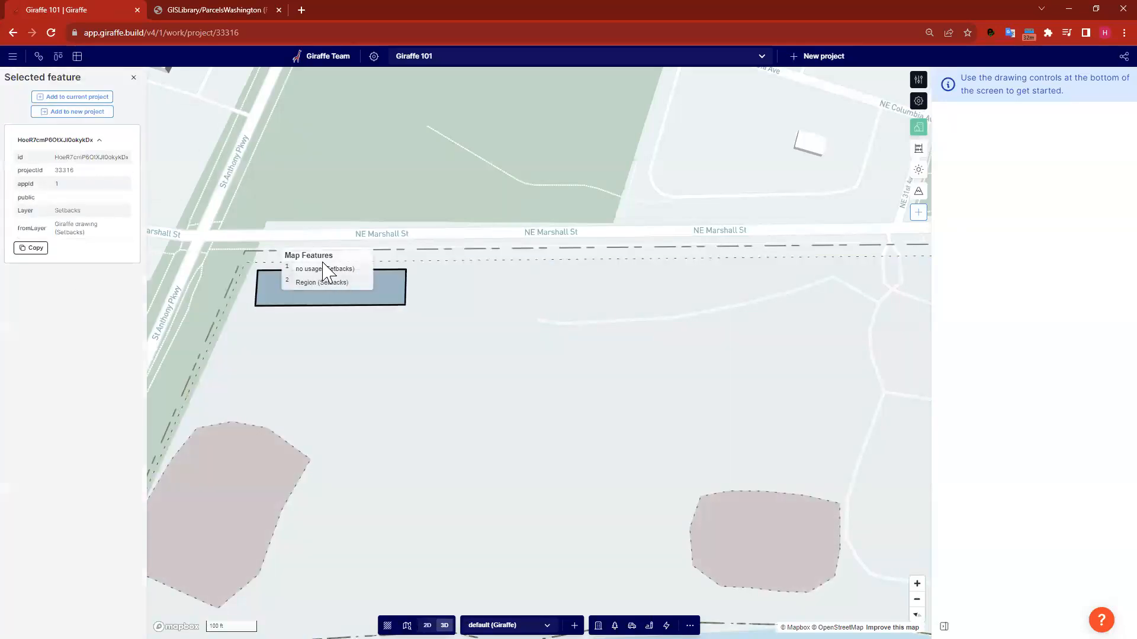
click(324, 270)
click(97, 163)
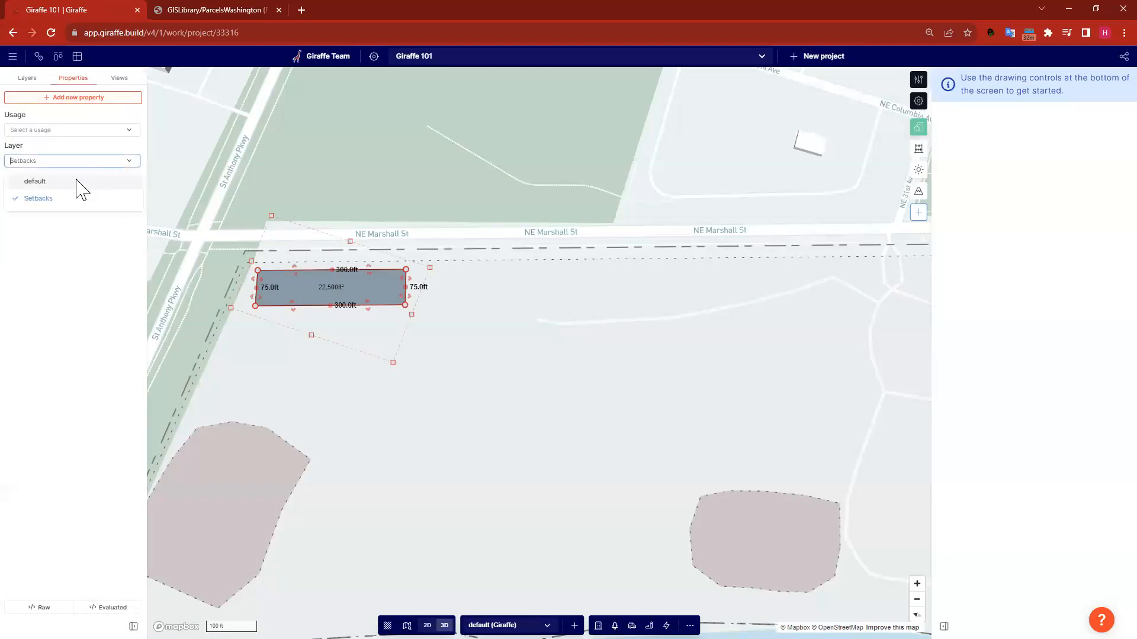
click(87, 181)
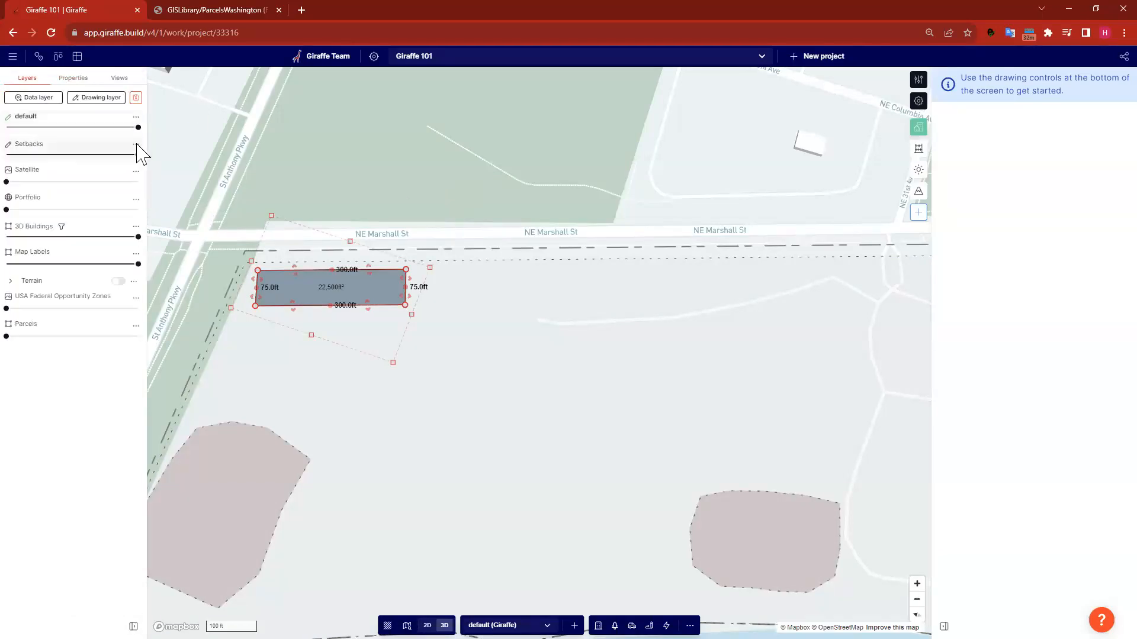
click(136, 145)
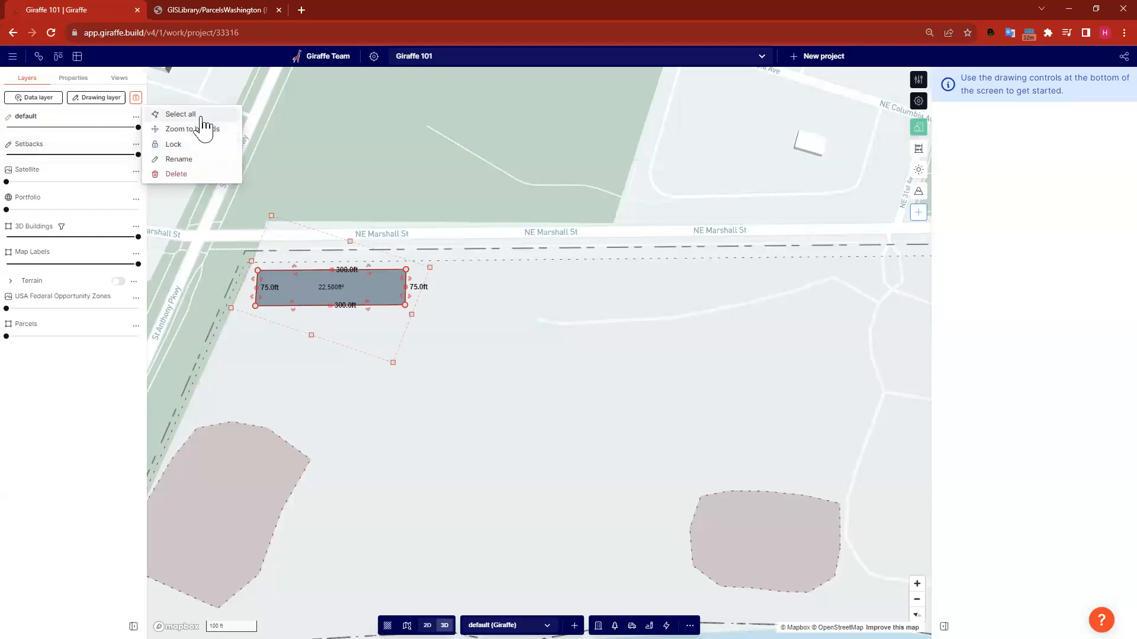
click(174, 143)
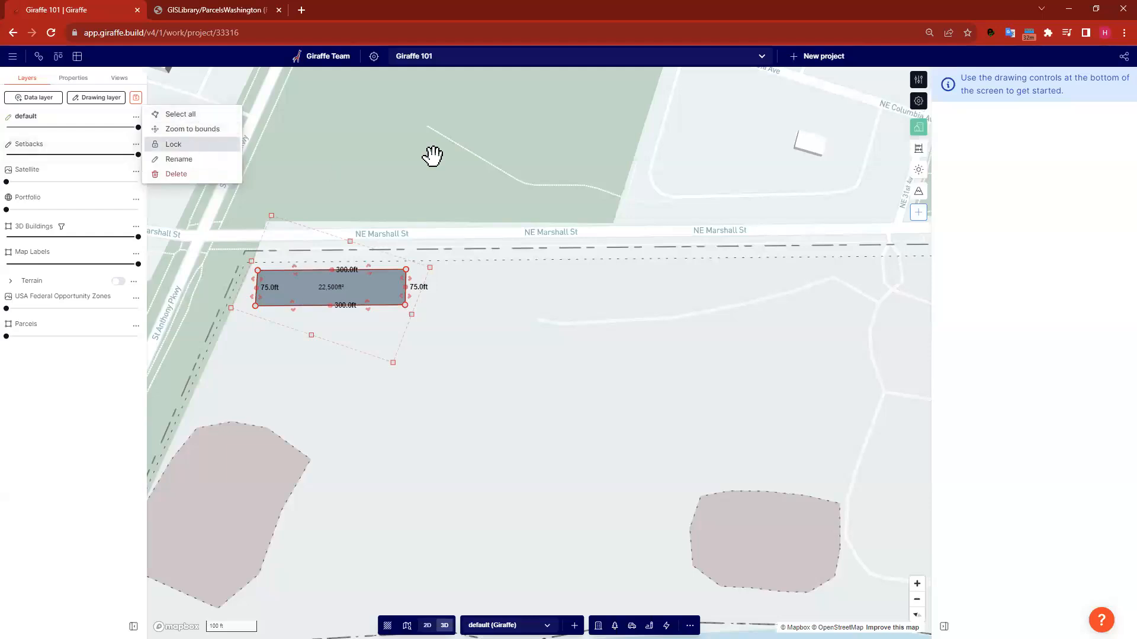
- Add a Height property of 65 ft to the rectangle along NE Marshall St and view it in 3D
click(367, 283)
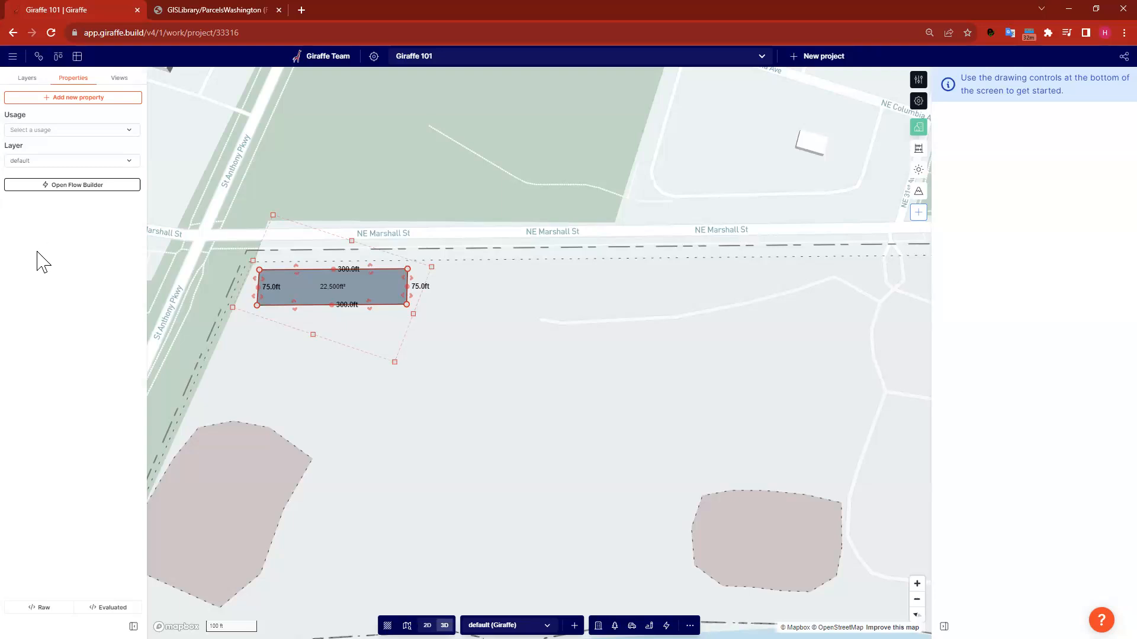
click(82, 101)
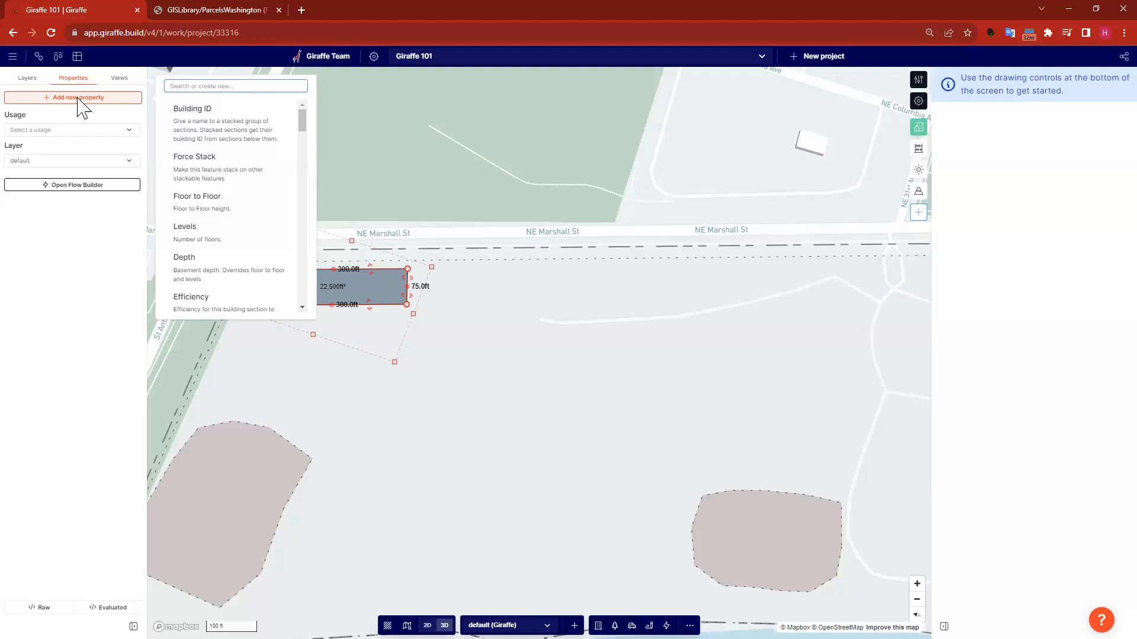
text(height)
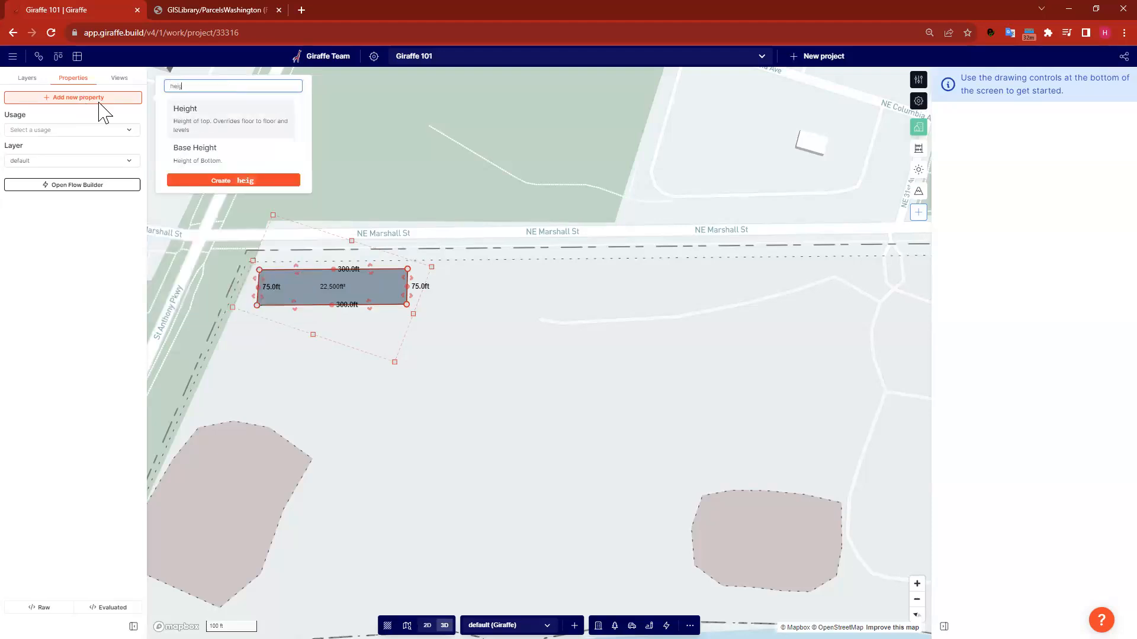
click(248, 122)
drag(87, 198, 45, 195)
text(65)
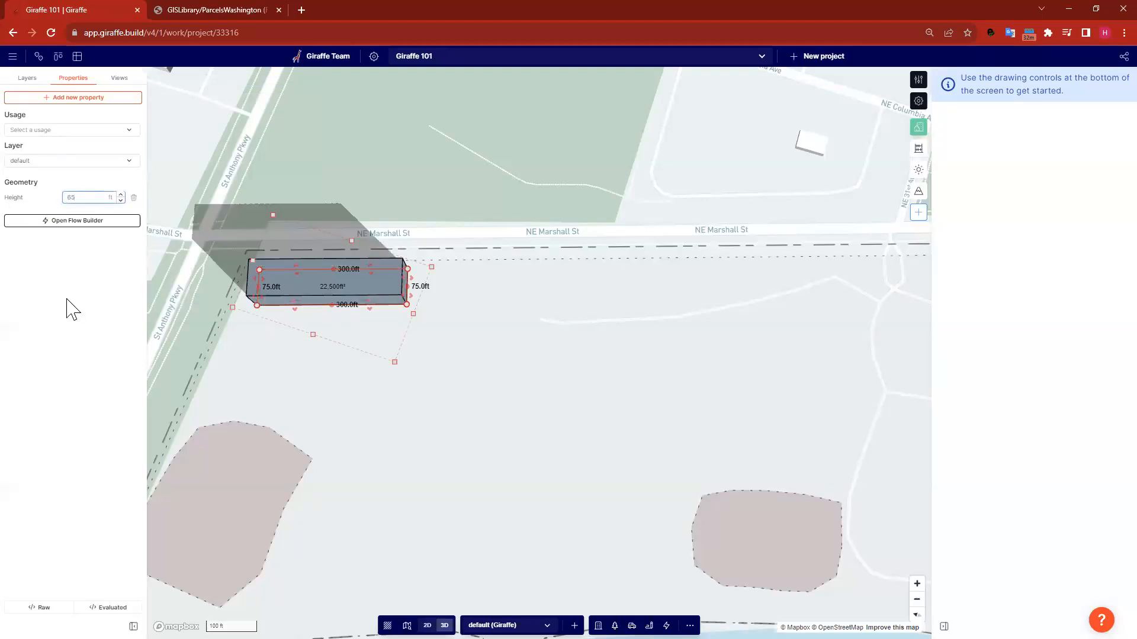
click(422, 161)
key(n)
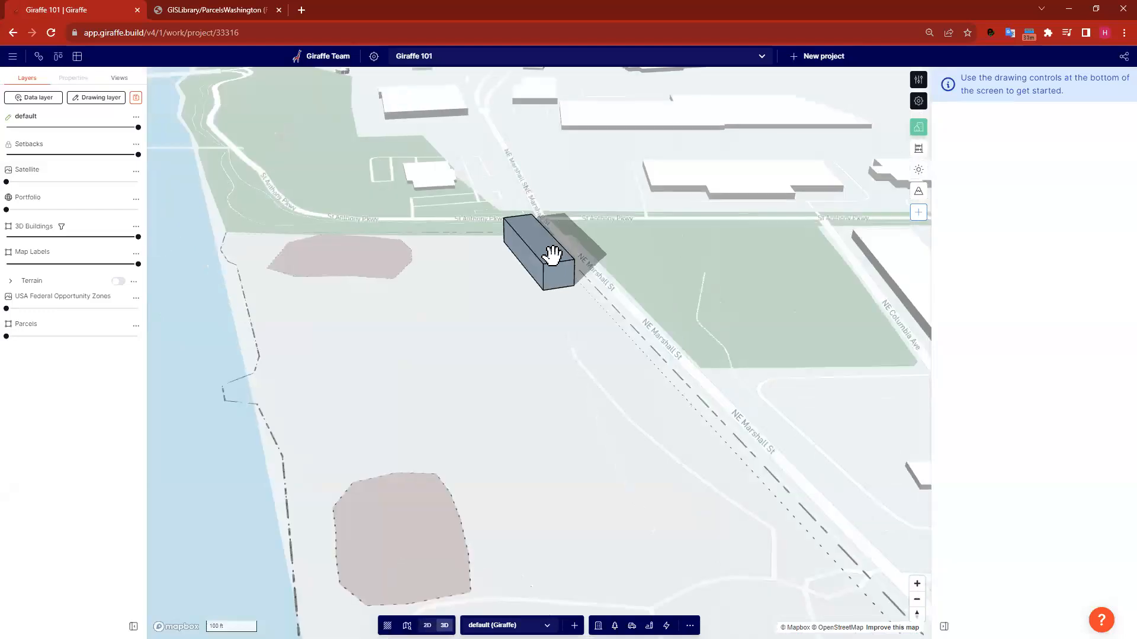
scroll(557, 290, up, 3)
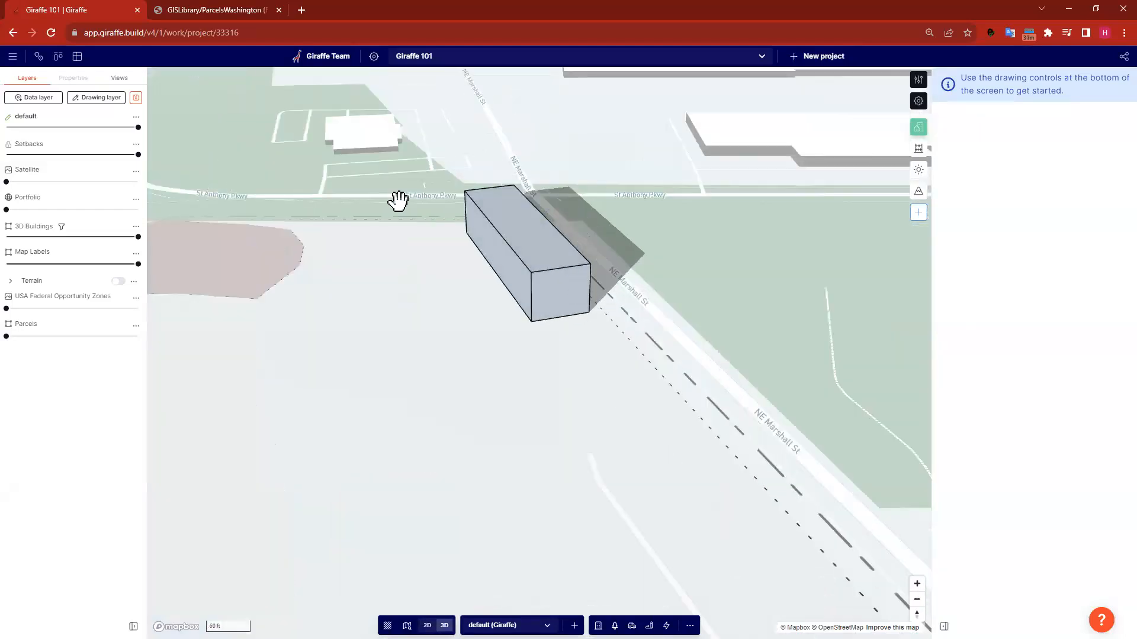
- Add a Color property to the extruded rectangle and set it to purple
click(521, 261)
click(57, 99)
text(colo)
click(179, 113)
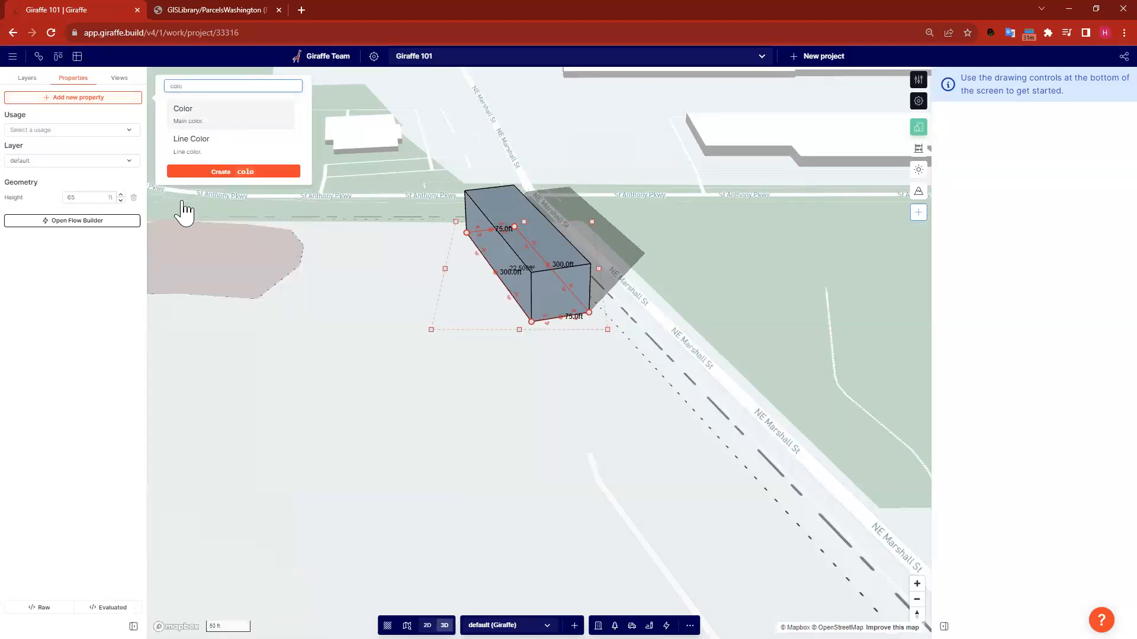
click(67, 233)
click(99, 370)
drag(114, 332, 142, 305)
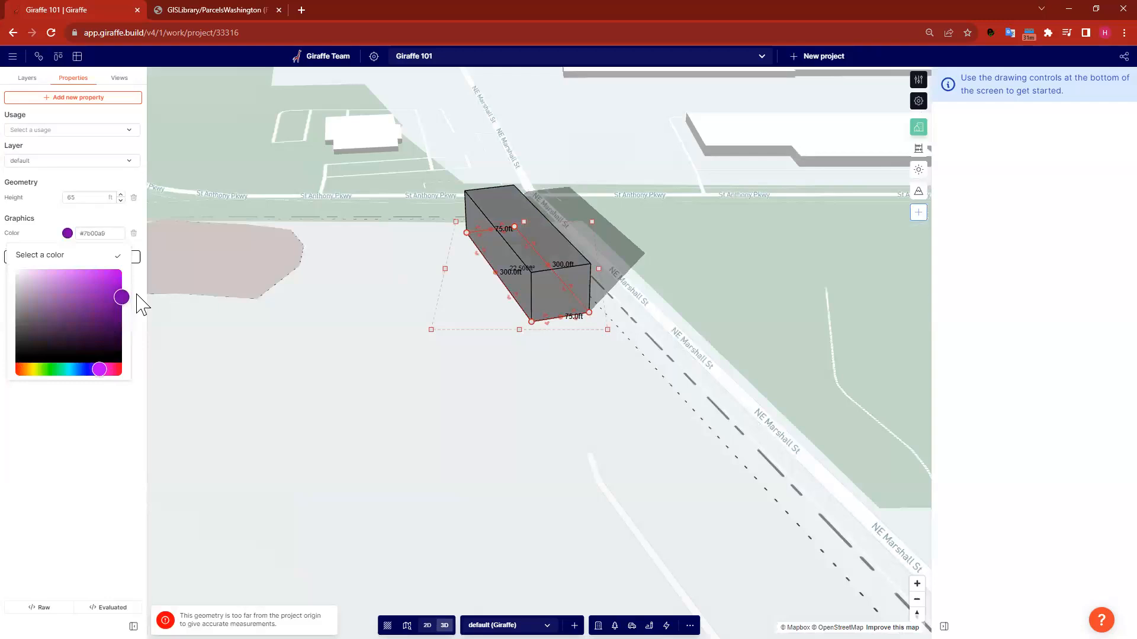
click(368, 353)
mouse_move(444, 327)
right_down()
mouse_move(479, 378)
mouse_move(467, 338)
mouse_move(396, 325)
mouse_move(478, 328)
mouse_move(446, 333)
right_up()
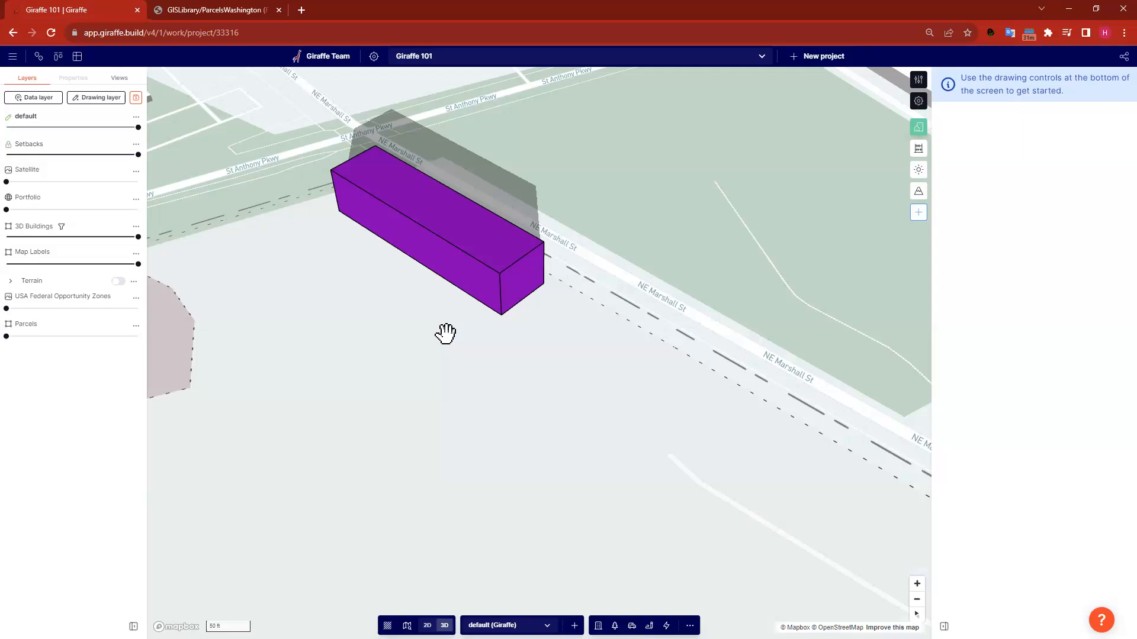
- Remove the Color and Height properties from the building shape
click(505, 294)
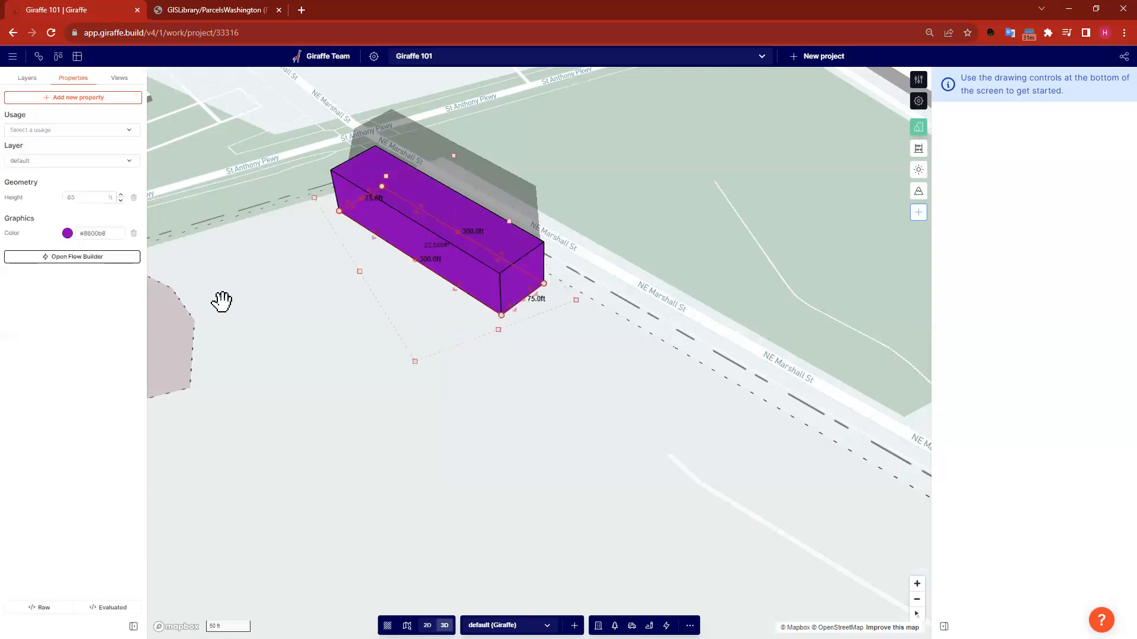
click(134, 233)
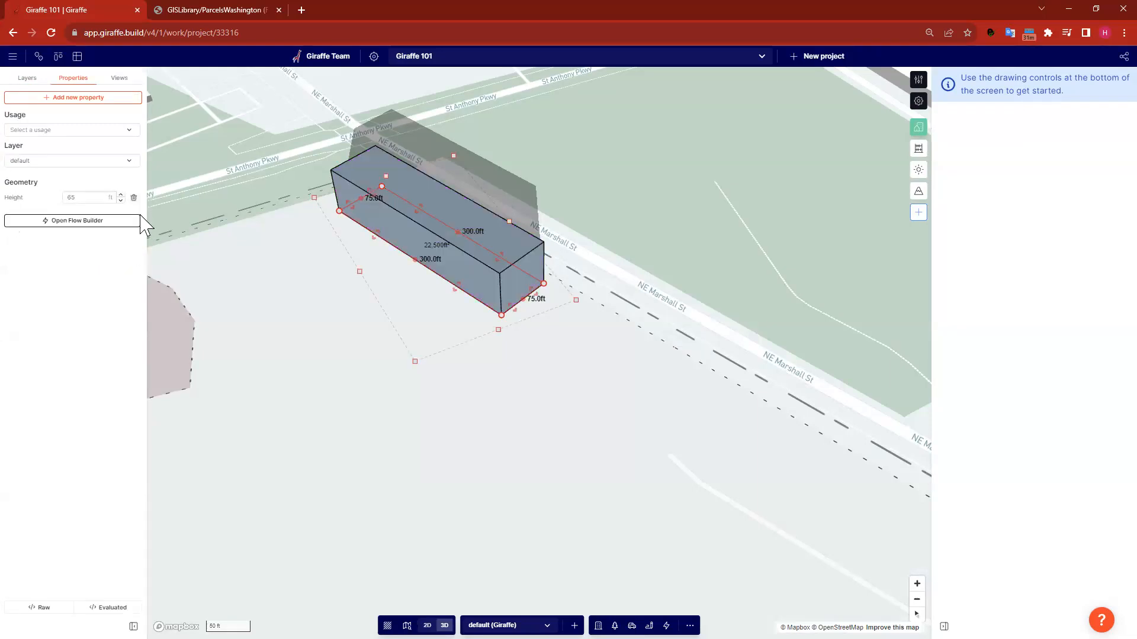
click(134, 197)
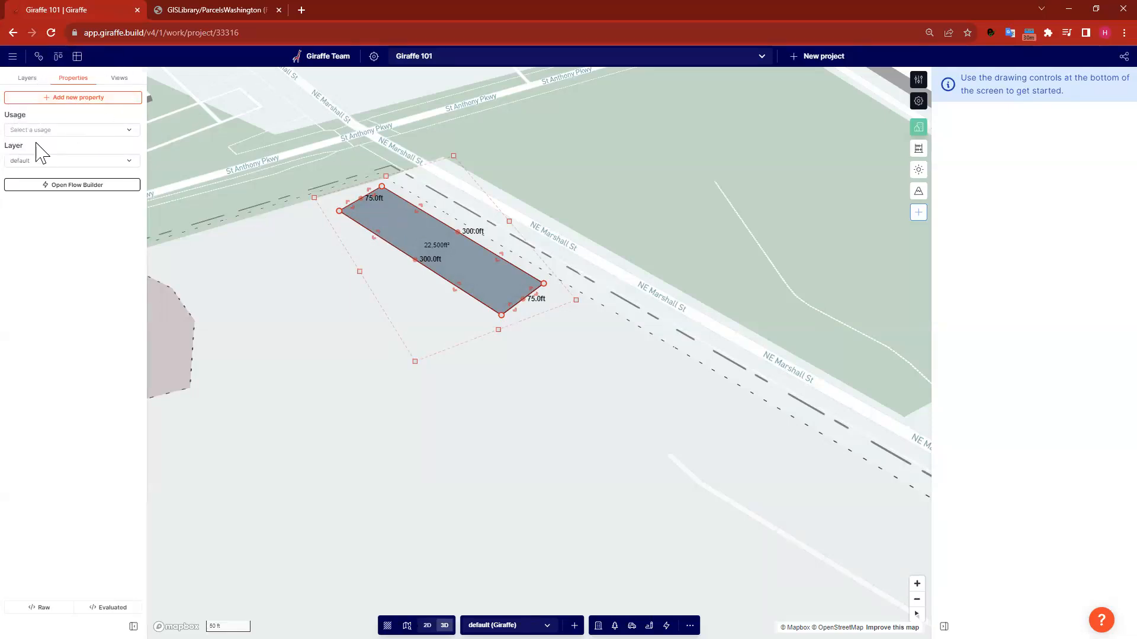
- Assign the Residential building section usage to the rectangle along NE Marshall St
click(73, 130)
text(rese)
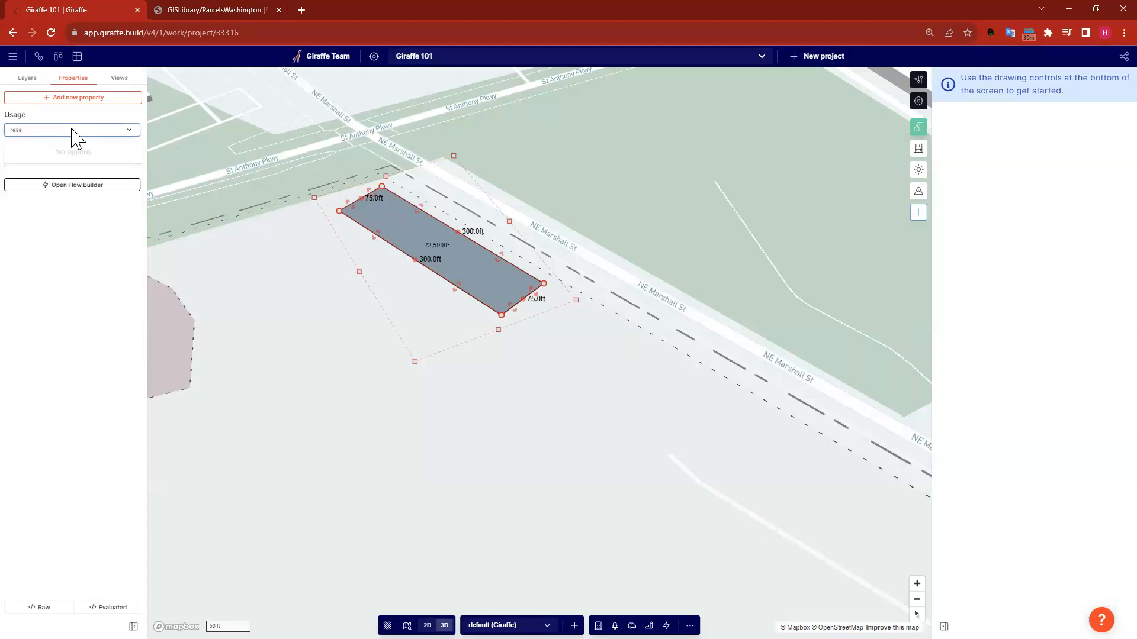
key(BackSpace)
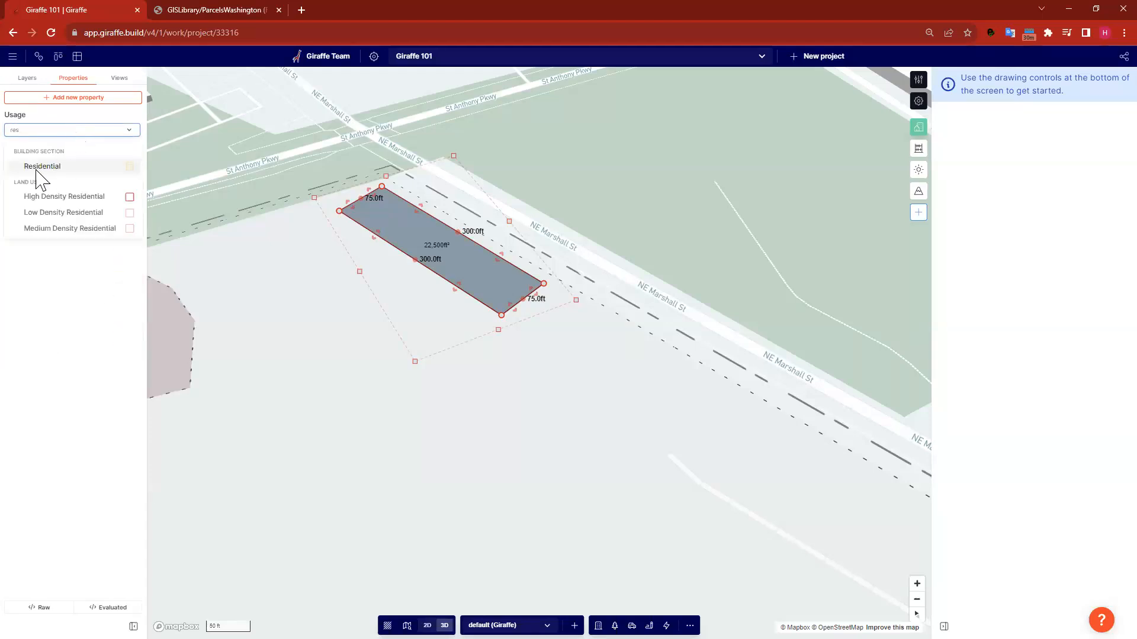
click(130, 167)
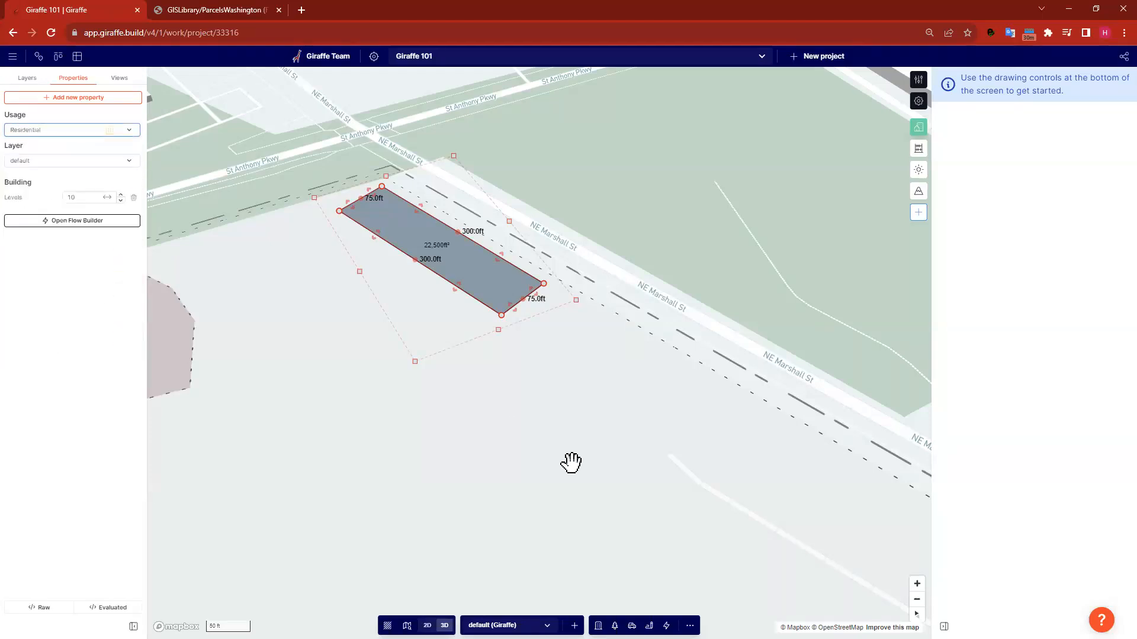
click(406, 435)
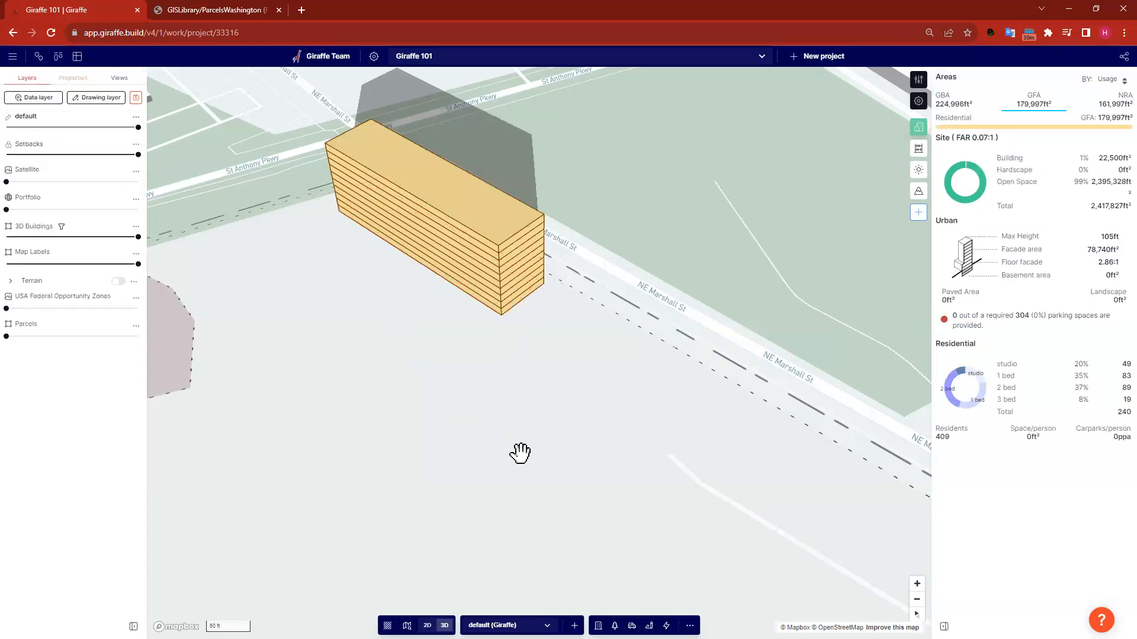
- Examine the residential building in 3D and review its FAR, maximum height, floor facade ratio and parking requirement in the analytics
scroll(467, 424, down, 4)
right_drag(490, 425, 581, 296)
click(581, 296)
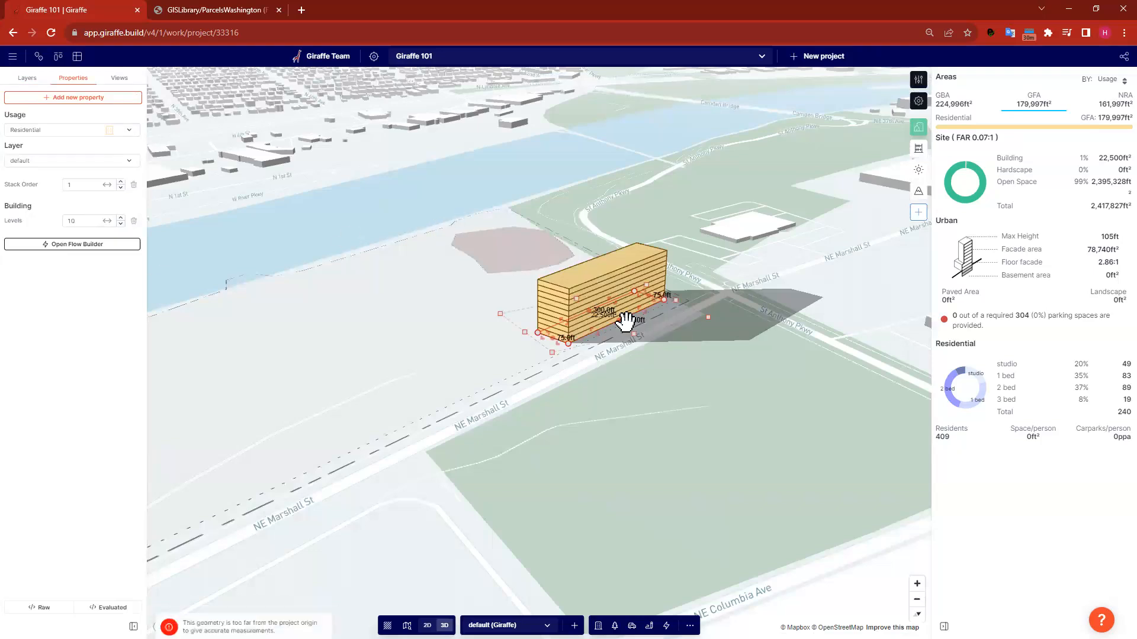
click(512, 270)
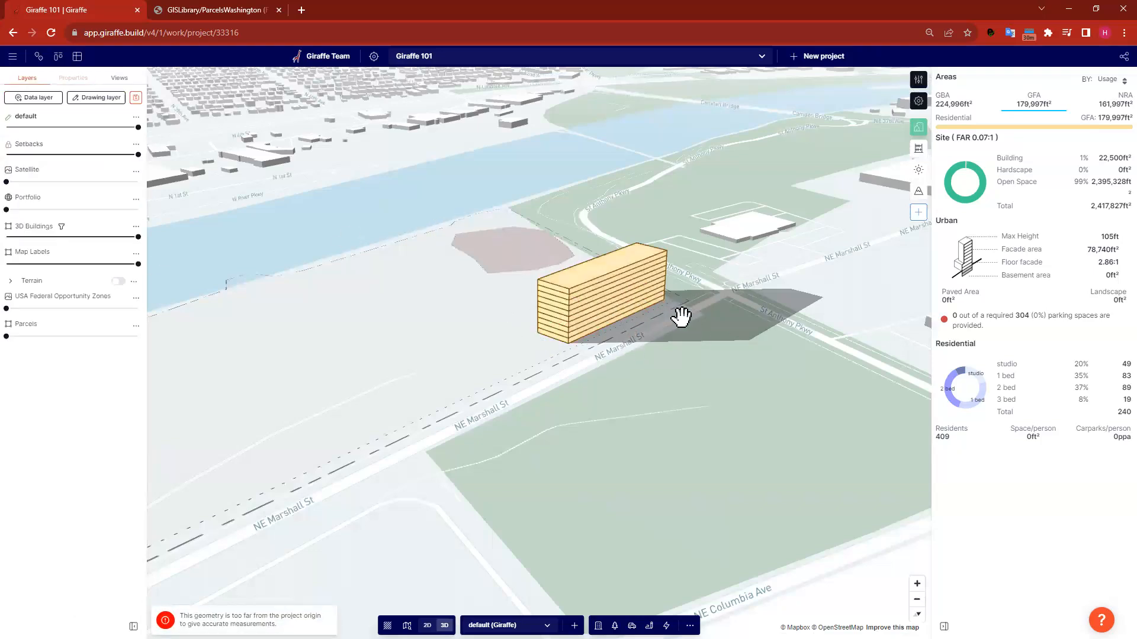
drag(698, 348, 654, 380)
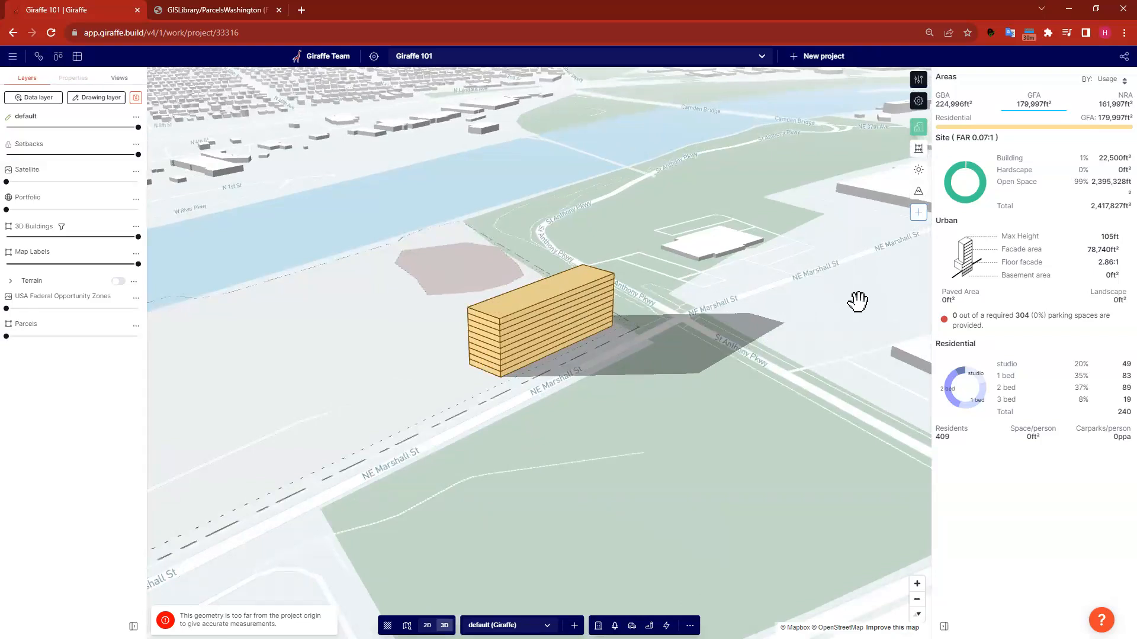
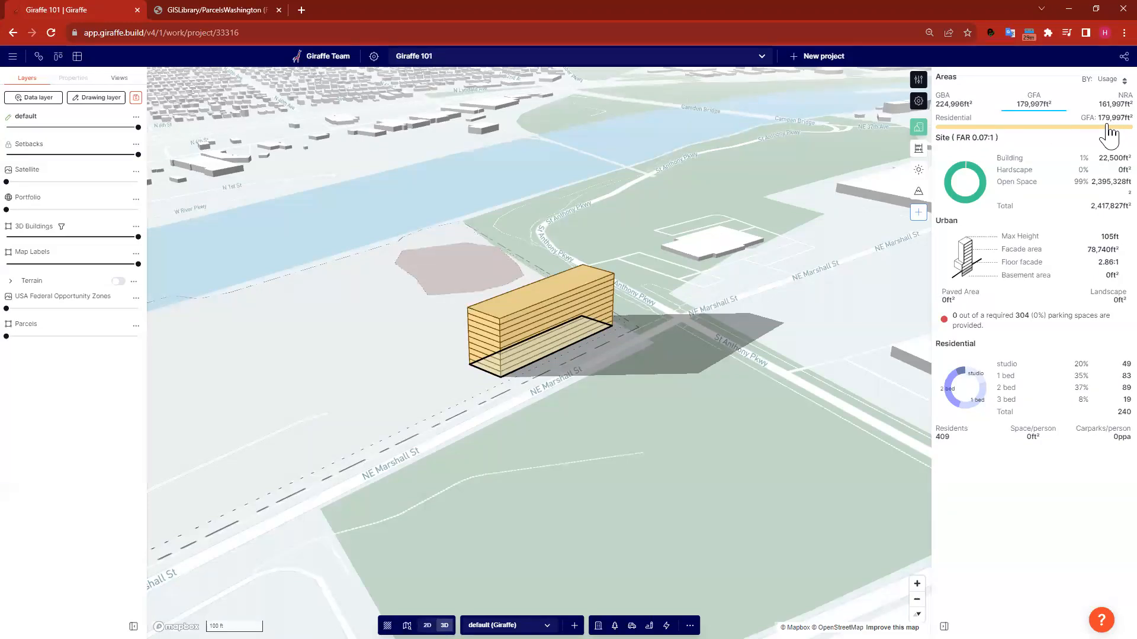
drag(978, 138, 1005, 138)
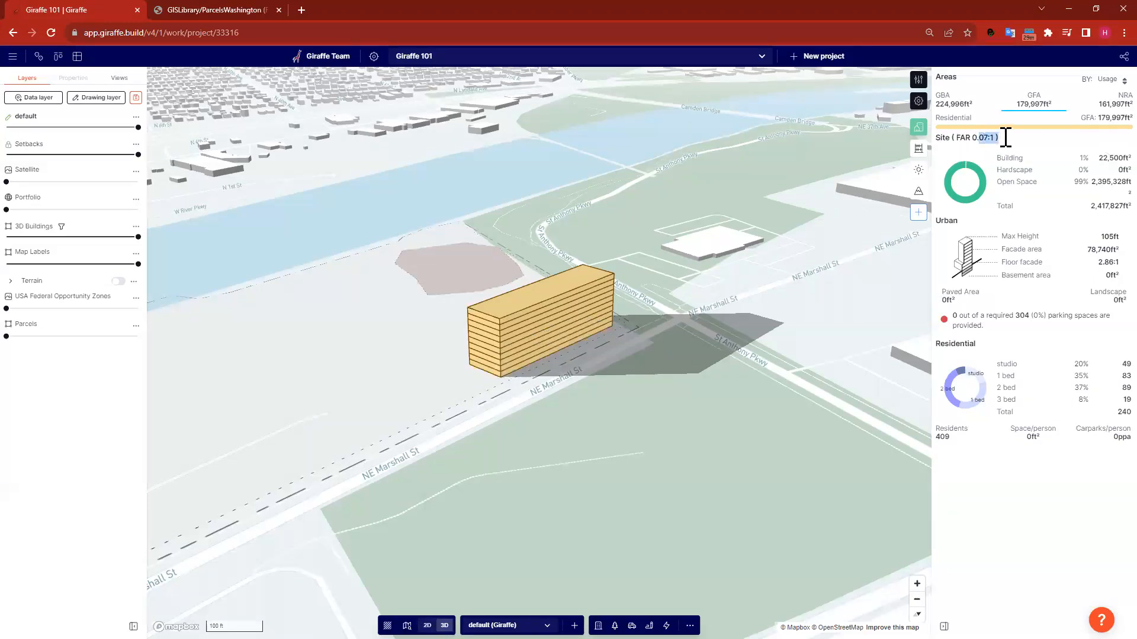
double_click(1108, 237)
drag(995, 233, 1024, 233)
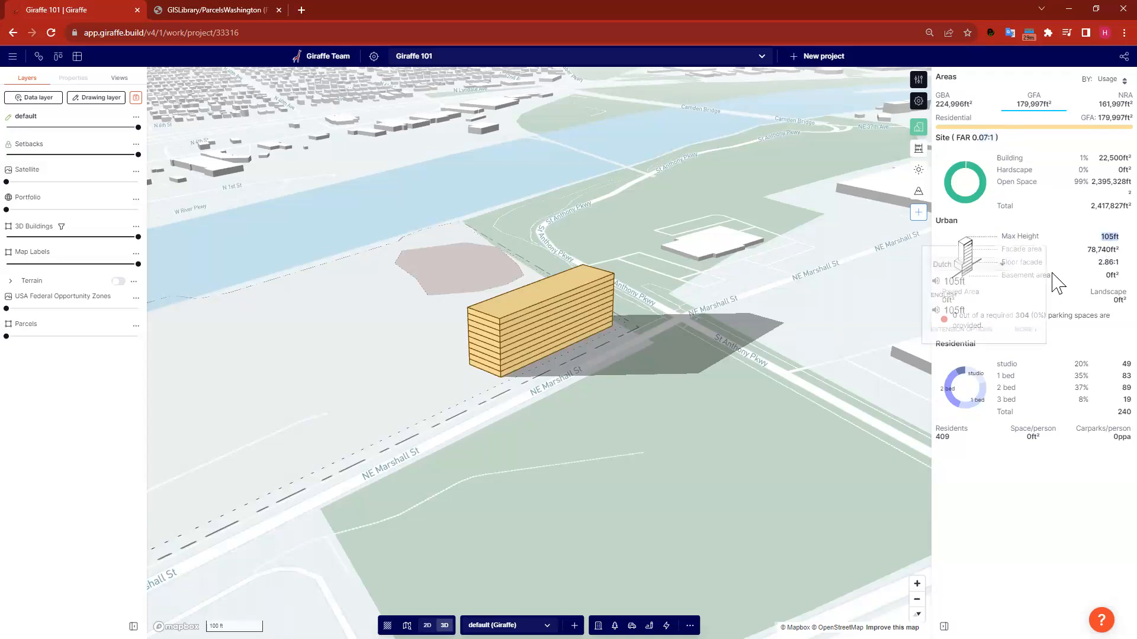
drag(1119, 262, 1093, 261)
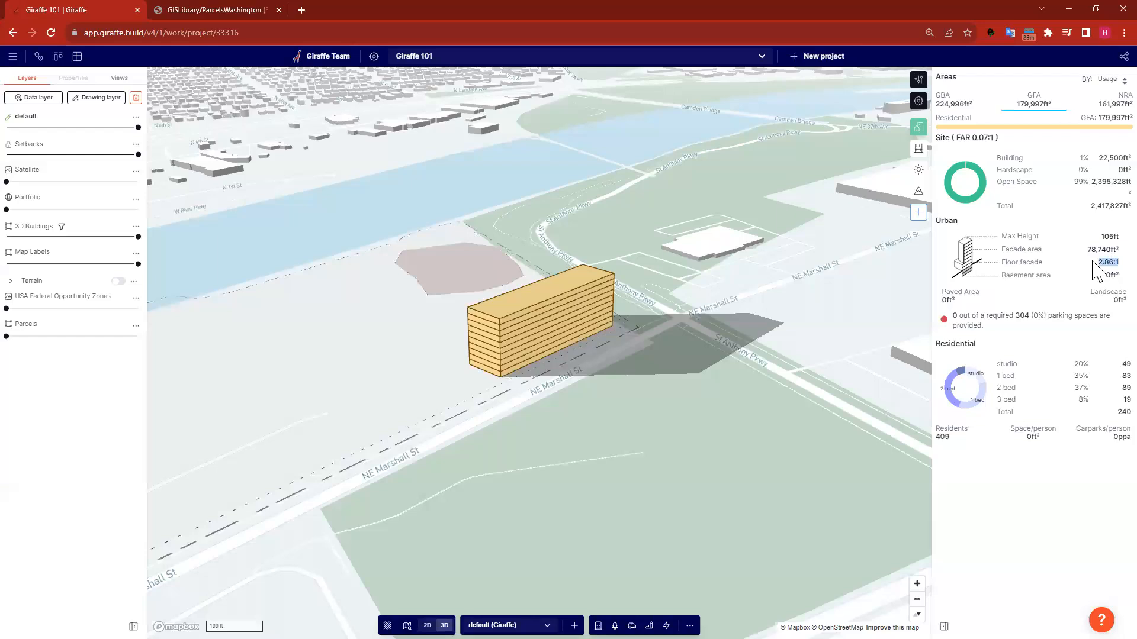
click(1001, 311)
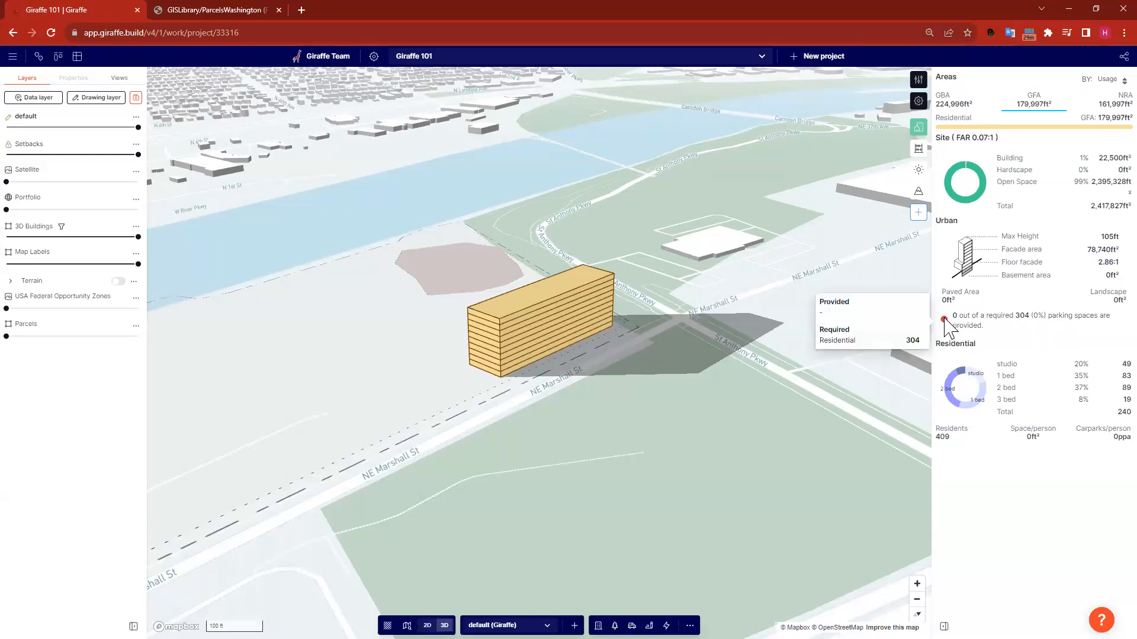
- Examine the residential analytics: required parking, unit mix, residents, space per person and carparks per person
drag(1014, 315, 1030, 315)
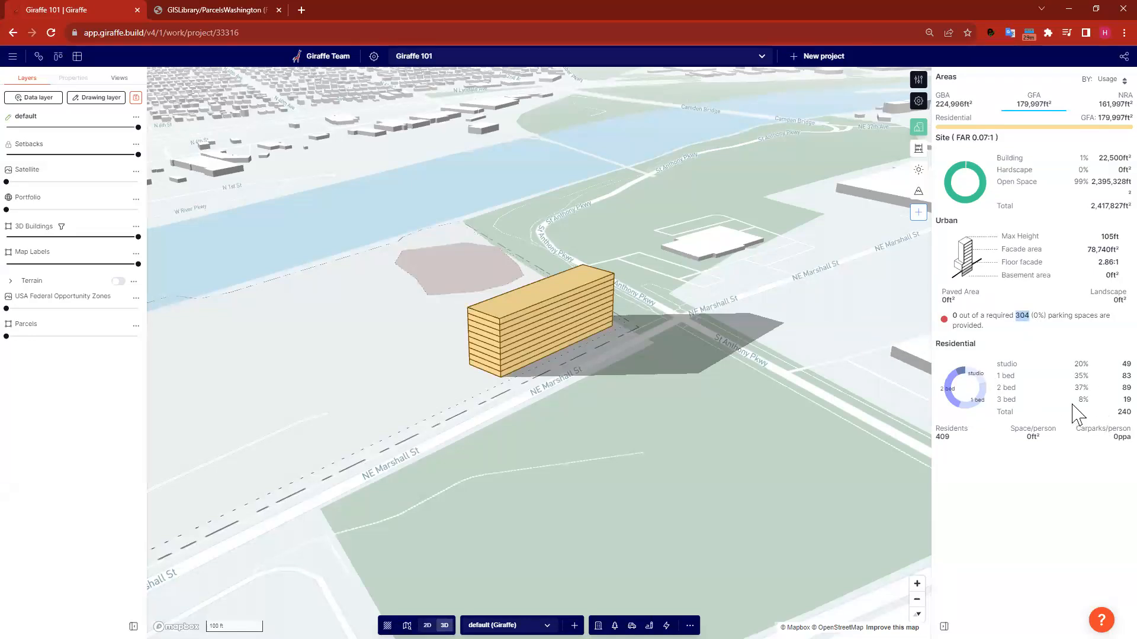
drag(1077, 415, 940, 366)
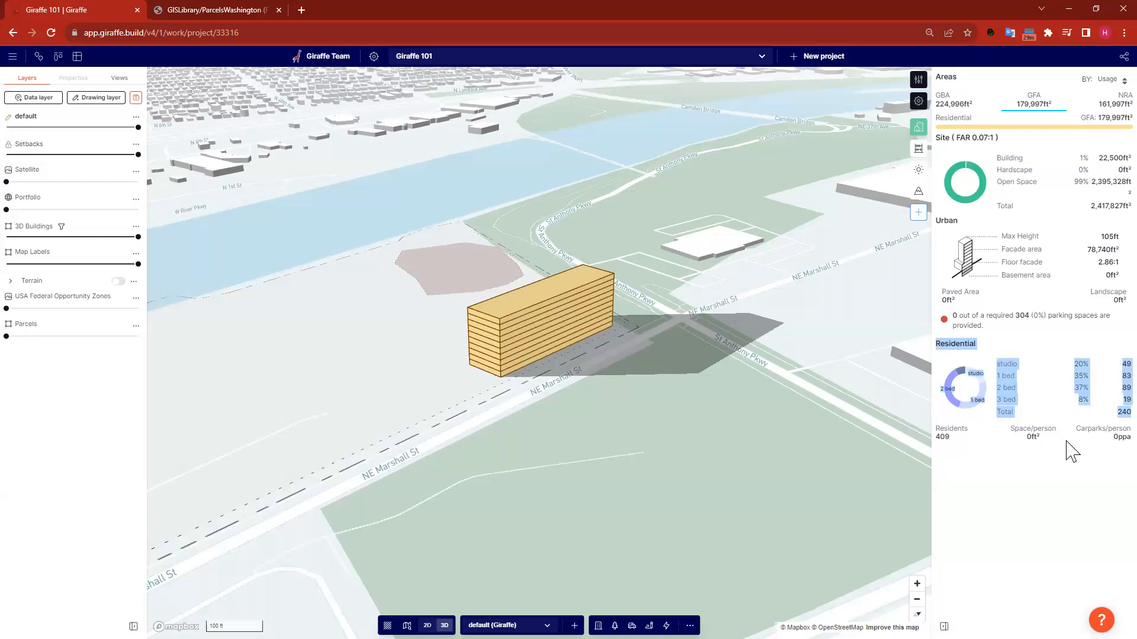
click(984, 459)
drag(953, 434, 934, 435)
click(954, 440)
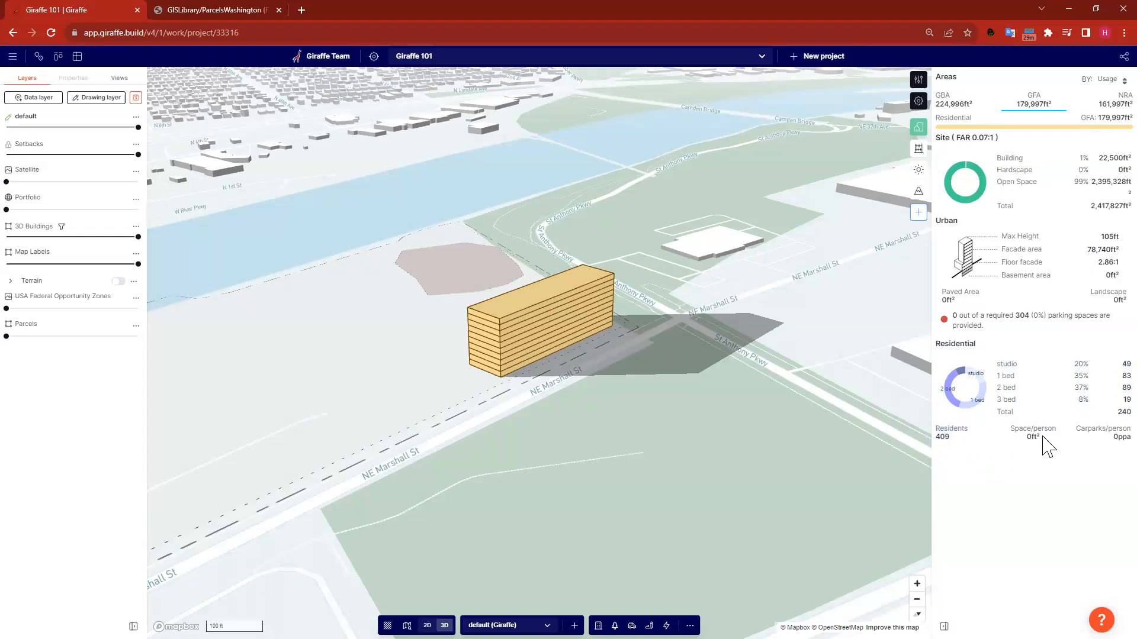
drag(1016, 429, 1046, 443)
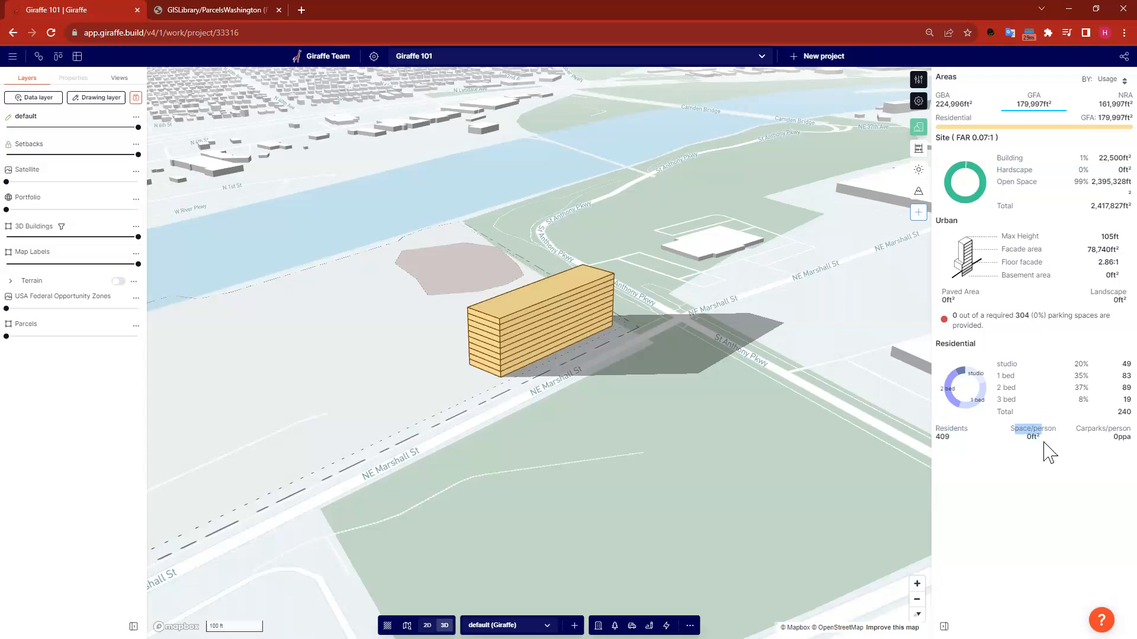
click(1102, 438)
right_drag(545, 424, 571, 431)
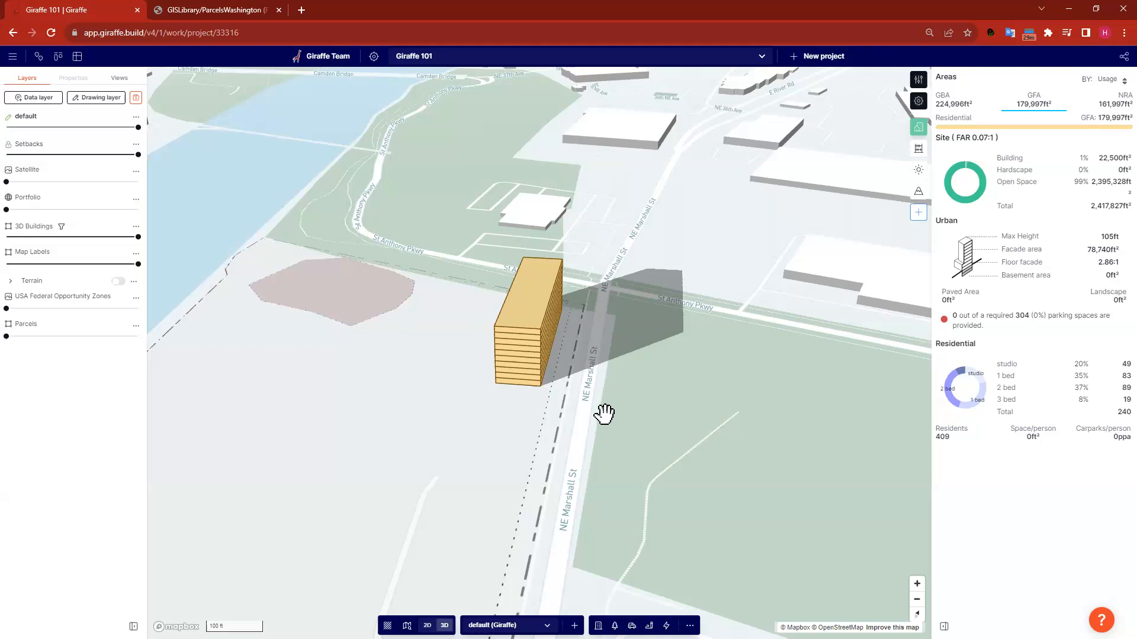
drag(643, 401, 665, 390)
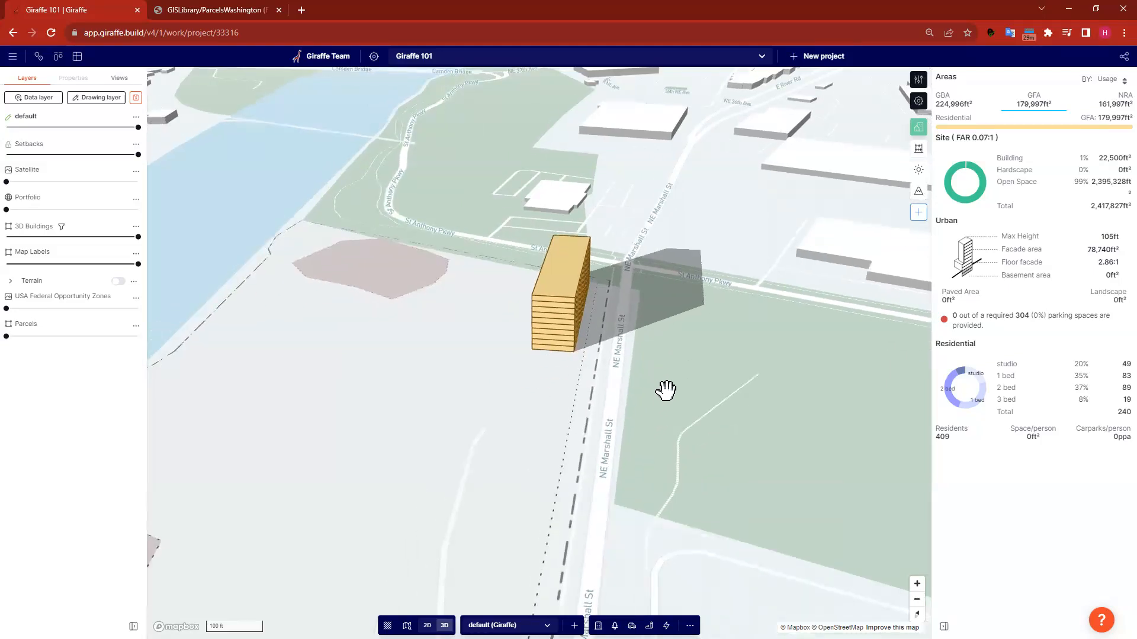
drag(666, 391, 665, 391)
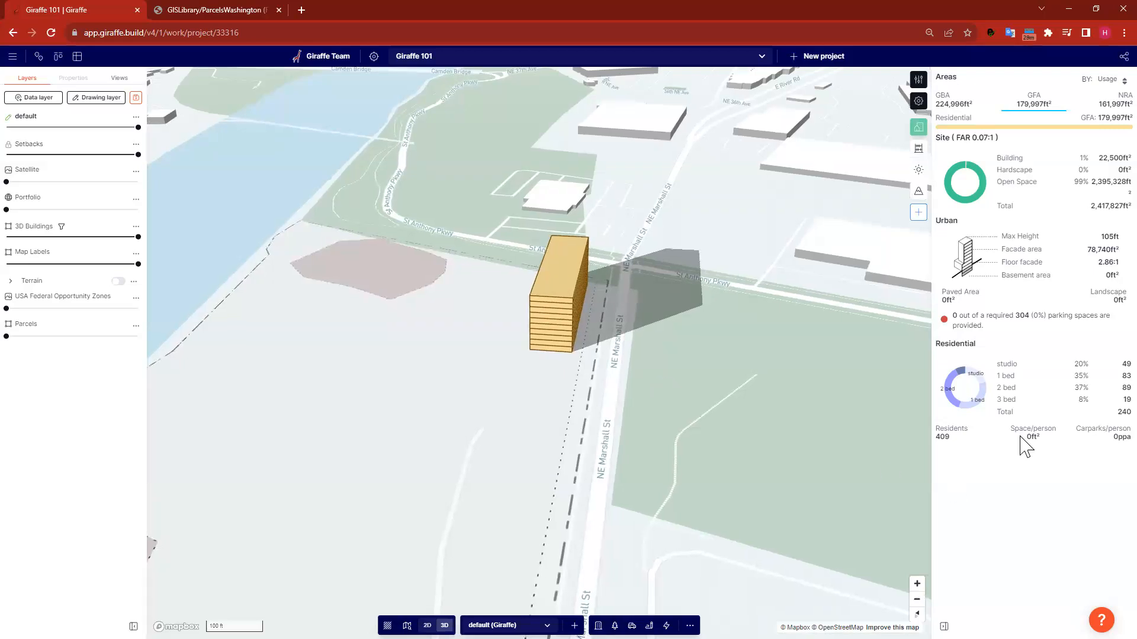
drag(951, 437, 973, 446)
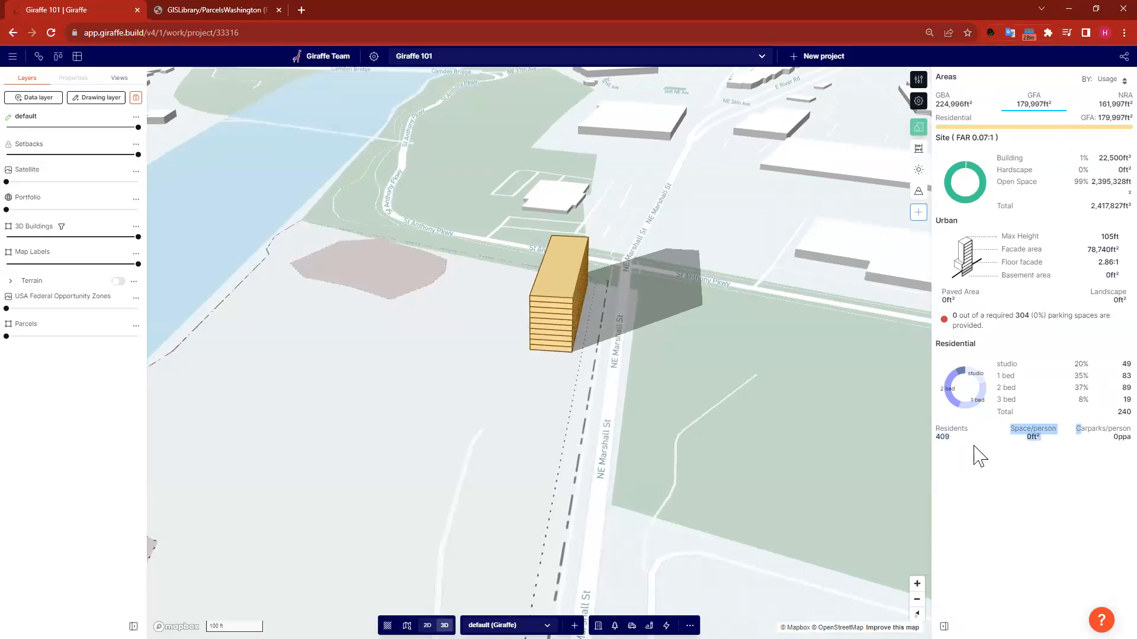
click(1046, 433)
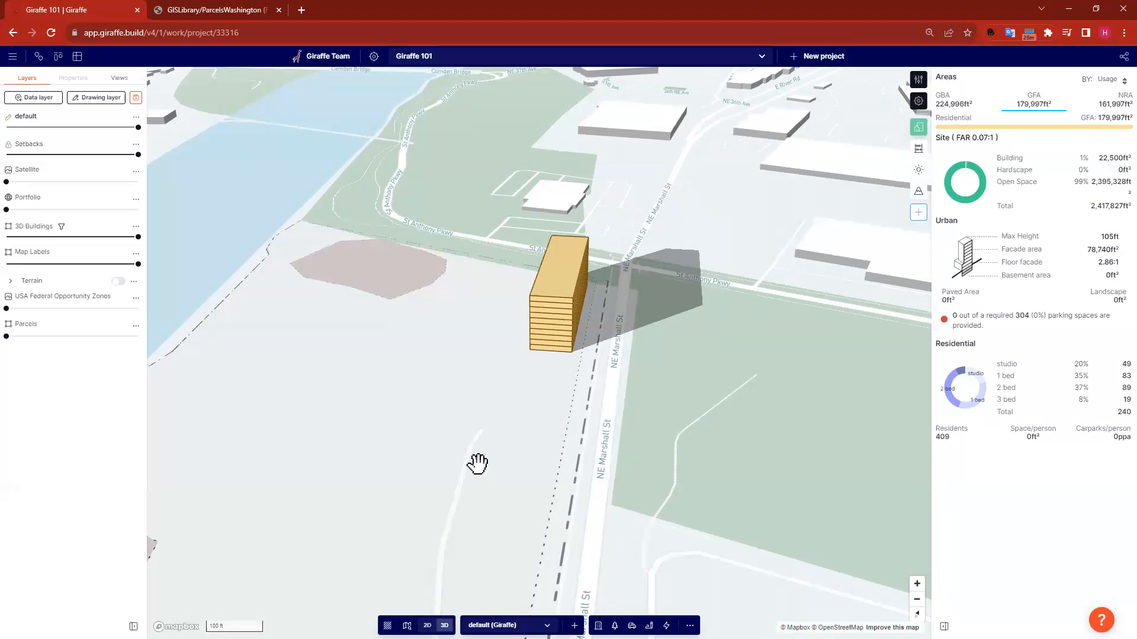
- Draw a Multi-deck parking rectangle about 344 ft by 134 ft around the residential building, along the setback line beside NE Marshall St
right_drag(525, 425, 609, 208)
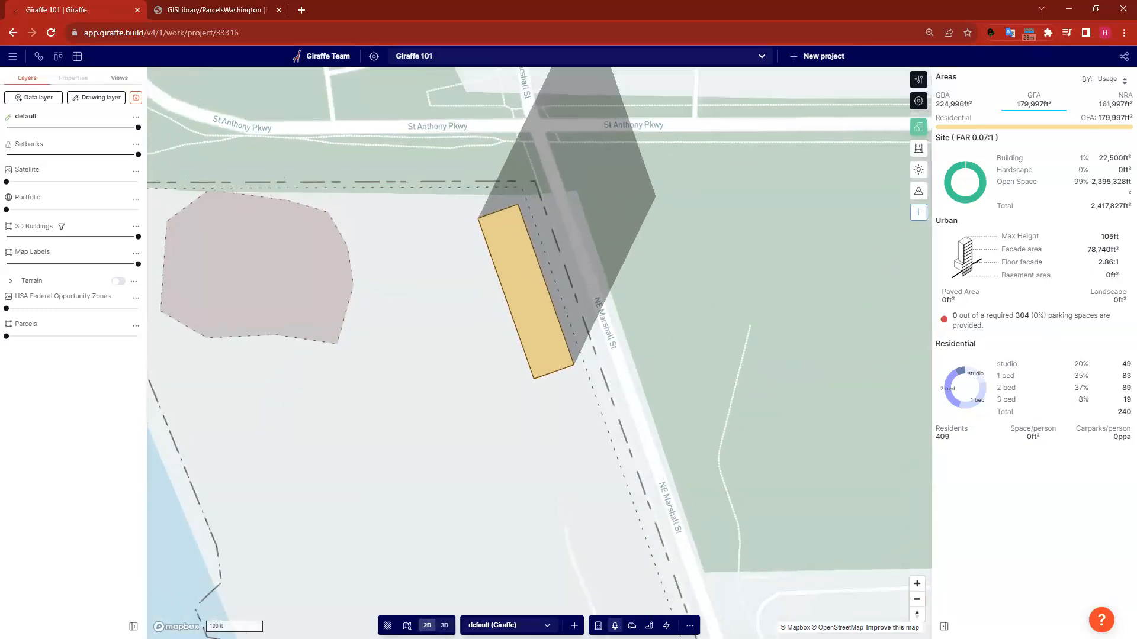
click(632, 626)
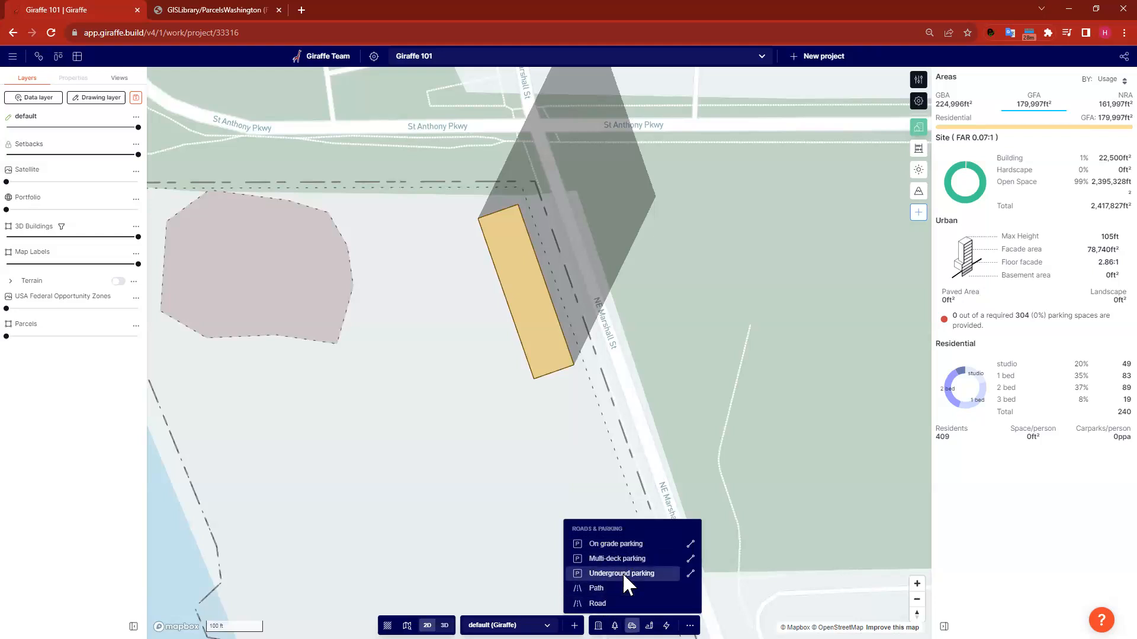
click(631, 560)
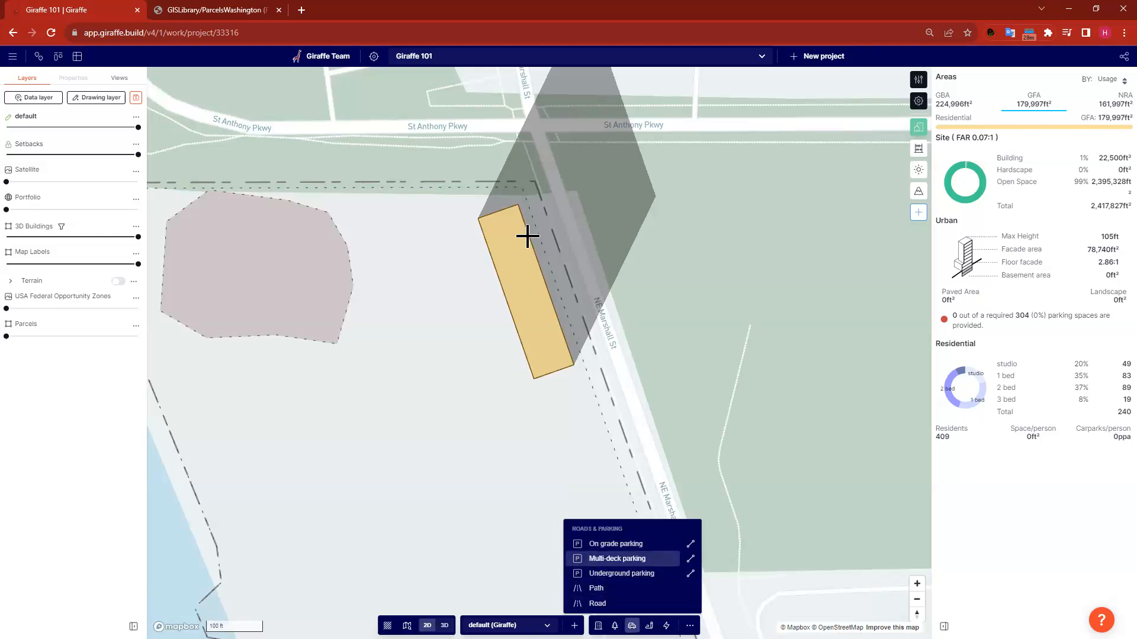
click(523, 190)
click(586, 373)
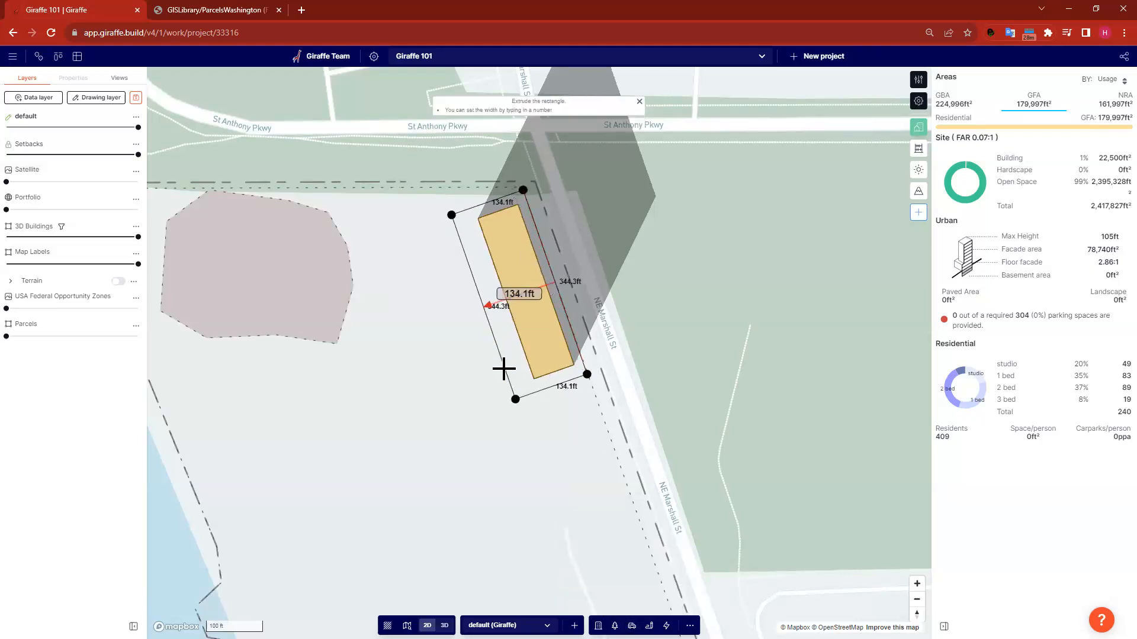
click(445, 215)
- Reshape the carpark by moving its corner near St Anthony Pkwy outward and adding a wing about 146 ft long away from NE Marshall St
drag(445, 214, 437, 190)
click(477, 299)
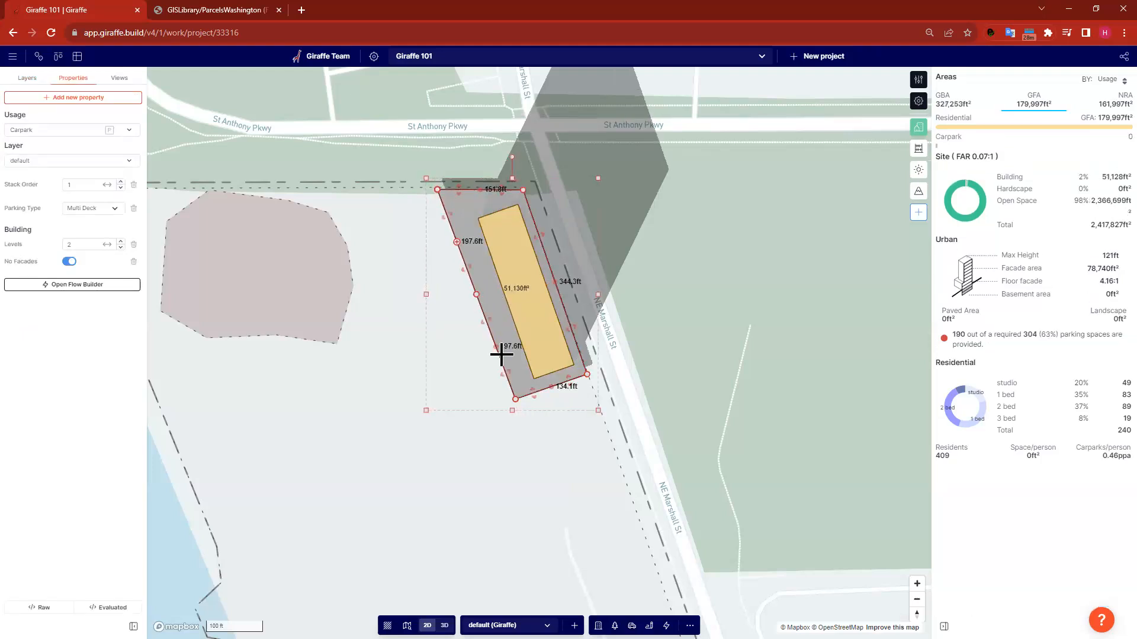
drag(493, 365, 424, 395)
click(418, 377)
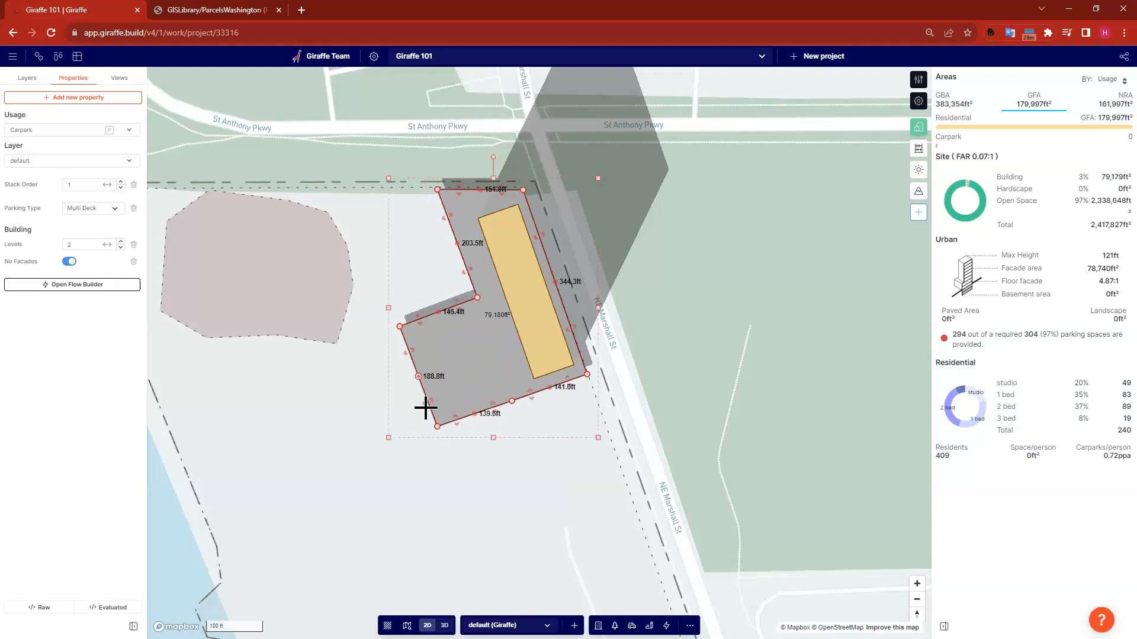
click(438, 428)
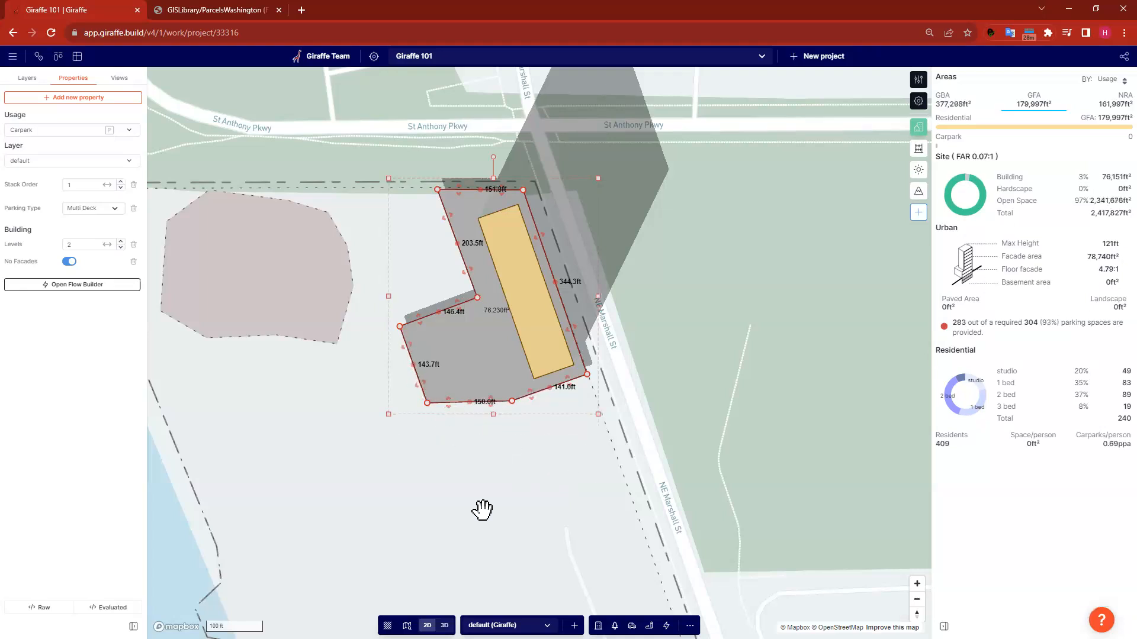
click(479, 477)
- Draw a second Residential building about 118 ft by 111.5 ft on the carpark's wing
right_drag(473, 466, 672, 428)
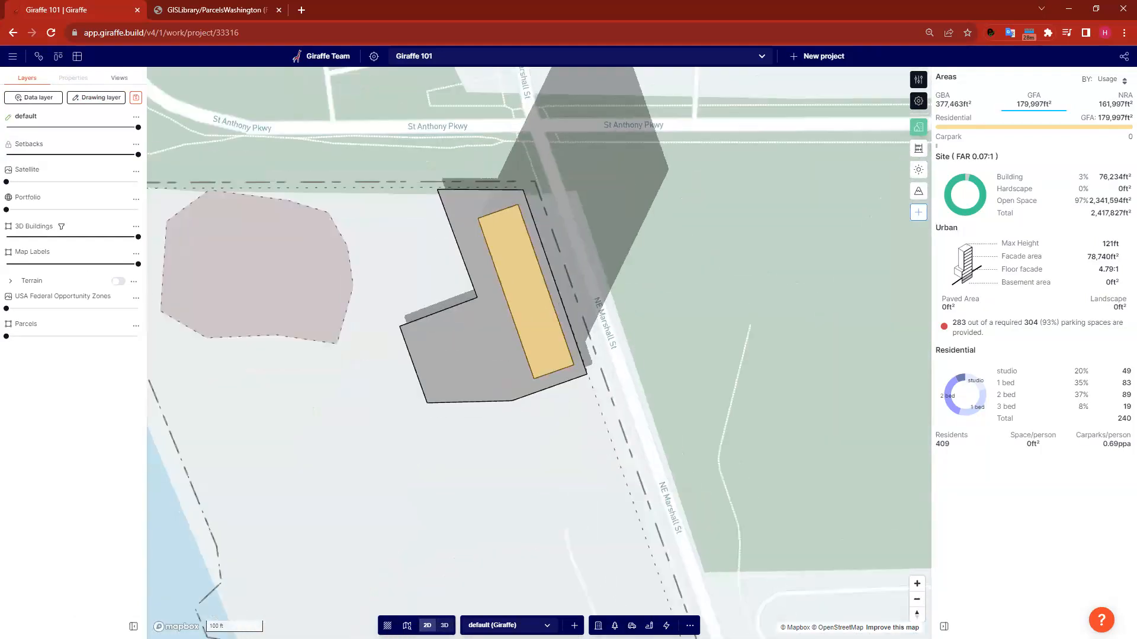
click(597, 625)
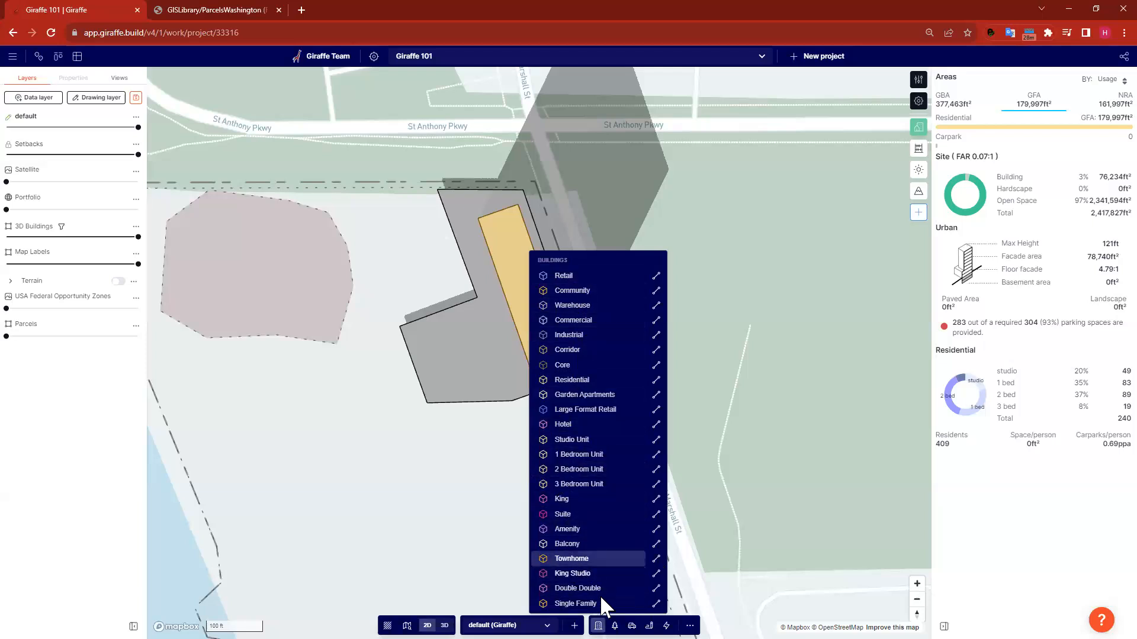
click(573, 379)
click(413, 334)
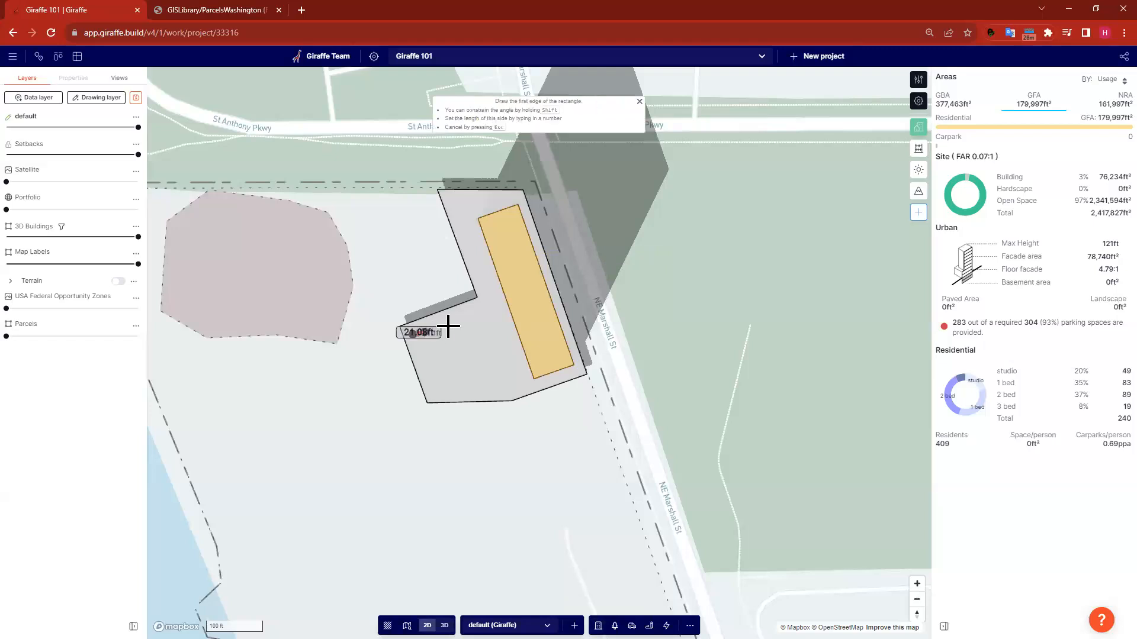
click(496, 374)
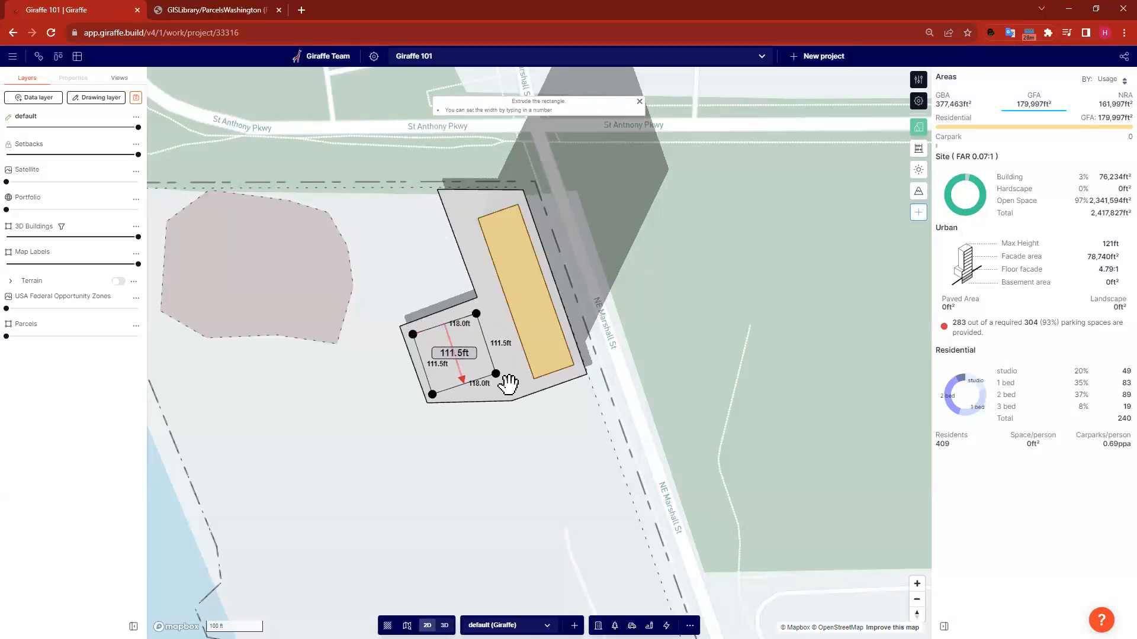
- Stretch the second building's two corners facing the first building so those sides measure about 128 ft, 161 ft and 138 ft
drag(495, 374, 510, 393)
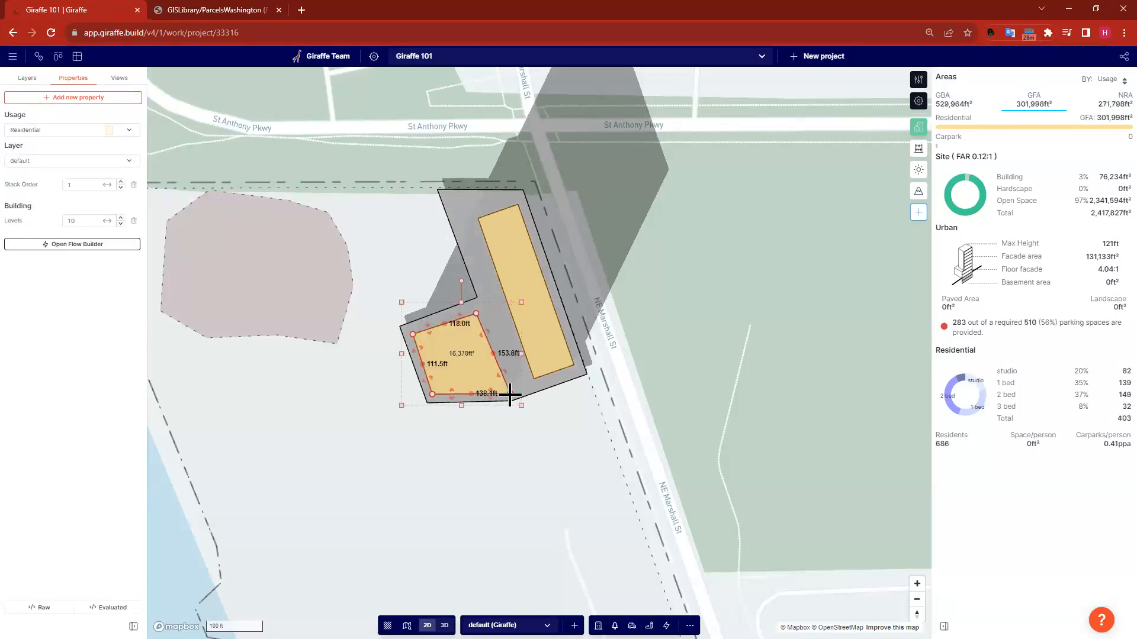
drag(477, 314, 479, 307)
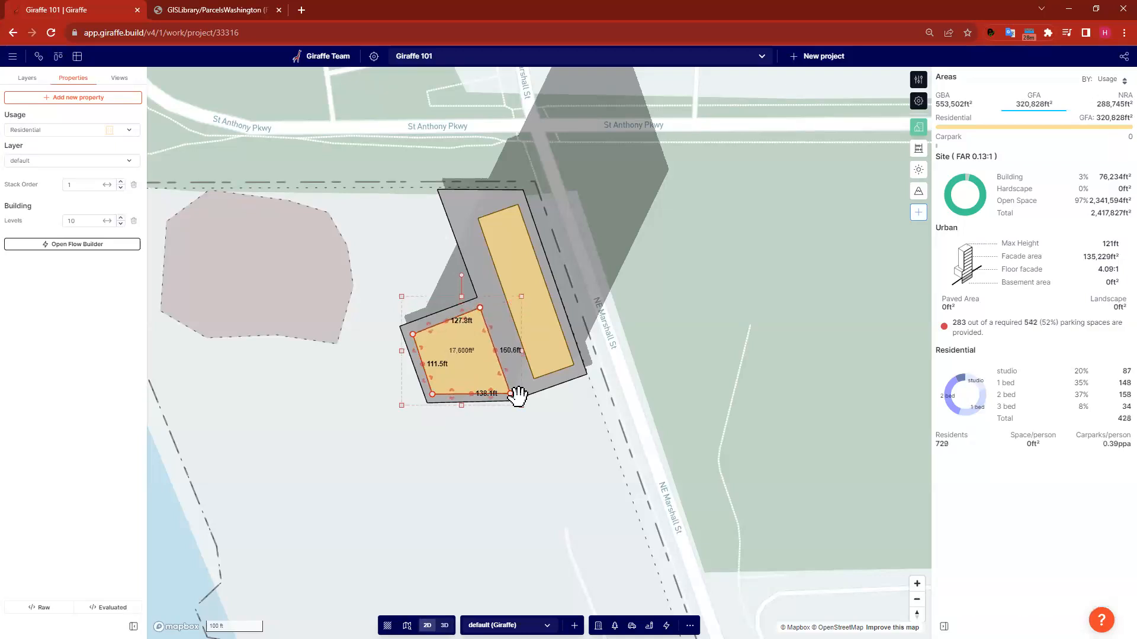
click(571, 495)
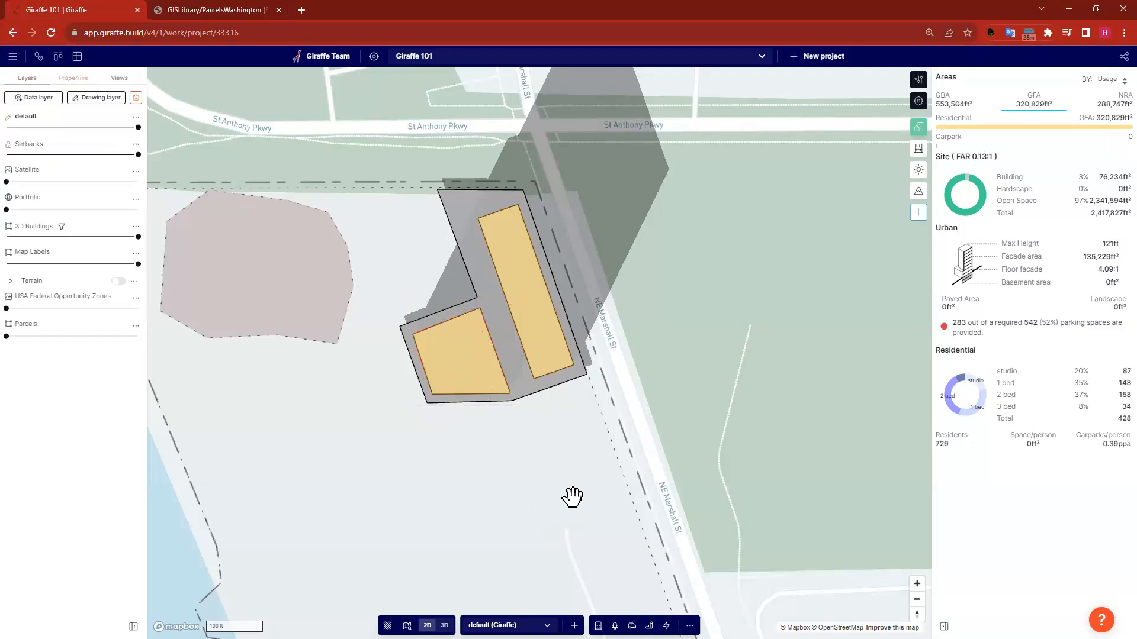
- Show the site in 3D and set the second residential building to 7 levels
right_drag(492, 497, 462, 328)
click(462, 328)
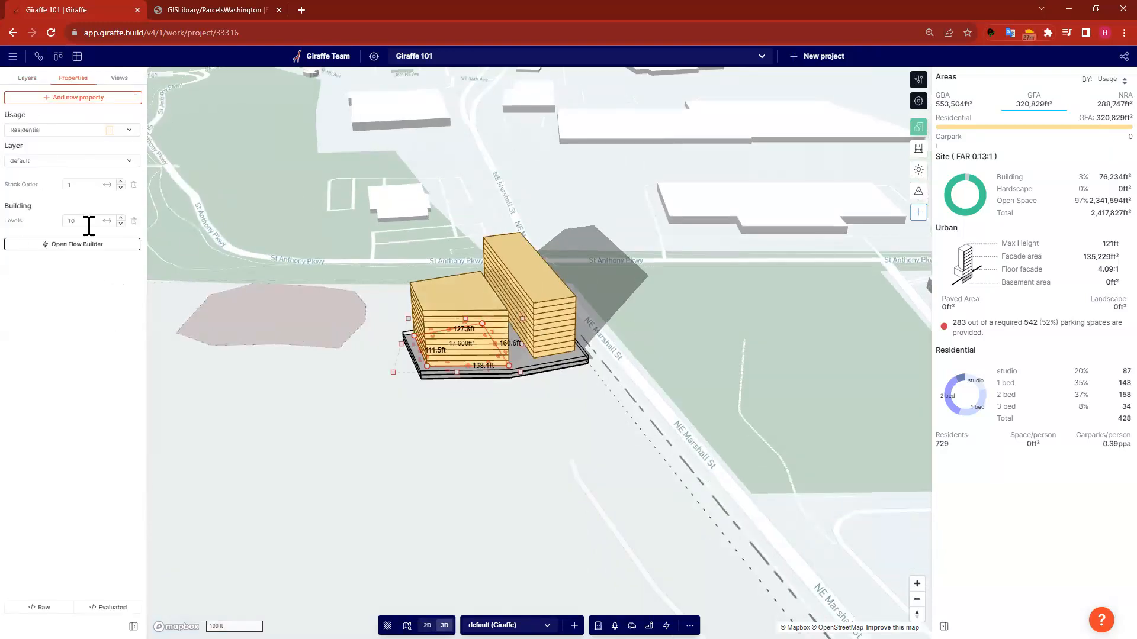
click(121, 224)
click(122, 224)
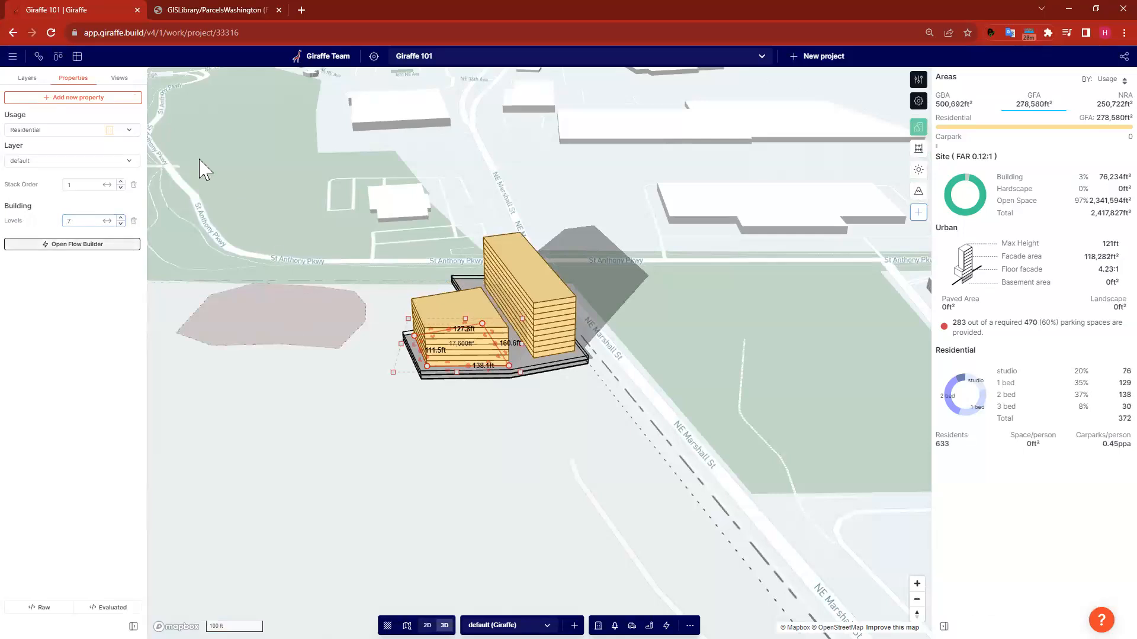
- Apply the Round Corners transformation to the 7-level residential building
click(97, 243)
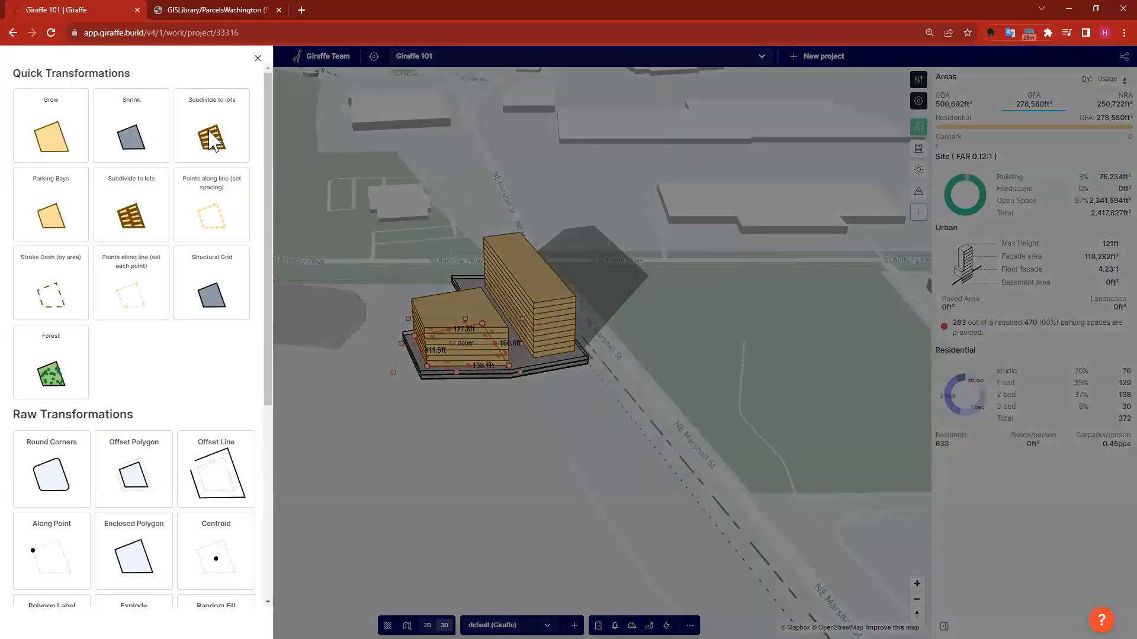
click(56, 469)
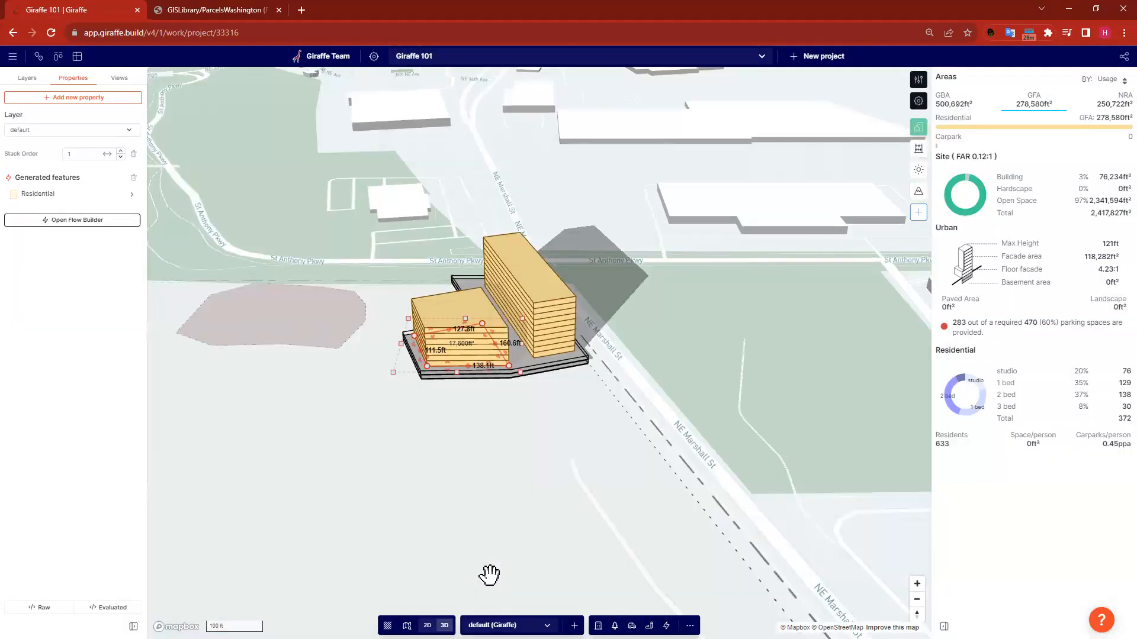
click(484, 440)
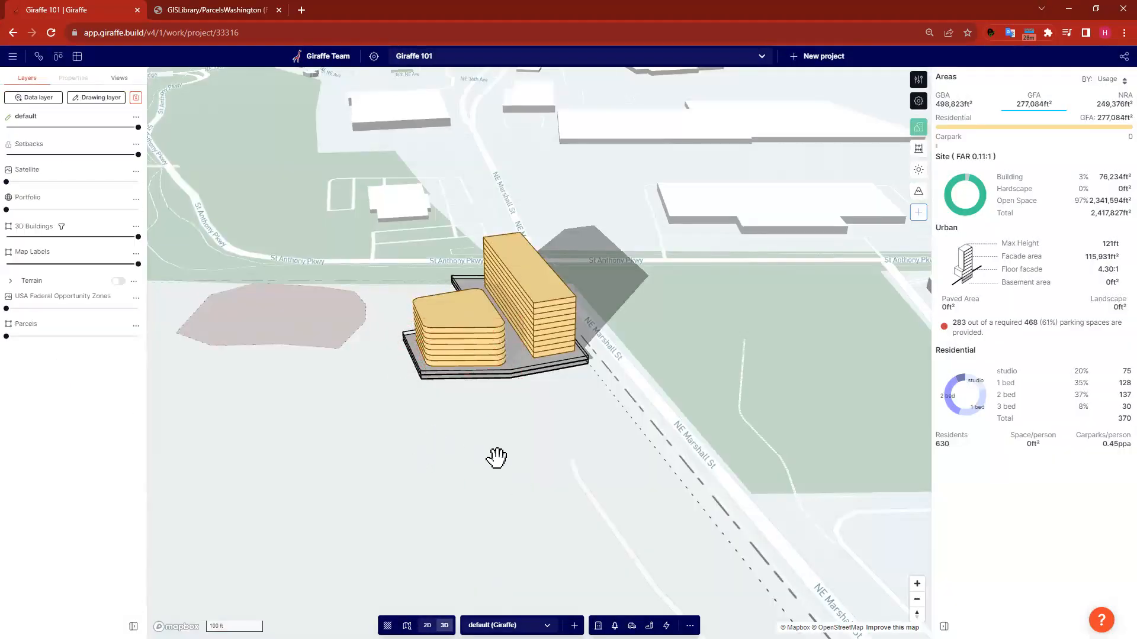
- Inspect the rounded building, its neighbour and the parking podium in 3D from several angles
right_drag(504, 466, 507, 467)
drag(572, 382, 520, 236)
drag(611, 352, 626, 441)
right_drag(627, 441, 296, 347)
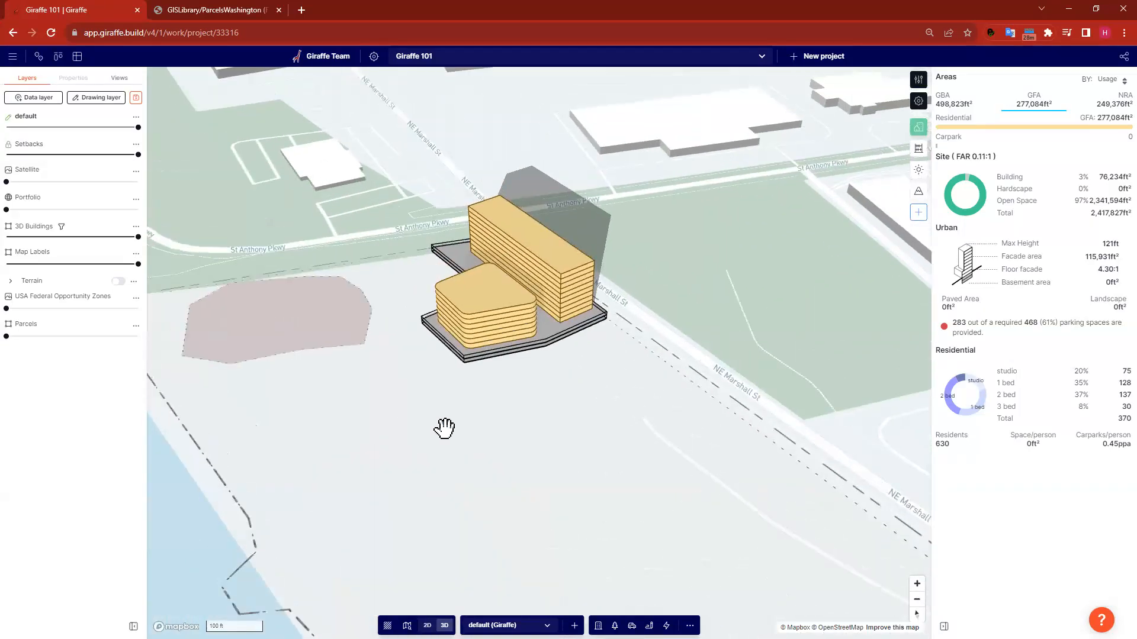
scroll(469, 446, down, 5)
right_drag(490, 479, 639, 459)
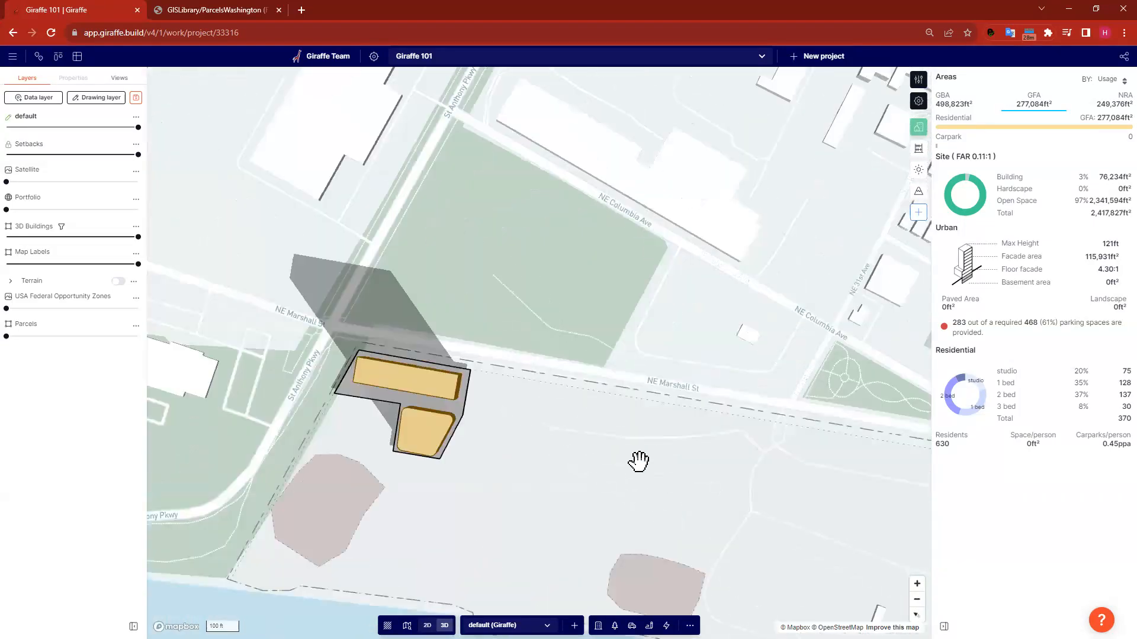
click(632, 437)
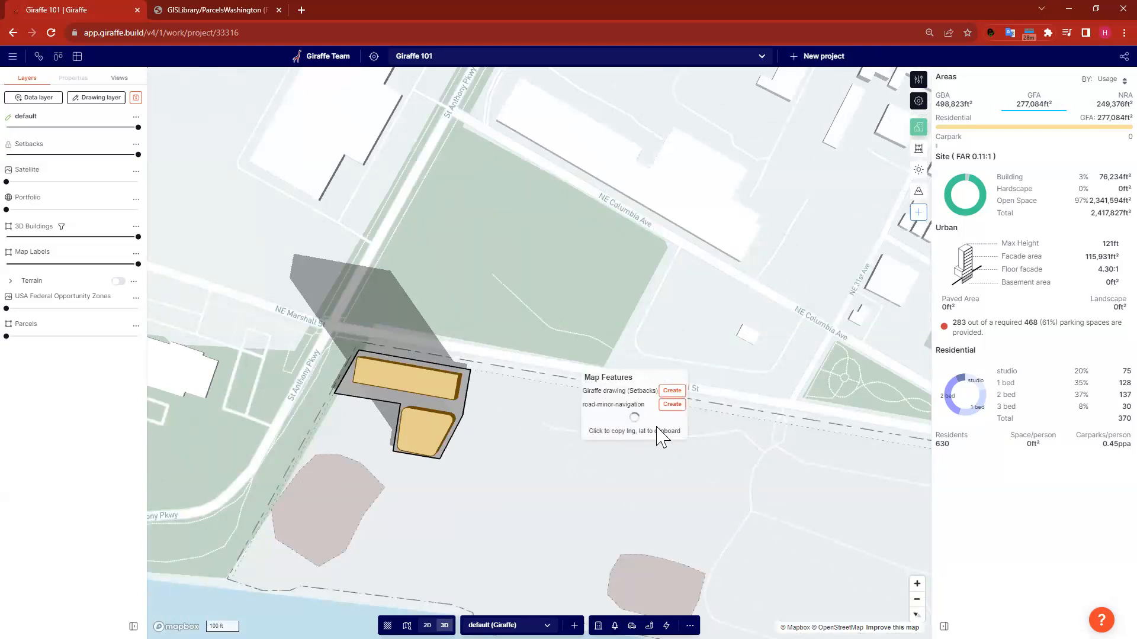
click(709, 384)
click(706, 399)
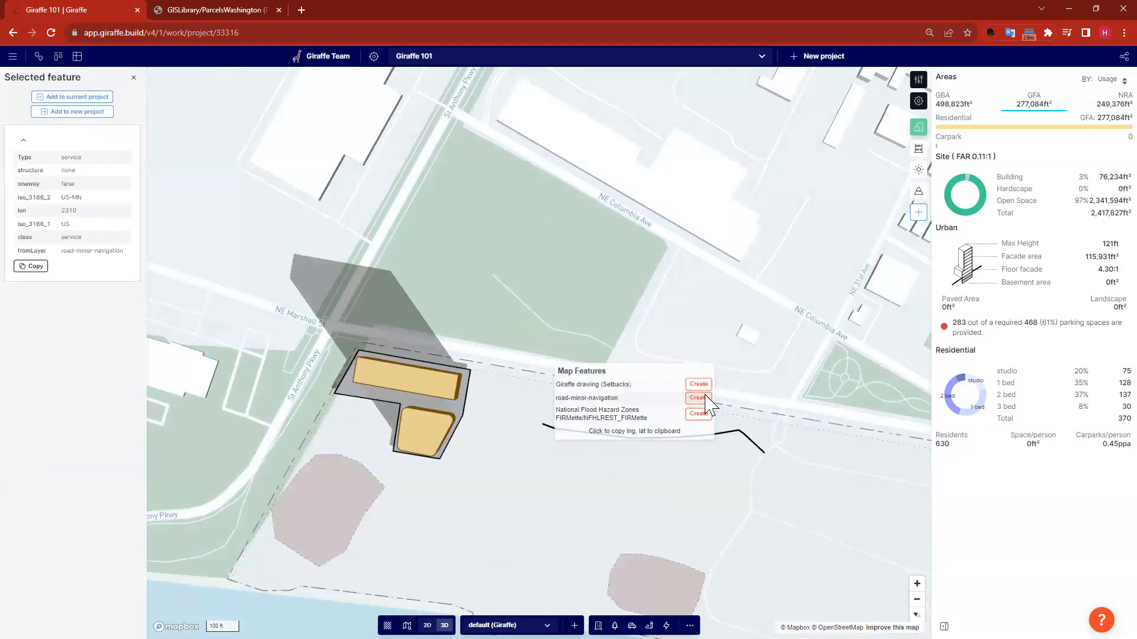
key(Escape)
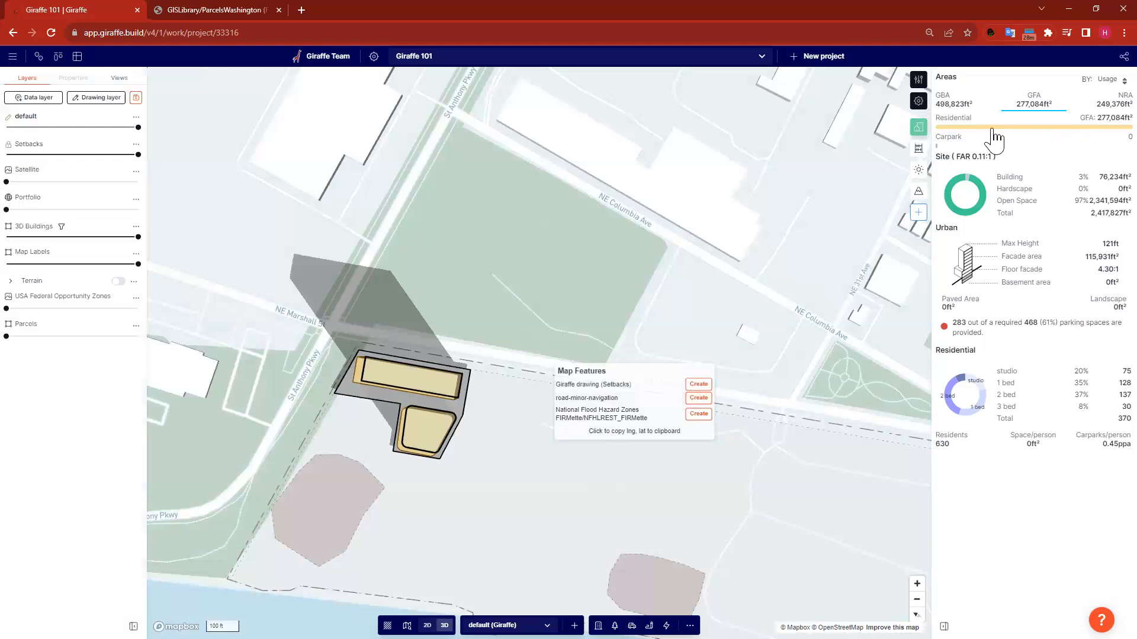
right_drag(521, 492, 378, 272)
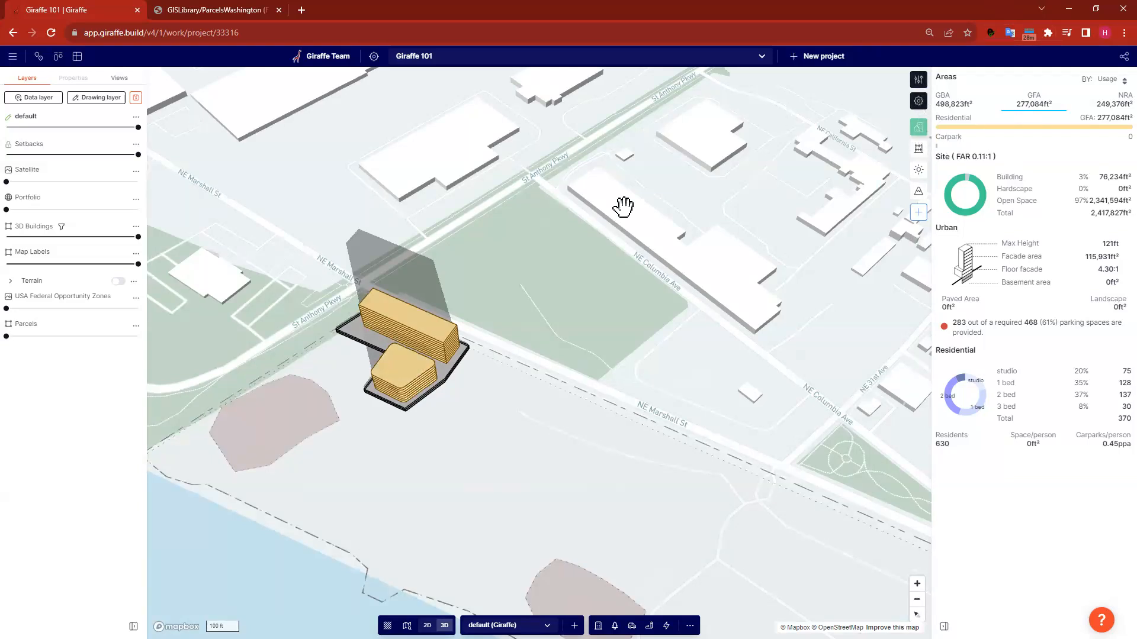
click(402, 321)
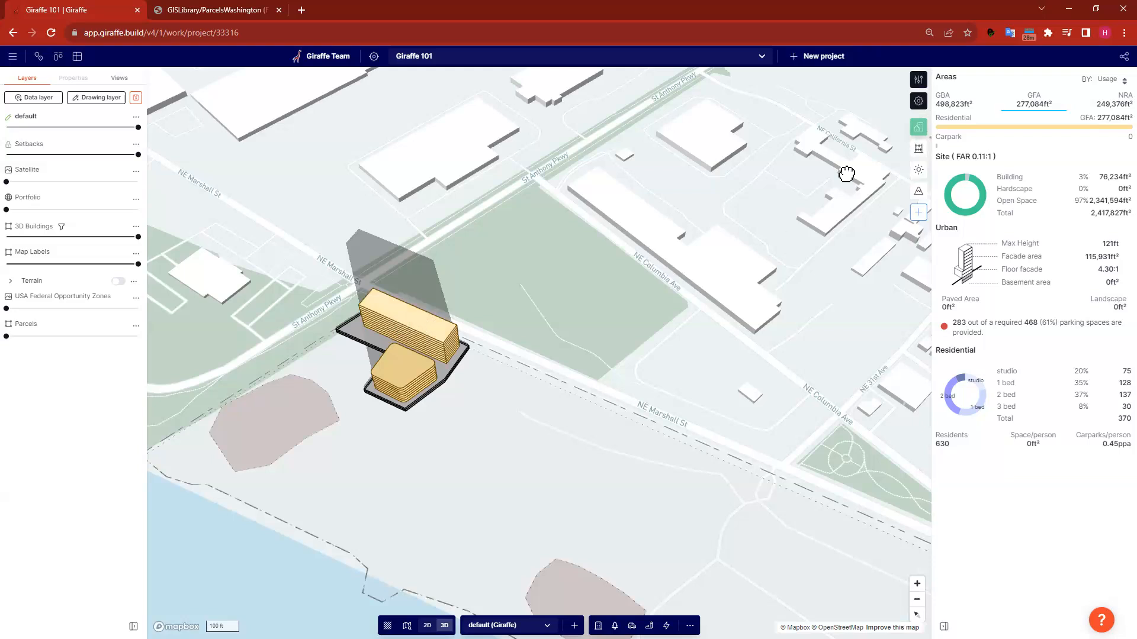
- Review the Residential usage's efficiencies and its dwelling sizes, prices and mix, then close the settings, discarding any changes
click(919, 81)
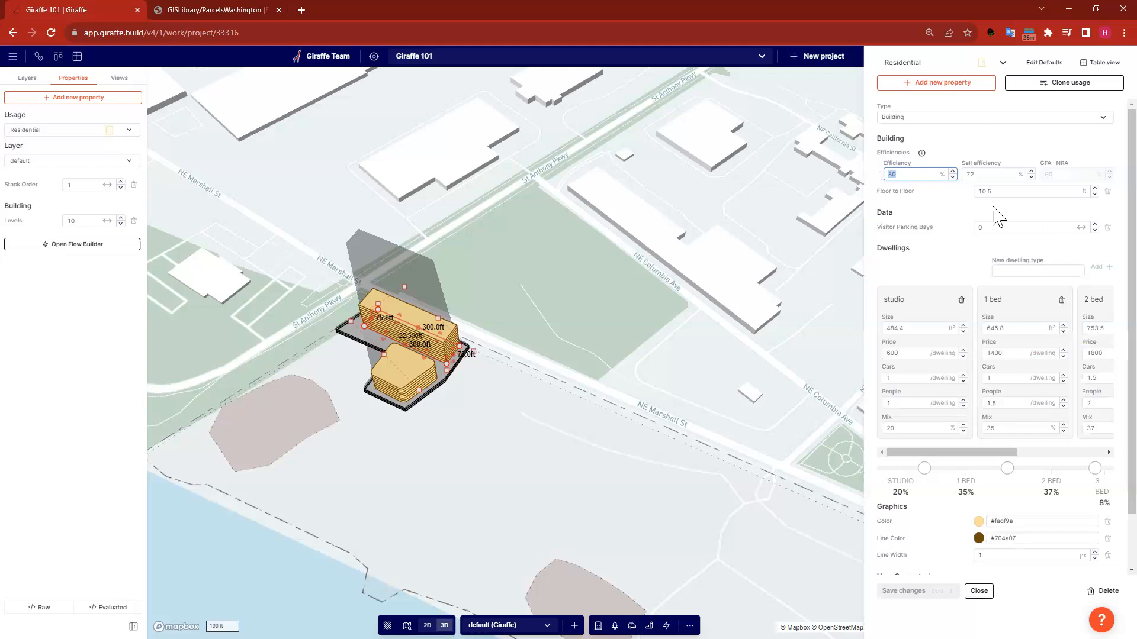
drag(954, 454, 917, 455)
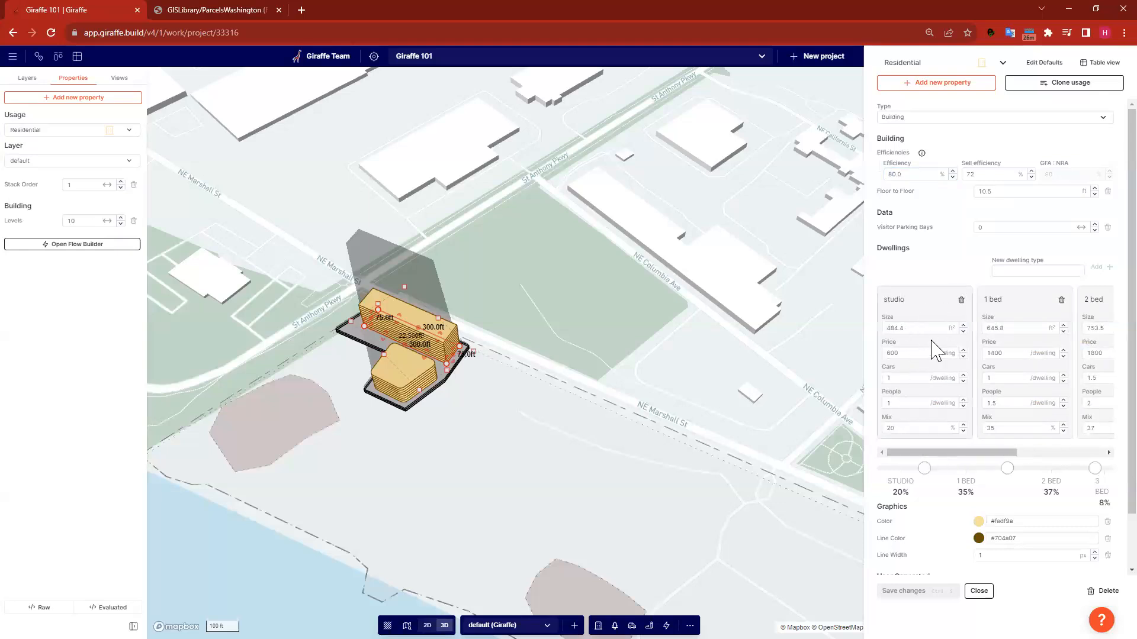
mouse_move(921, 454)
mouse_down()
mouse_move(1025, 455)
mouse_move(919, 452)
mouse_up()
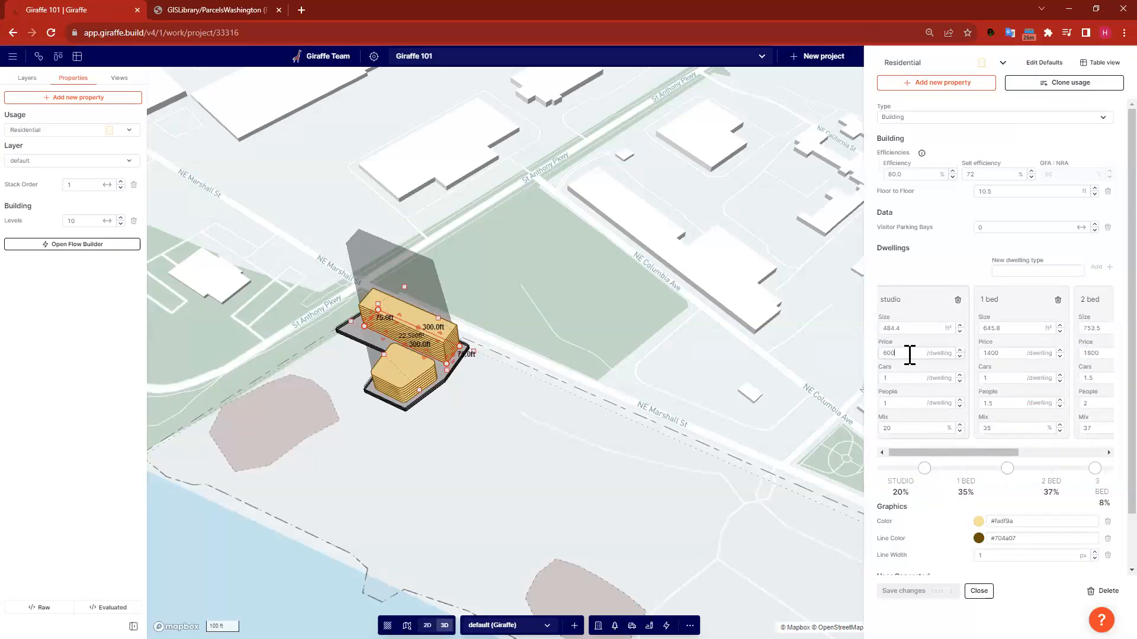
click(909, 327)
click(1105, 328)
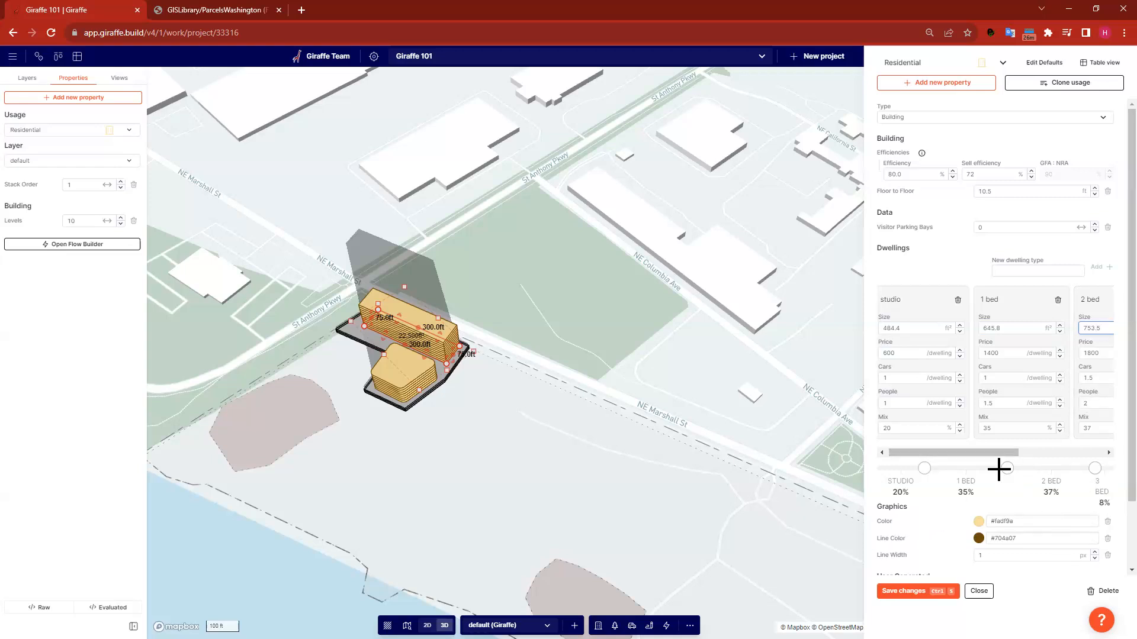
click(1085, 456)
click(530, 491)
click(650, 367)
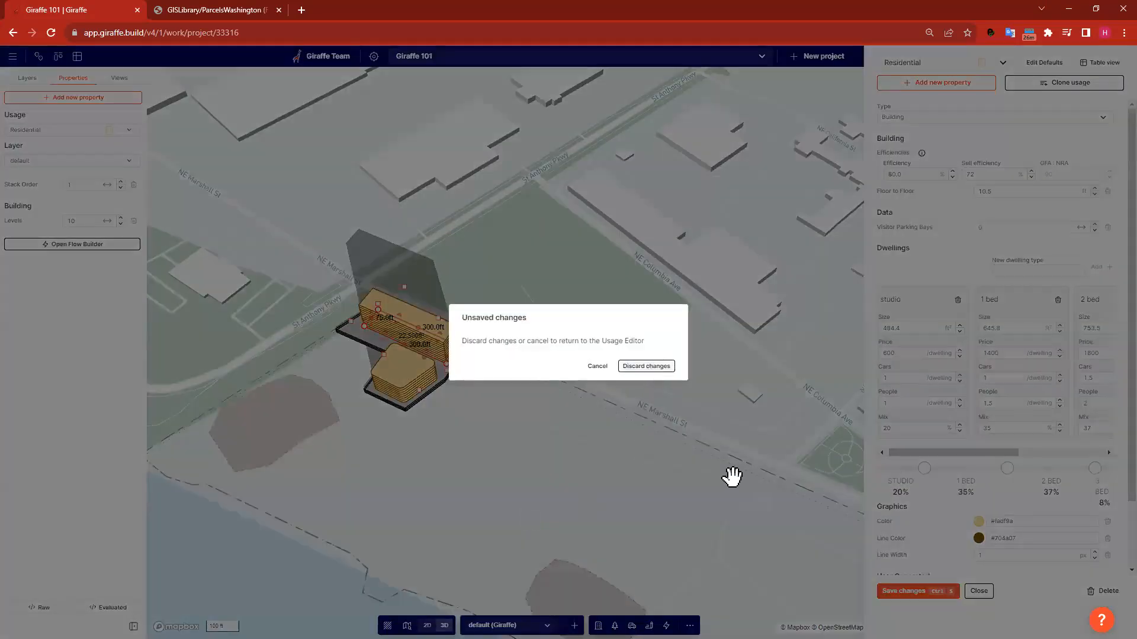
click(507, 462)
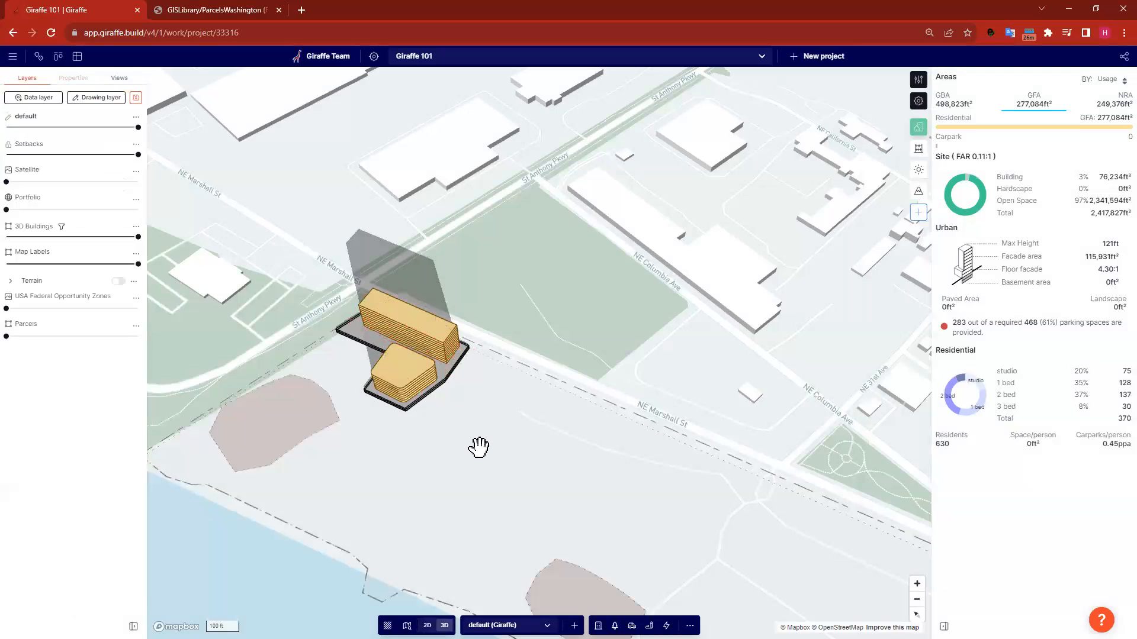
- Place an Apartments flow building east of the existing buildings along a bent line with segments of about 142 ft and 295 ft
drag(500, 457, 515, 484)
right_drag(515, 485, 553, 487)
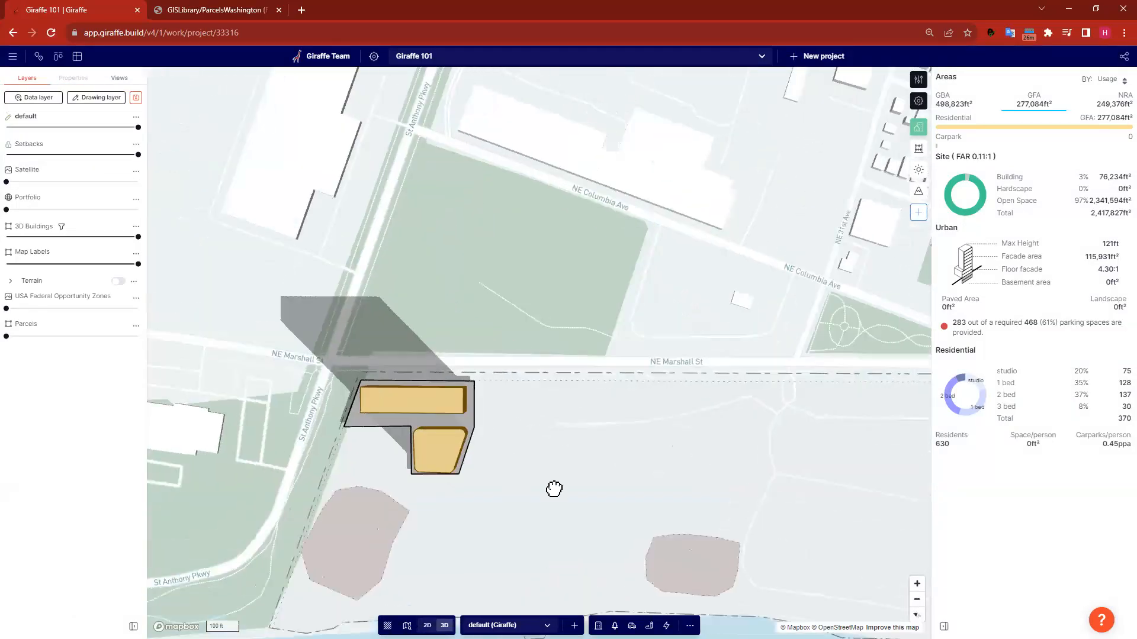
drag(557, 476, 649, 447)
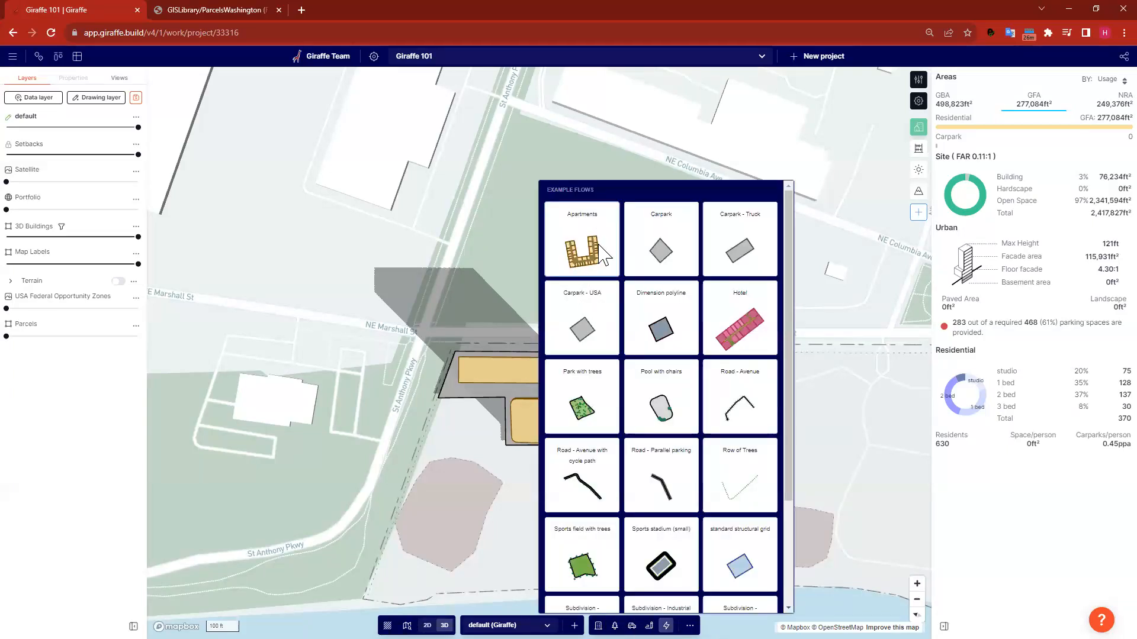
click(588, 252)
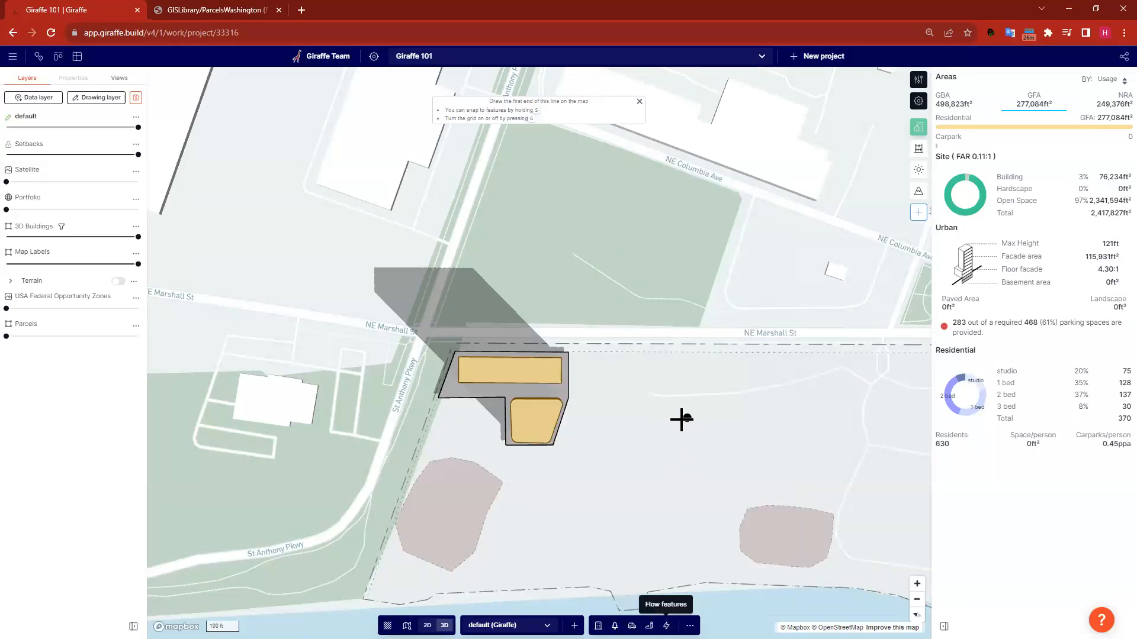
scroll(681, 420, up, 4)
scroll(634, 299, down, 3)
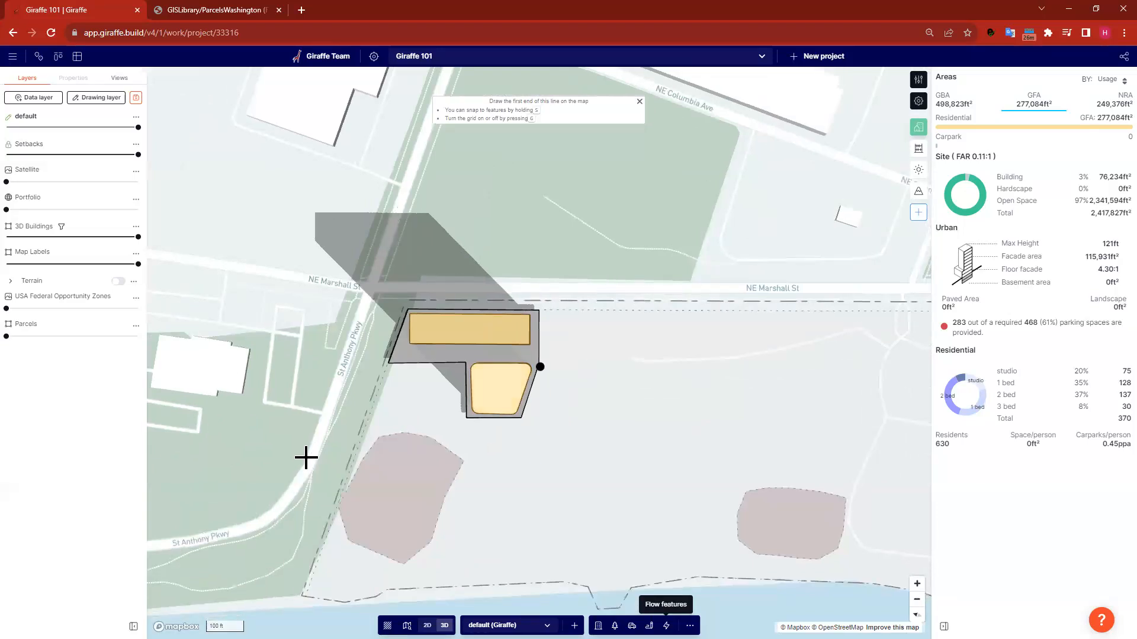
scroll(424, 462, down, 3)
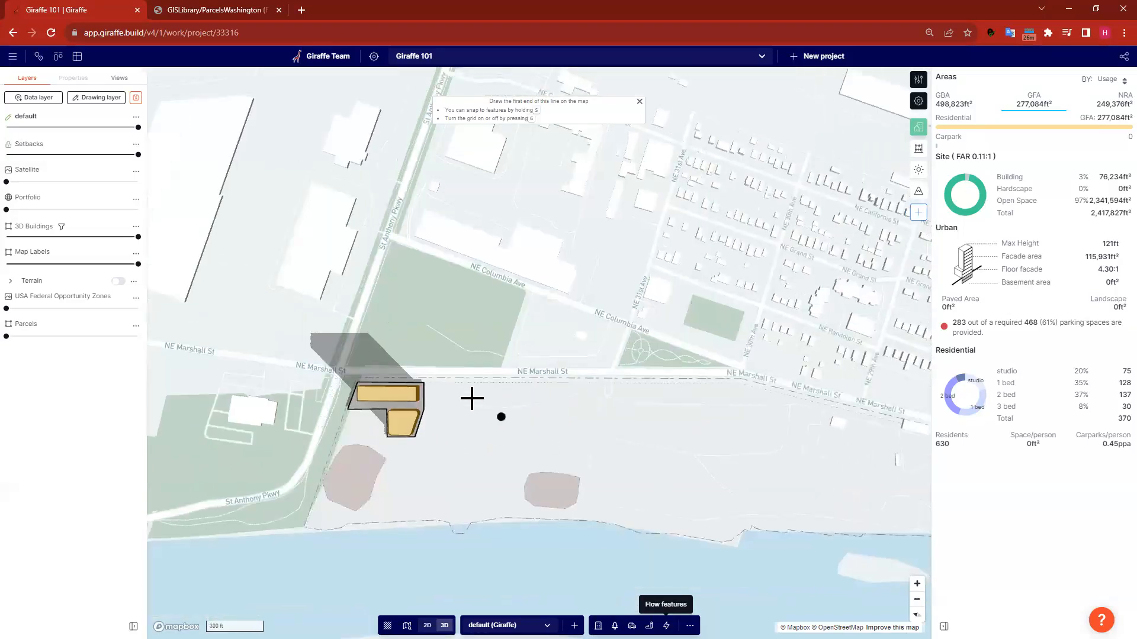
scroll(472, 398, up, 5)
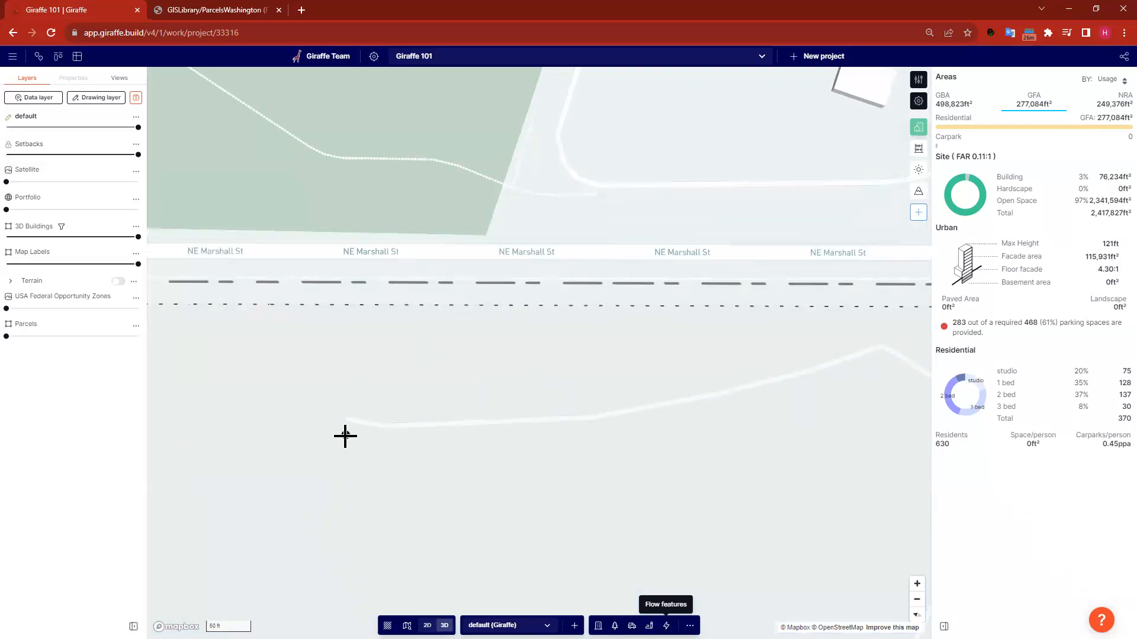
click(345, 436)
click(471, 461)
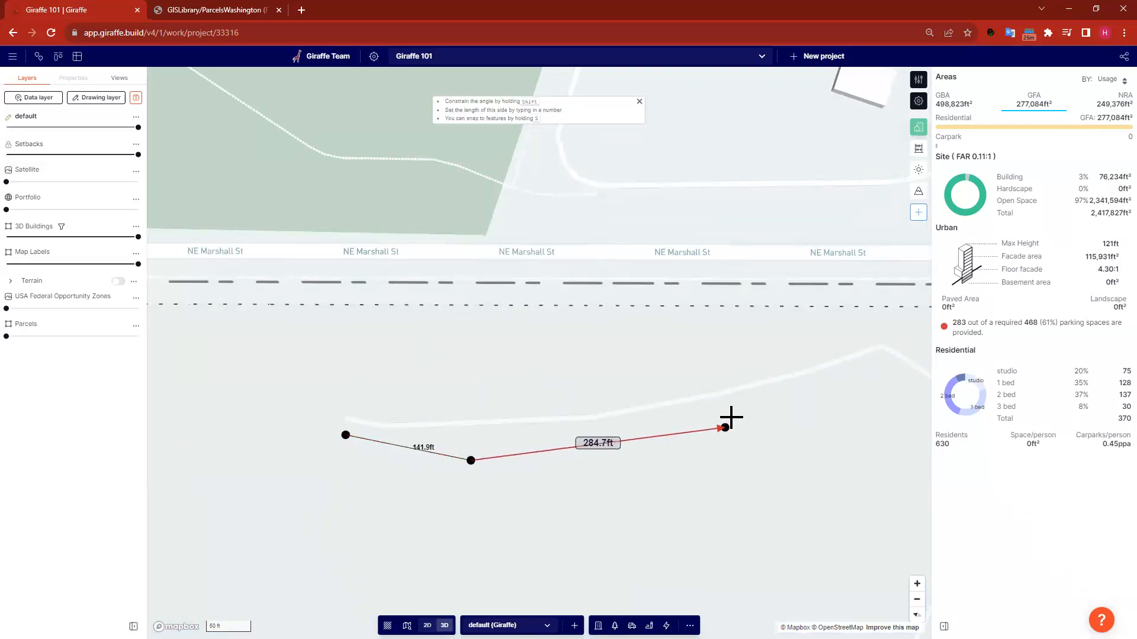
double_click(732, 412)
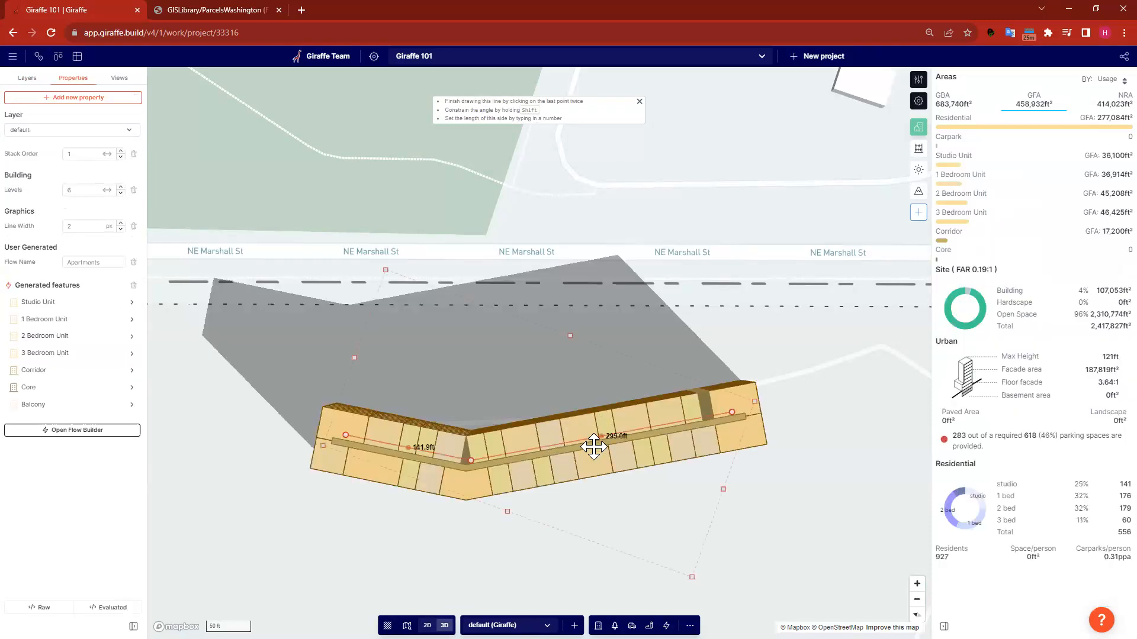
- Reposition the west end of the apartment building's line so its shorter segment is about 152 ft long
right_drag(704, 516, 619, 526)
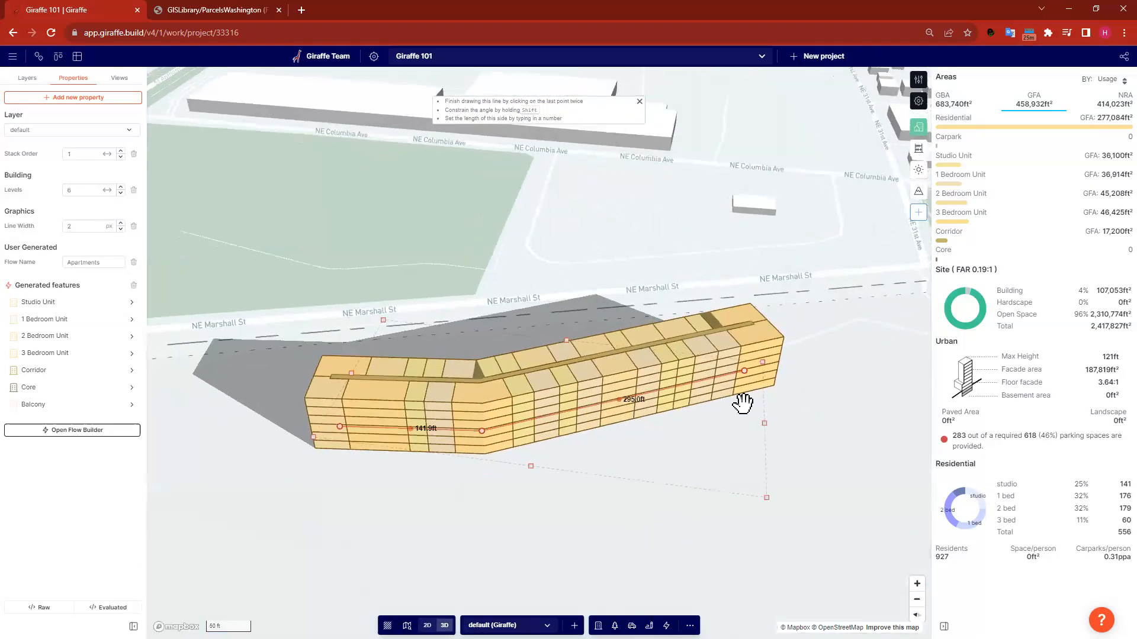
drag(338, 425, 378, 426)
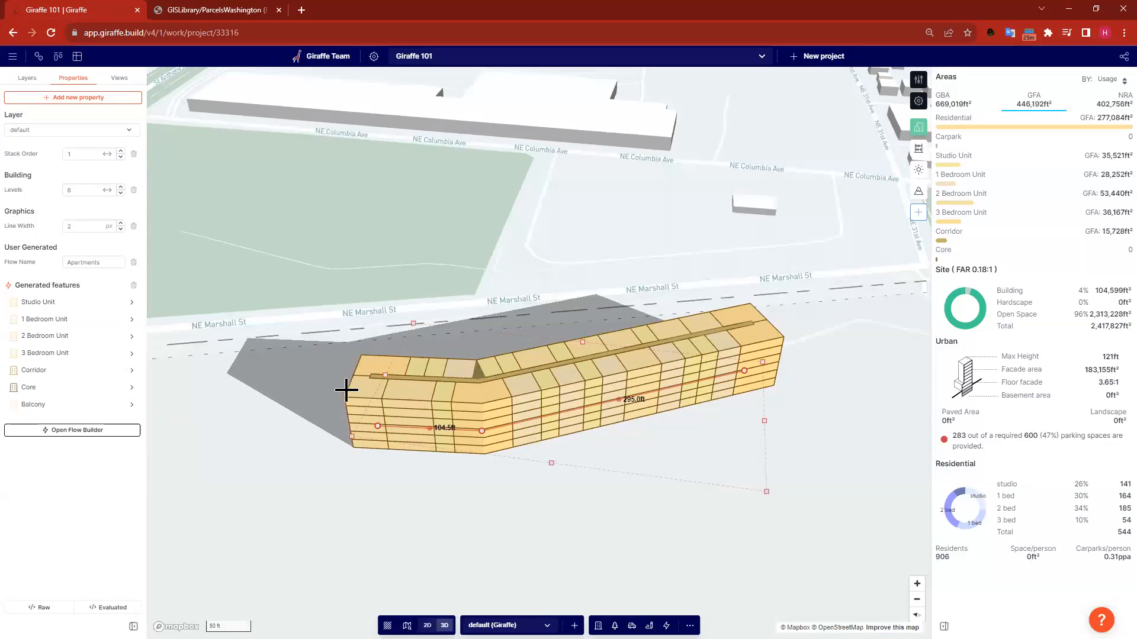
drag(378, 426, 322, 410)
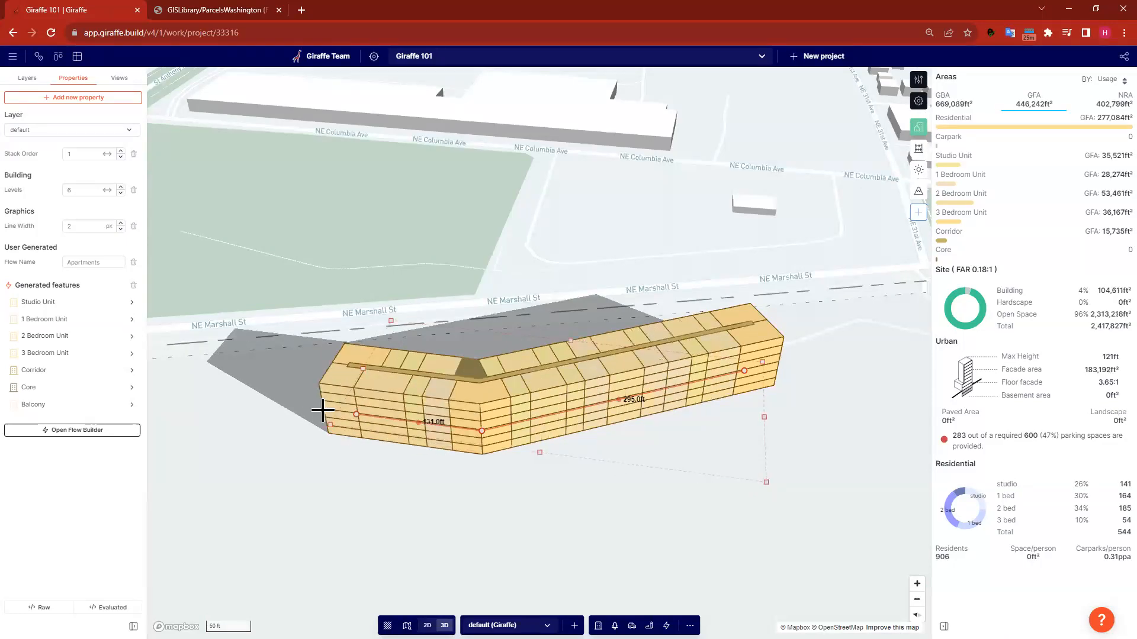
drag(344, 415, 337, 405)
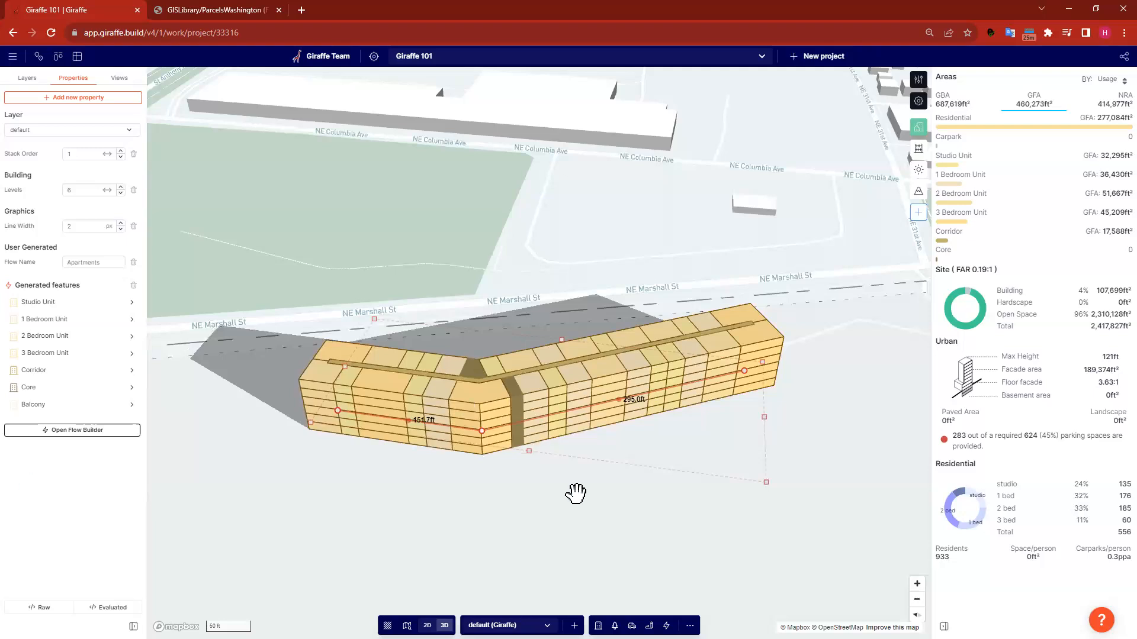
- Add a bend at the middle of the apartment line's longer segment and swing its east end southward, making the last segment about 150 ft
right_drag(778, 466, 776, 468)
drag(314, 492, 665, 492)
drag(548, 496, 124, 479)
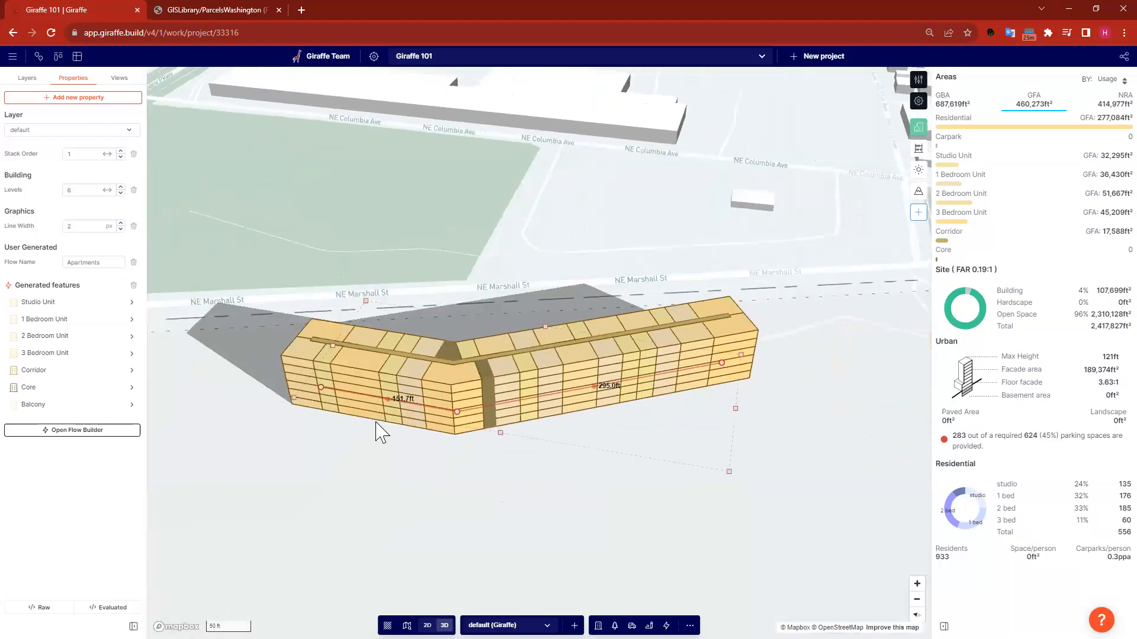
click(536, 410)
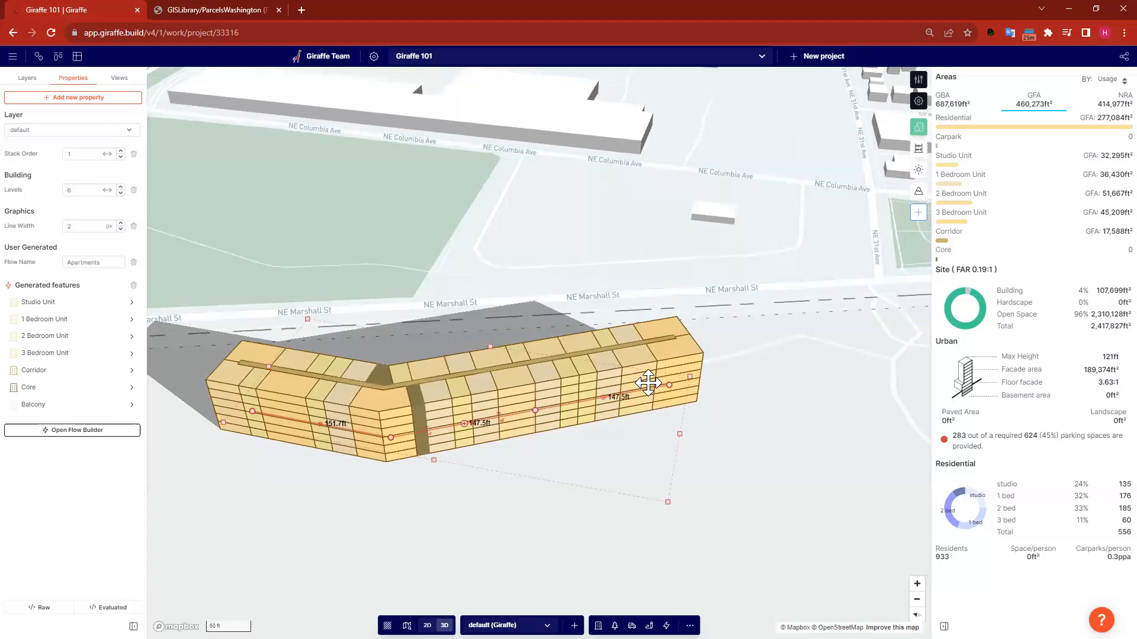
drag(668, 385, 572, 355)
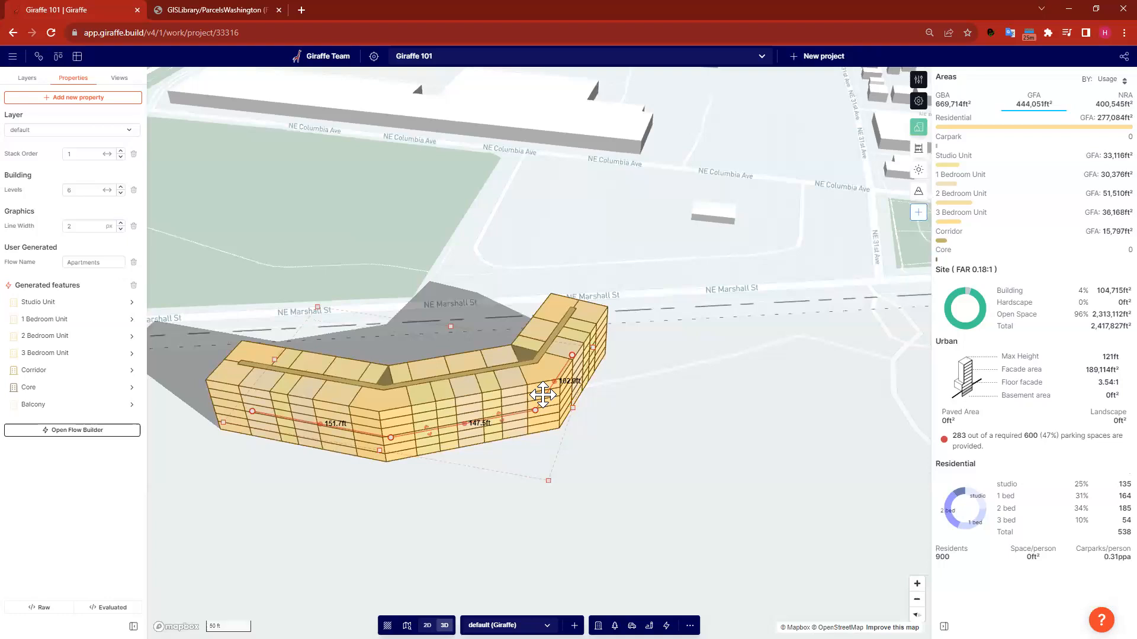
drag(575, 358, 674, 460)
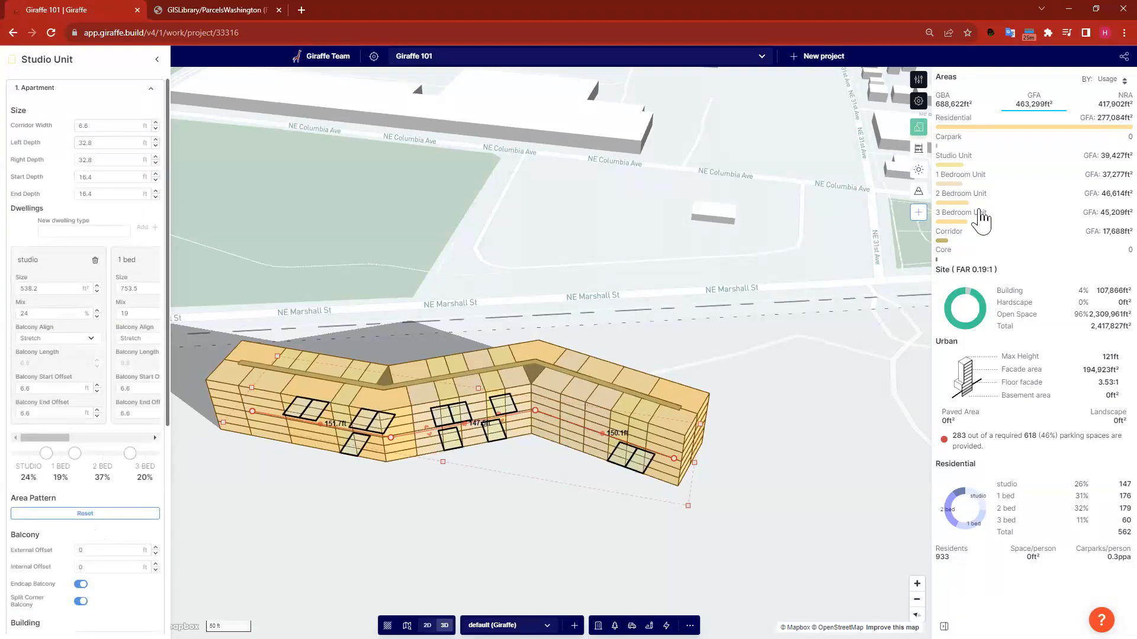
- Set the apartment building's dwelling mix to 10% studio, 46% 1 bed, 28% 2 bed and 16% 3 bed
drag(16, 399, 29, 452)
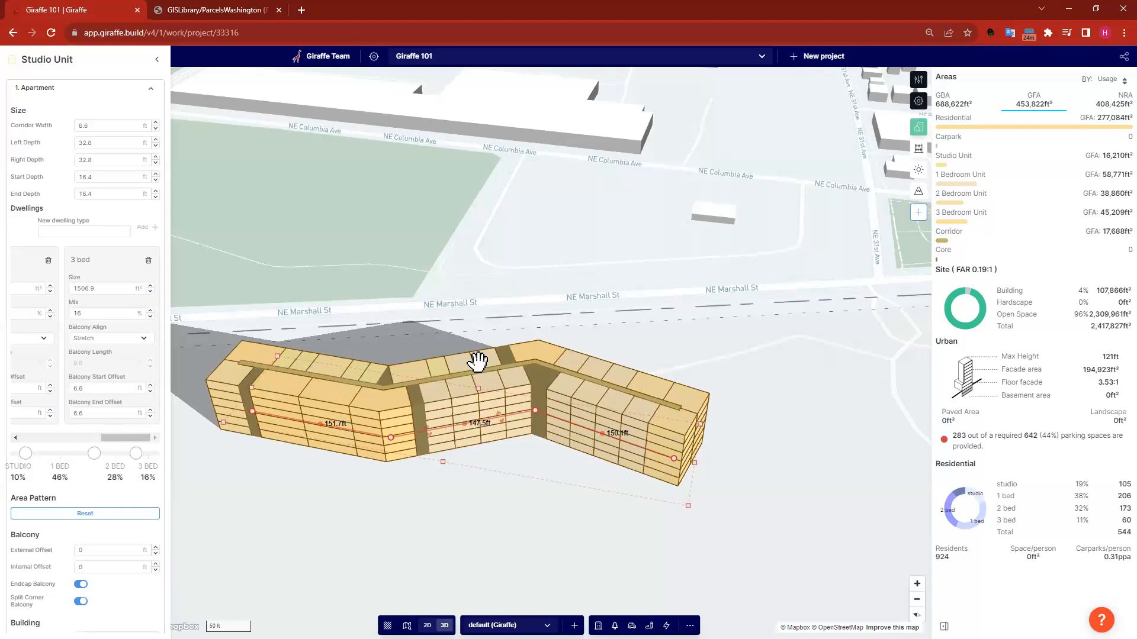
scroll(537, 398, up, 5)
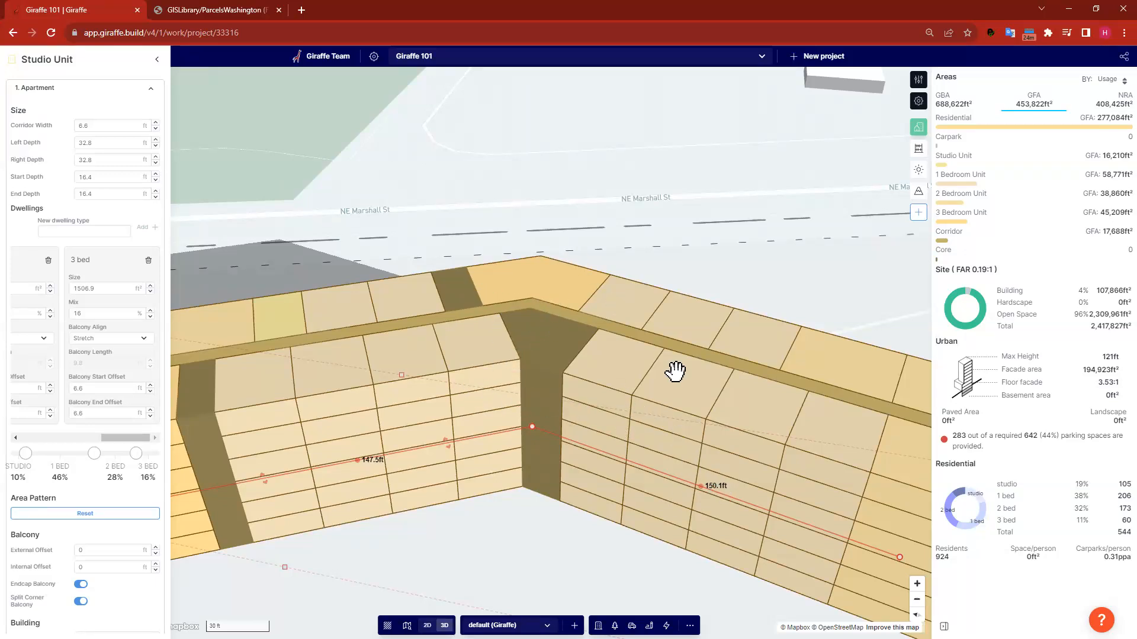
- Extend the apartment building's east wing to about 209.5 ft
scroll(632, 373, down, 5)
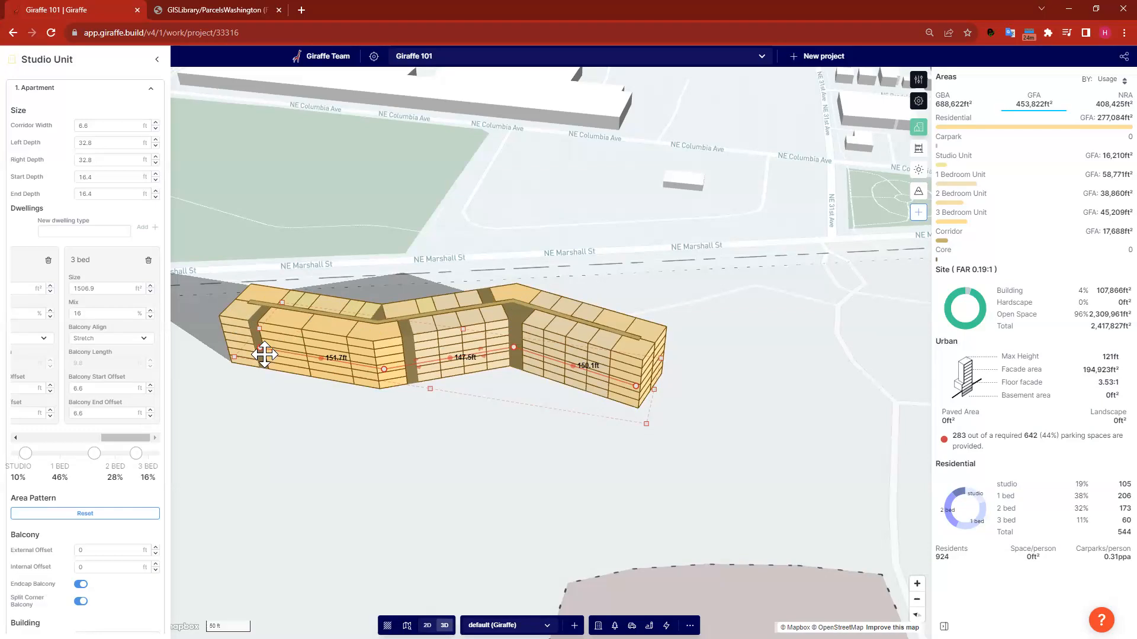
drag(665, 395, 686, 407)
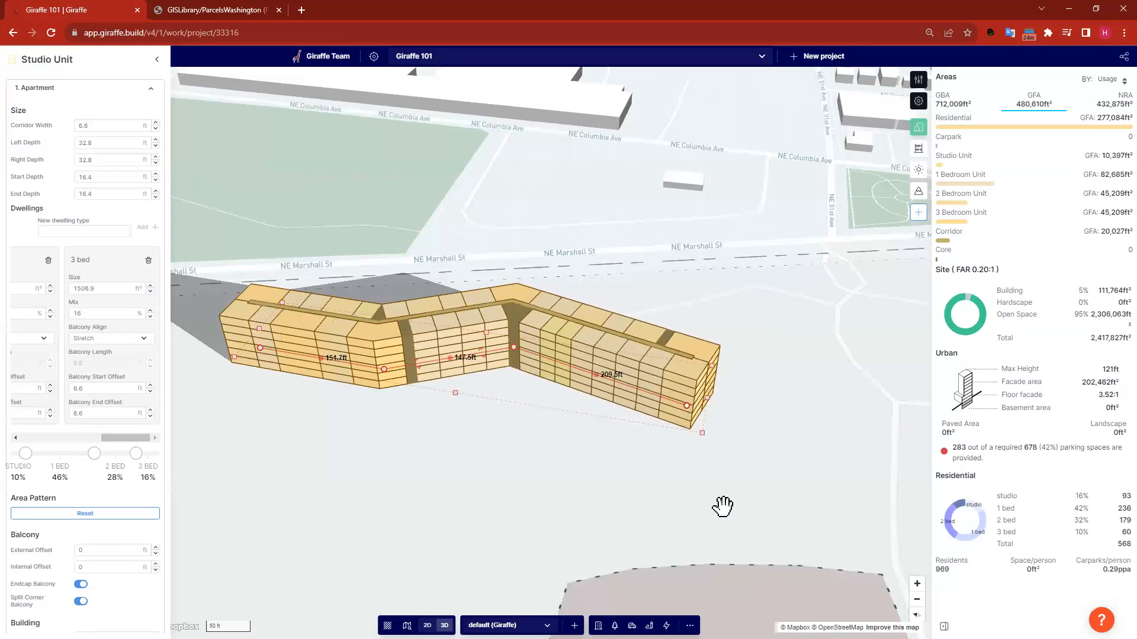
- In plan view, move the dividing handle of the small unit beside the apartment building's lower inner-corner core to resplit the adjacent units
key(2)
drag(616, 212, 585, 268)
scroll(73, 474, down, 3)
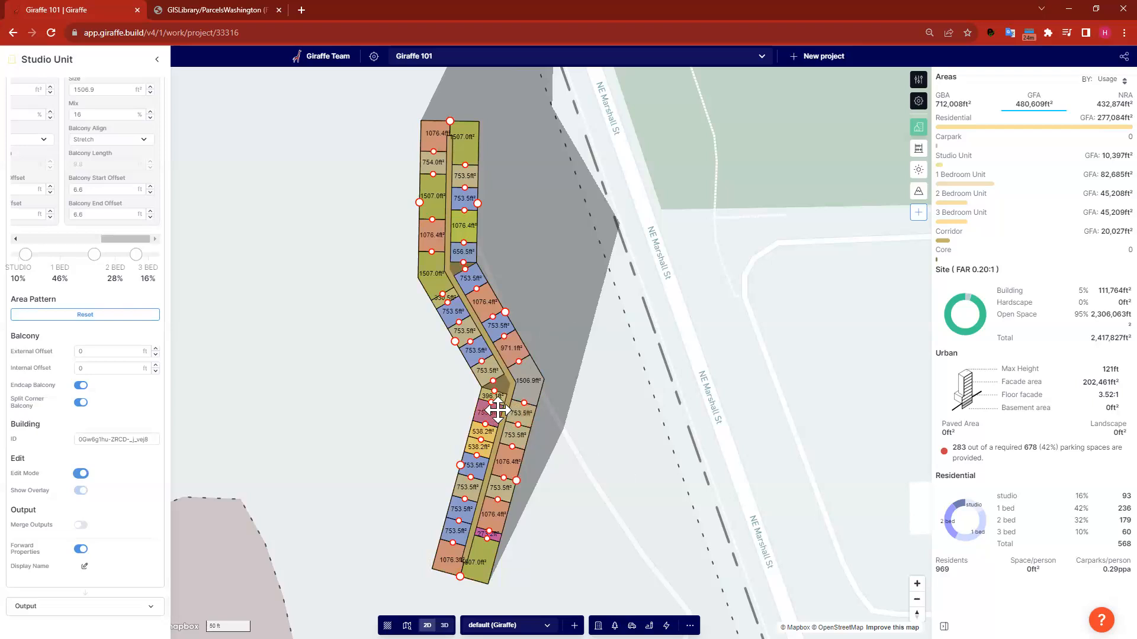
scroll(496, 407, up, 5)
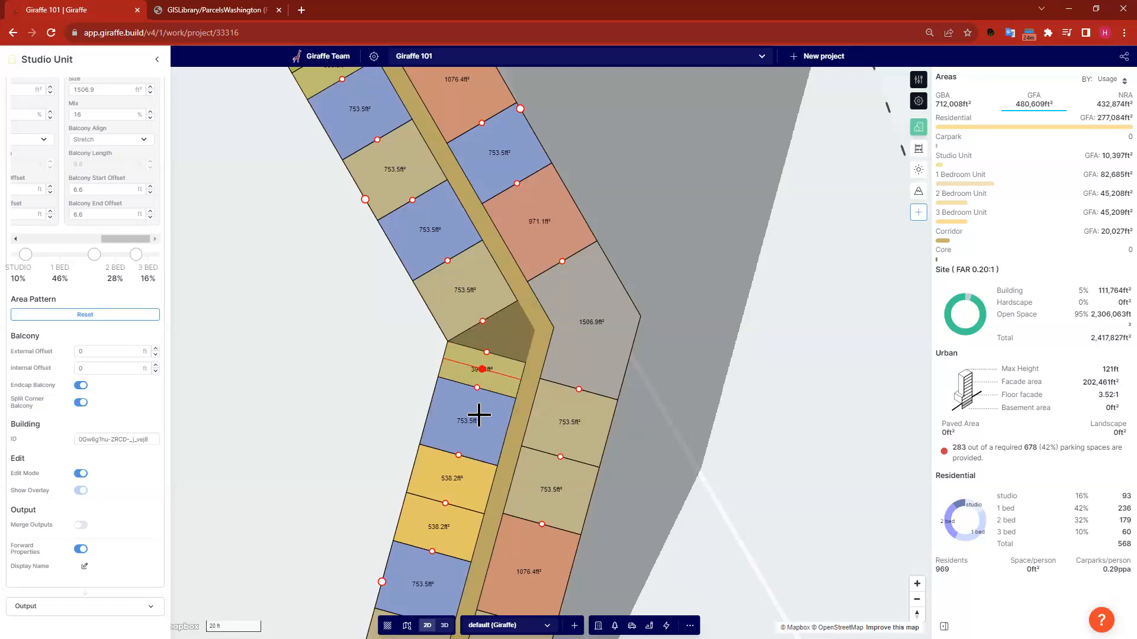
drag(477, 388, 470, 411)
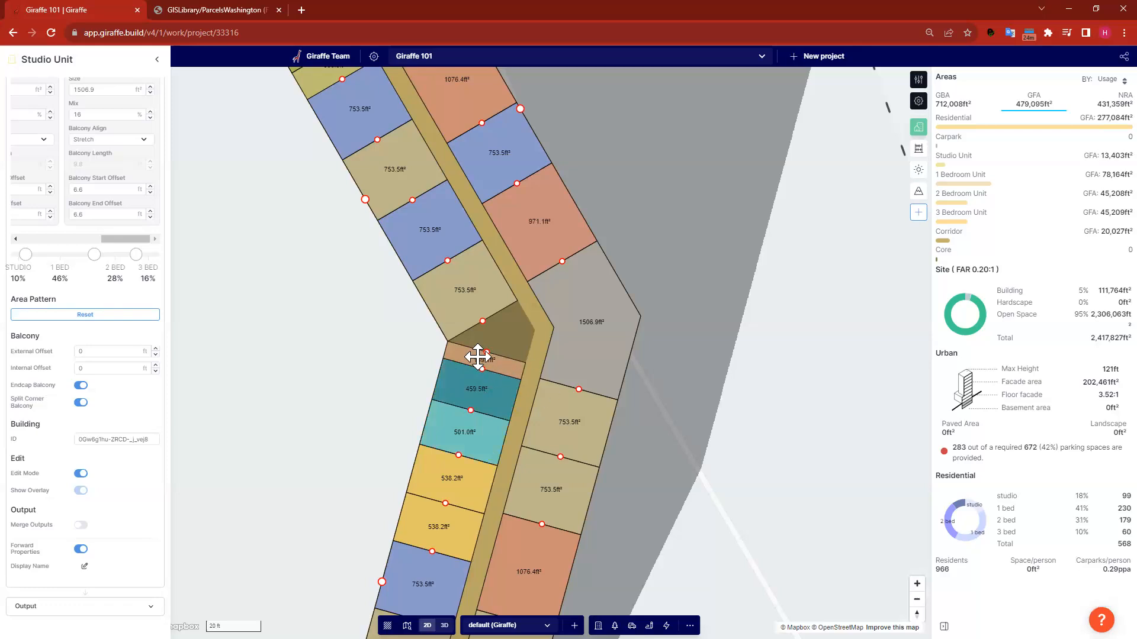
click(372, 348)
- Reselect the apartment building and pull the river-side facade of its middle and upper wings inward to reduce the unit depth
right_drag(326, 331, 564, 262)
scroll(581, 280, down, 5)
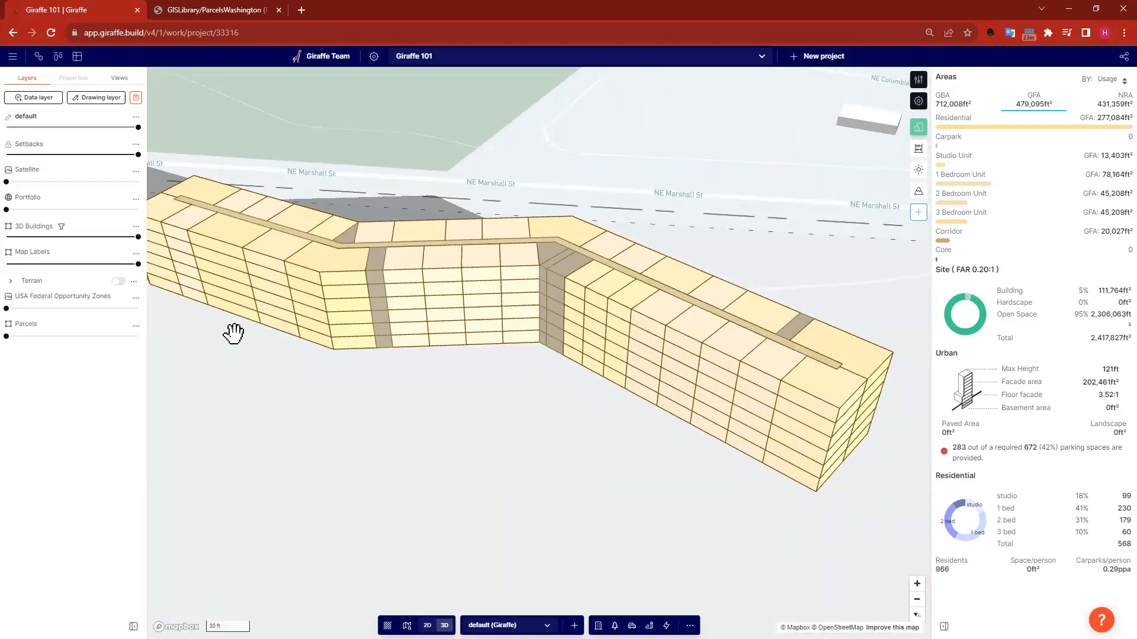
drag(236, 261, 314, 262)
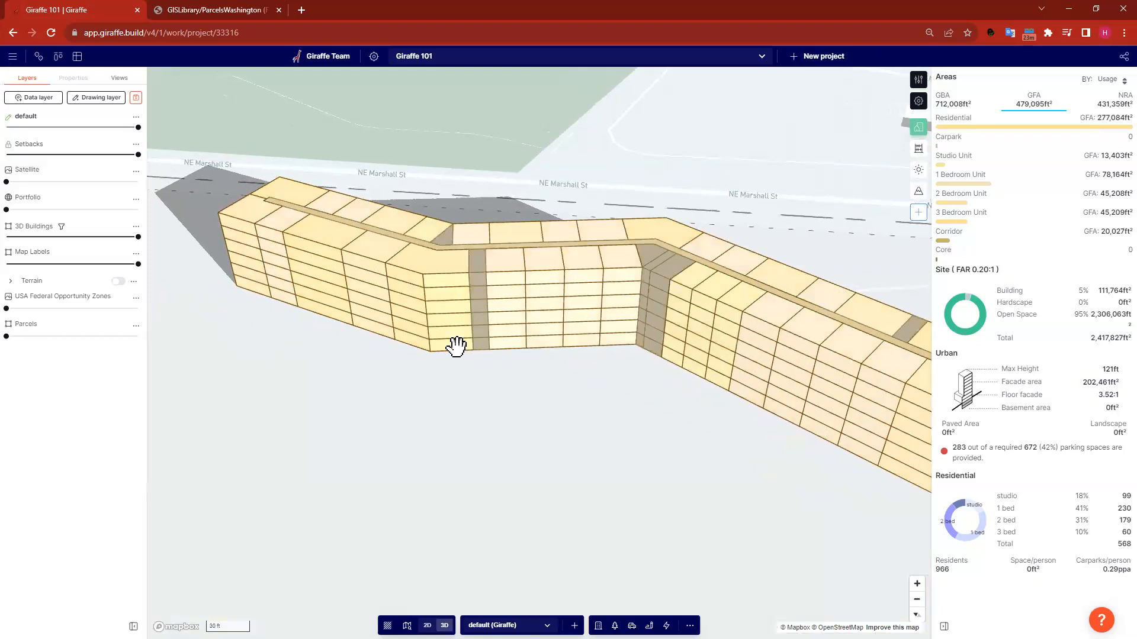
click(456, 346)
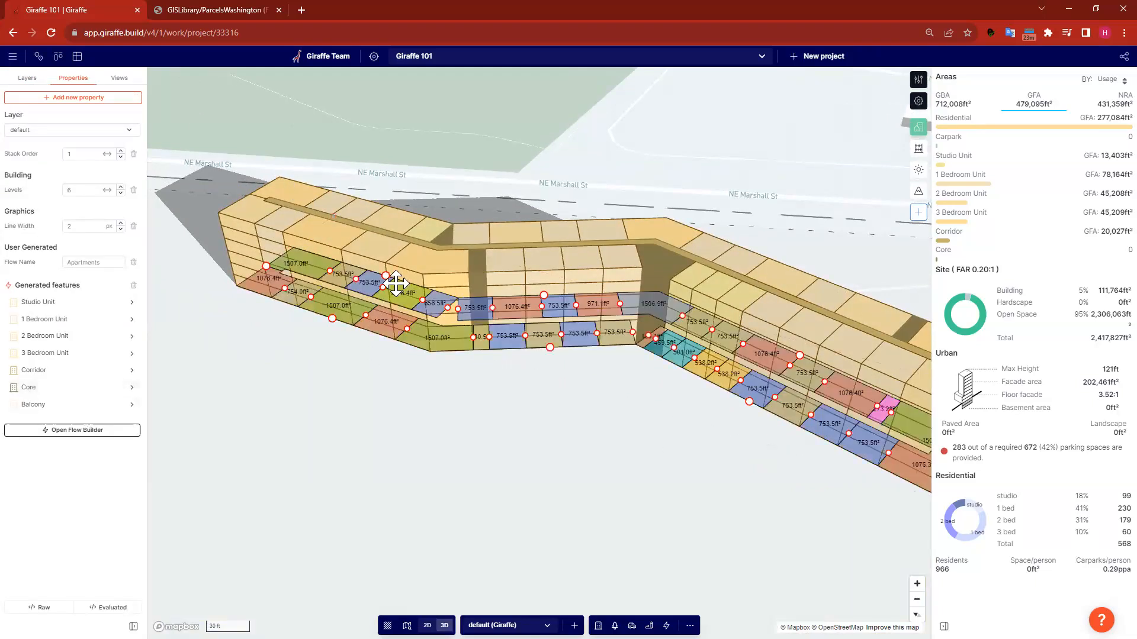
drag(332, 317, 363, 286)
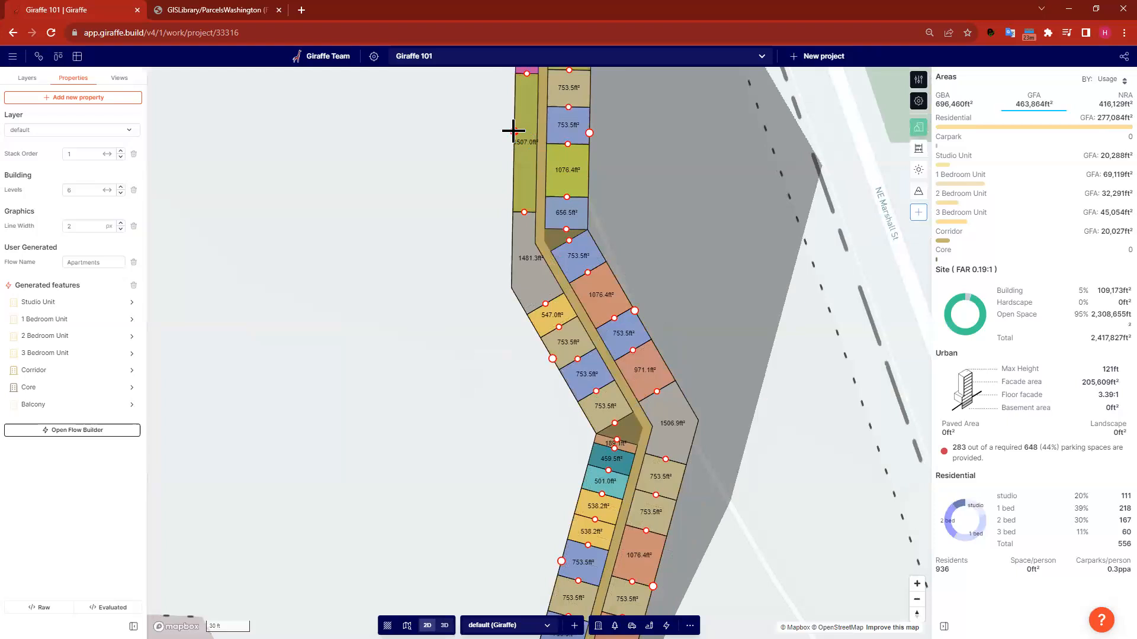
drag(513, 130, 540, 134)
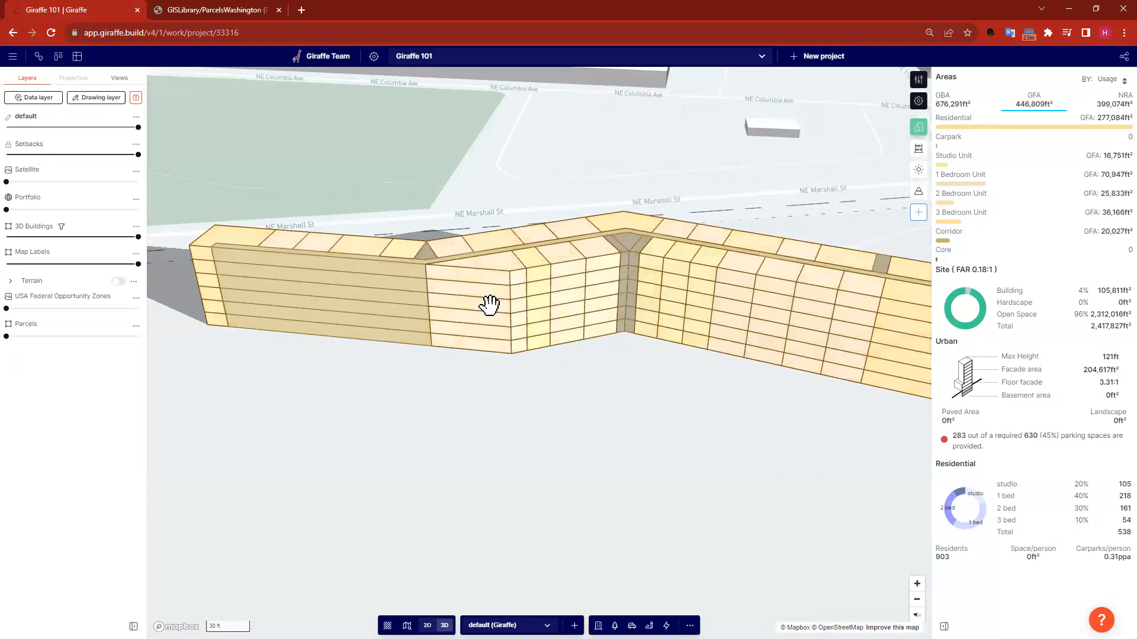
- Draw a rectangular carpark about 226 ft by 122 ft along the thinned wing's outer side and set it to 6 levels
click(427, 625)
drag(668, 95, 639, 267)
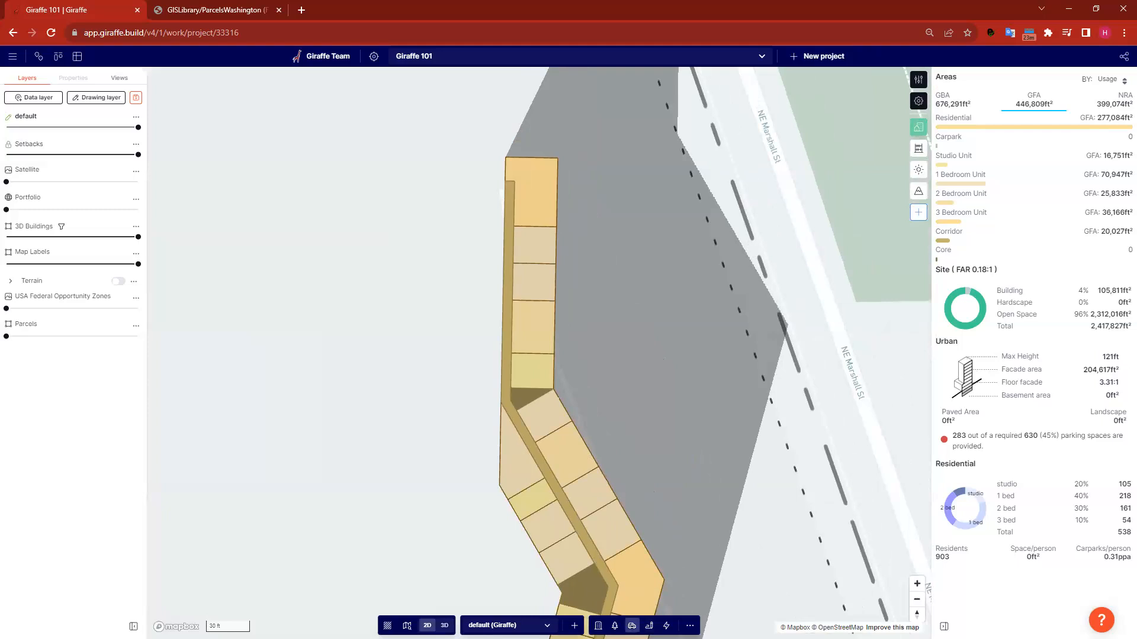
click(632, 625)
click(602, 538)
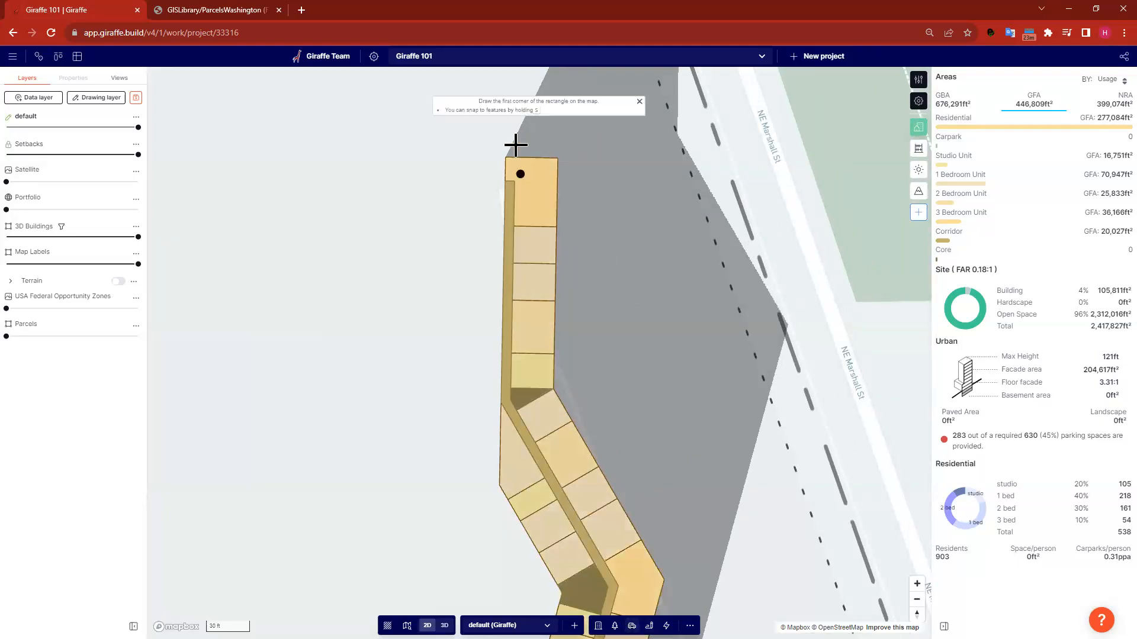
click(505, 157)
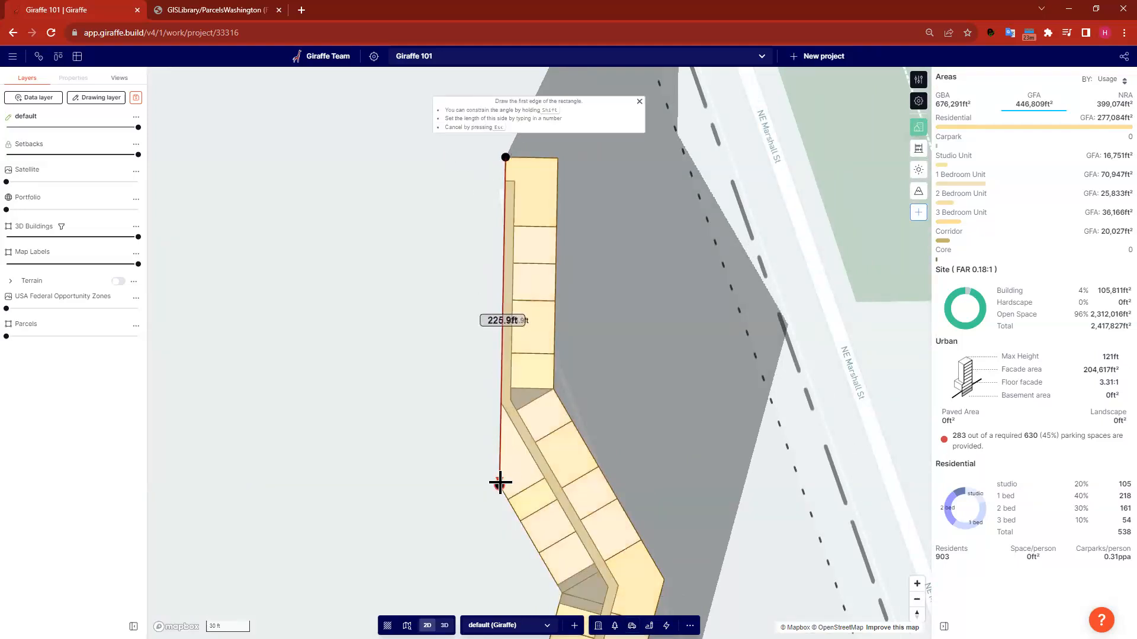
click(476, 465)
click(323, 431)
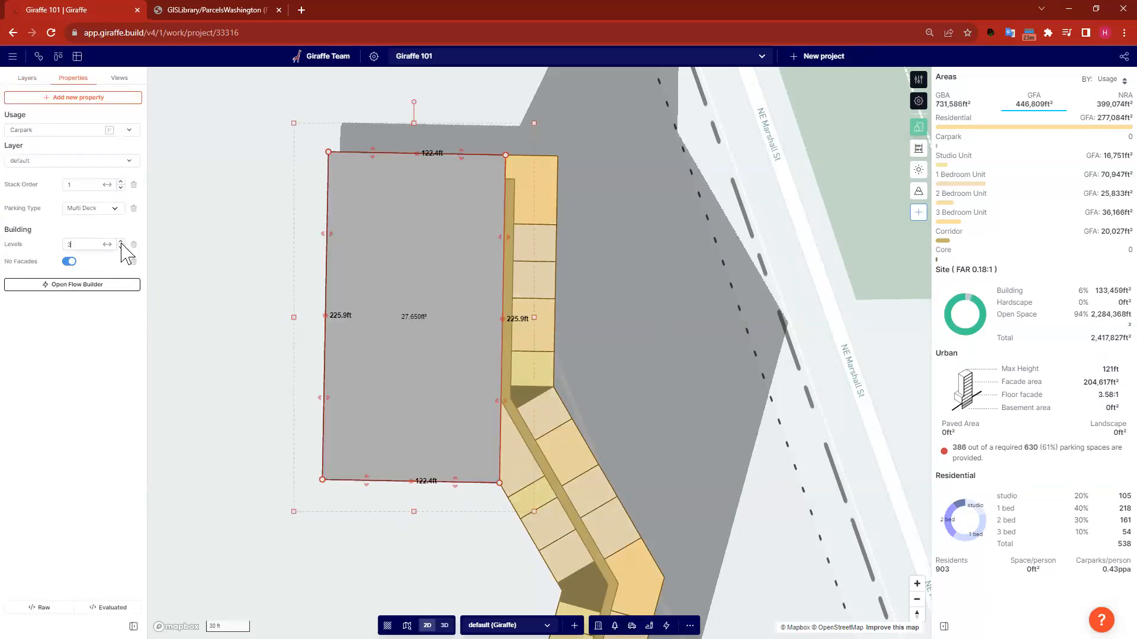
click(121, 242)
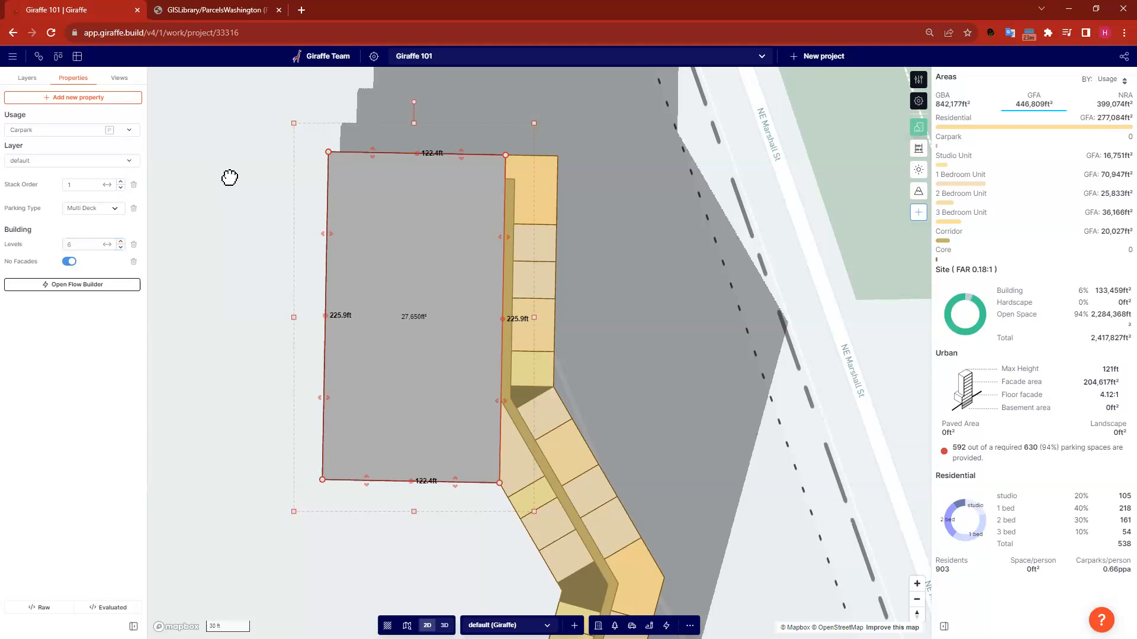
click(229, 178)
- Examine the new carpark, the apartment building and the neighbouring podium towers in 3D from several angles
right_drag(411, 495, 444, 497)
right_drag(372, 493, 580, 566)
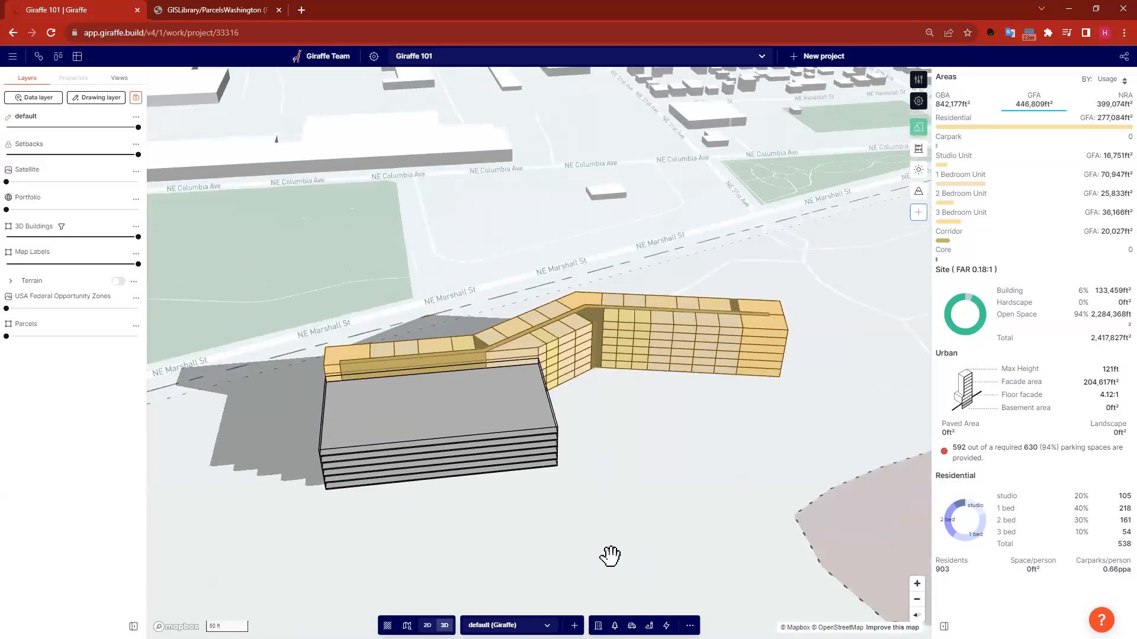
drag(610, 556, 615, 507)
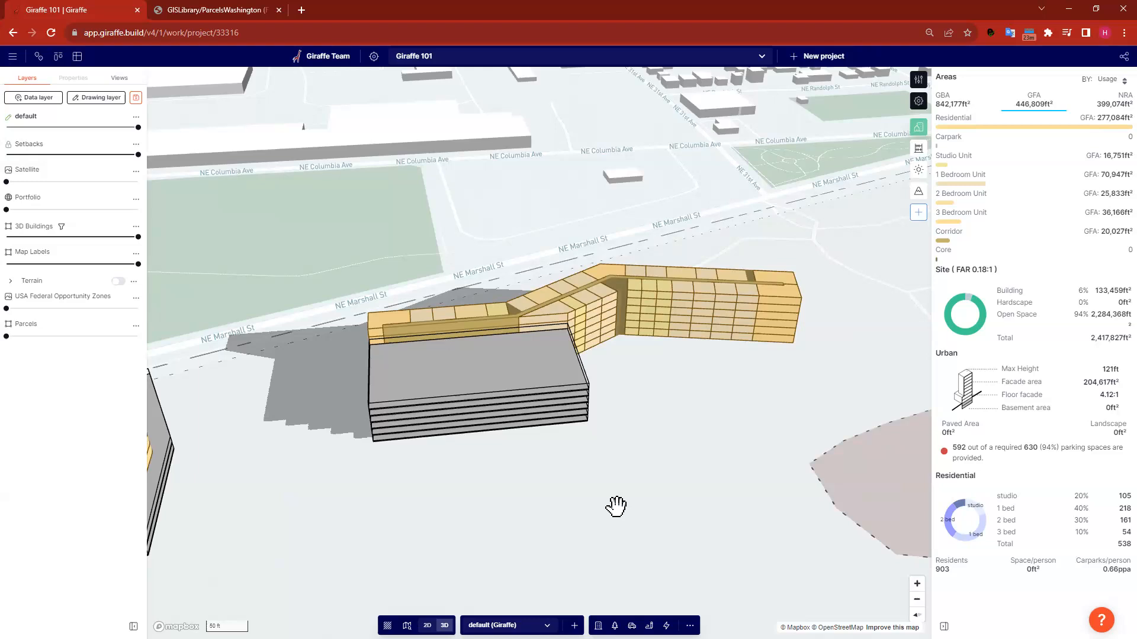
drag(486, 522, 576, 457)
right_drag(459, 496, 521, 492)
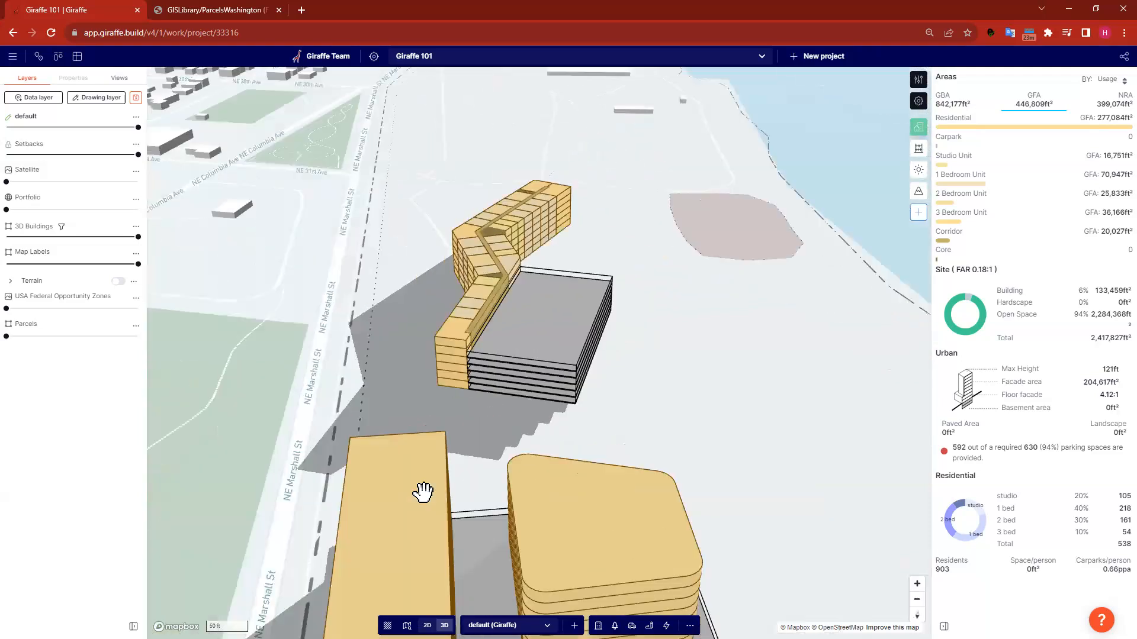
right_drag(424, 492, 441, 492)
scroll(434, 434, down, 5)
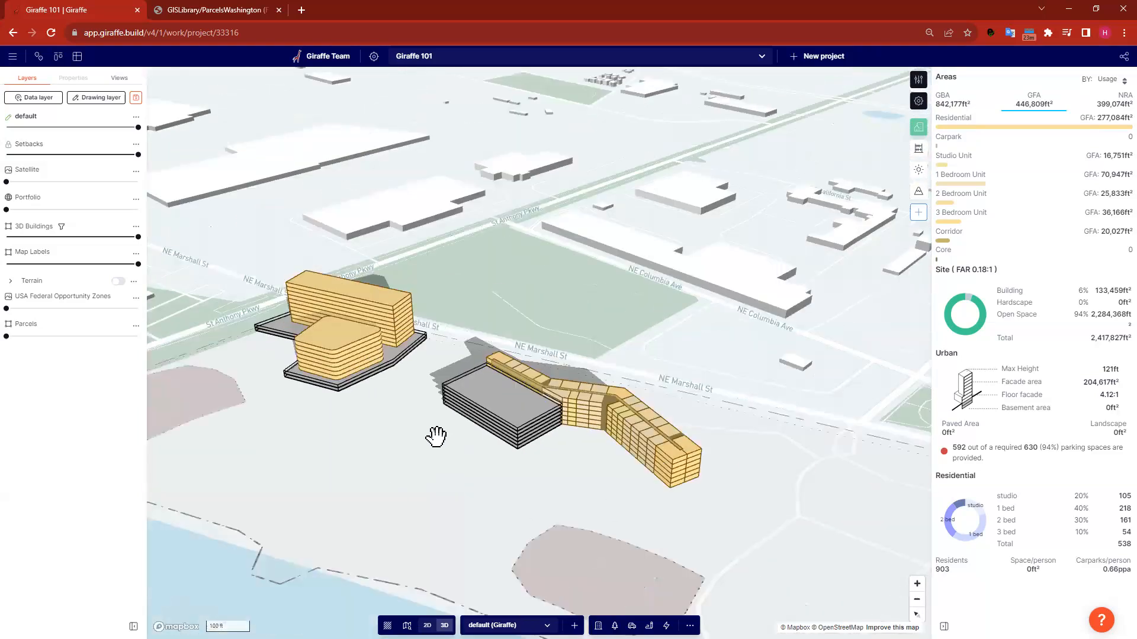
mouse_move(592, 413)
right_down()
mouse_move(591, 435)
mouse_move(584, 422)
right_up()
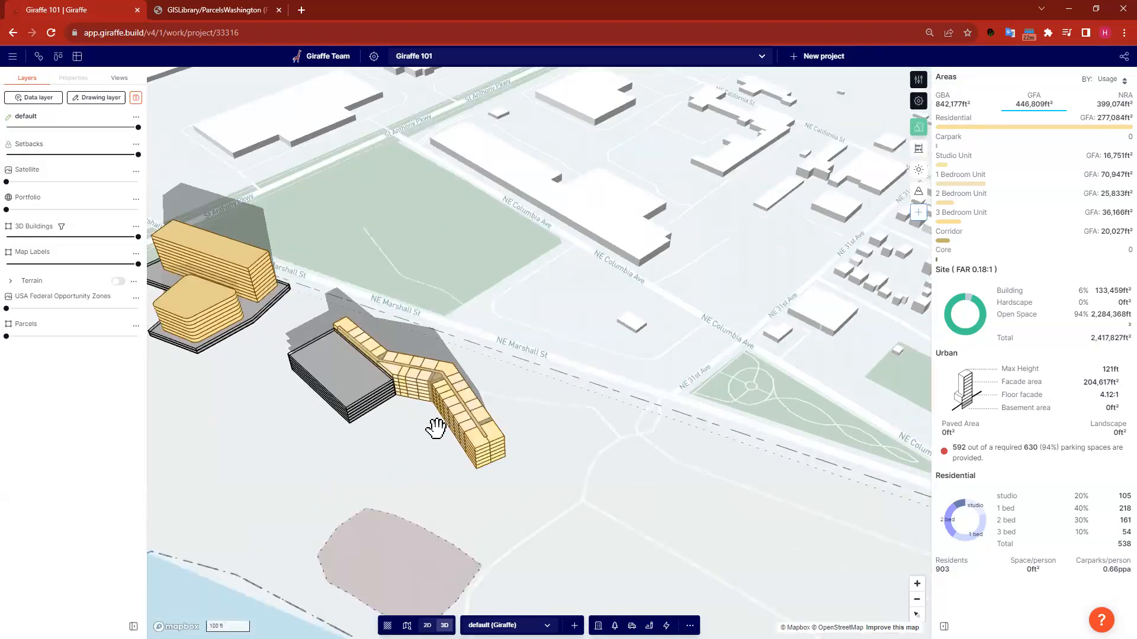
scroll(555, 447, up, 5)
right_drag(625, 499, 704, 404)
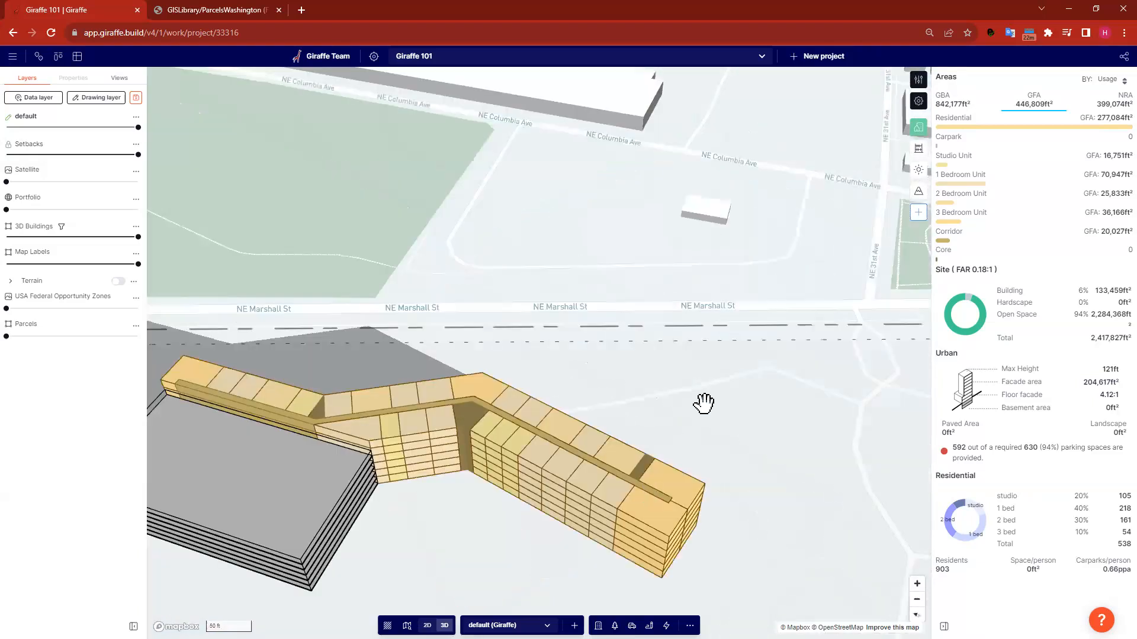
- Trace an Amenity building of 75 ft by 300 ft over the footprint of the rectangular residential tower on the podium
drag(686, 409, 929, 412)
drag(355, 299, 607, 341)
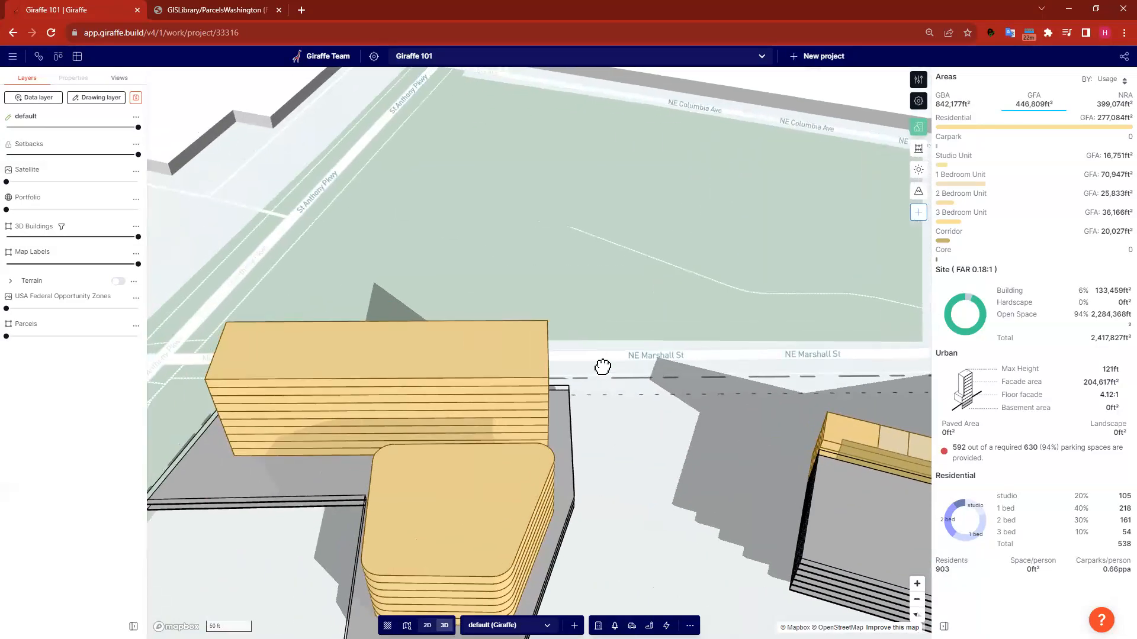
right_drag(521, 413, 535, 224)
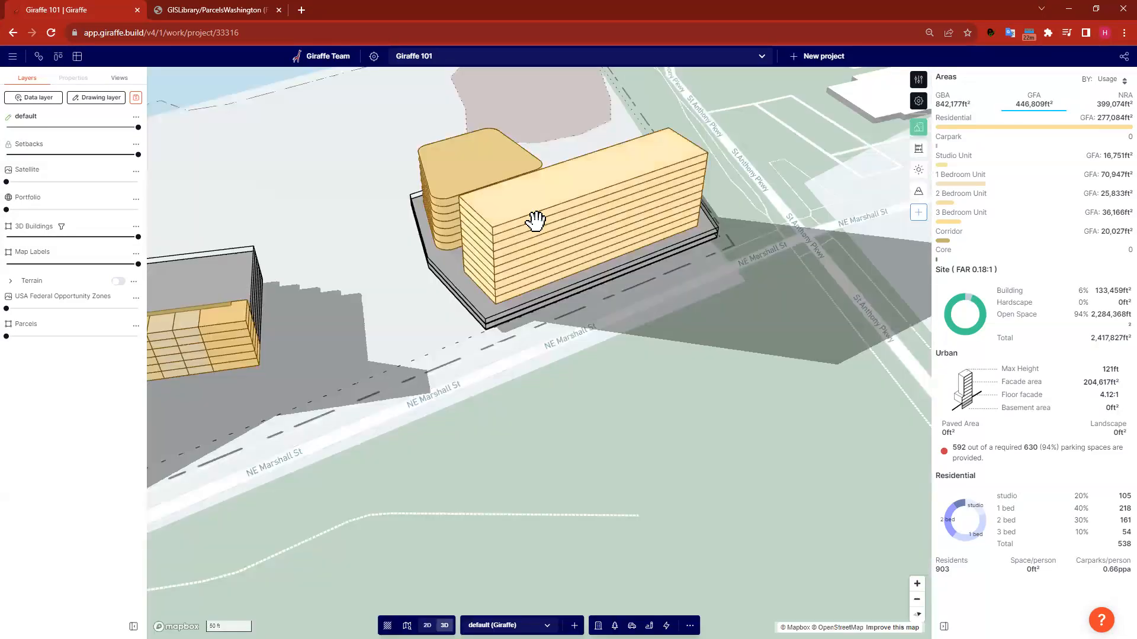
key(2)
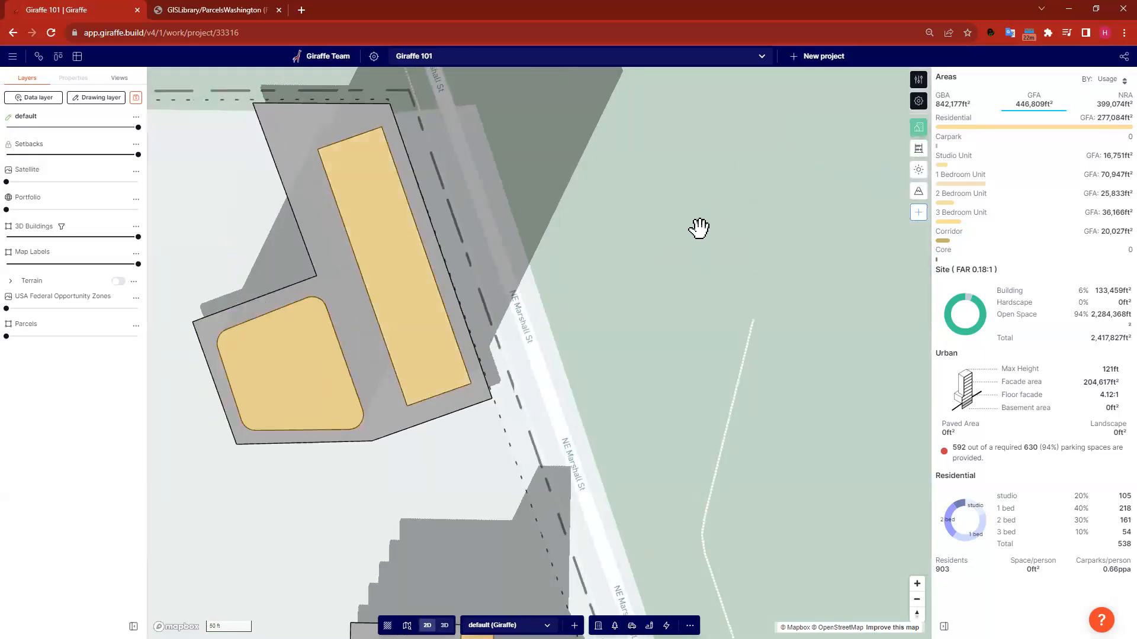
drag(700, 229, 849, 262)
click(598, 625)
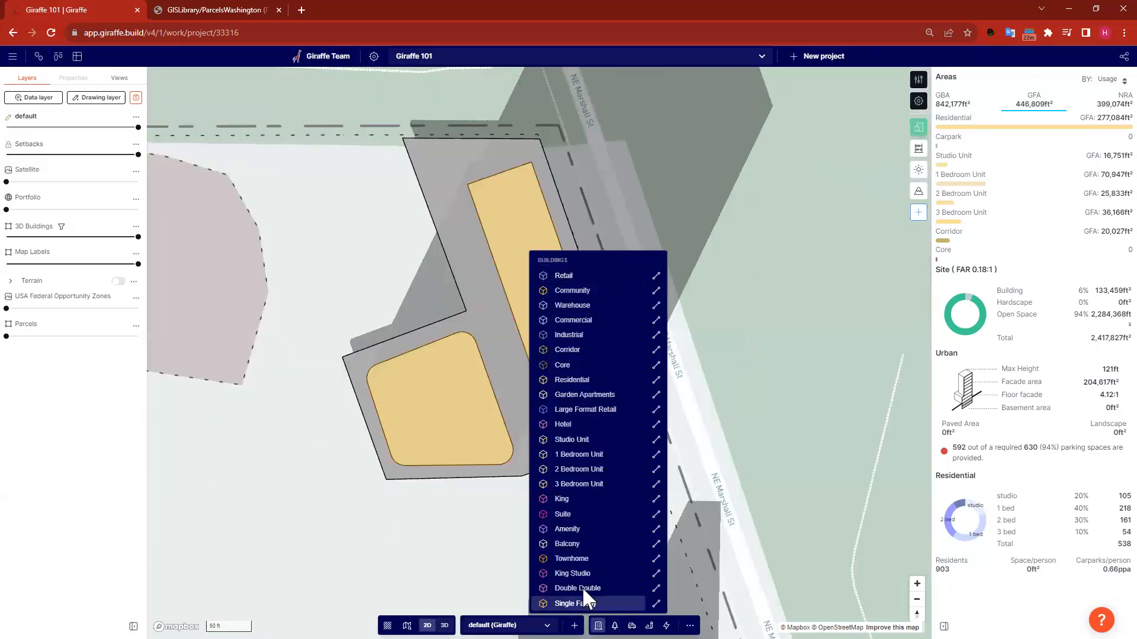
click(576, 527)
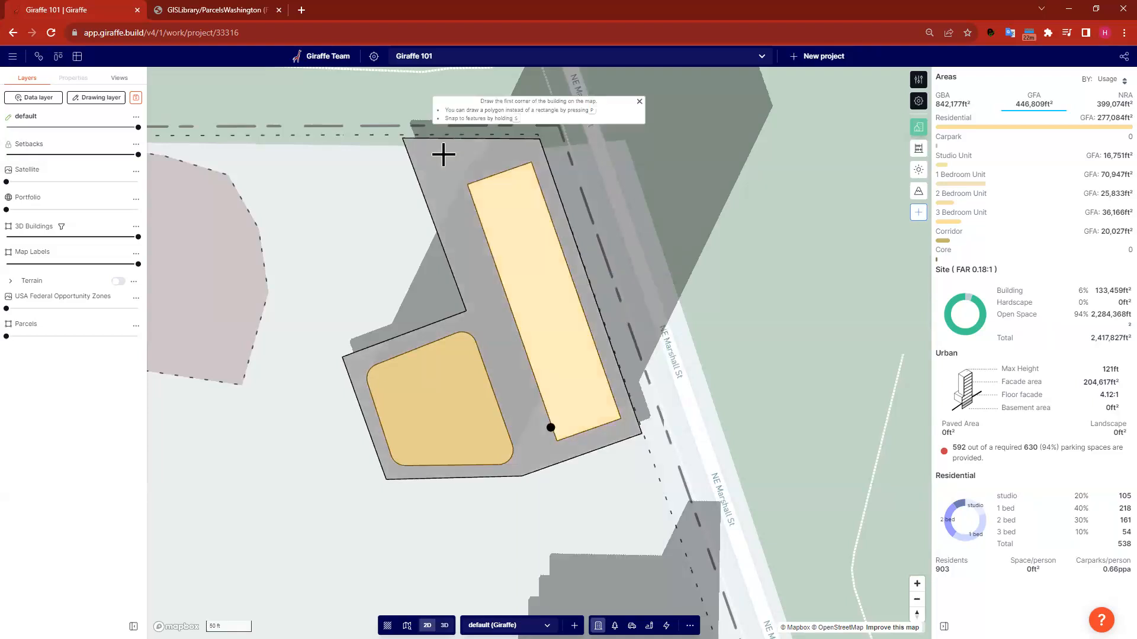
click(466, 183)
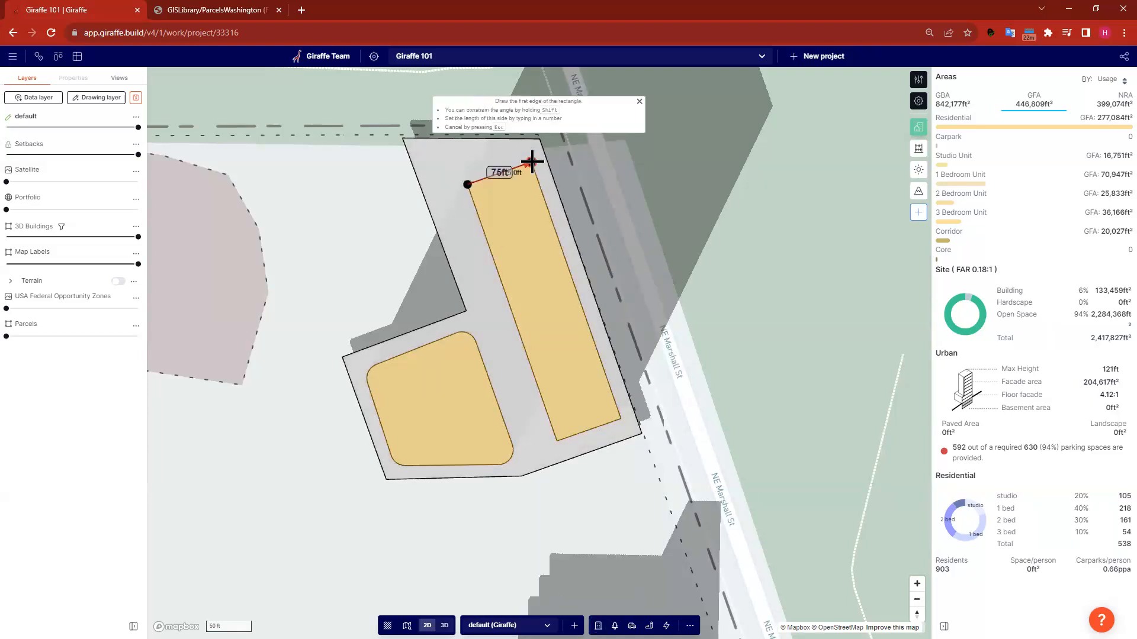
click(531, 162)
click(615, 418)
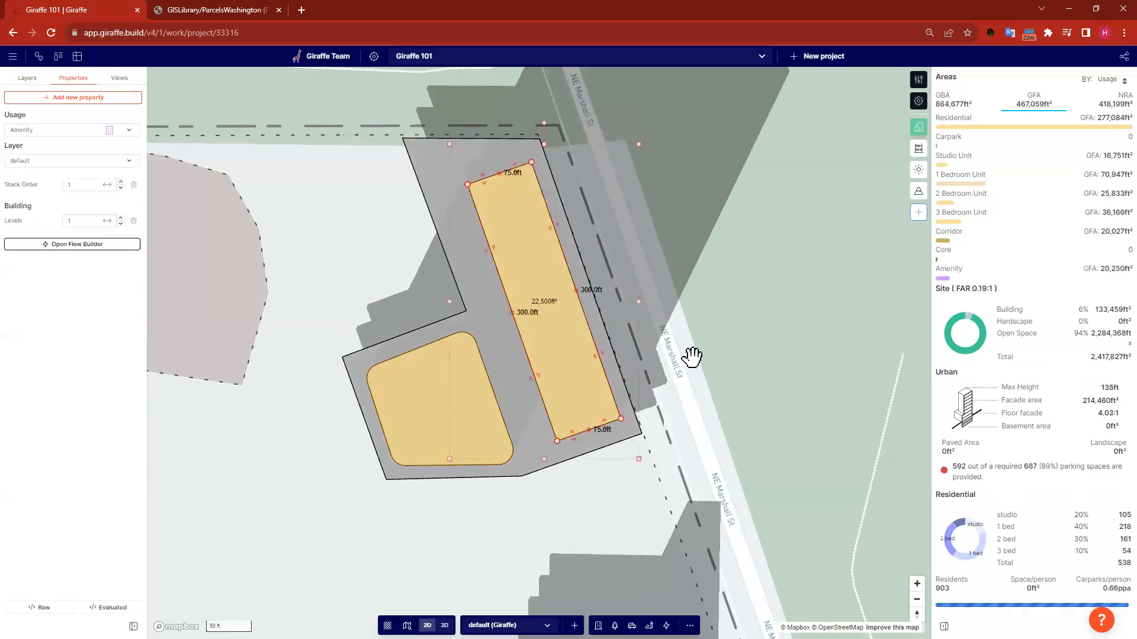
- Try a stack order of 2 for the amenity building, and return it to 1
right_drag(690, 355, 317, 367)
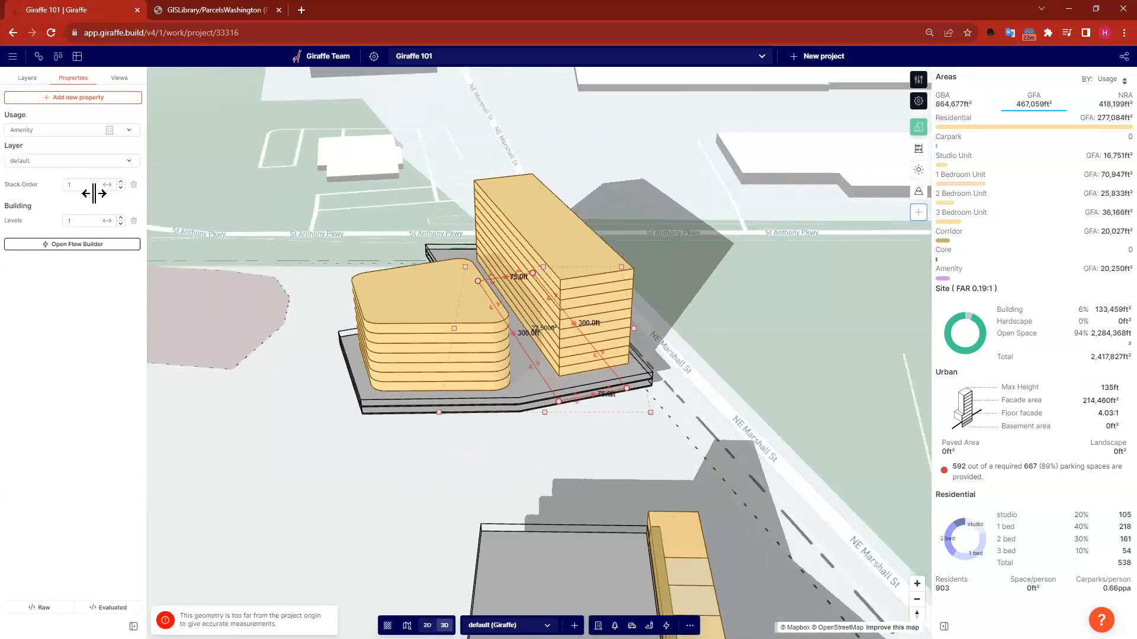
click(120, 182)
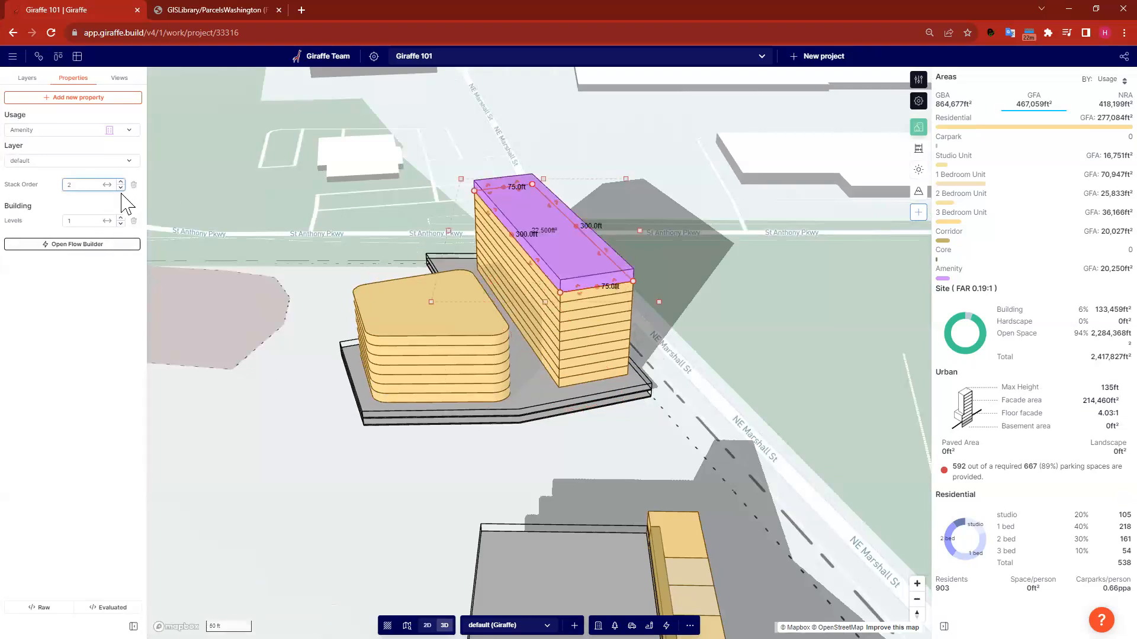
click(497, 350)
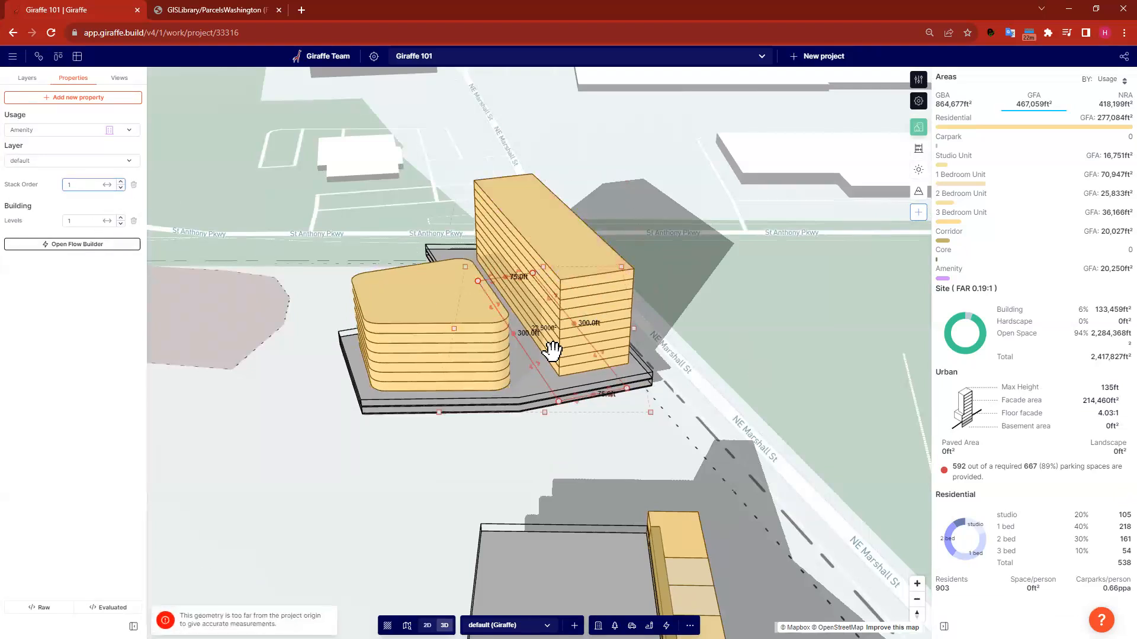
- Set the podium carpark's stack order to 0 so that it sits beneath the amenity floor and towers
click(348, 394)
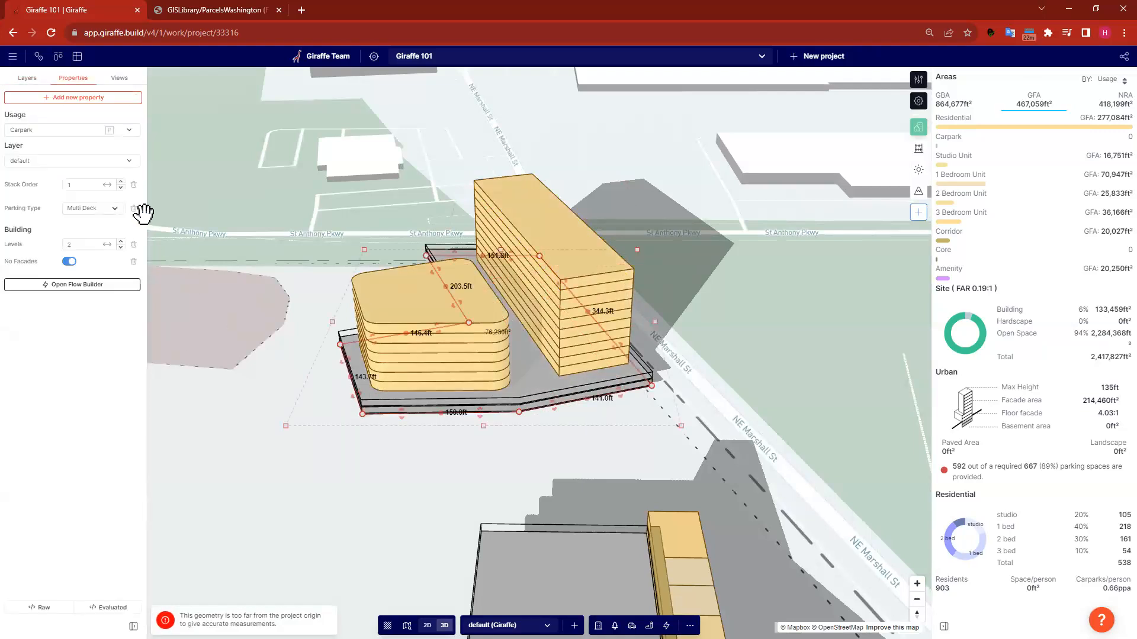
click(762, 386)
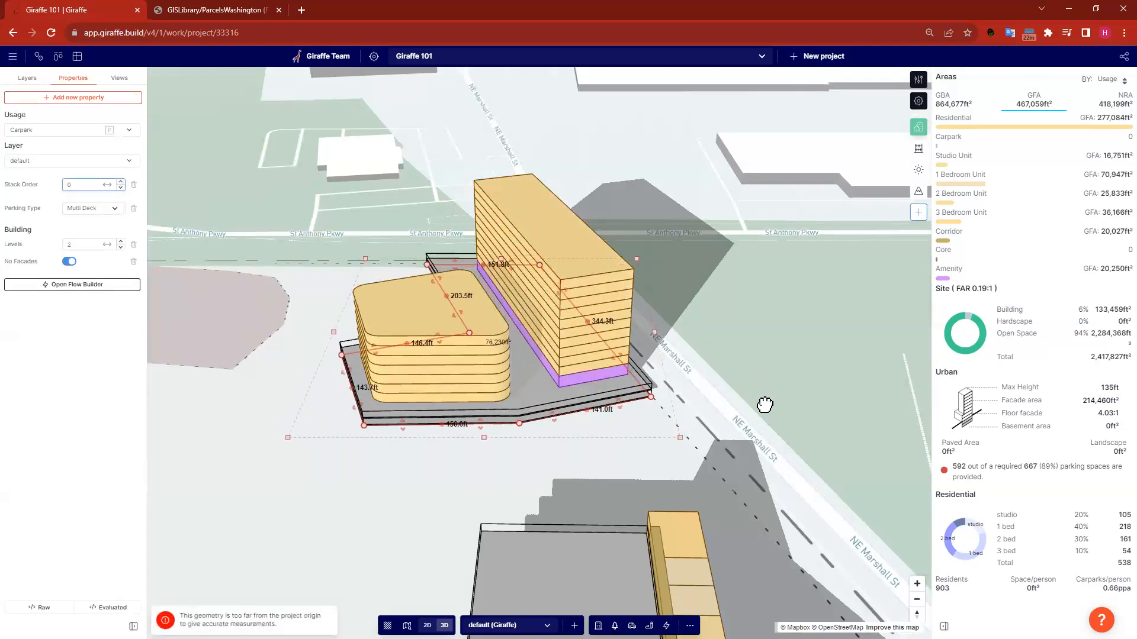
right_drag(616, 435, 752, 495)
right_drag(650, 423, 450, 348)
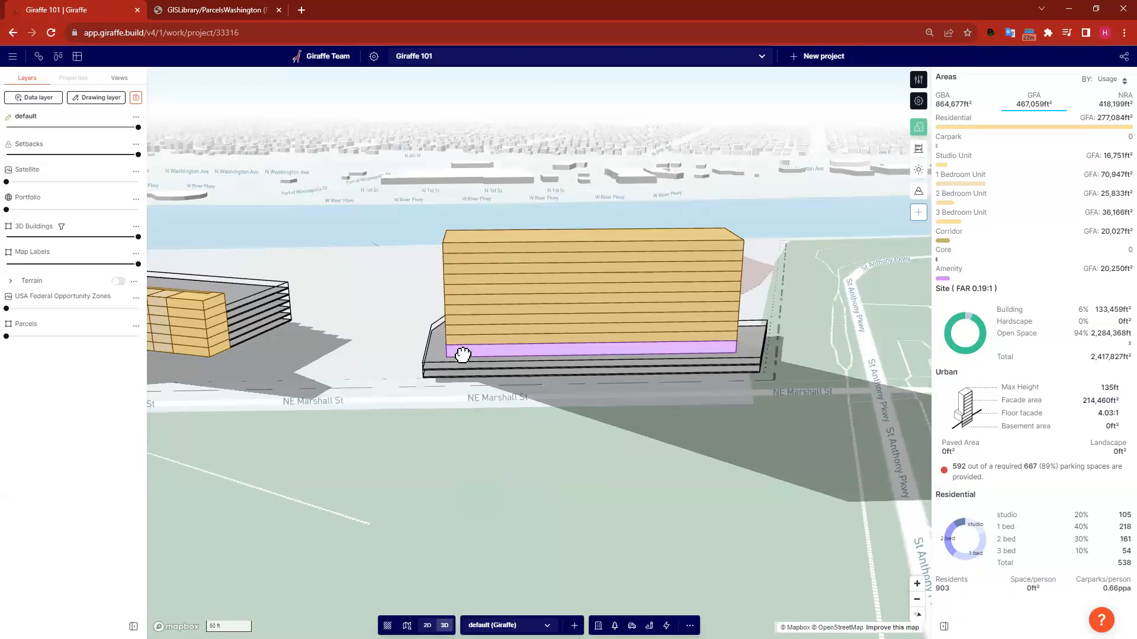
- Reduce the rectangular residential tower above the amenity floor by one level, to 9 levels
click(463, 354)
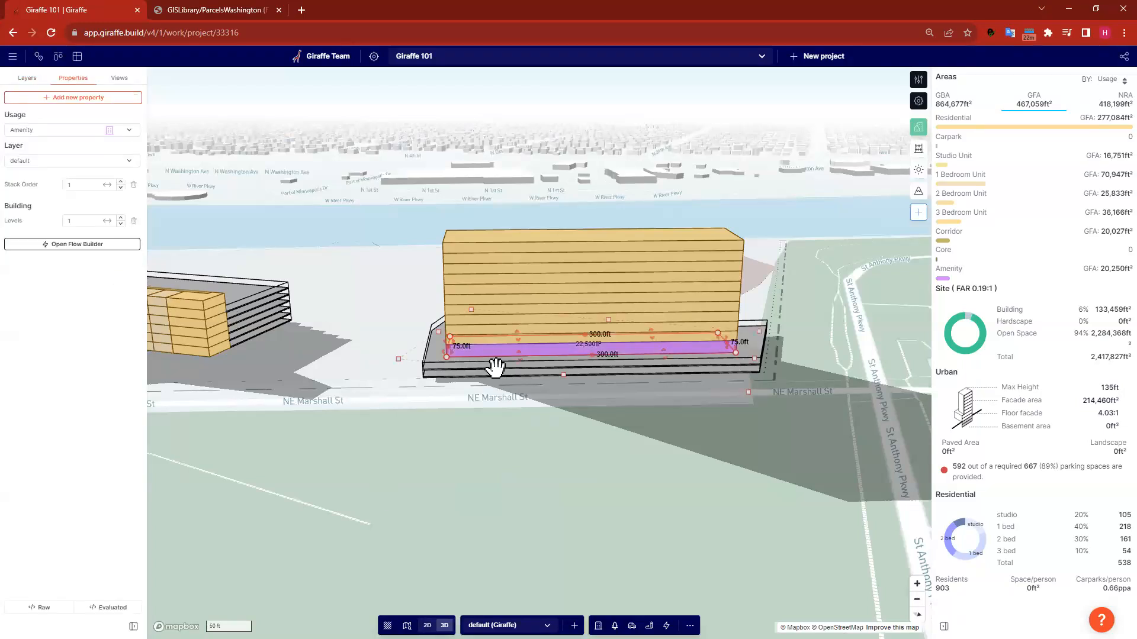
right_click(687, 367)
click(850, 281)
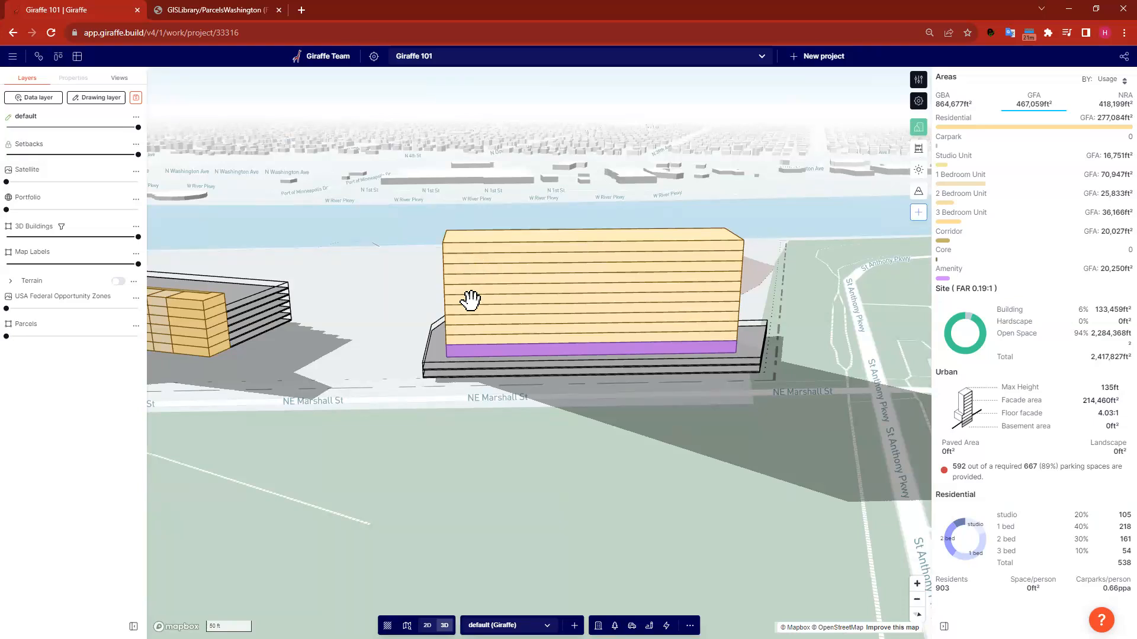
scroll(470, 278, up, 2)
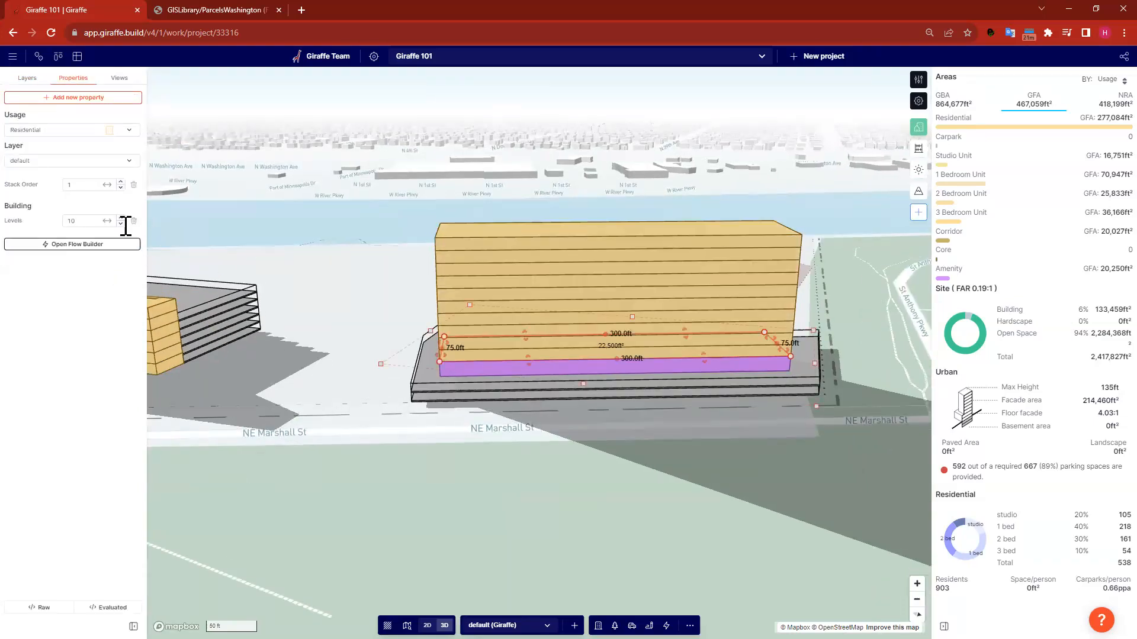
click(455, 478)
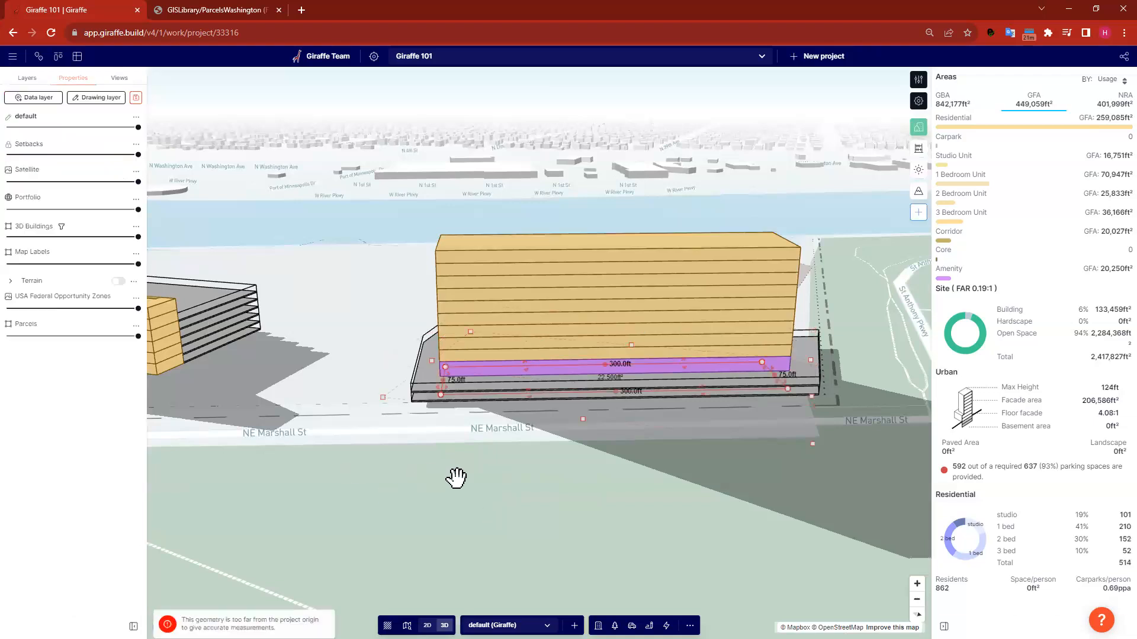
- Draw a residential subdivision flow of about 168 ft by 454 ft on the open land beyond the apartment building, along NE Marshall St
right_drag(457, 478, 462, 457)
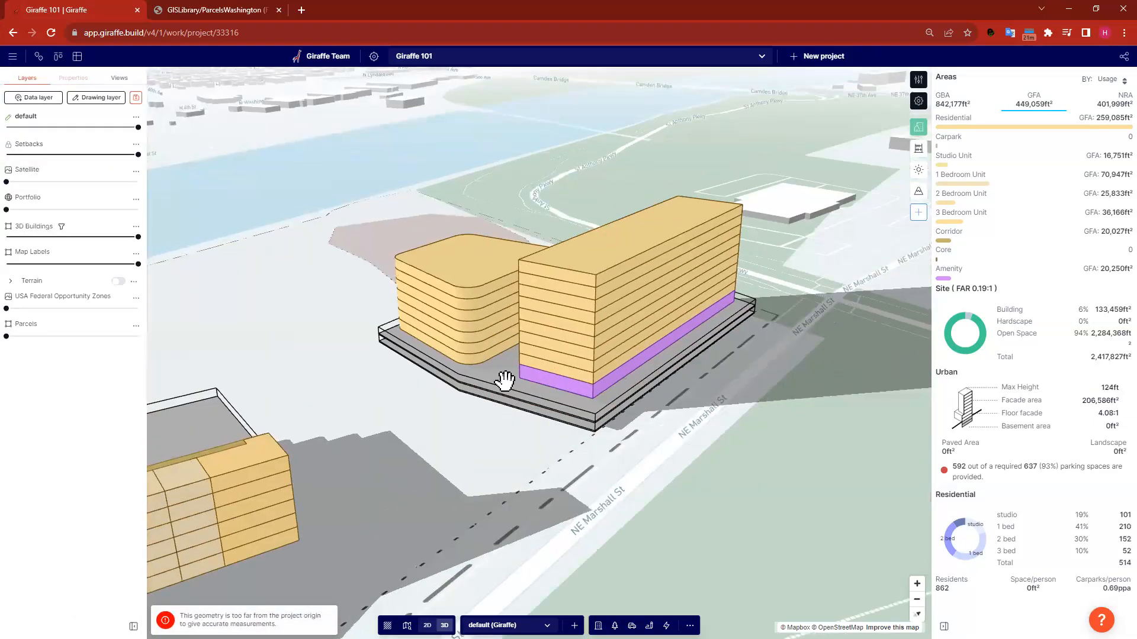
scroll(474, 391, down, 5)
right_drag(551, 444, 563, 449)
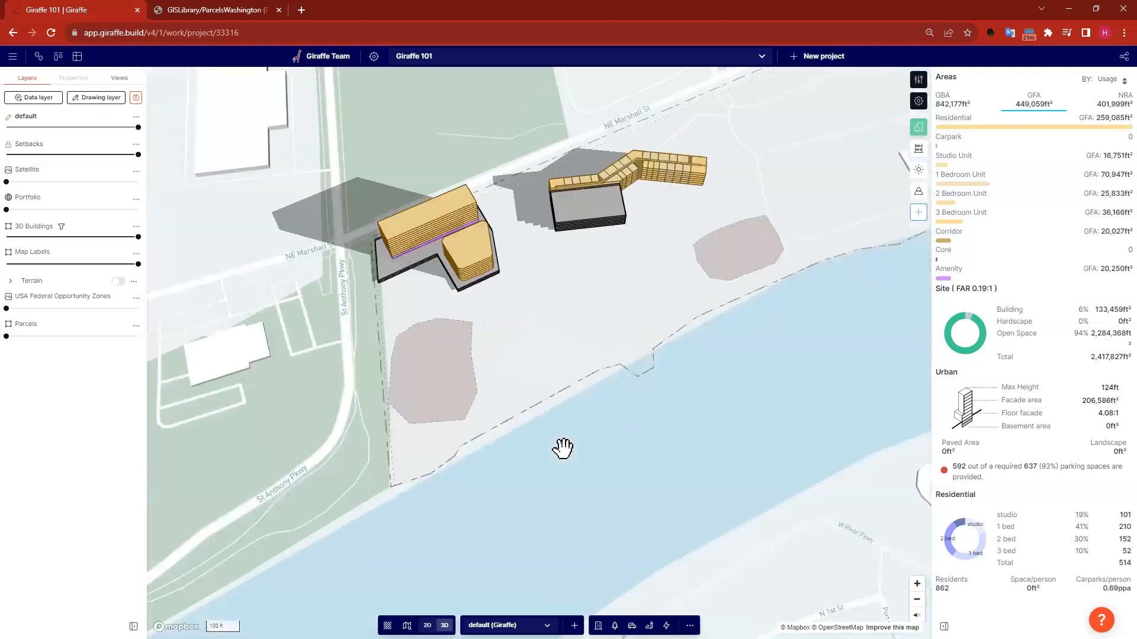
drag(645, 257, 452, 360)
right_drag(752, 353, 663, 294)
drag(302, 302, 451, 338)
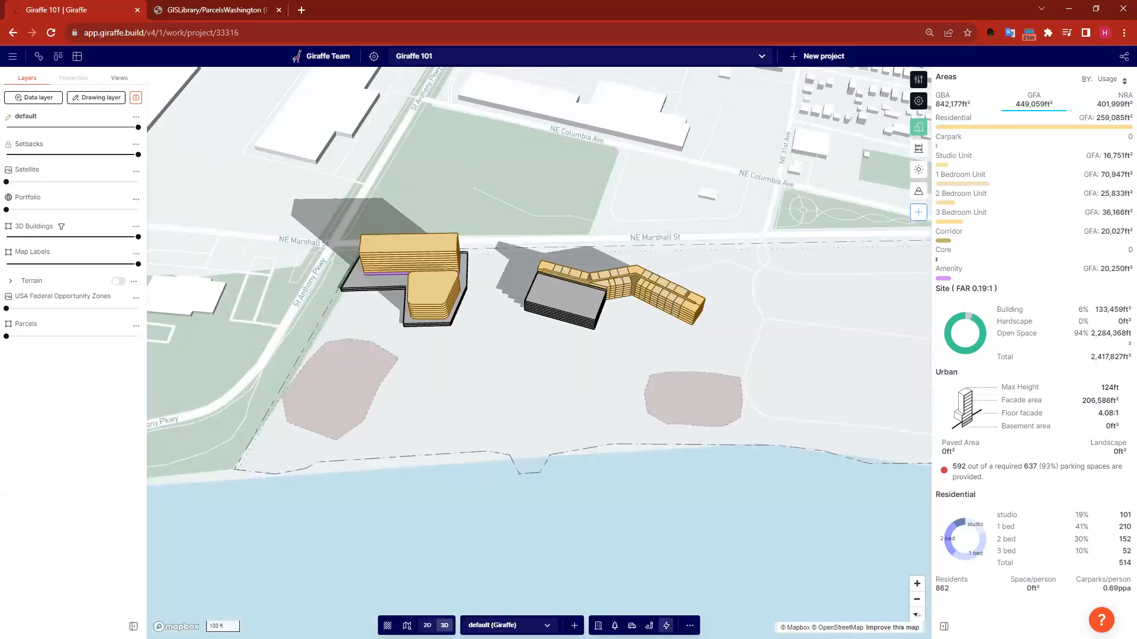
click(666, 626)
scroll(684, 438, down, 3)
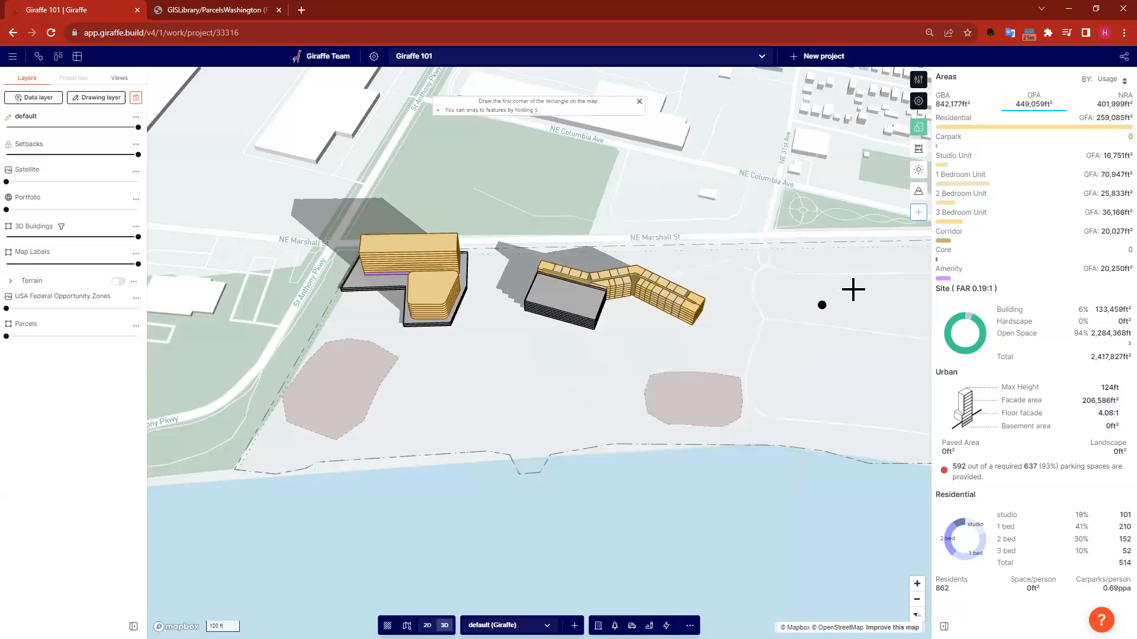
click(764, 270)
click(762, 310)
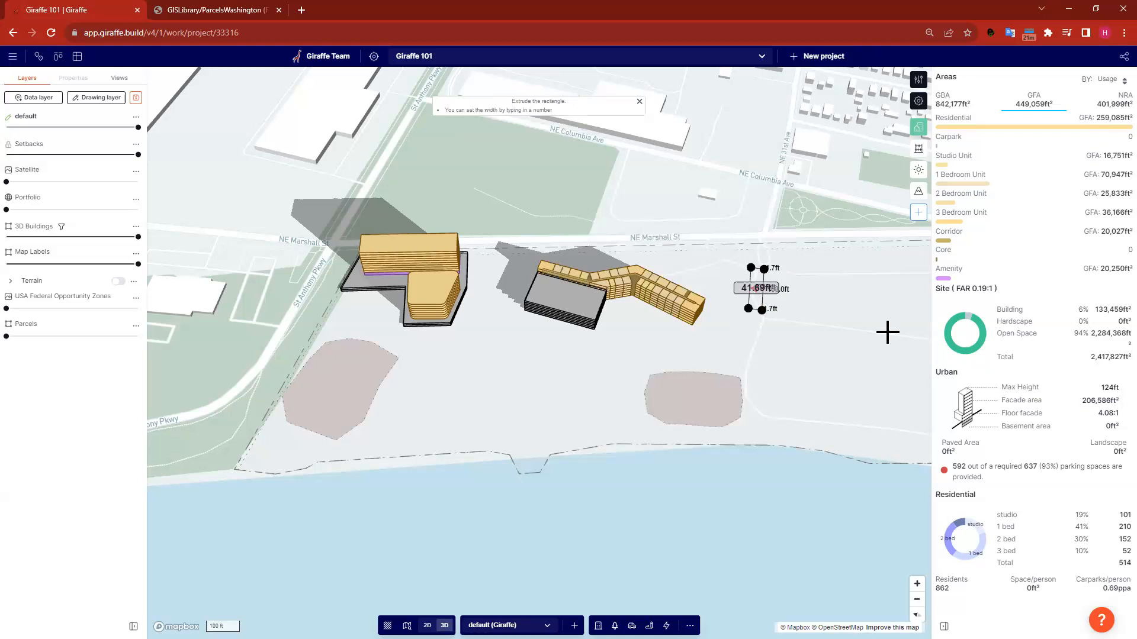
click(911, 336)
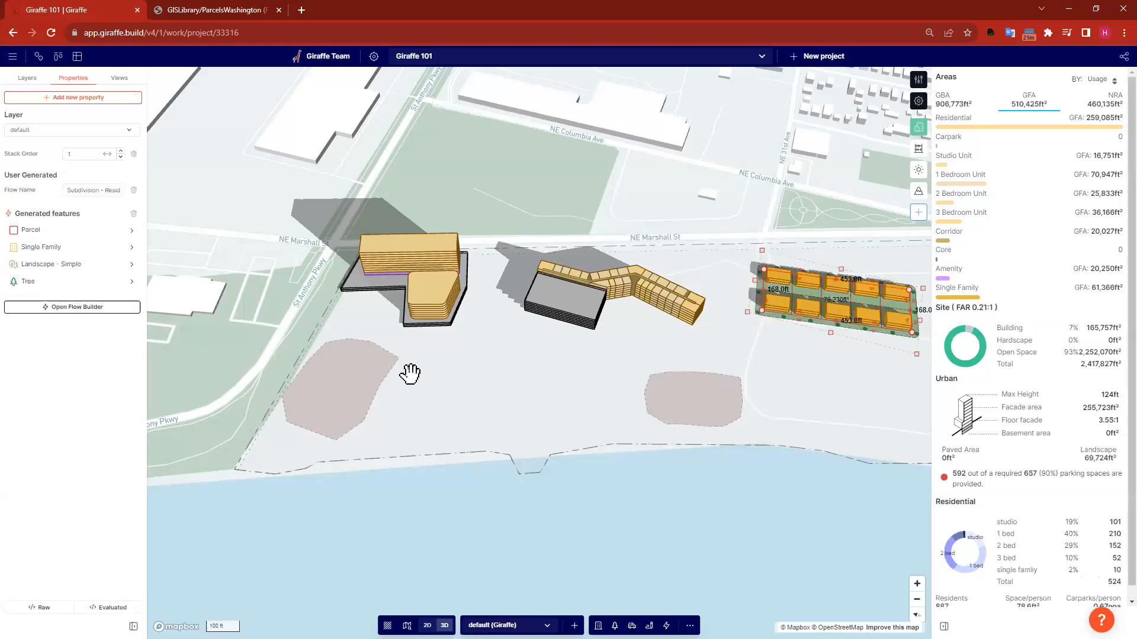
- Shorten the residential subdivision to about 381 ft long
scroll(840, 321, down, 3)
drag(840, 321, 670, 332)
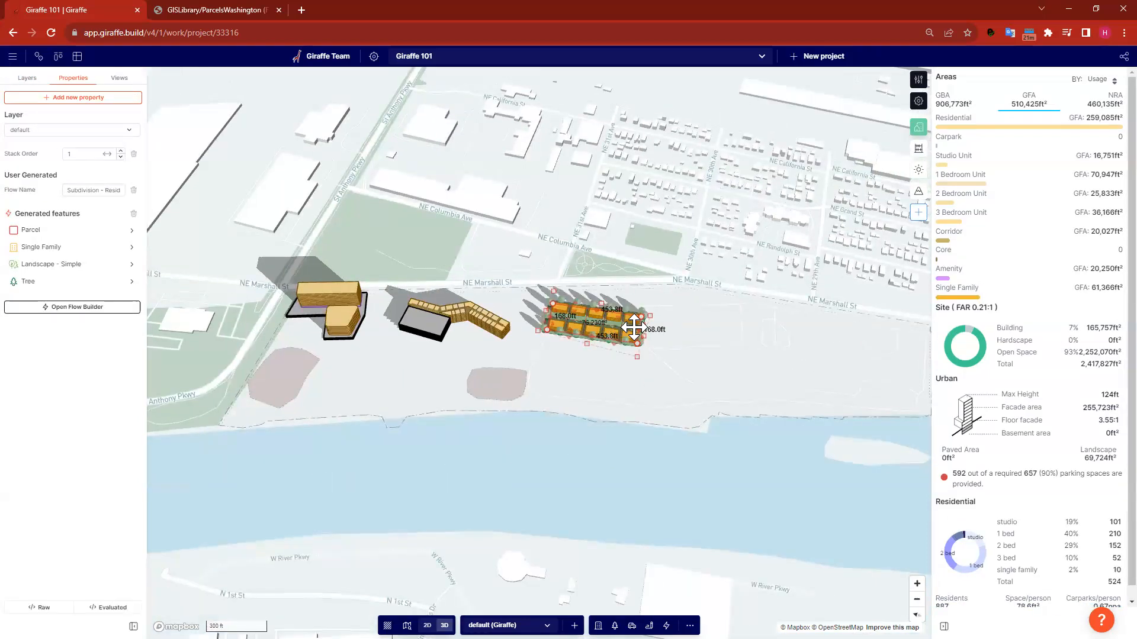
scroll(631, 329, up, 5)
drag(687, 290, 682, 302)
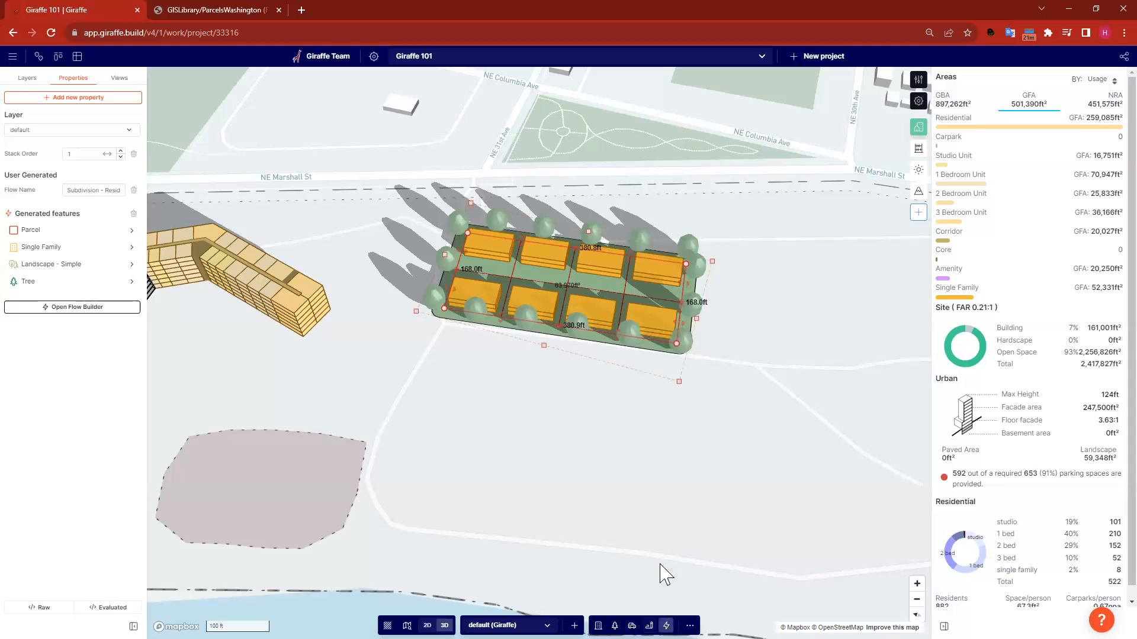
- Draw a Park with trees of about 298 ft by 561 ft between the residential subdivision and the river
click(666, 625)
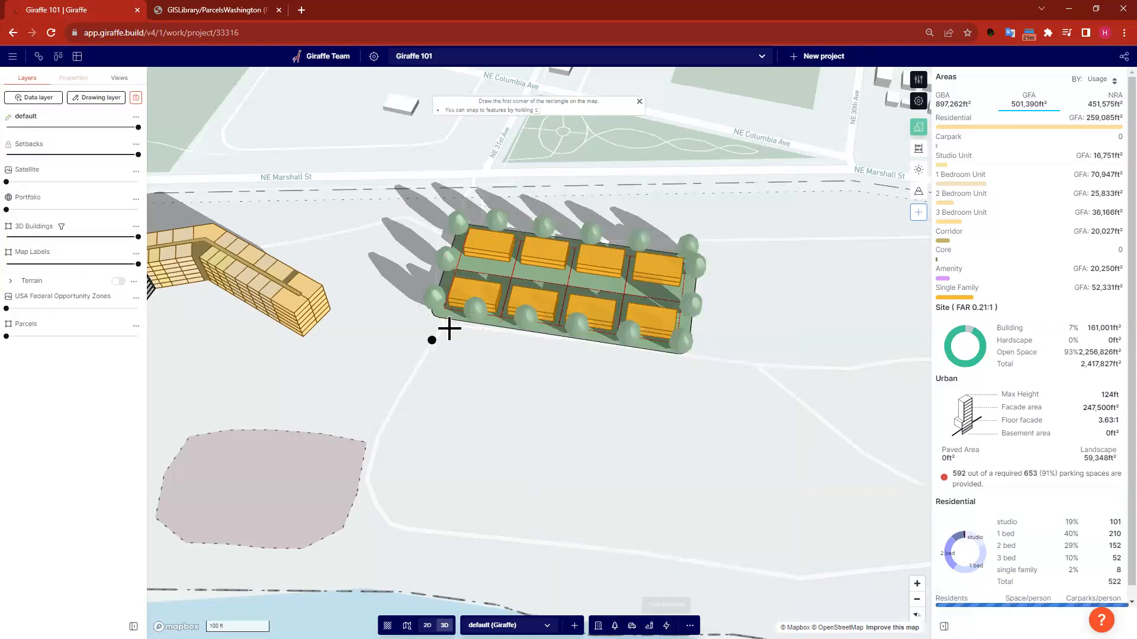
click(452, 326)
click(378, 486)
click(795, 421)
- Reshape the park by moving its corners and adding vertices so that its outline follows the riverfront boundary and extends along the shore
drag(799, 416, 757, 373)
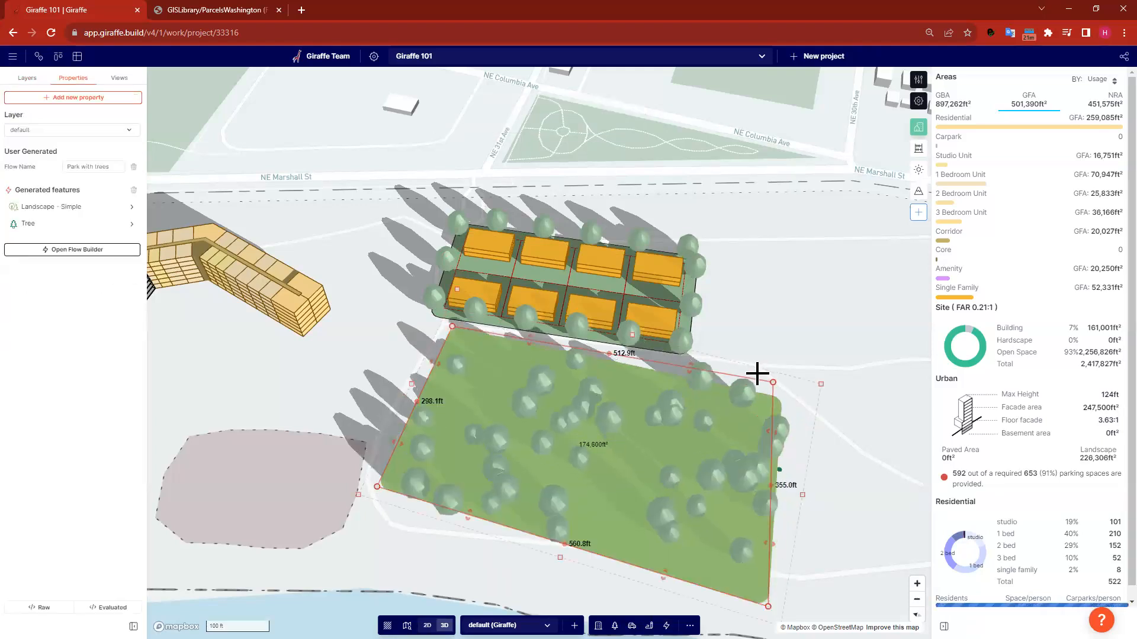
drag(556, 537, 398, 518)
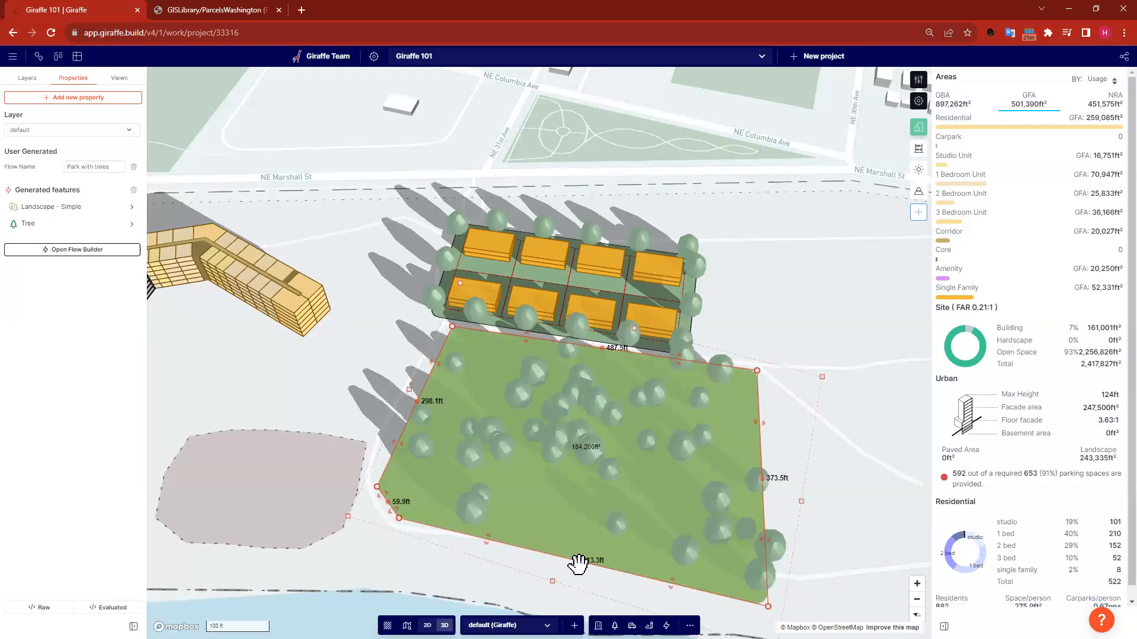
scroll(578, 560, down, 3)
drag(516, 500, 539, 485)
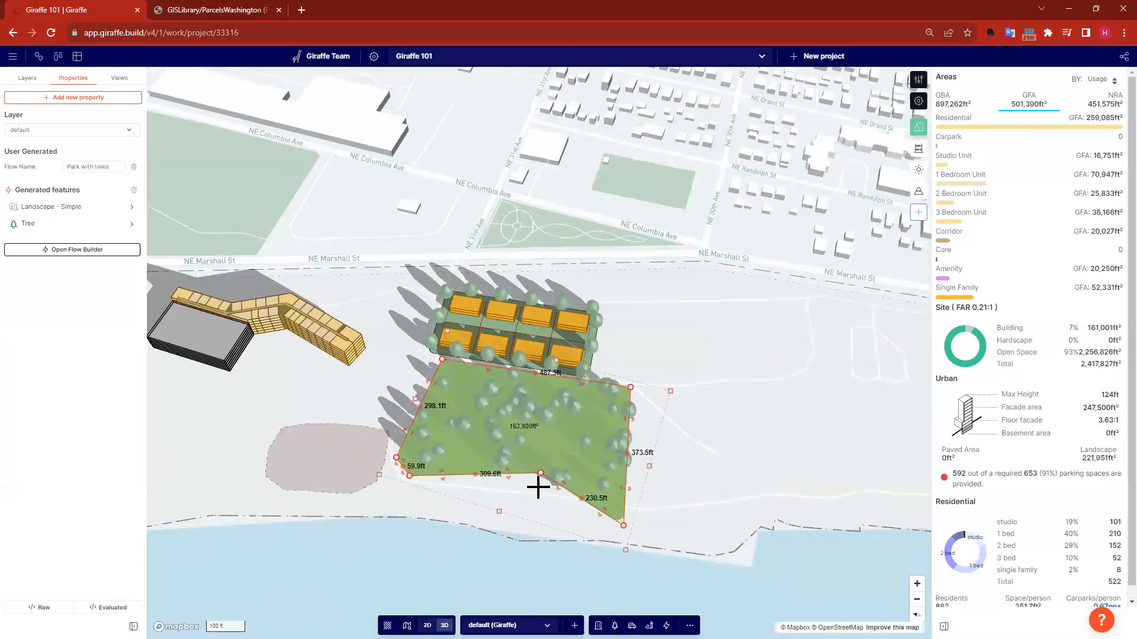
drag(696, 497, 640, 503)
drag(635, 441, 747, 487)
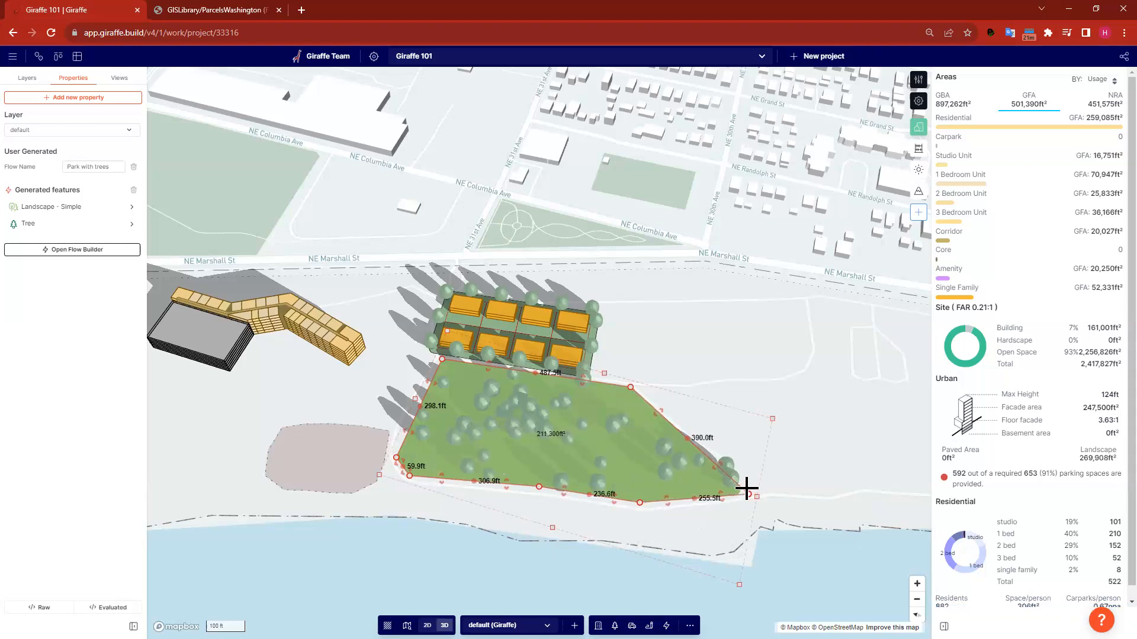
click(819, 452)
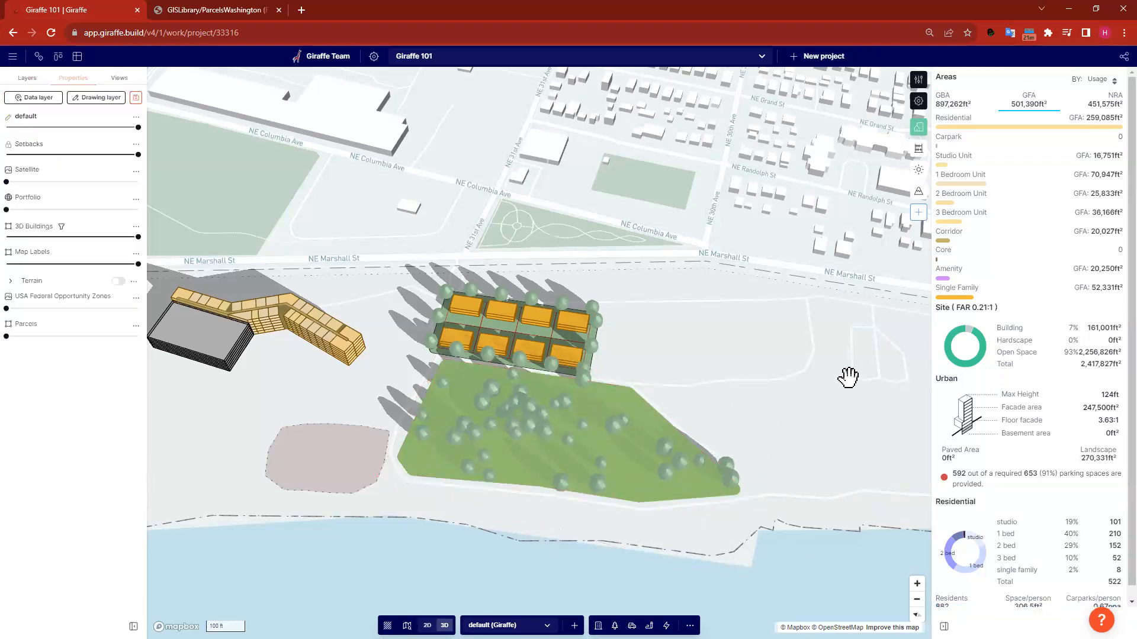
- Draw an Underground parking area of about 158 ft by 159 ft beneath the multi-deck carpark and the adjoining apartment wing
scroll(850, 379, down, 5)
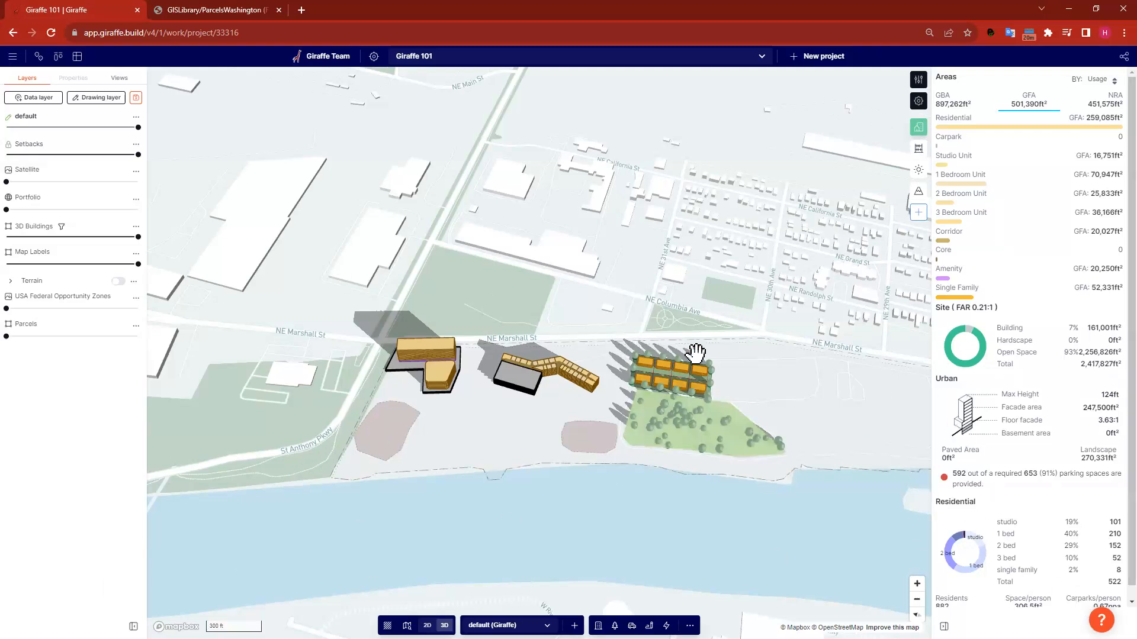
scroll(554, 388, up, 5)
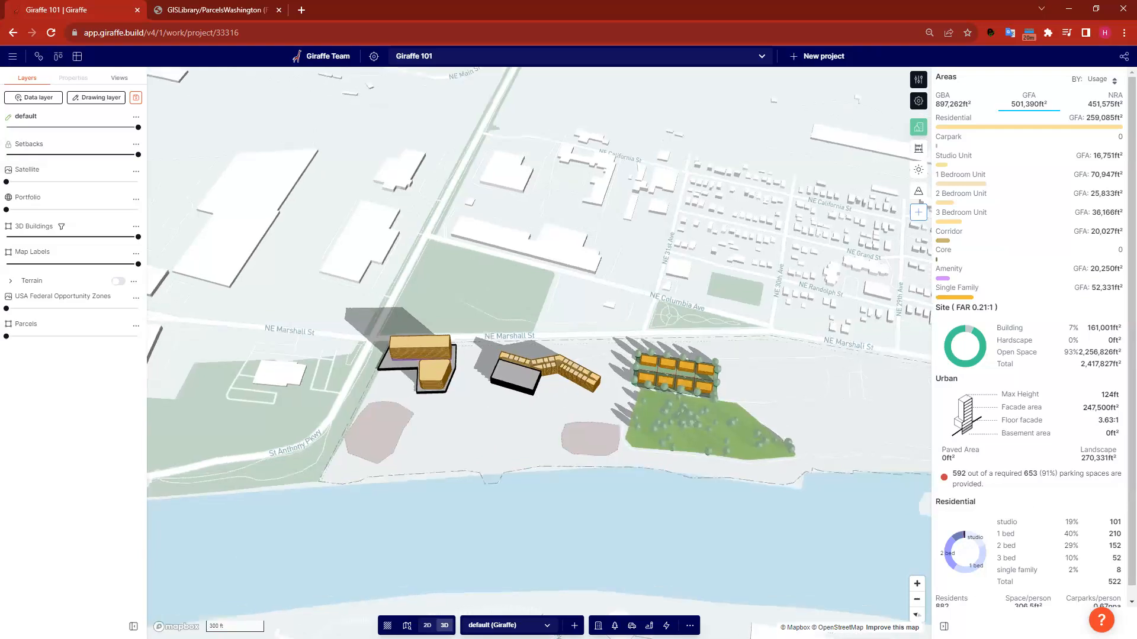
click(631, 625)
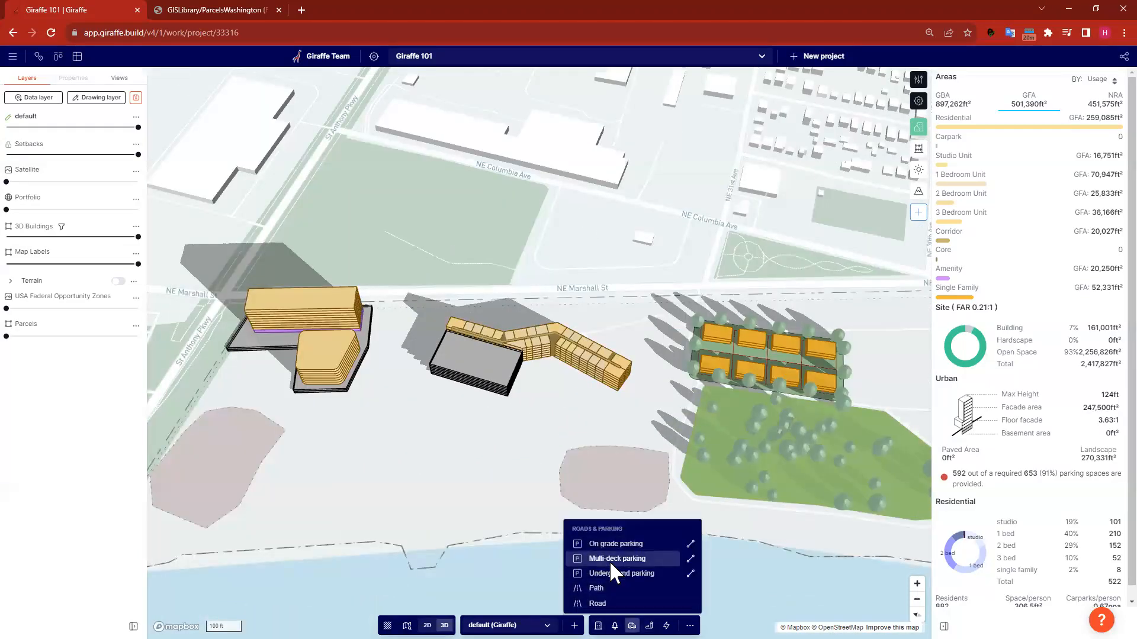
click(631, 572)
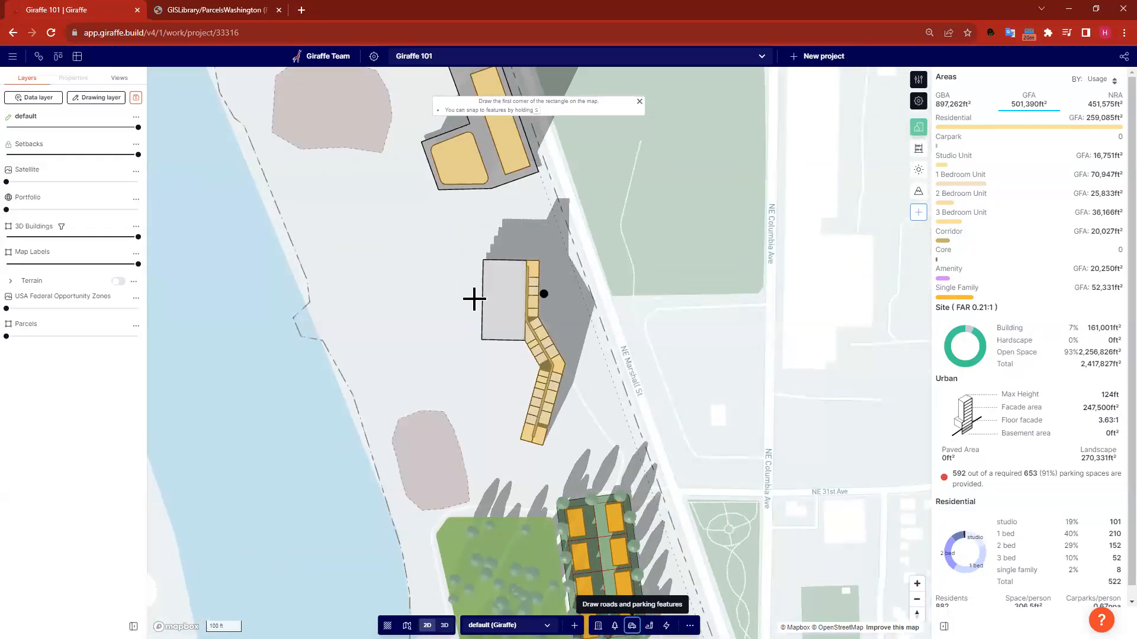
click(482, 258)
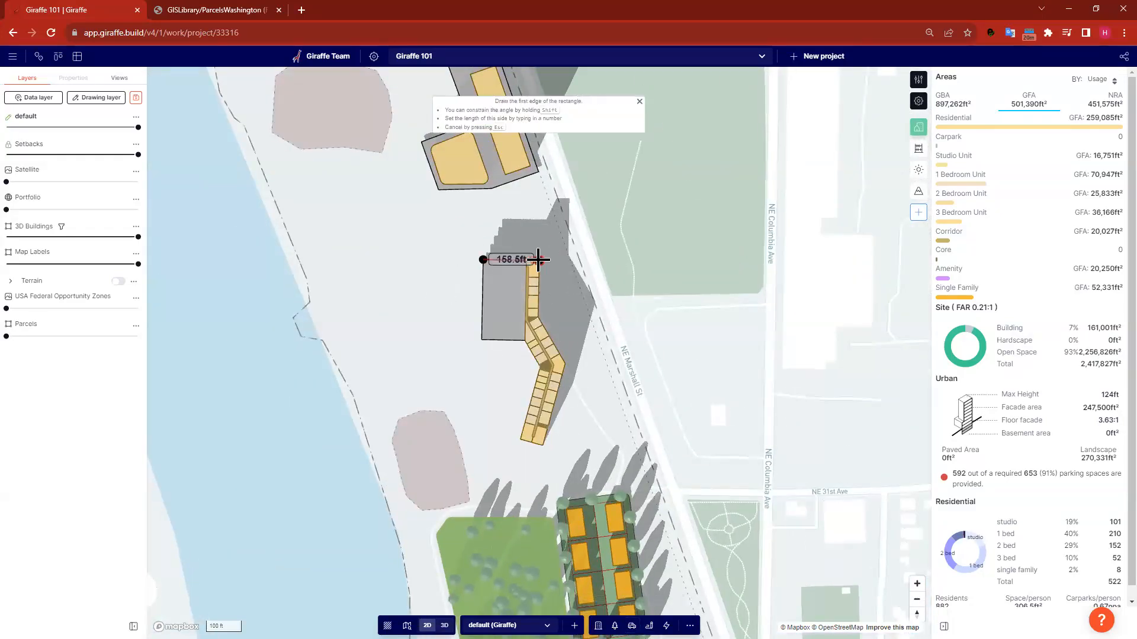
click(537, 259)
click(538, 316)
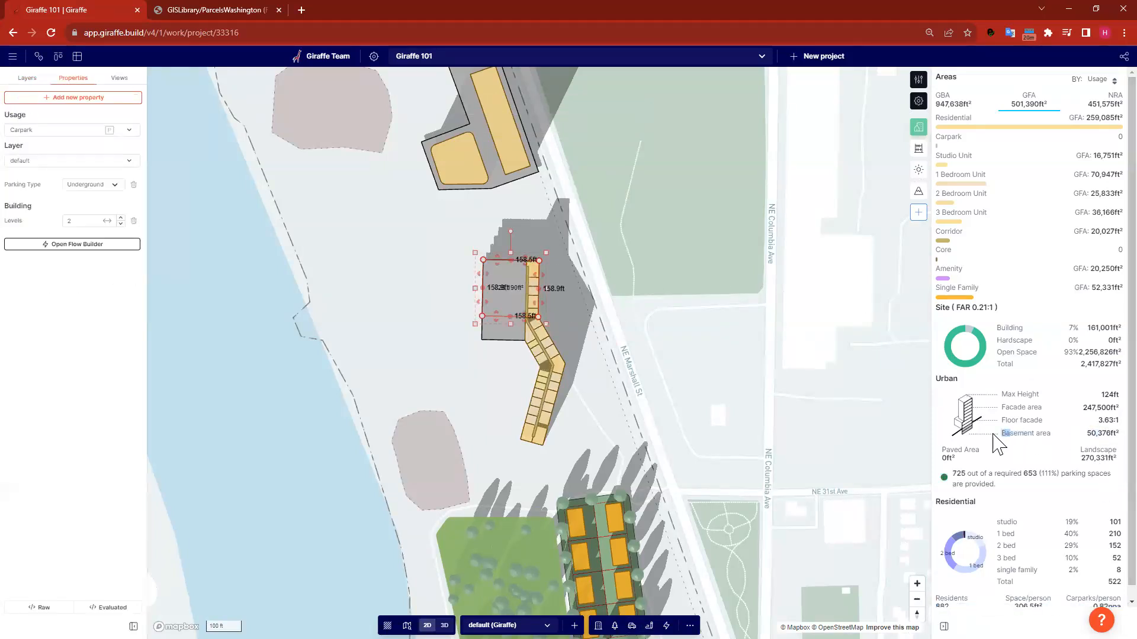
drag(1100, 448, 1046, 448)
click(665, 361)
- Draw a Commercial building of about 130 ft by 115 ft on the open riverside ground behind the carpark and set it to 23 levels
right_drag(665, 361, 770, 268)
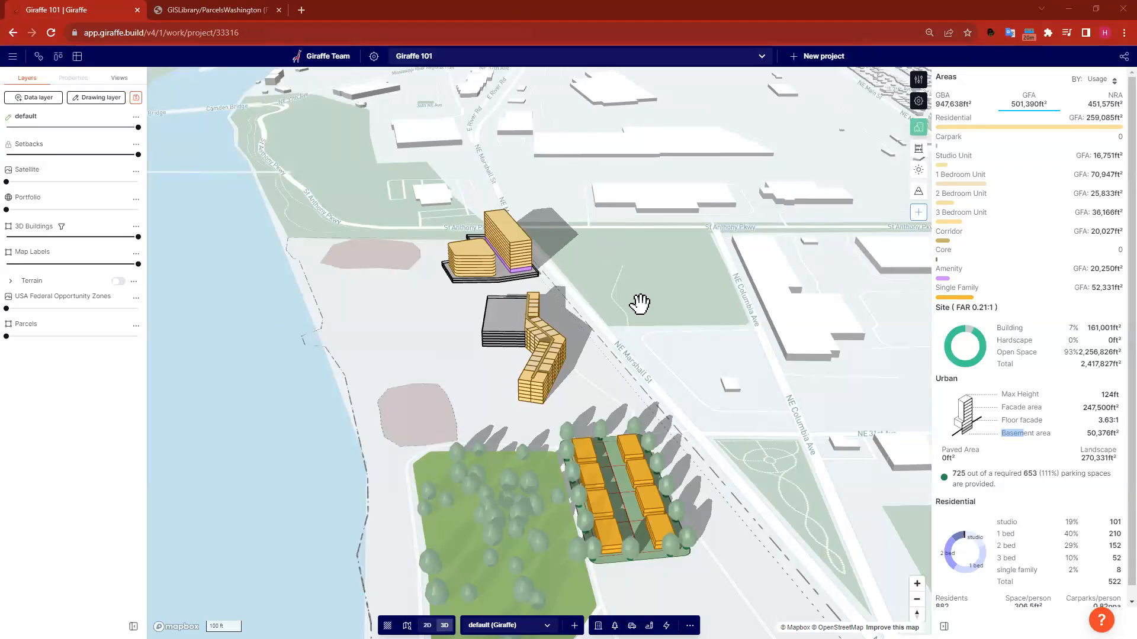
drag(617, 293, 743, 362)
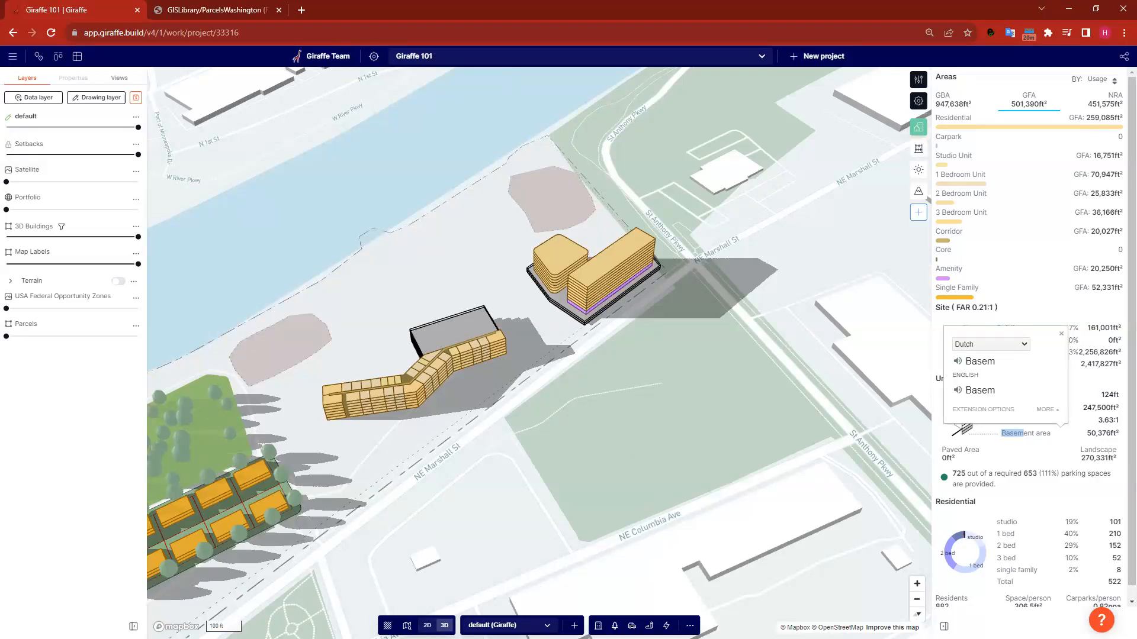
click(598, 625)
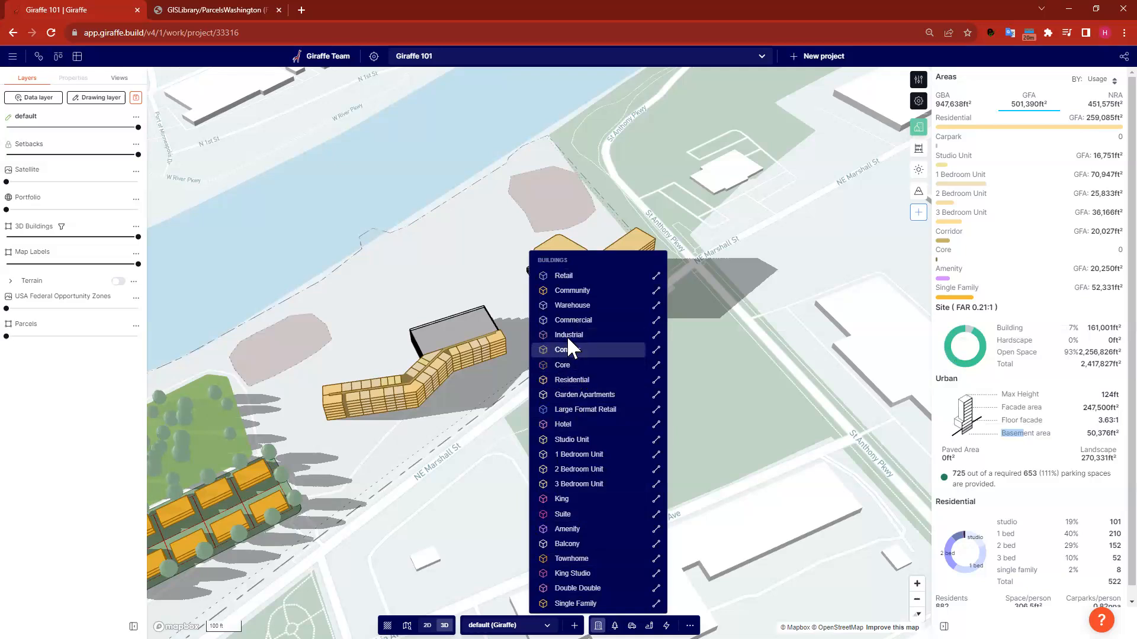
click(568, 320)
scroll(389, 283, up, 3)
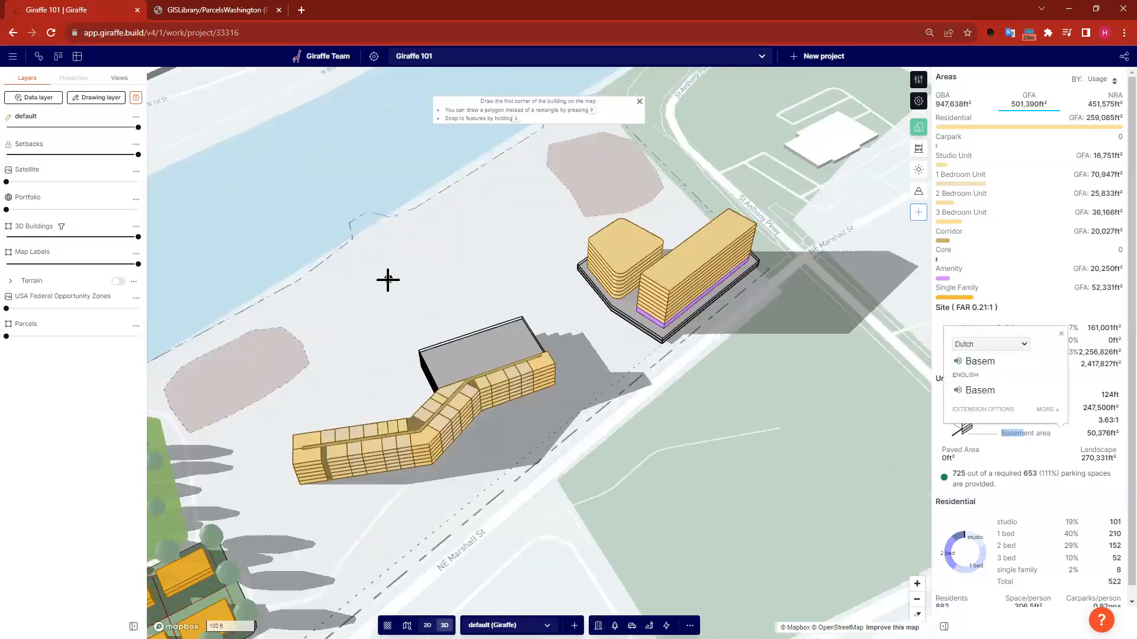
click(380, 280)
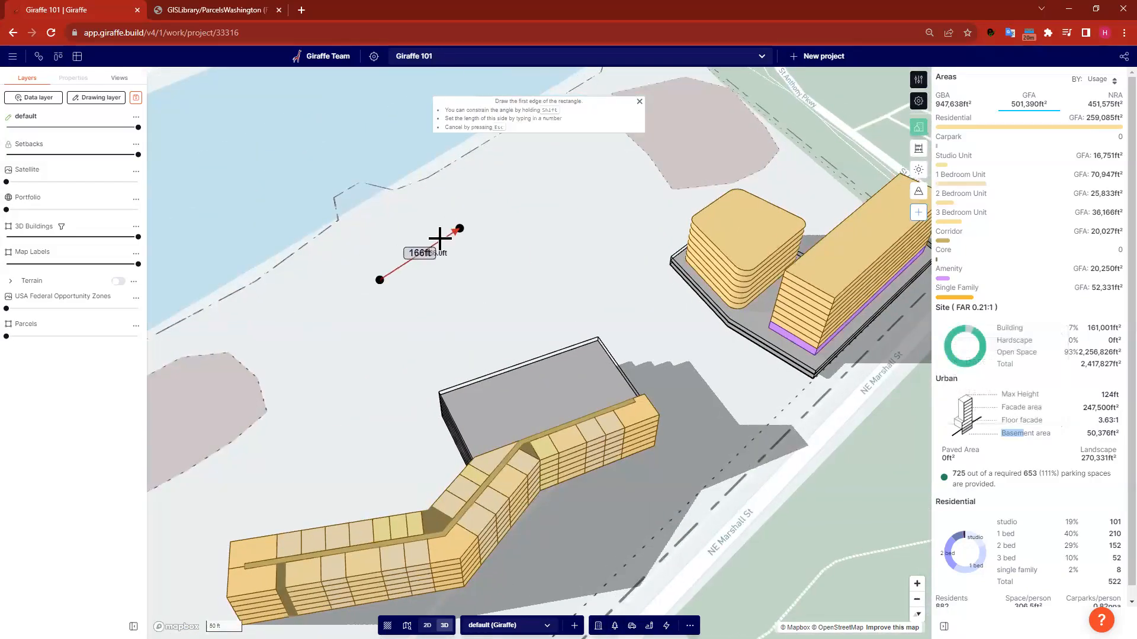
click(441, 236)
click(464, 289)
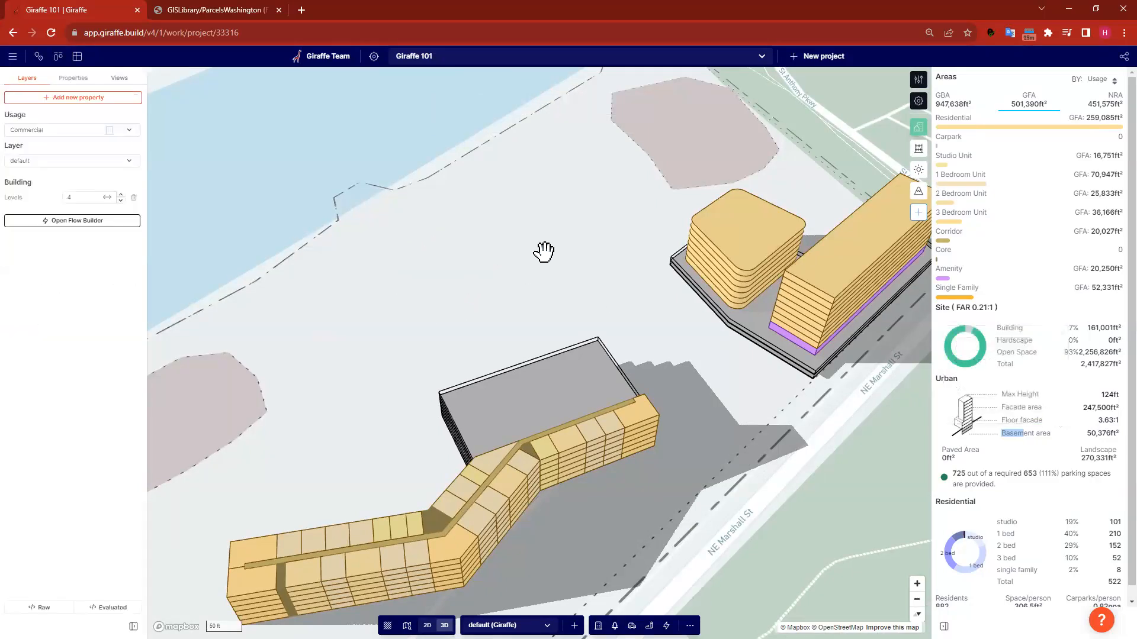
drag(107, 220, 581, 373)
click(546, 199)
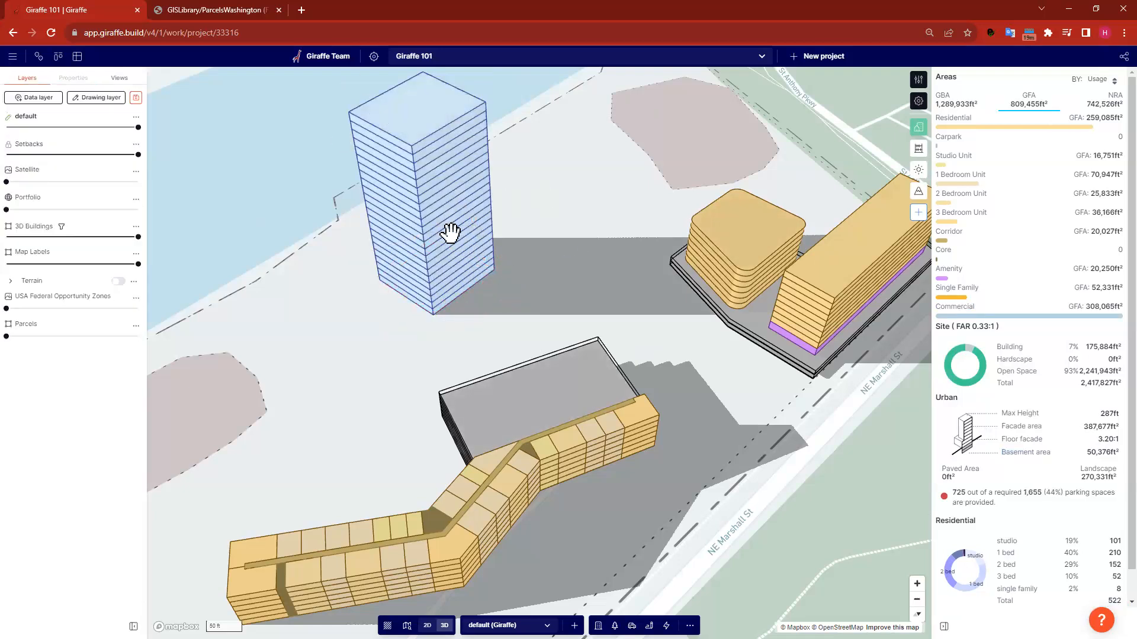
- Draw a Retail building of about 115 ft by 130 ft over the exact footprint of the commercial tower, stacked with it
click(440, 270)
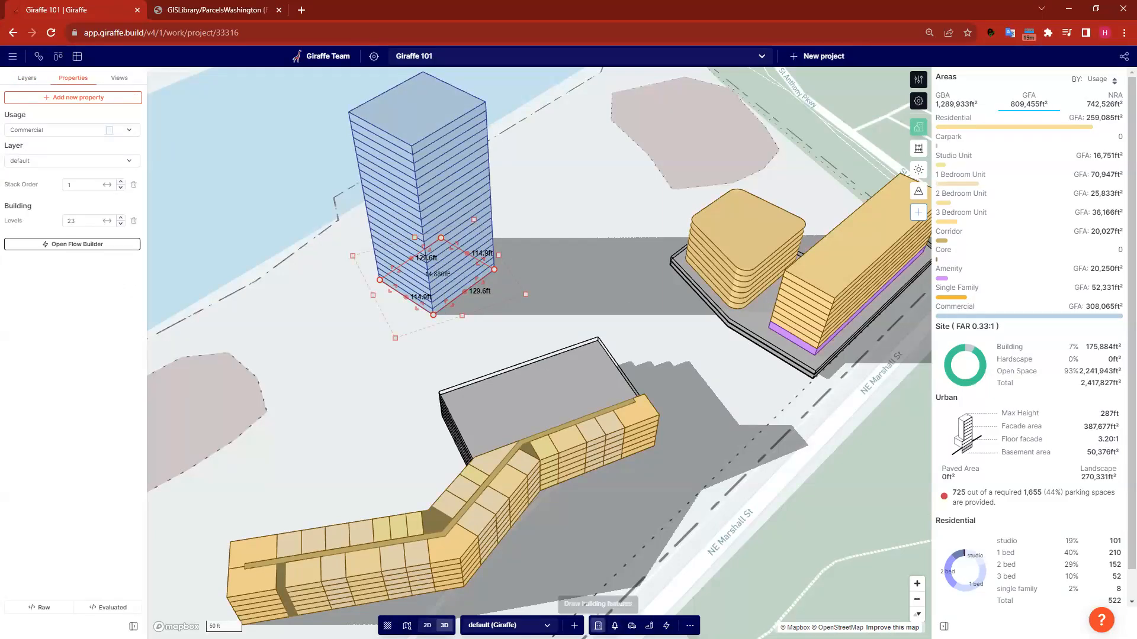
click(598, 626)
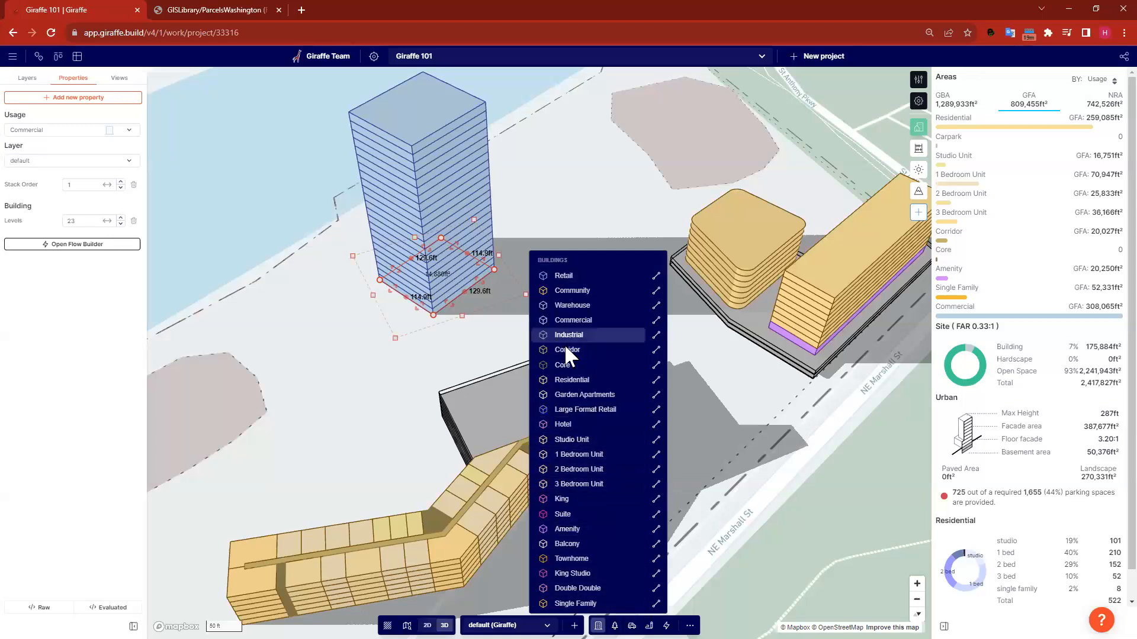
click(567, 276)
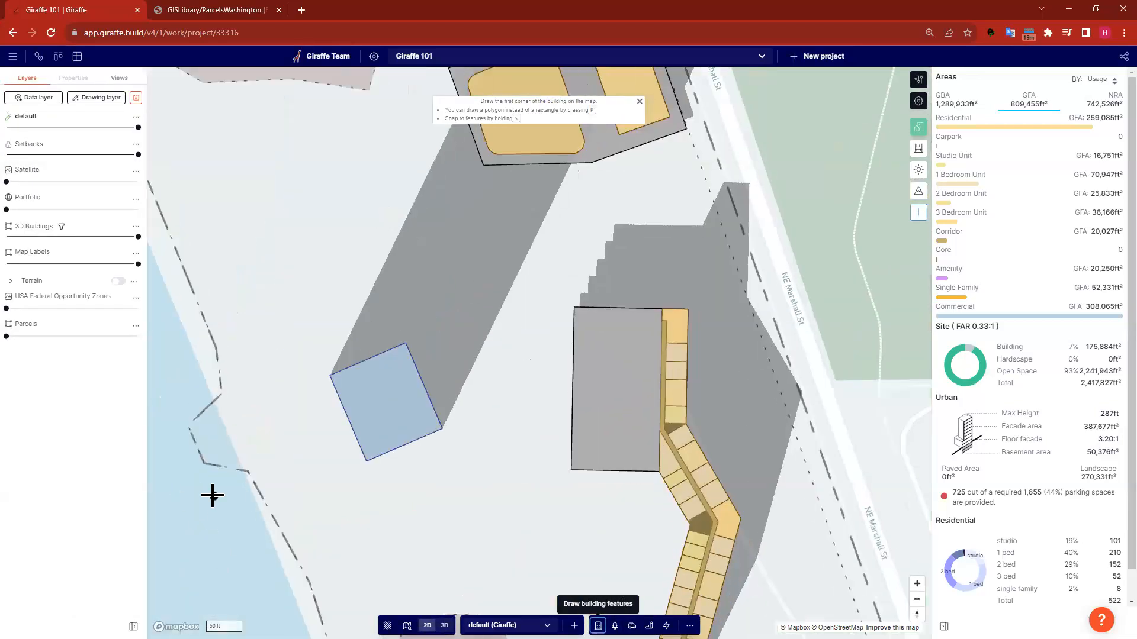
click(329, 376)
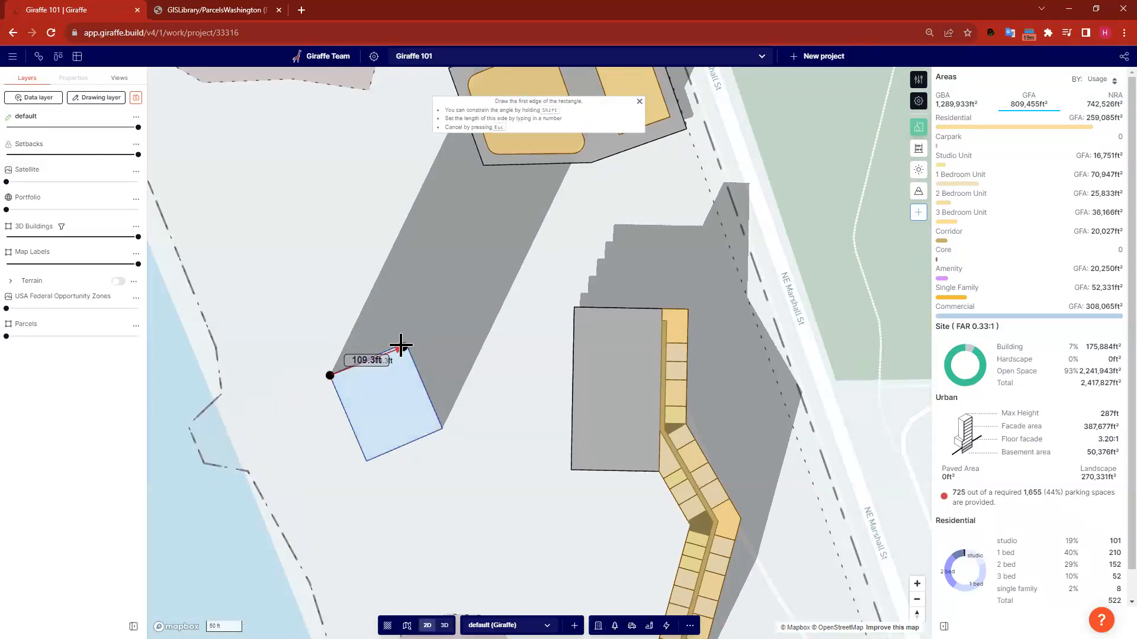
click(404, 343)
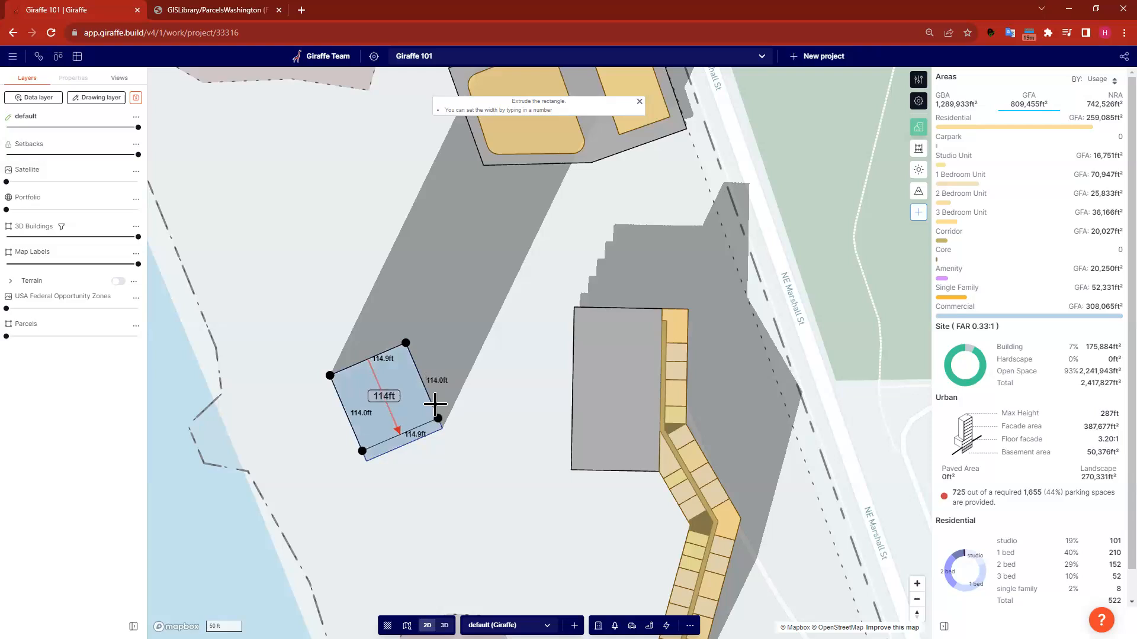
click(439, 431)
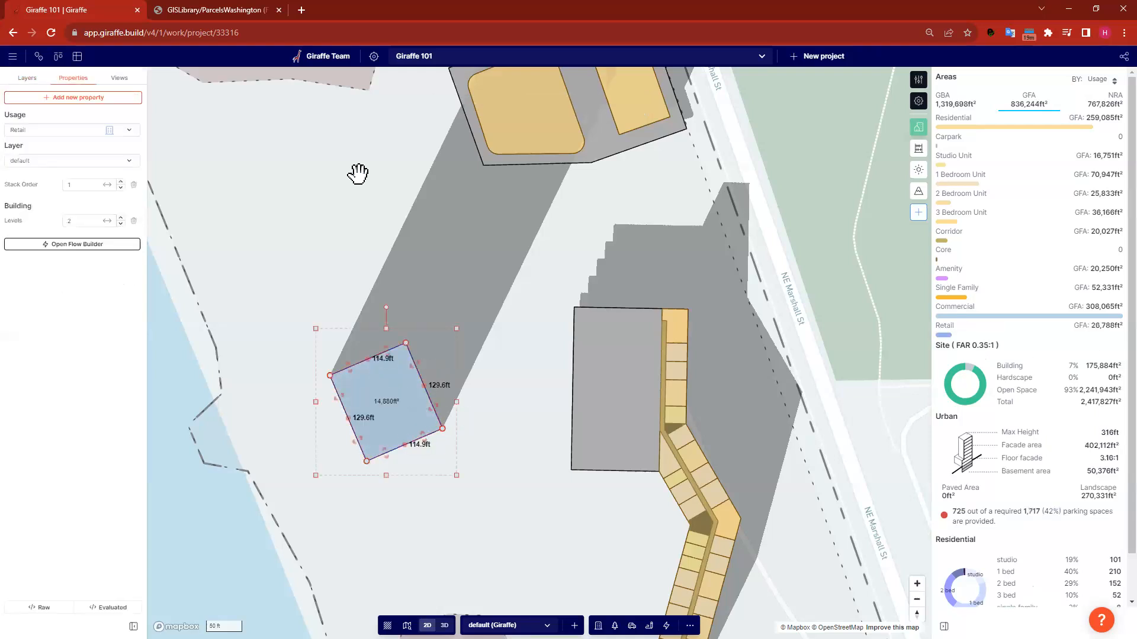
key(3)
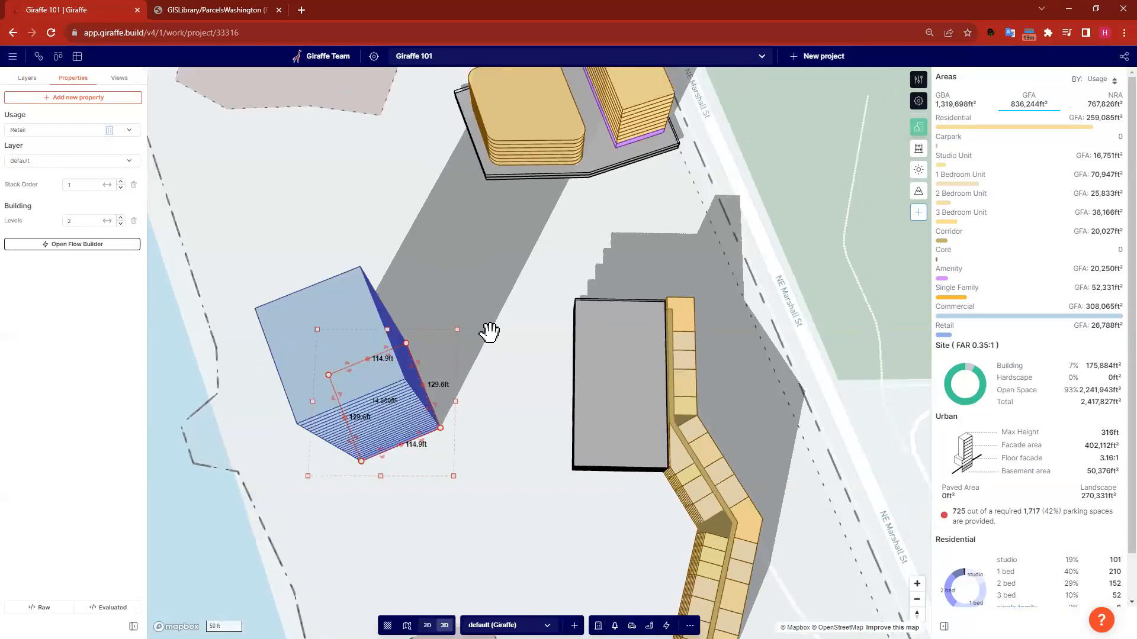
click(318, 457)
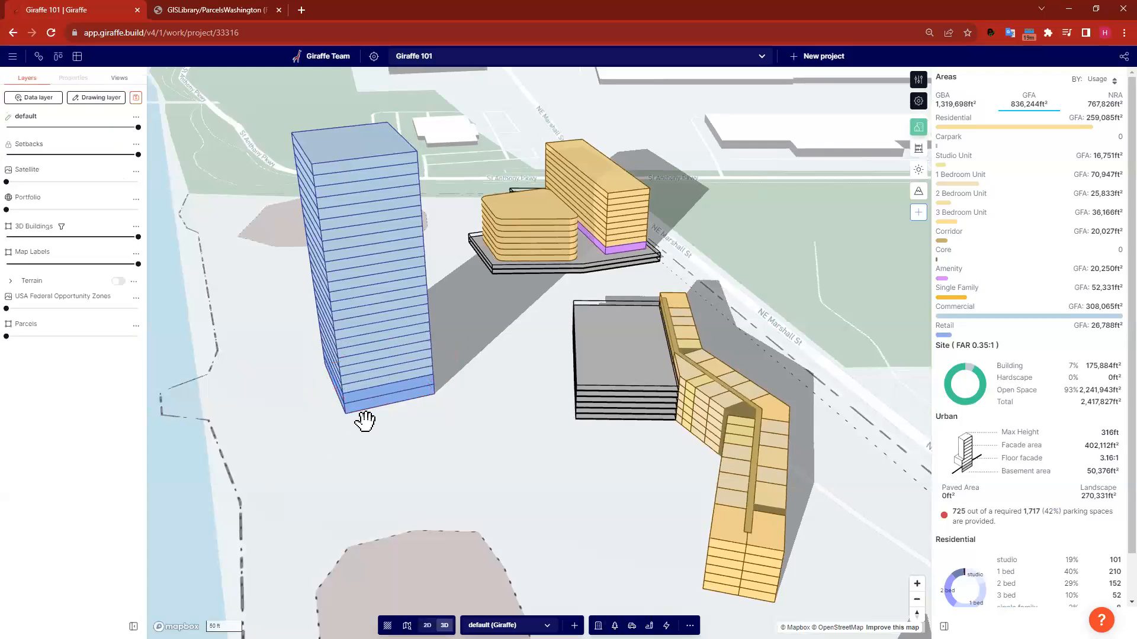
scroll(403, 421, up, 5)
right_drag(439, 414, 408, 322)
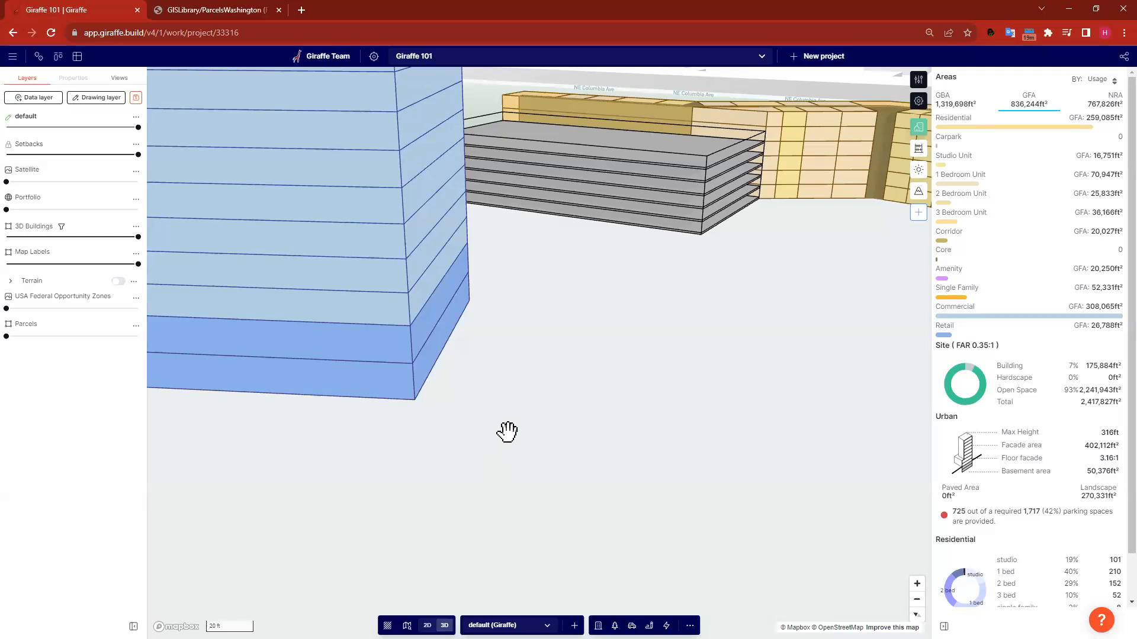
scroll(533, 432, down, 5)
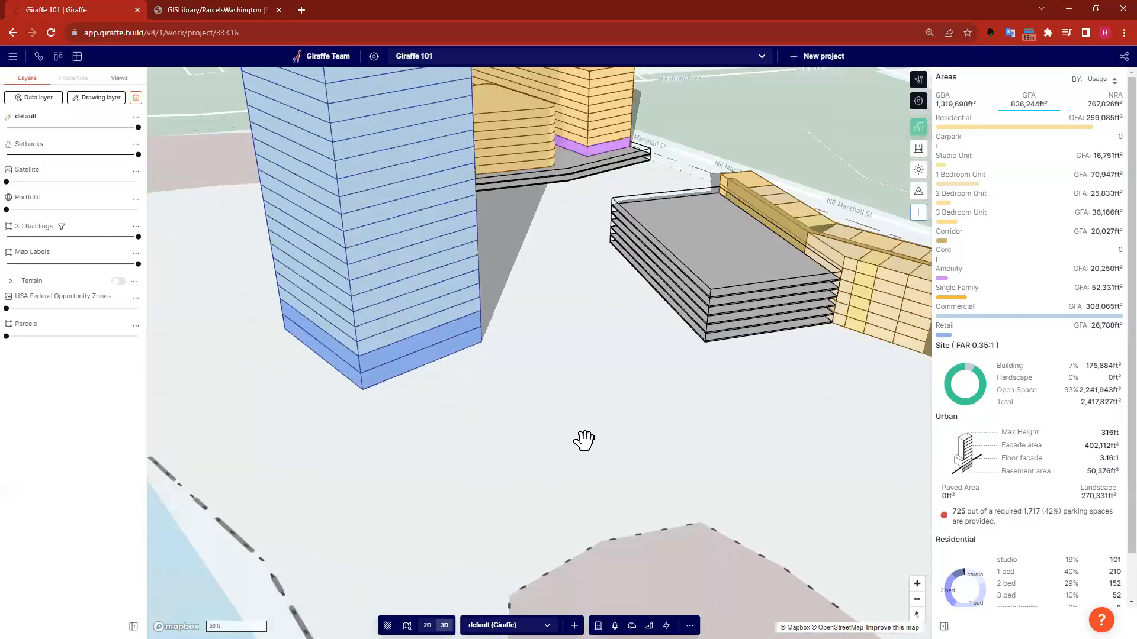
scroll(495, 438, down, 2)
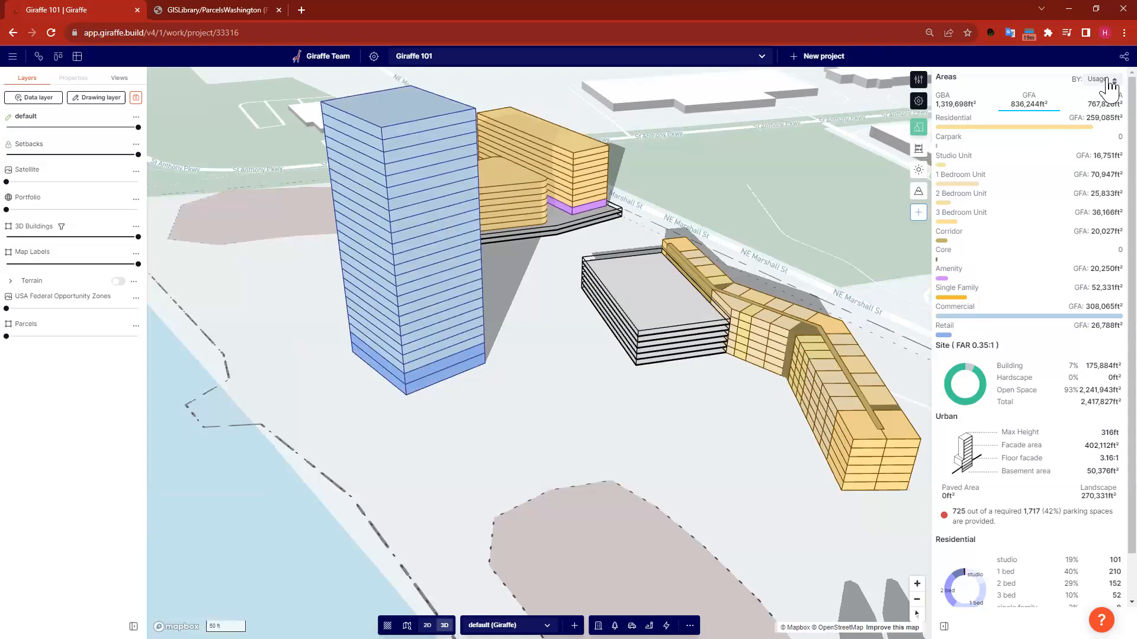
- Break down the area figures by Building instead of by usage
click(1107, 81)
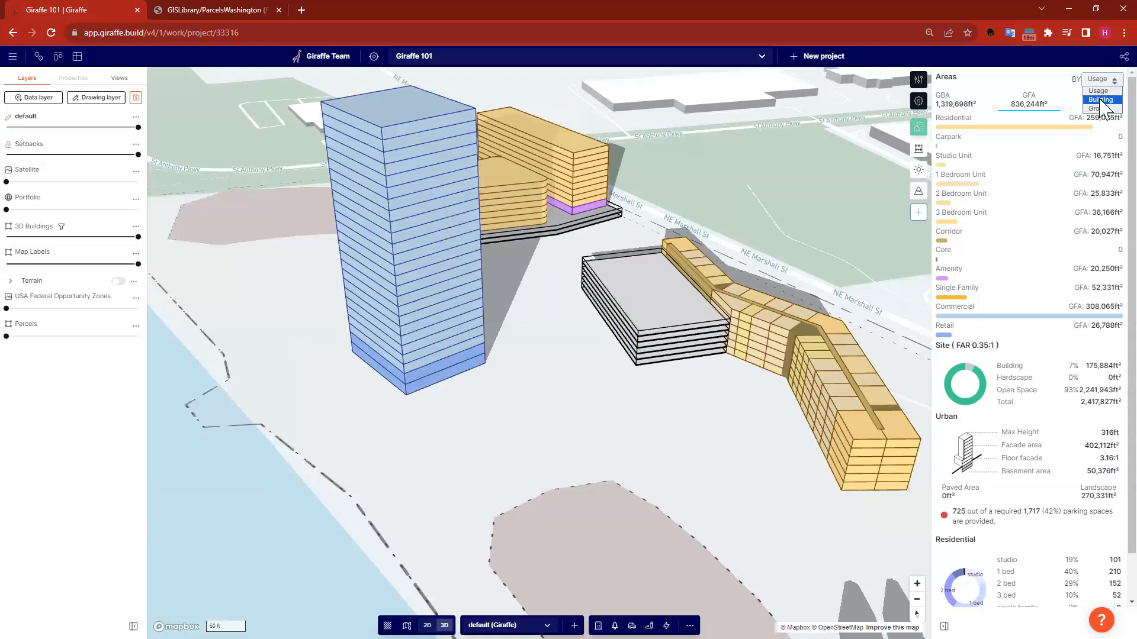
click(1101, 100)
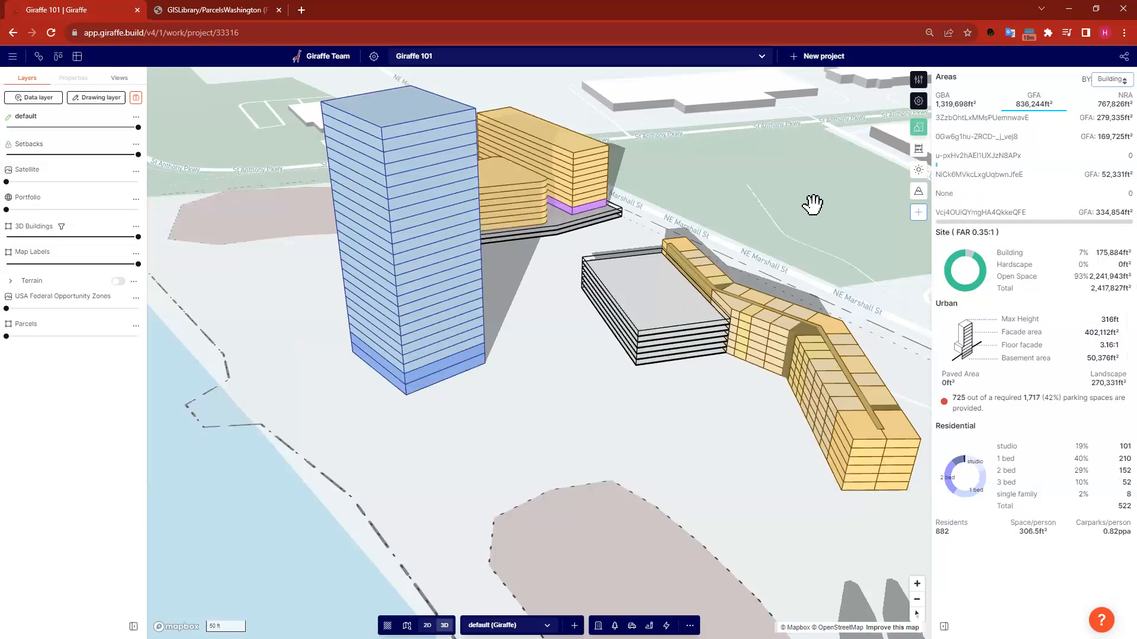
right_drag(785, 233, 785, 205)
scroll(648, 282, up, 1)
scroll(648, 282, up, 3)
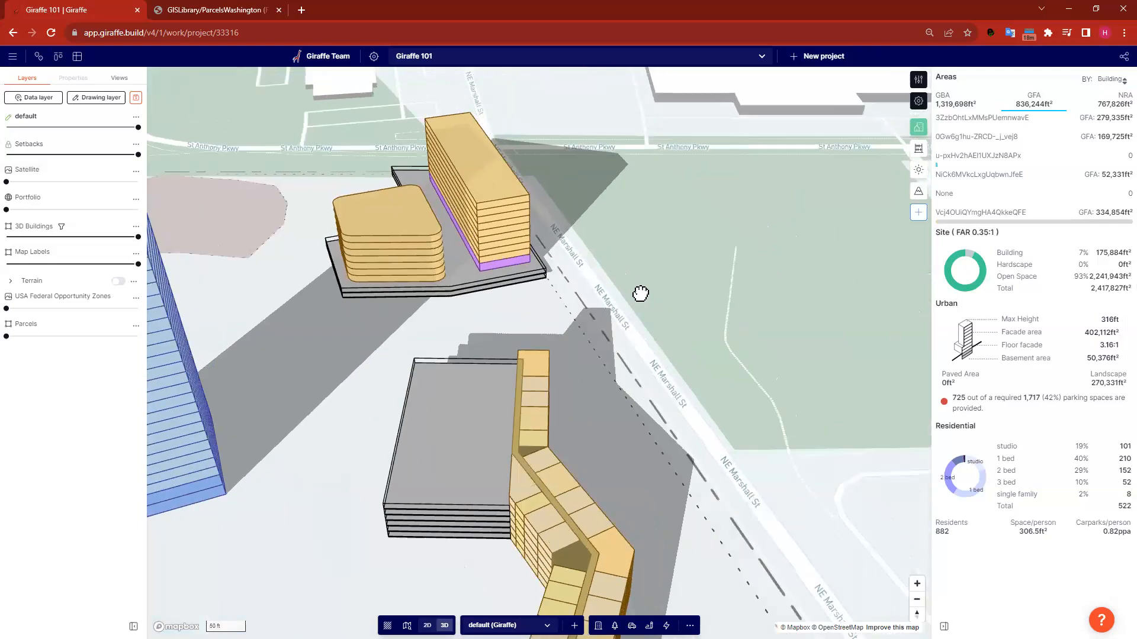
- Select all four features of the podium stack with the two residential towers and give them the Building ID "Building A"
click(973, 122)
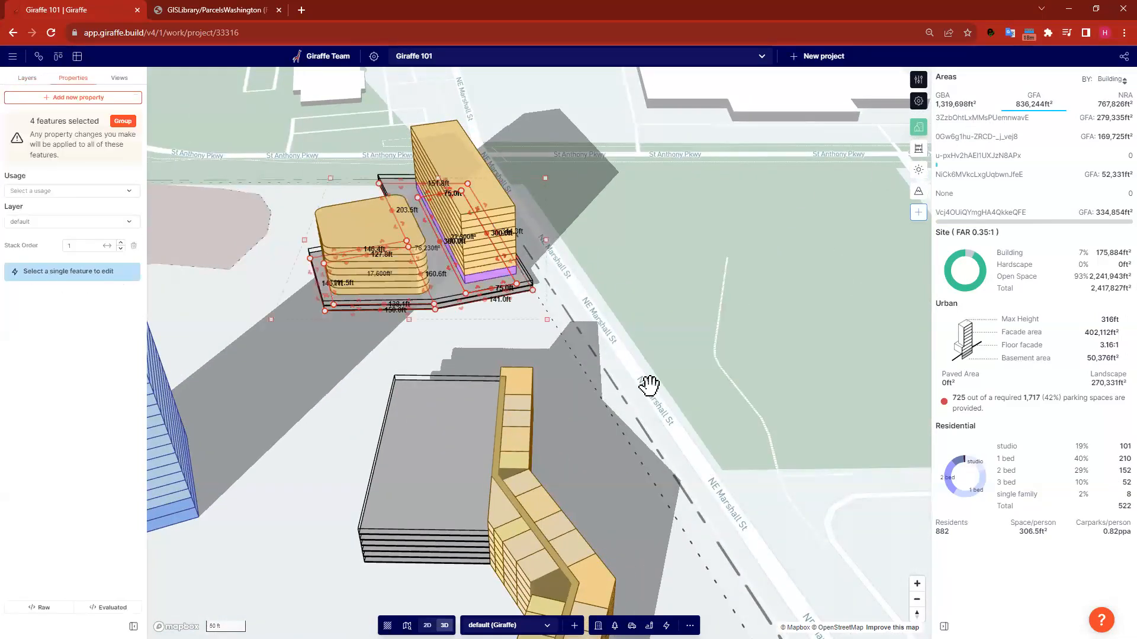
right_drag(659, 343, 619, 375)
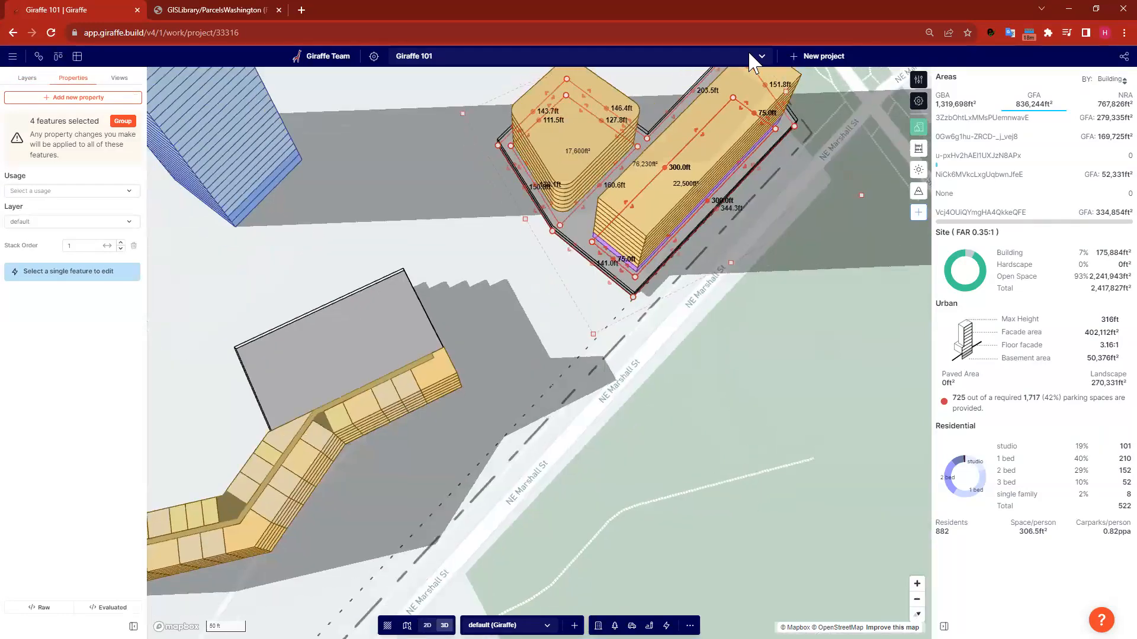
drag(517, 346, 489, 366)
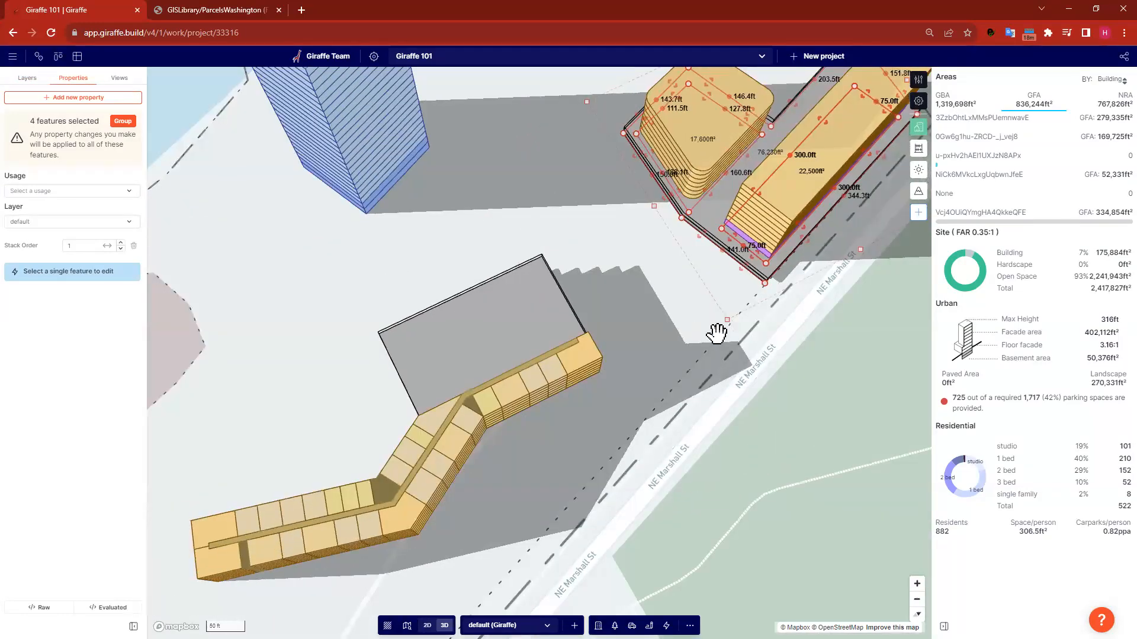
scroll(679, 344, down, 2)
drag(719, 322, 687, 355)
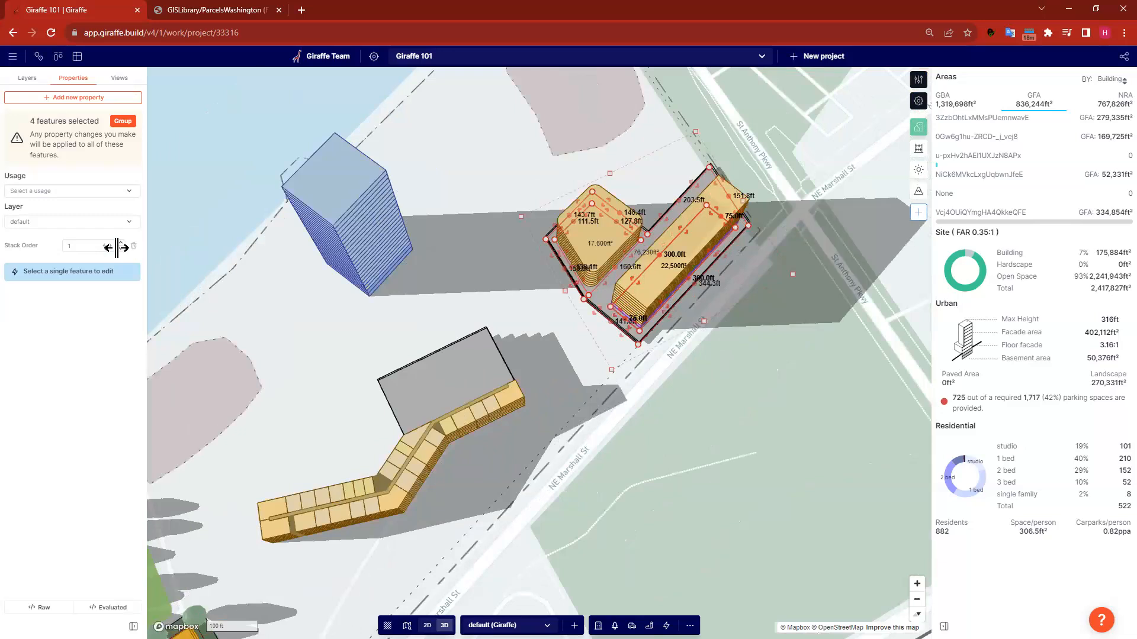
click(82, 101)
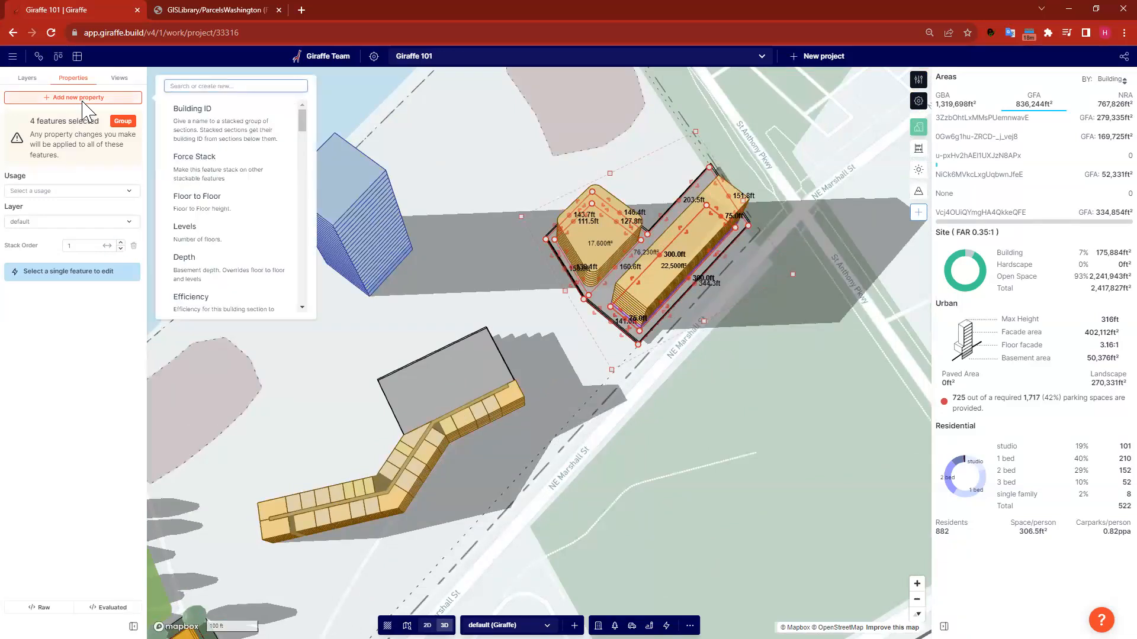
click(216, 127)
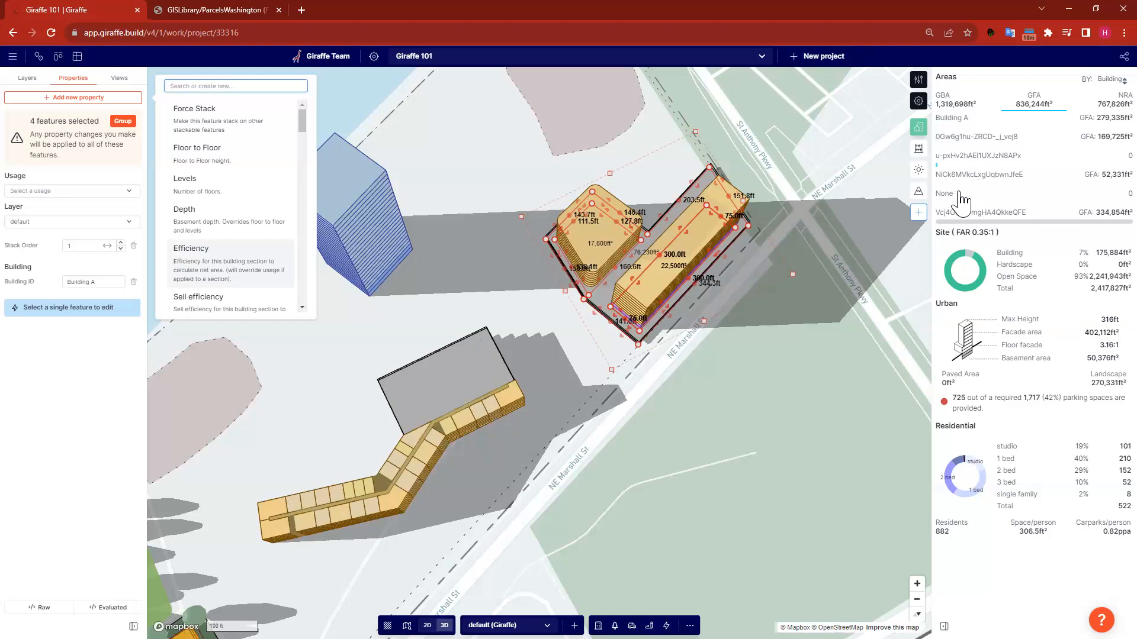
- Select the commercial tower together with its retail base and give both the Building ID "Building B"
click(960, 220)
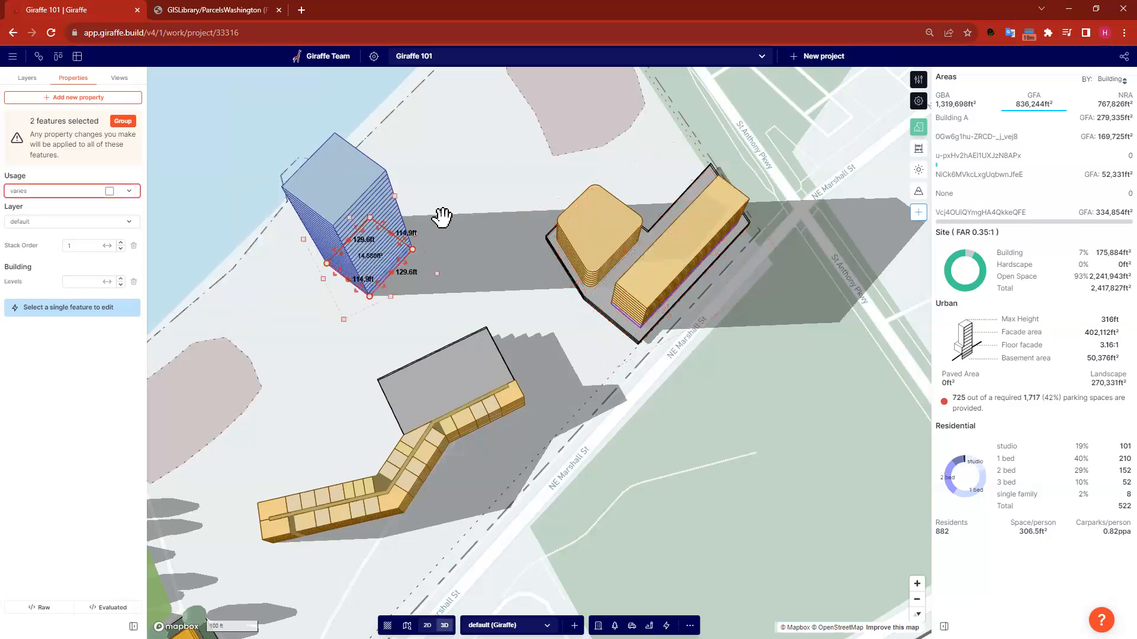
click(66, 98)
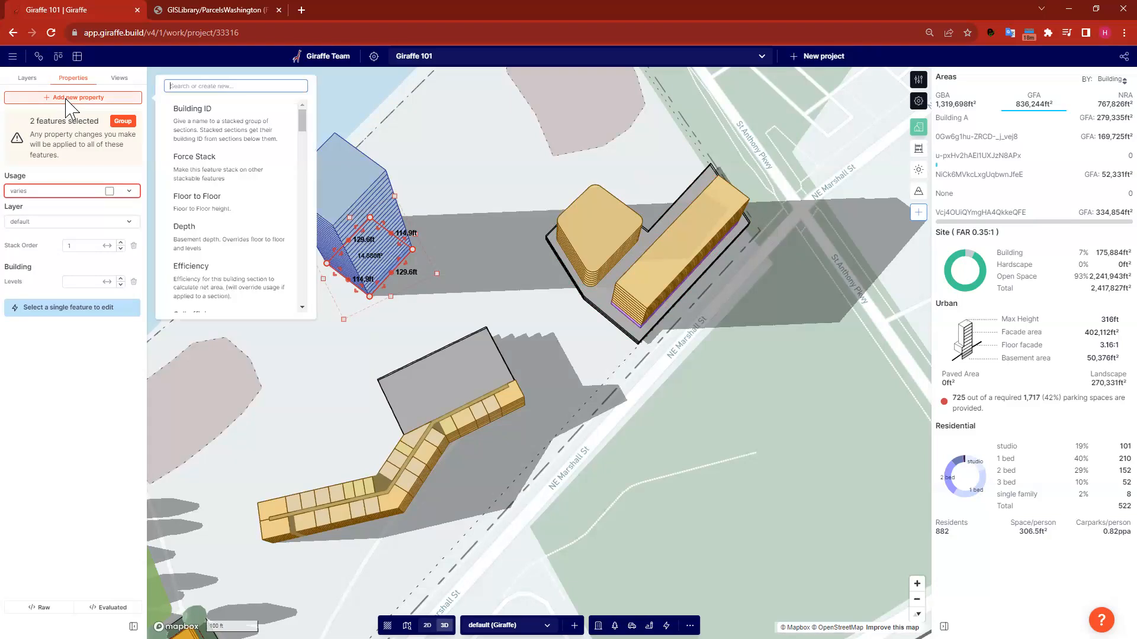
click(192, 109)
click(101, 300)
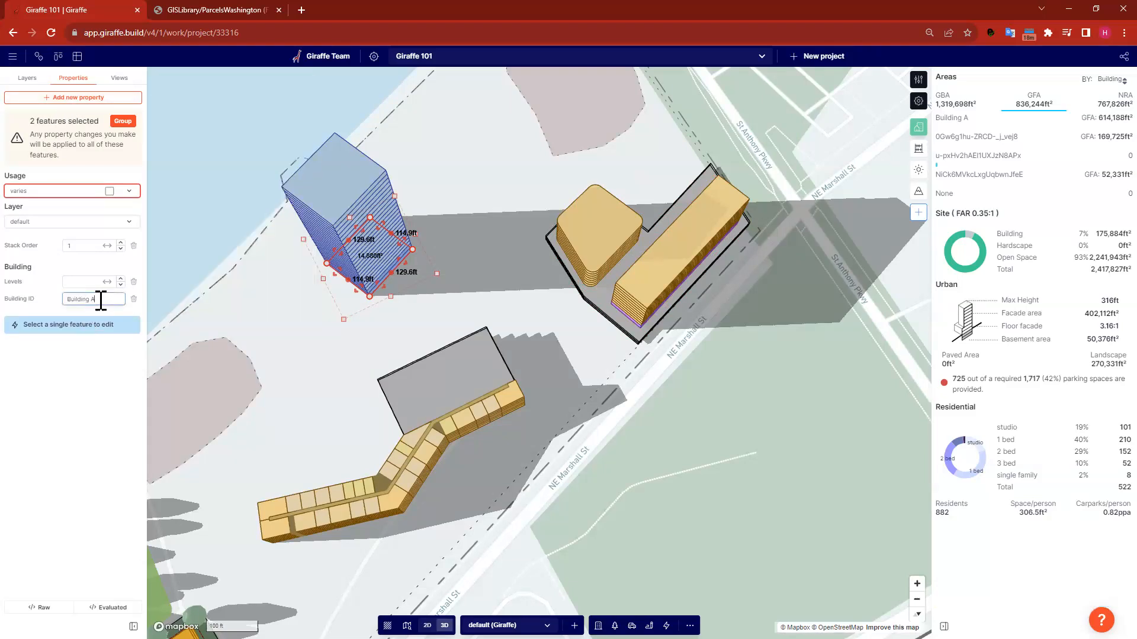
click(333, 352)
right_drag(540, 444, 1042, 277)
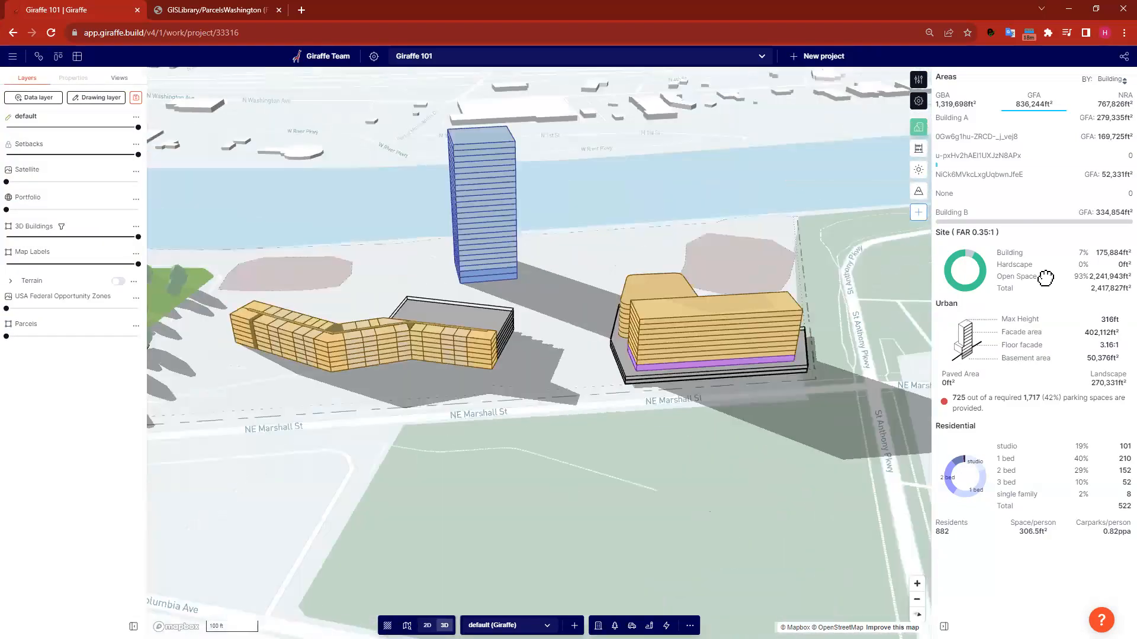
- Break down the area figures by Usage again and review the whole development from the subdivision to the towers
click(1109, 79)
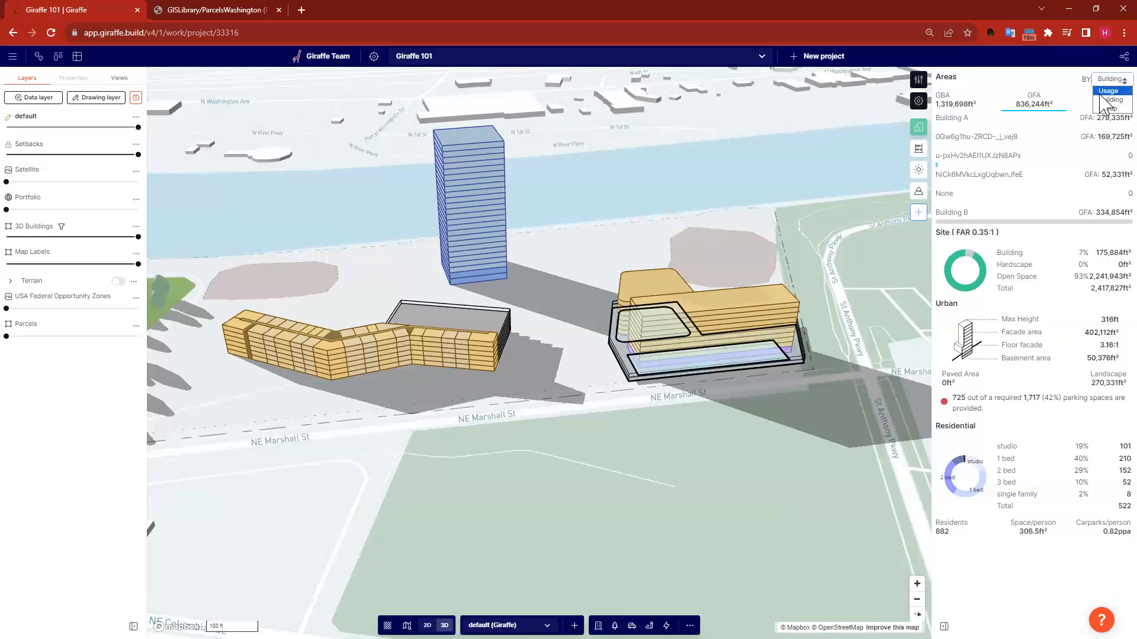
click(1103, 92)
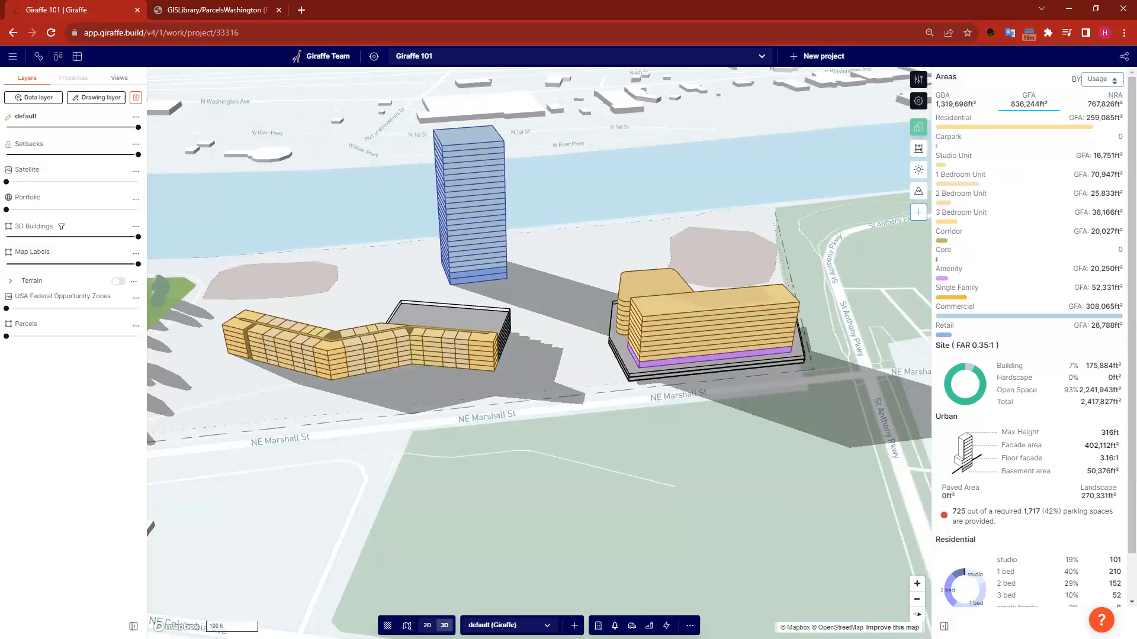
drag(513, 456, 591, 396)
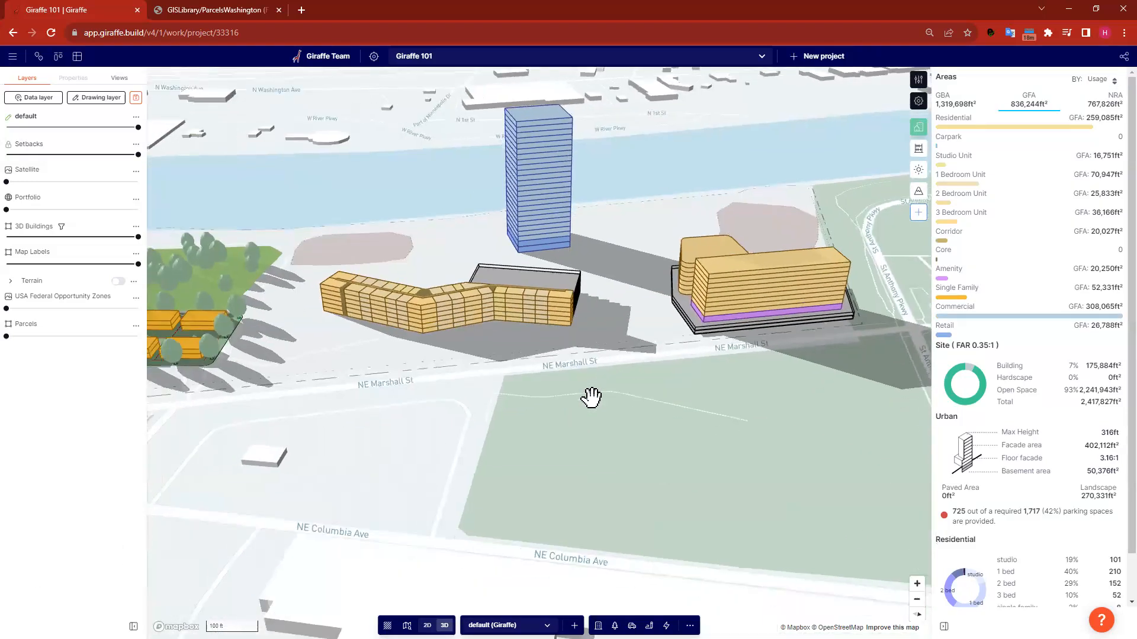
right_drag(513, 453, 531, 424)
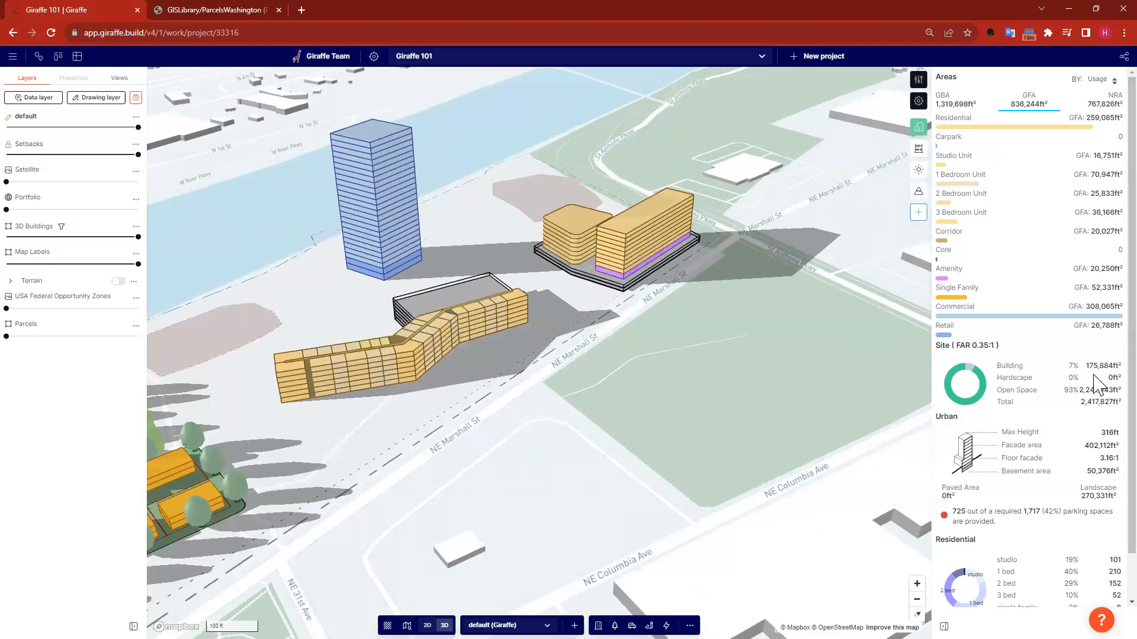
drag(572, 436, 673, 361)
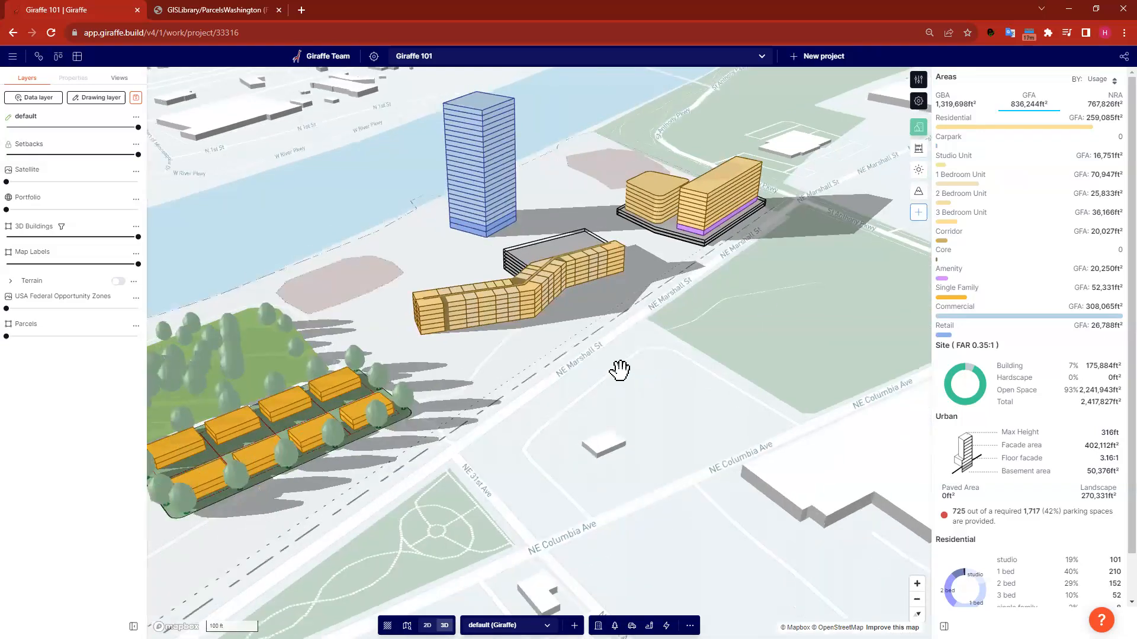
scroll(645, 355, down, 3)
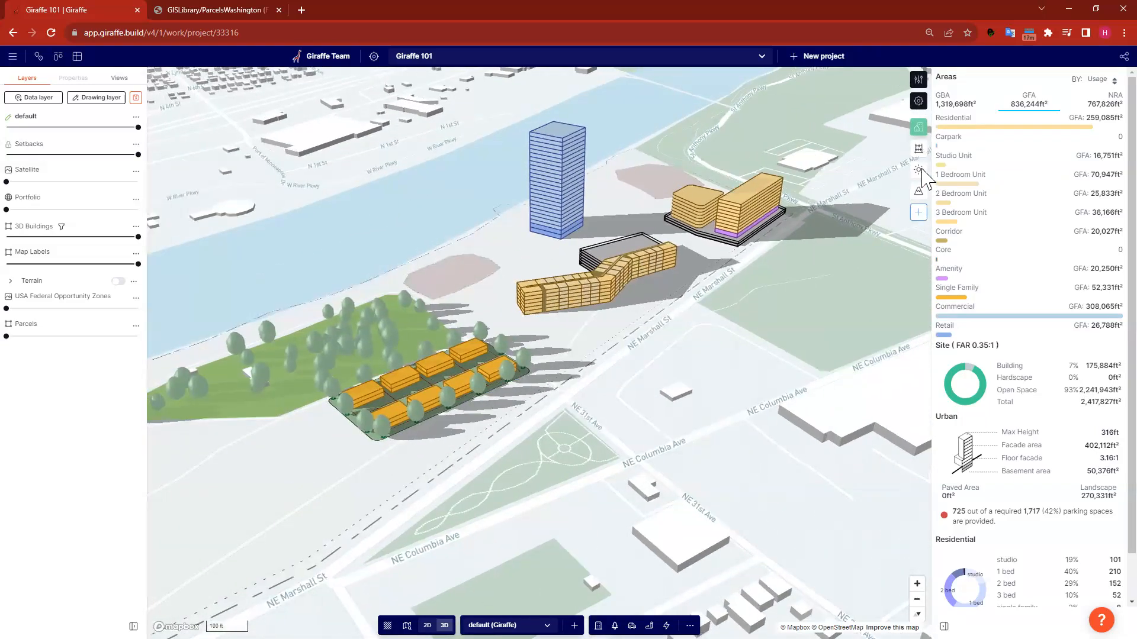
- Run a sunlight hours analysis of the development for 21 Dec from 09:00 to 14:00 and inspect the shaded facades and landscape
click(917, 171)
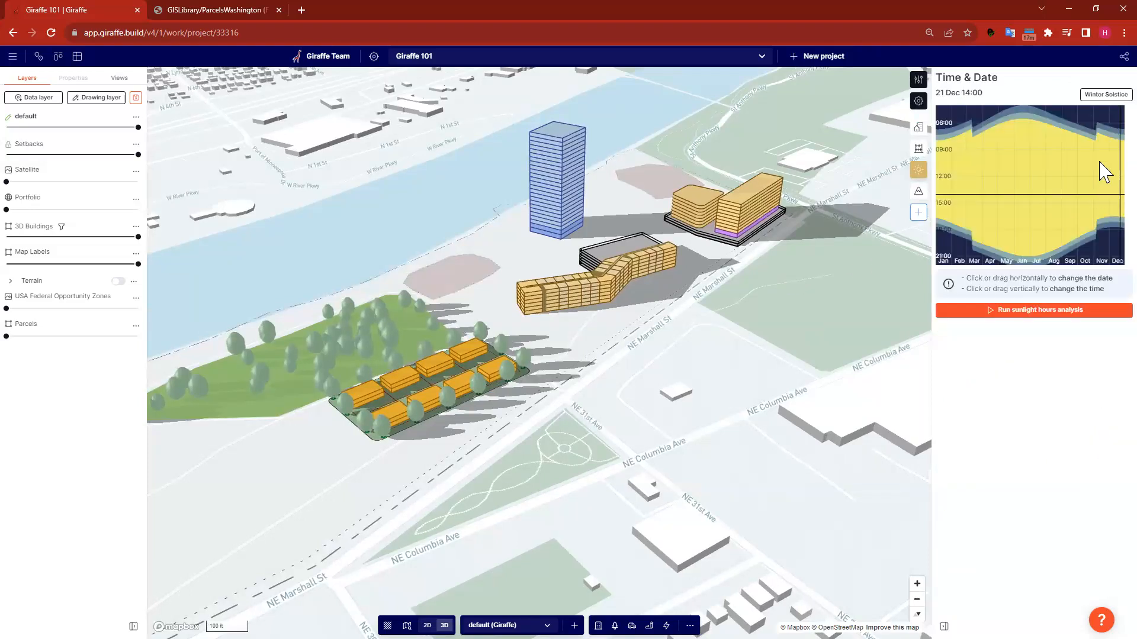
click(1046, 311)
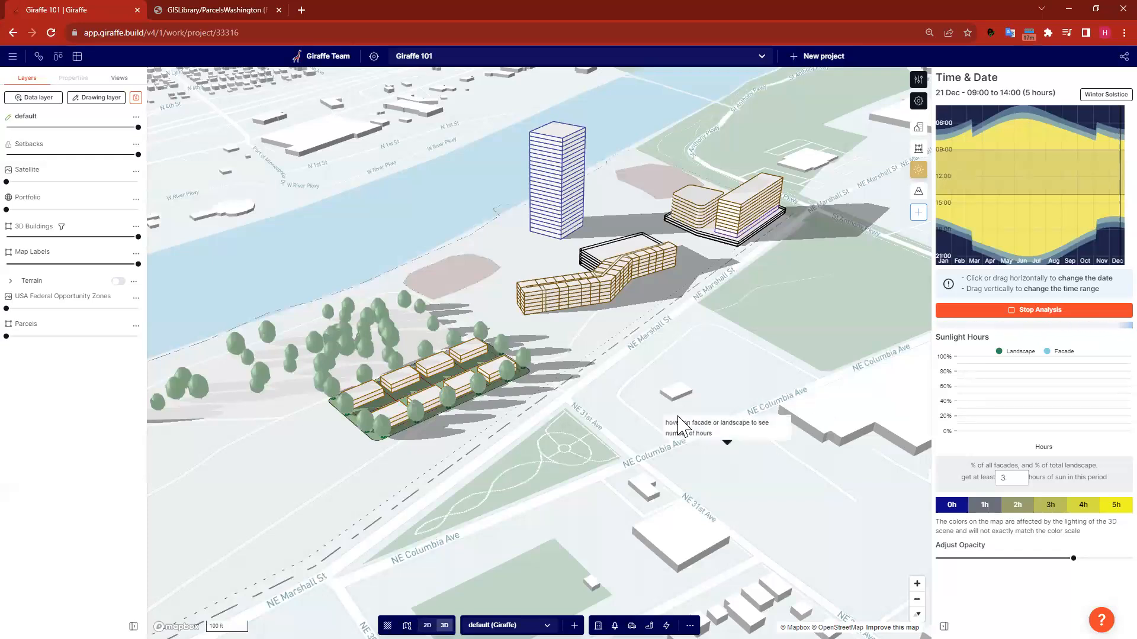
right_click(744, 317)
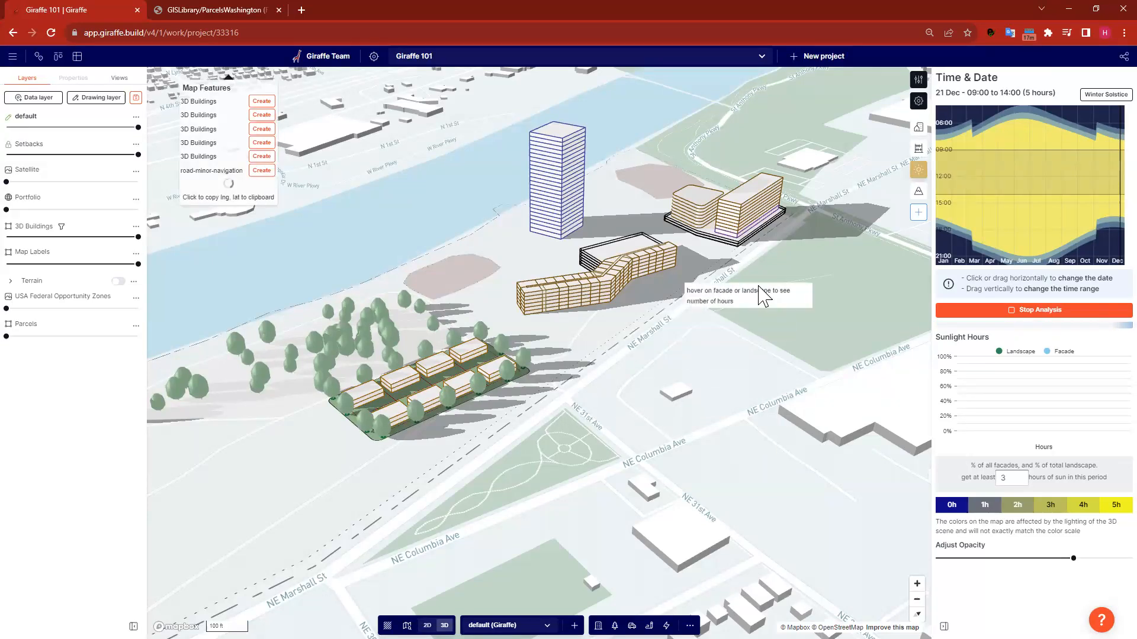
click(366, 220)
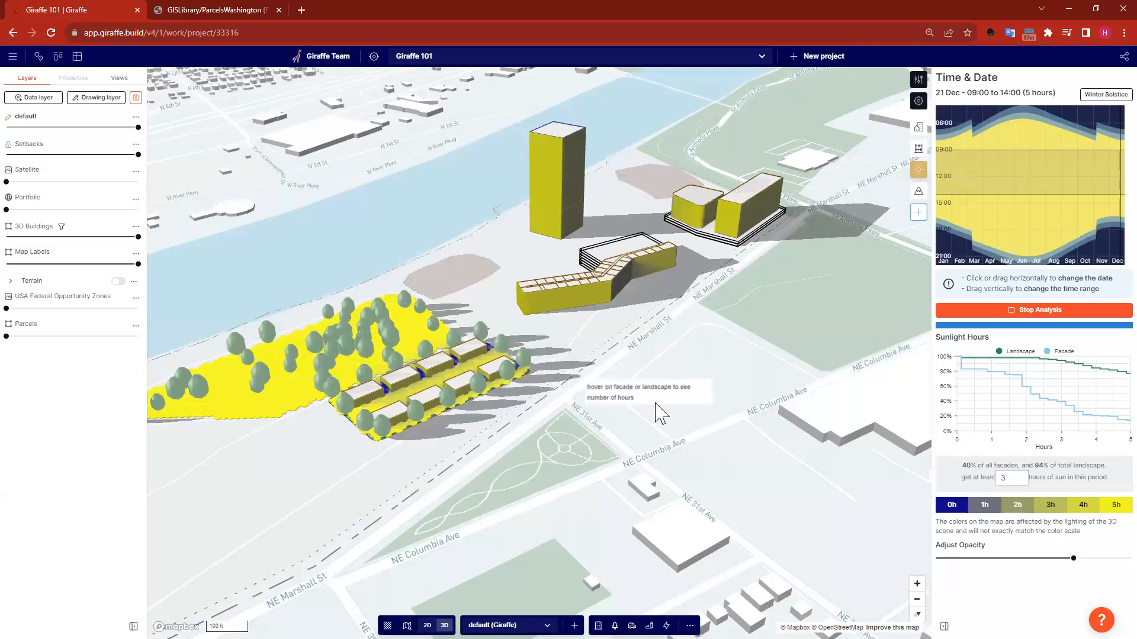
right_drag(556, 345, 589, 346)
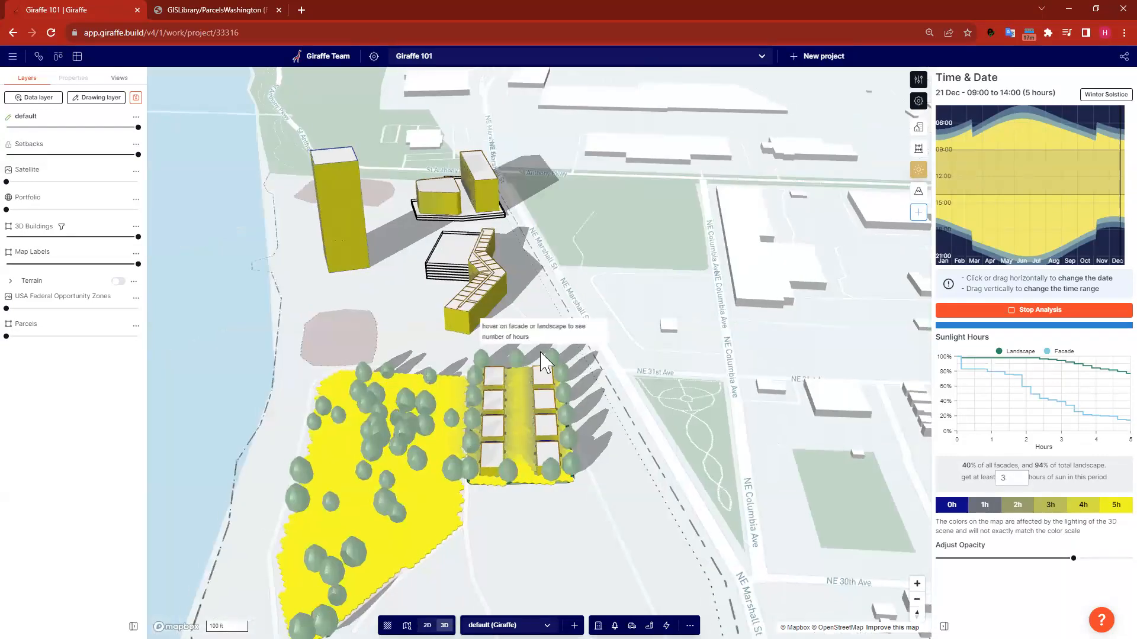
- Inspect the sunlight hours results on the facades and landscape from several sides of the site and stop the analysis
right_drag(363, 310, 368, 310)
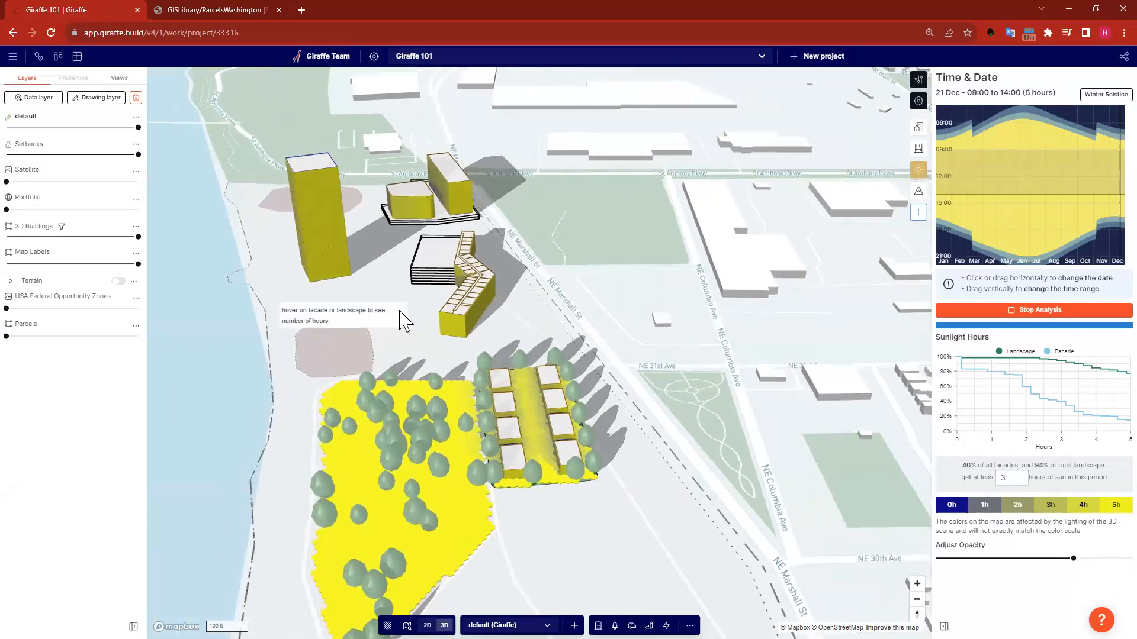
right_drag(302, 309, 342, 314)
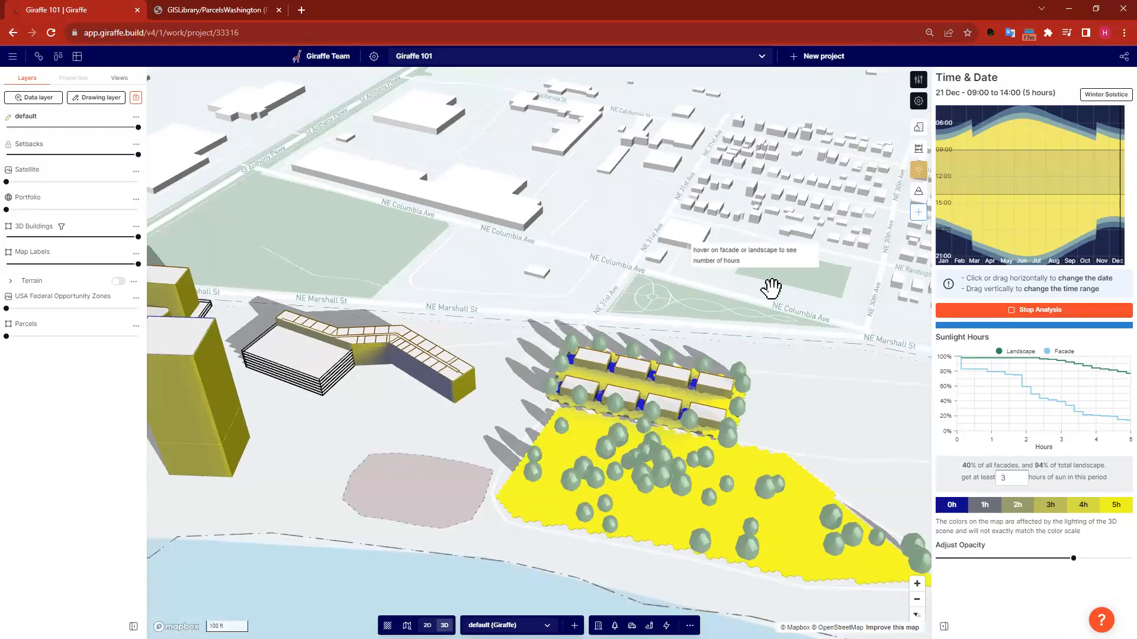
scroll(758, 296, down, 3)
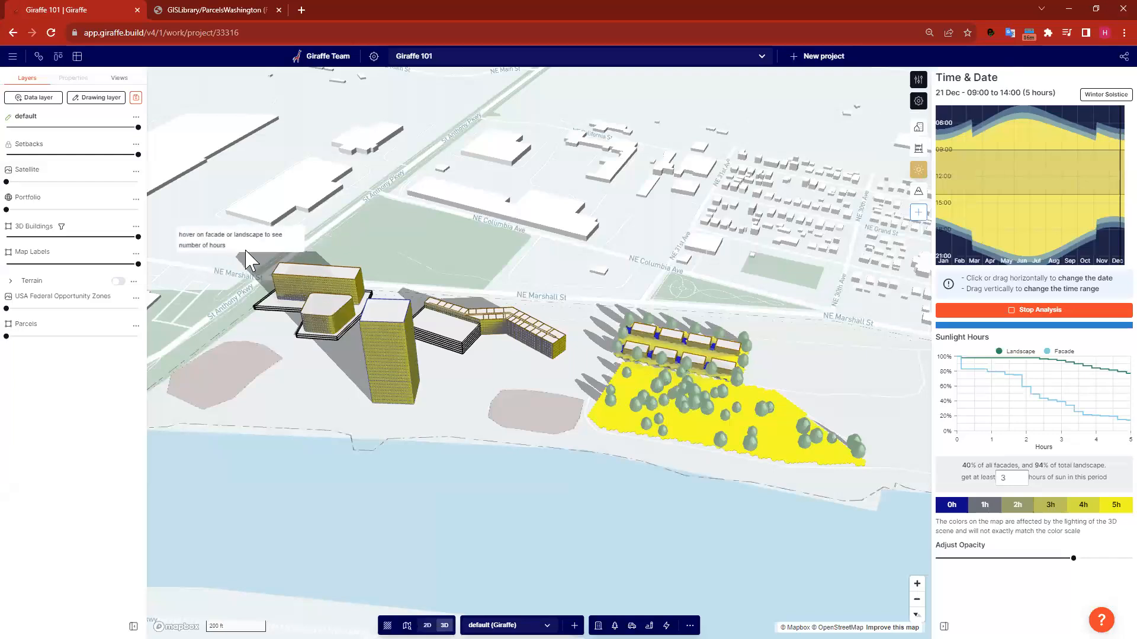
click(1040, 310)
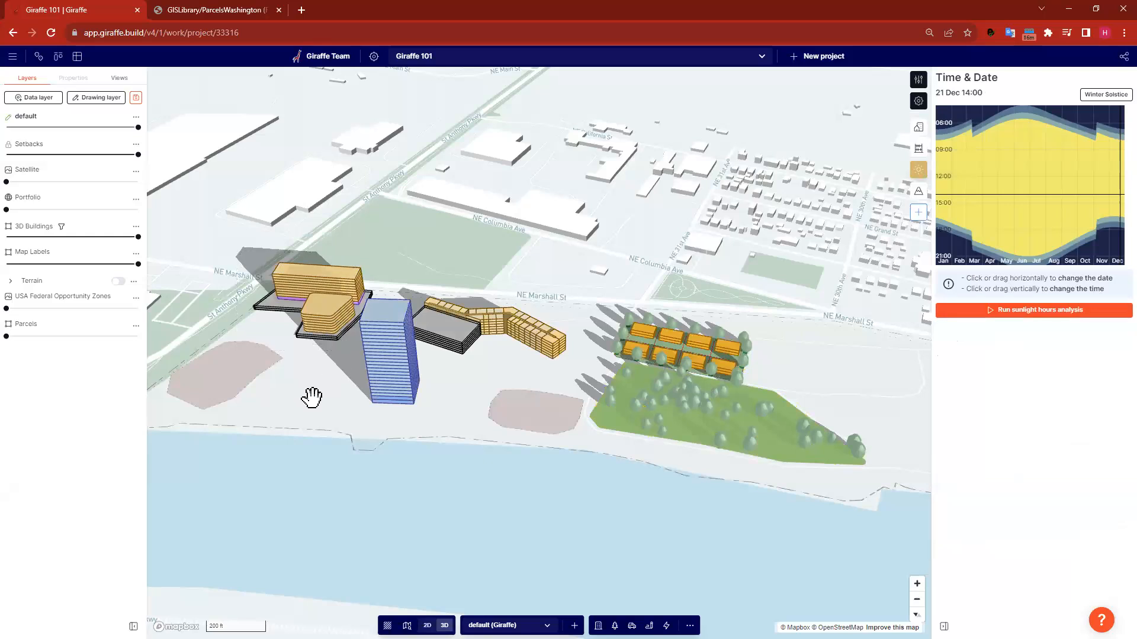
- Select the four features of the podium stack with the two residential towers and rotate them together to see the shadows at the new orientation
scroll(556, 357, up, 3)
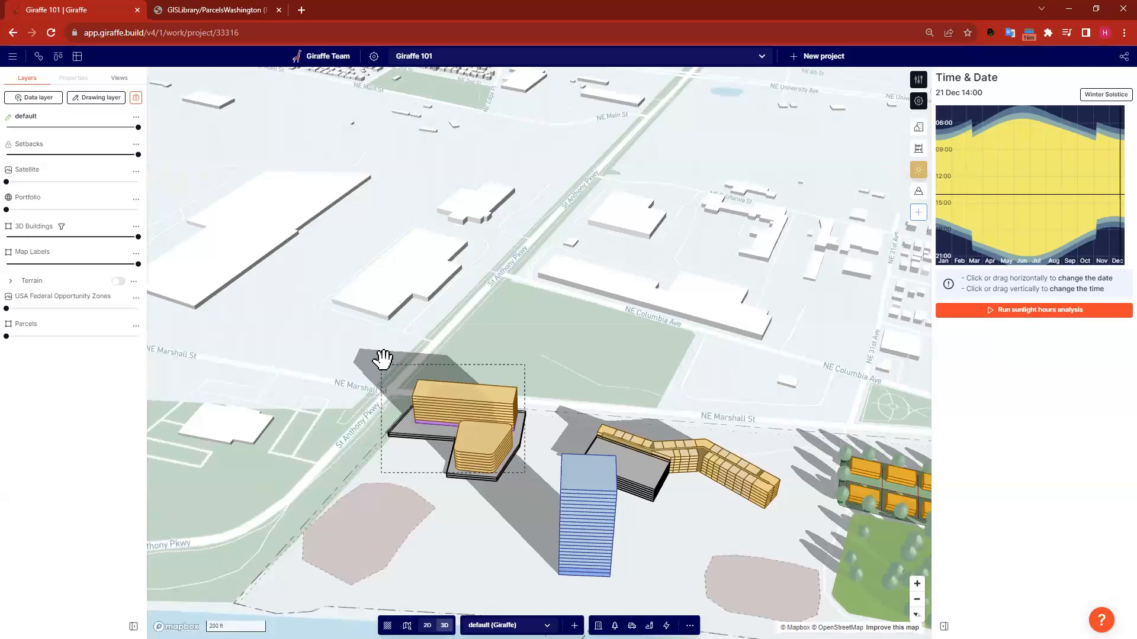
drag(382, 359, 382, 360)
drag(551, 390, 354, 436)
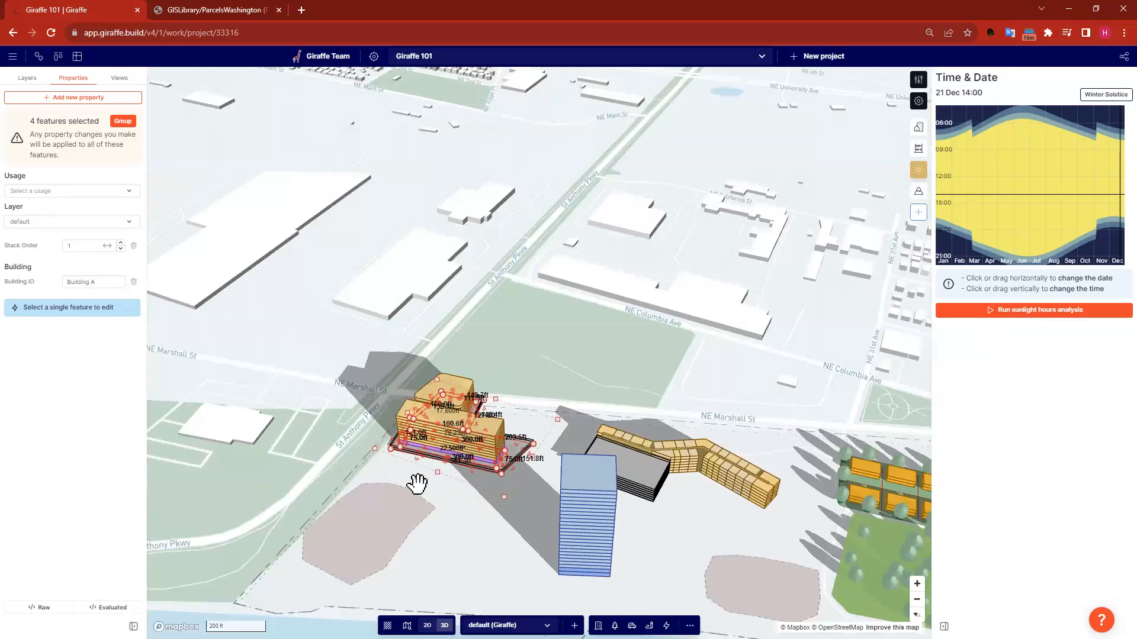
drag(422, 464, 415, 485)
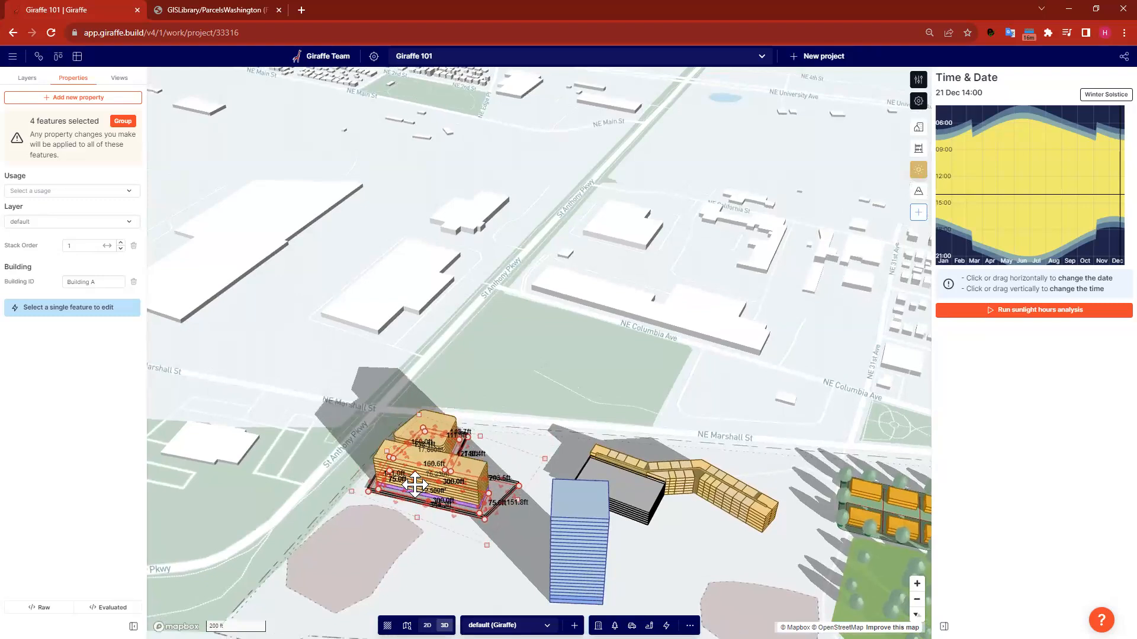
click(552, 390)
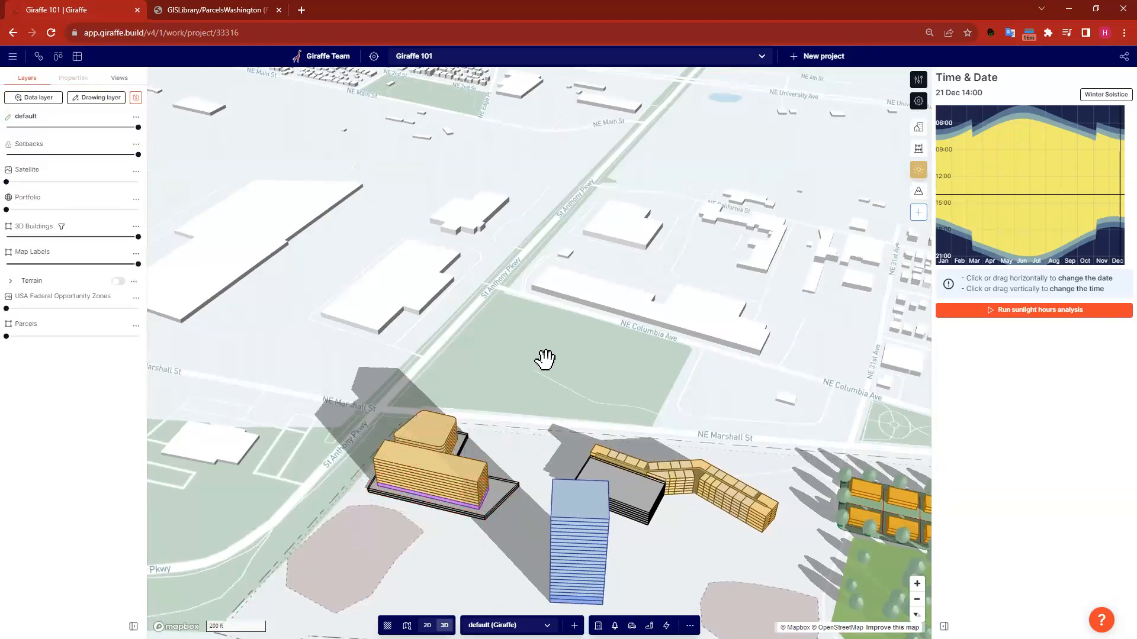
- Set up the project analytics from a blank slate and create a first category labelled Density
click(919, 151)
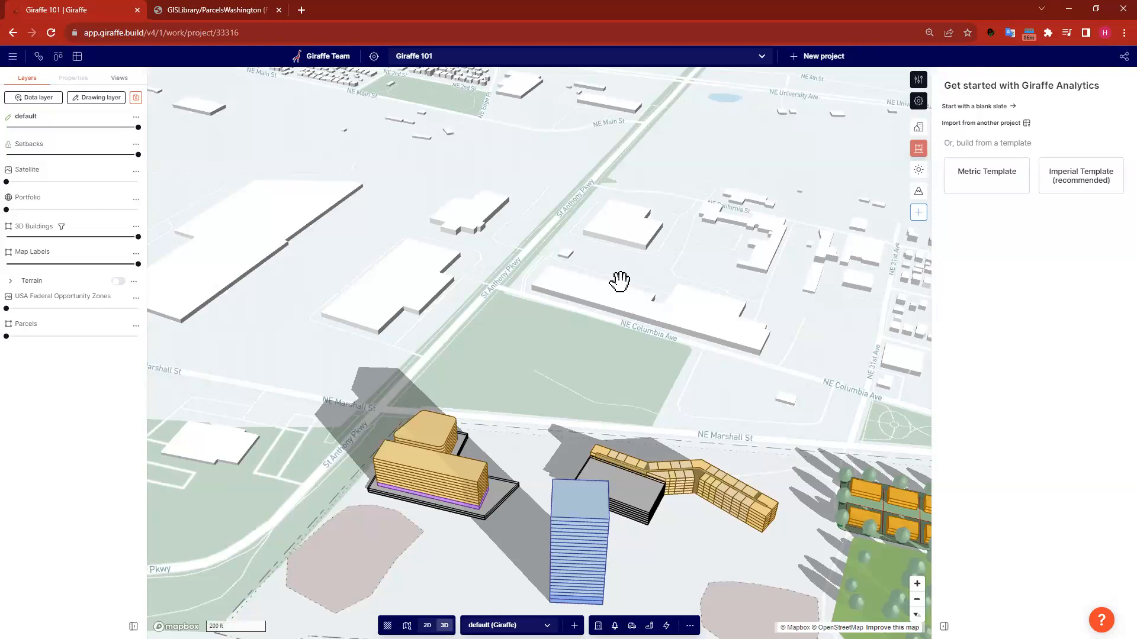
click(976, 107)
click(991, 162)
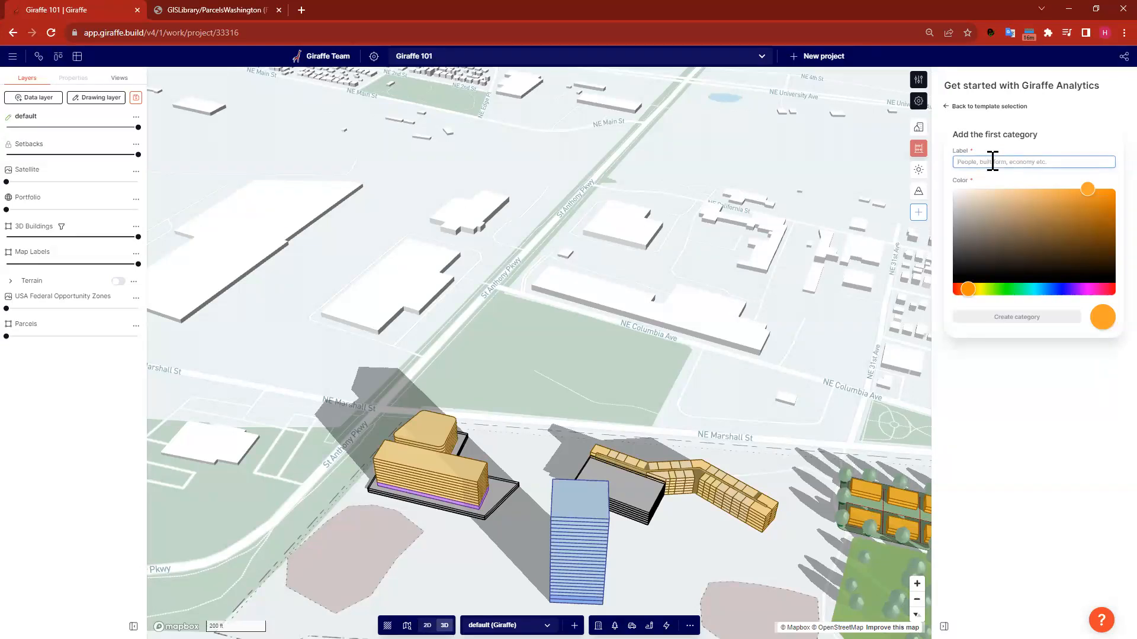
text(Density)
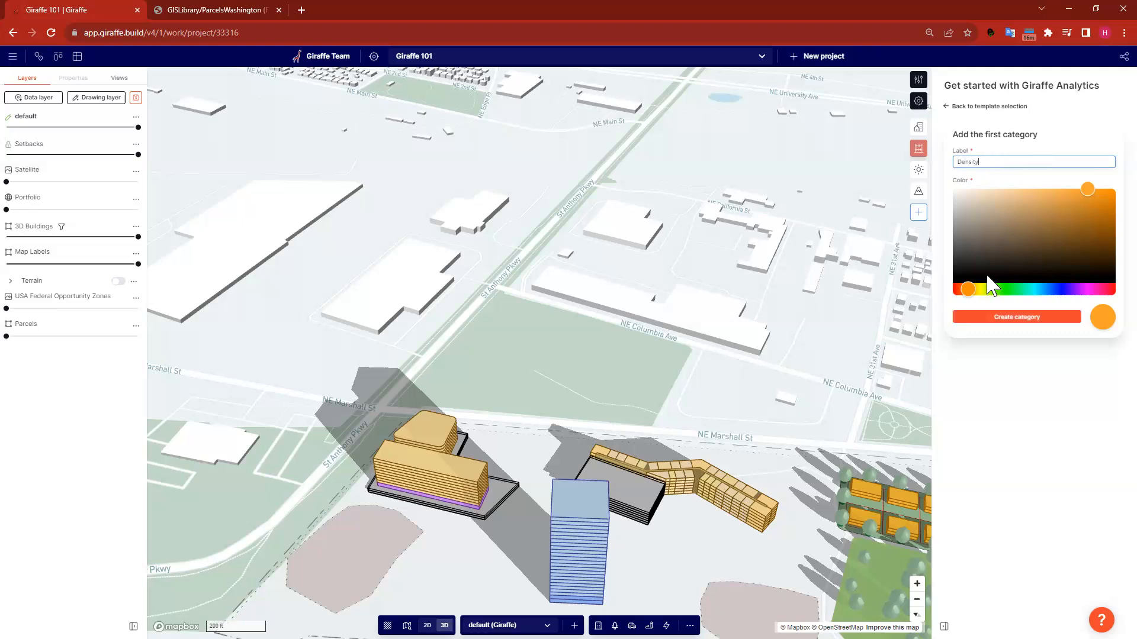
click(997, 318)
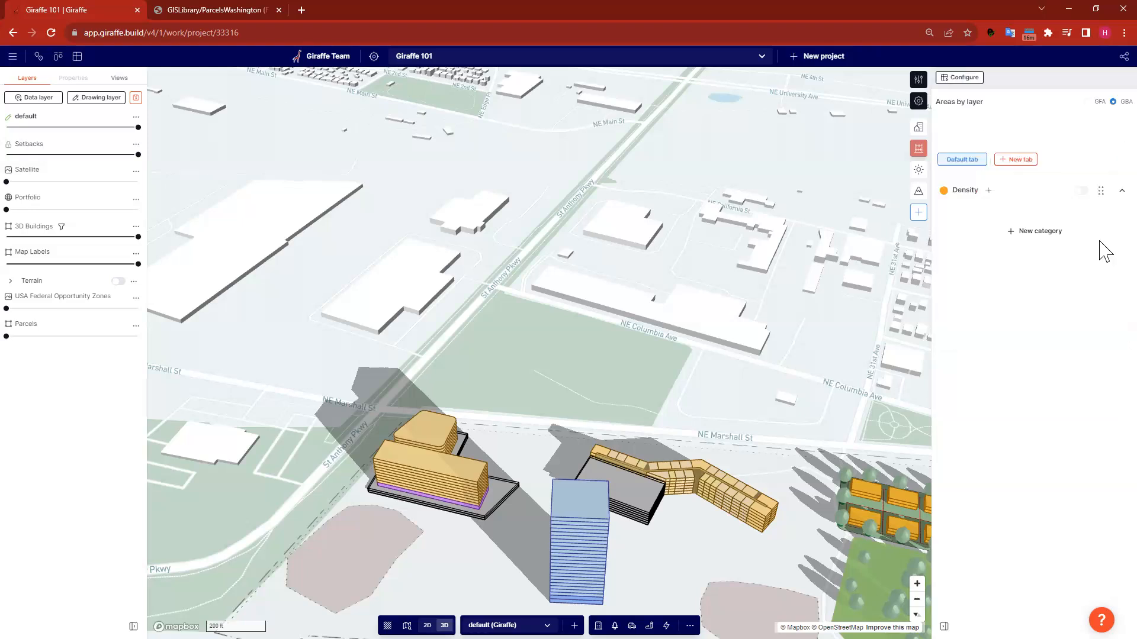
- Start a new measure in the Density category and use the site area "site total area (ft²)" as component A
click(988, 190)
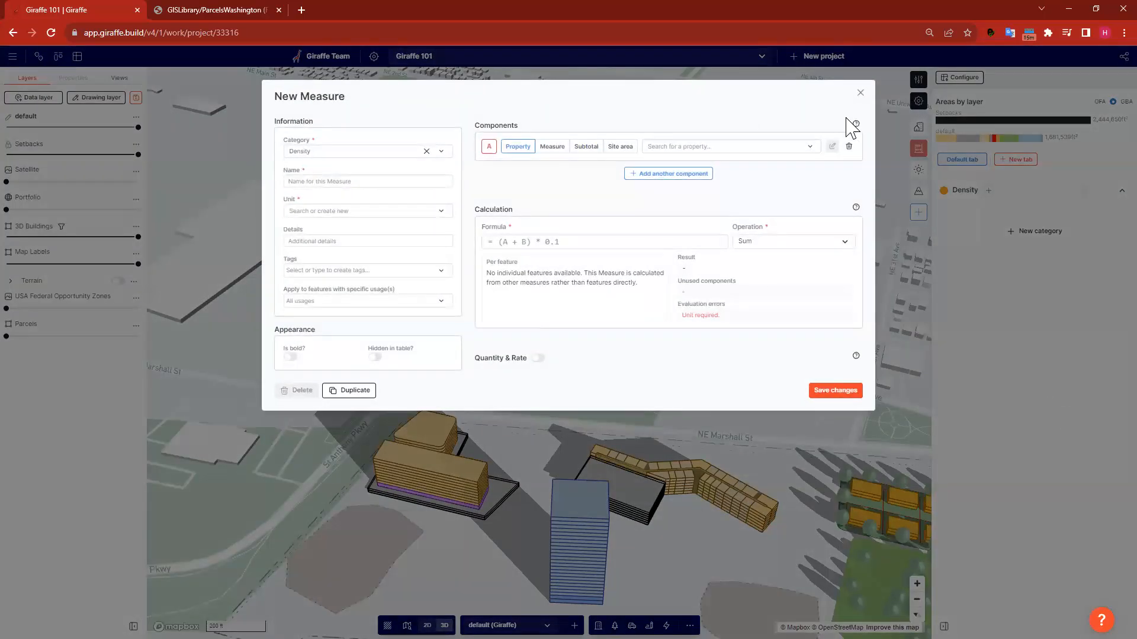
click(636, 151)
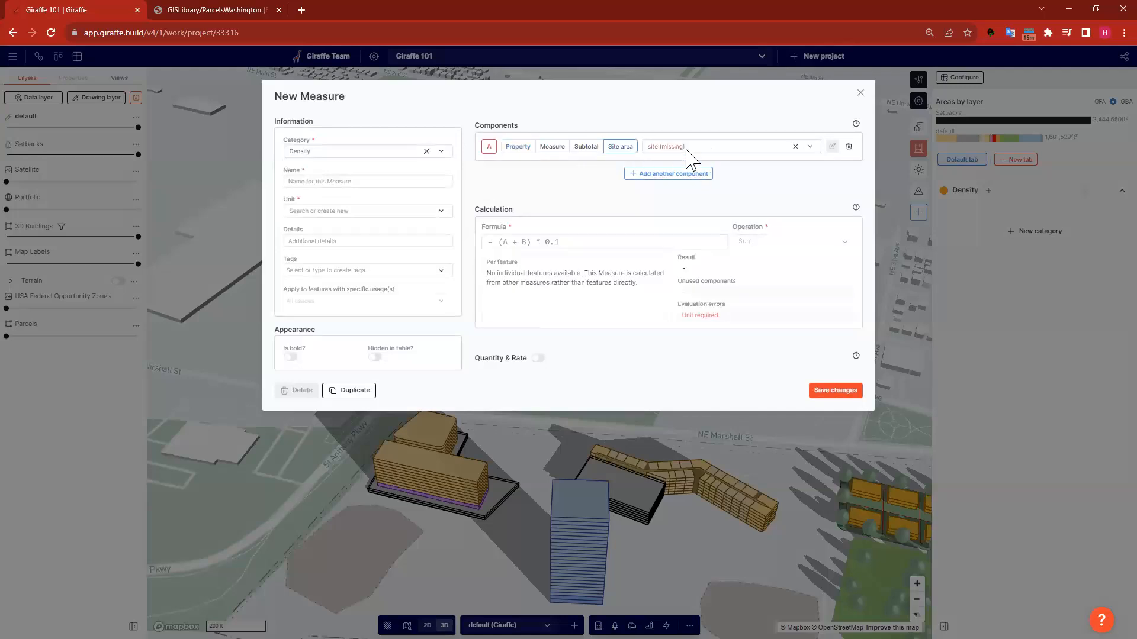
click(703, 155)
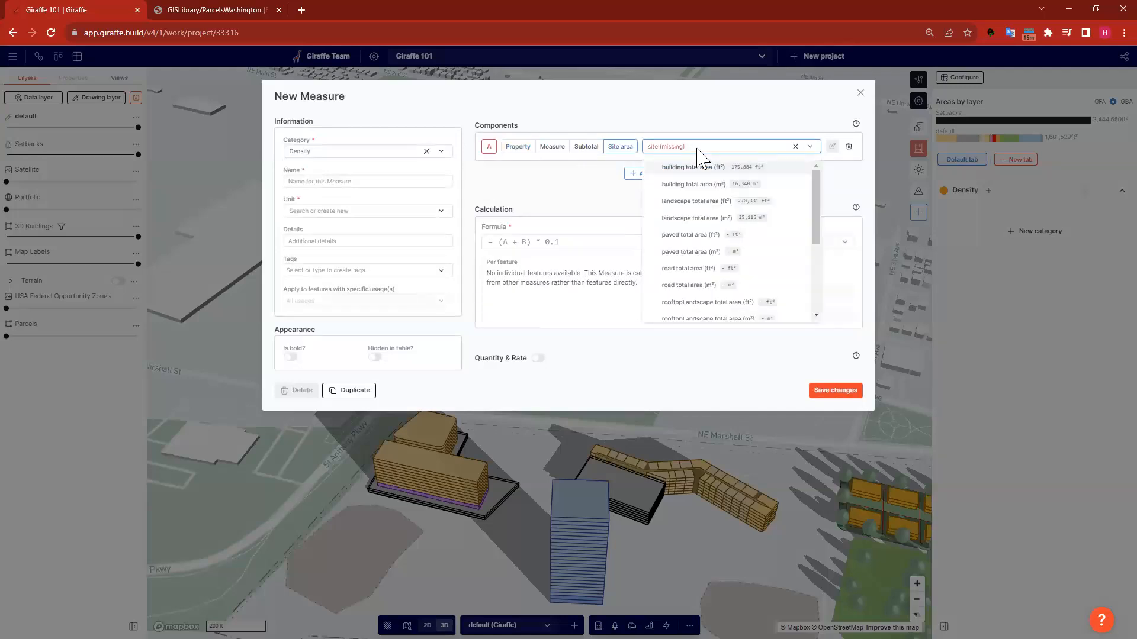
text(sit)
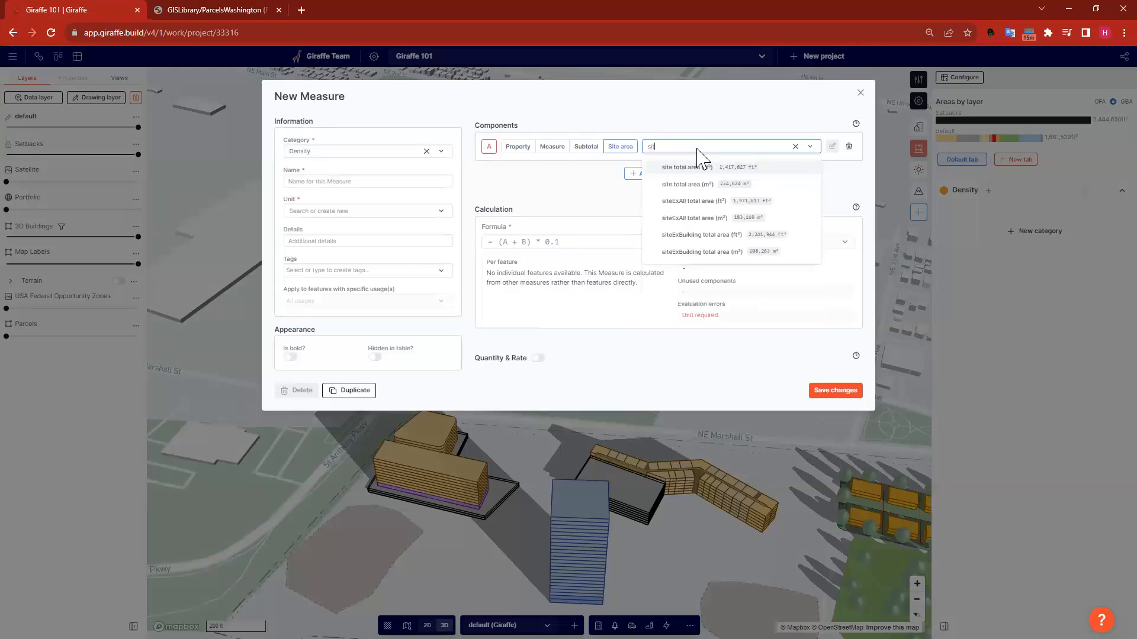
click(740, 172)
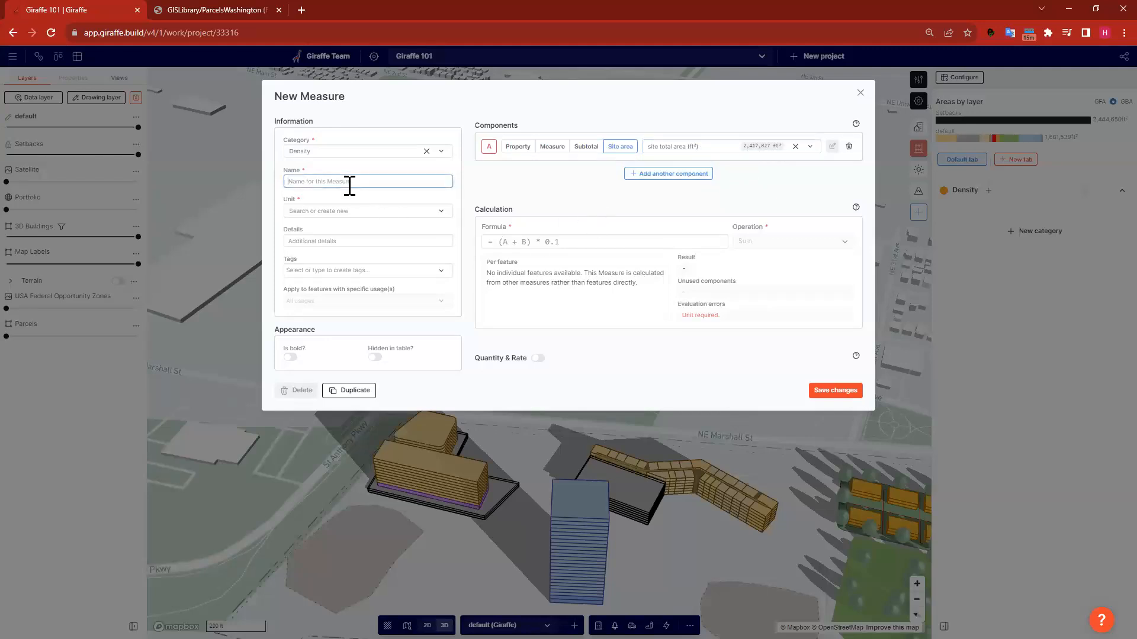
- Name the measure Acres, create the unit acres for it, set the formula to A/43560 and save it
text(A2)
text(res)
click(333, 212)
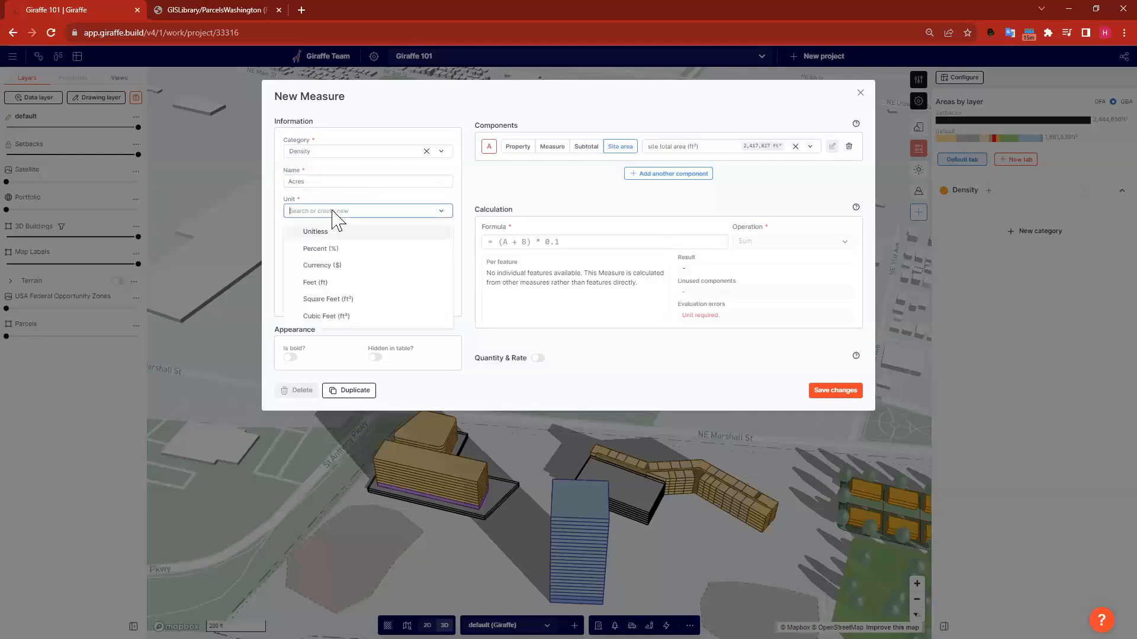
text(acres)
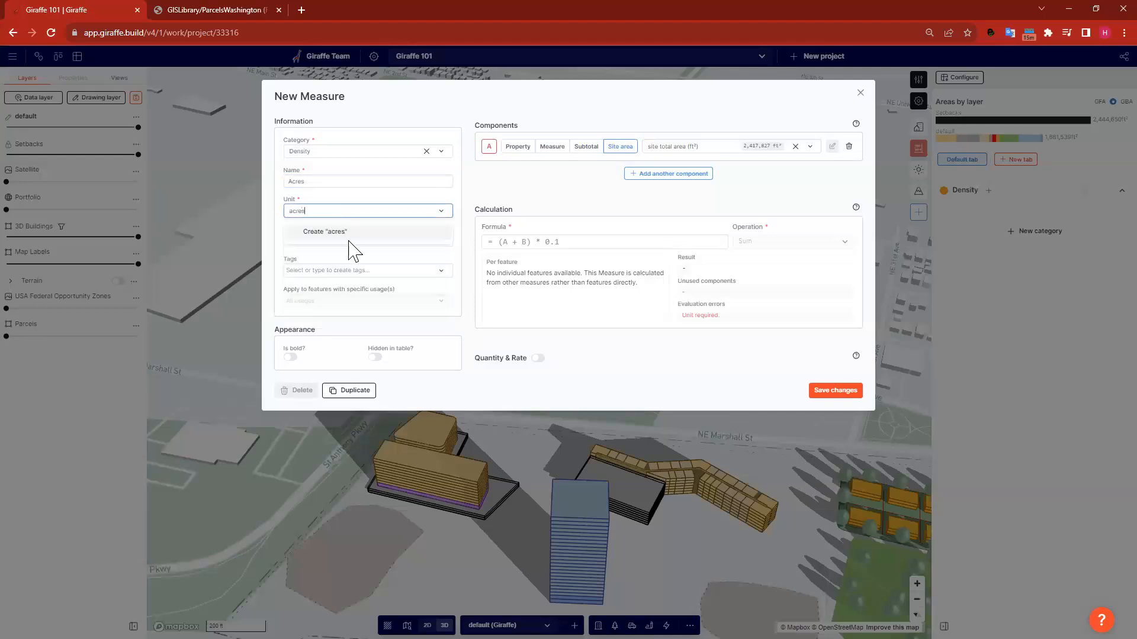
click(348, 233)
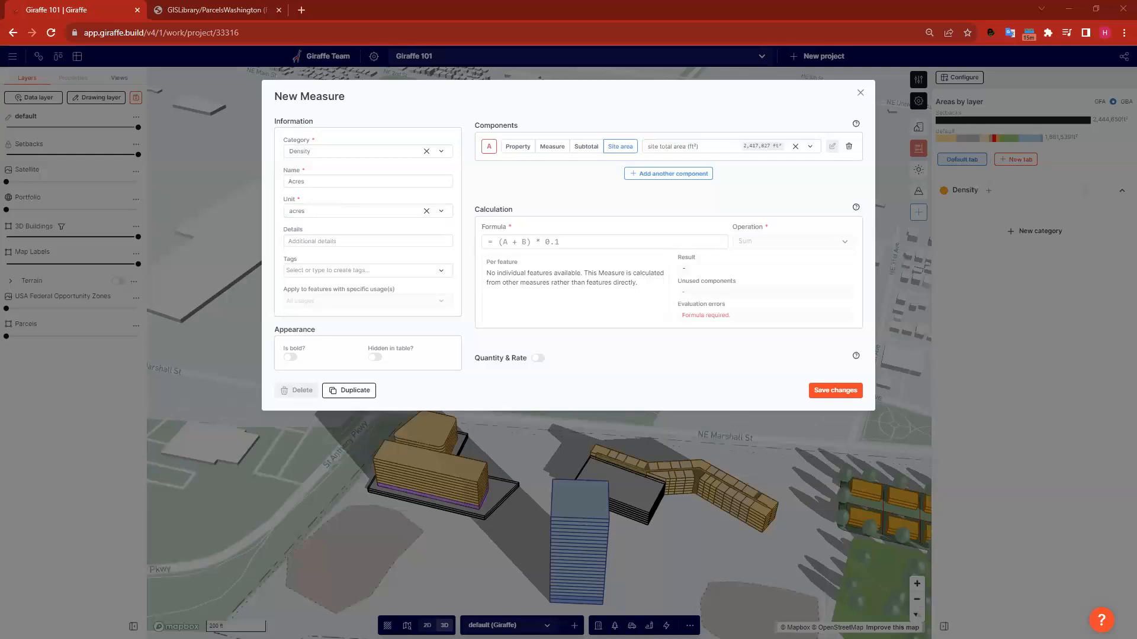
click(566, 242)
text(A/43560)
click(554, 197)
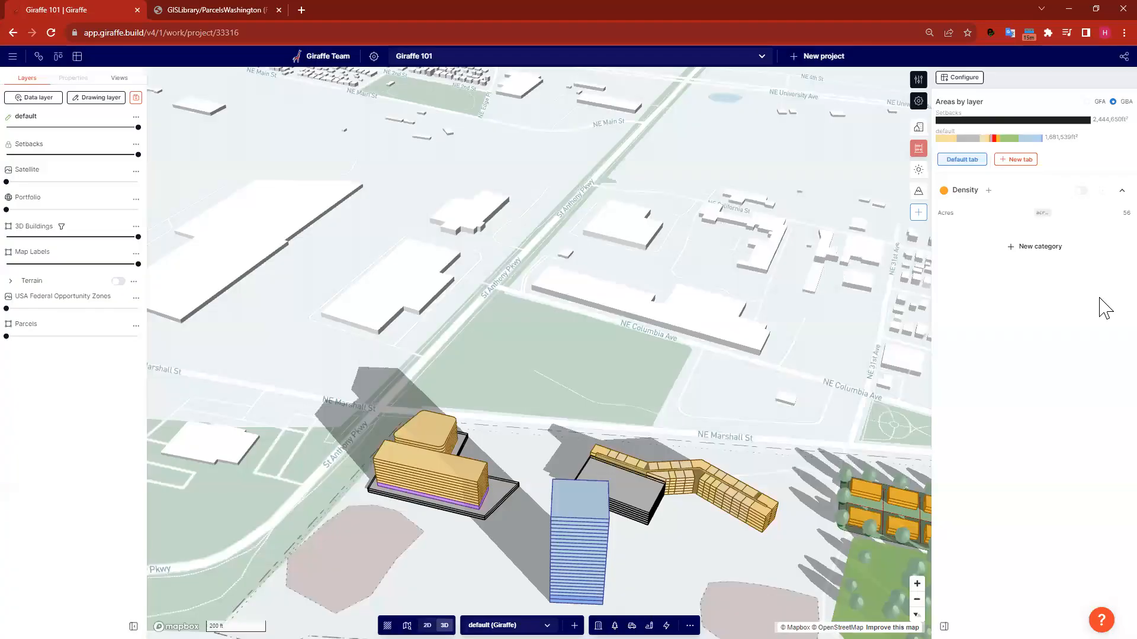
- Start another Density measure named Unit Count and create the unit dwellings for it
click(989, 191)
click(322, 180)
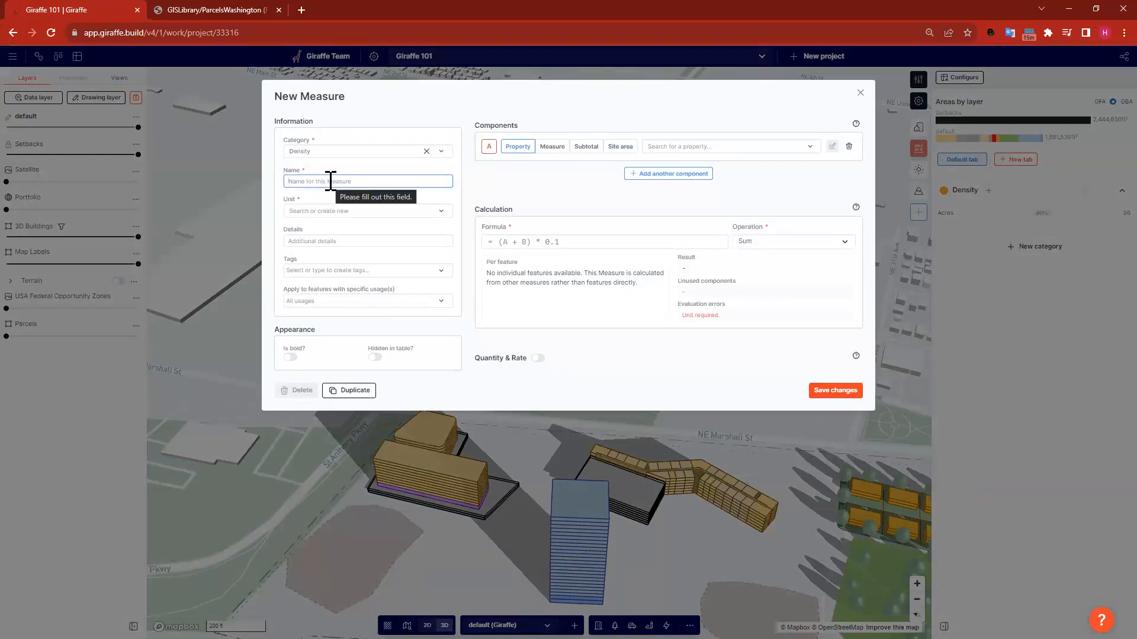
text(Unit Count)
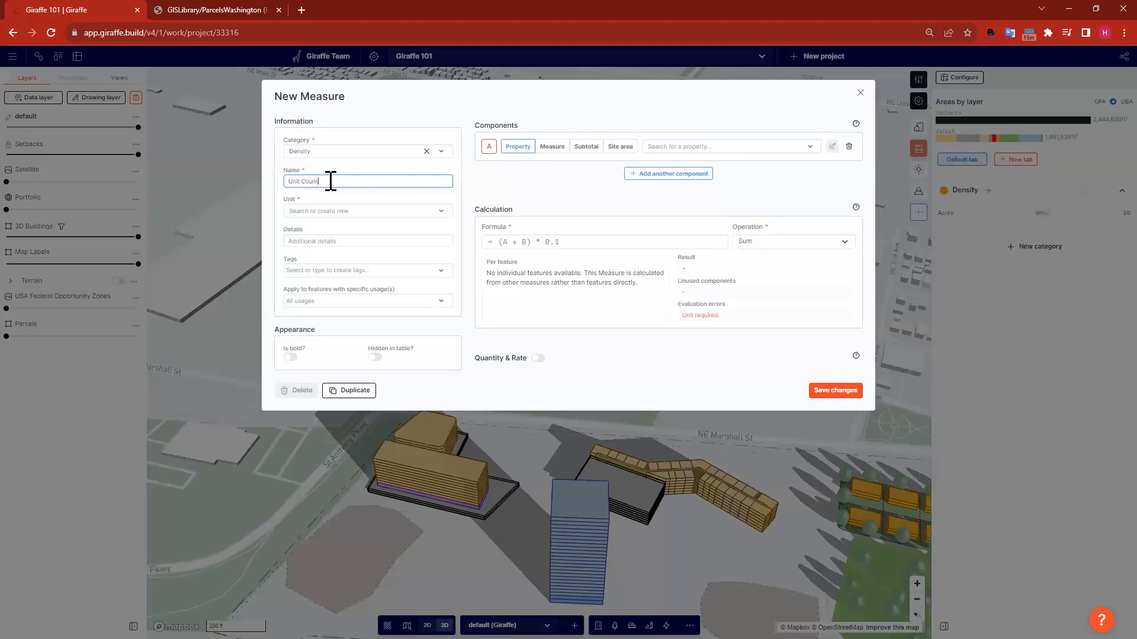
click(345, 211)
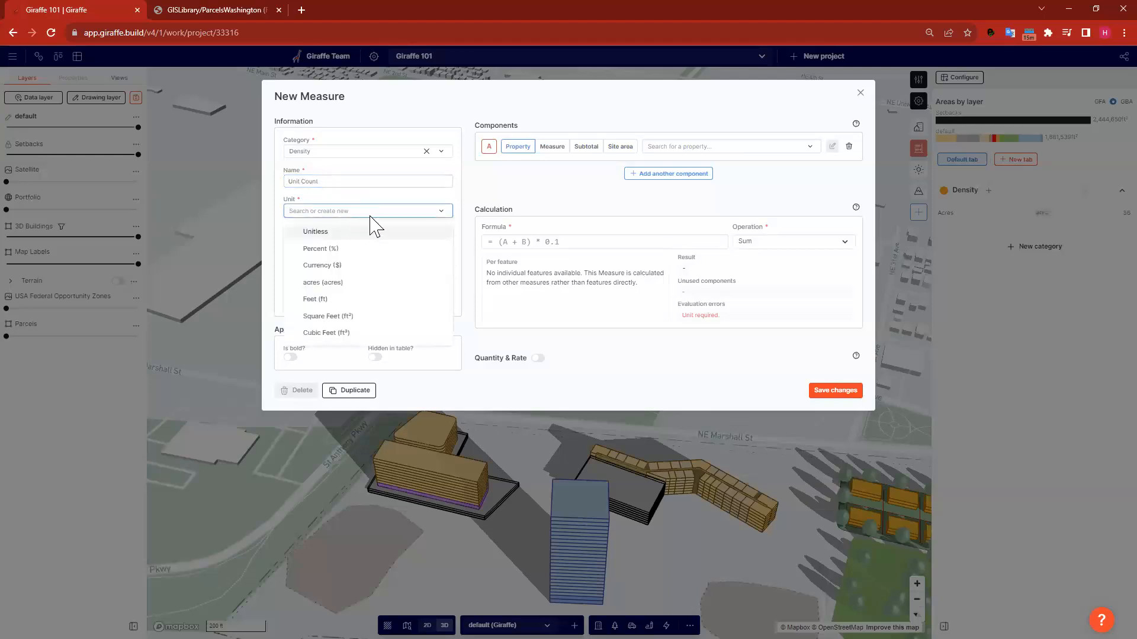
text(dwellings)
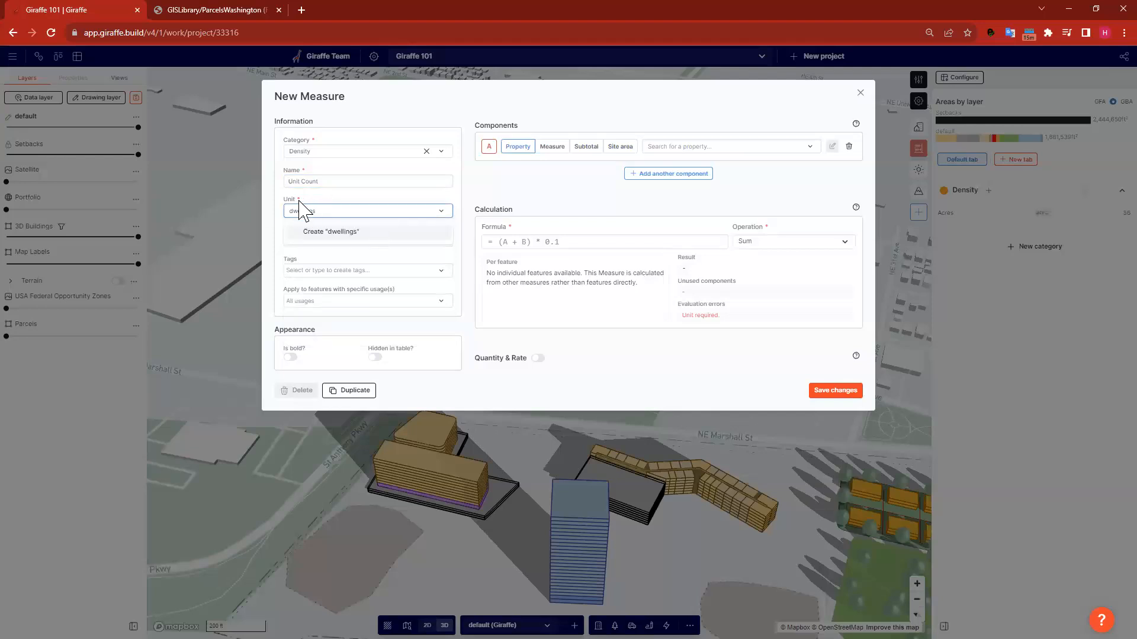
click(376, 234)
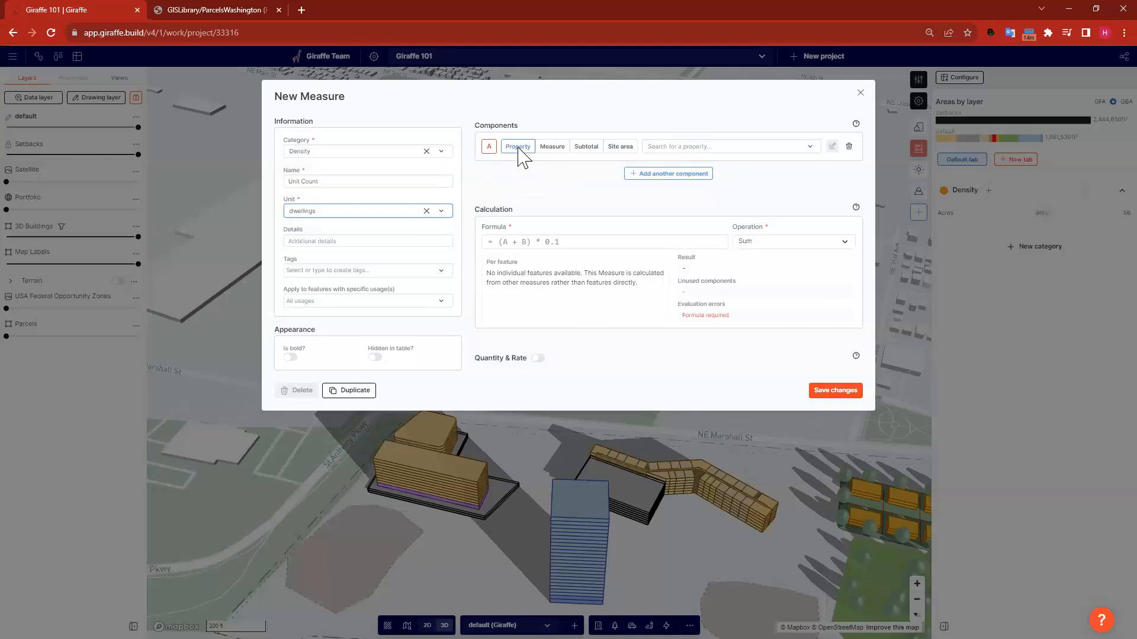
- Use the dwelling total property as component A of the Unit Count measure, set its formula to A and save it
click(681, 146)
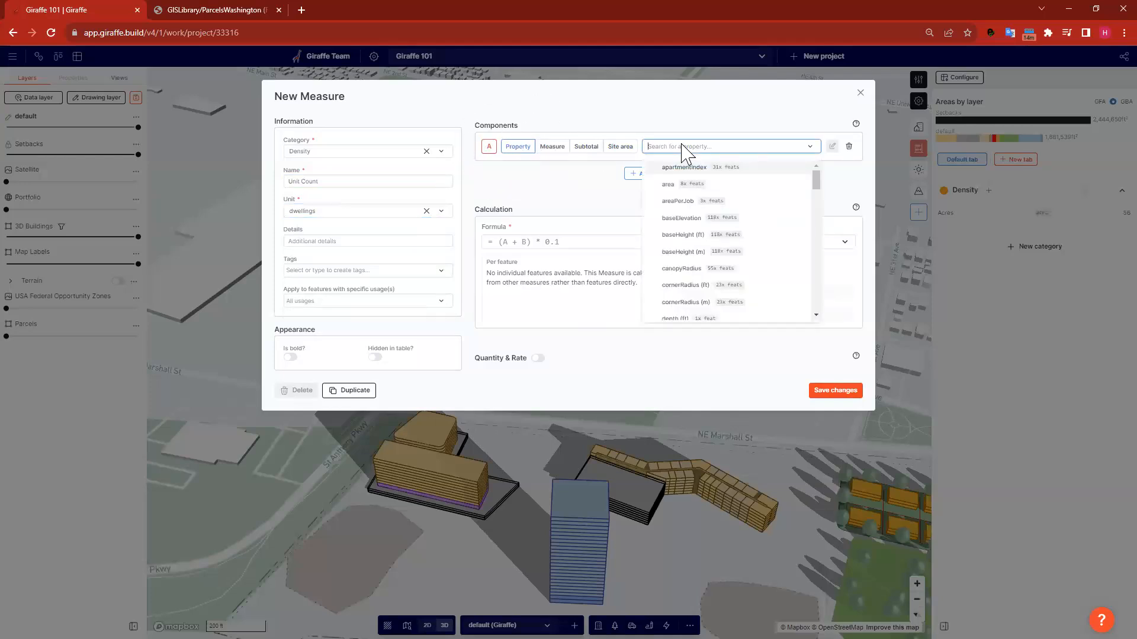
text(dwell)
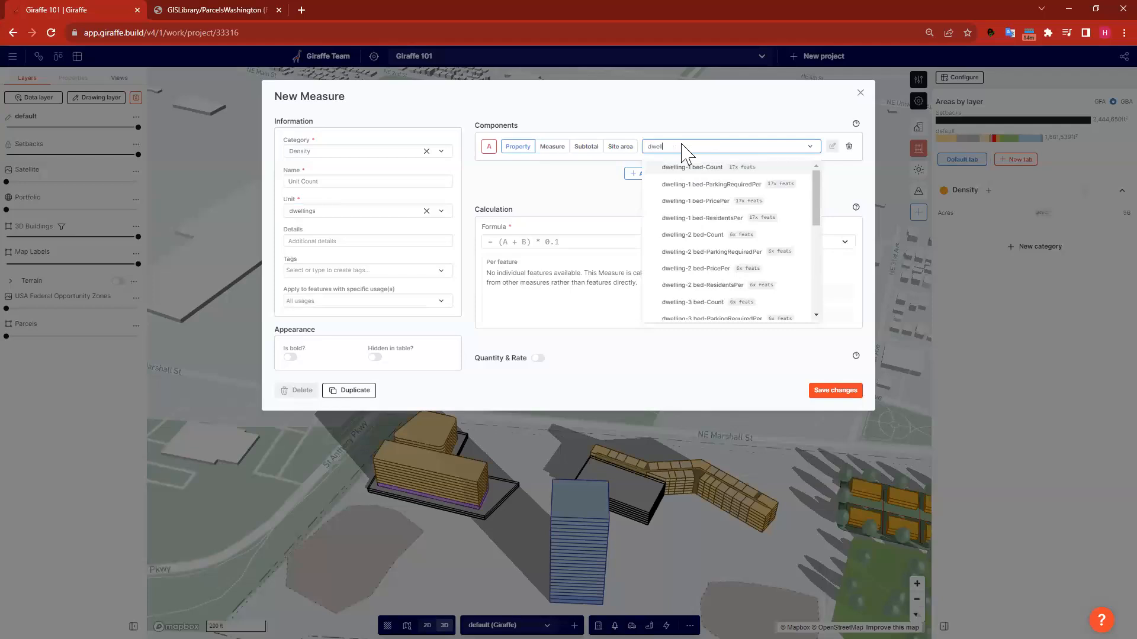
text(ing t)
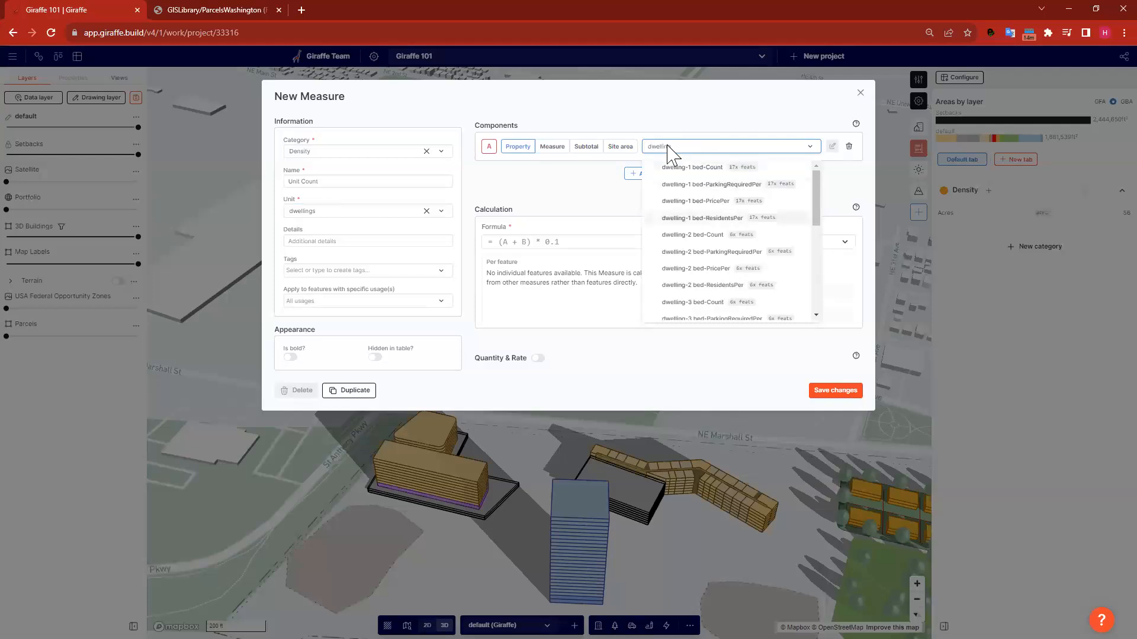
key(BackSpace)
key(BackSpace)
text(t)
key(Return)
click(523, 242)
text(A)
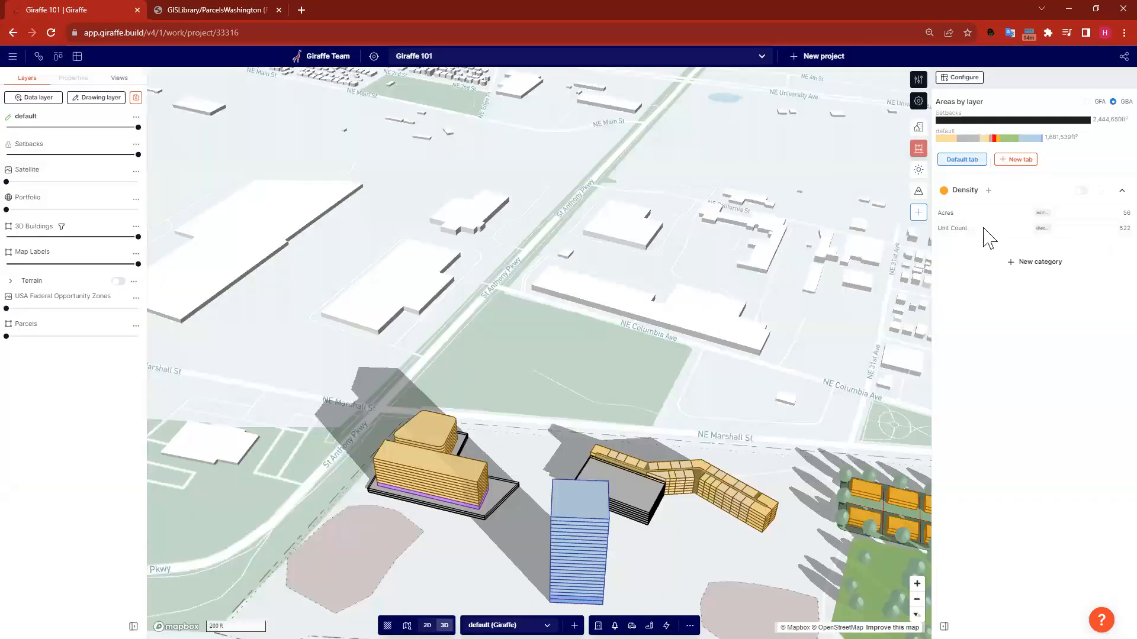
- Start a third Density measure with the Acres measure as component A and the Unit Count measure as component B
click(988, 190)
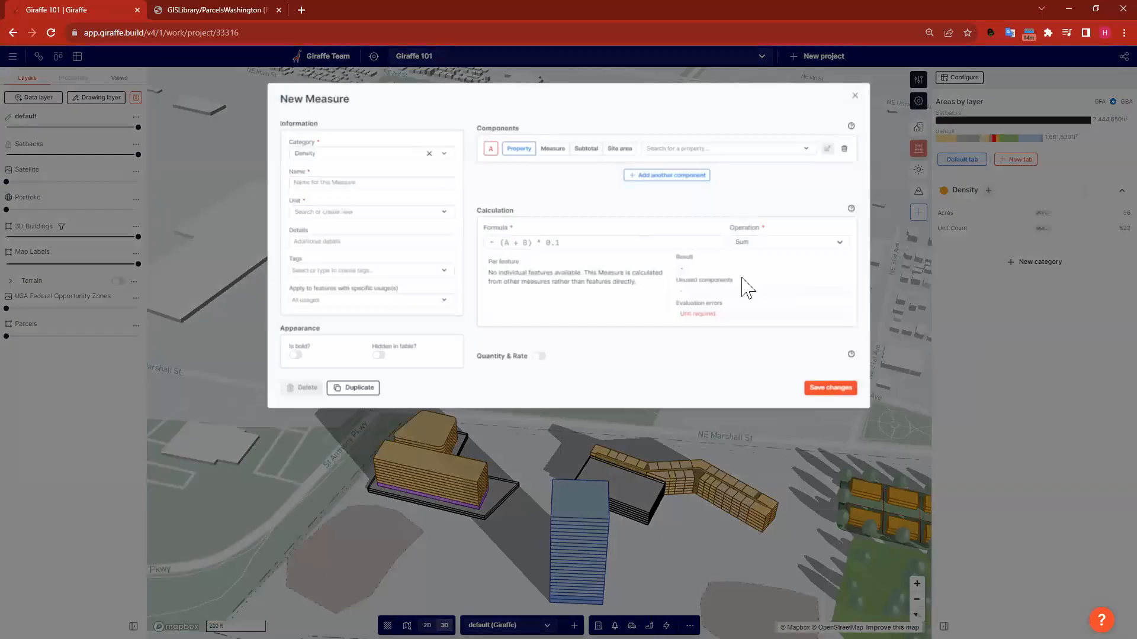
click(555, 147)
click(720, 147)
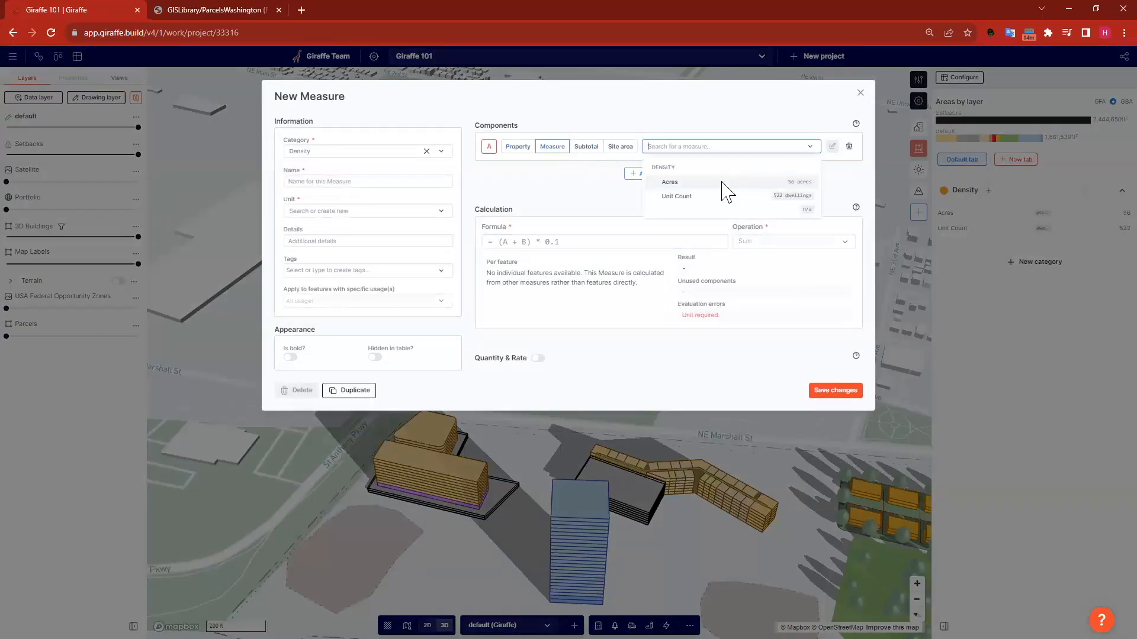
click(690, 185)
click(675, 174)
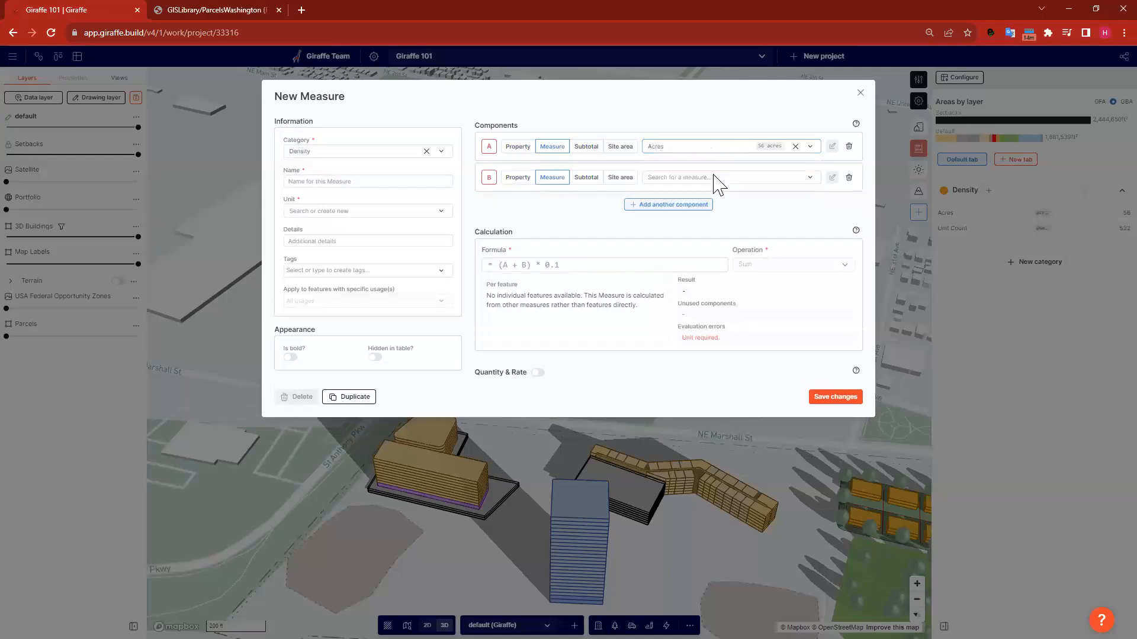
click(702, 177)
click(681, 229)
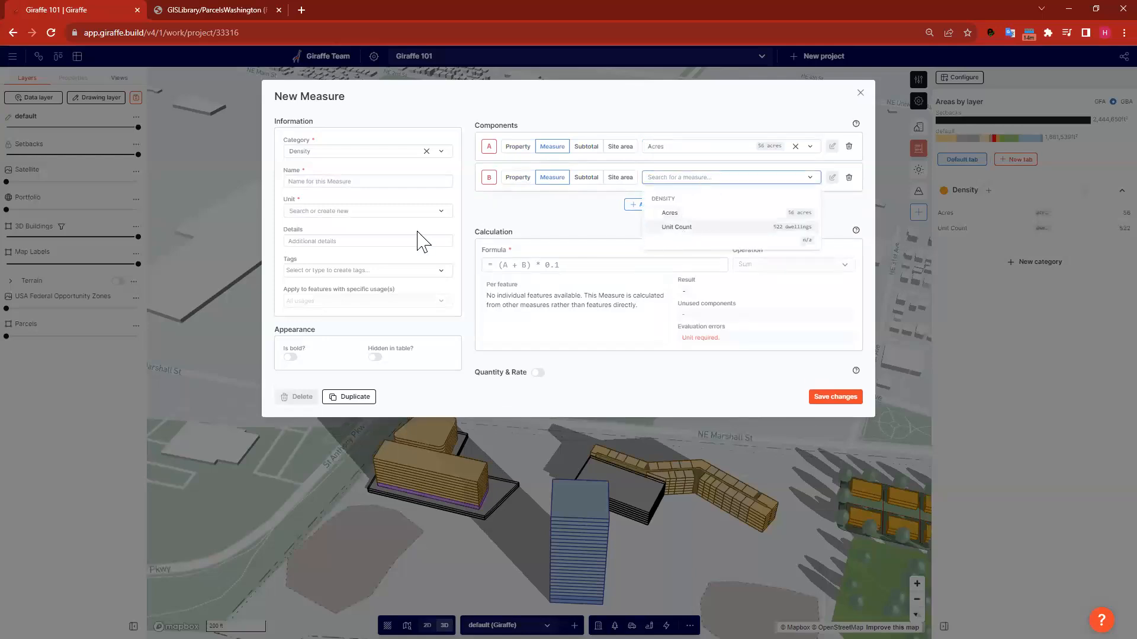
- Name the measure Units/acre, choose the unit dwellings, set the formula to B/A and save it
click(354, 181)
text(Un)
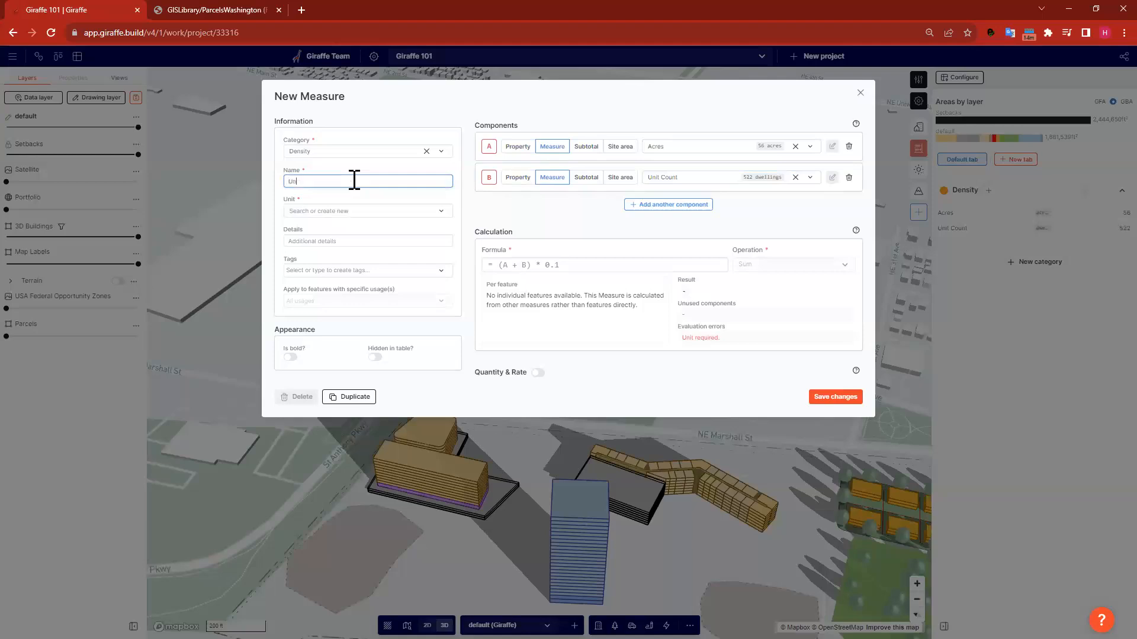
text(its/acre)
click(348, 212)
click(342, 299)
click(568, 265)
text(B/A)
click(672, 293)
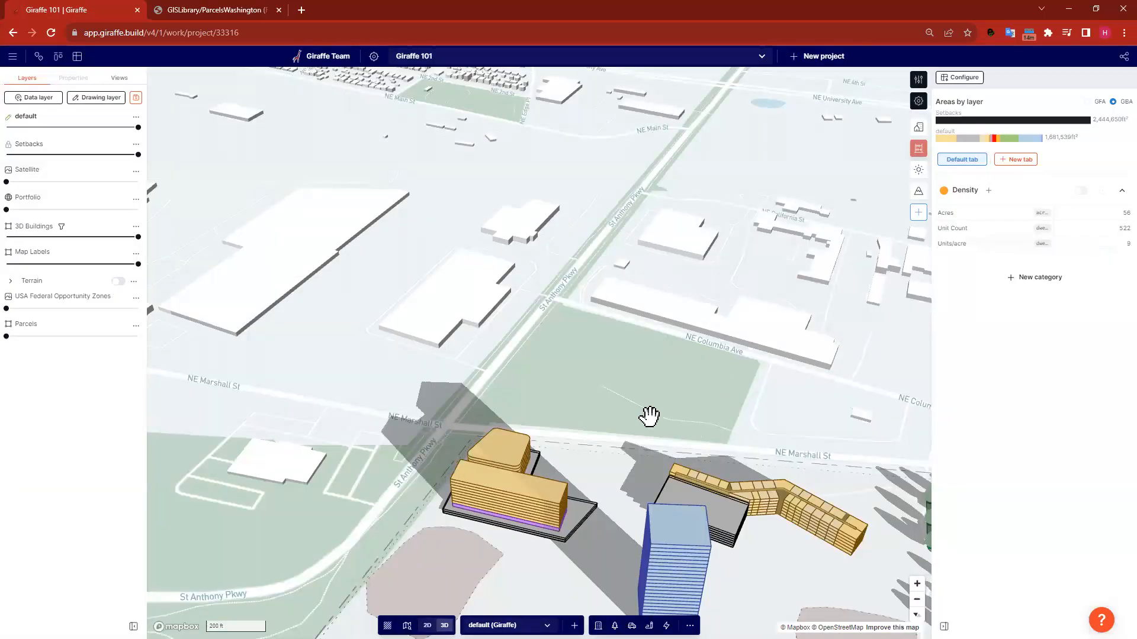
drag(406, 317, 363, 272)
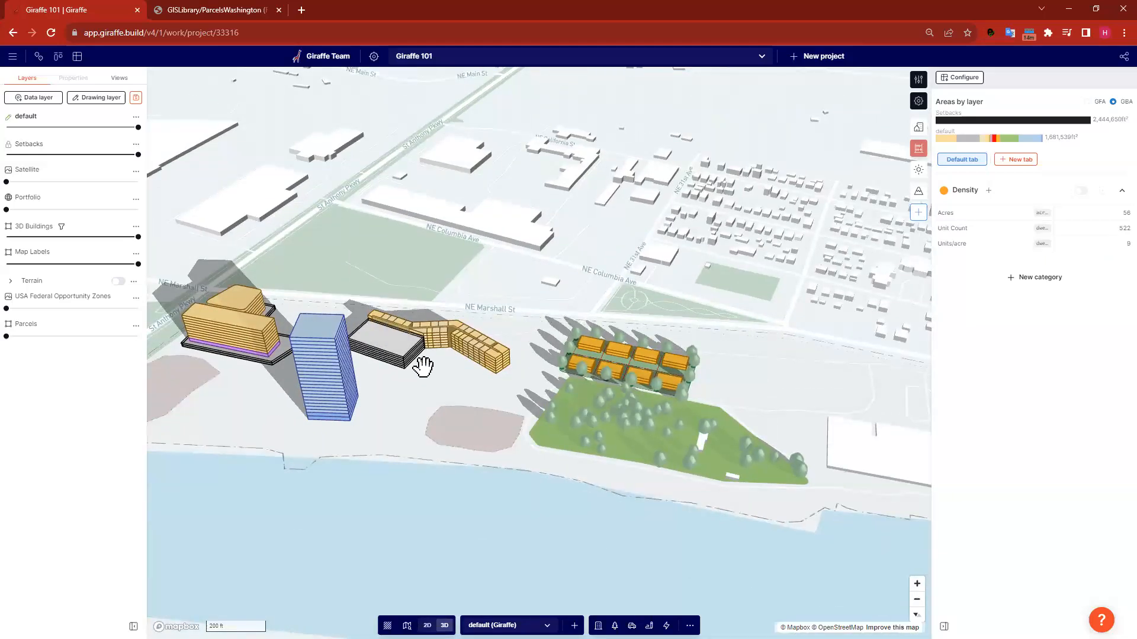
scroll(419, 380, down, 3)
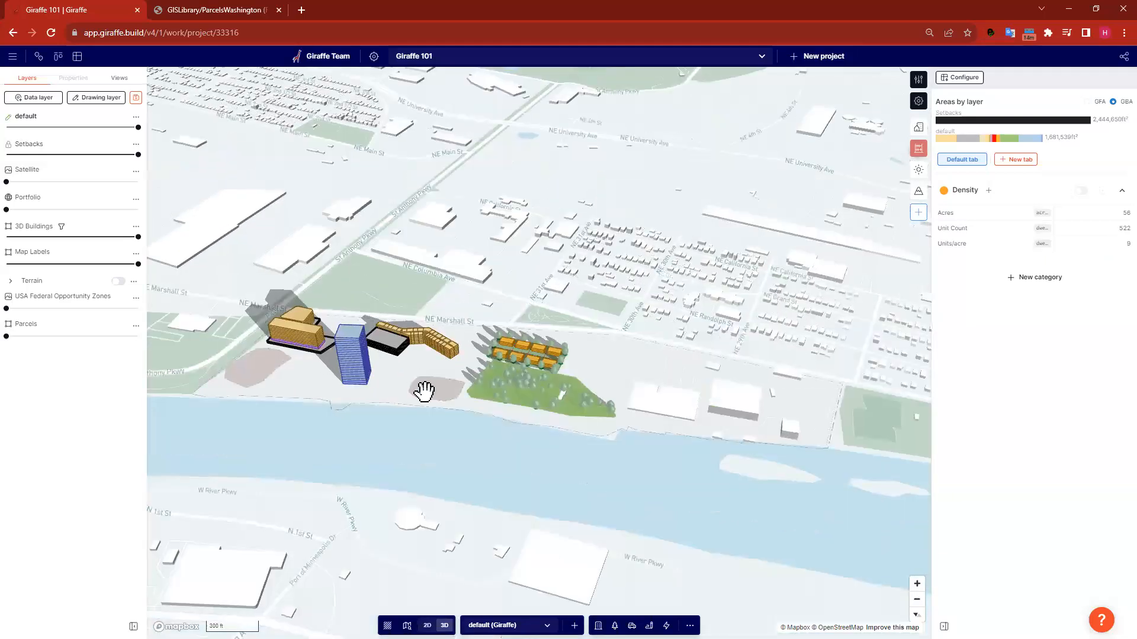
scroll(424, 391, up, 3)
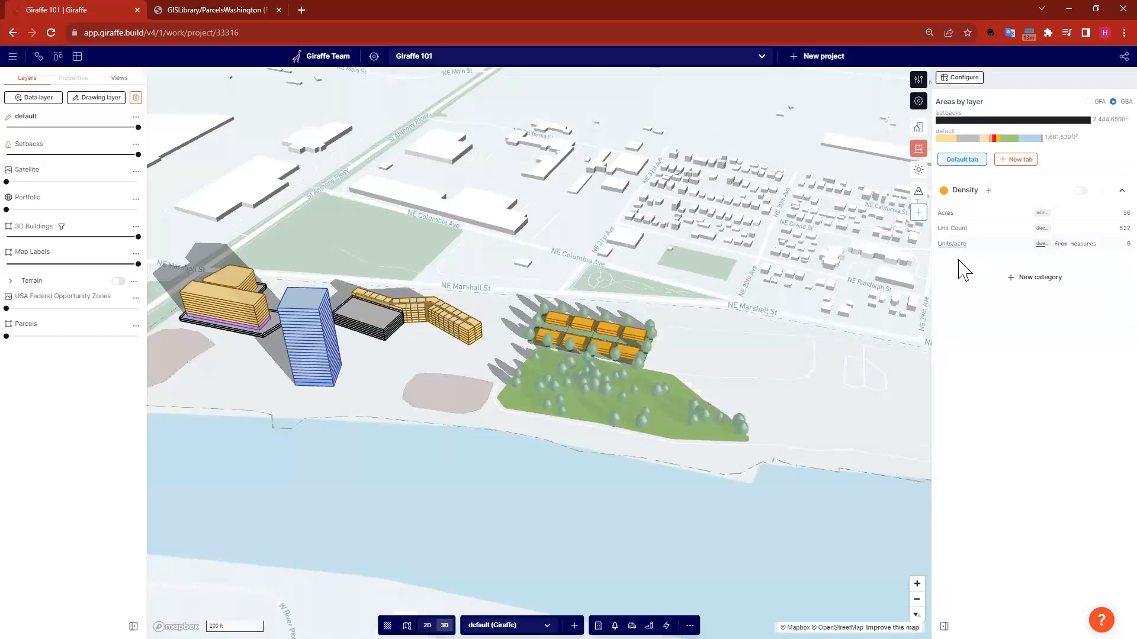
- Start another Density measure named Max Unit density and choose the unit dwellings for it
click(988, 191)
click(335, 182)
text(Max Unit den)
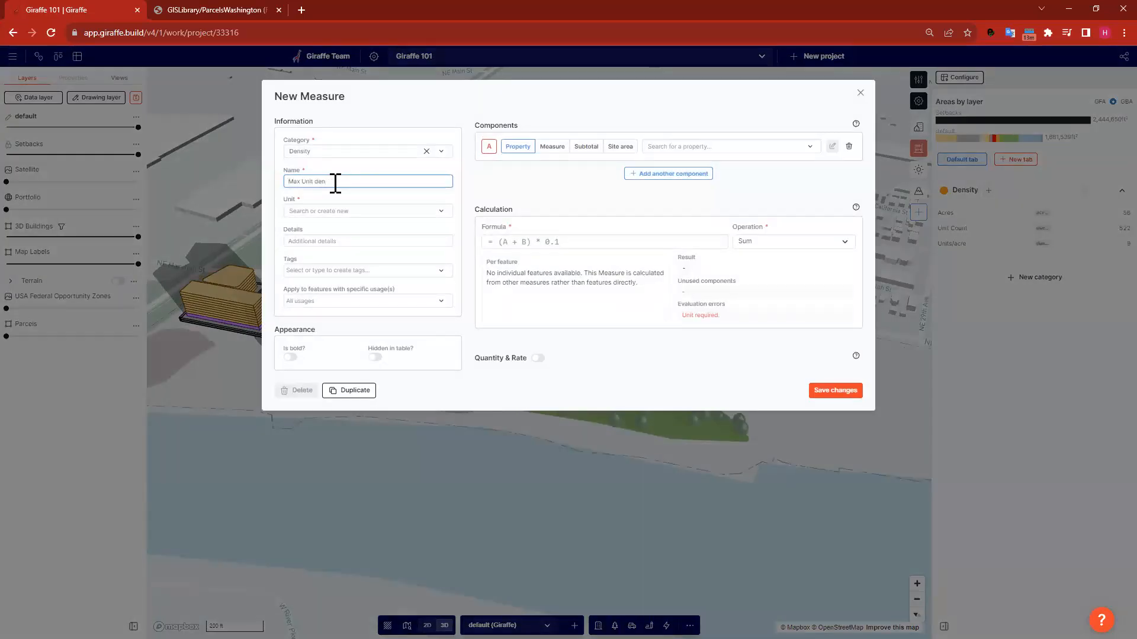
text(sity)
click(340, 211)
click(340, 300)
- Remove the empty component from the Max Unit density measure, enter the constant 23 as its formula and save it
click(544, 243)
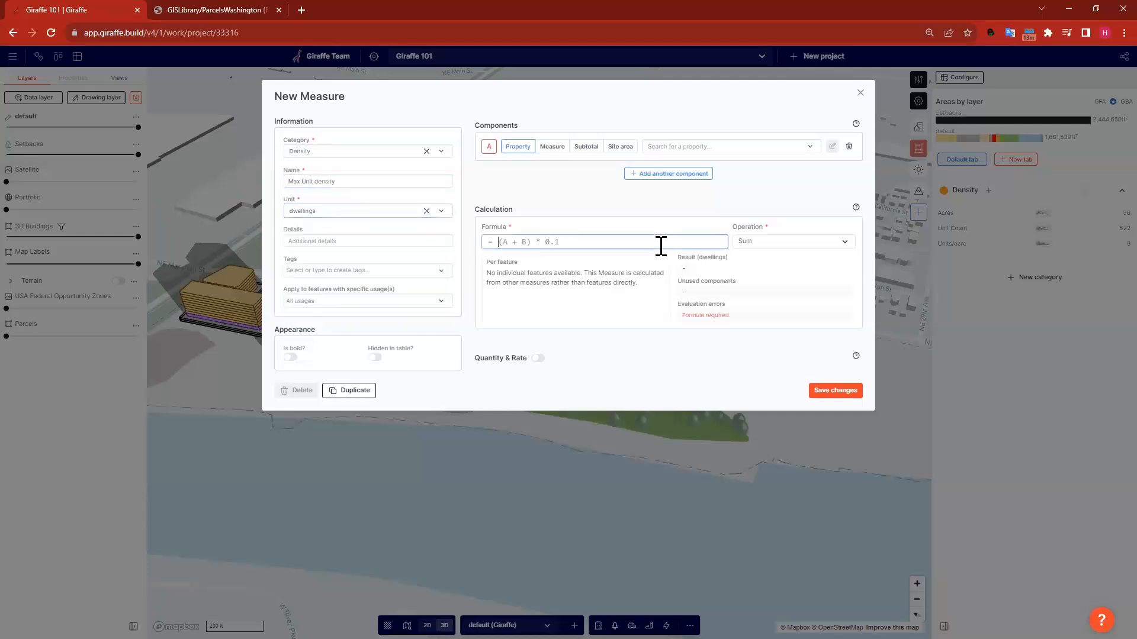
click(849, 146)
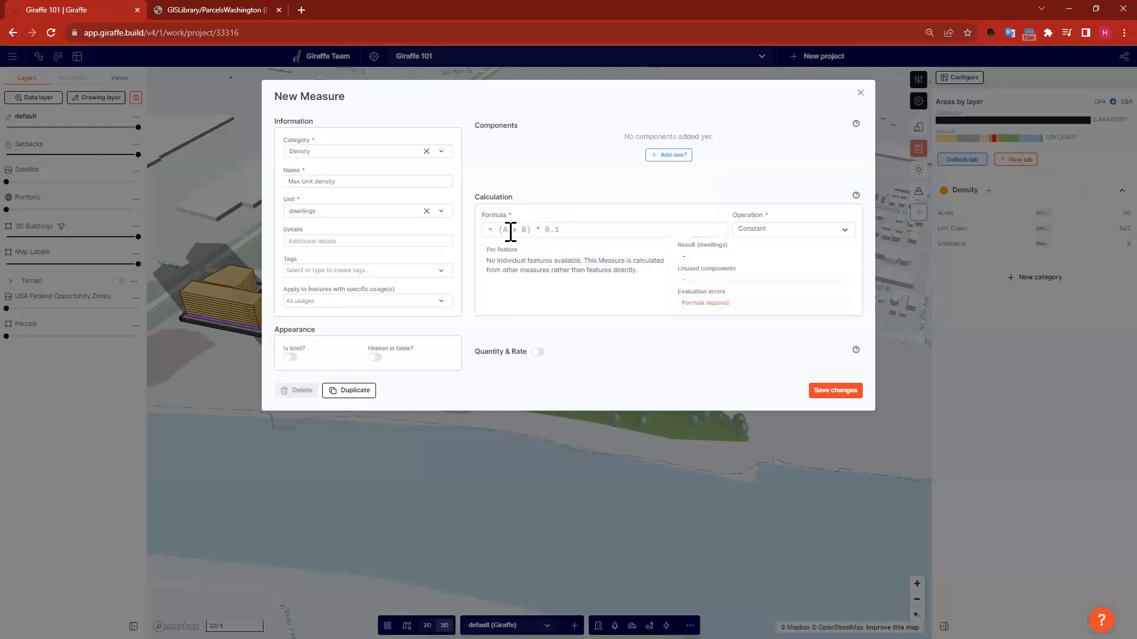
click(512, 231)
text(23)
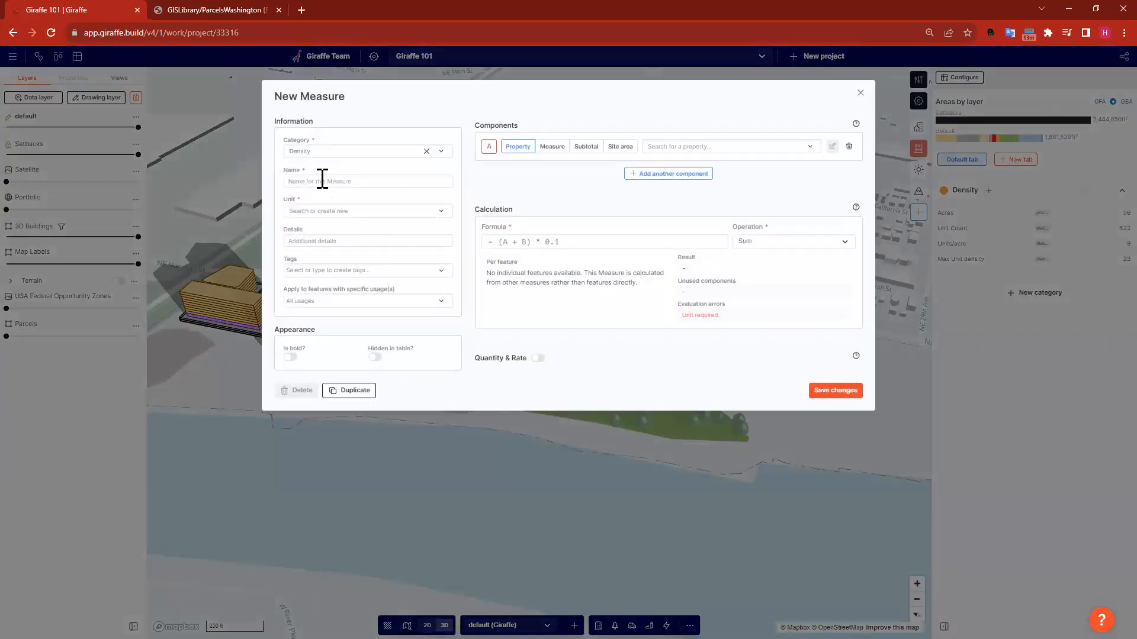
- Name the next Density measure Density Performance and make it Unitless
click(322, 179)
text(Density Performance)
click(353, 212)
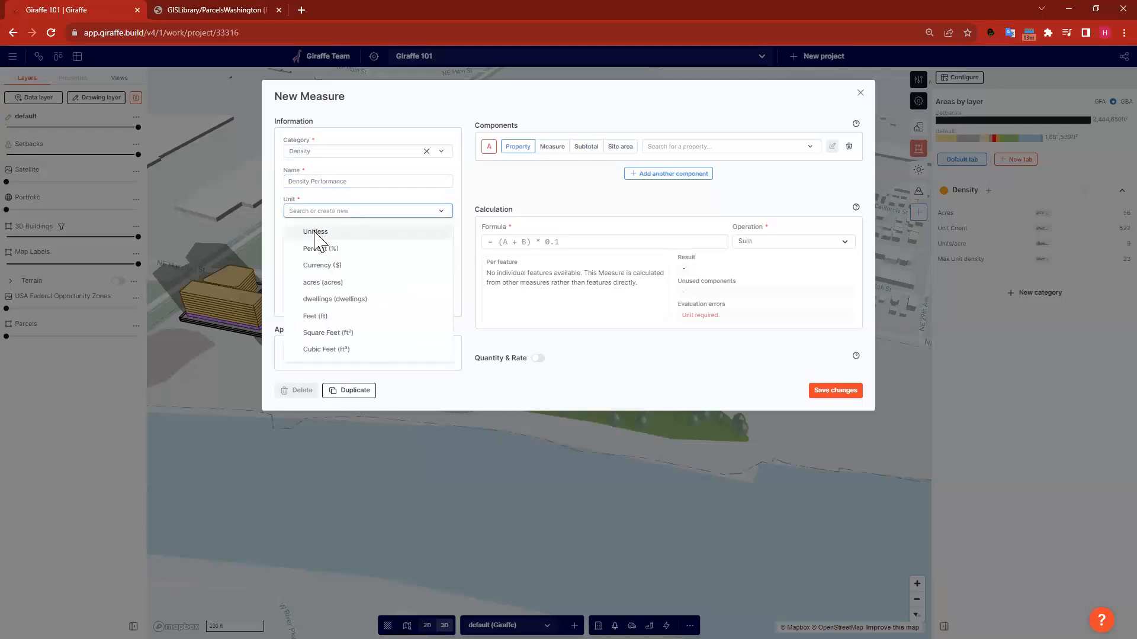
click(315, 232)
- Use the Units/acre measure as component A and the Max Unit density measure as component B of Density Performance
click(705, 148)
click(551, 148)
click(687, 148)
text(dwe)
key(BackSpace)
key(BackSpace)
key(BackSpace)
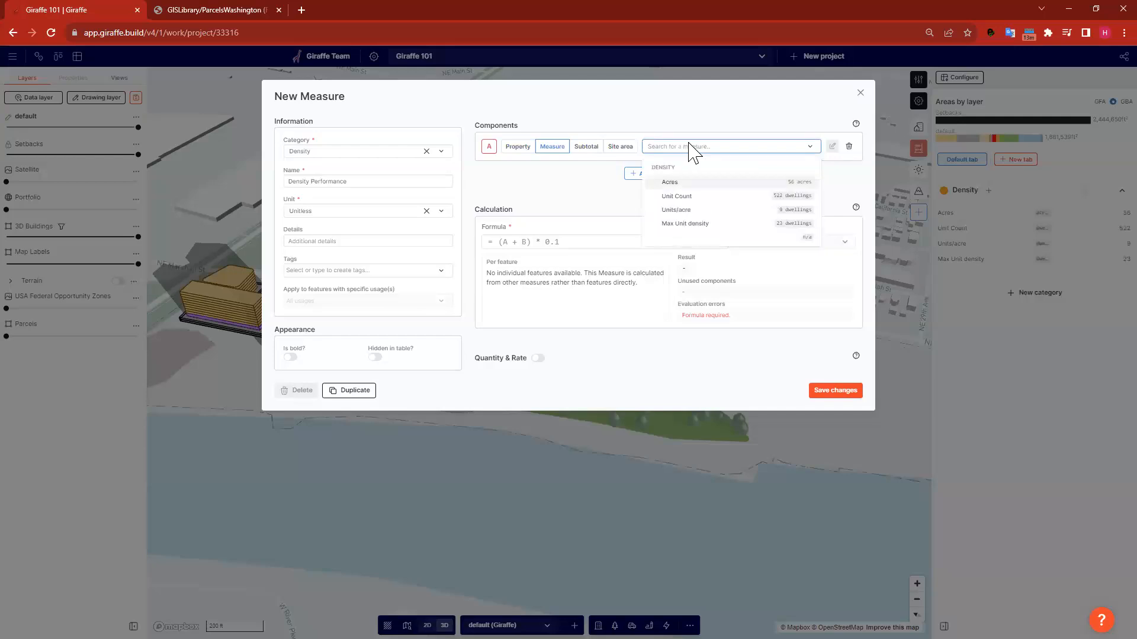
click(675, 210)
click(678, 176)
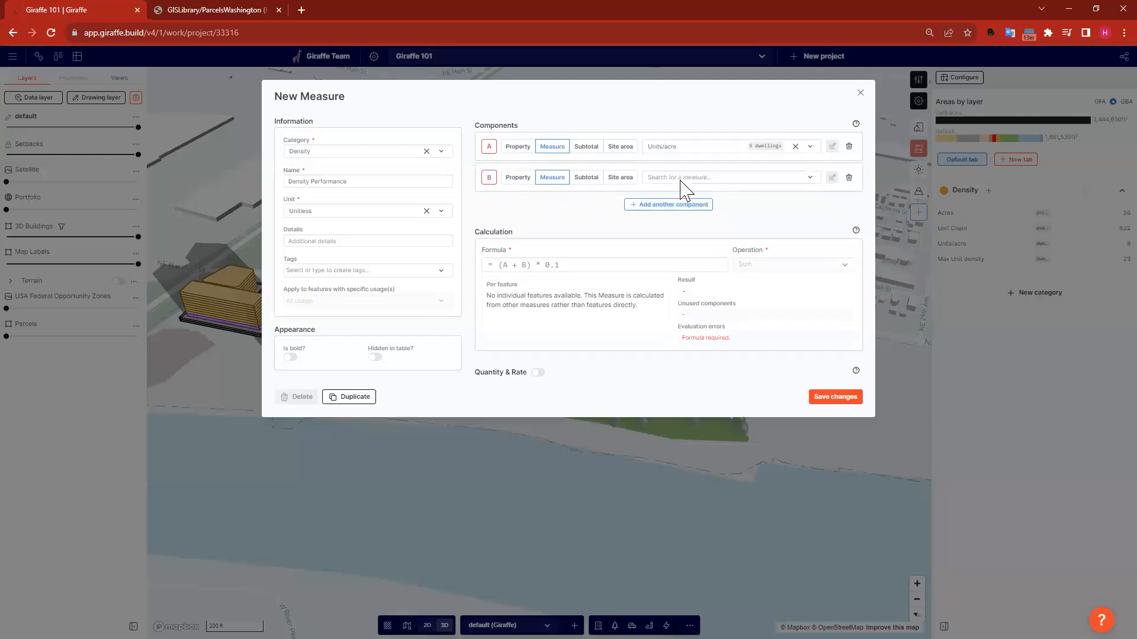
click(705, 256)
- Enter a formula using the components of the Density Performance measure and save the measure
click(551, 265)
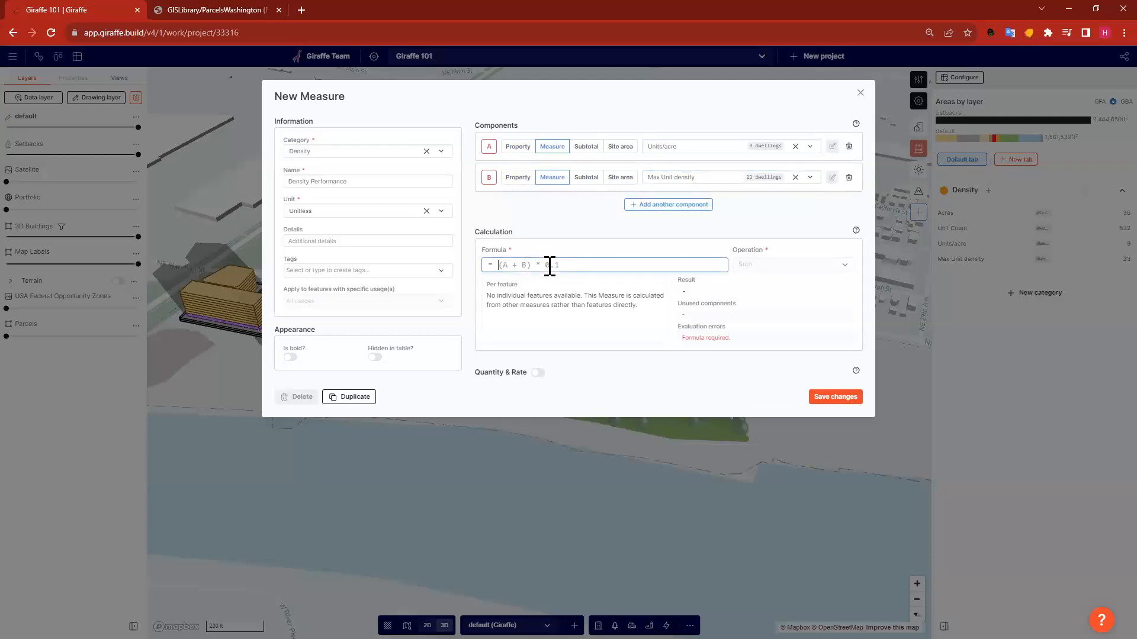
text(A)
click(548, 231)
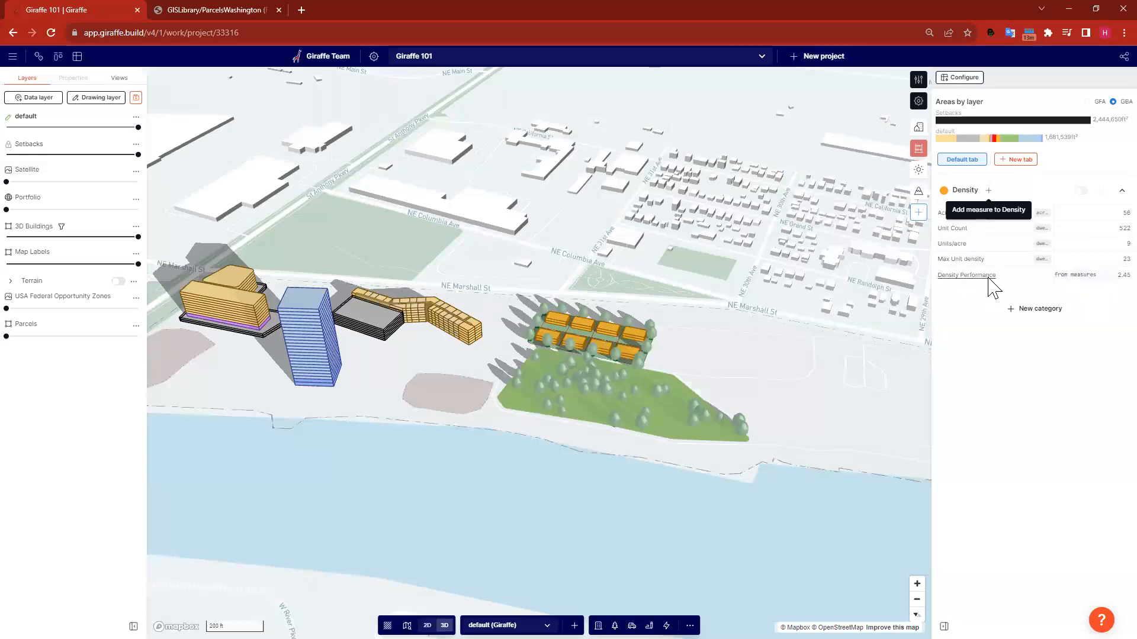
drag(814, 373, 813, 370)
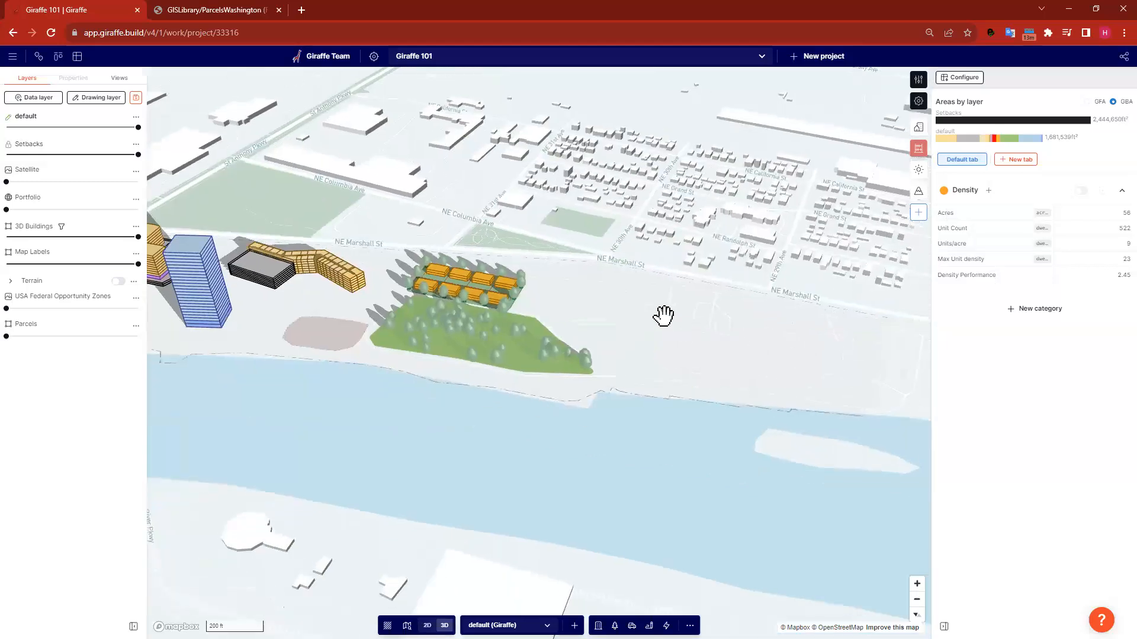
scroll(589, 278, down, 3)
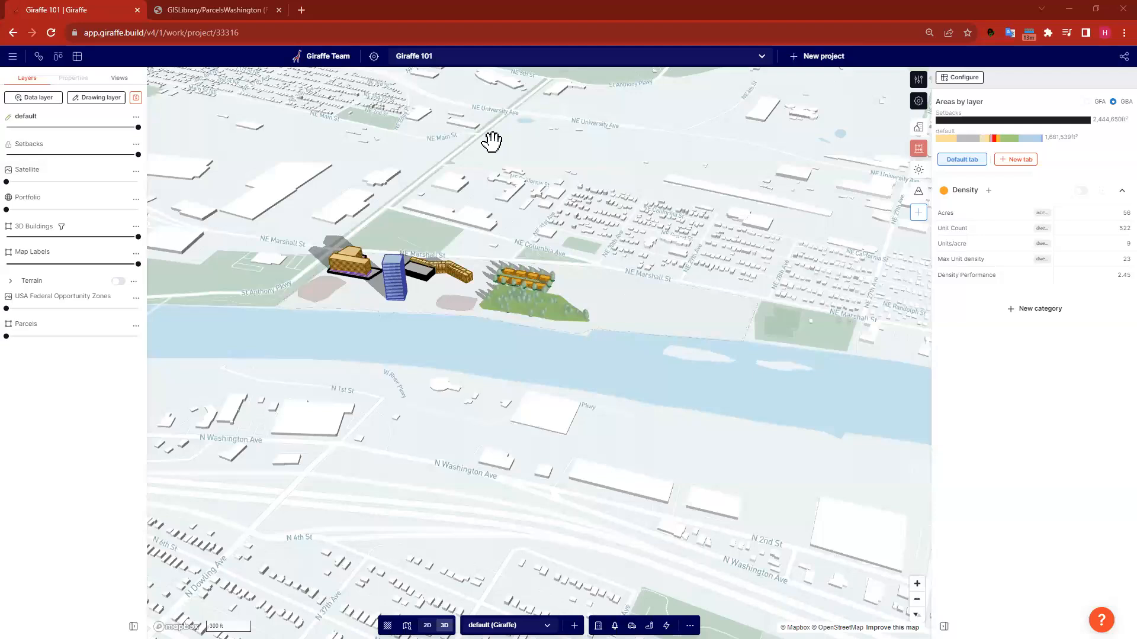
drag(444, 340, 535, 340)
right_drag(608, 360, 648, 352)
drag(649, 351, 550, 374)
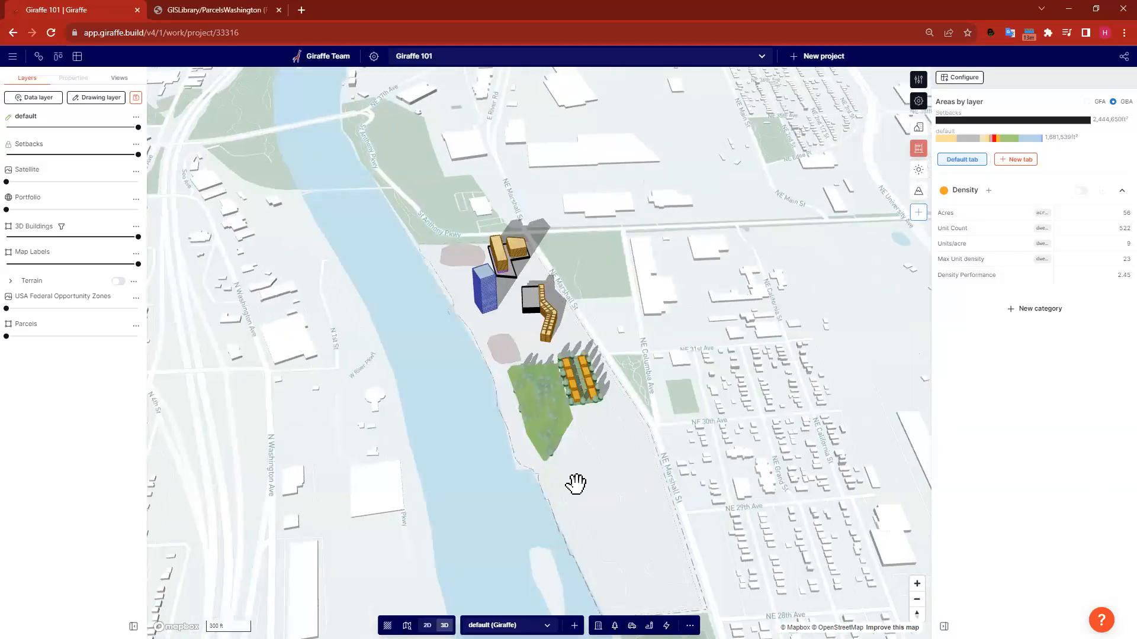
right_drag(635, 482, 568, 482)
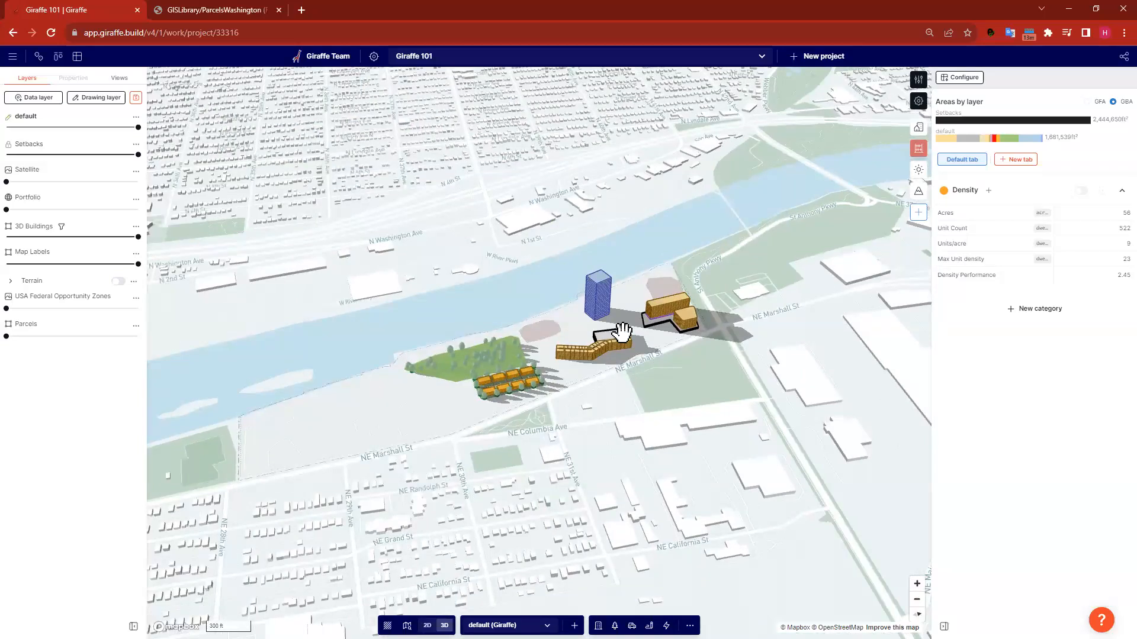
scroll(622, 331, up, 3)
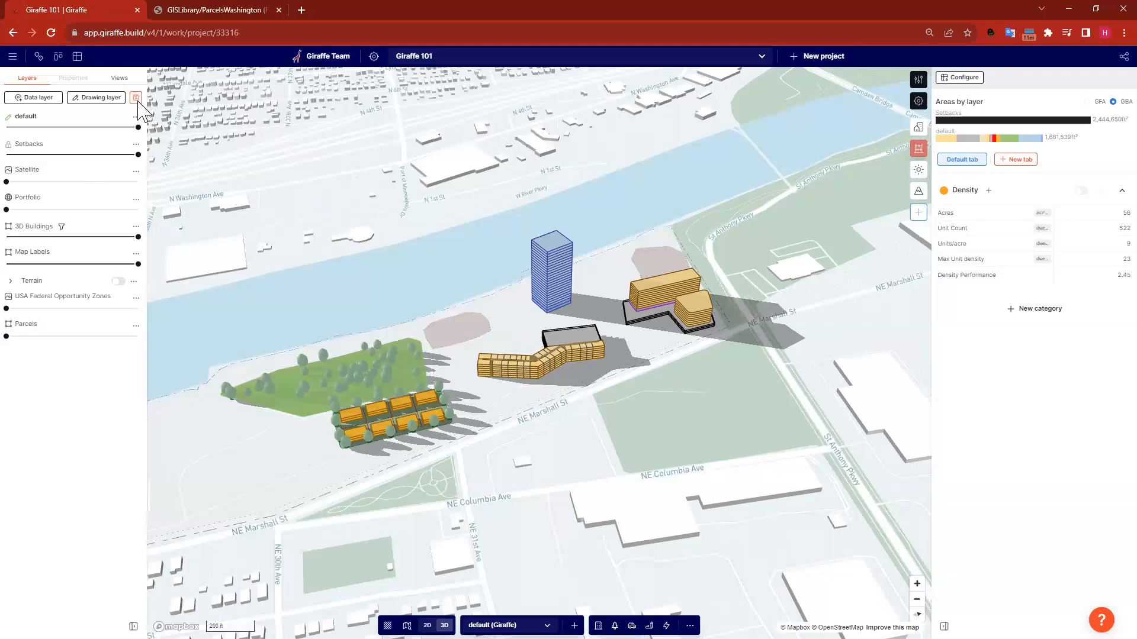
- Add a new view showing the whole site from above in 2D, title it Site plan and save it
click(121, 80)
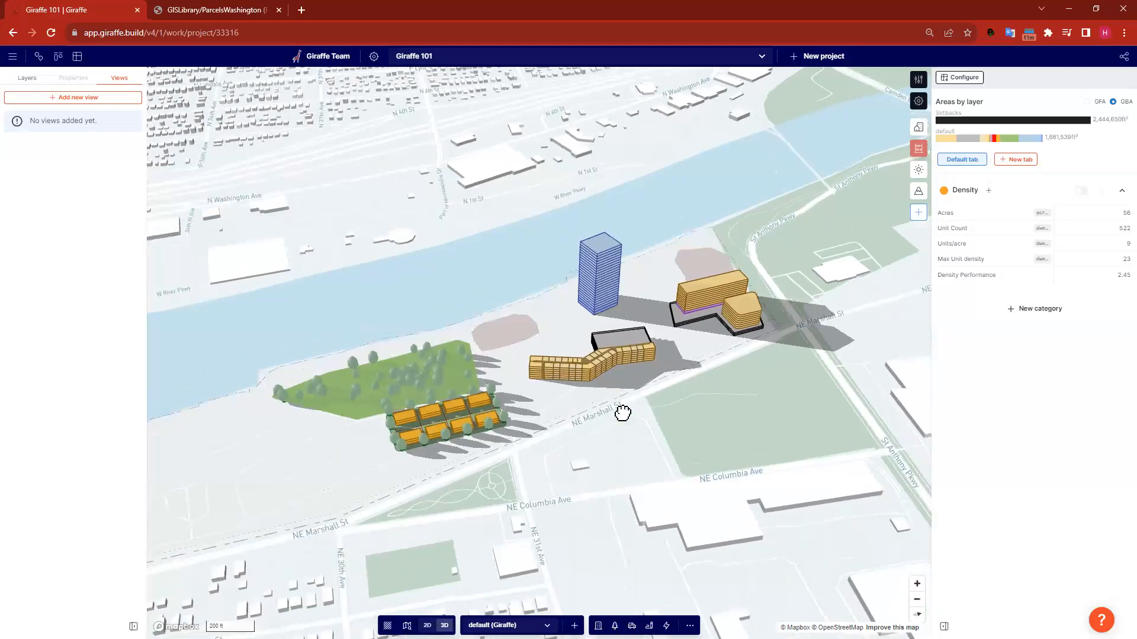
key(2)
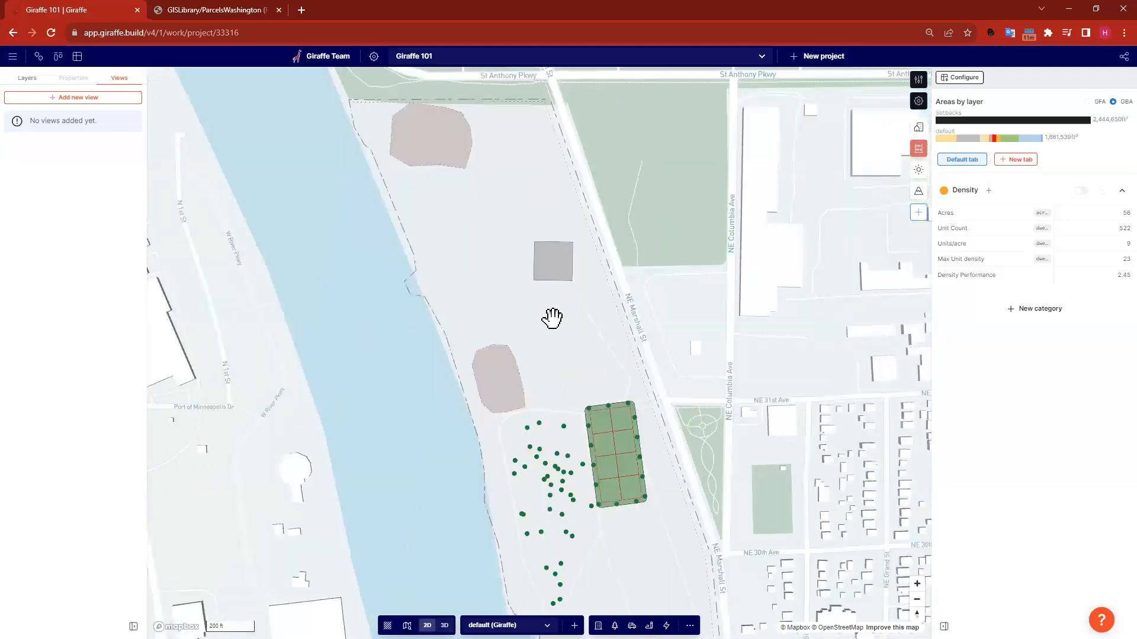
scroll(556, 320, down, 3)
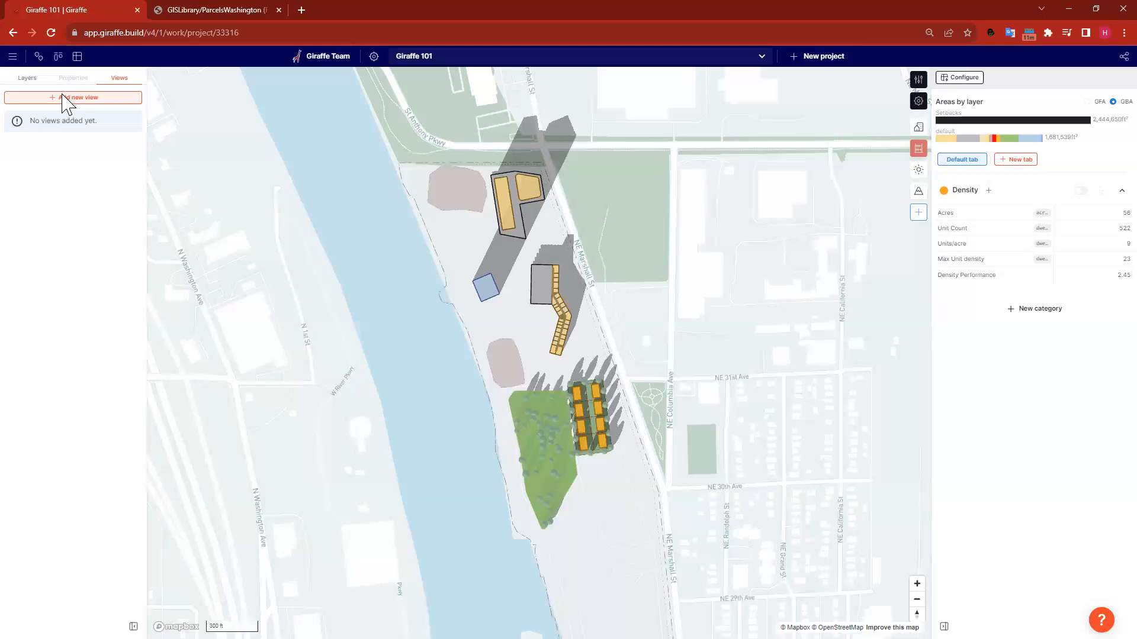
click(83, 99)
click(481, 131)
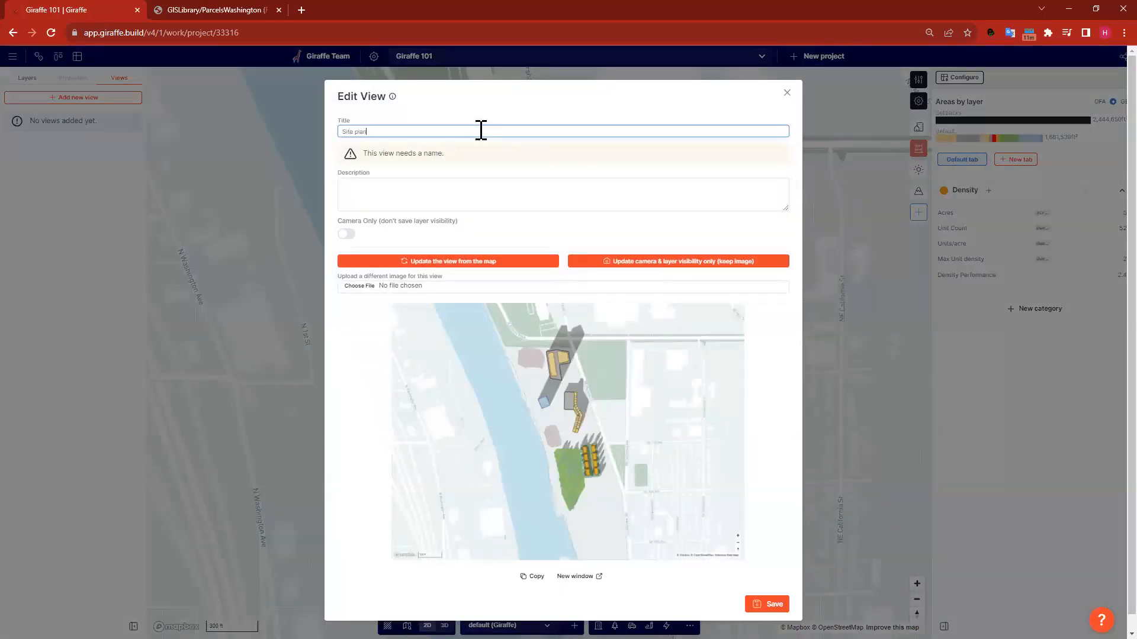
scroll(685, 527, down, 1)
click(770, 588)
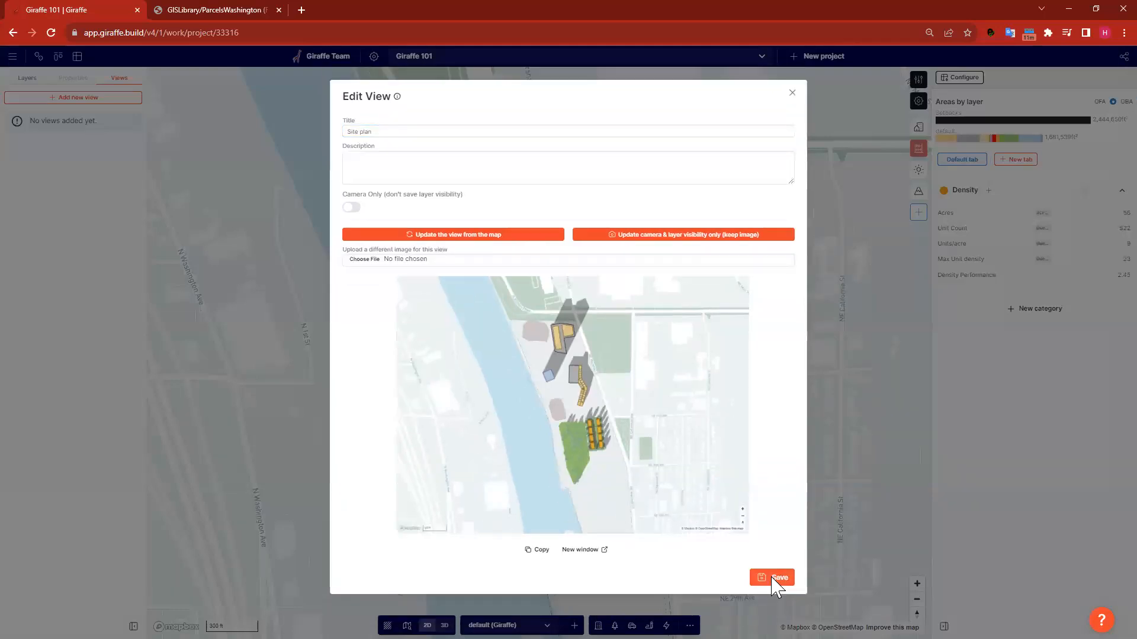
click(772, 578)
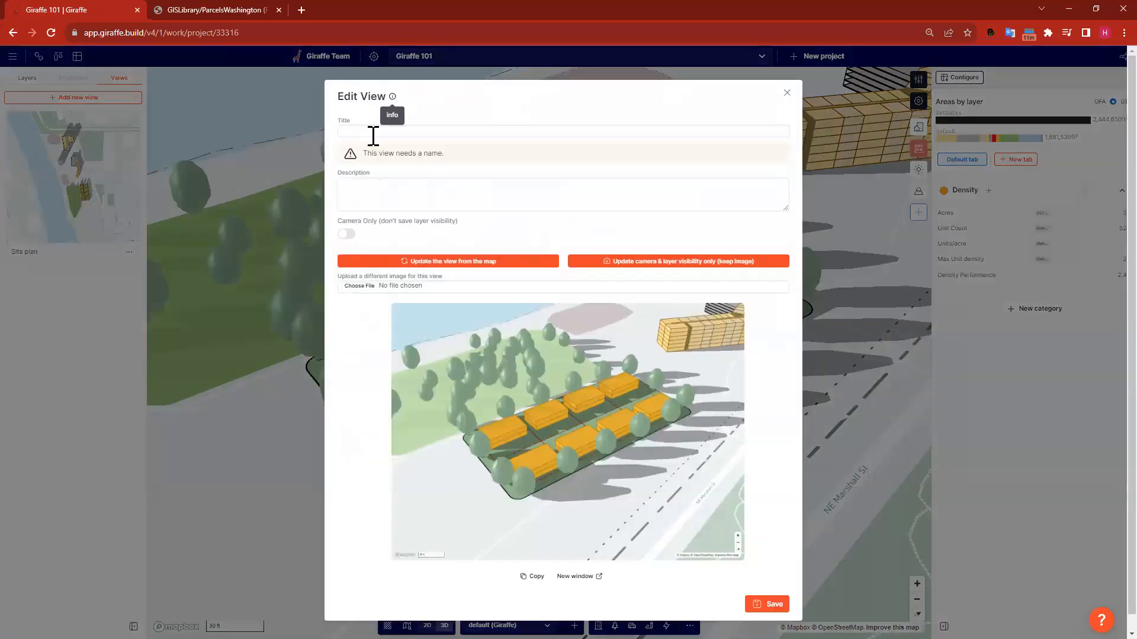
- Save a 3D close-up view of the houses titled single family, and check both saved views by flying to each
click(373, 131)
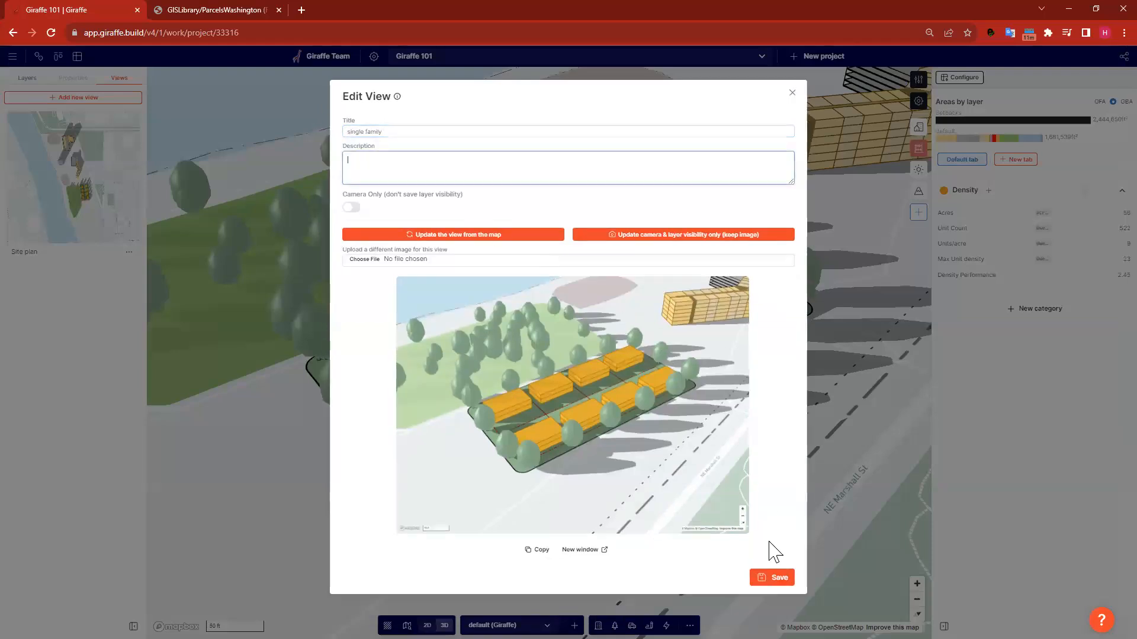
click(772, 603)
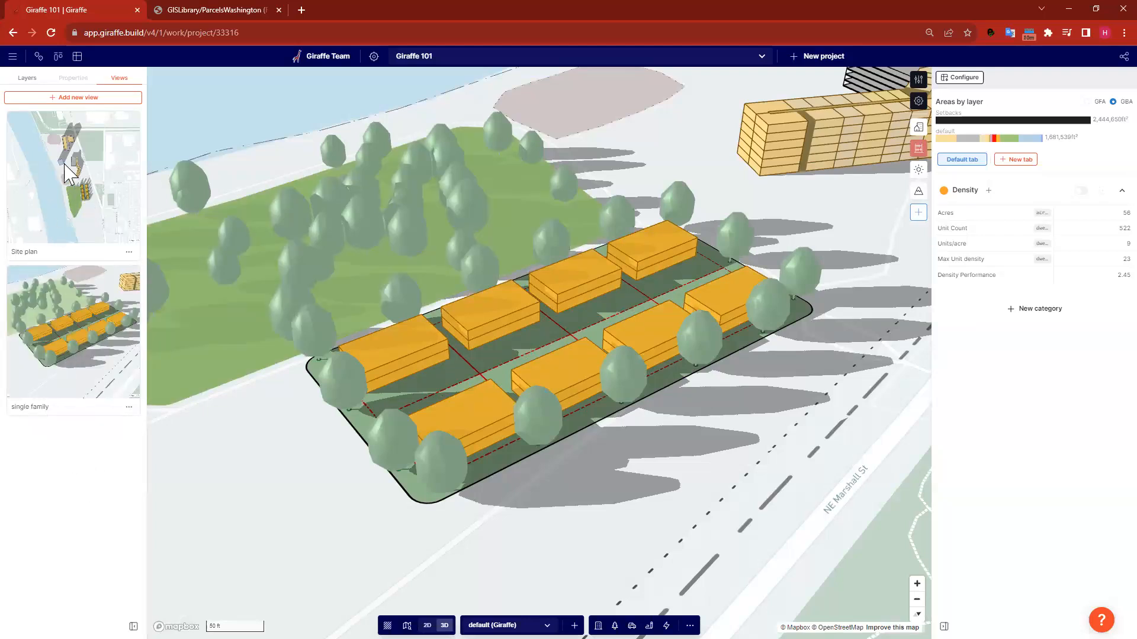
click(86, 209)
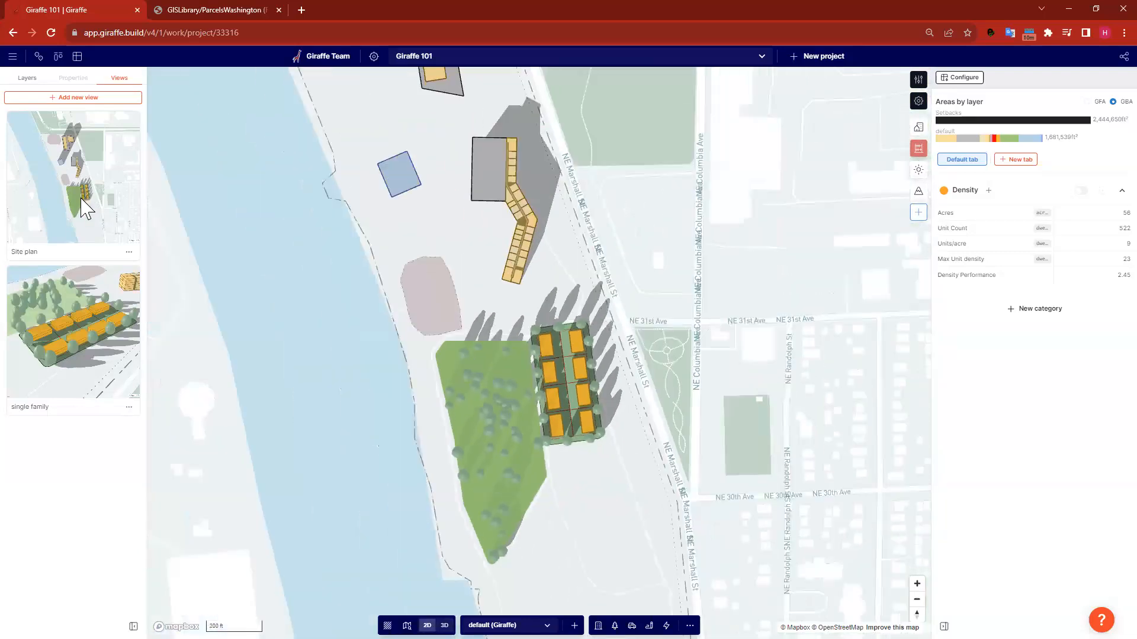
click(83, 324)
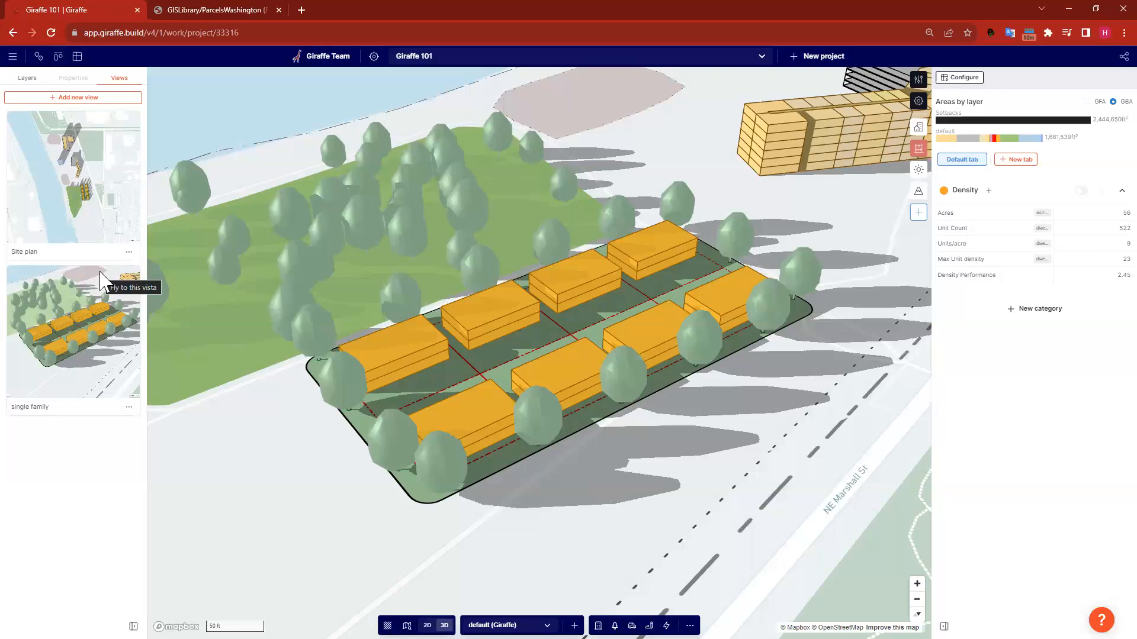
- Add the Builder app from the workspace apps to the project
click(918, 212)
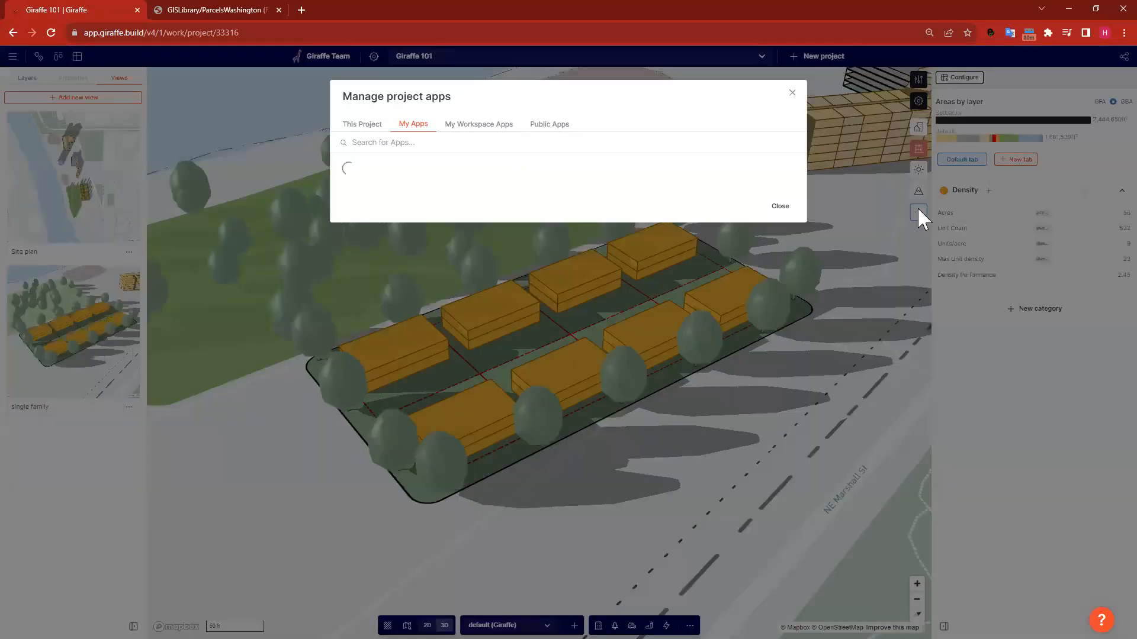
click(373, 130)
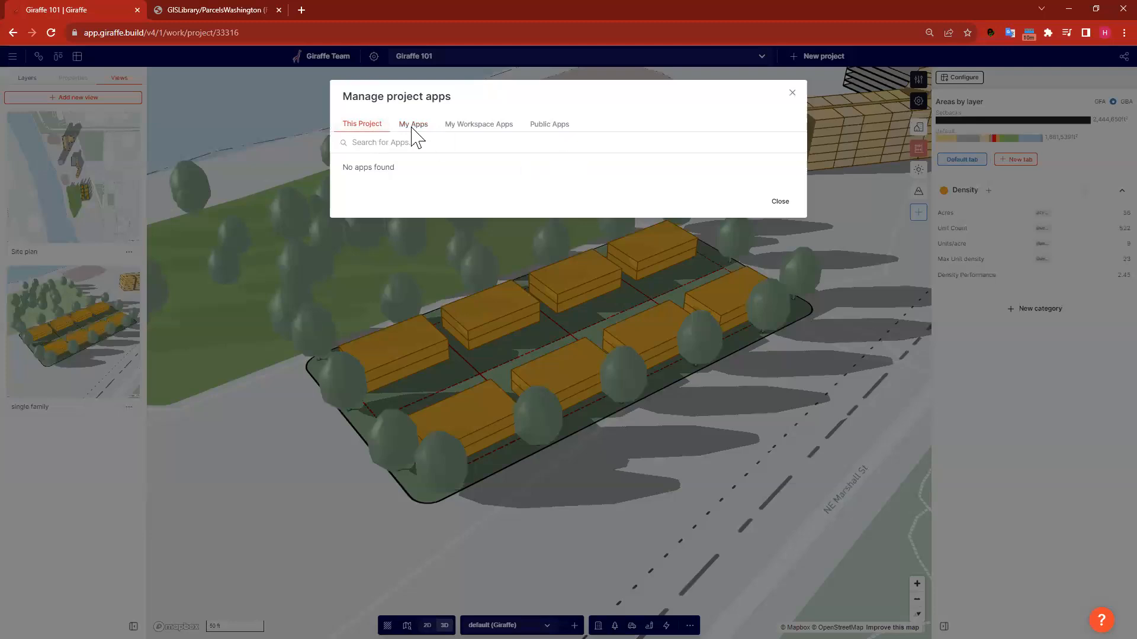
click(507, 126)
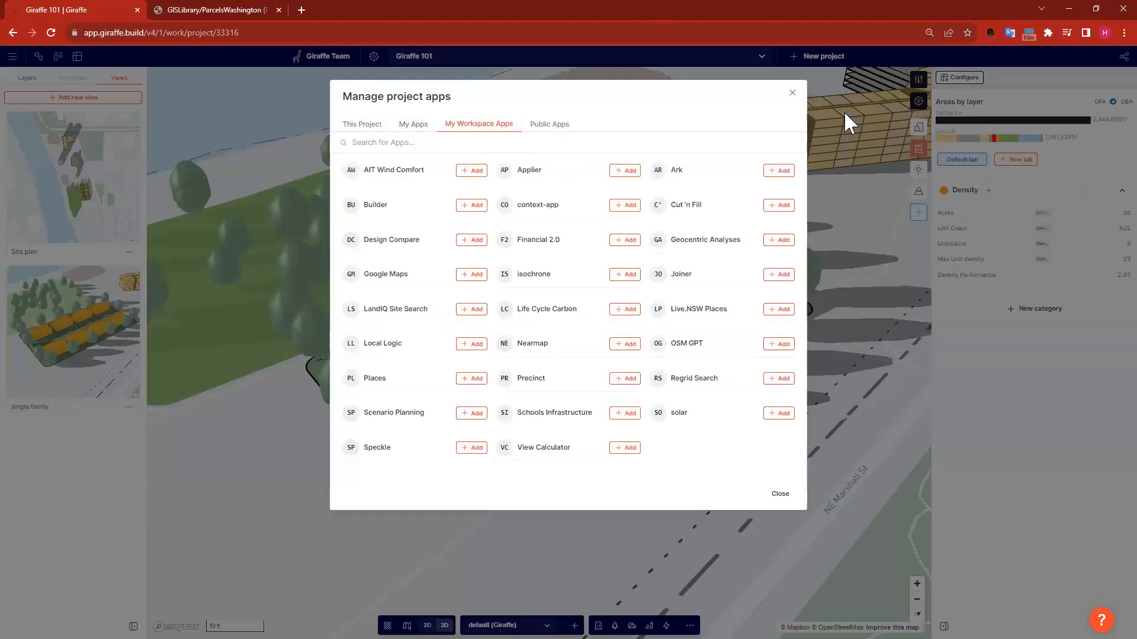
click(473, 206)
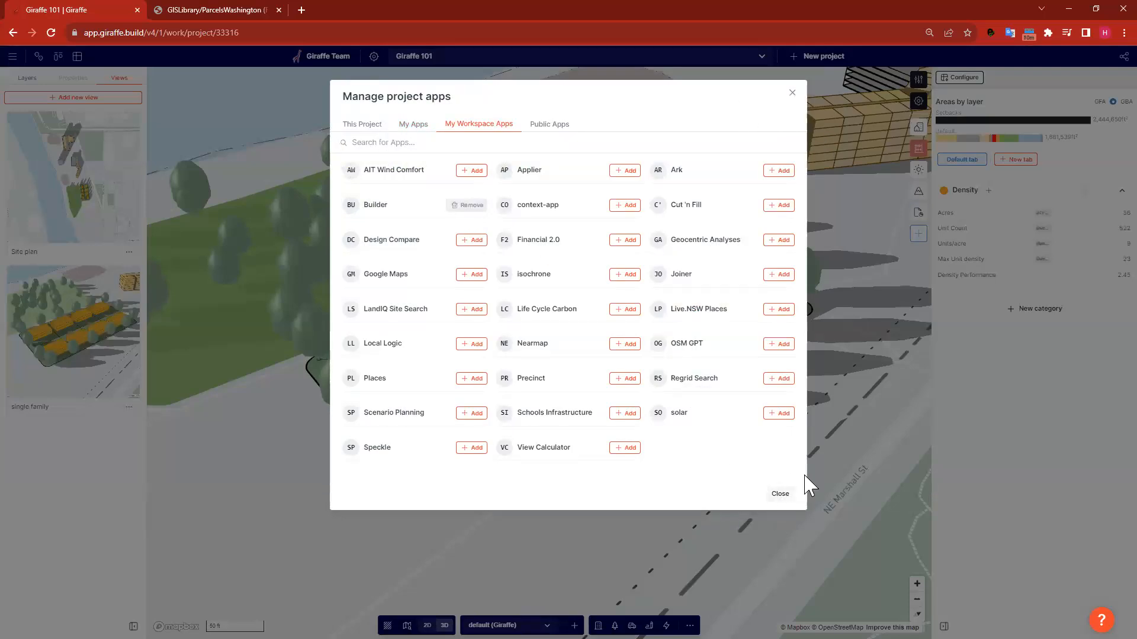
click(780, 494)
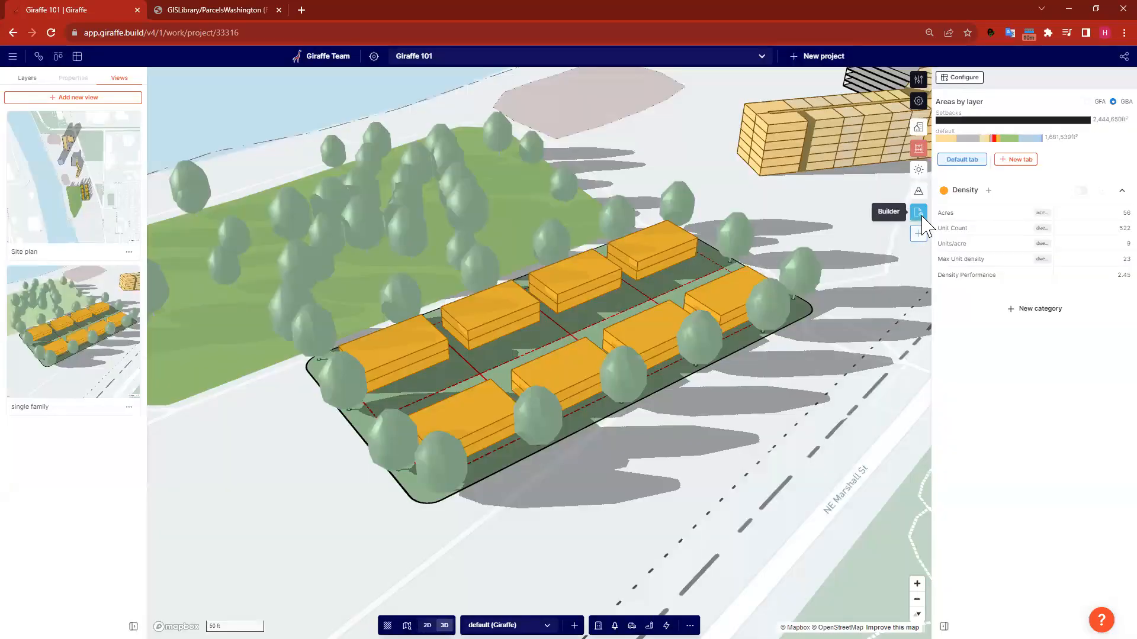
- Open the Builder app and start a new report
click(918, 212)
click(1107, 78)
click(1055, 114)
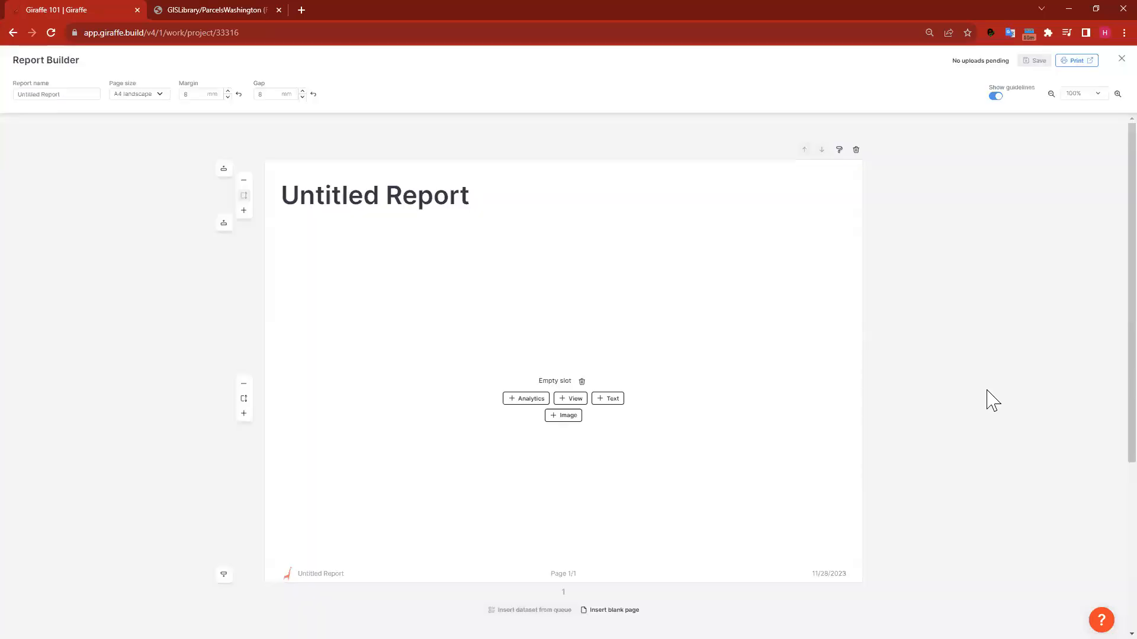
- Add a Two Columns page to the report and insert the Site plan view in its first slot
scroll(644, 393, down, 4)
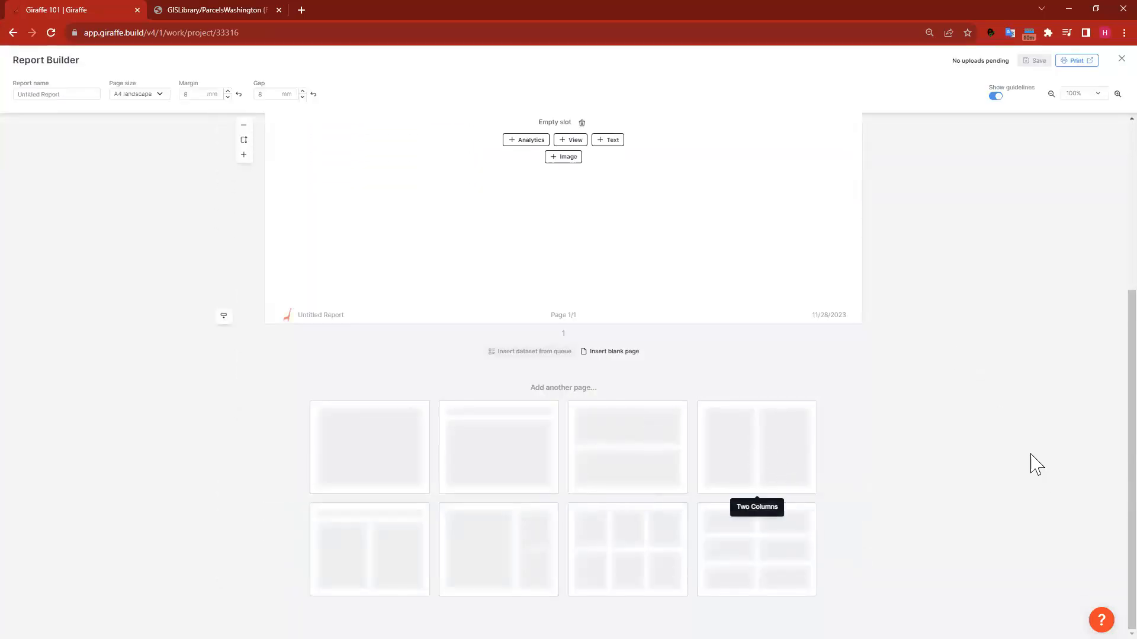
scroll(878, 316, down, 7)
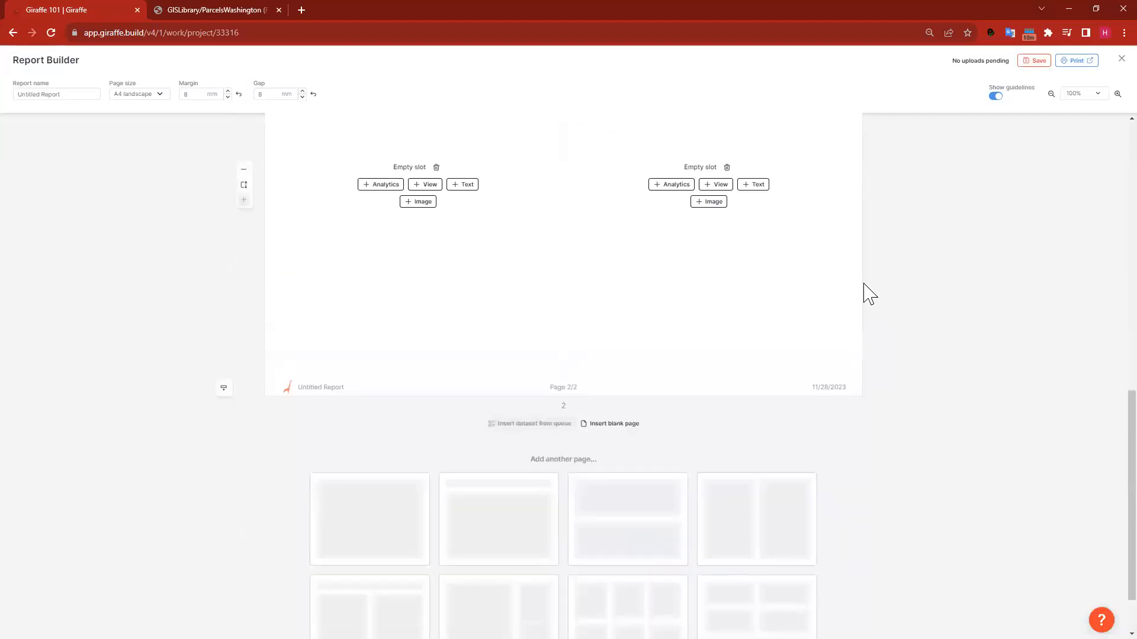
scroll(869, 294, up, 3)
click(432, 362)
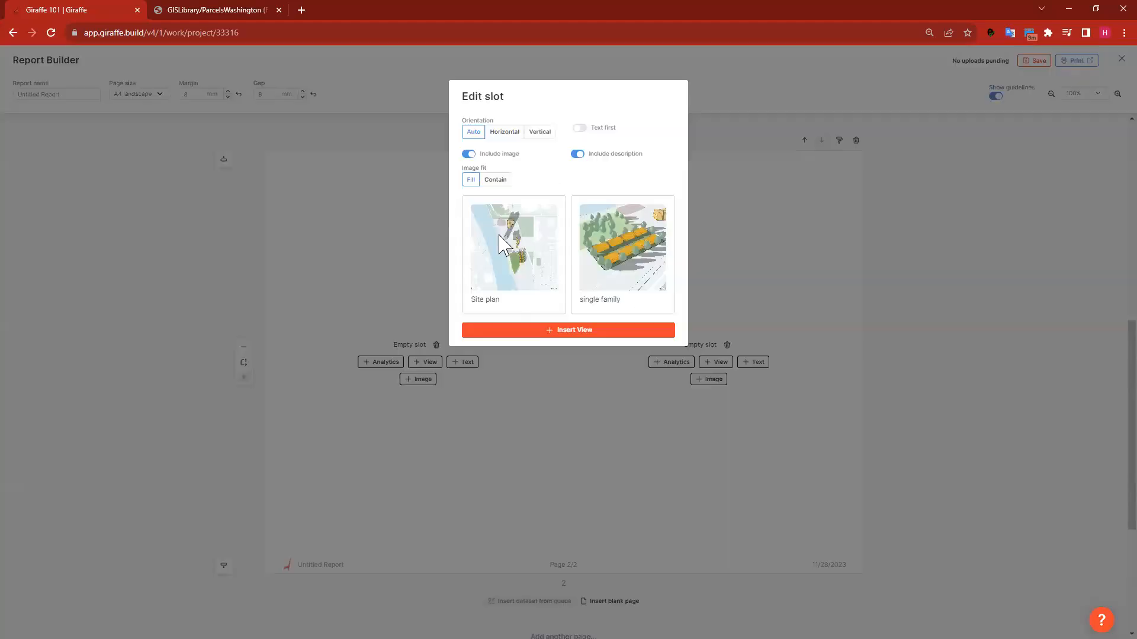
click(511, 265)
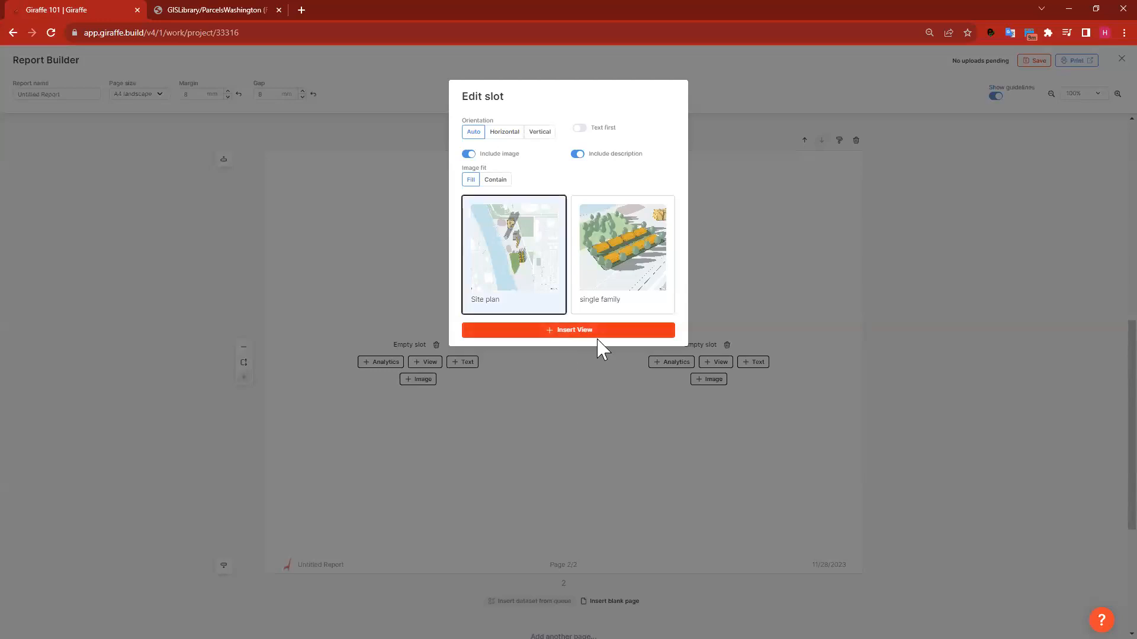
click(569, 330)
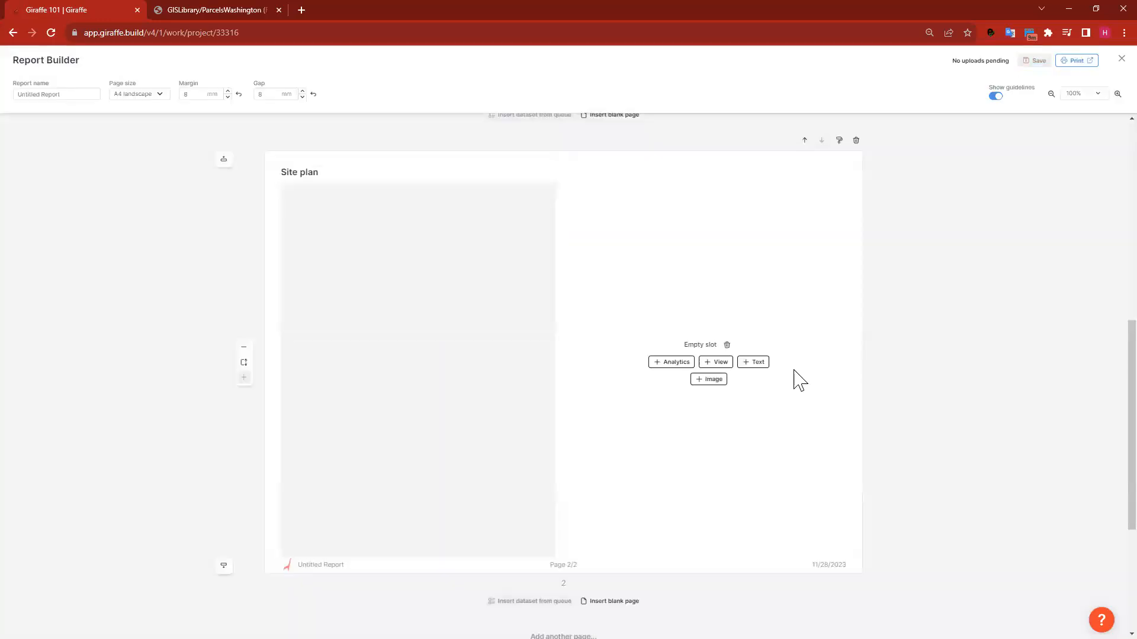
- Insert the Density analytics table in the empty slot beside the site plan
click(673, 361)
click(509, 132)
click(520, 153)
click(644, 218)
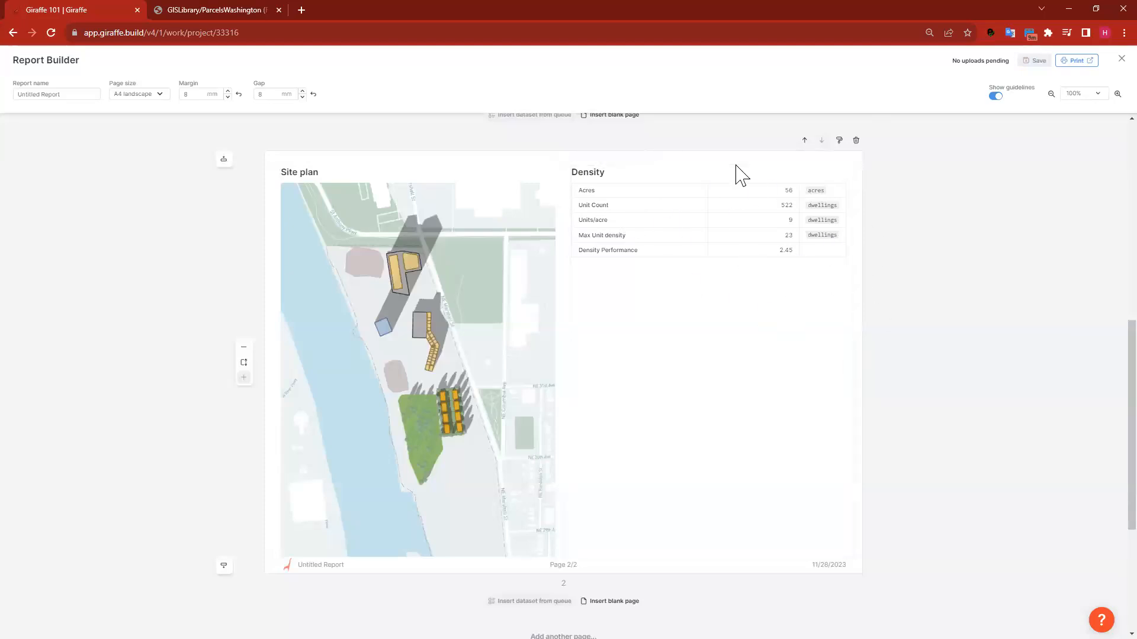
- Review the report's title page and the site plan and density page, and close the report
mouse_move(695, 162)
scroll(916, 395, up, 6)
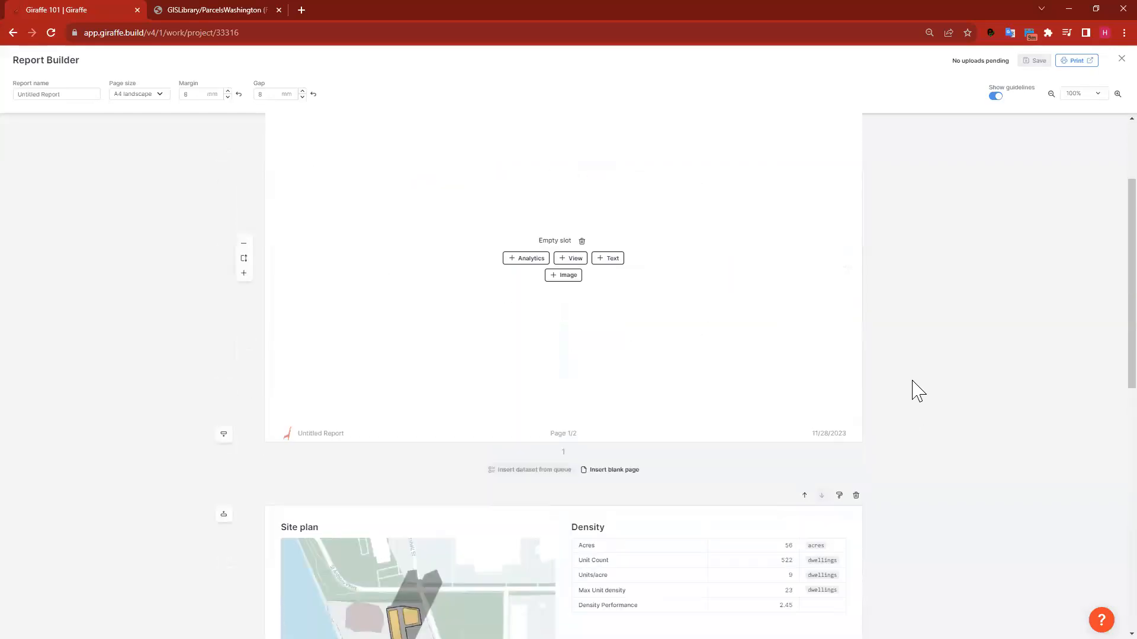
scroll(923, 409, down, 6)
scroll(699, 415, up, 7)
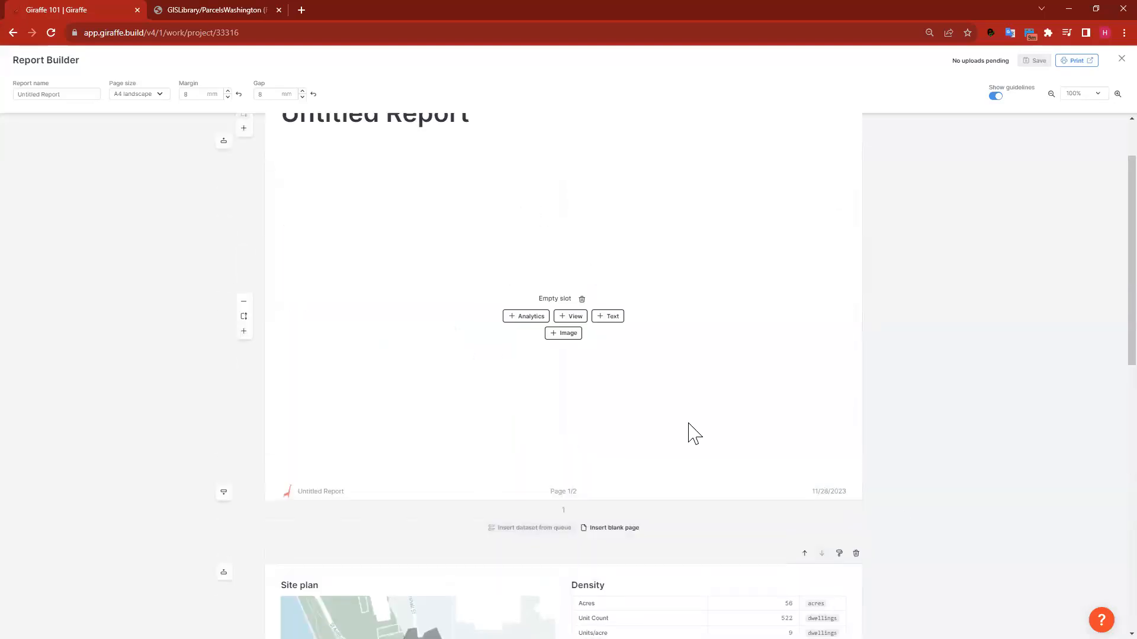
scroll(693, 434, up, 2)
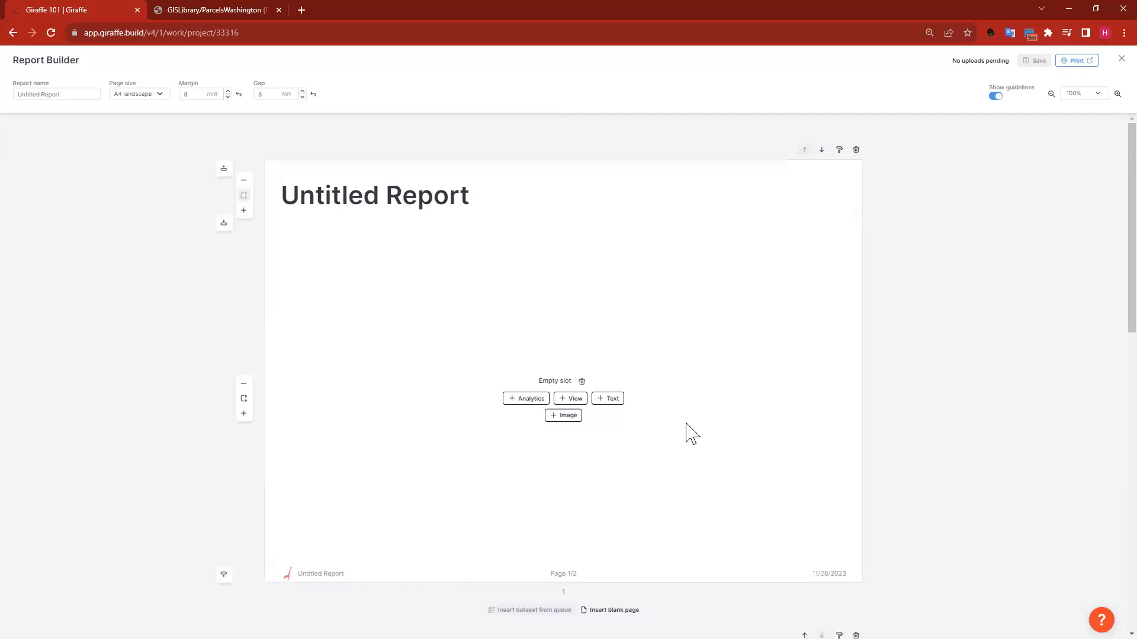
scroll(657, 421, down, 10)
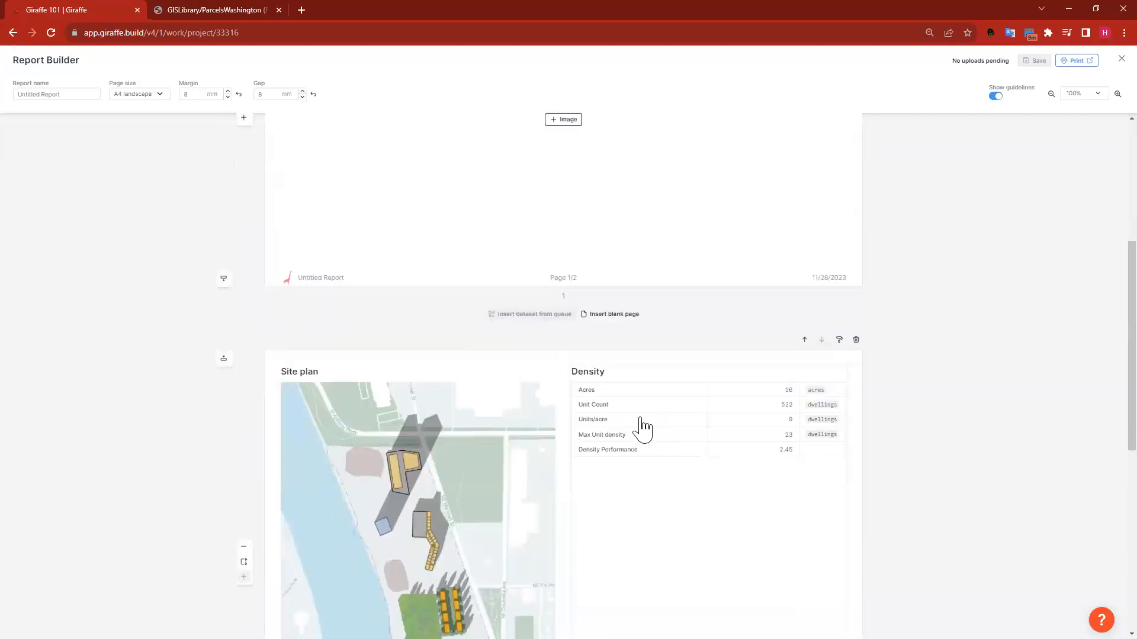
scroll(632, 390, up, 5)
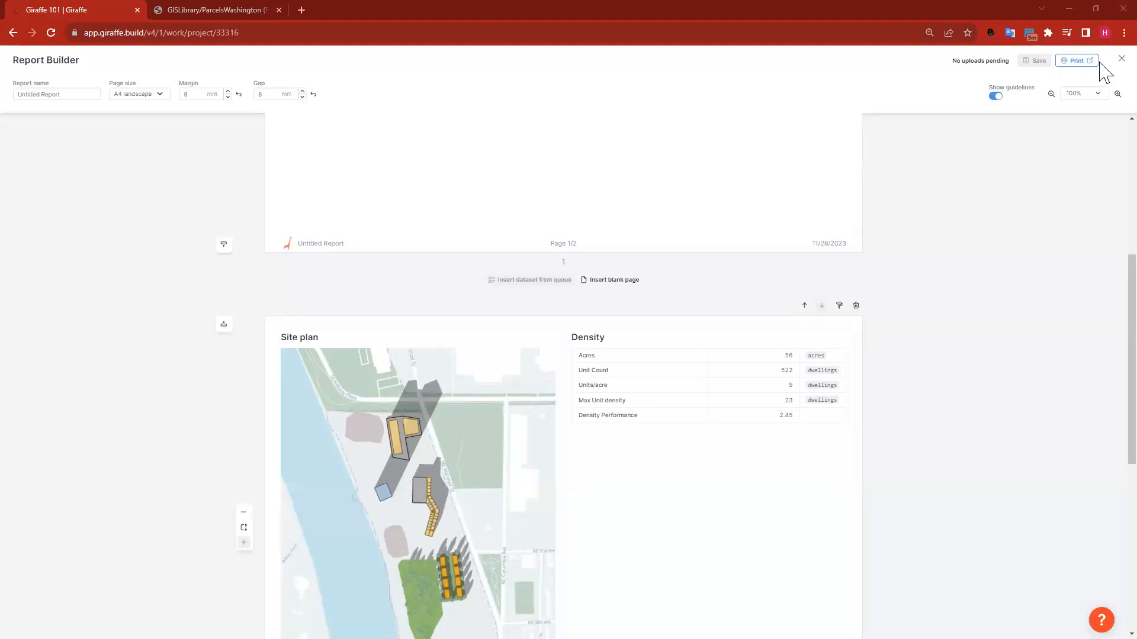
click(1121, 58)
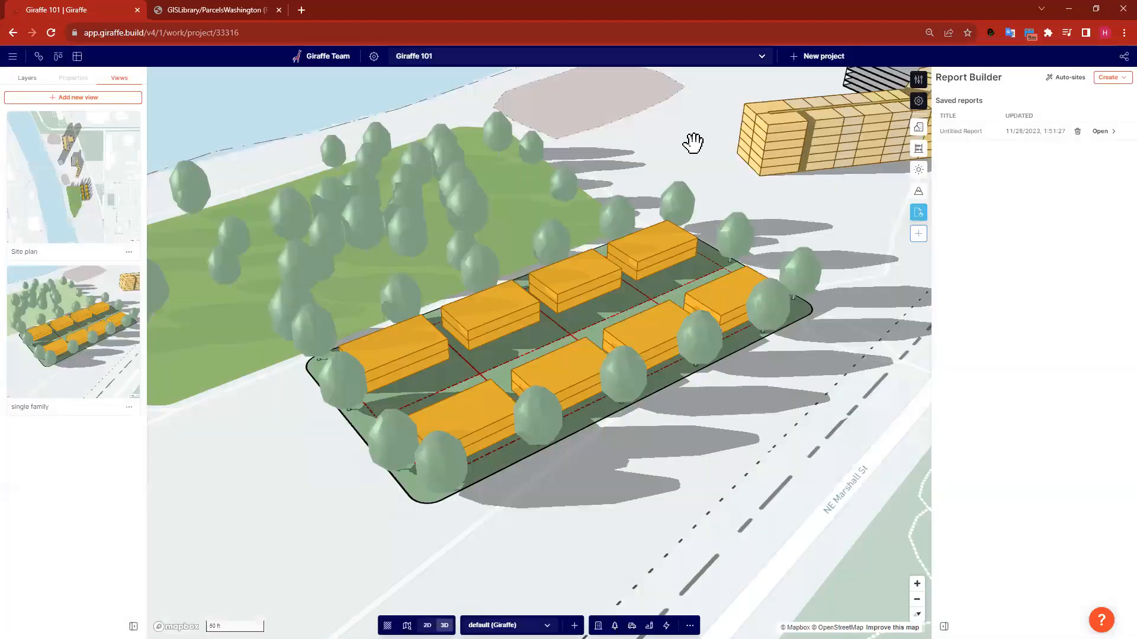
- Create a new drawing layer named Scenario 2
scroll(677, 149, down, 1)
scroll(728, 190, down, 5)
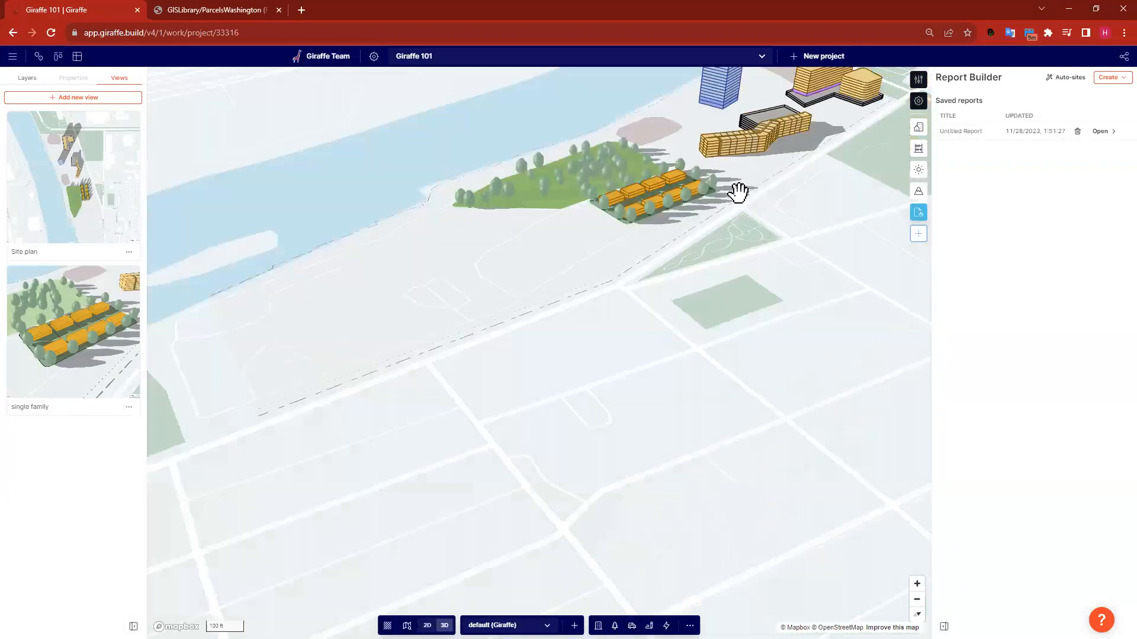
click(24, 78)
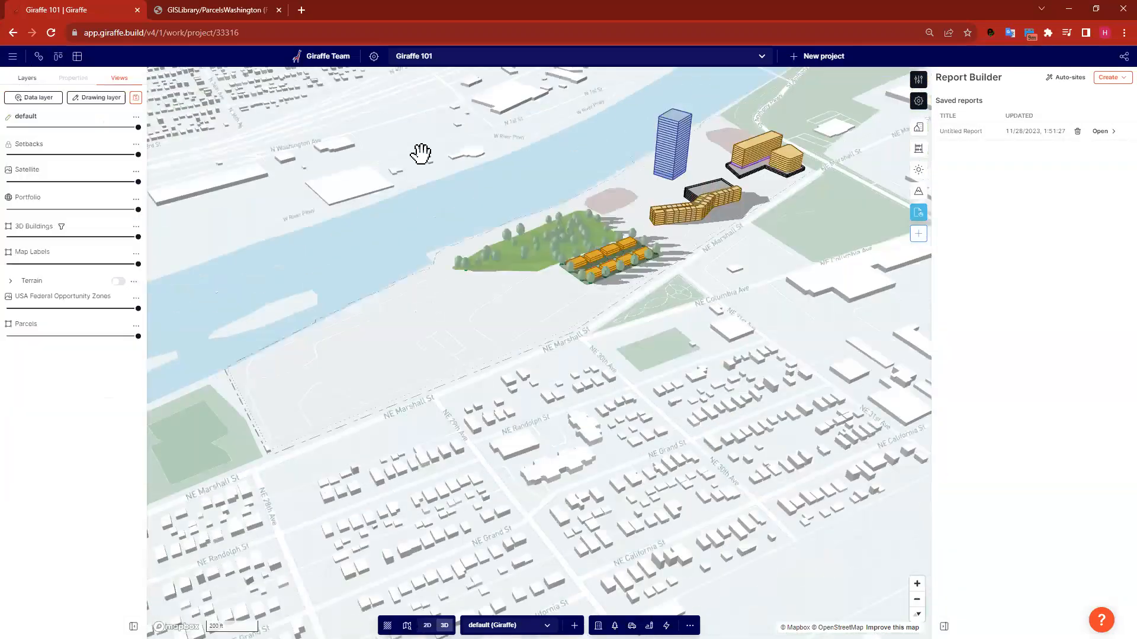
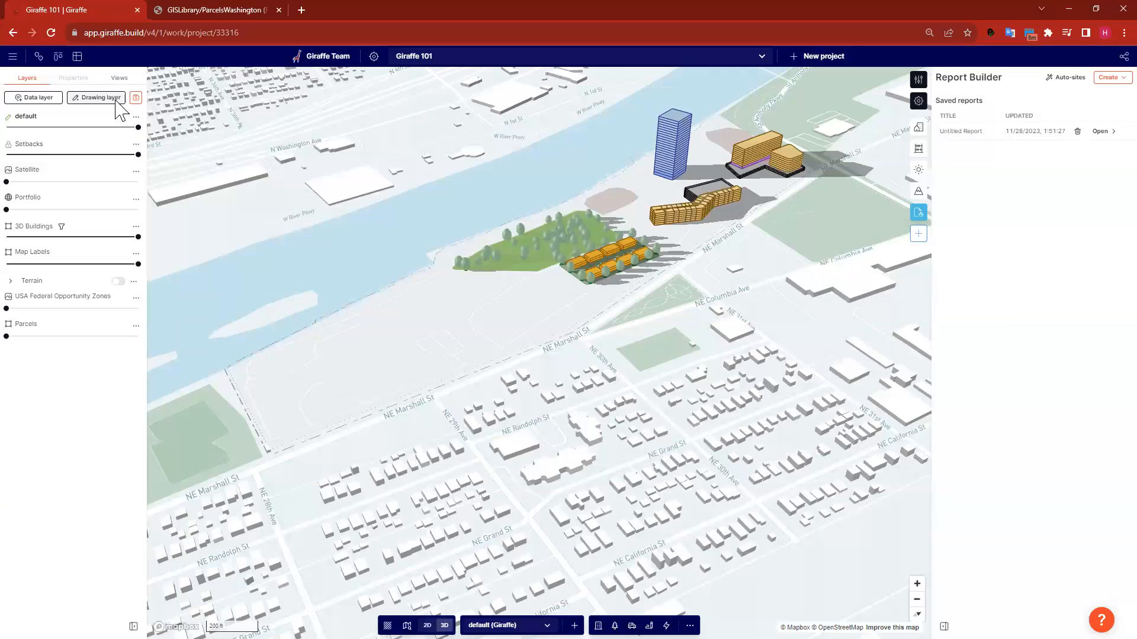
click(97, 97)
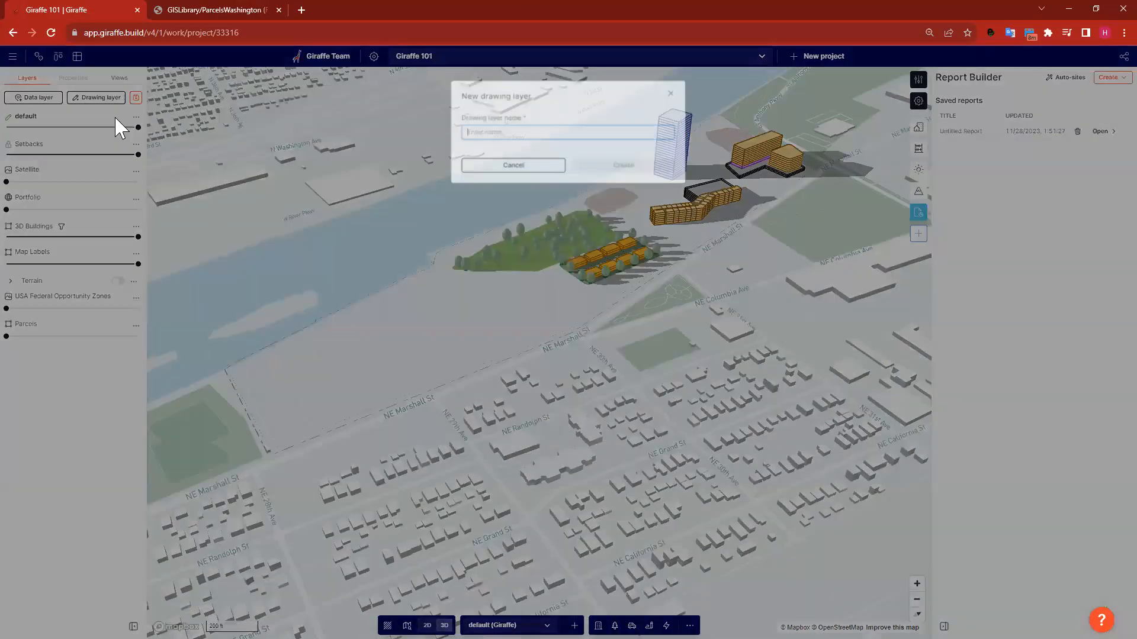
text(Scenario 2)
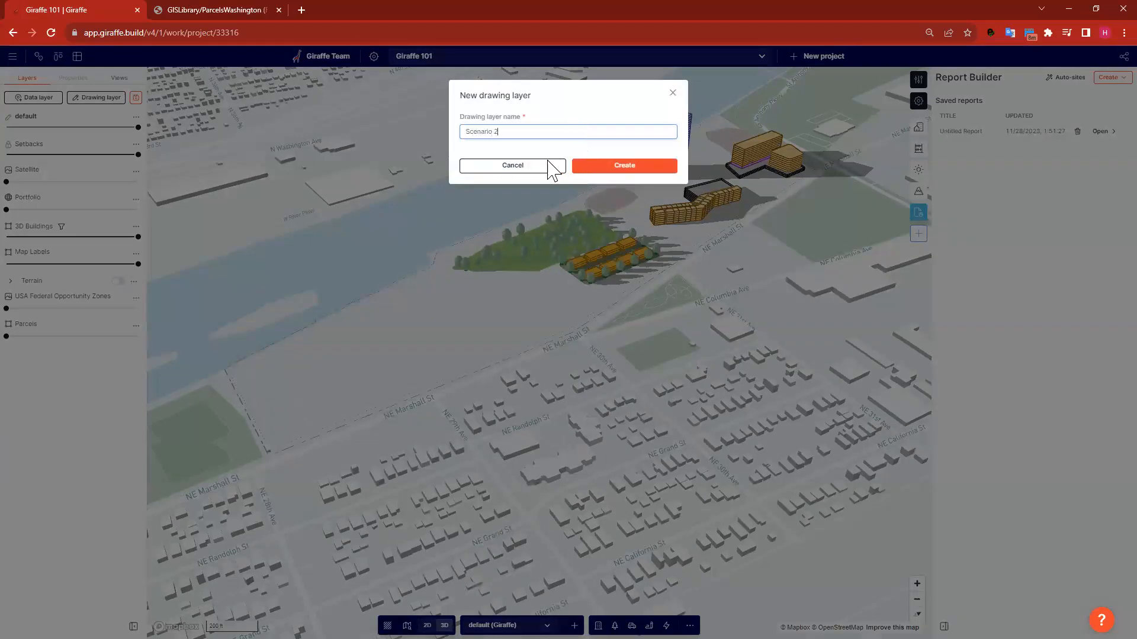
click(625, 167)
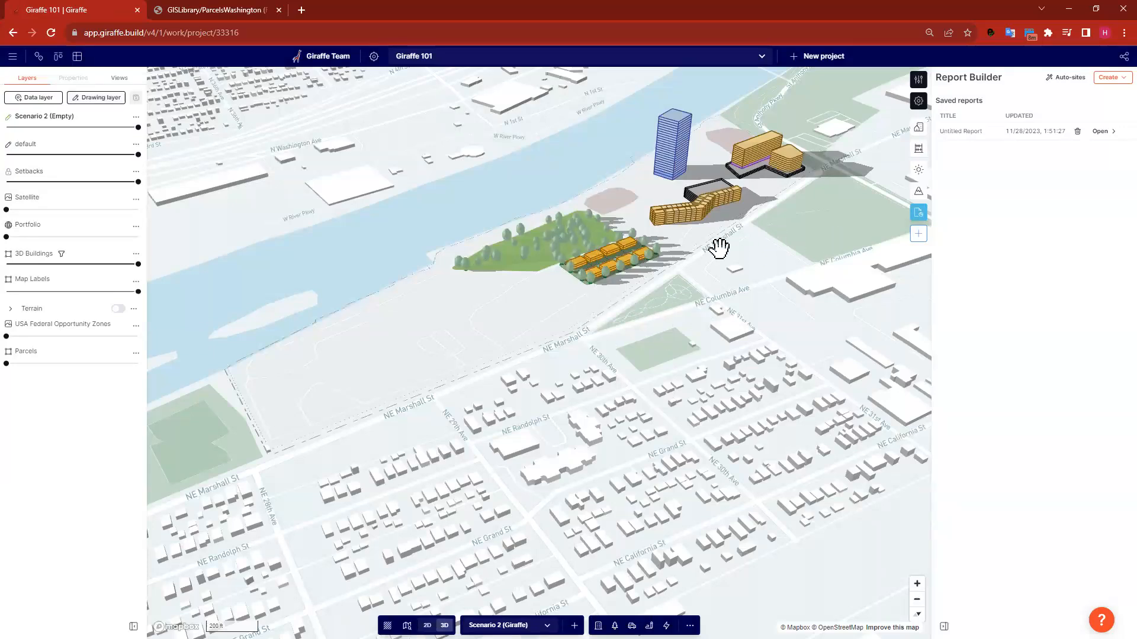
- Copy all drawn features of the default layer in 2D and paste them into the Scenario 2 layer
key(2)
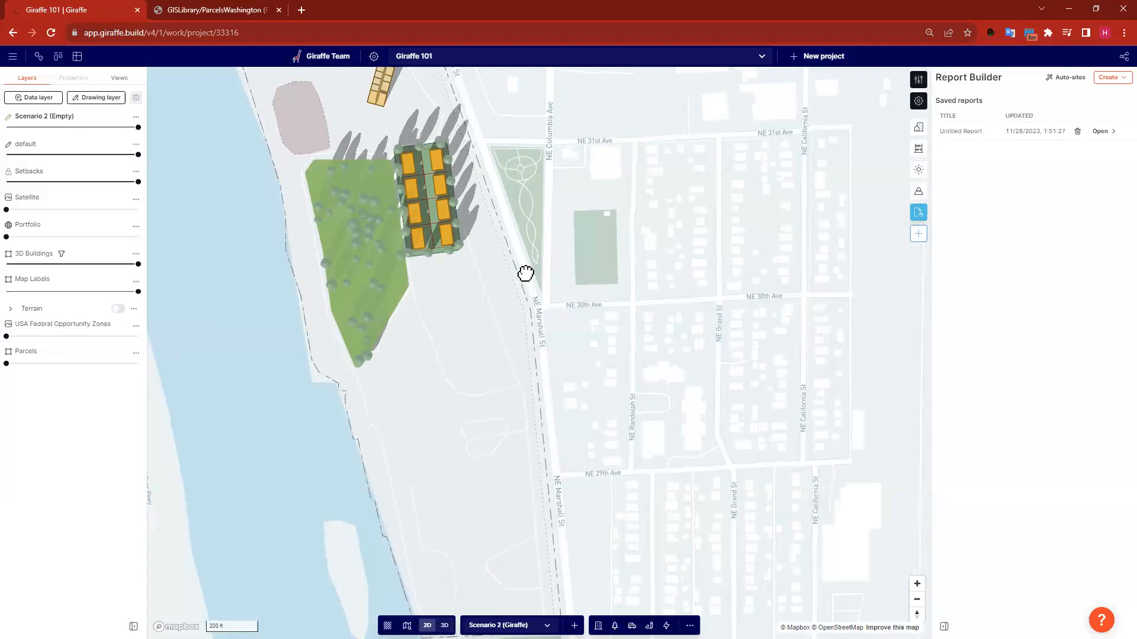
drag(590, 177, 708, 582)
shift+drag(504, 346, 390, 224)
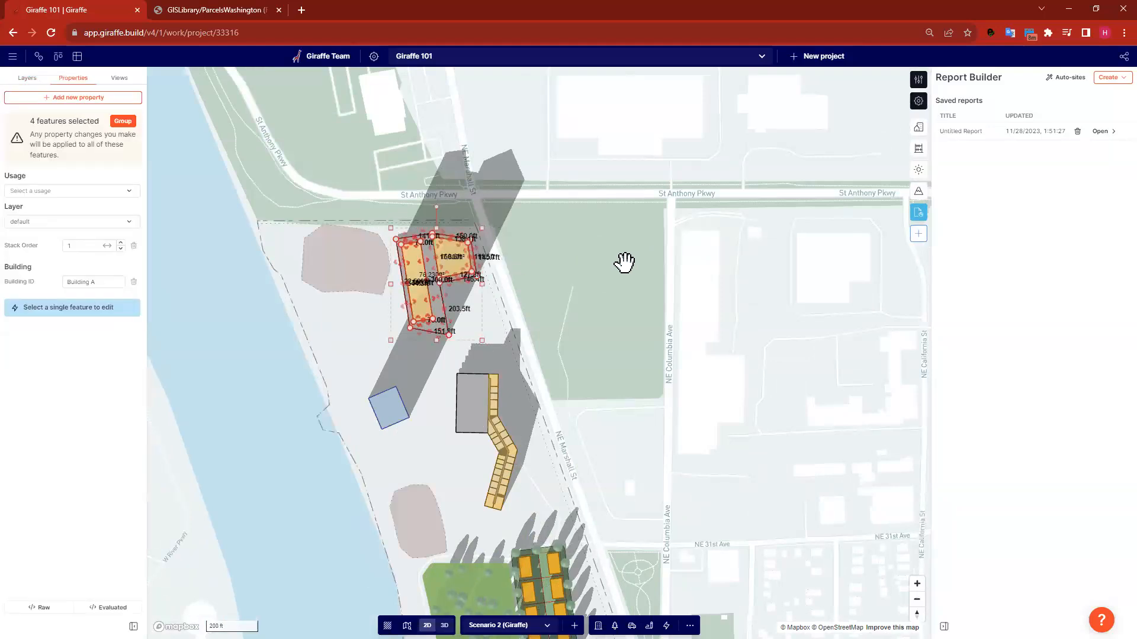
click(429, 470)
key(ctrl+a)
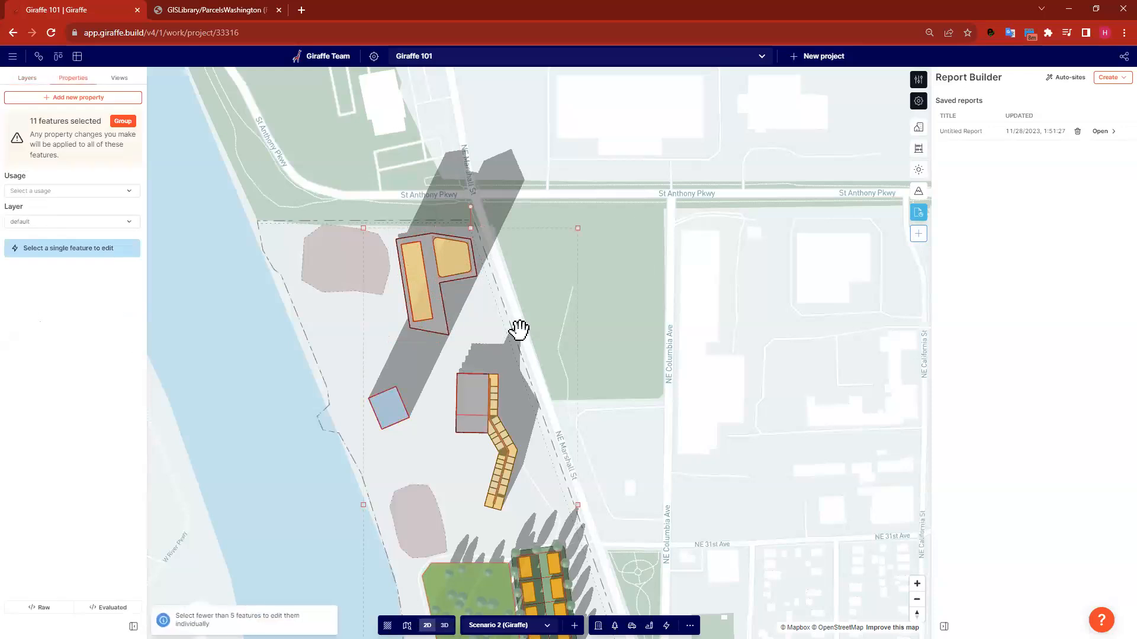
key(ctrl+c)
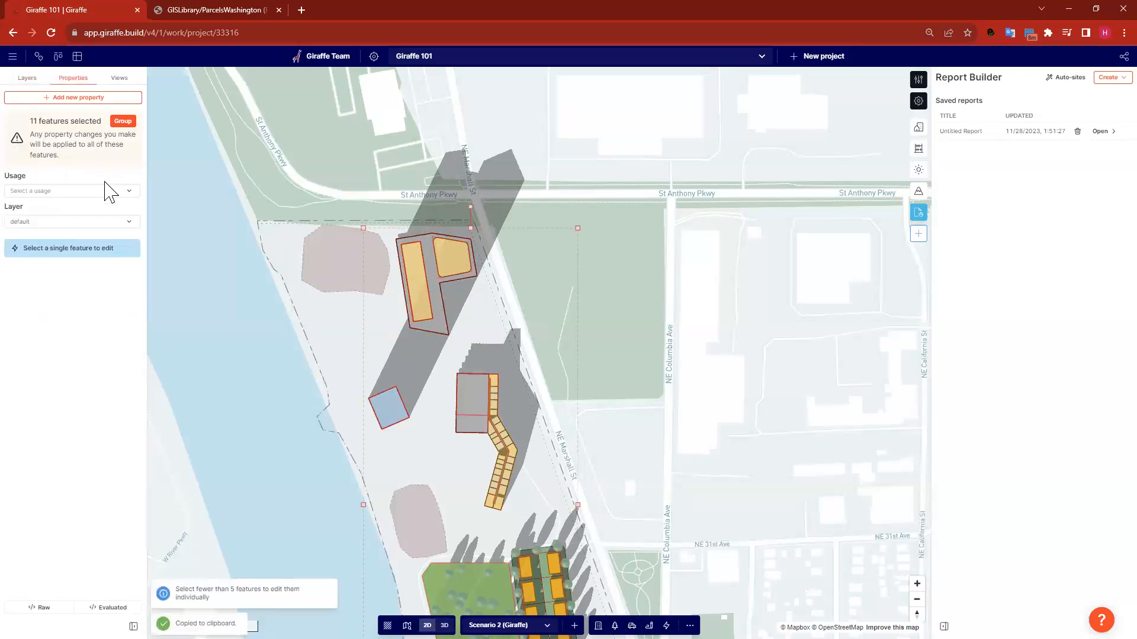
click(573, 358)
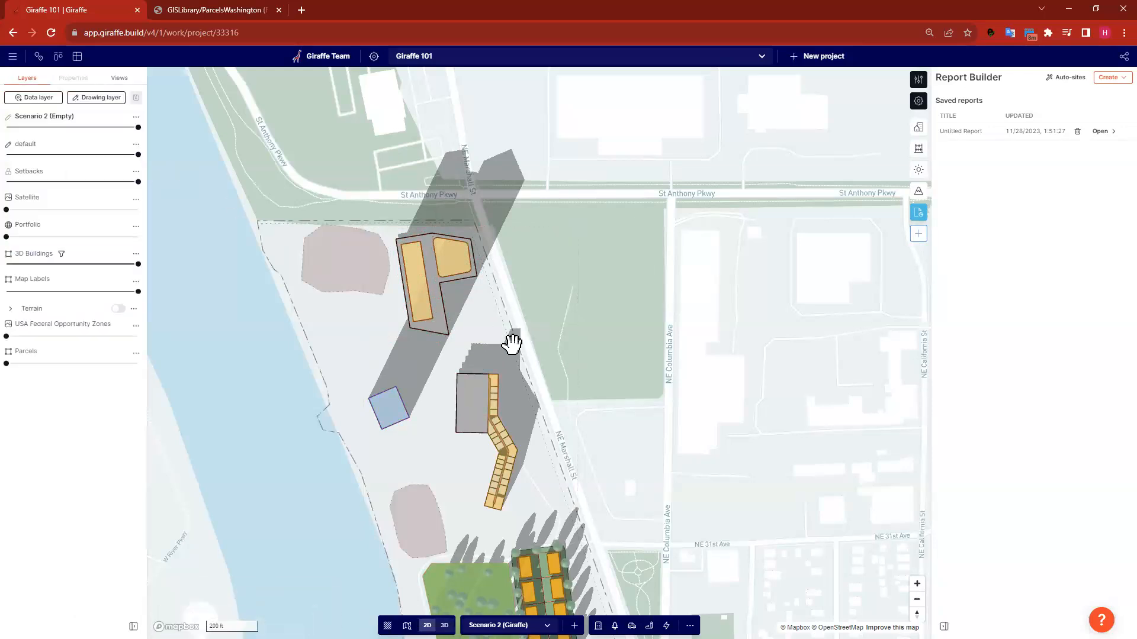
key(ctrl+v)
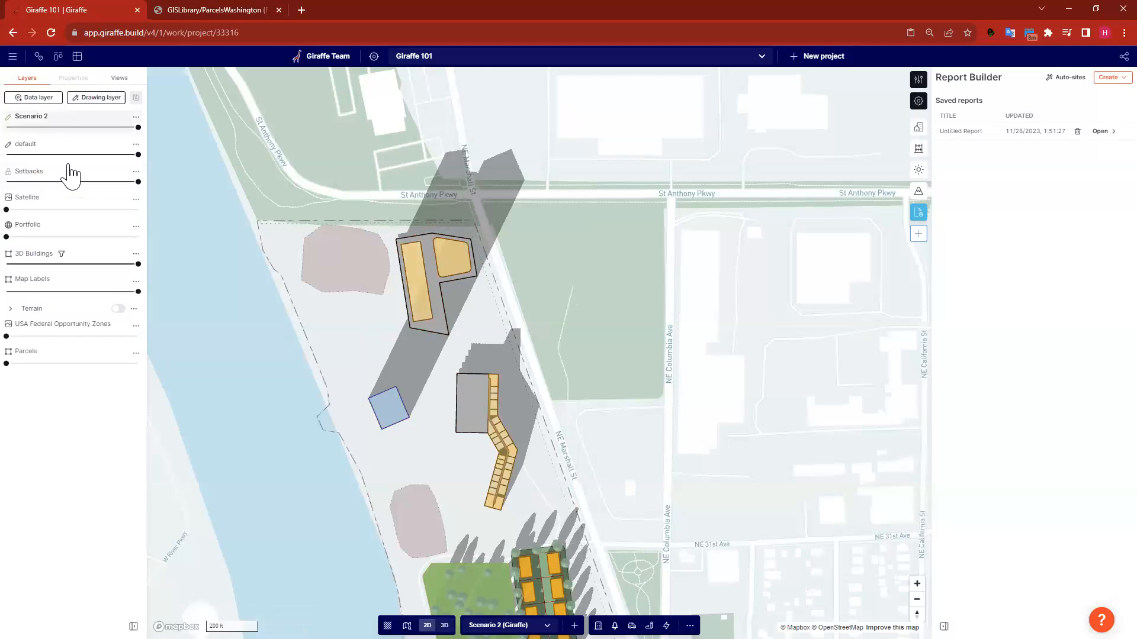
- Hide the default layer by fading it out completely, and show the Scenario 2 buildings in 3D
drag(138, 153, 5, 154)
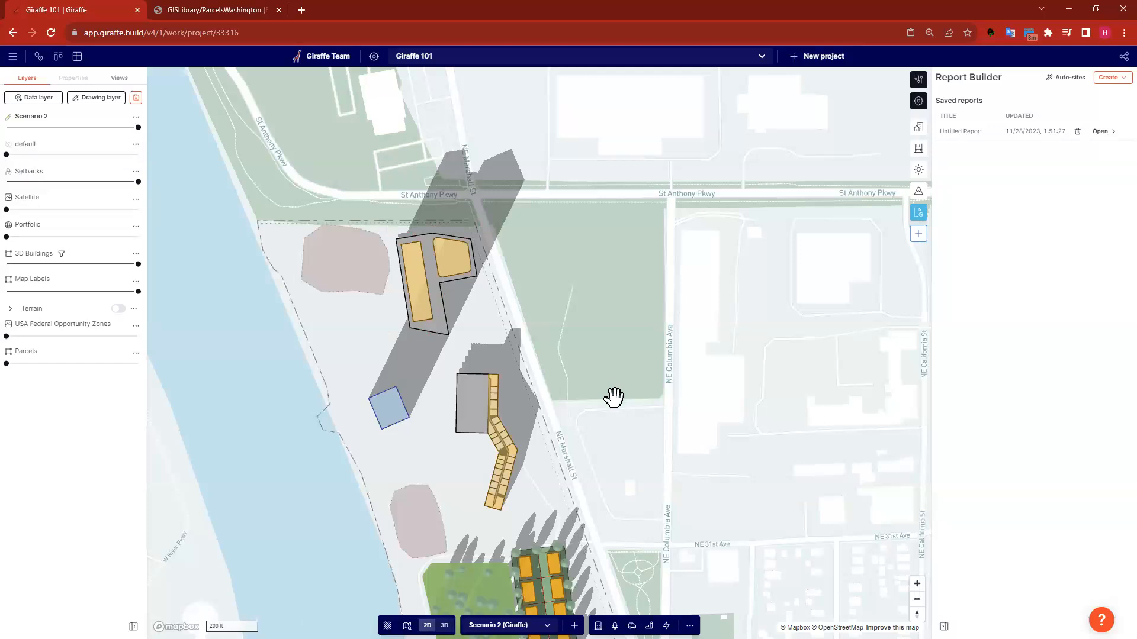
right_drag(664, 477, 611, 484)
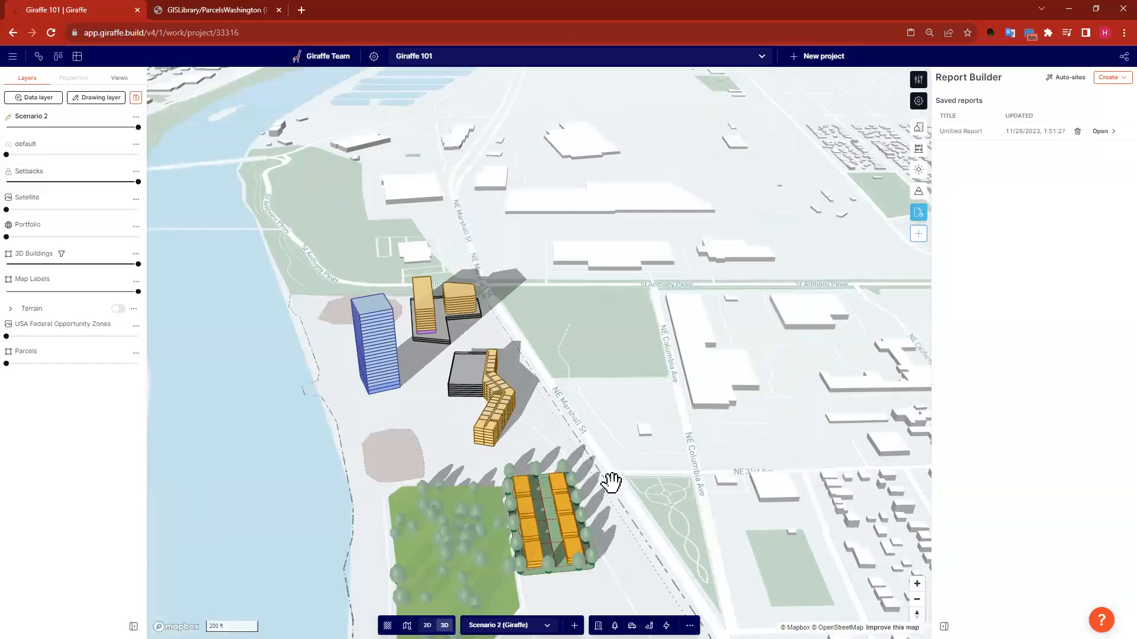
right_drag(612, 437, 617, 489)
drag(618, 489, 620, 513)
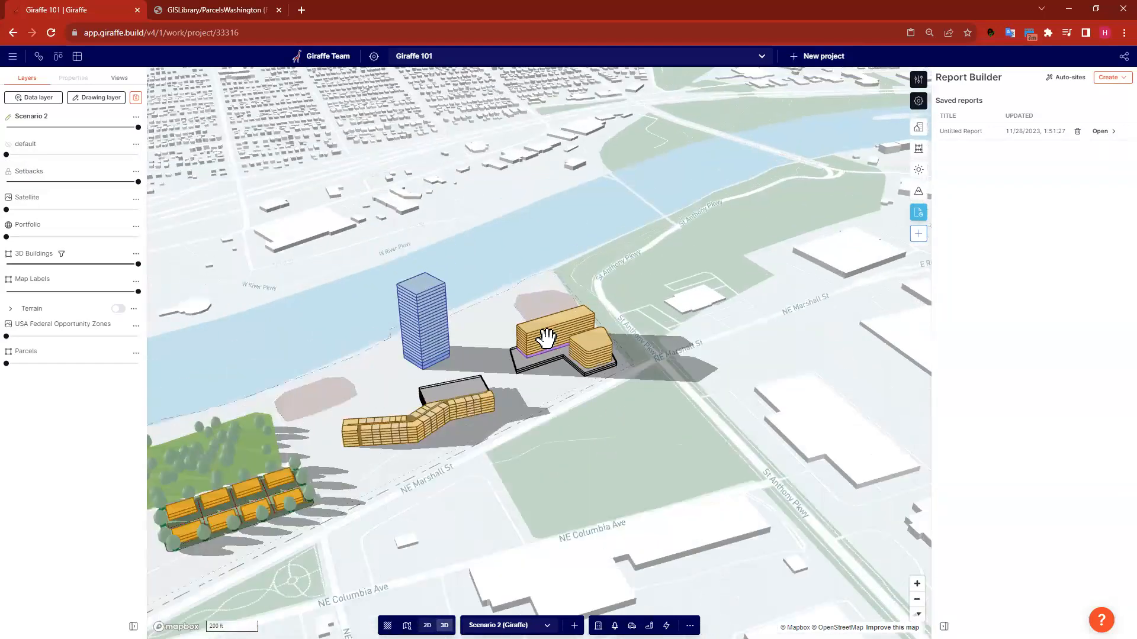
- Raise the round-cornered residential building of Building A to 19 levels in its flow output
click(619, 350)
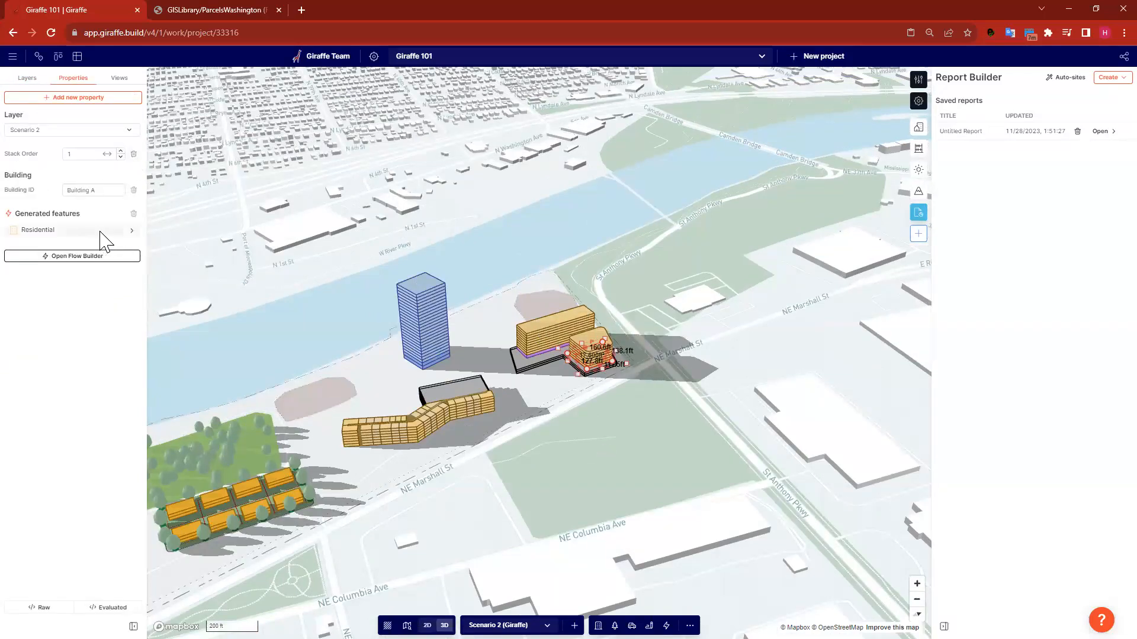
click(118, 256)
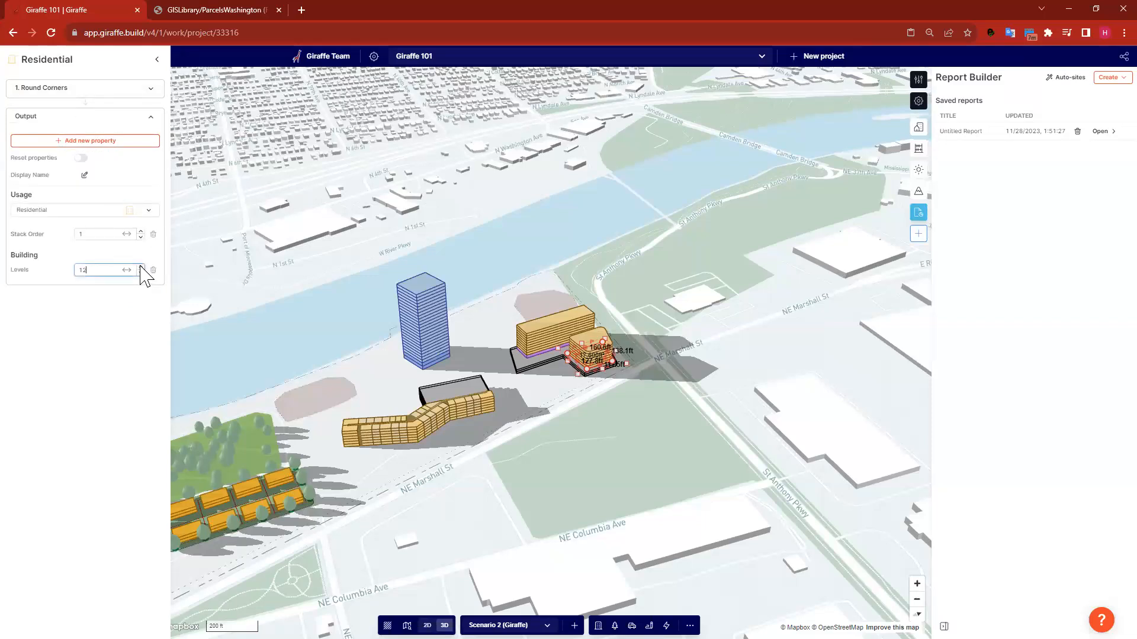
key(Up)
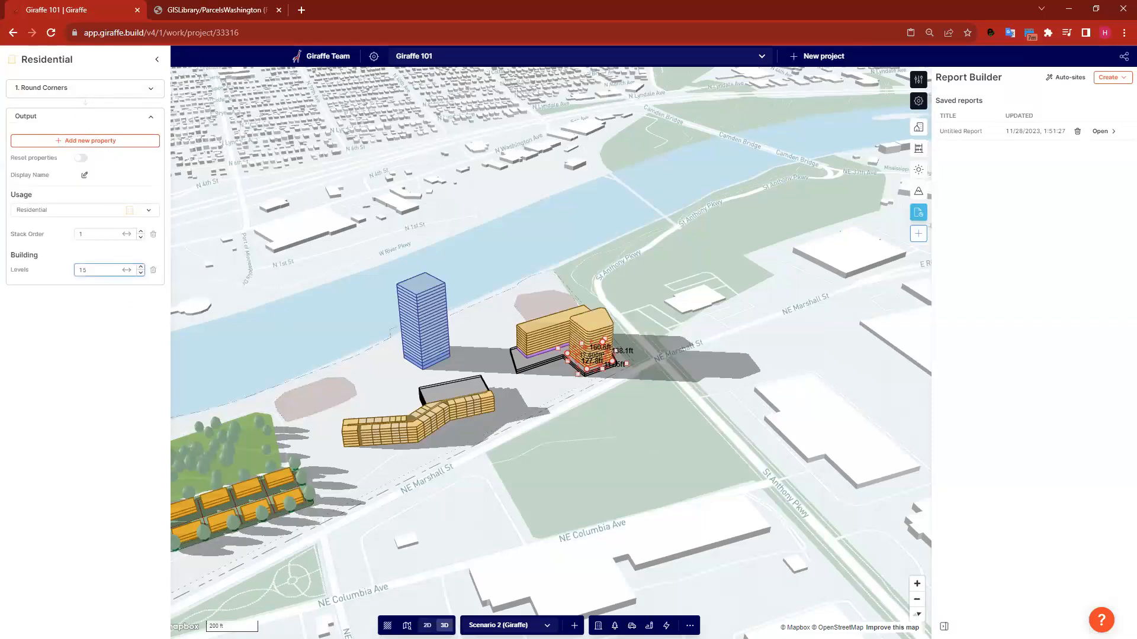
key(Up)
key(Up)
key(Up)
key(Up)
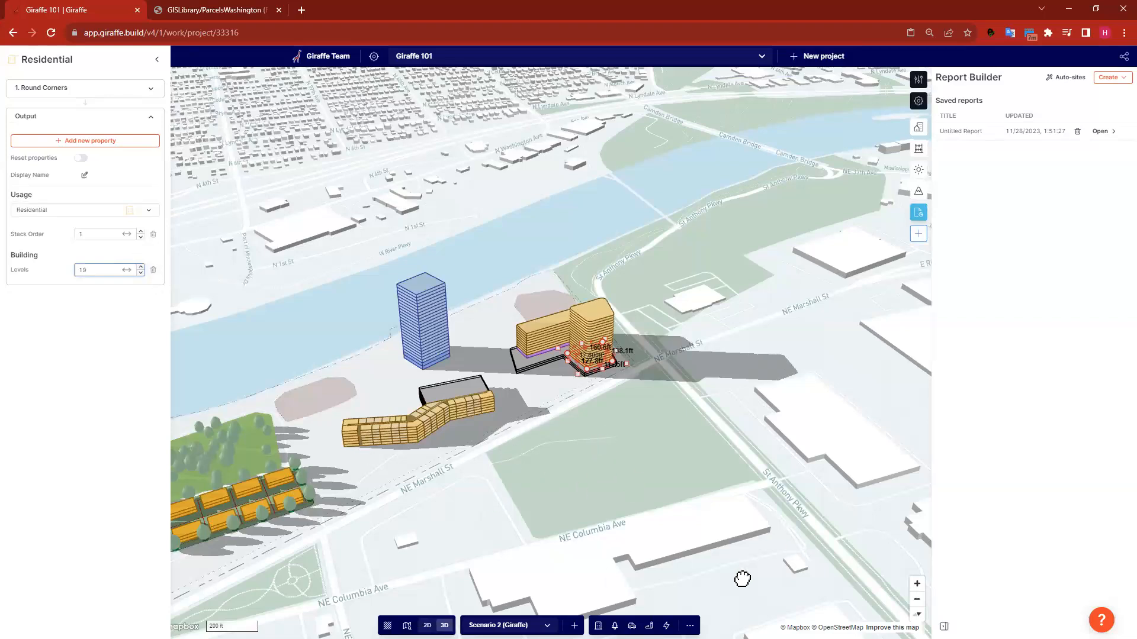
click(742, 579)
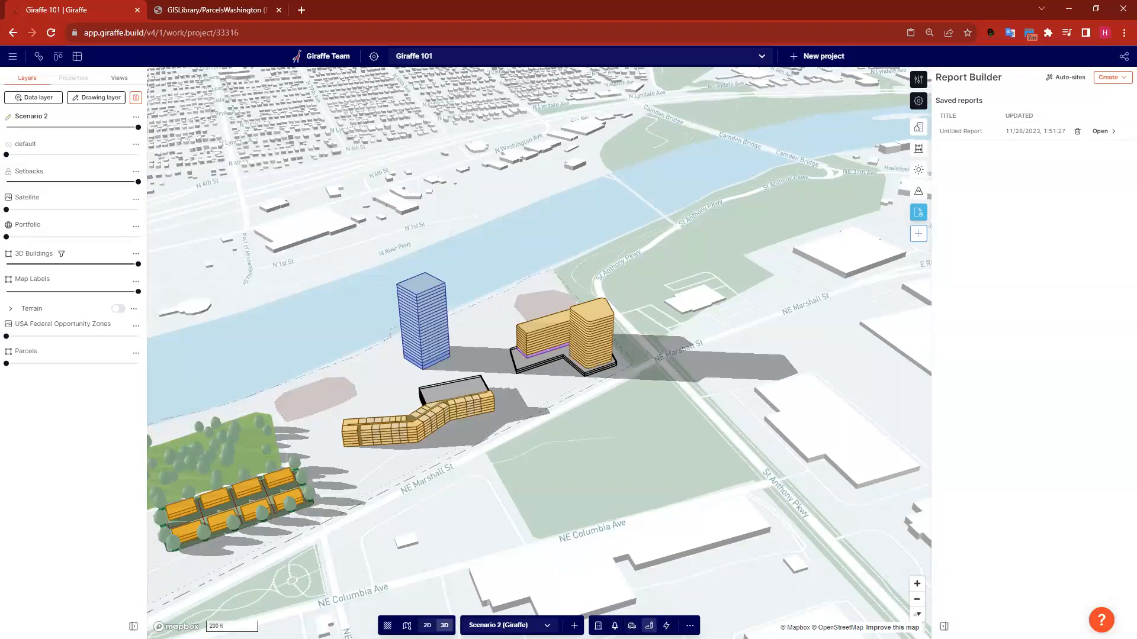
- Draw a rectangular pool about 200 ft by 159 ft beside the L-shaped podium of Building A in Scenario 2
click(614, 625)
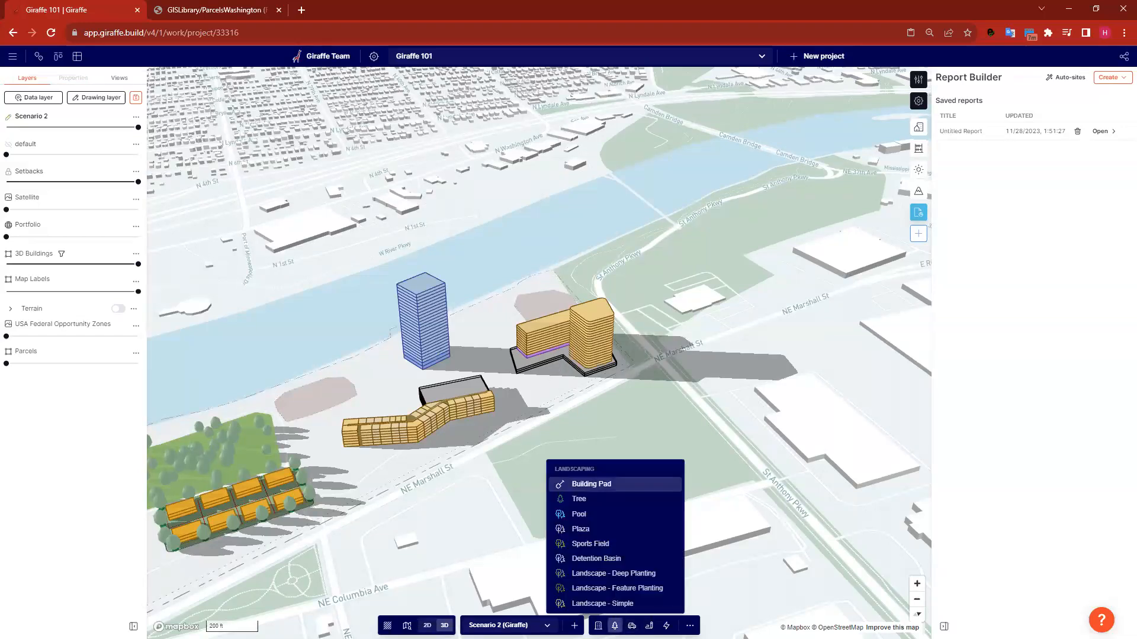
click(582, 510)
click(563, 365)
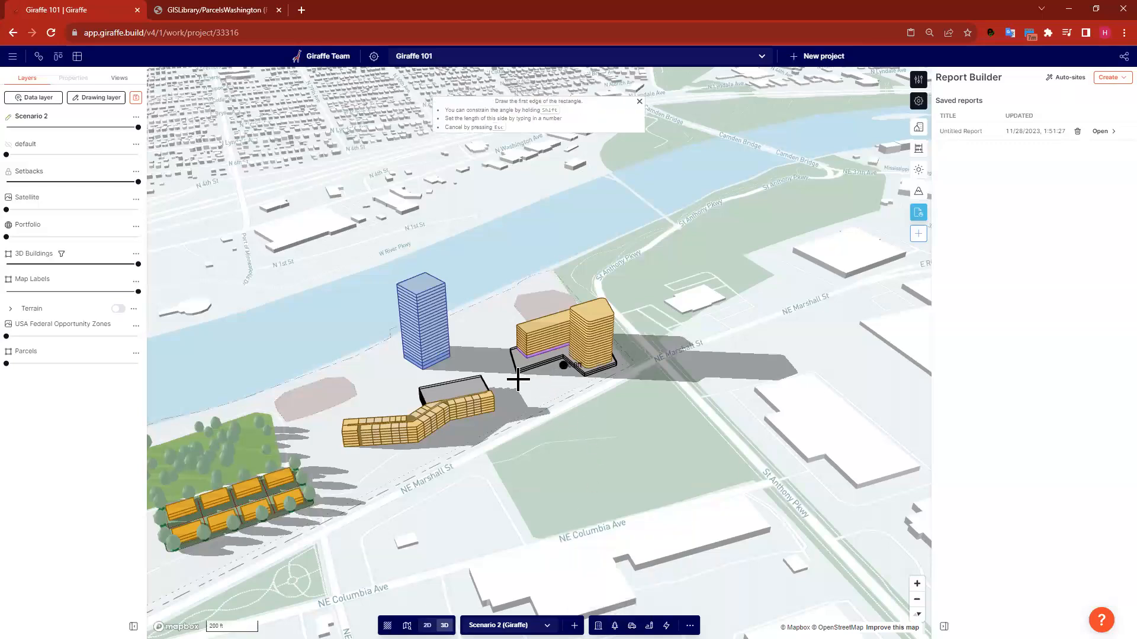
click(517, 380)
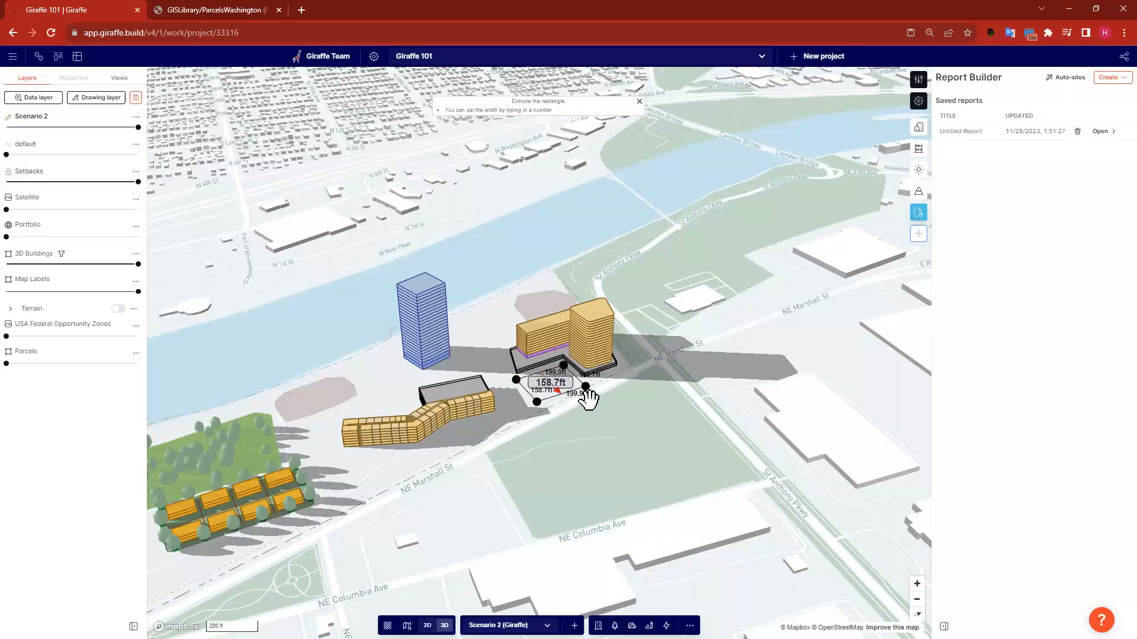
click(585, 389)
click(645, 461)
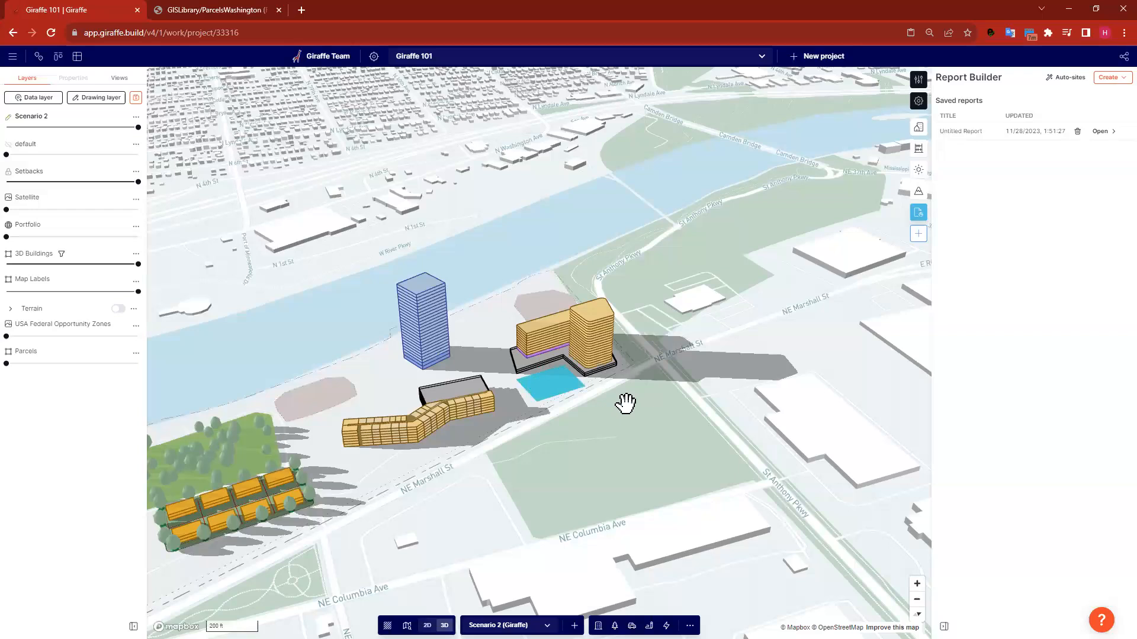
drag(575, 456, 635, 439)
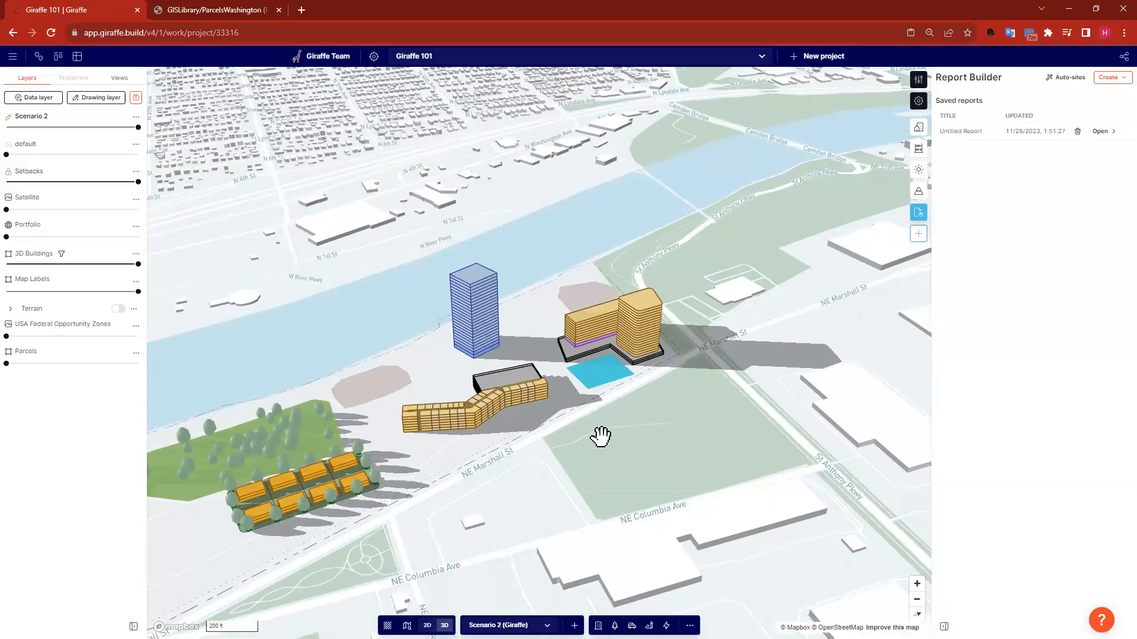
scroll(598, 445, up, 3)
scroll(643, 426, up, 2)
drag(645, 421, 654, 400)
click(690, 625)
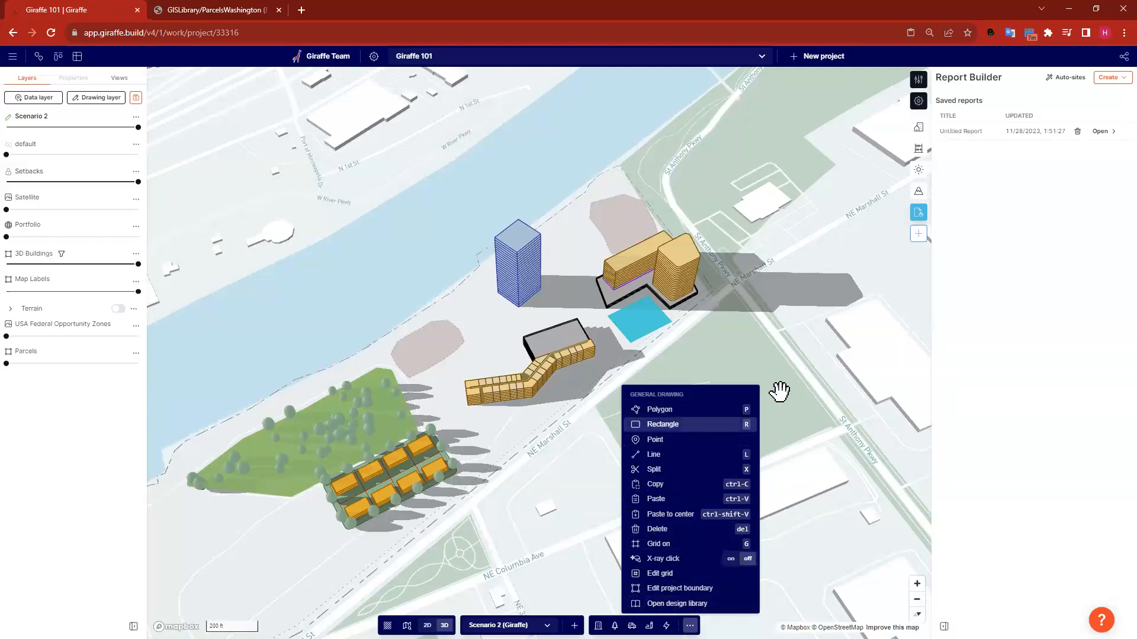
click(776, 331)
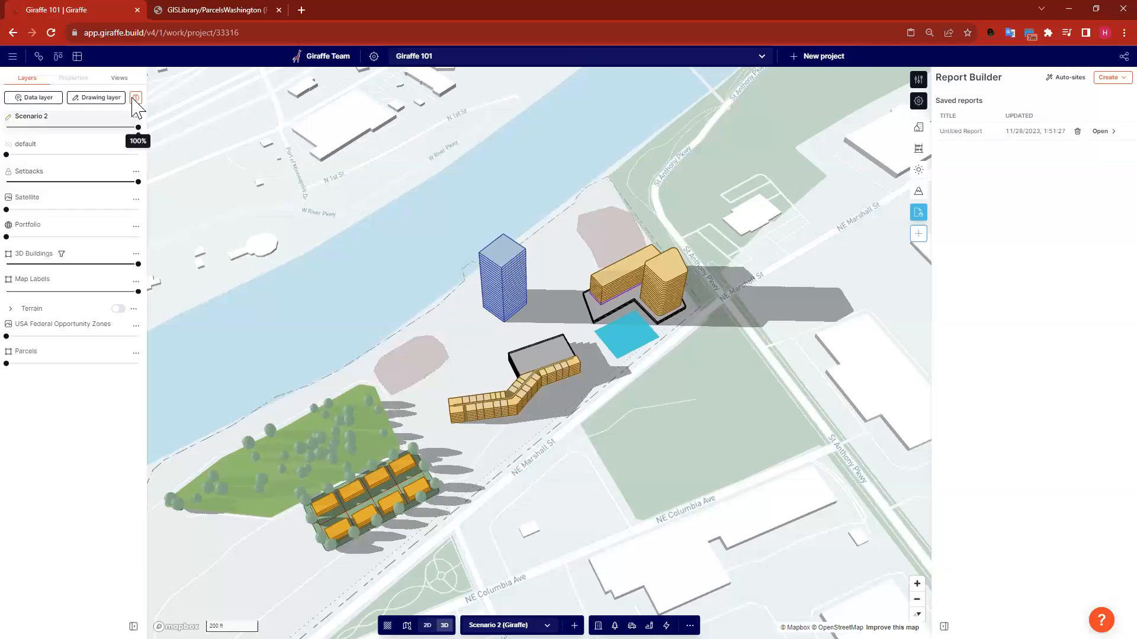
- Fade out the Scenario 2 layer completely and show the default layer at 100% opacity
drag(137, 127, 6, 127)
drag(112, 153, 381, 154)
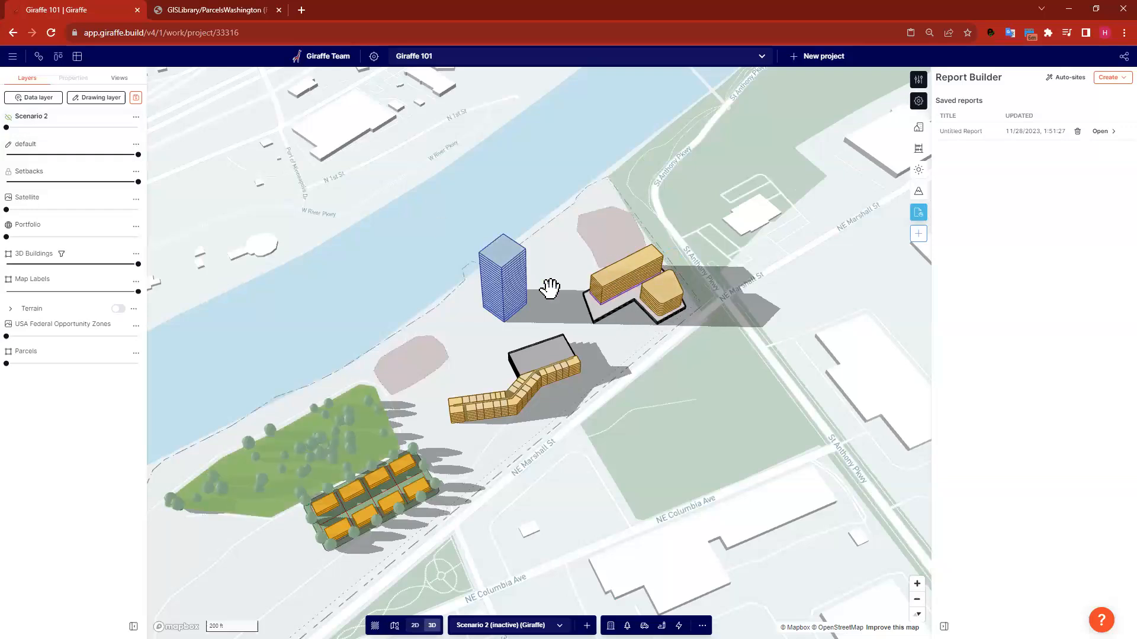
click(119, 78)
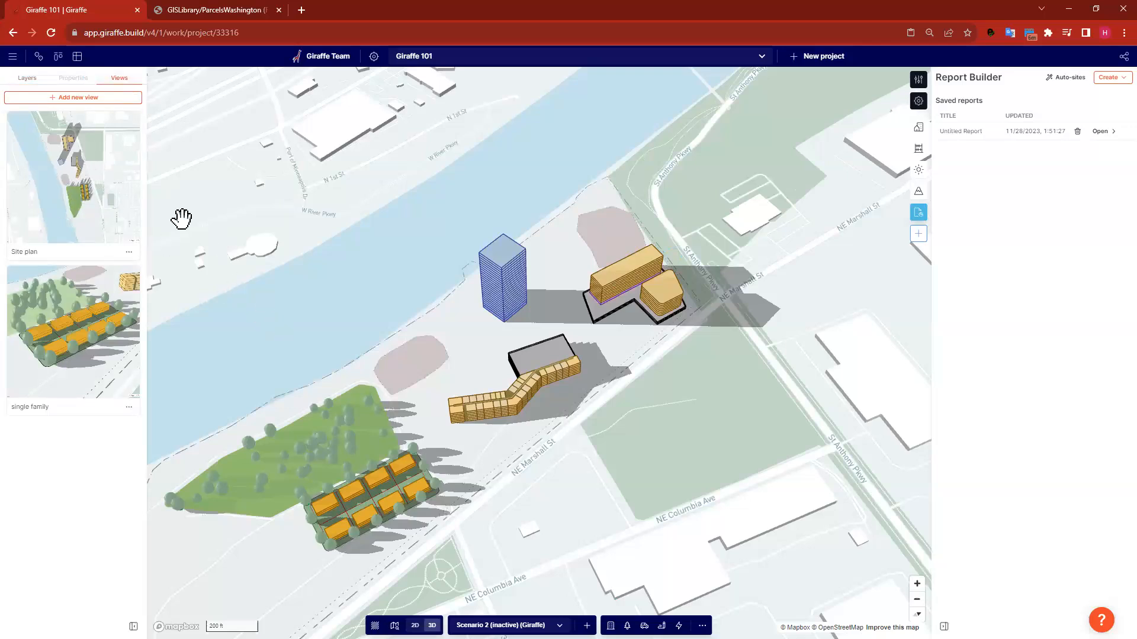
click(27, 79)
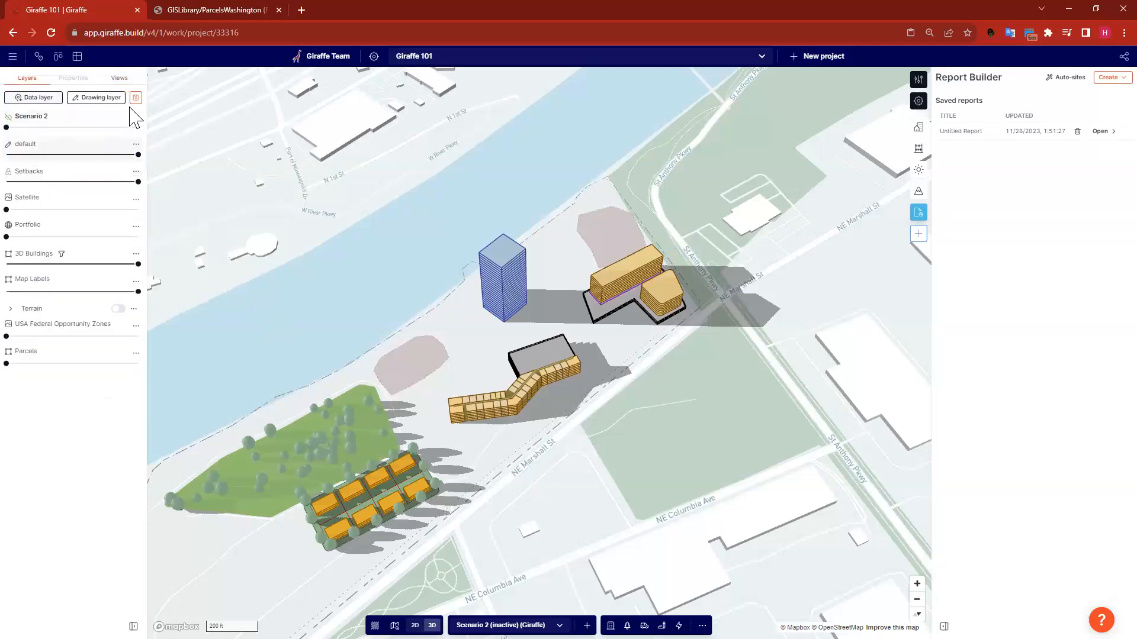
click(119, 77)
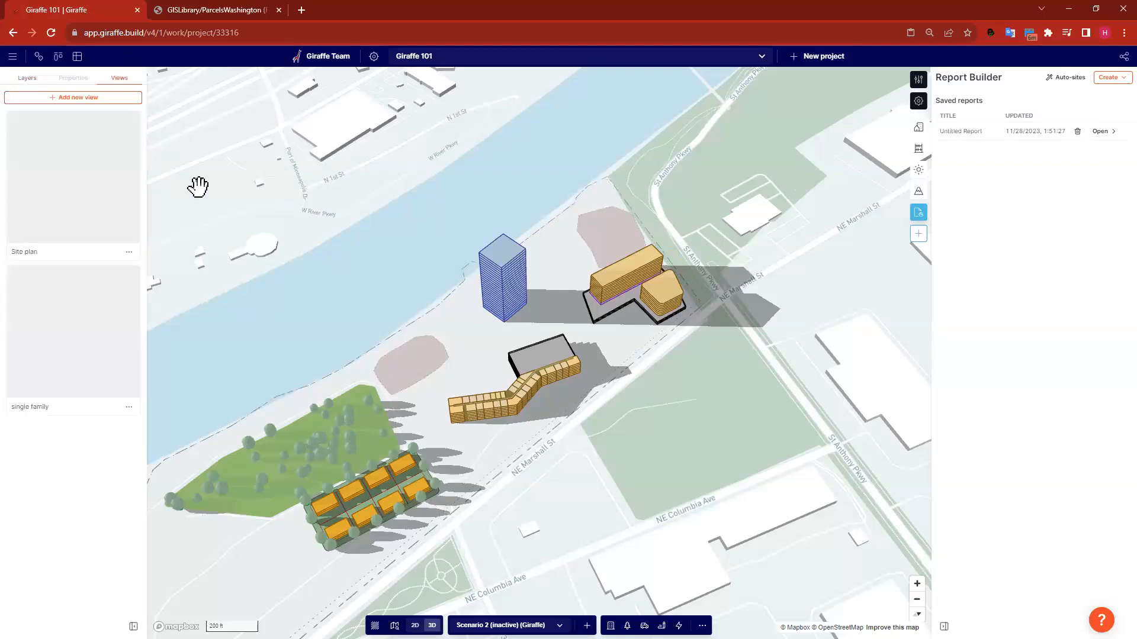
- Save a new view titled scenario 2 from the Site plan camera, with Scenario 2 fully visible and the default layer hidden
click(106, 169)
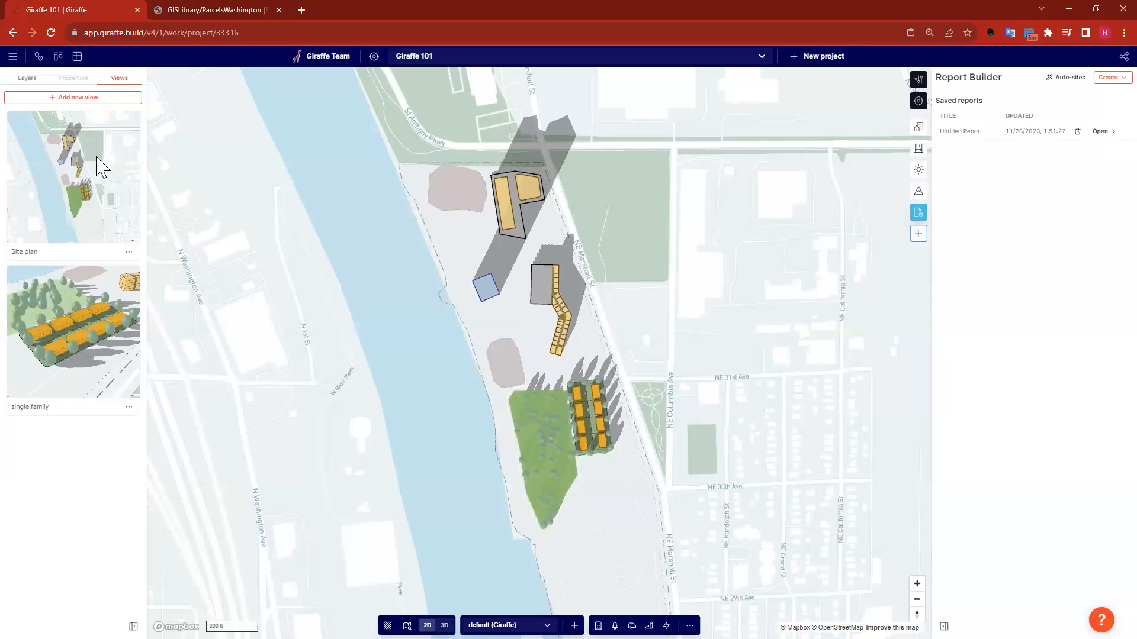
click(26, 78)
drag(13, 128, 262, 130)
drag(137, 154, 6, 155)
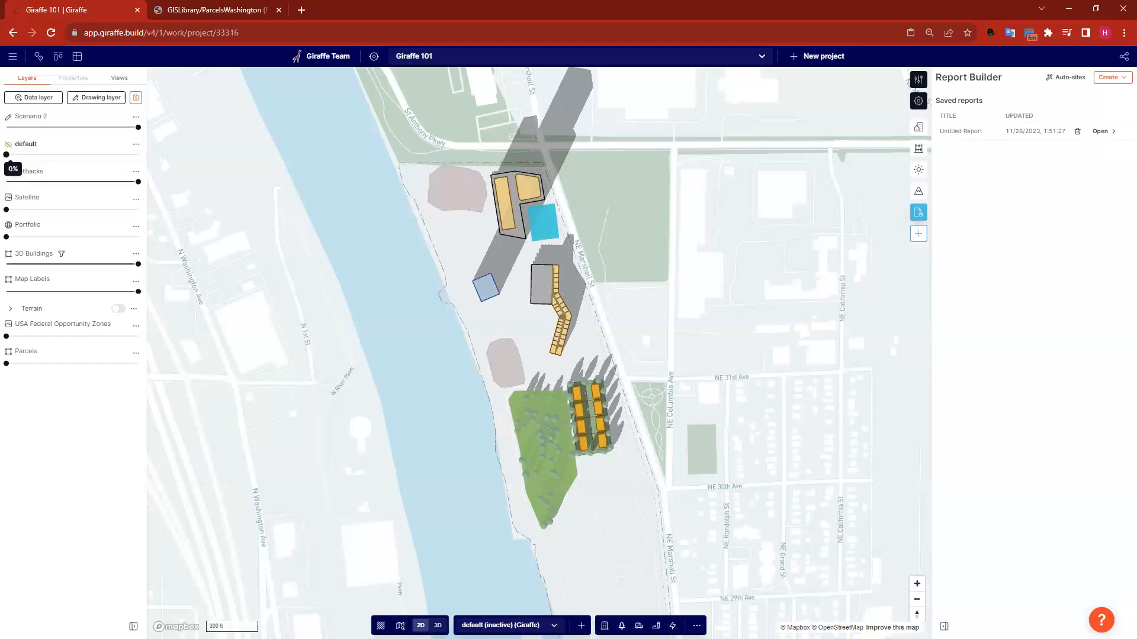
click(121, 78)
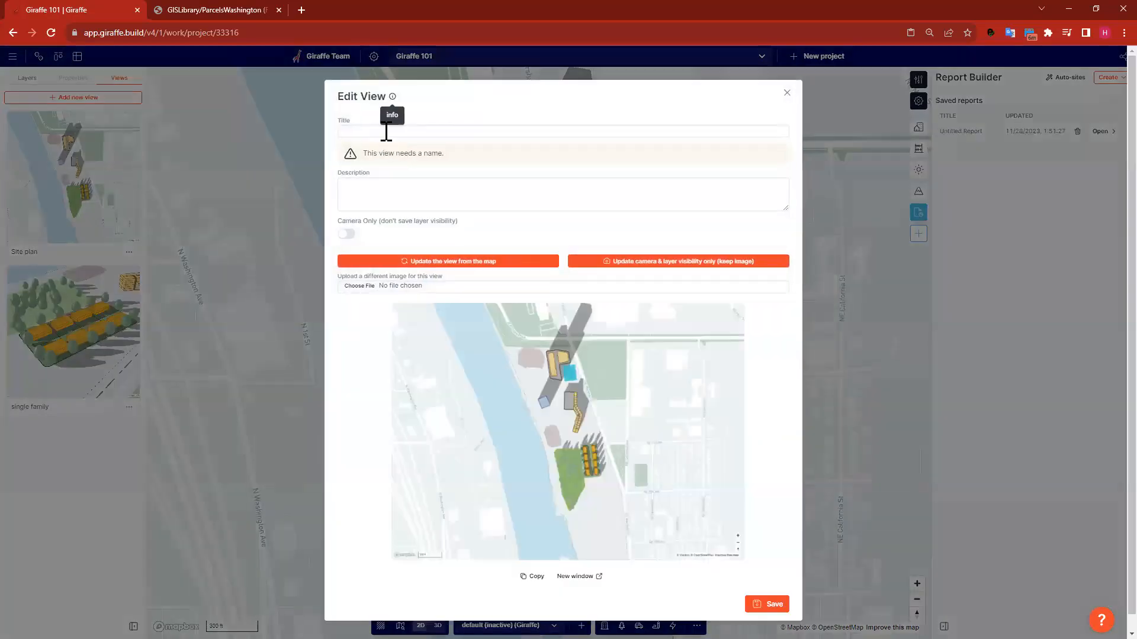
click(386, 131)
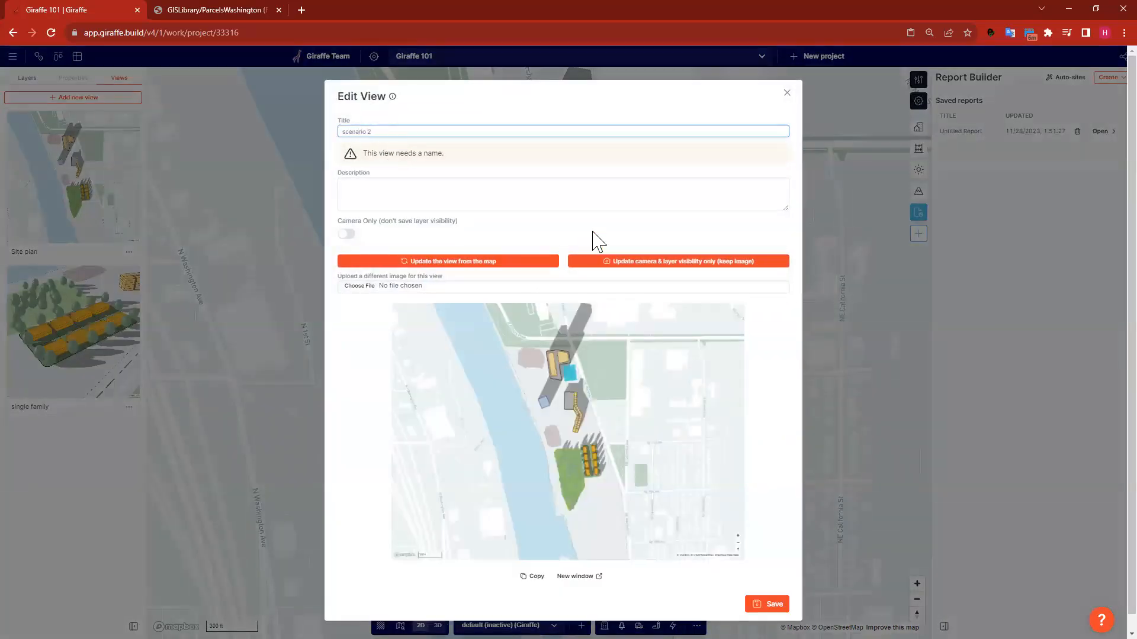
click(651, 216)
click(776, 576)
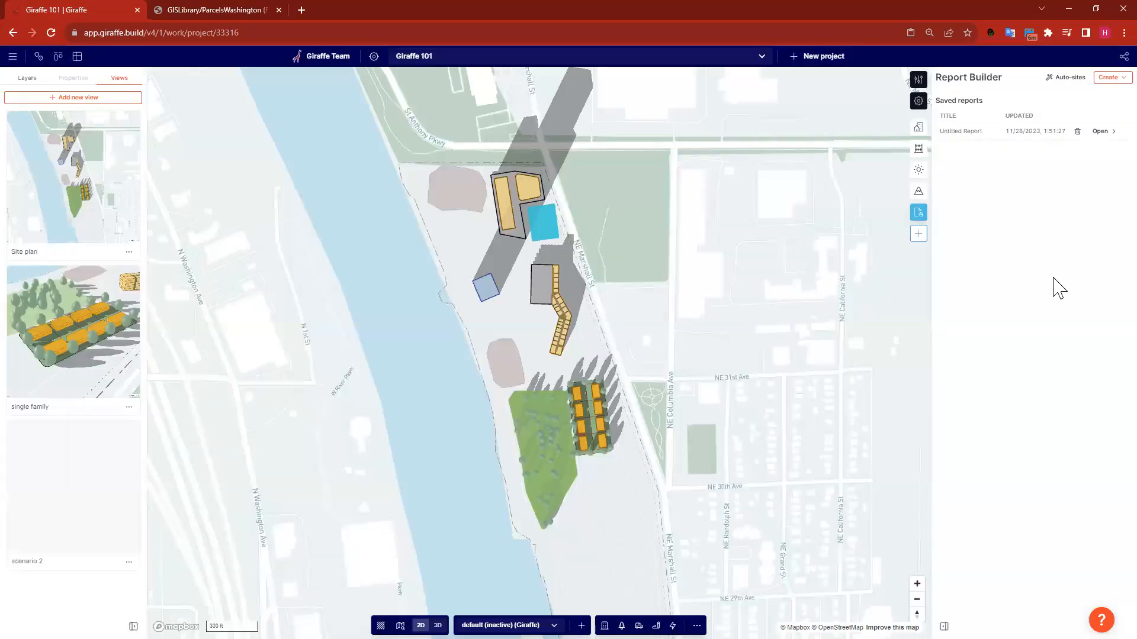
- Compare the saved Site plan and scenario 2 views by restoring each in turn
drag(210, 370, 102, 412)
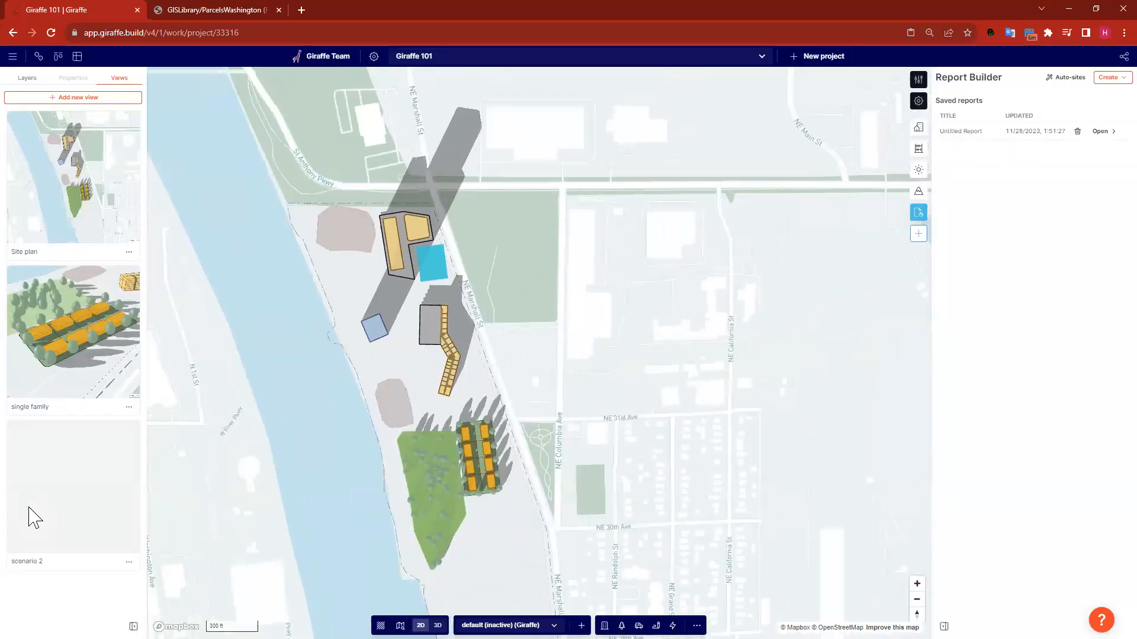
click(83, 192)
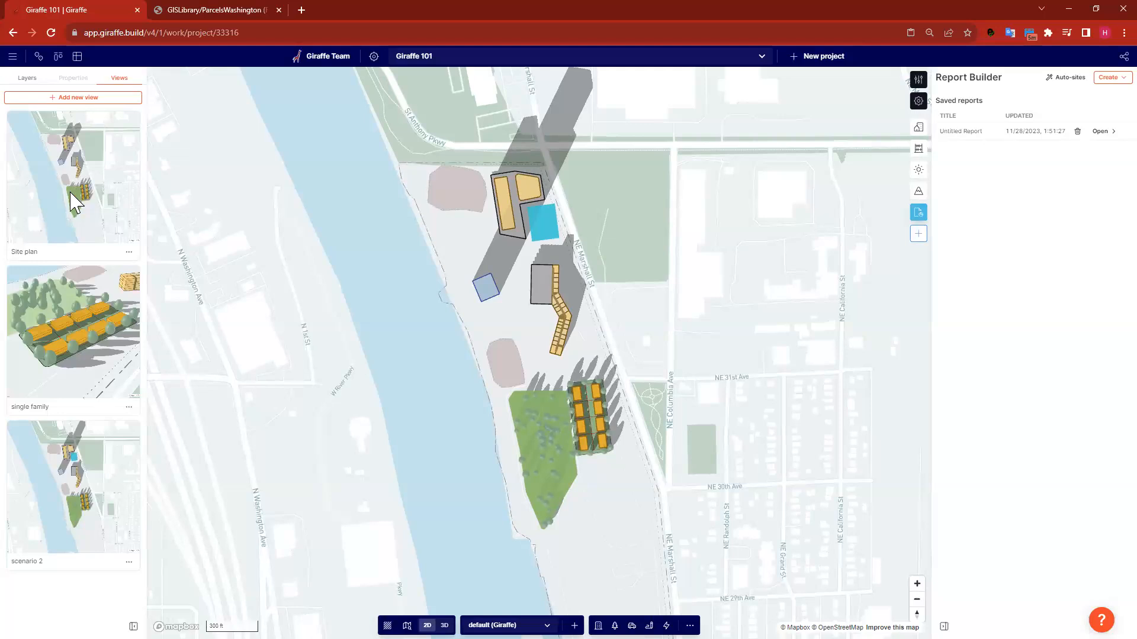
click(98, 475)
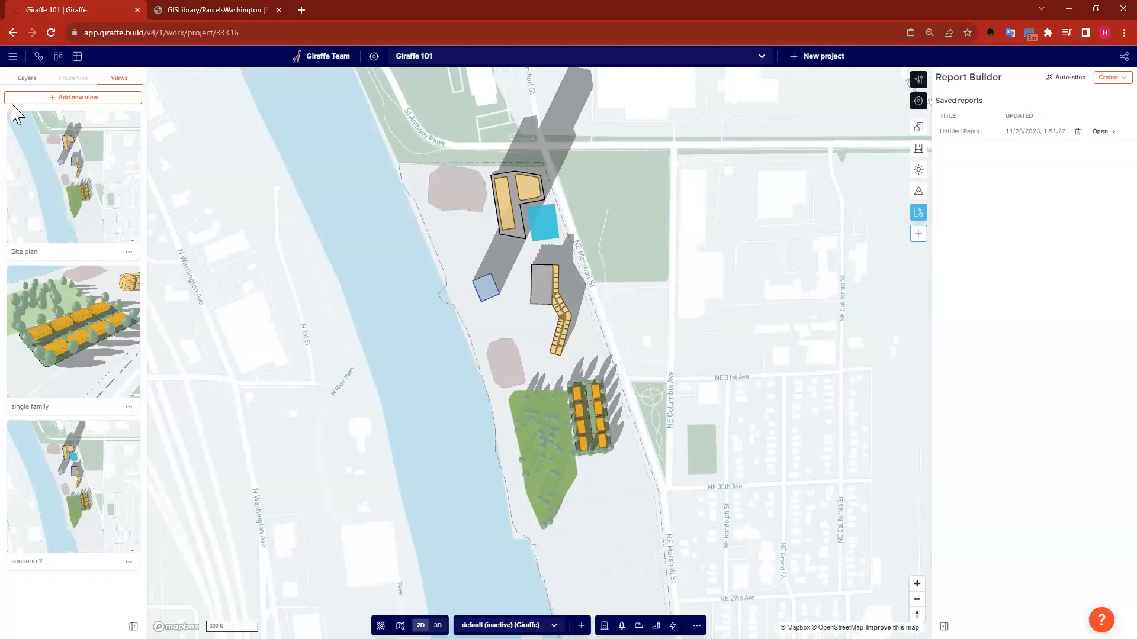
- Resave the Site plan view with the Scenario 2 layer hidden, and check it against the scenario 2 view
click(56, 181)
click(28, 78)
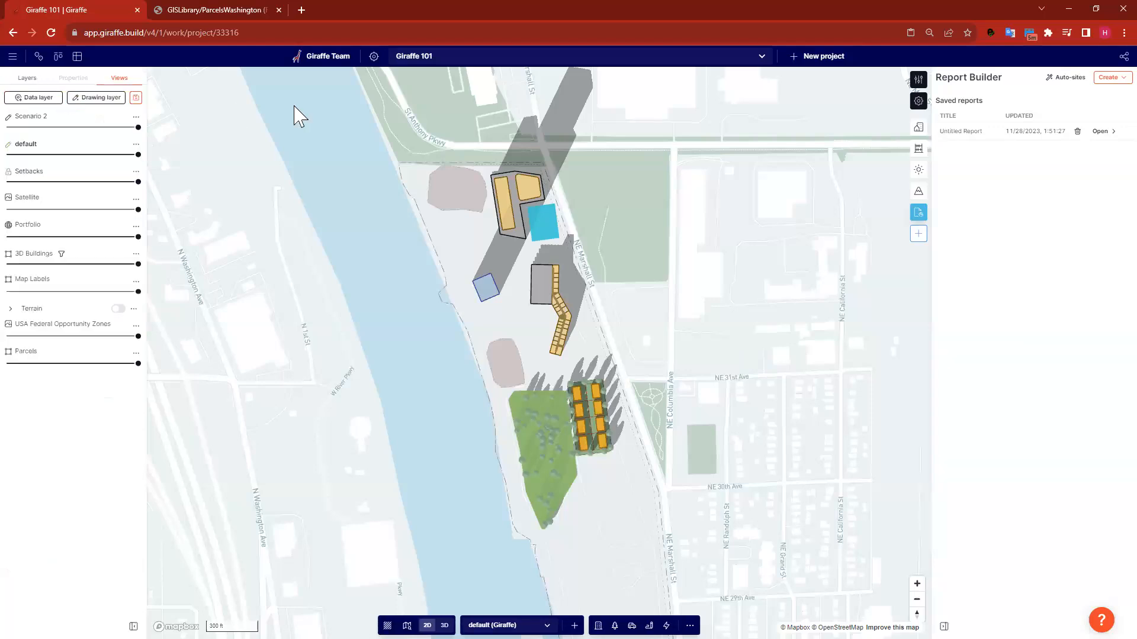
drag(40, 125, 6, 127)
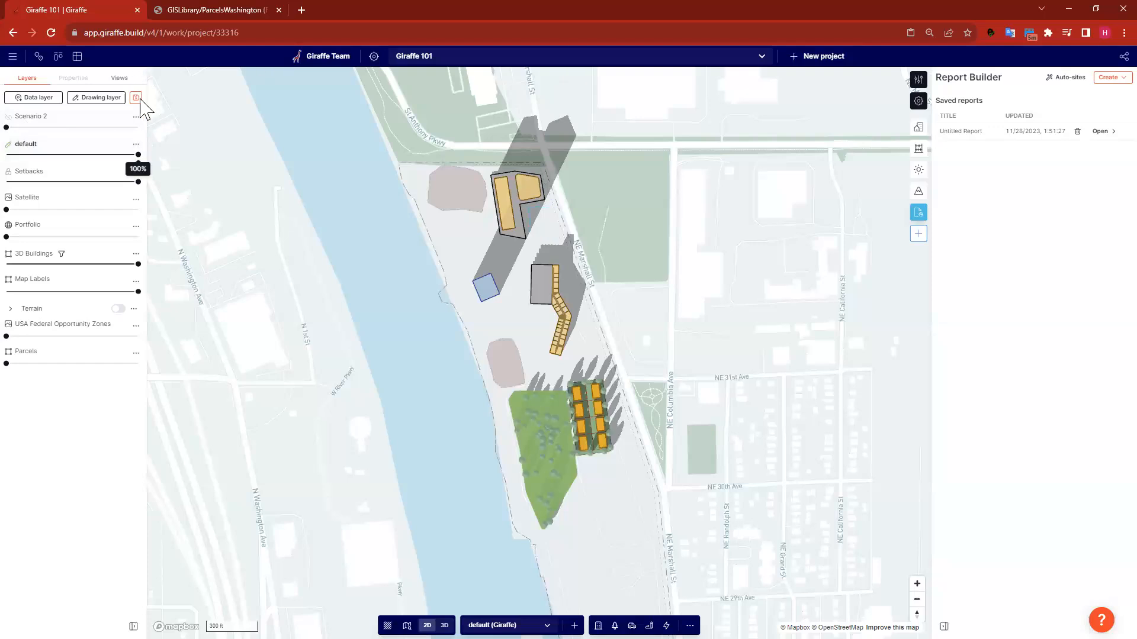
click(119, 78)
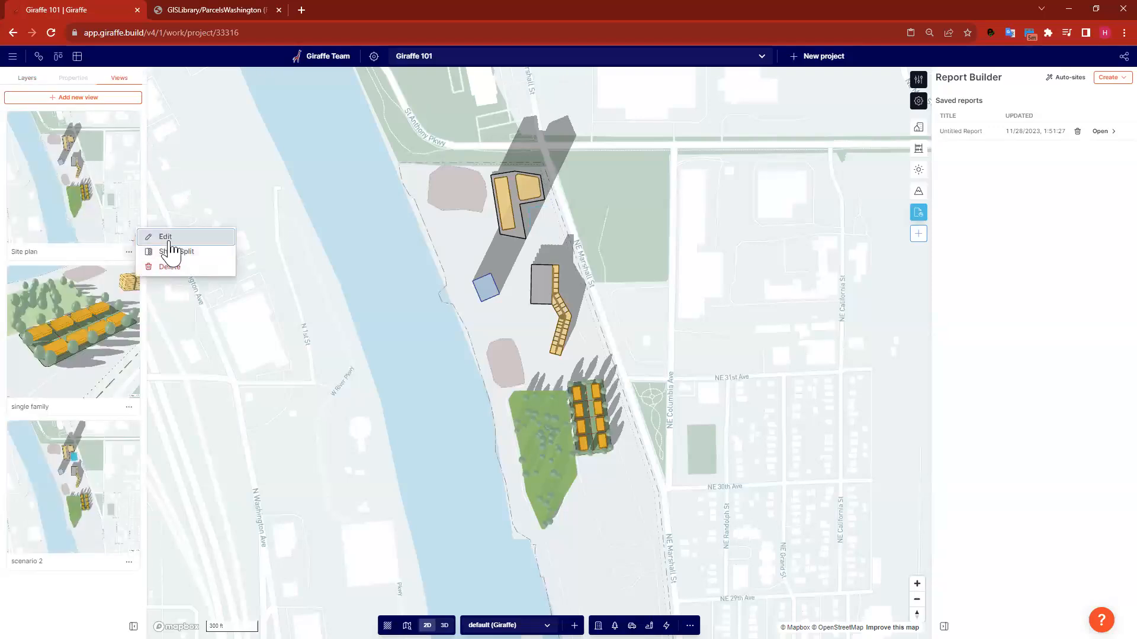
click(165, 237)
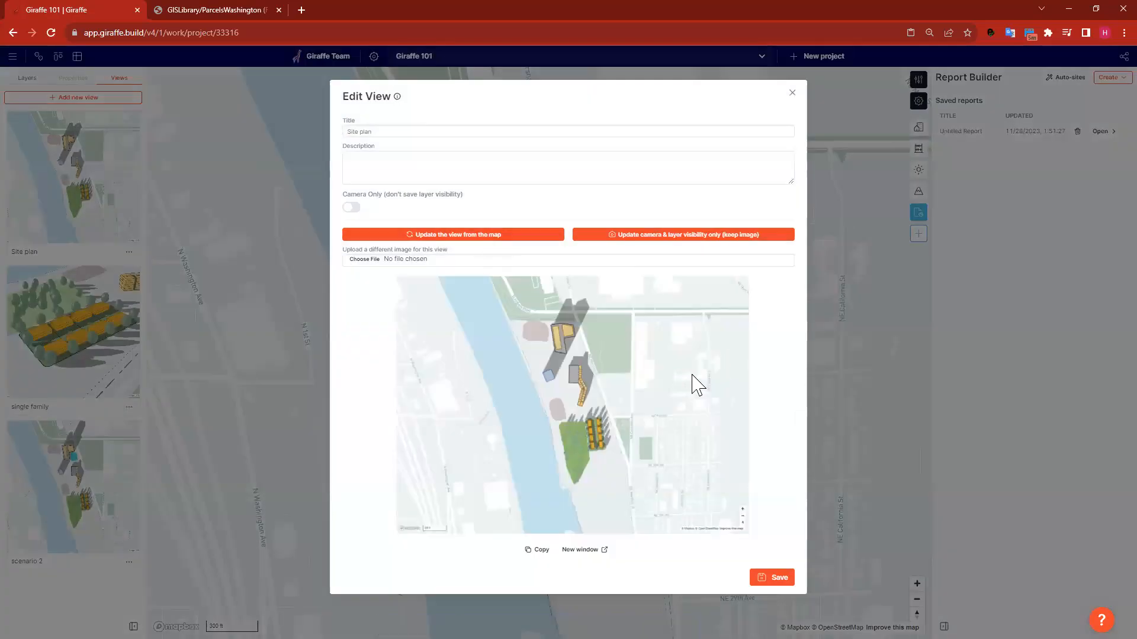
click(776, 577)
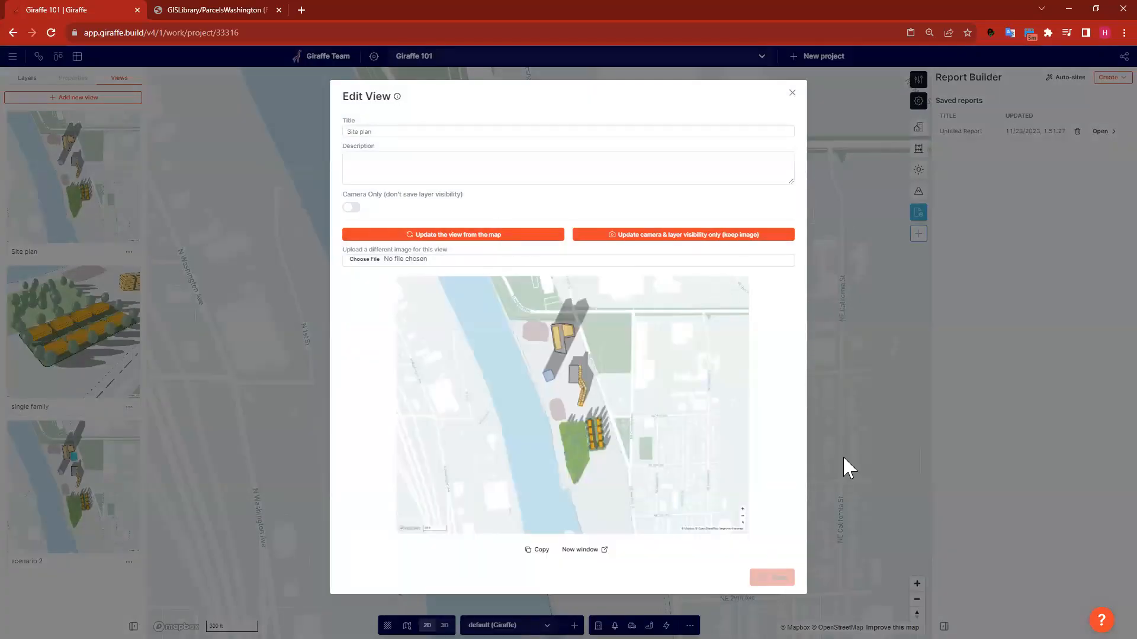
click(792, 94)
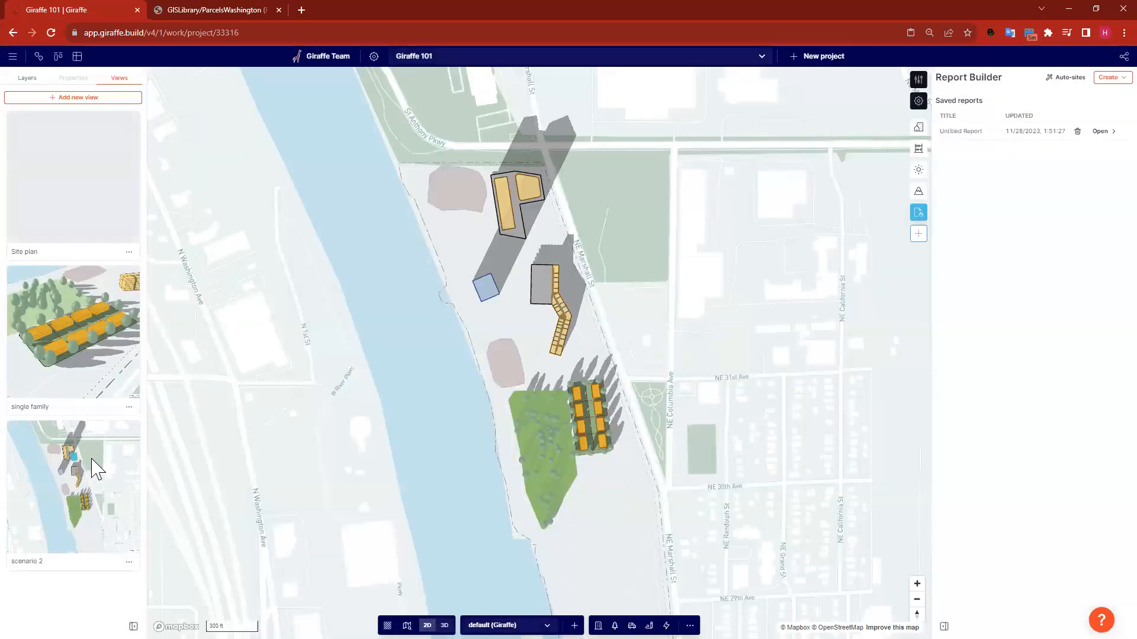
click(74, 471)
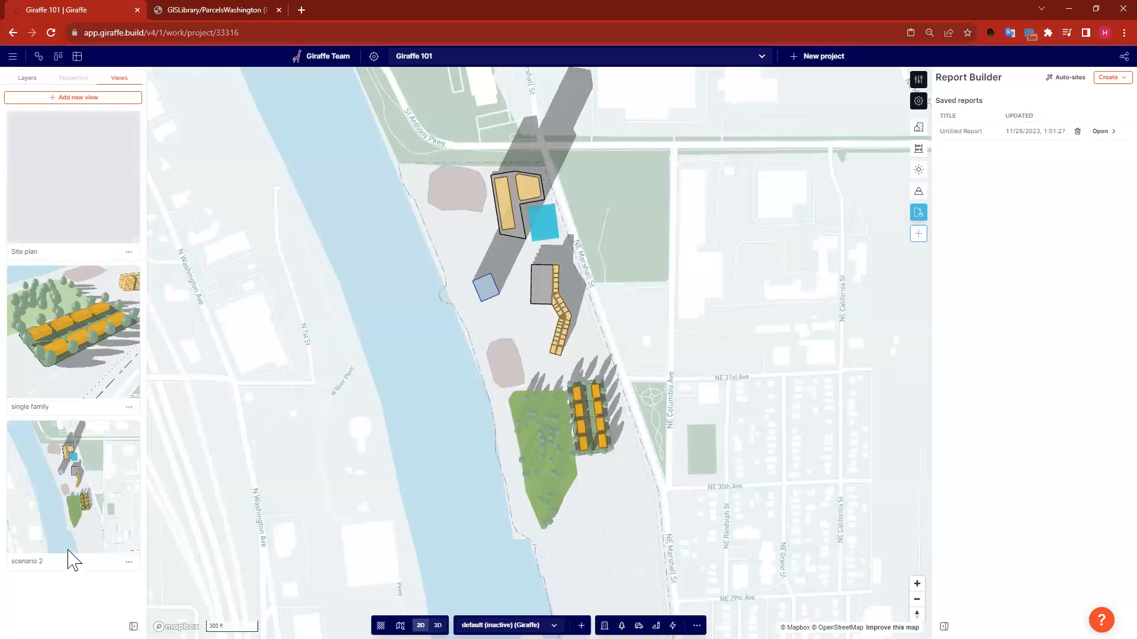
click(93, 184)
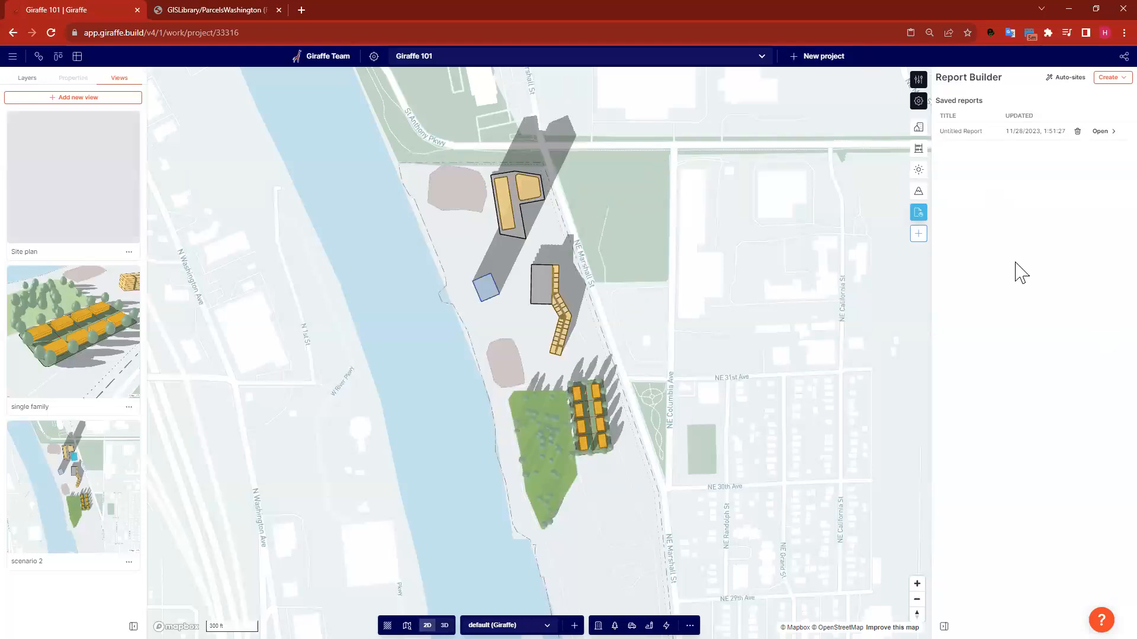
- Configure the analytics to split results by layer and ignore the Setbacks layer
click(919, 149)
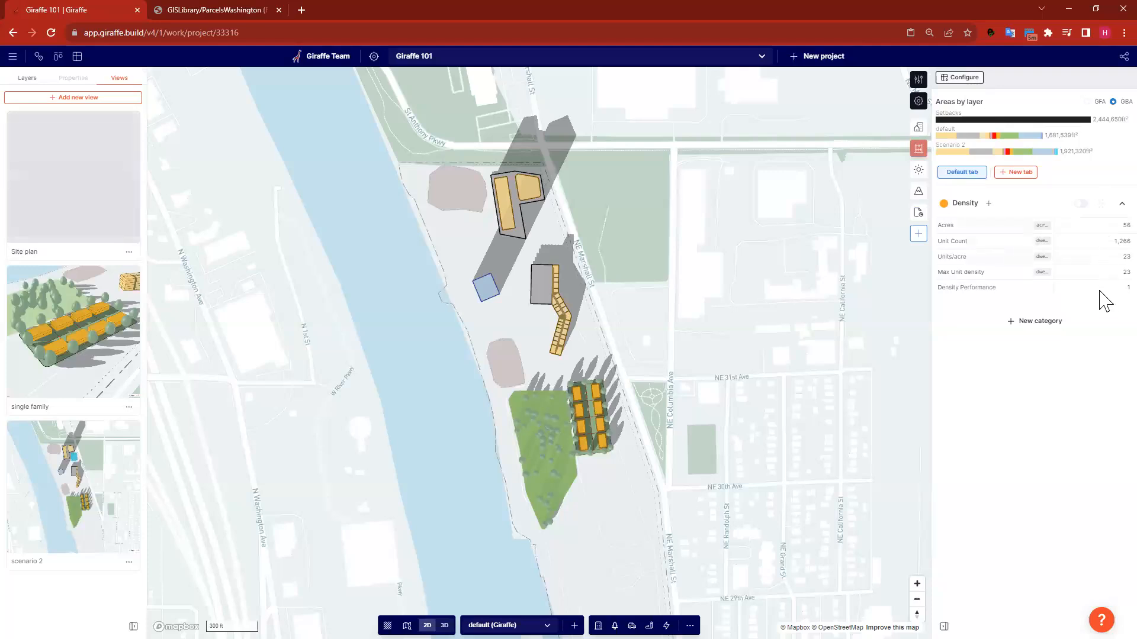
click(971, 79)
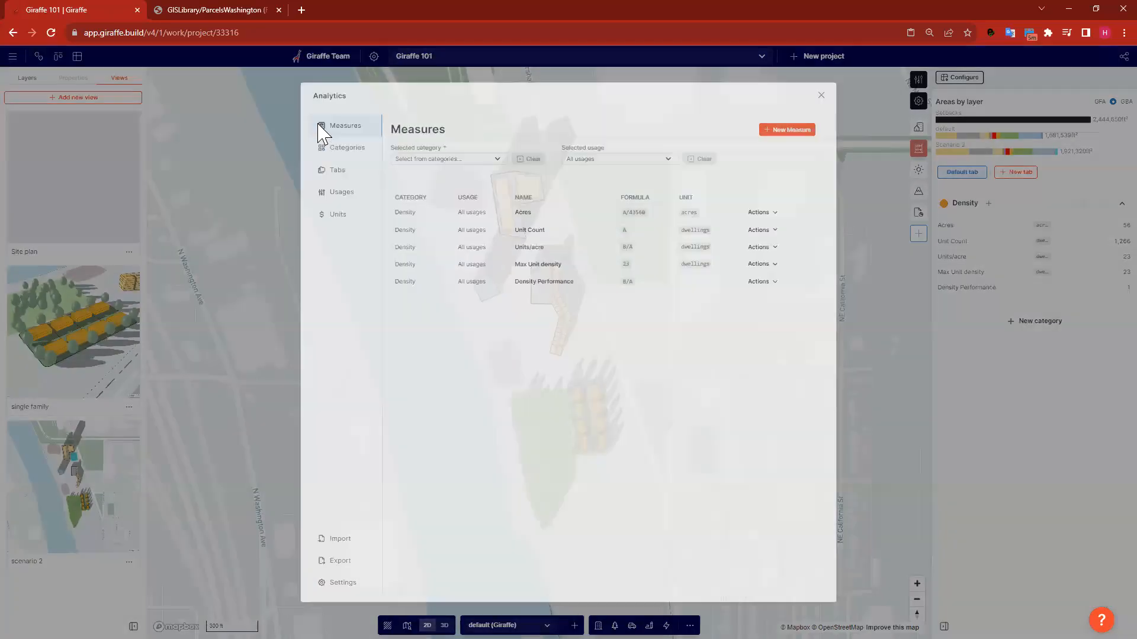
click(341, 588)
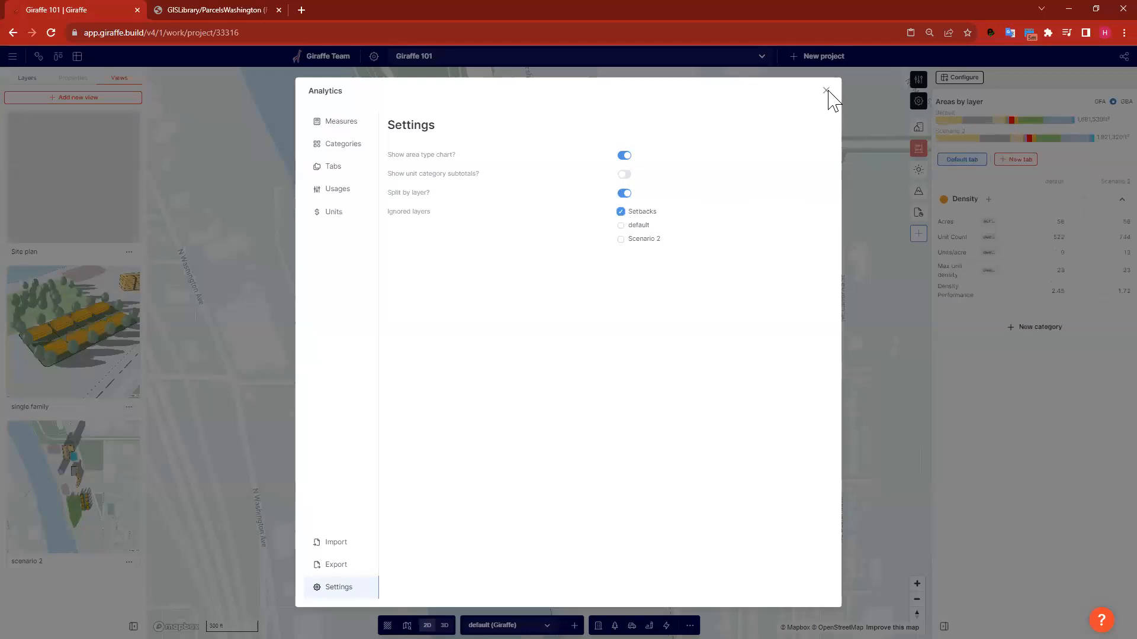
click(931, 209)
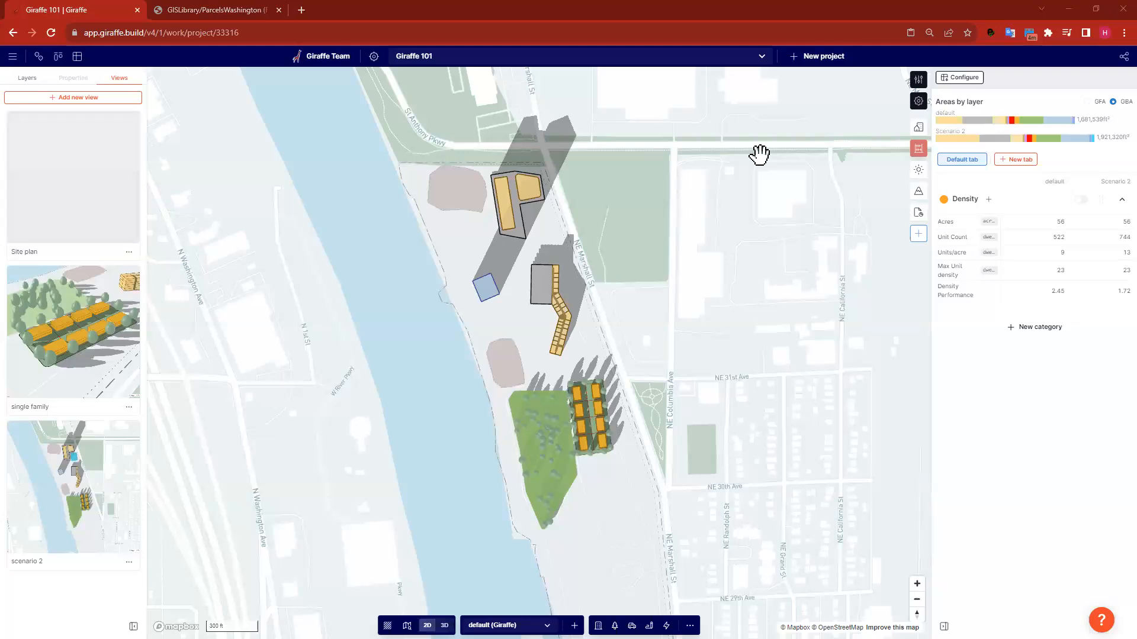
drag(702, 246, 696, 242)
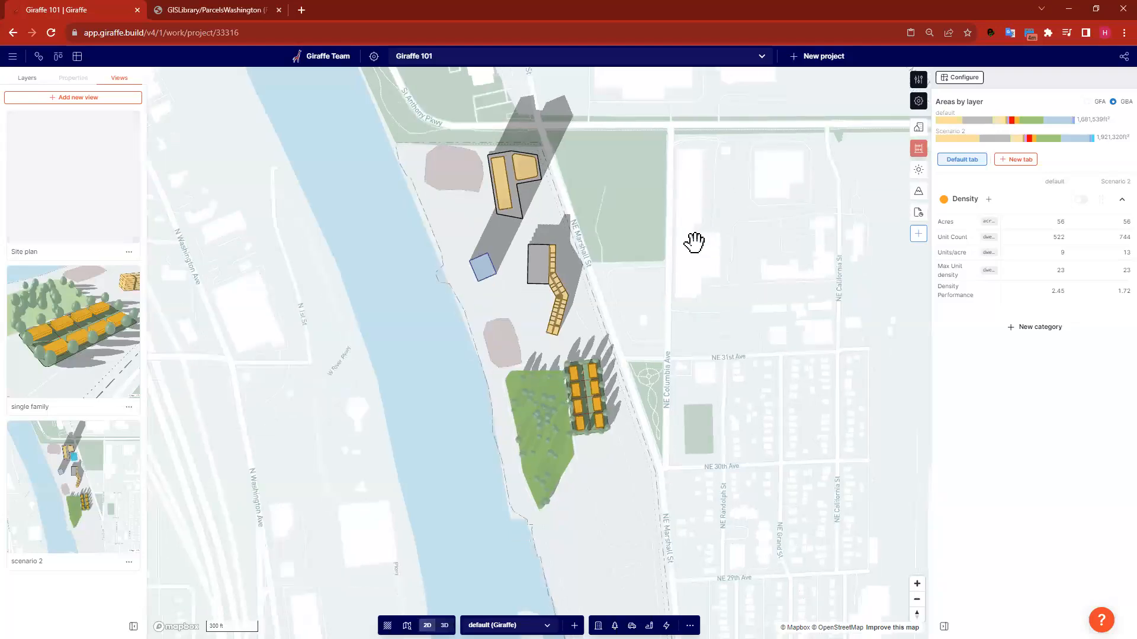
drag(356, 323, 370, 254)
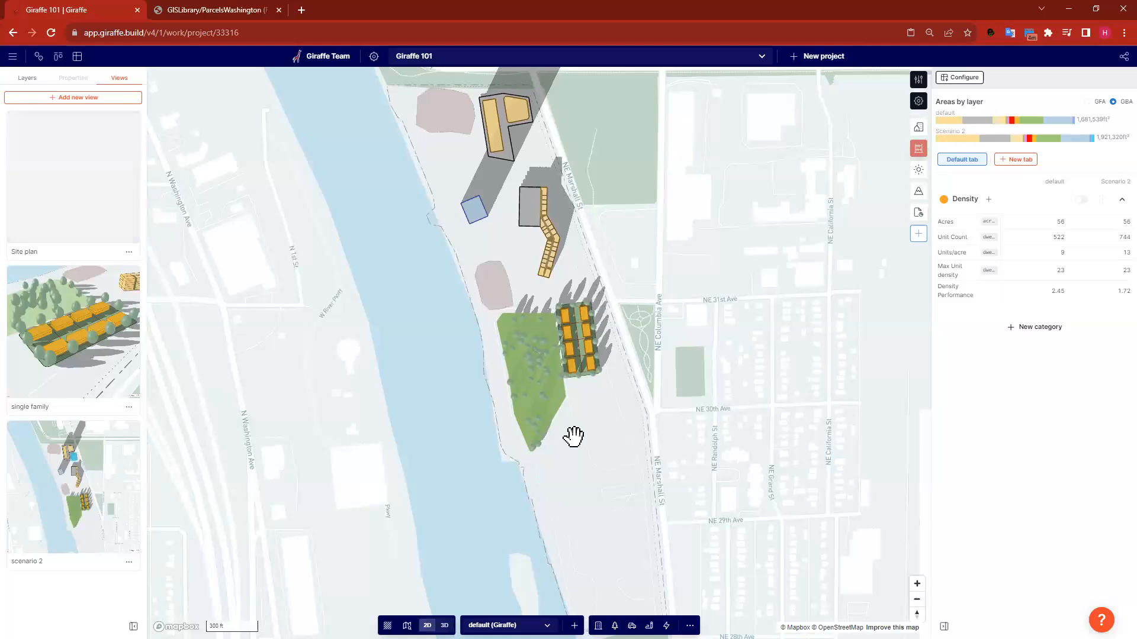
scroll(579, 443, up, 5)
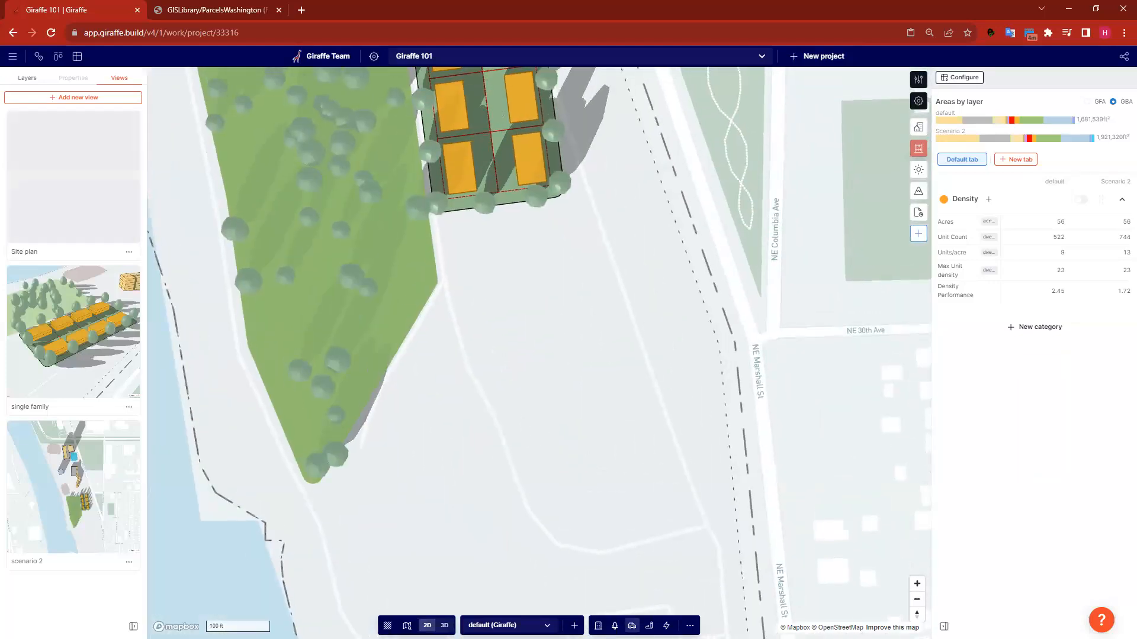
click(632, 626)
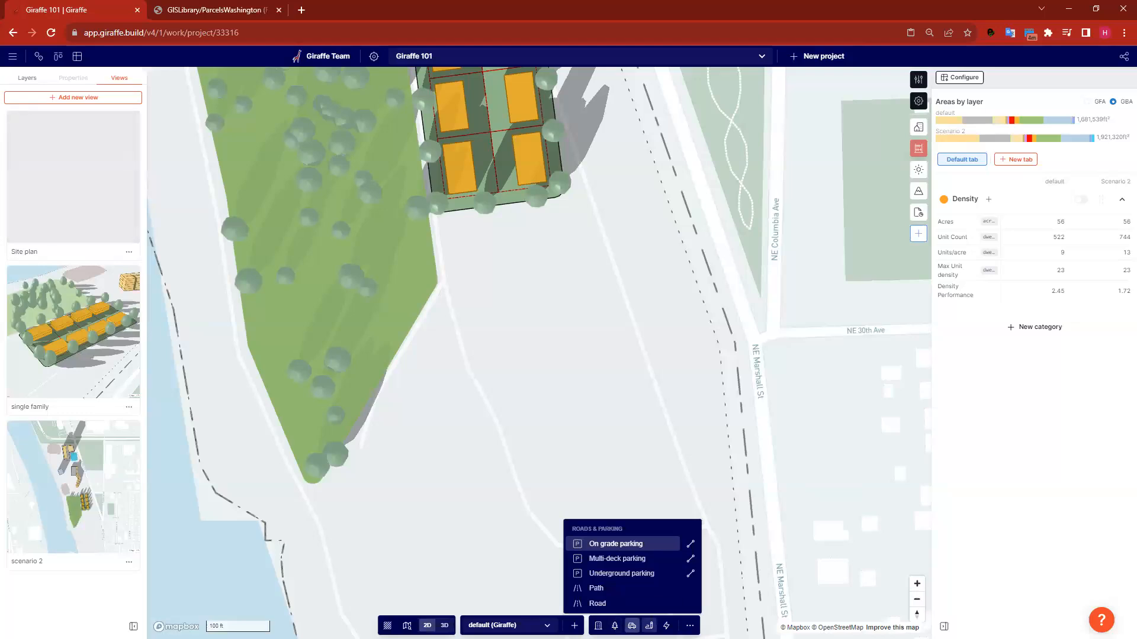
click(596, 437)
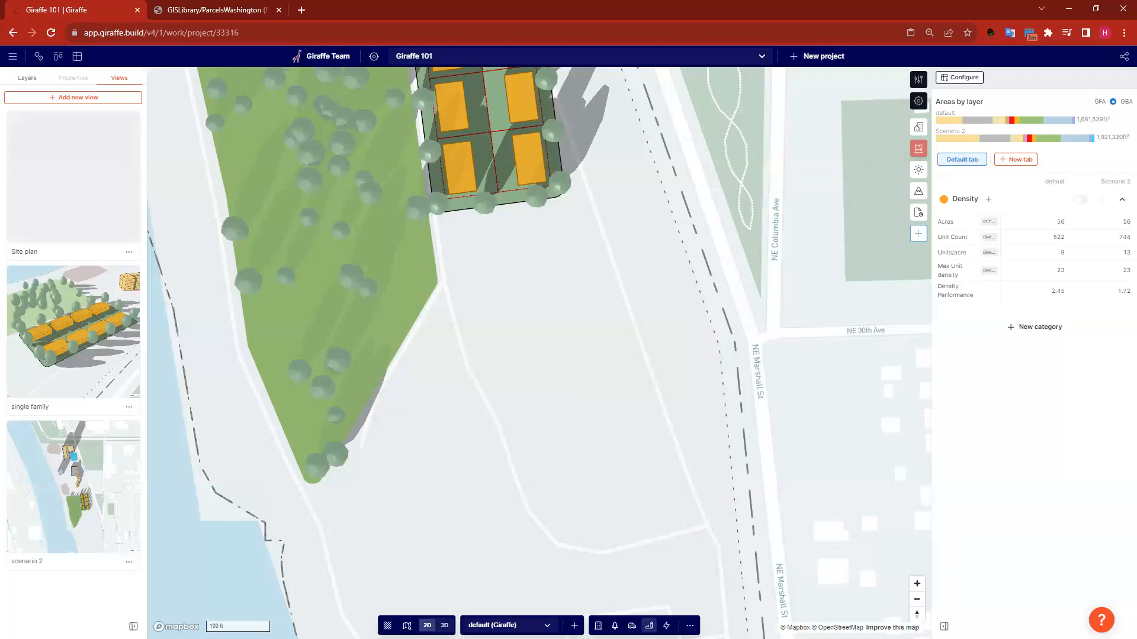
click(649, 625)
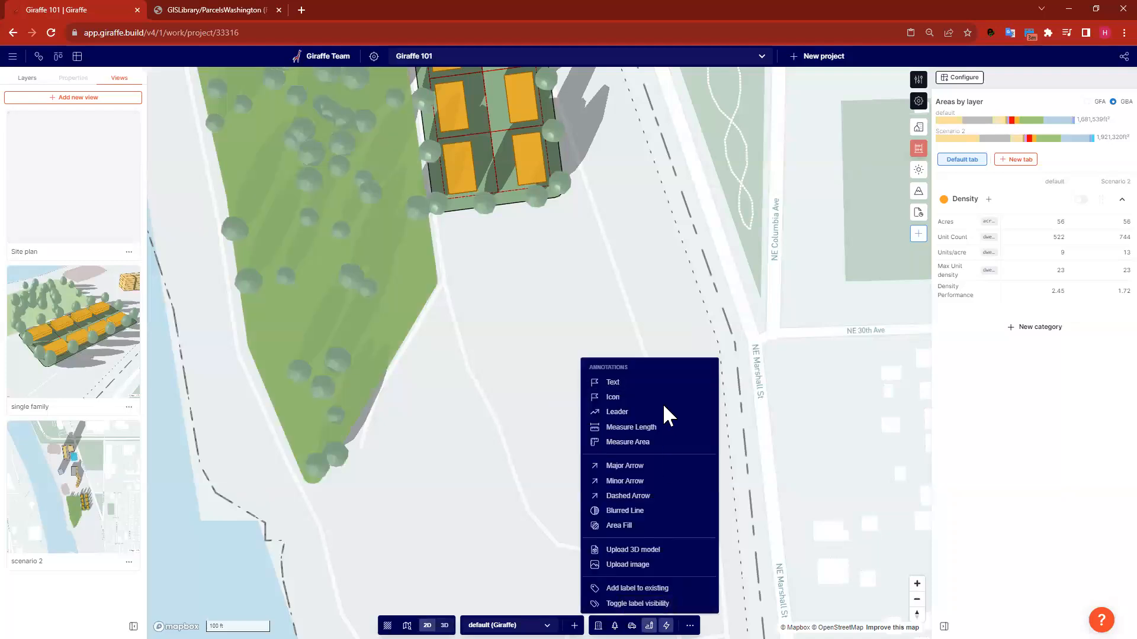
- Place an Apartments flow along a bent line of about 187 ft and 237 ft on the open ground east of the park
click(666, 625)
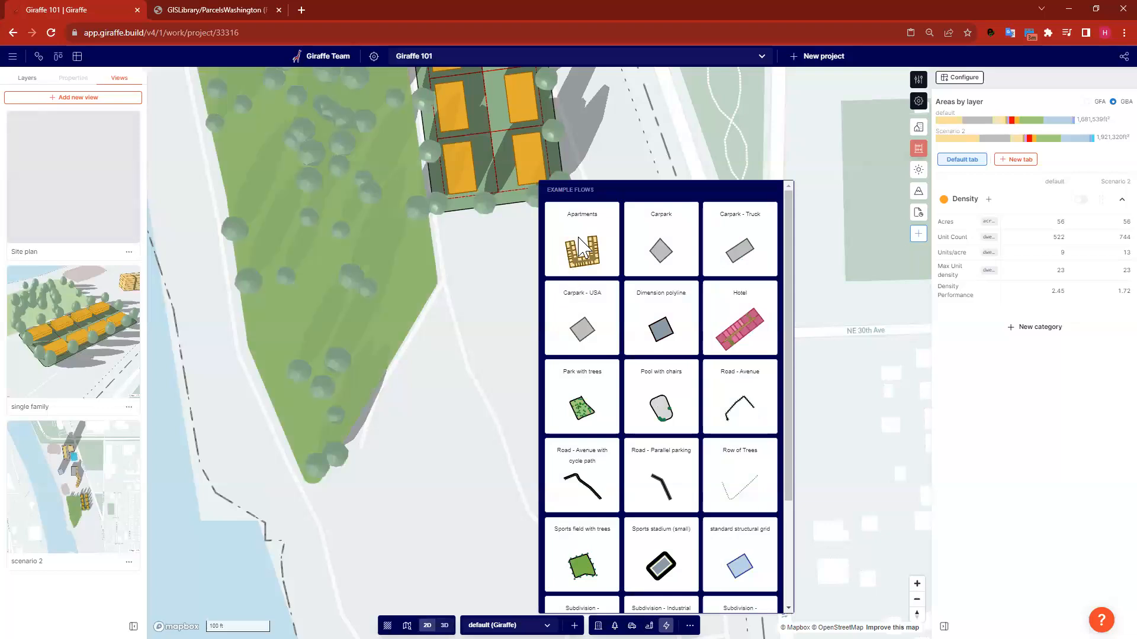
click(682, 386)
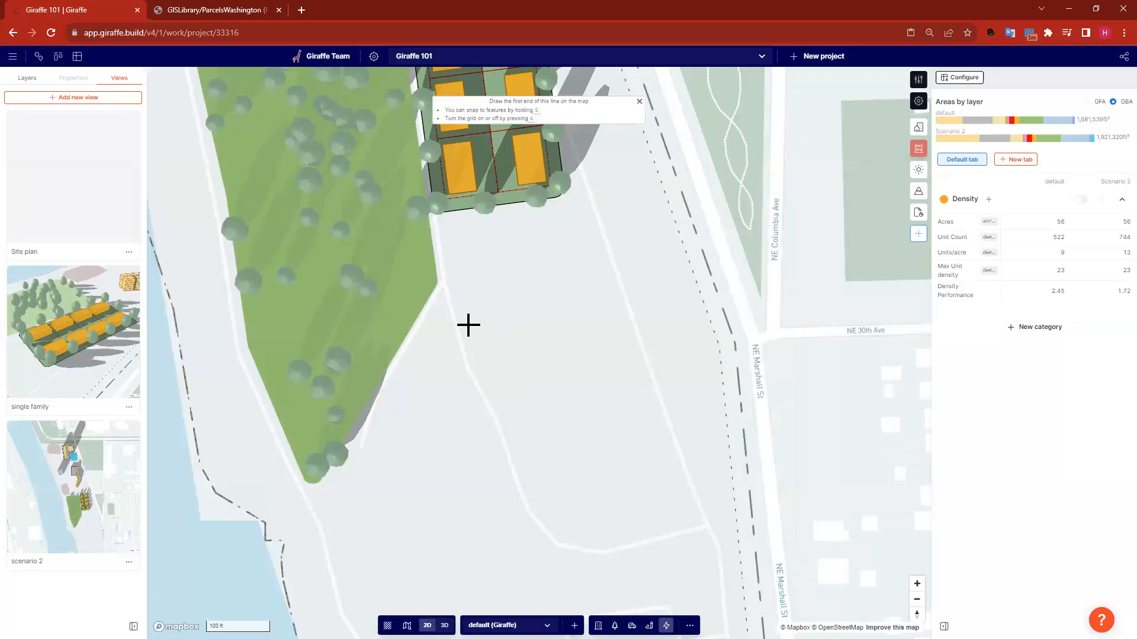
click(518, 265)
click(540, 381)
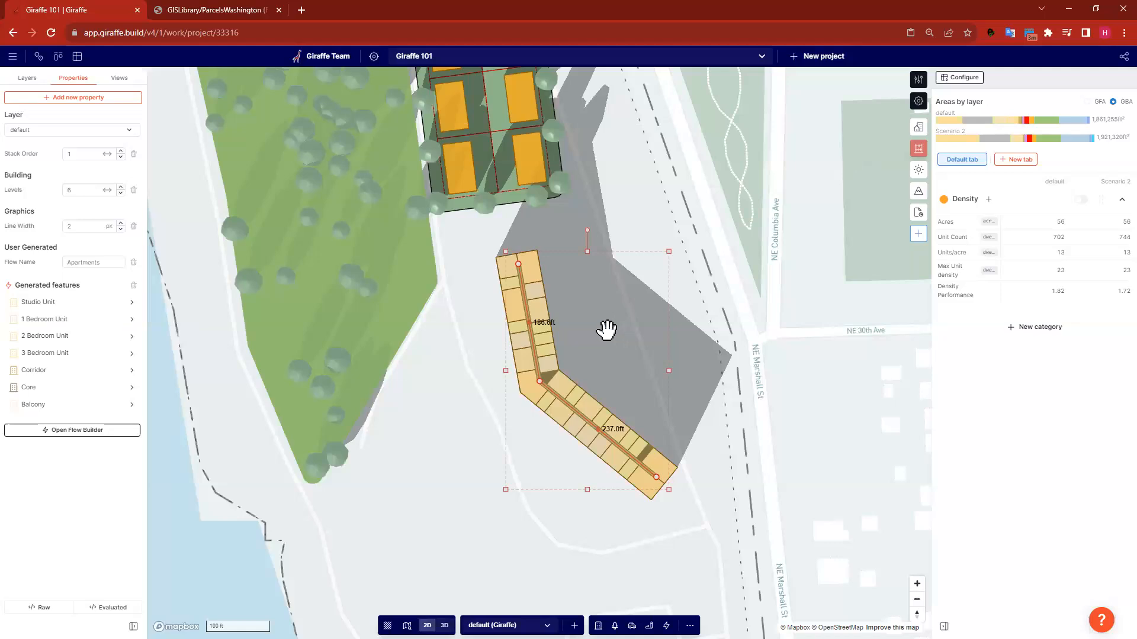
click(498, 545)
- Draw a Residential building rectangle, about 122.5 ft by 275.5 ft, southwest of the new apartments
drag(421, 510, 468, 486)
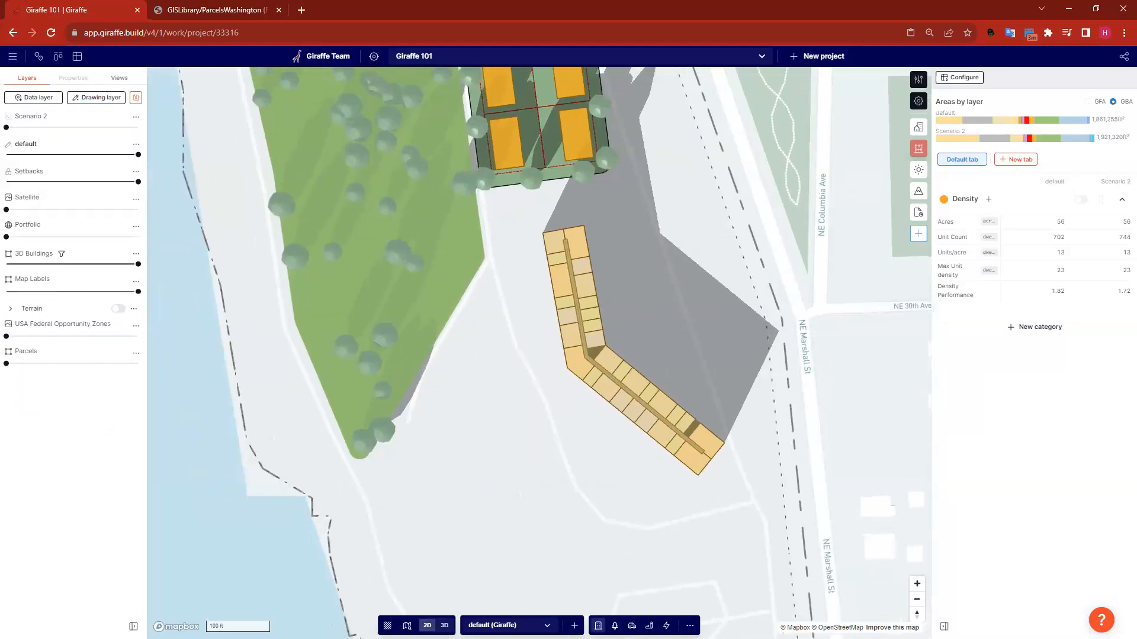
click(598, 626)
click(581, 393)
click(436, 428)
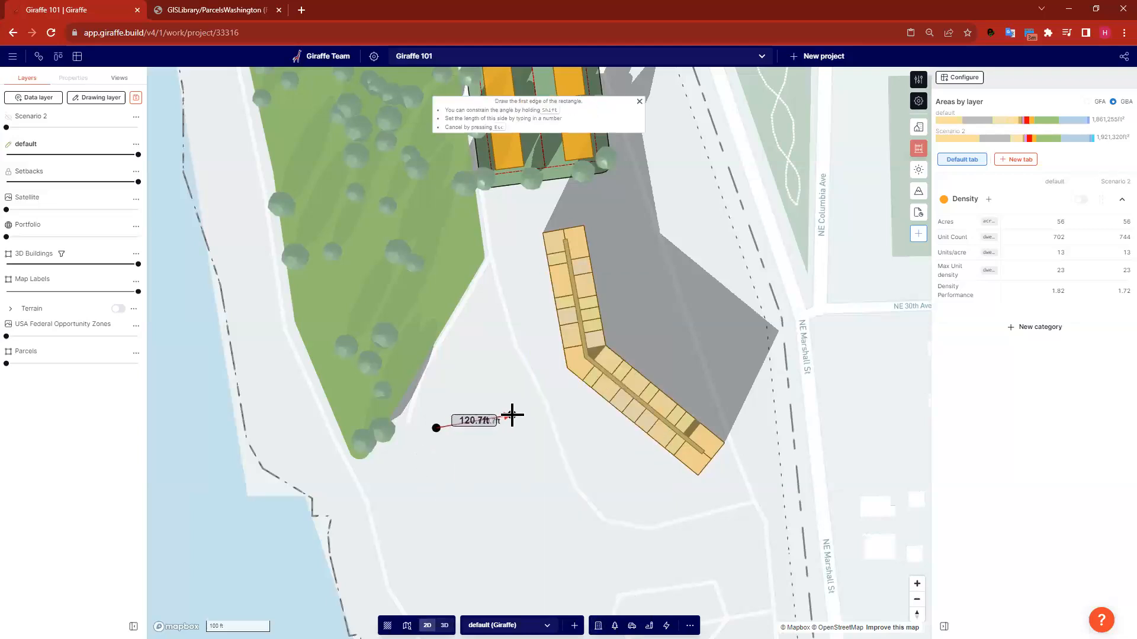
click(512, 415)
click(564, 461)
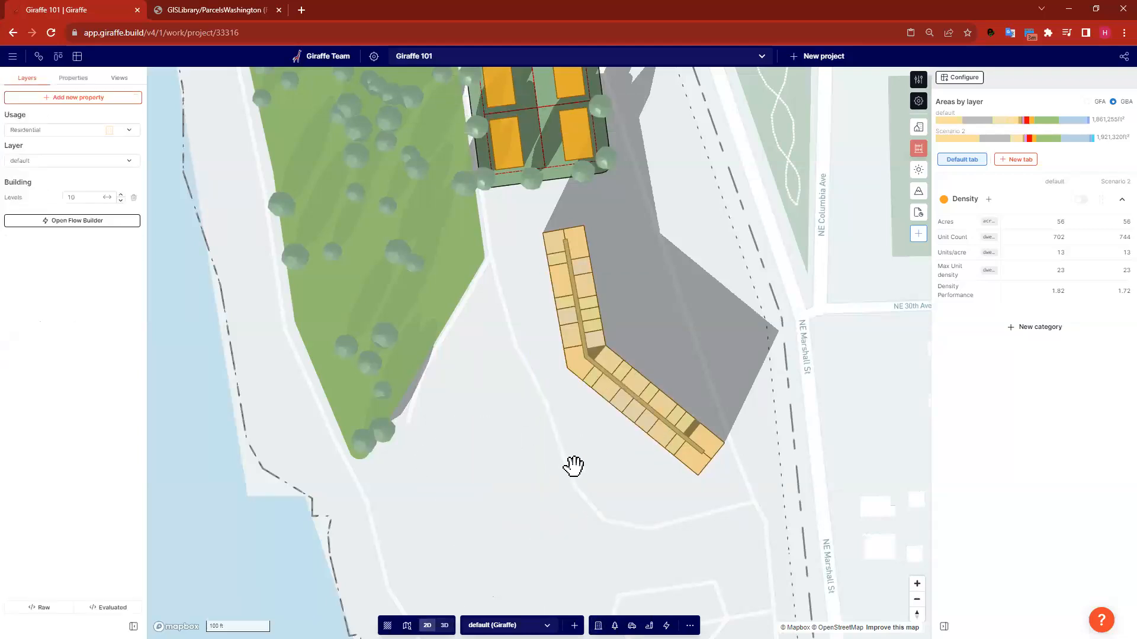
- Split the new rectangle lengthwise with a line from its north edge to its south edge, and select the eastern part
scroll(474, 390, up, 2)
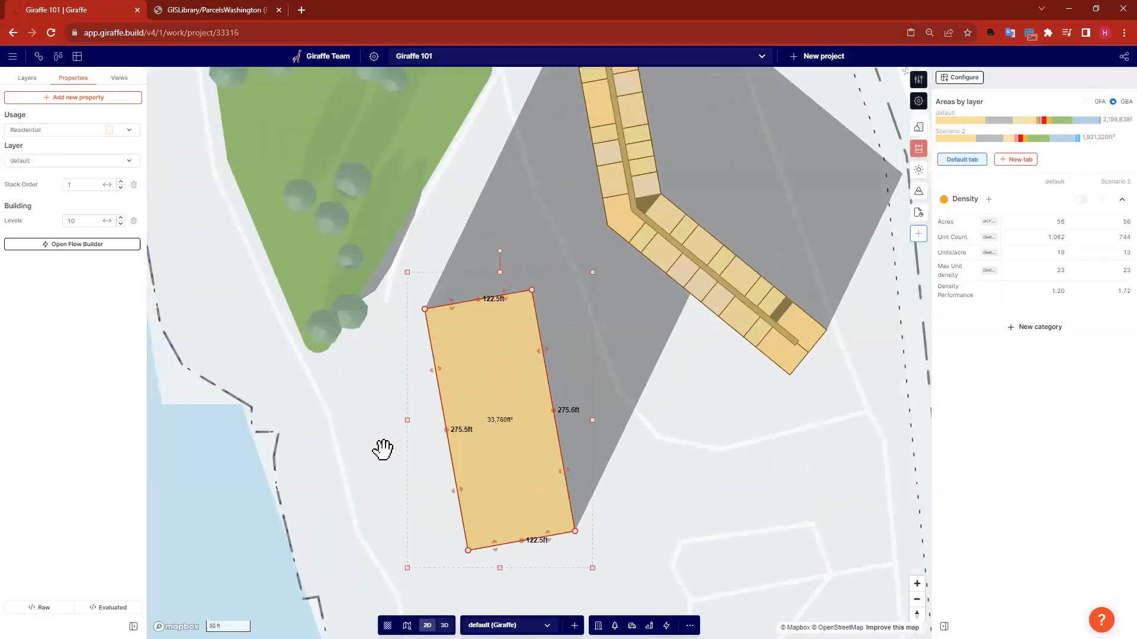
key(s)
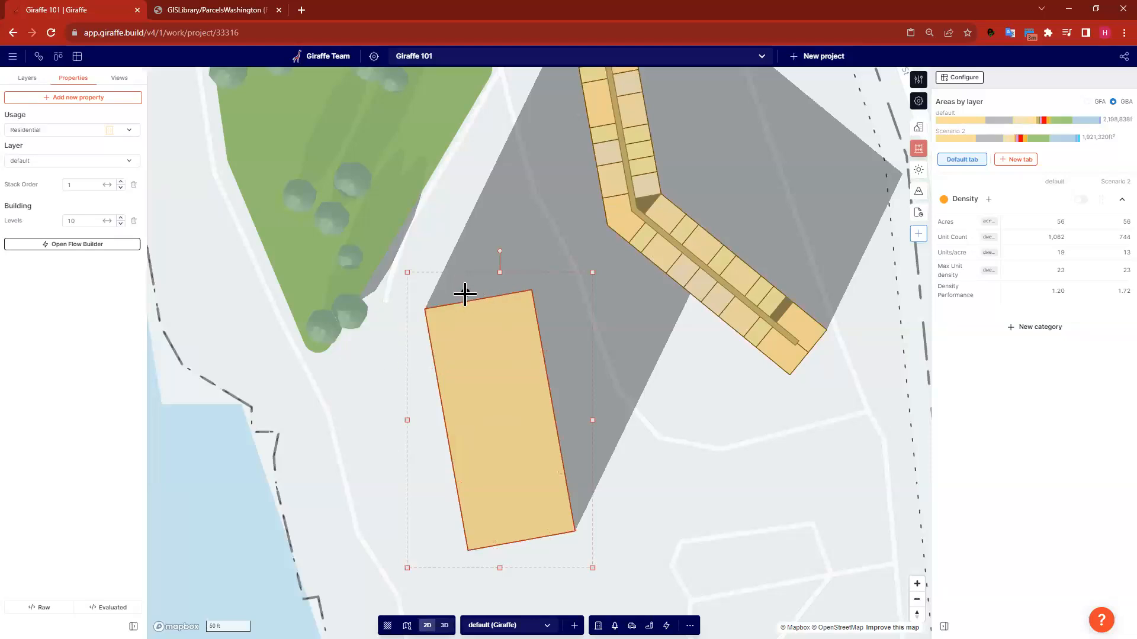
click(465, 295)
double_click(517, 558)
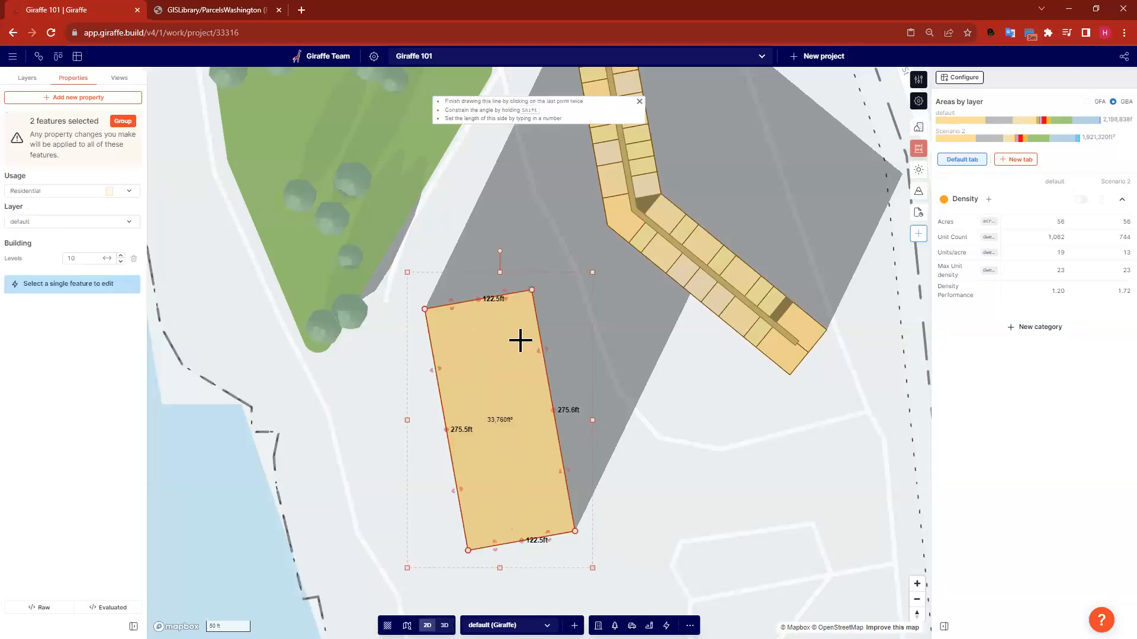
click(511, 347)
- Split the eastern part with an L-shaped cut that runs just beside the lengthwise split and turns out through the east edge
key(s)
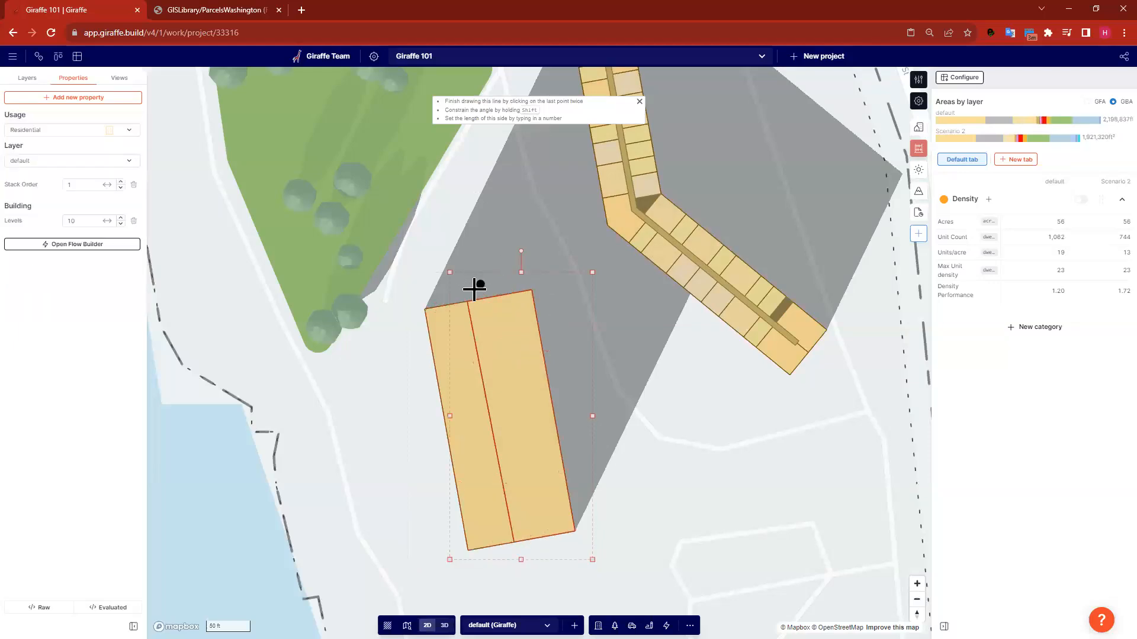
click(496, 421)
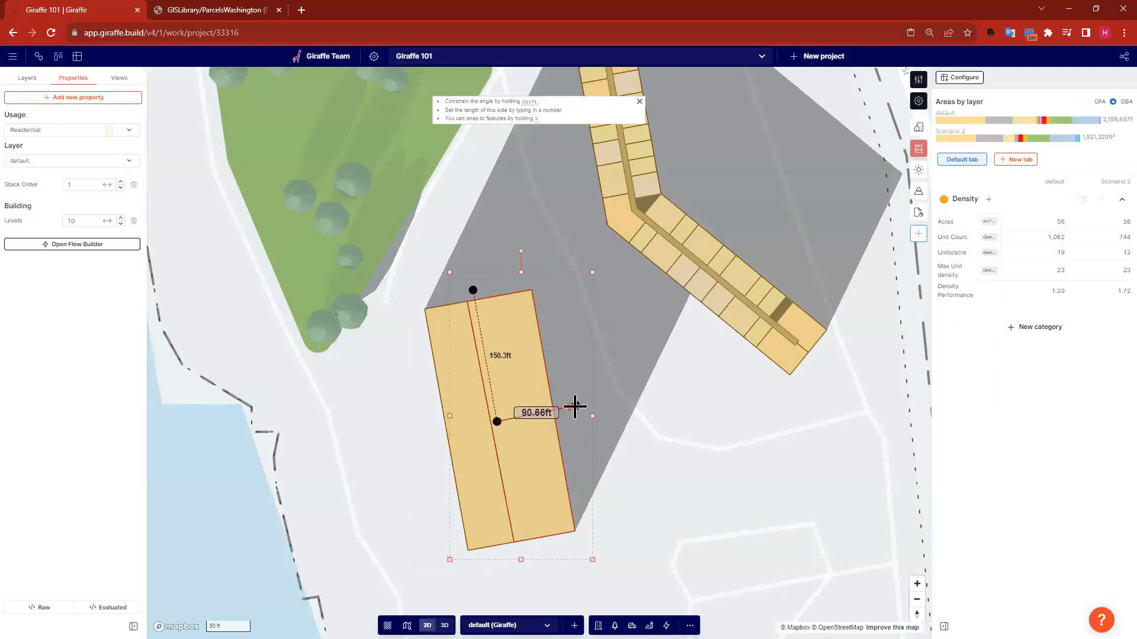
click(574, 407)
click(622, 518)
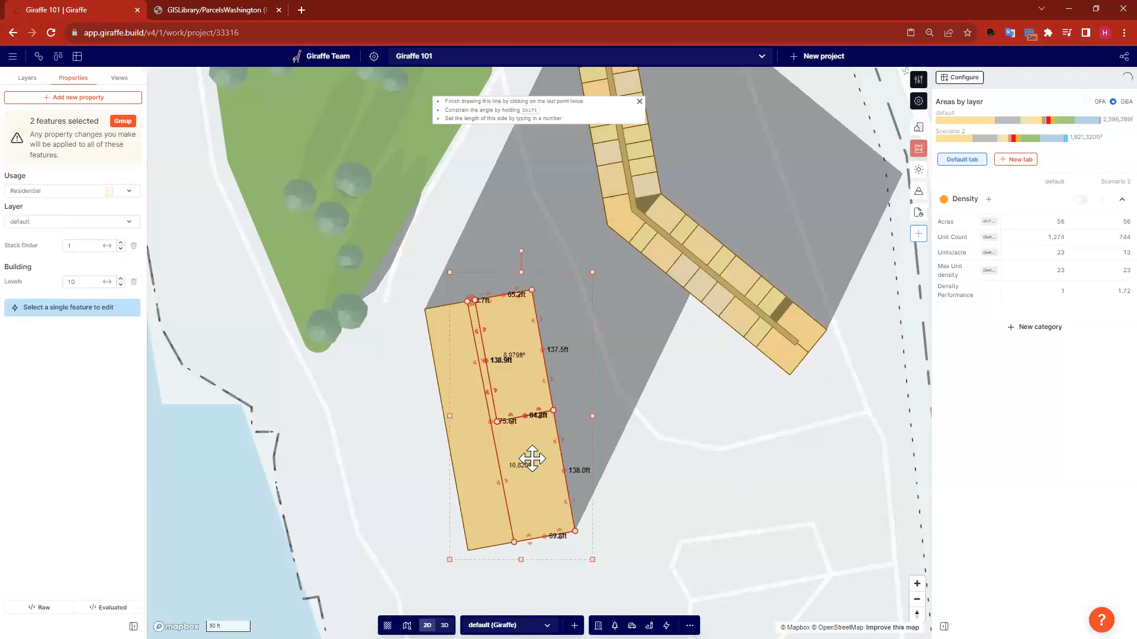
- Split the southern remainder with a mirrored L-shaped cut, leaving a narrow T-shaped strip between the blocks
click(534, 481)
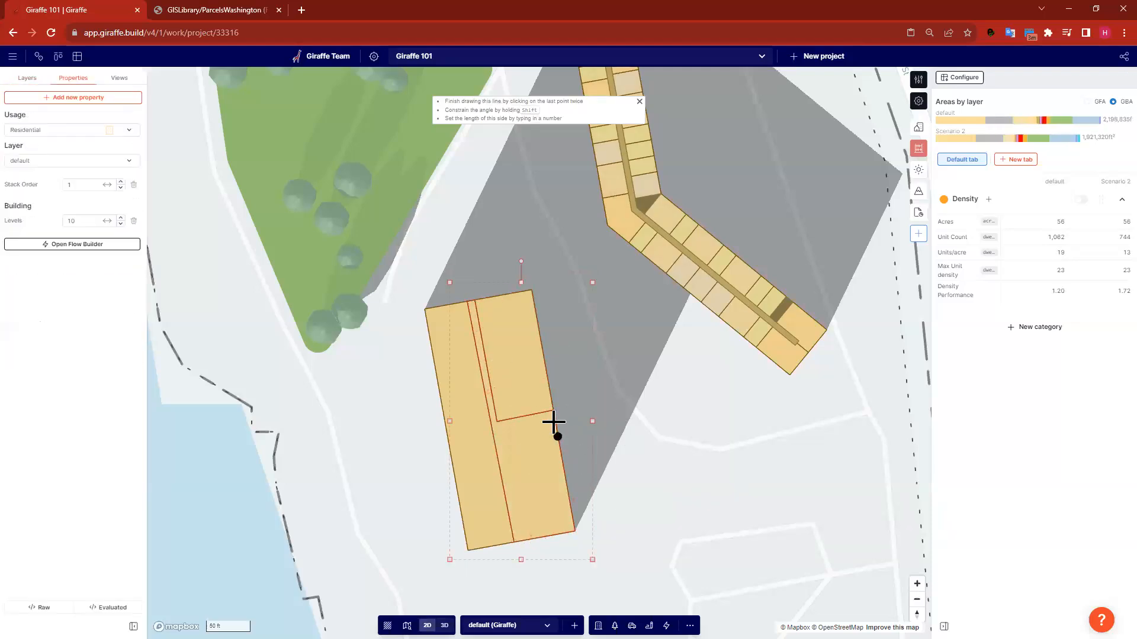
click(500, 428)
double_click(520, 542)
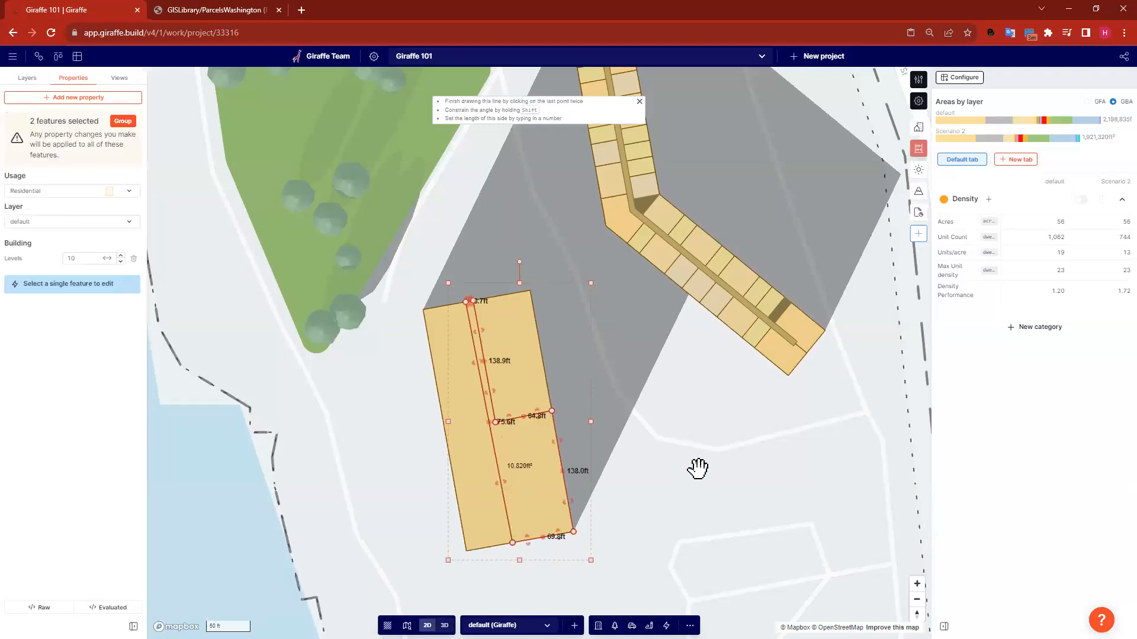
key(Escape)
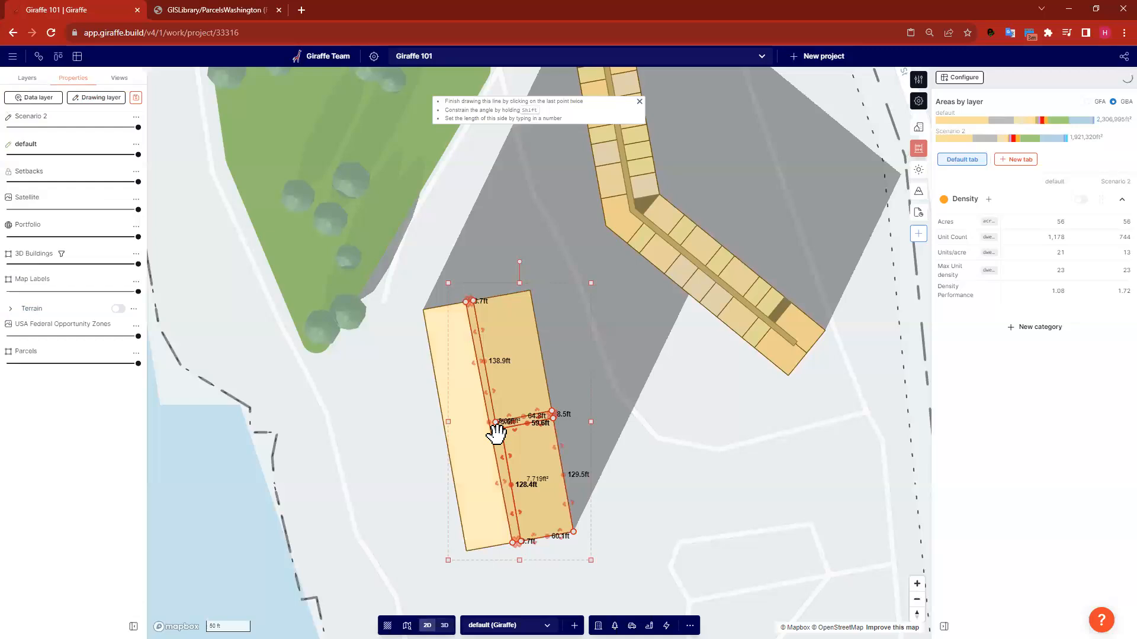
- Select the narrow strip, try moving its inner corner vertex, and undo the move
scroll(500, 421, up, 5)
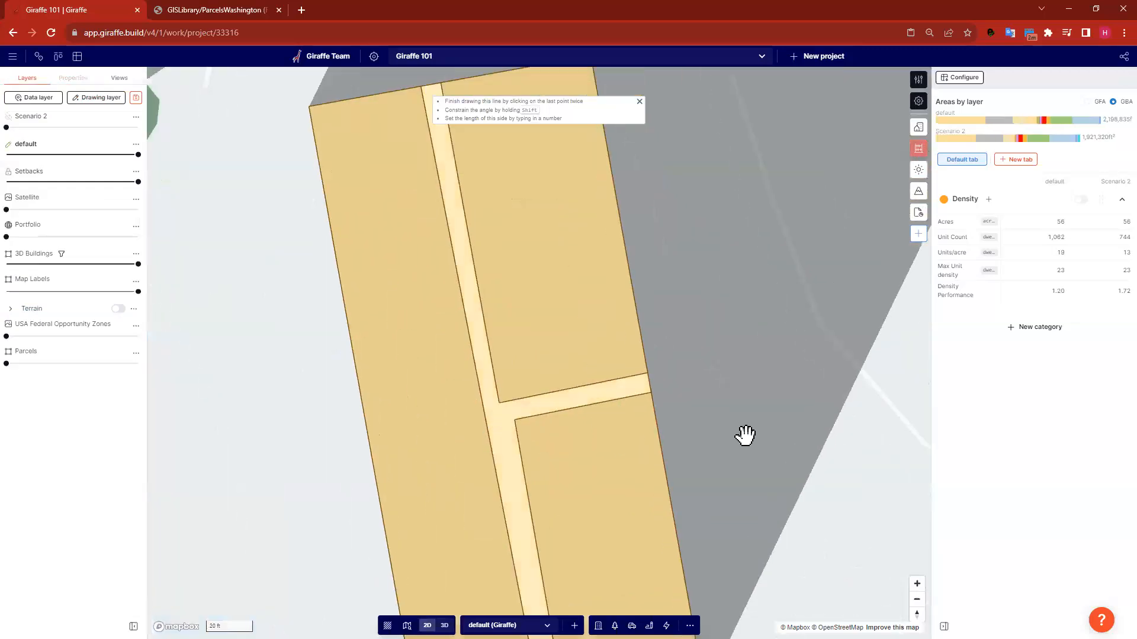
click(622, 378)
drag(514, 420, 504, 424)
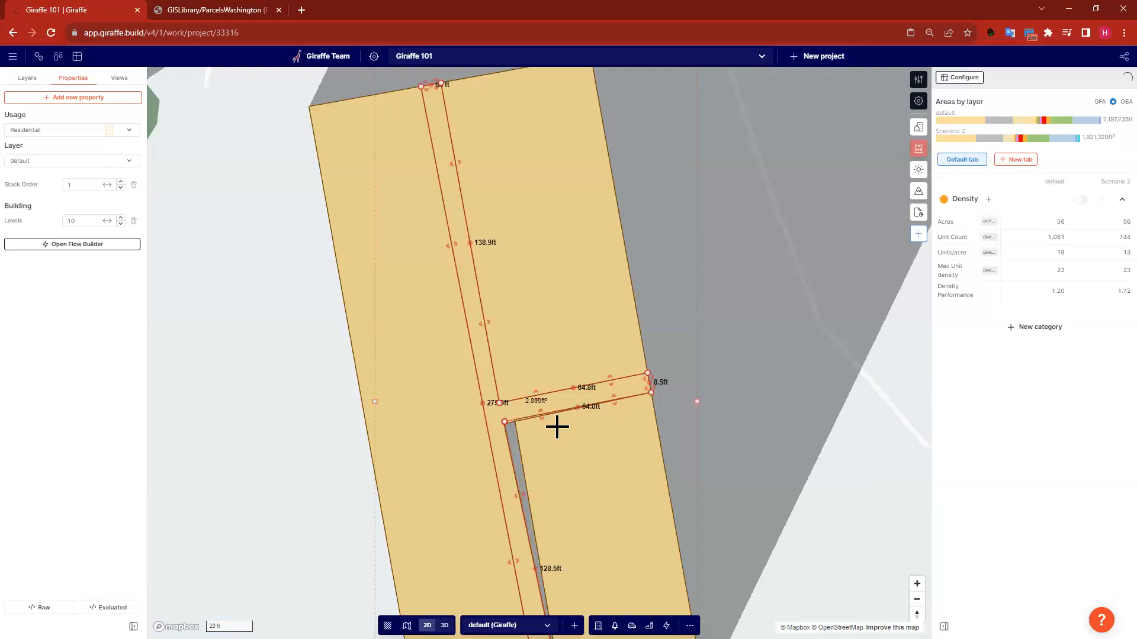
key(ctrl+z)
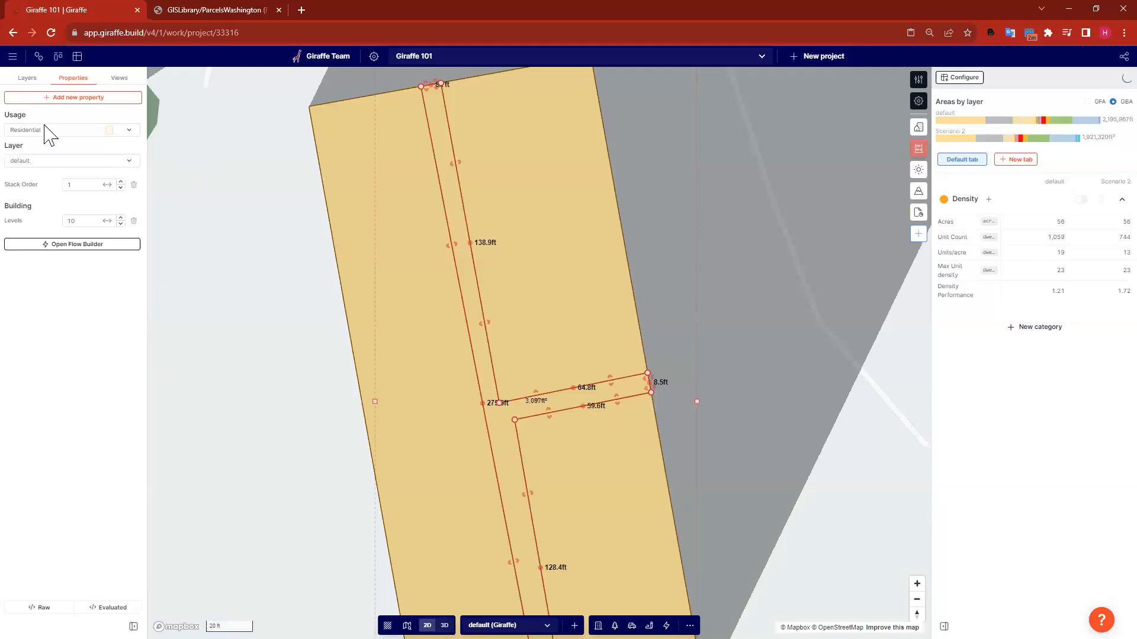
- Set the usage of the narrow T-shaped strip to Corridor
click(44, 130)
text(cpor)
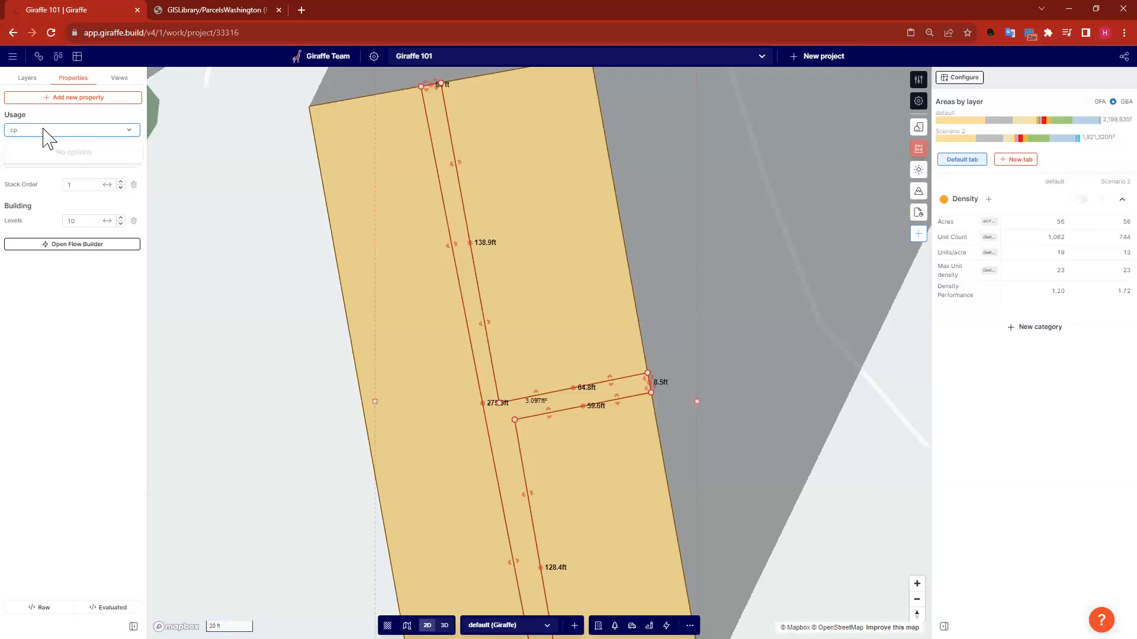
key(BackSpace)
key(BackSpace)
text(on)
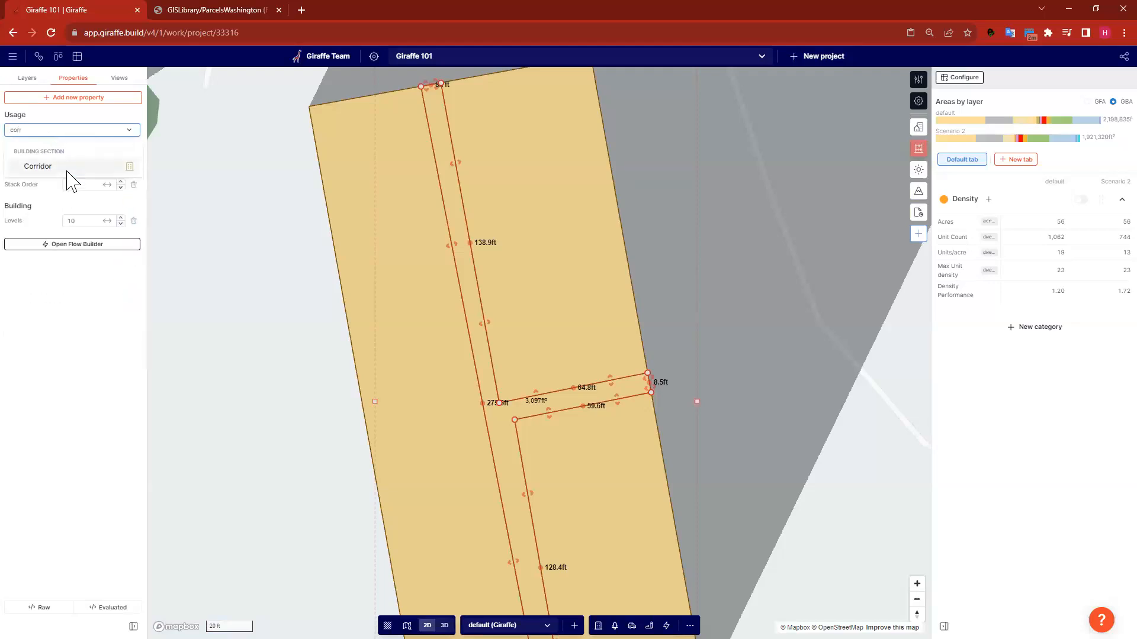
key(Return)
- Divide the northeastern residential block into four units with three crosswise cuts from the corridor to the east edge
click(519, 161)
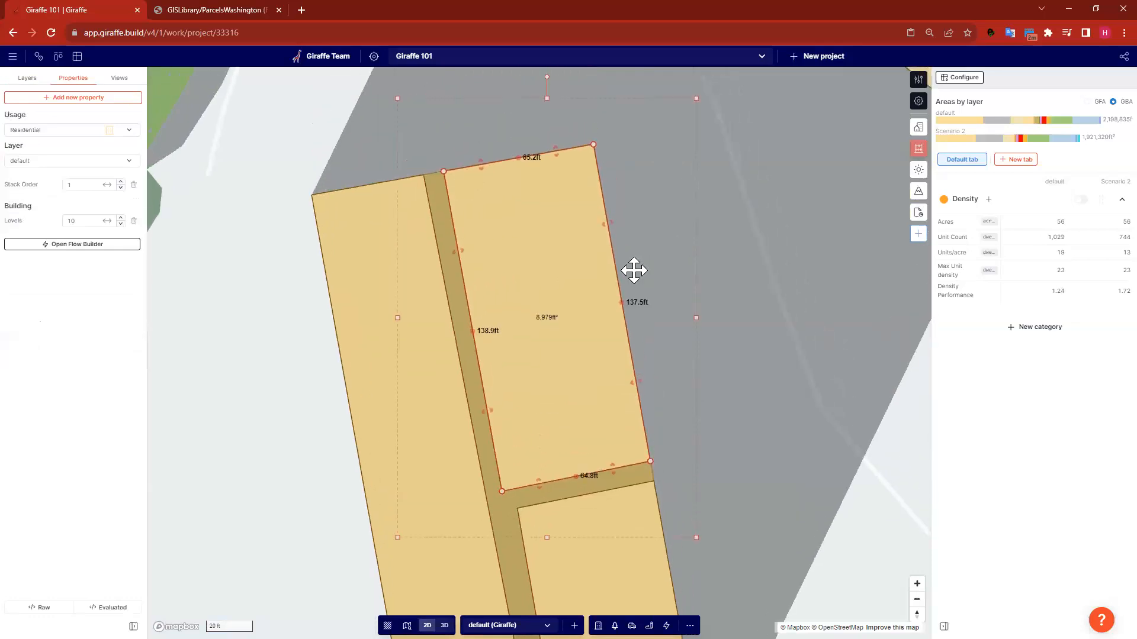
key(s)
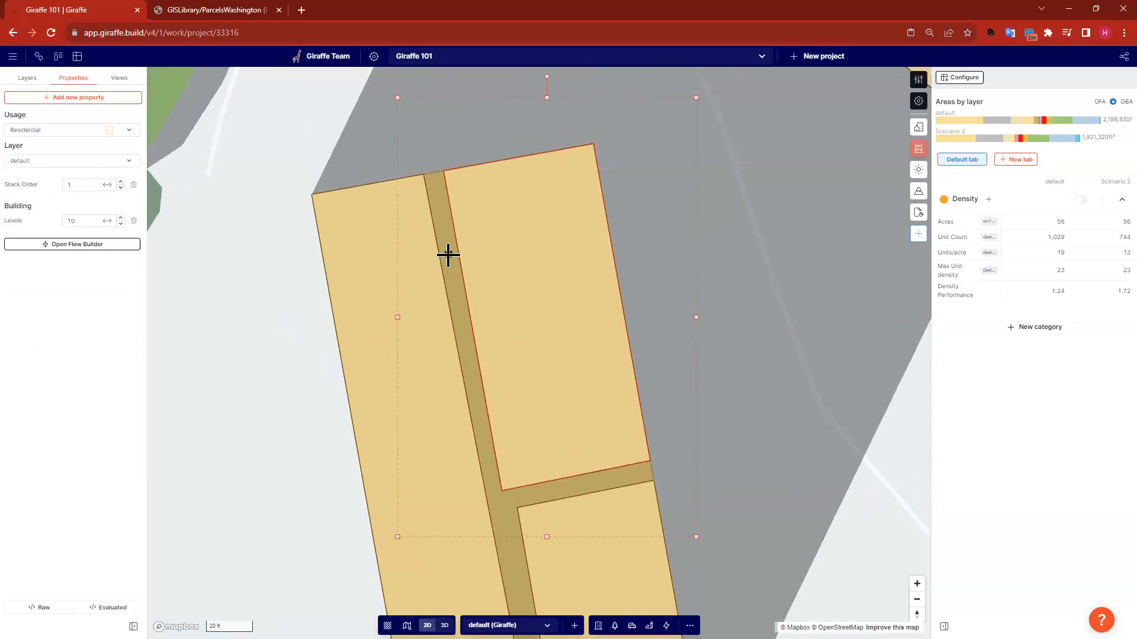
click(448, 254)
double_click(619, 230)
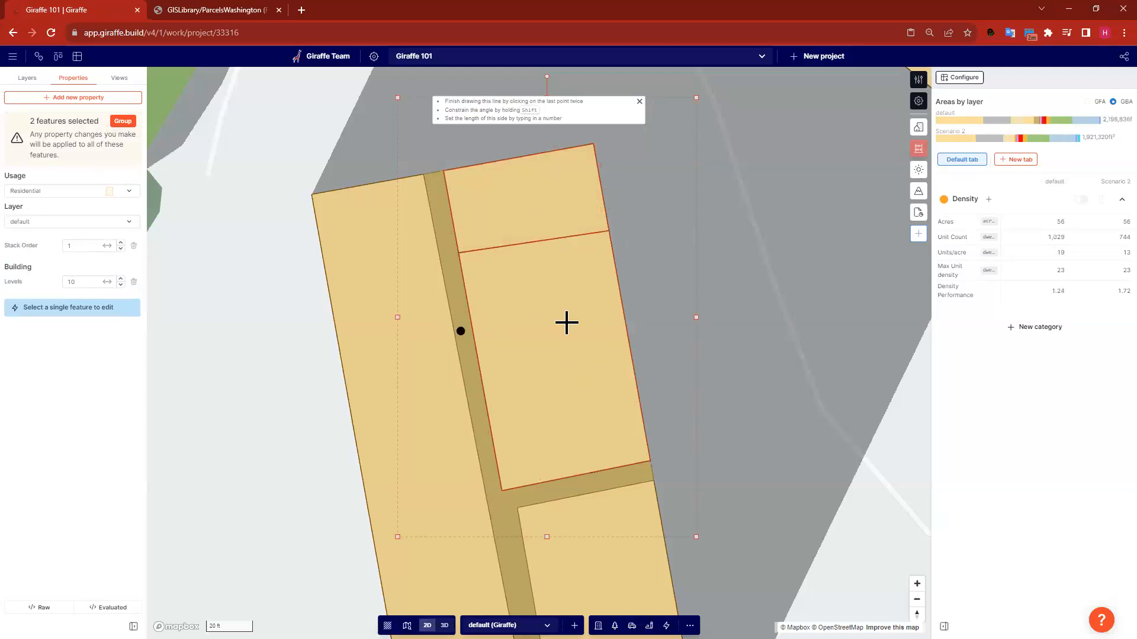
double_click(627, 305)
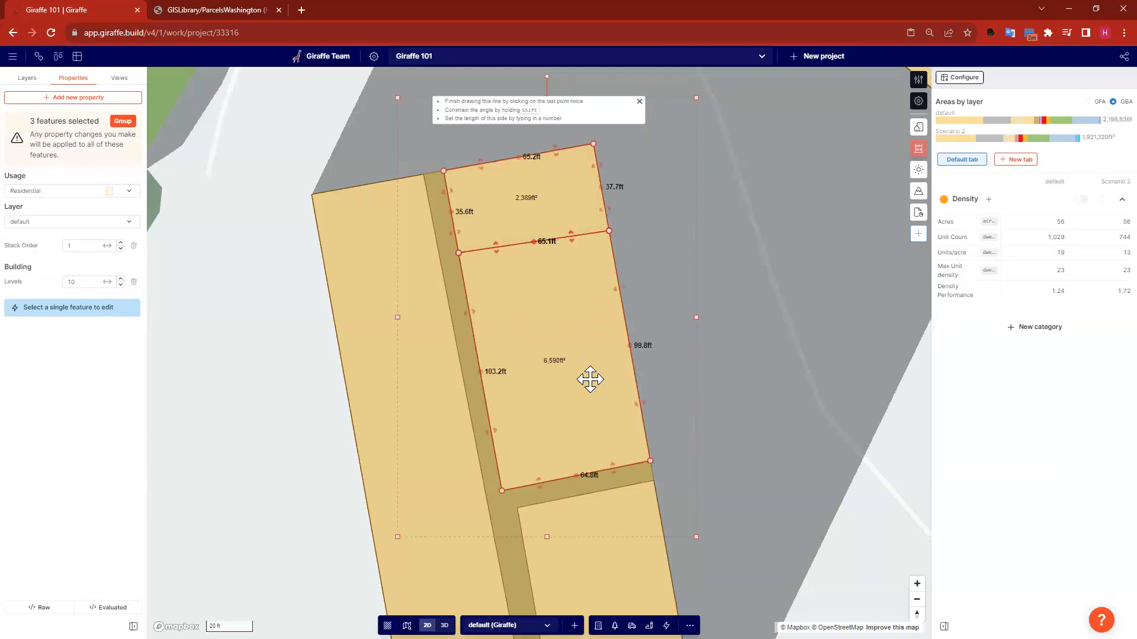
click(469, 406)
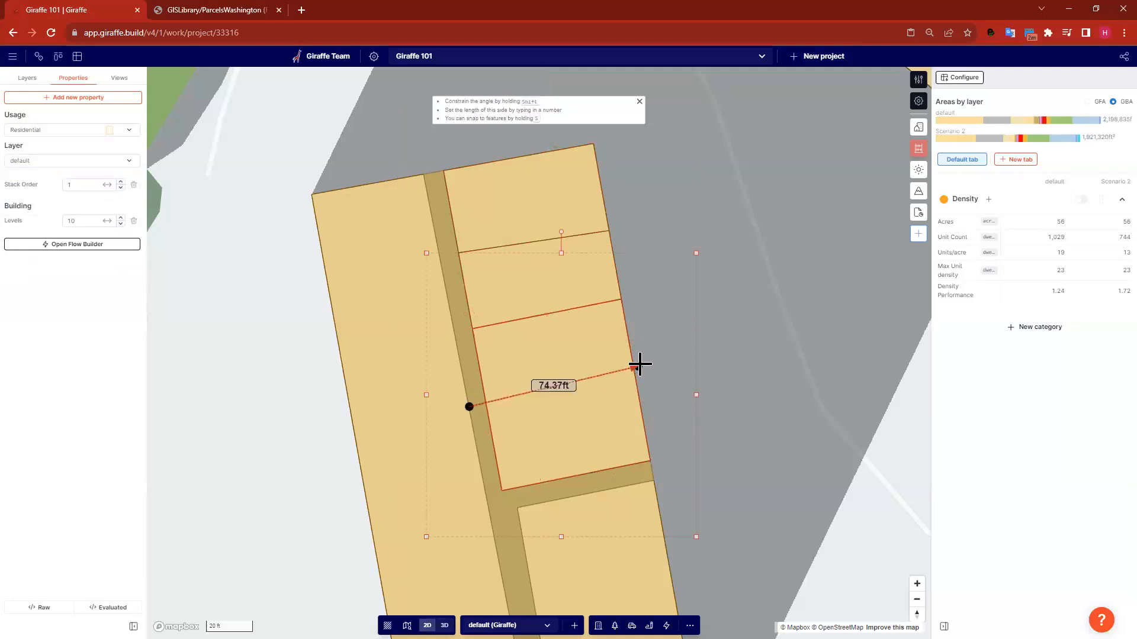
double_click(634, 366)
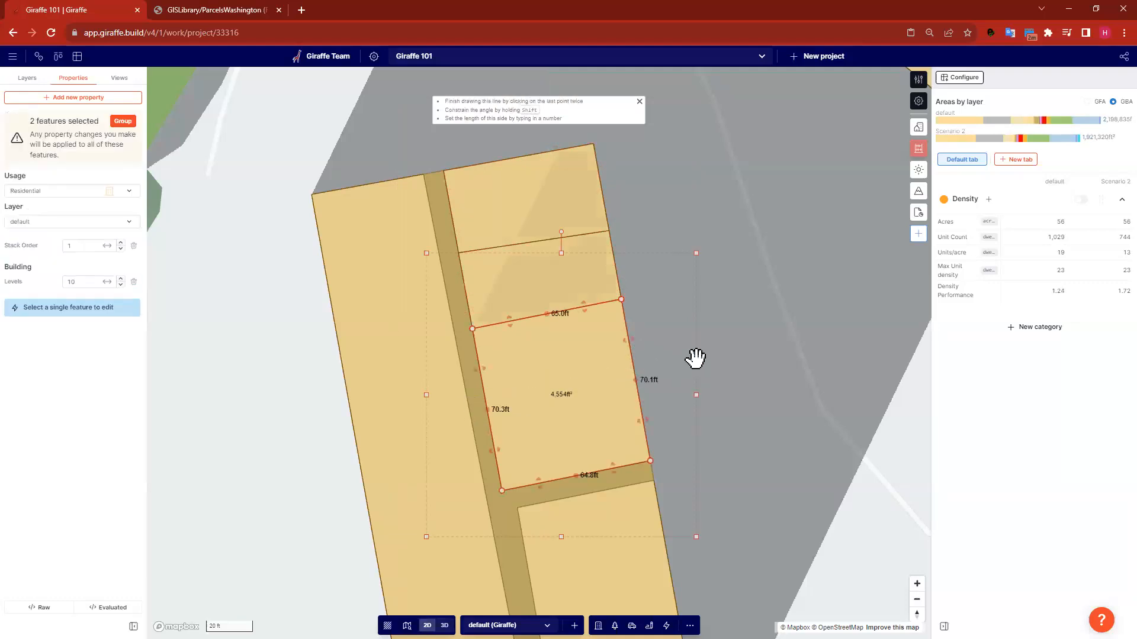
click(693, 312)
- Select all seven pieces of the subdivided building and group them
scroll(428, 223, down, 5)
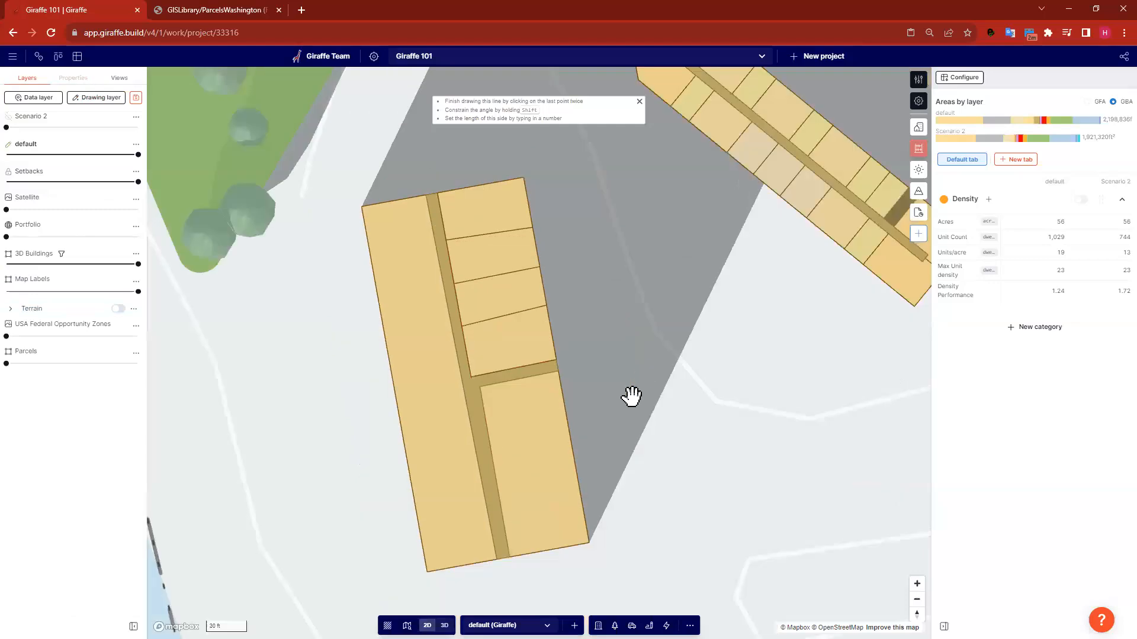
shift+drag(605, 454, 338, 172)
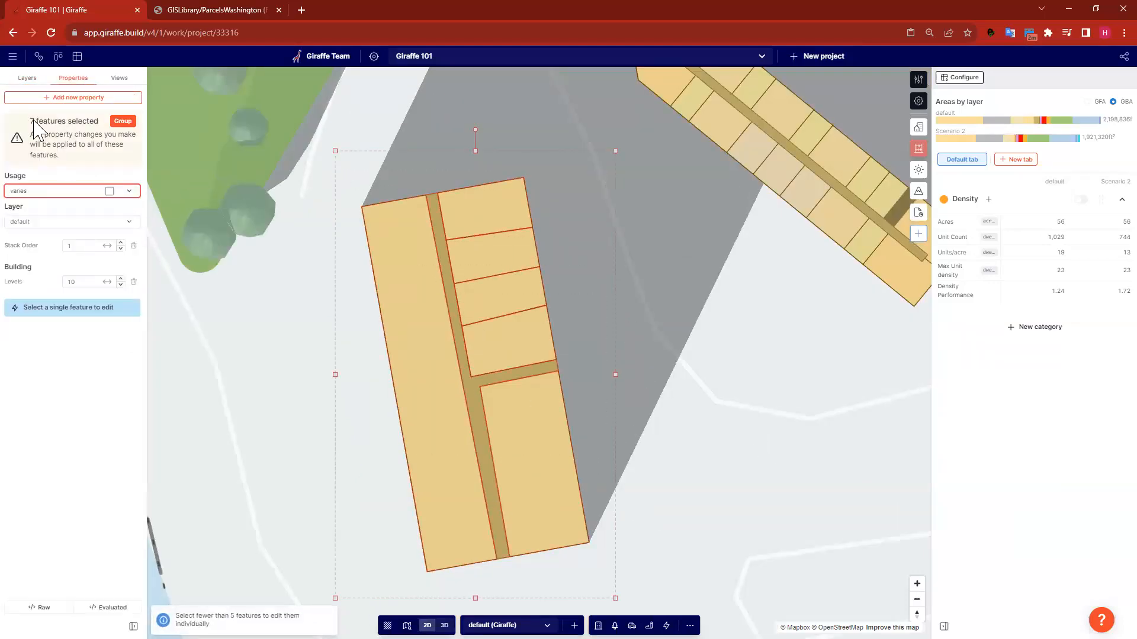
click(122, 120)
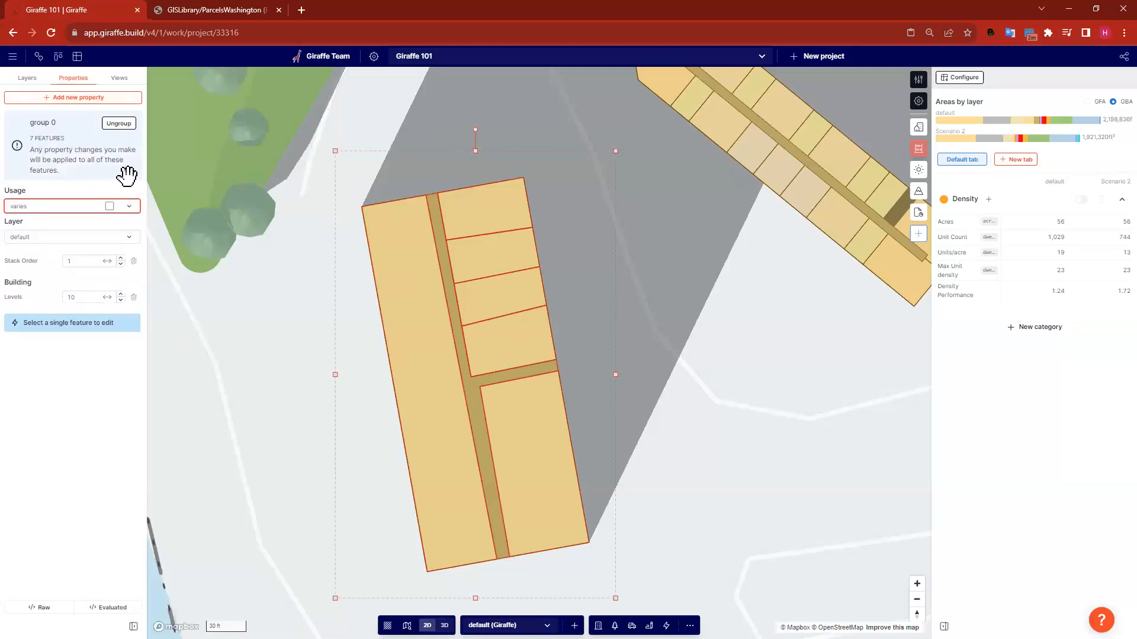
- Rename the seven-feature building group as "building i want to reuse"
click(65, 126)
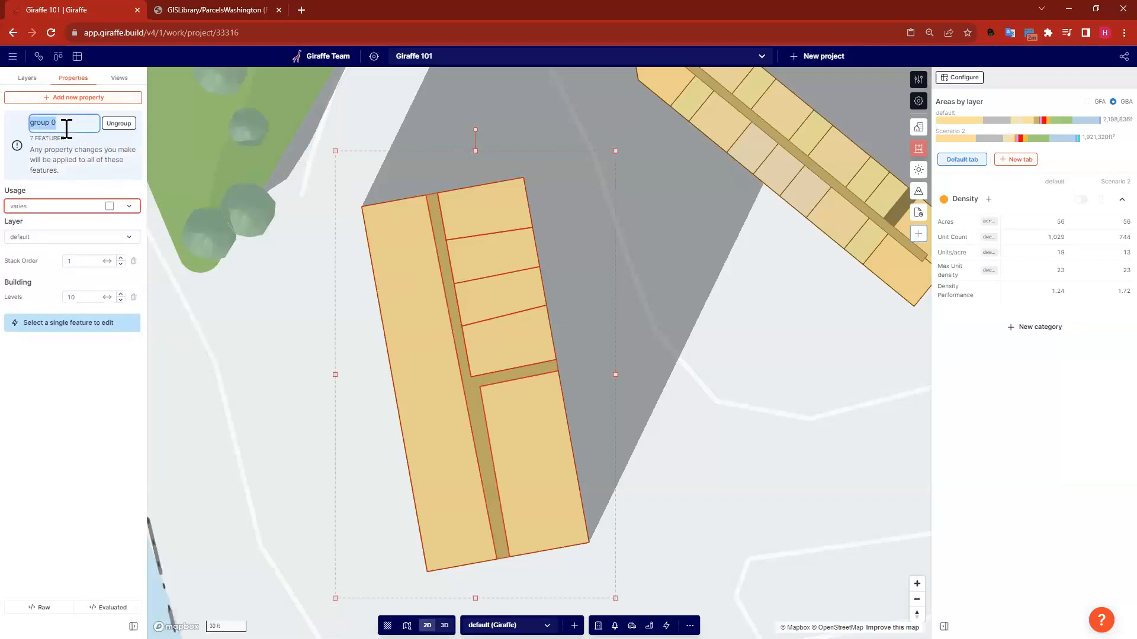
text(building )
text(i want to reuse)
click(225, 312)
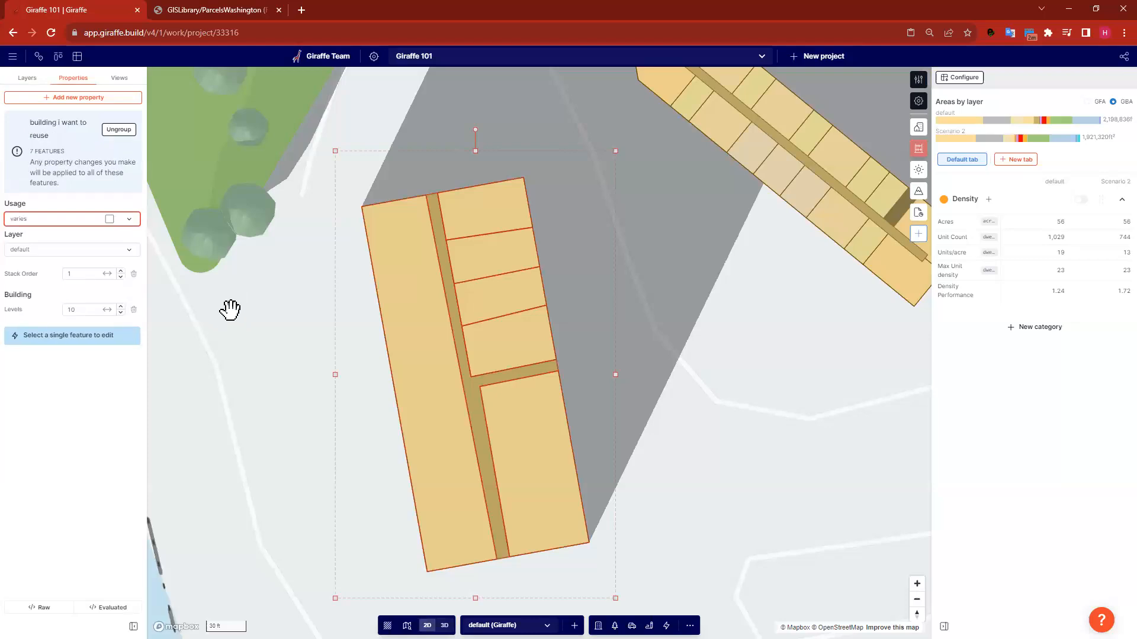
- Test moving the grouped building as one object and leave it slightly farther west, near the waterfront
scroll(391, 434, down, 5)
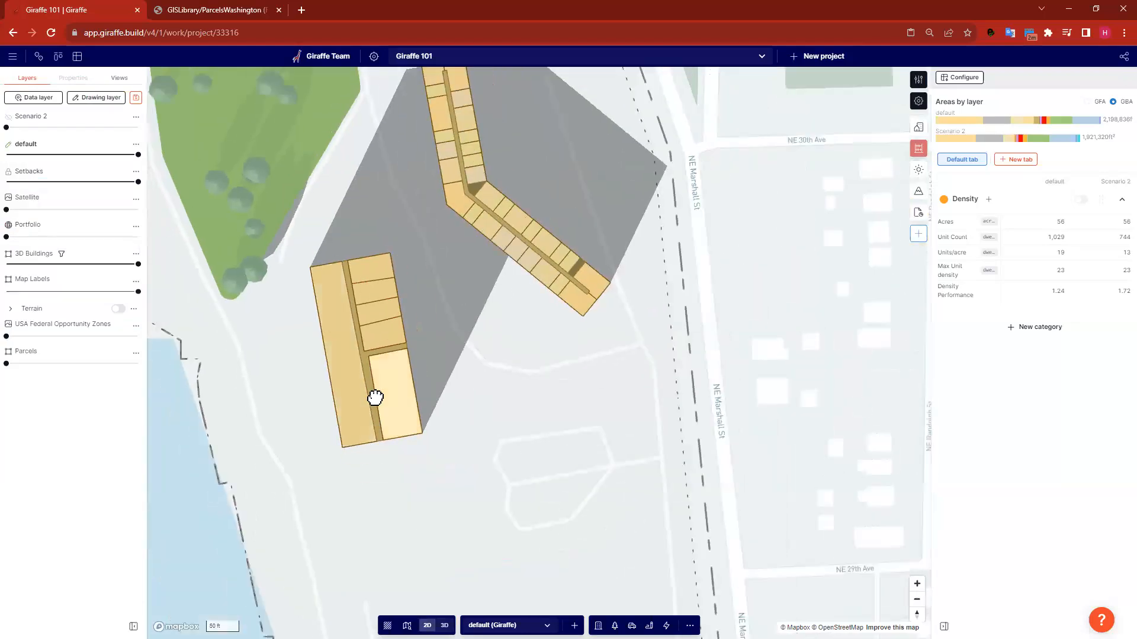
click(393, 390)
drag(394, 382, 738, 389)
drag(527, 444, 337, 386)
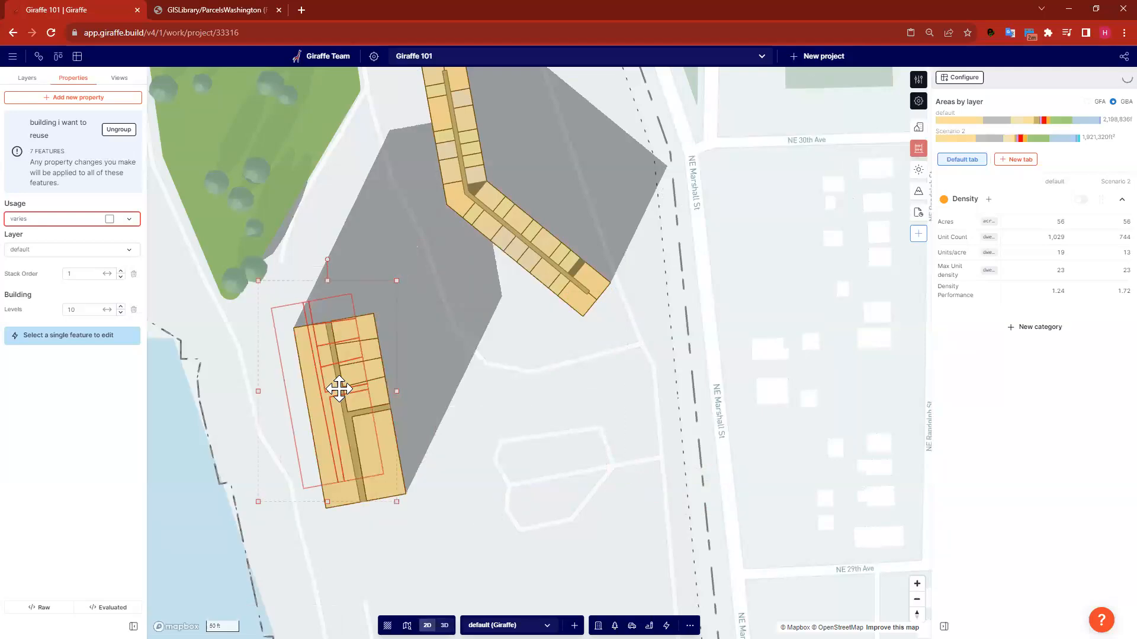
click(545, 365)
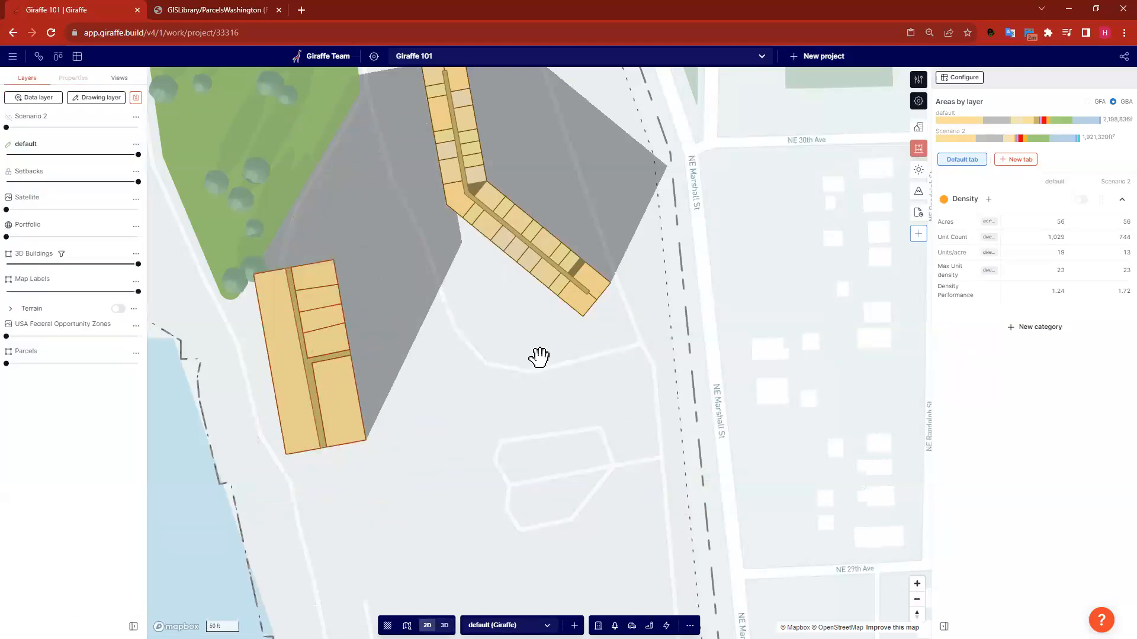
- Examine the size, dwelling mix and balcony settings of the 1 Bedroom Unit generated by the bent apartment building
drag(388, 206, 399, 244)
drag(553, 183, 522, 220)
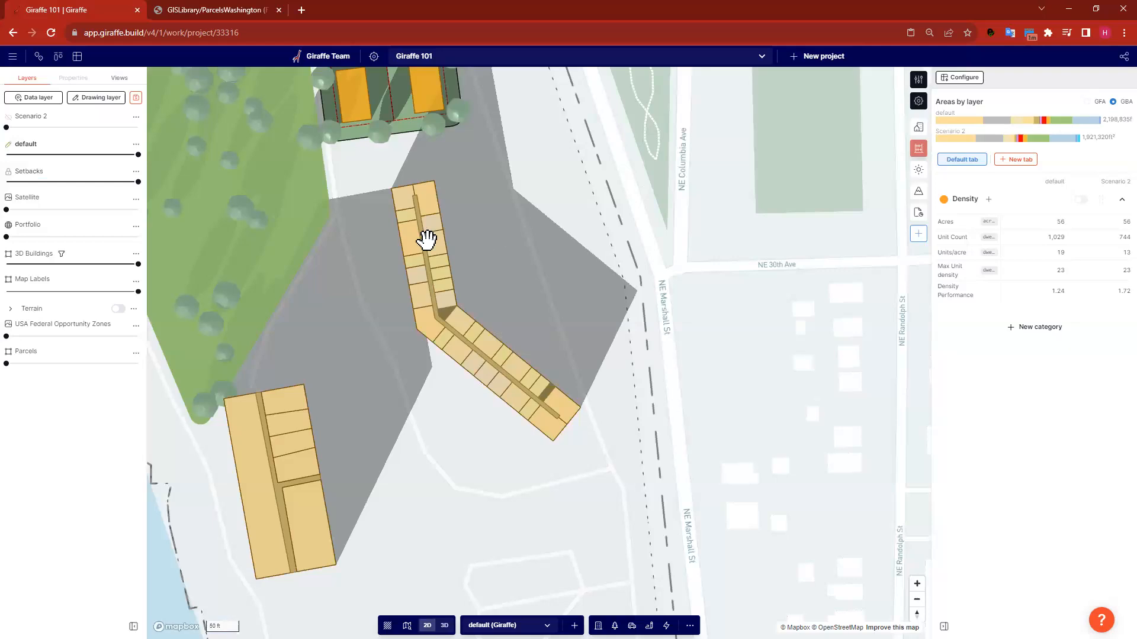
scroll(440, 223, up, 2)
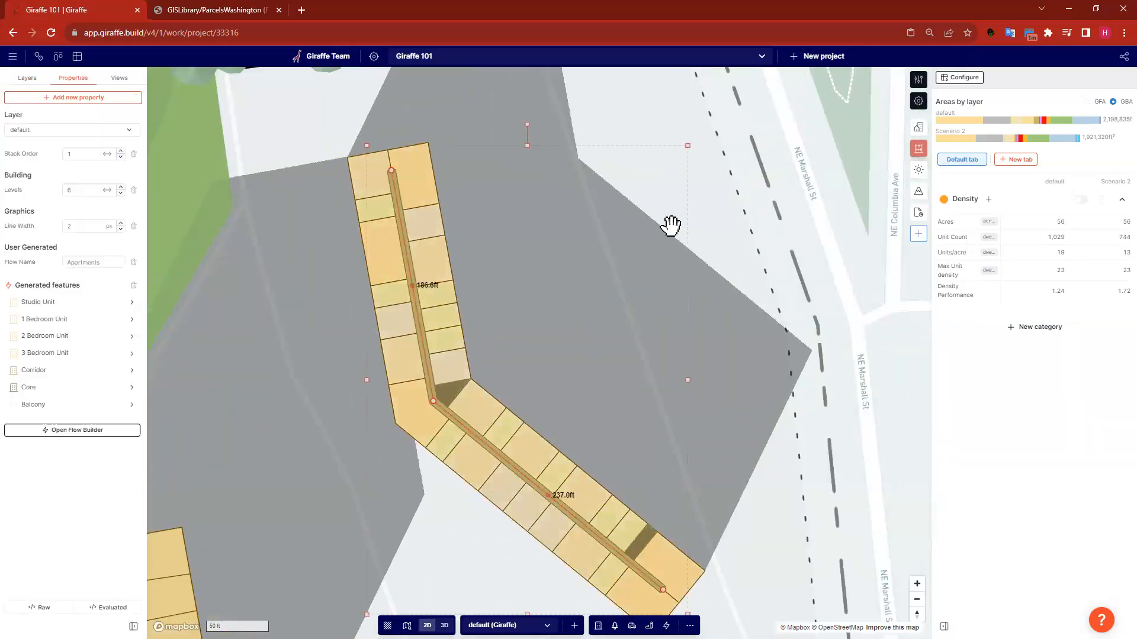
click(74, 320)
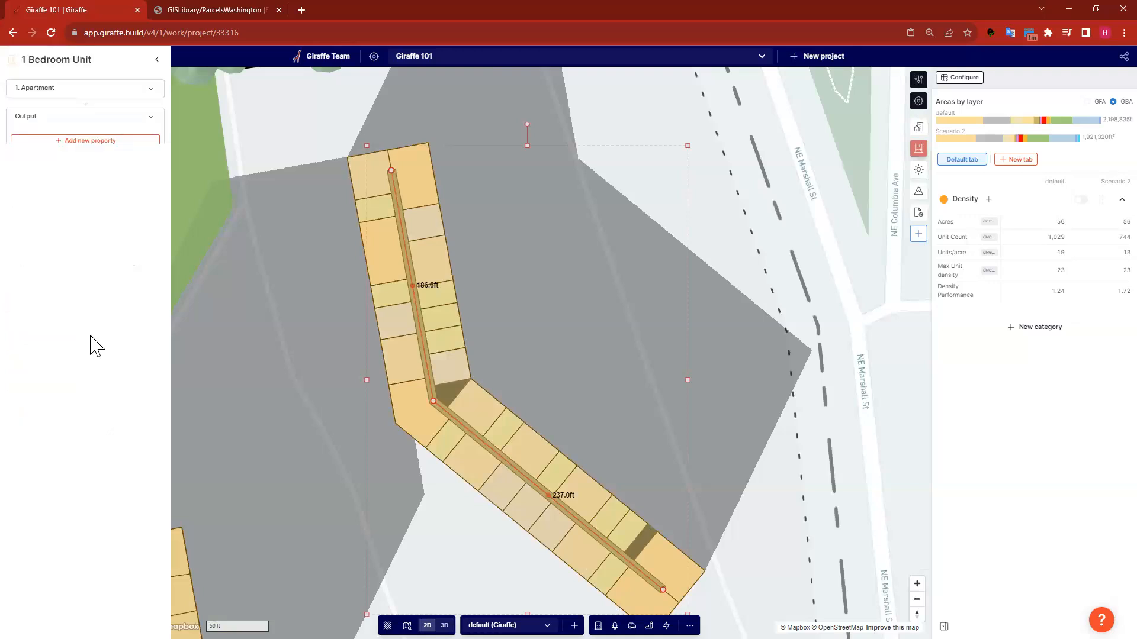
click(115, 90)
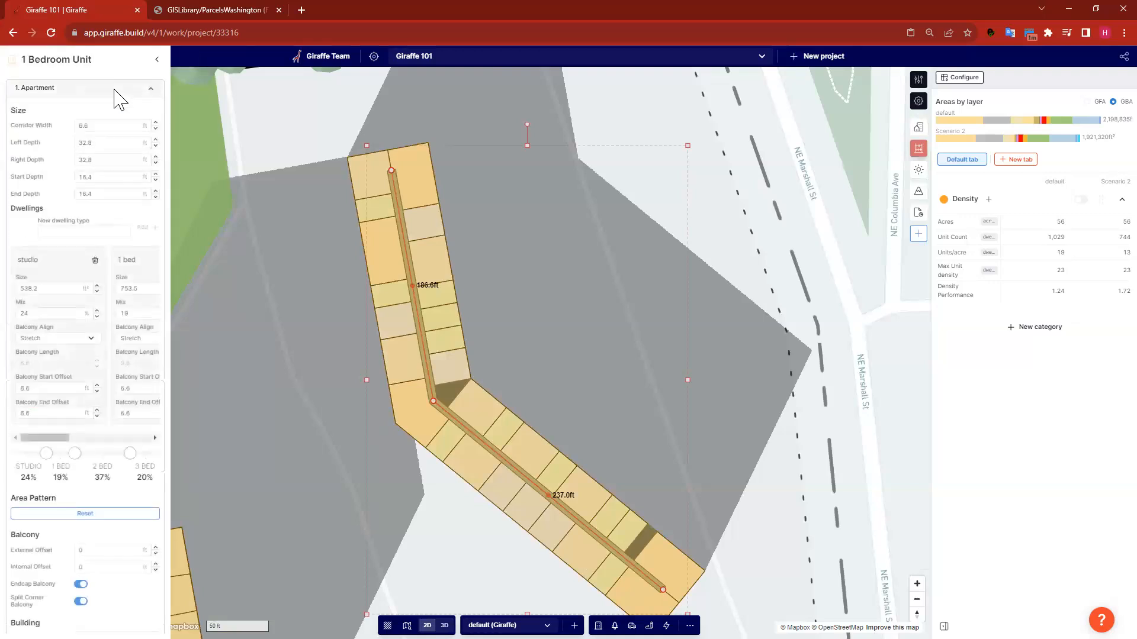
click(554, 305)
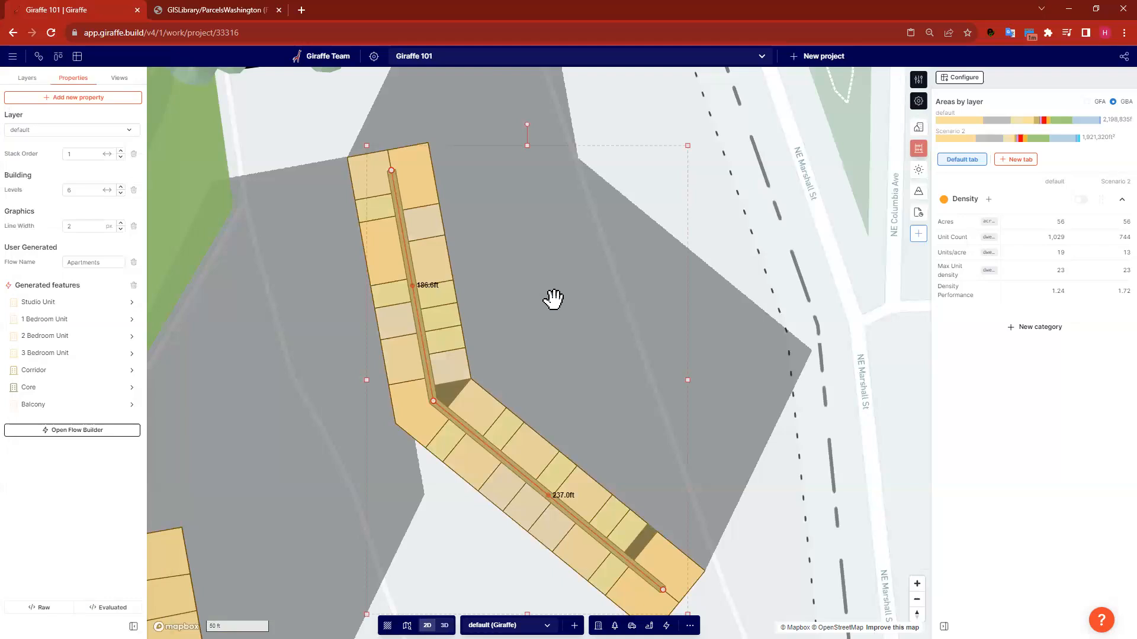
click(527, 292)
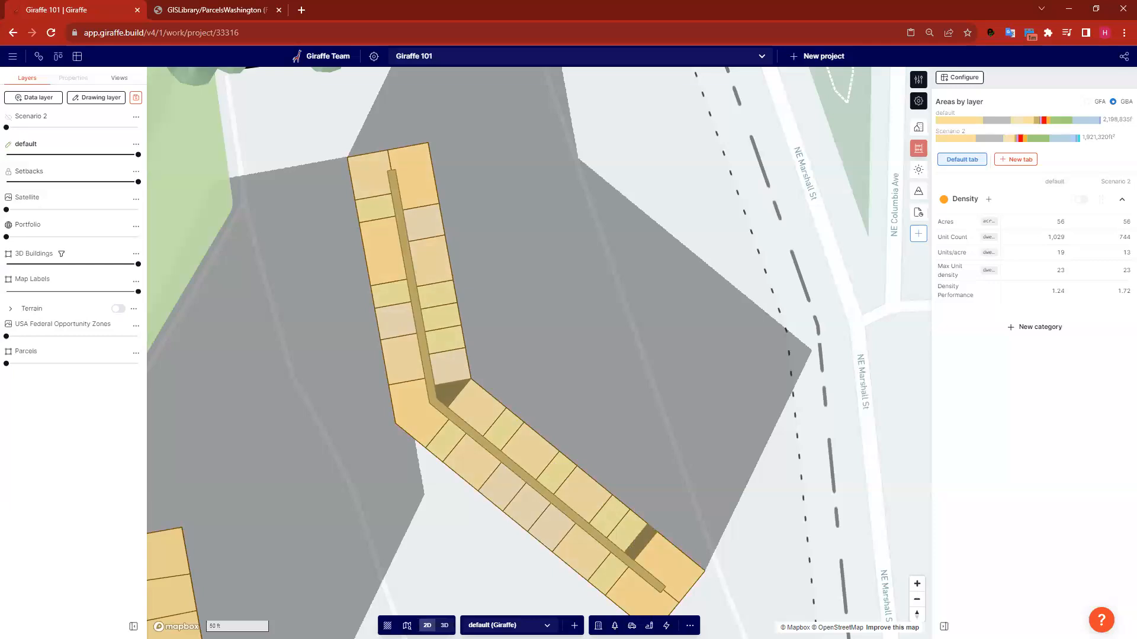
- Draw an uploaded-image rectangle of about 29.5 by 25.5 ft over the second unit on the bent building's northeast side
click(649, 625)
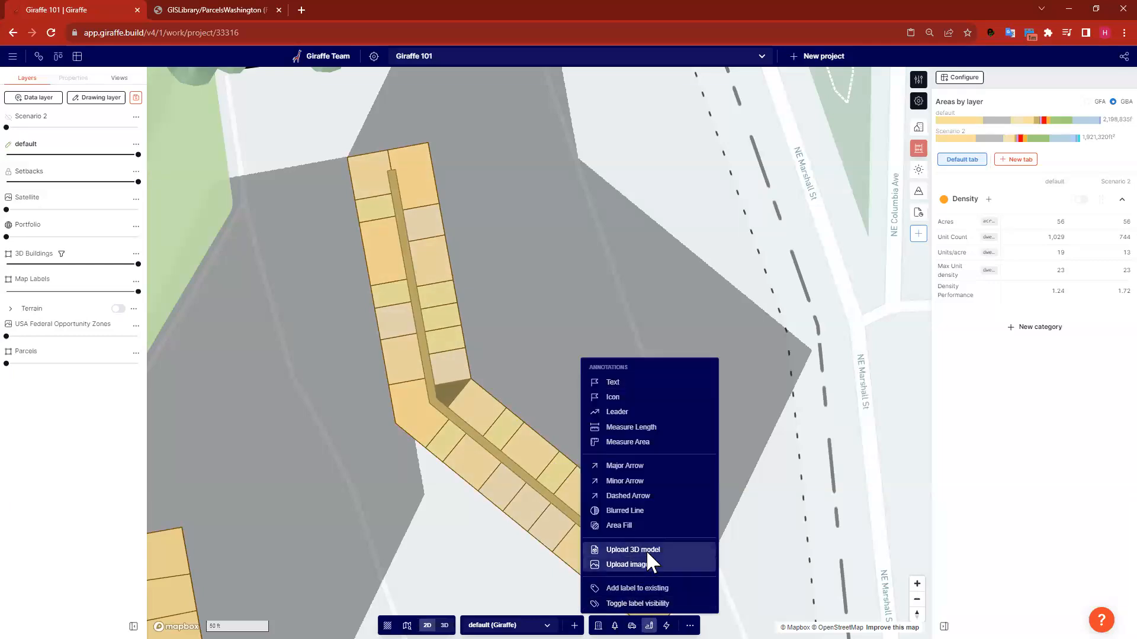
click(631, 564)
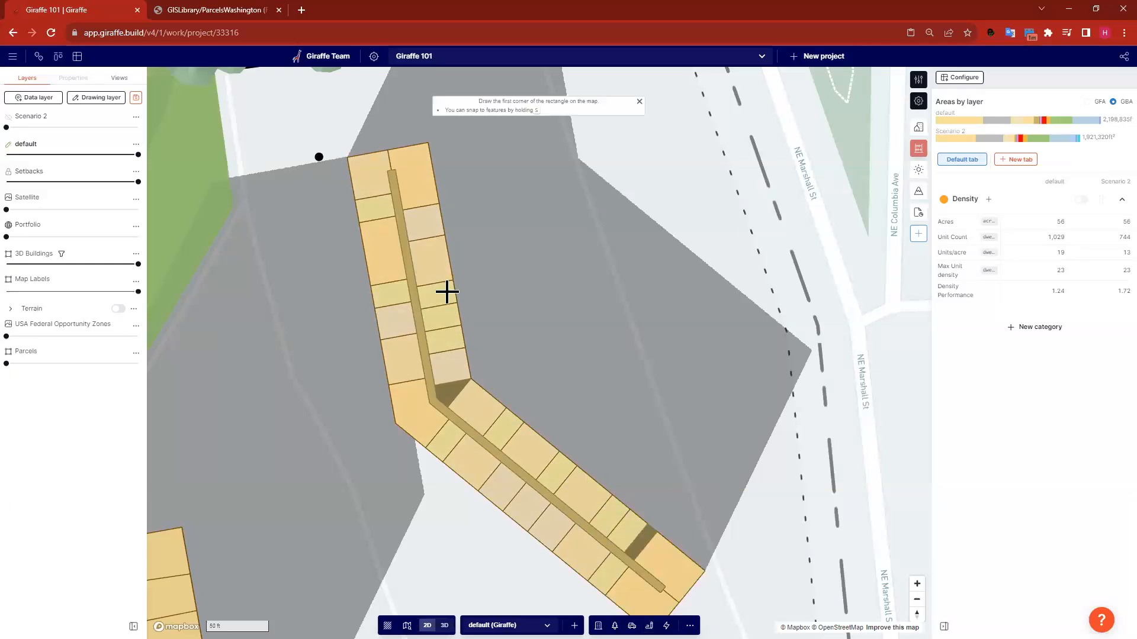
scroll(398, 208, up, 3)
click(365, 159)
click(434, 148)
click(445, 213)
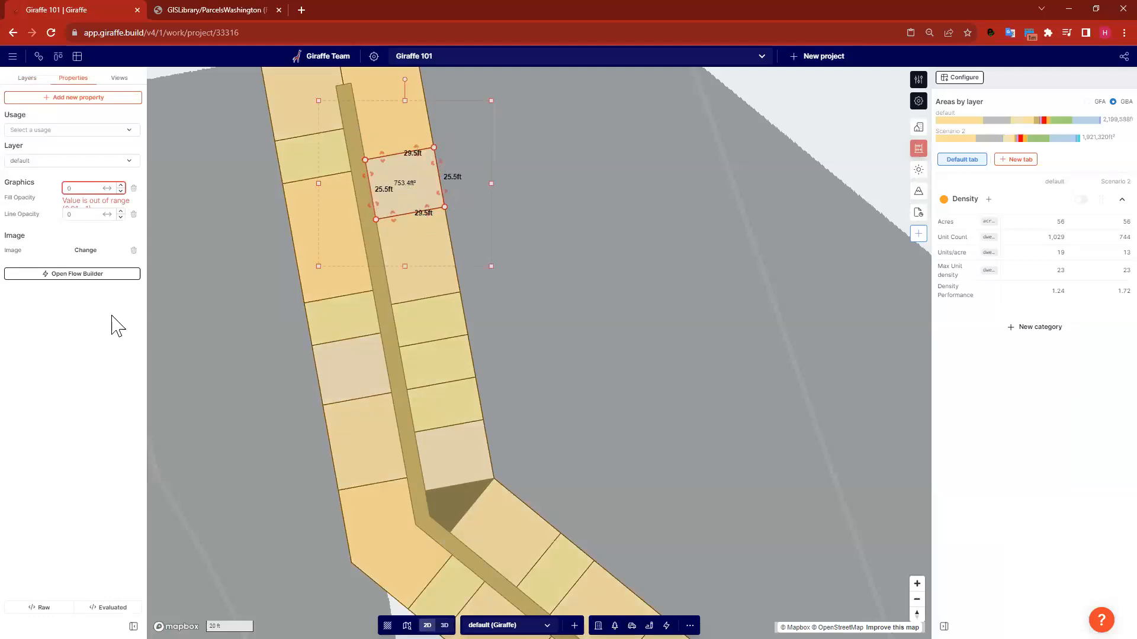
- Assign the uploaded file 1200px-Rita's_Italian_Ice_logo.svg as the rectangle's image
click(86, 251)
click(518, 156)
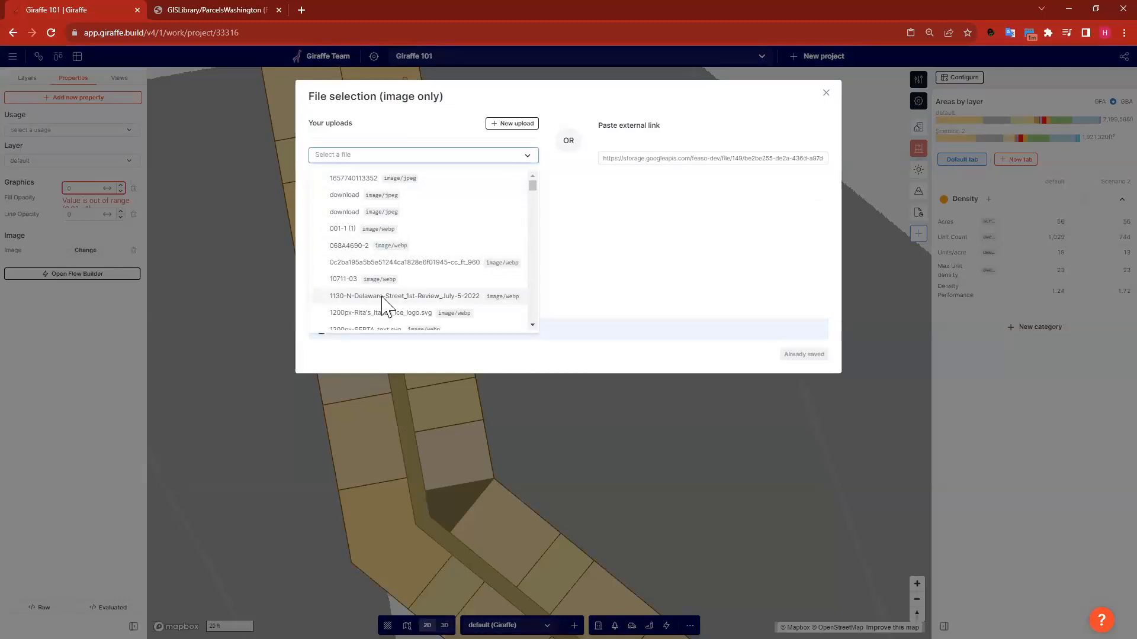
click(386, 315)
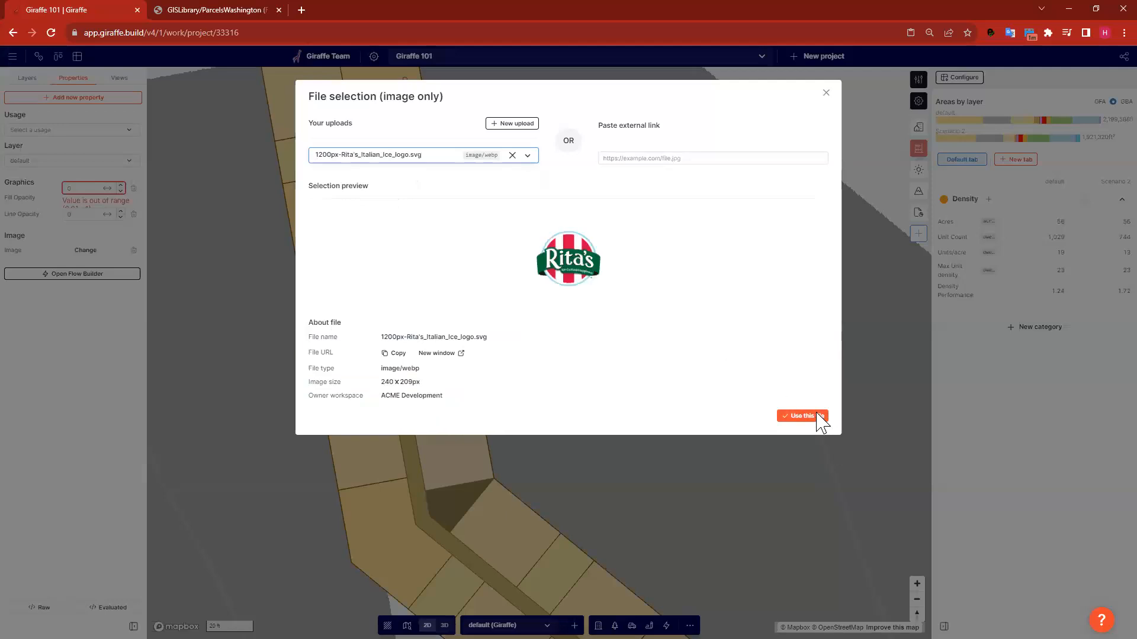
click(805, 416)
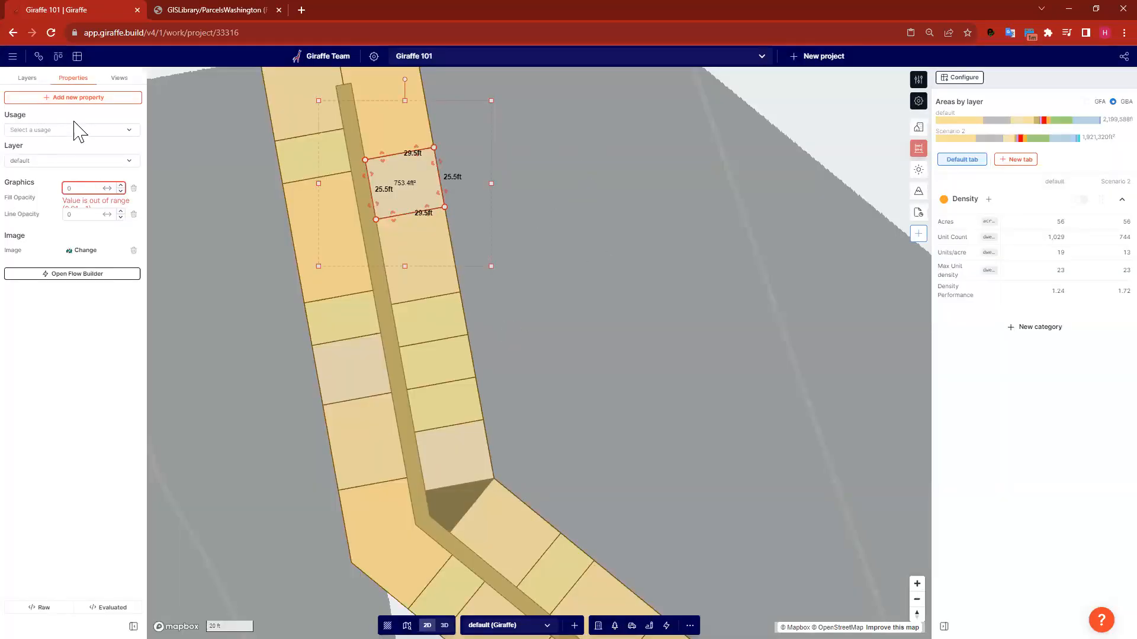
- Set the image rectangle's usage to Landscape - Simple and enable Force Stack
click(55, 129)
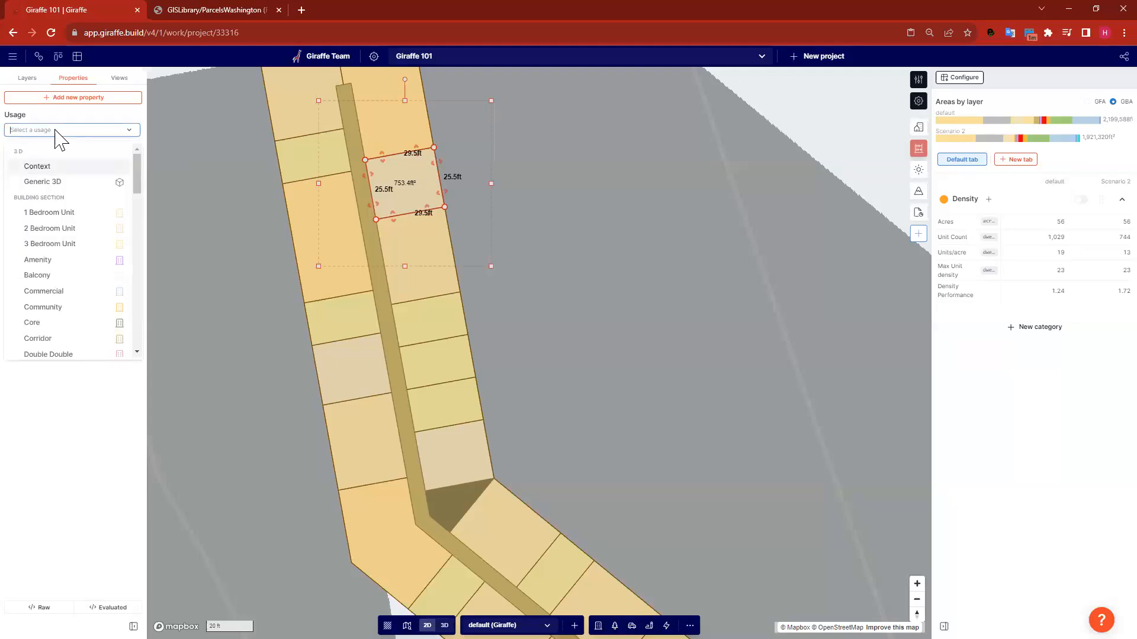
text(sim)
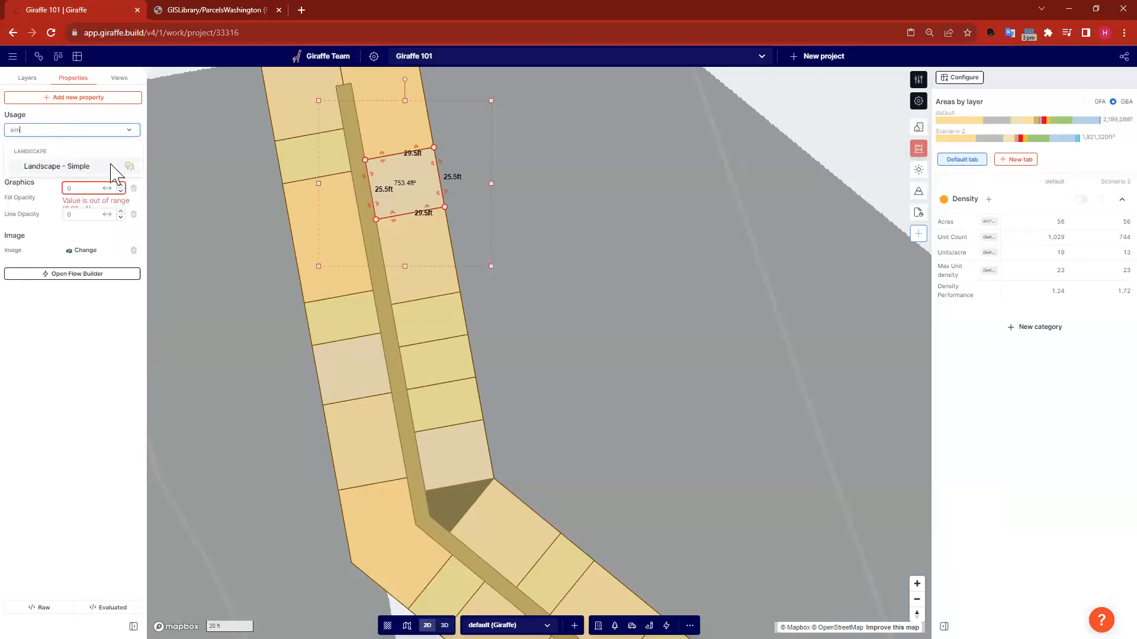
click(111, 166)
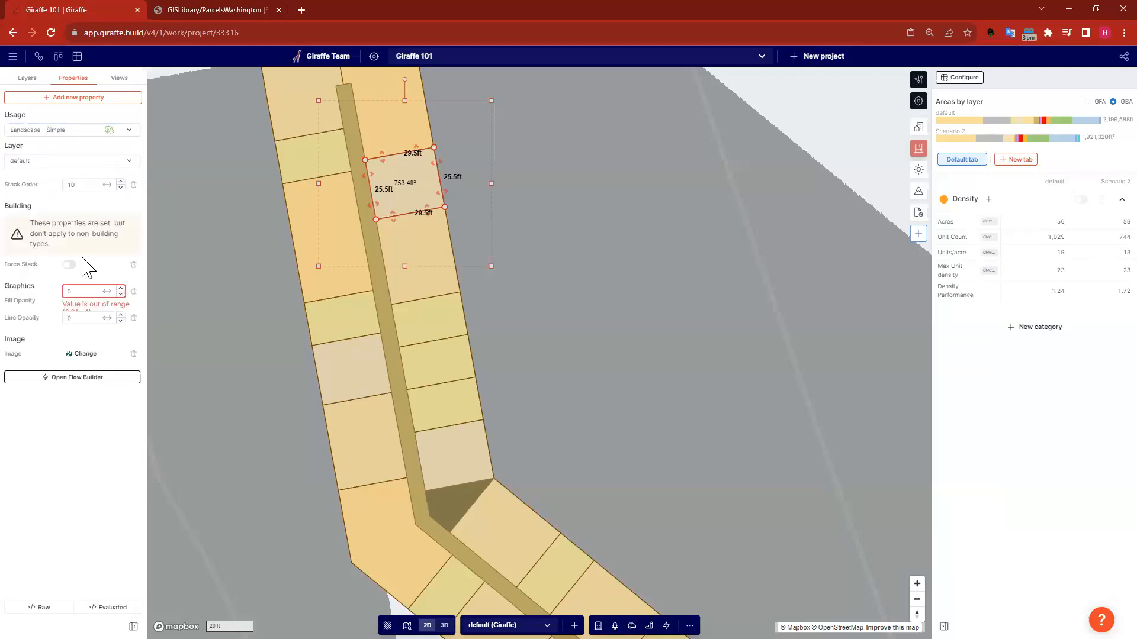
click(69, 265)
click(613, 171)
drag(566, 200, 616, 274)
drag(548, 209, 513, 240)
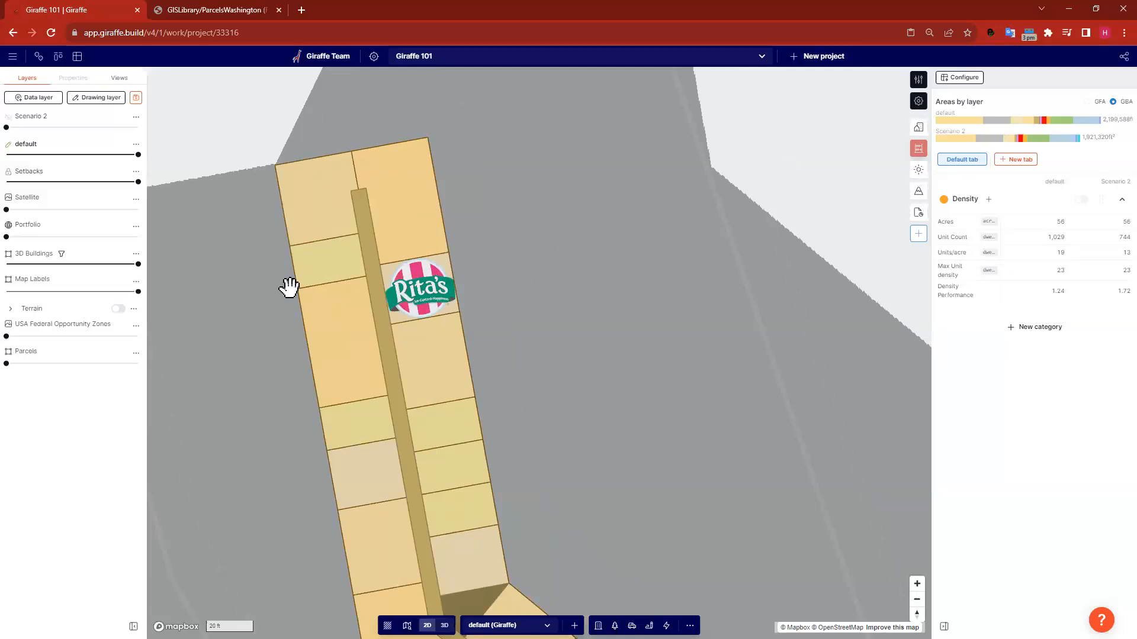
click(398, 211)
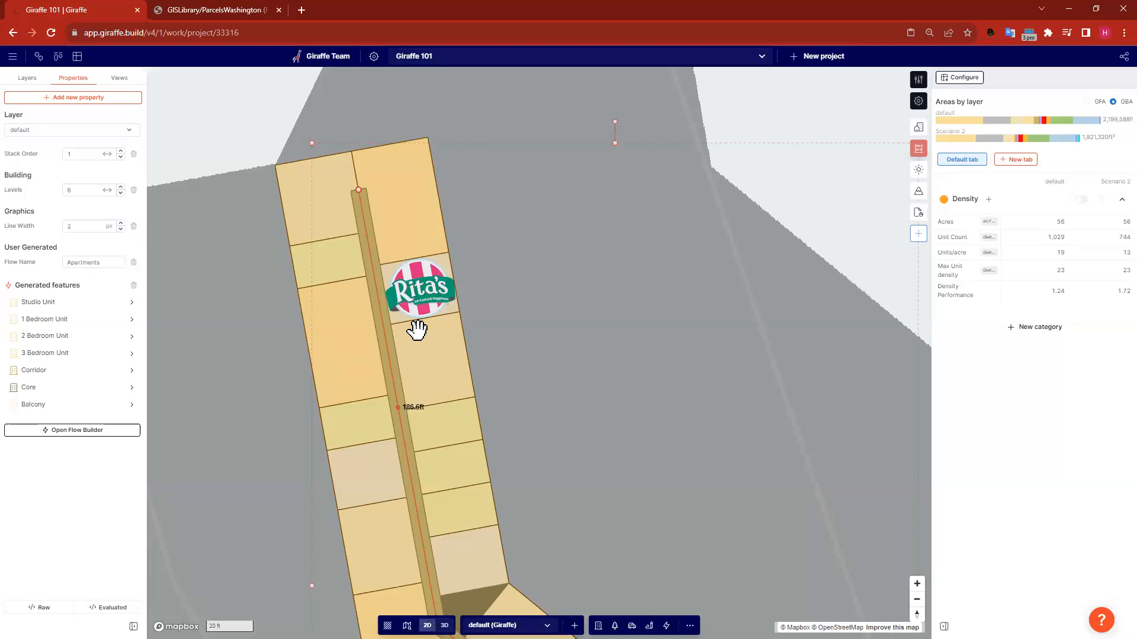
click(280, 234)
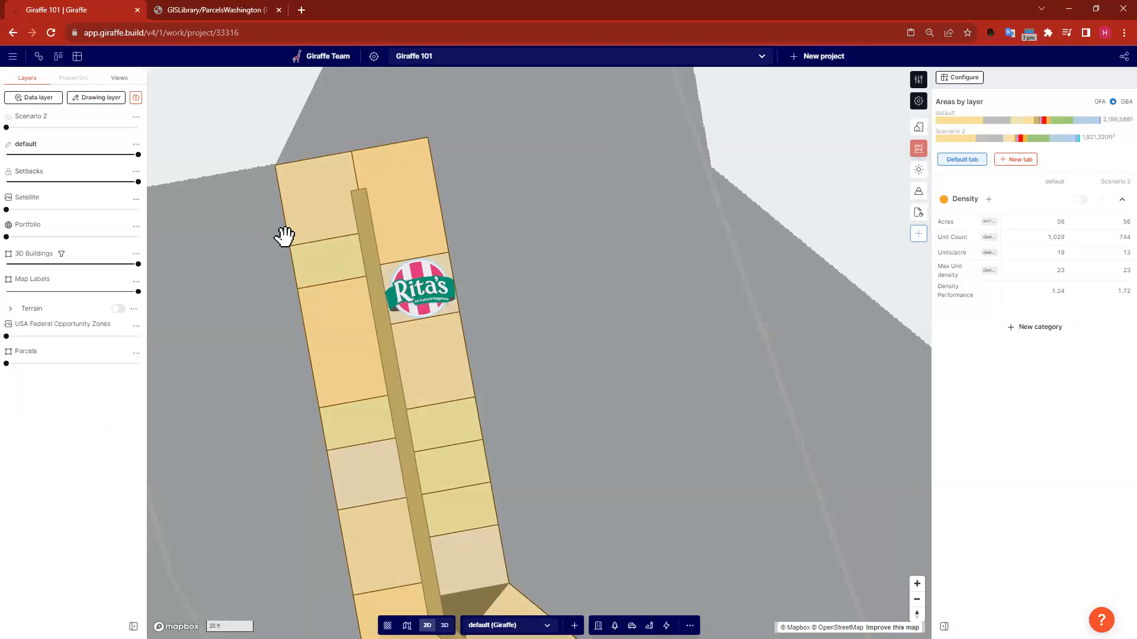
scroll(284, 236, down, 5)
drag(418, 286, 527, 212)
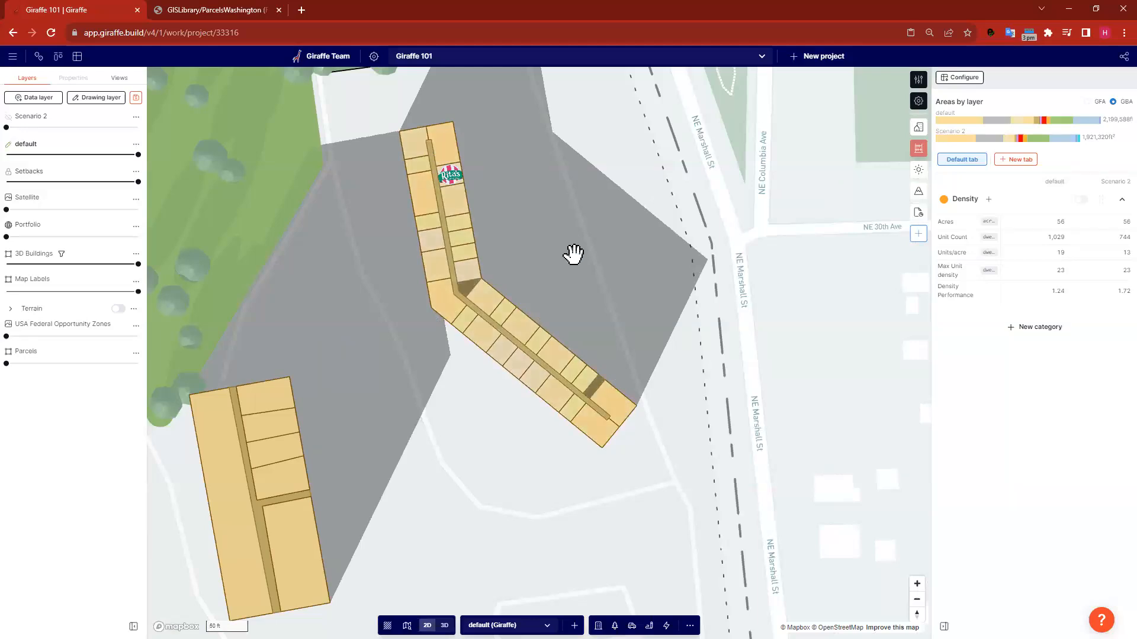
scroll(517, 162, up, 3)
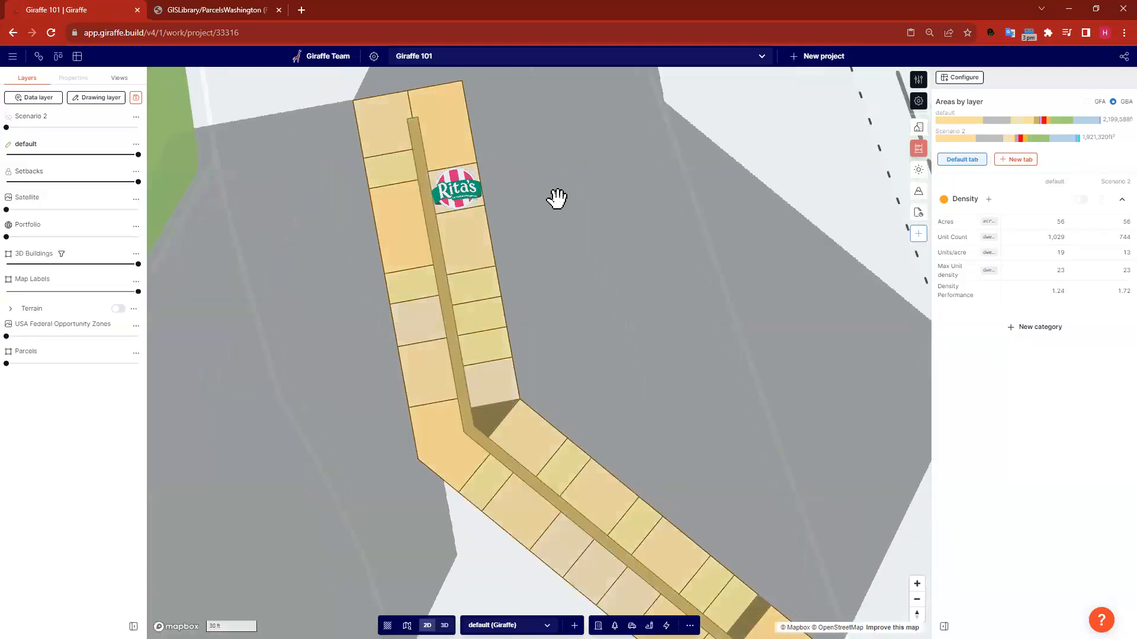
drag(556, 198, 559, 213)
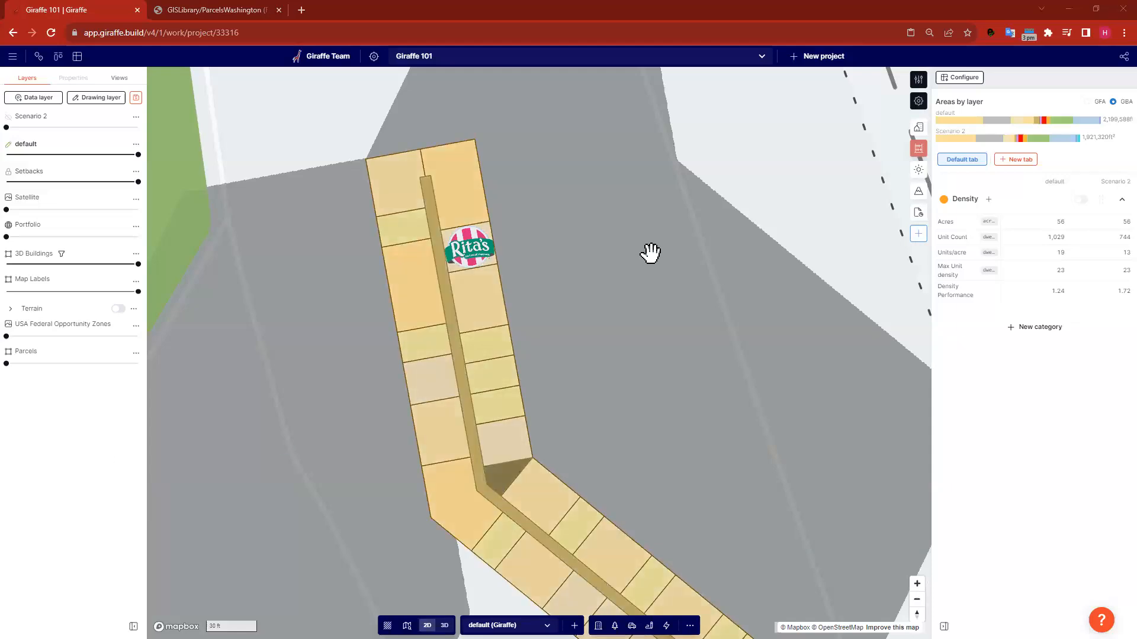
drag(614, 320, 591, 353)
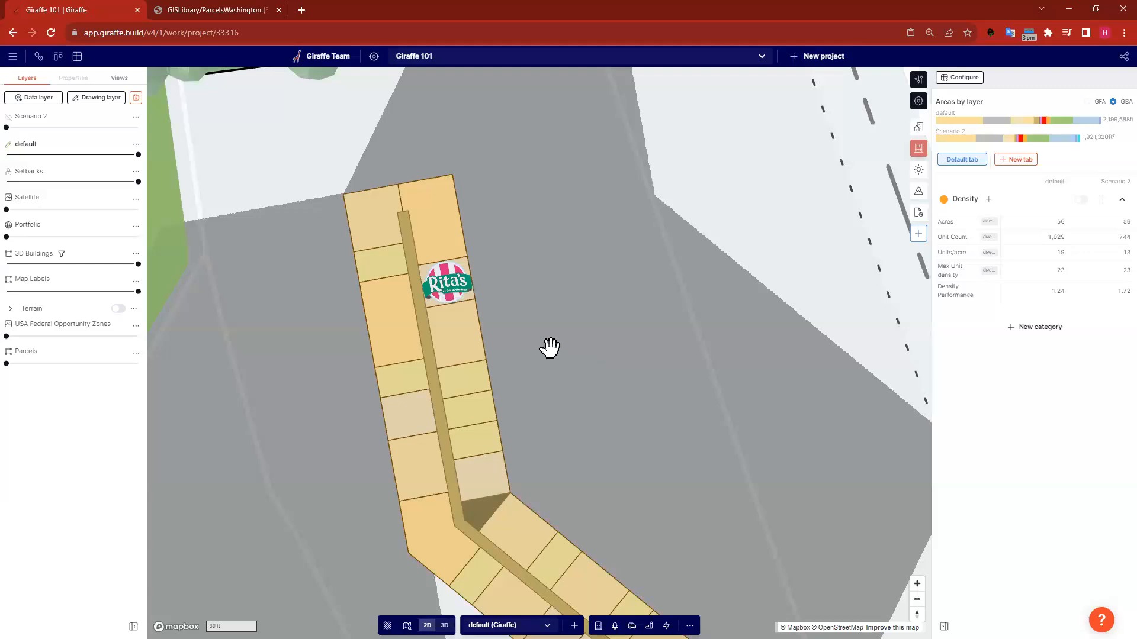
- List the overlapping map features at the Rita's logo, pick the Landscape - Simple feature, and clear the selection
click(453, 286)
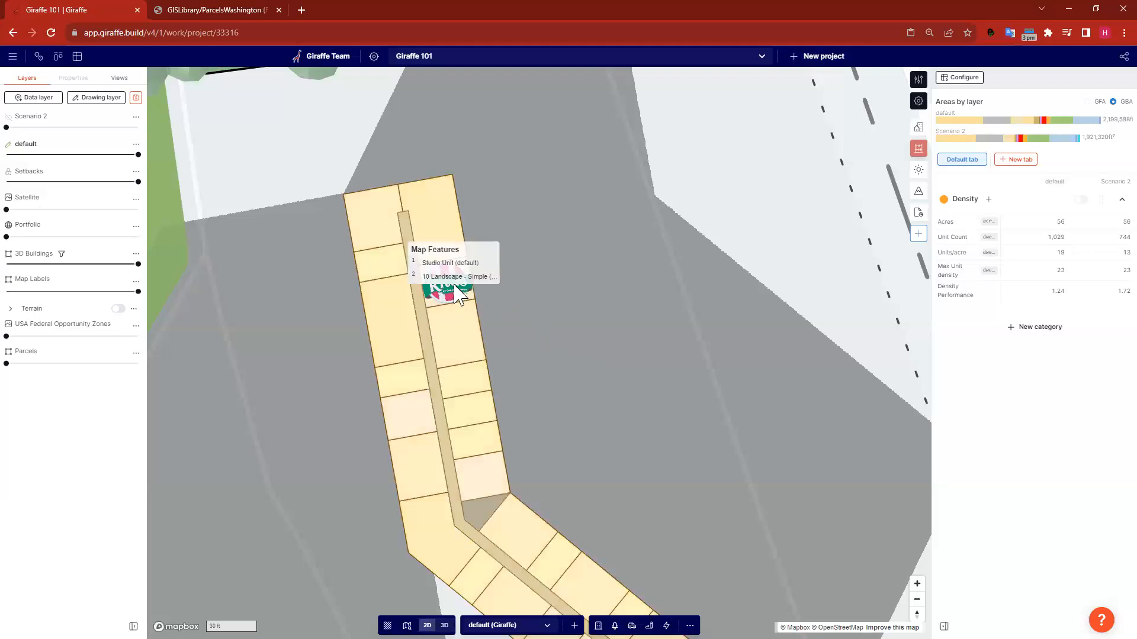
click(459, 276)
click(451, 277)
click(527, 190)
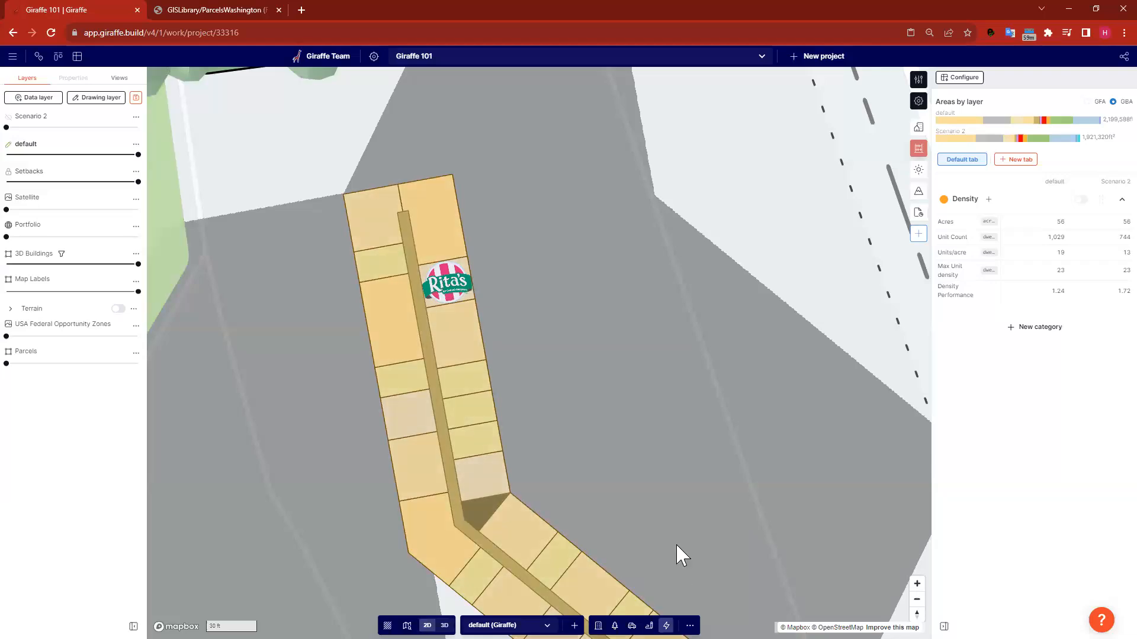
- Look through the list of available flows and close it
click(666, 625)
scroll(592, 219, down, 1)
scroll(591, 213, up, 1)
click(562, 125)
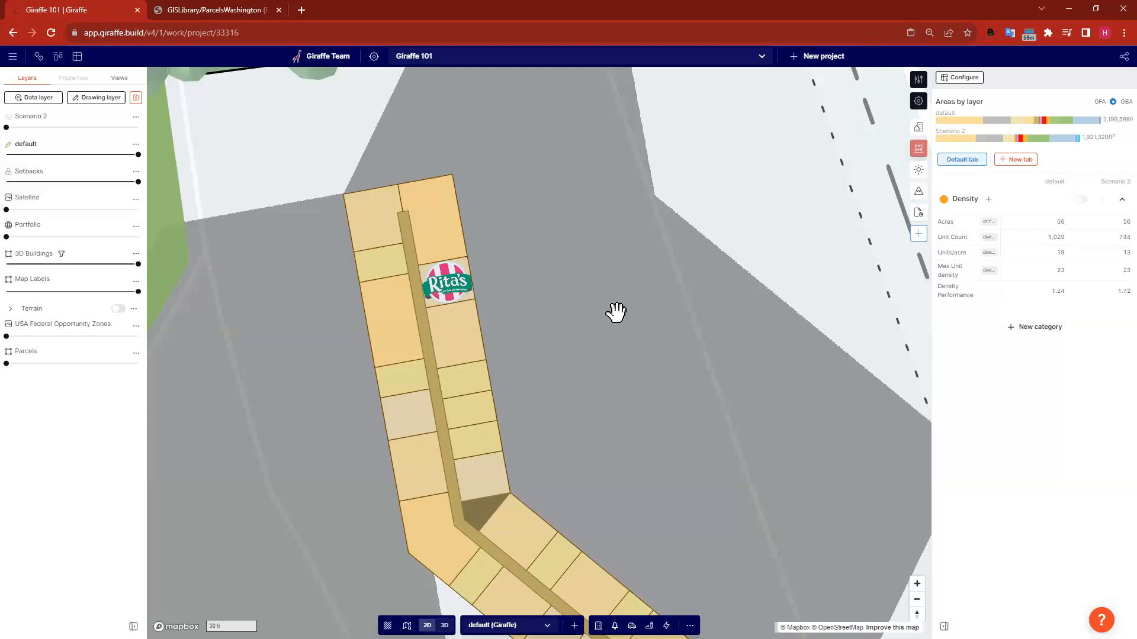
- Open the Info Hub and choose Get in Touch
click(1101, 620)
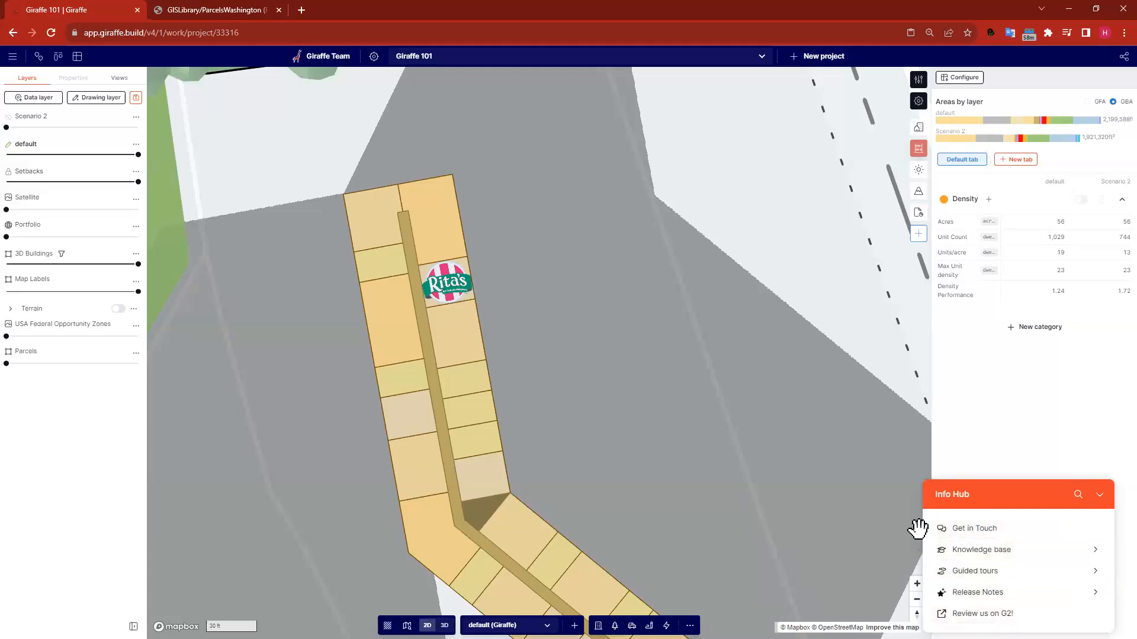
click(978, 536)
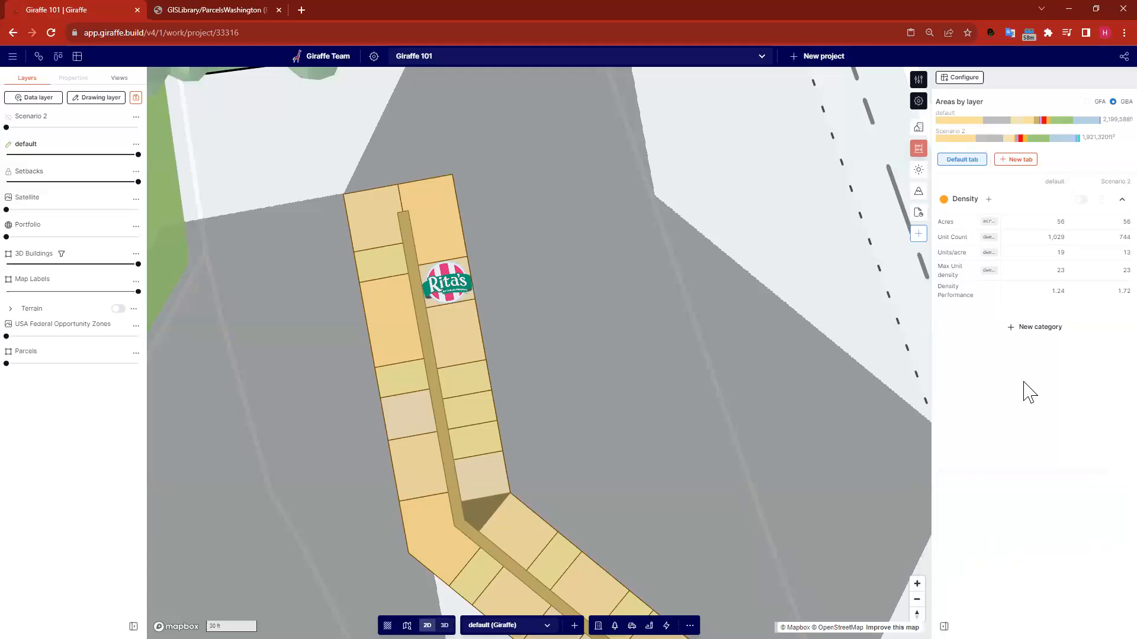